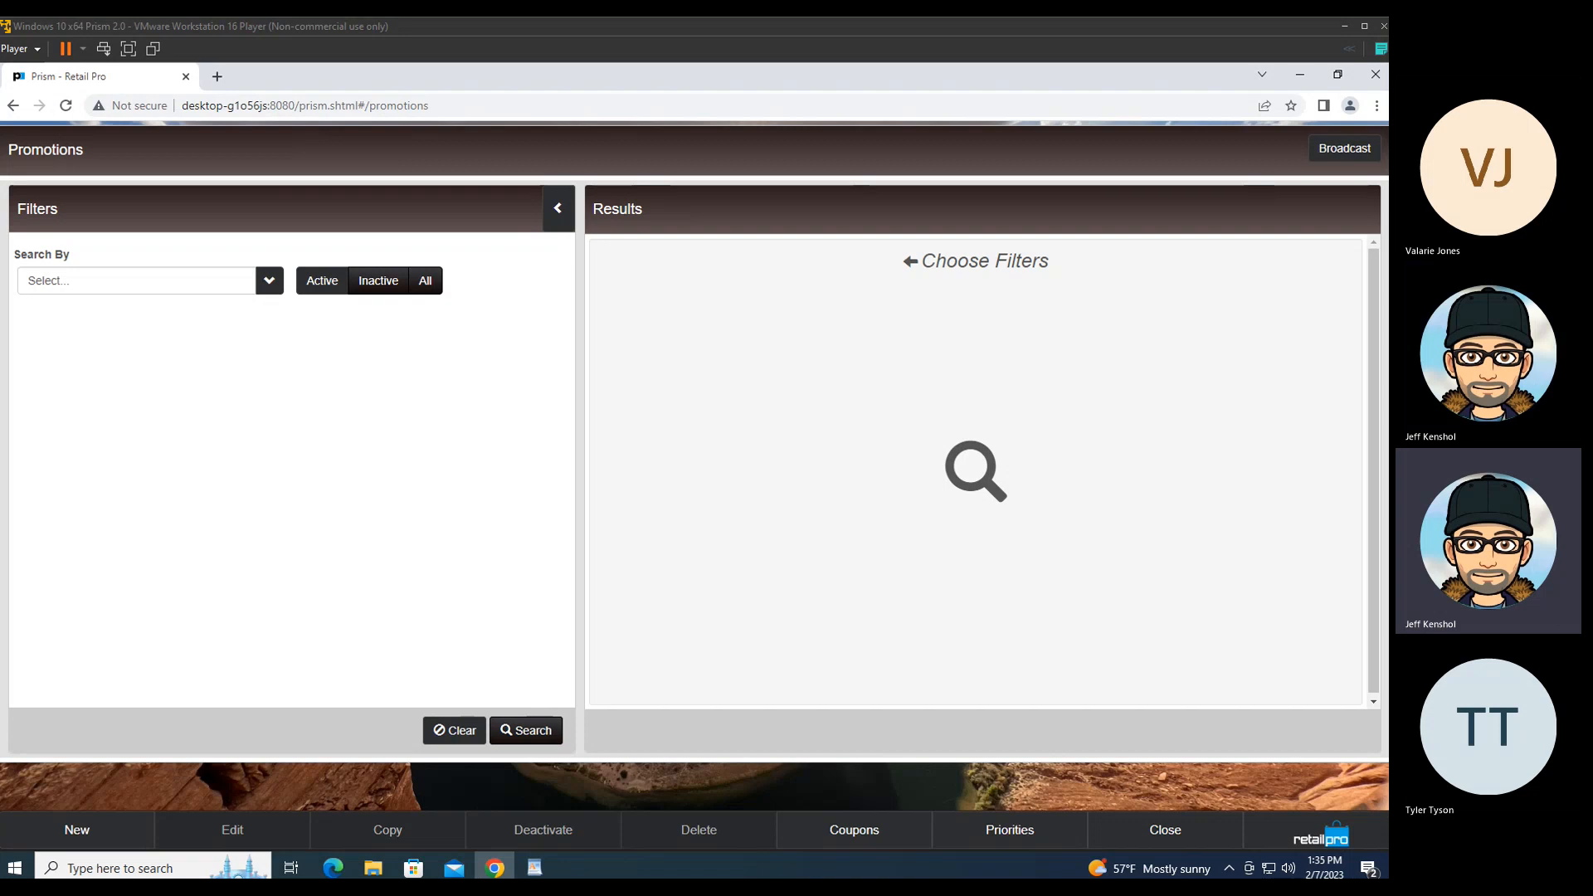
Step: Open the Promotions preferences for transactions within the node preferences of the Administration Console
left_click(1286, 832)
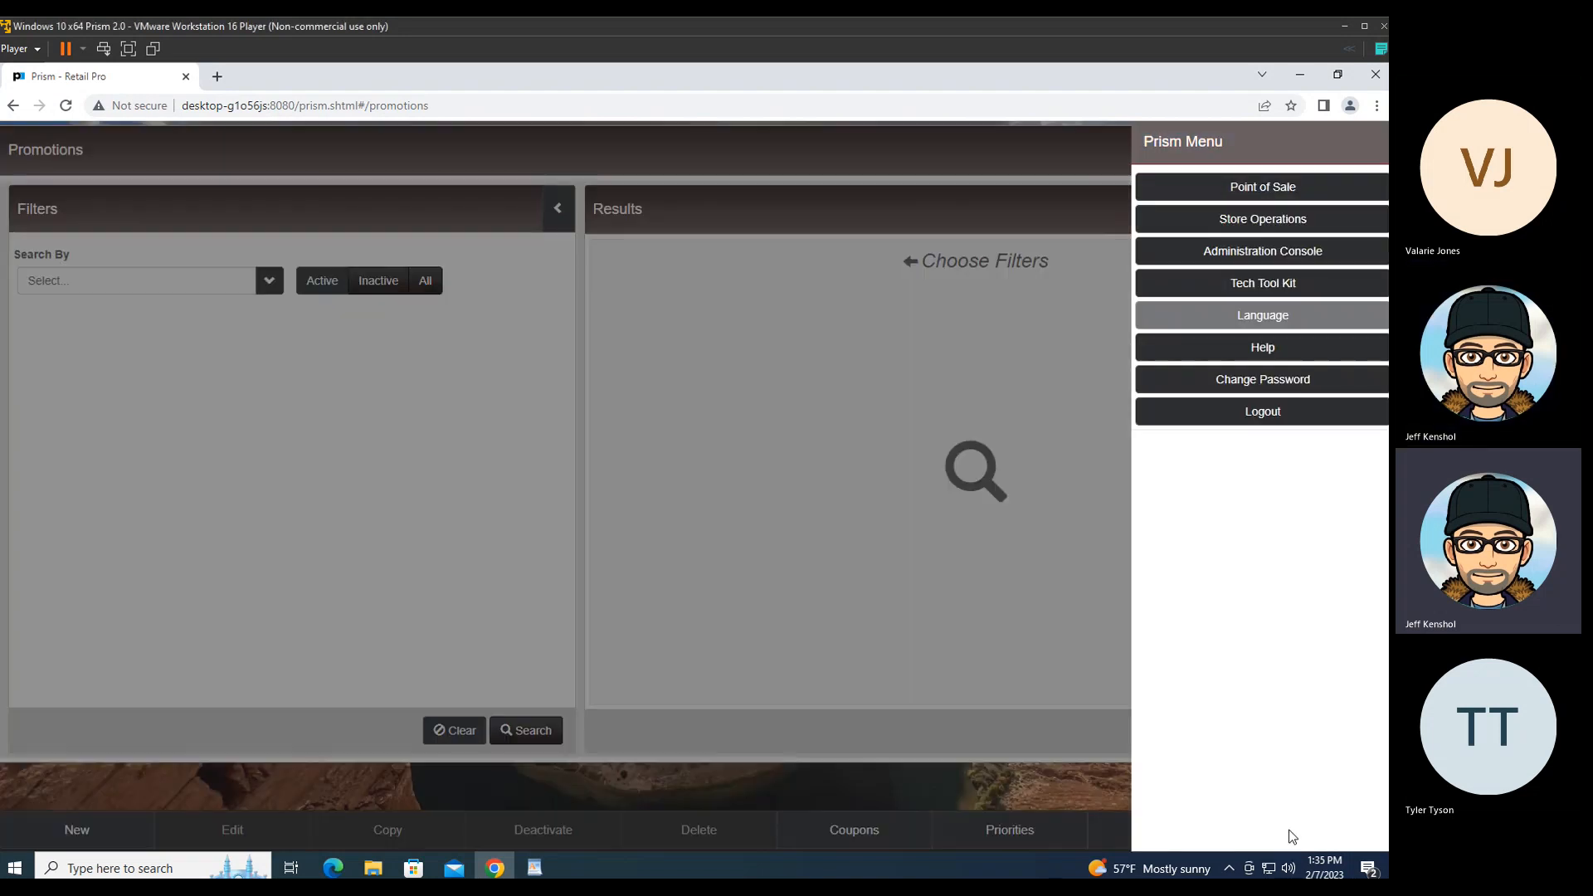
left_click(1220, 259)
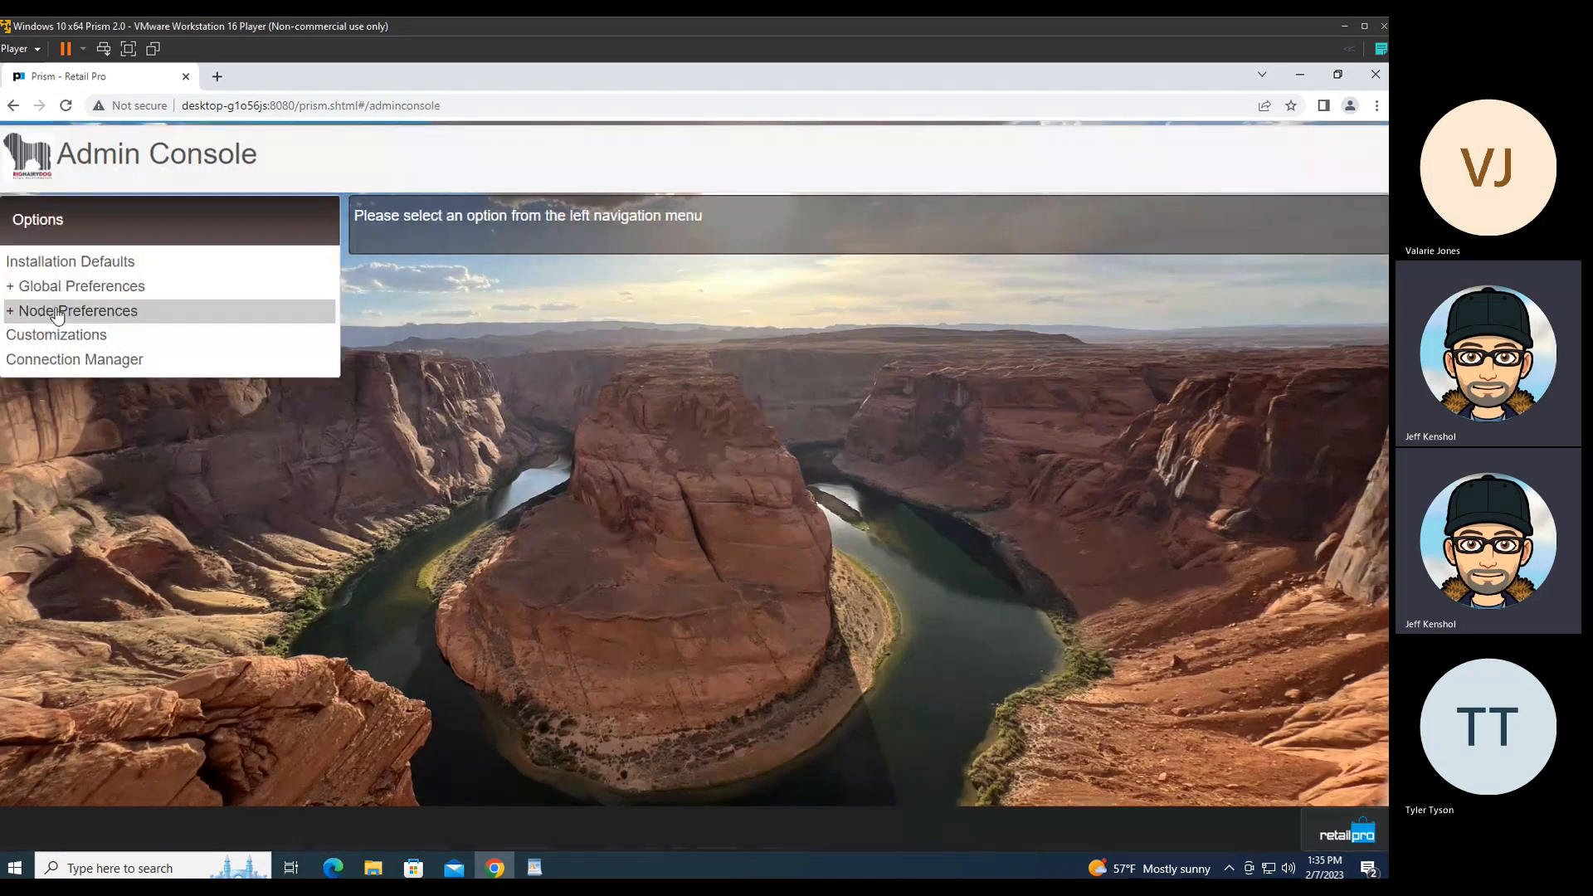
left_click(15, 321)
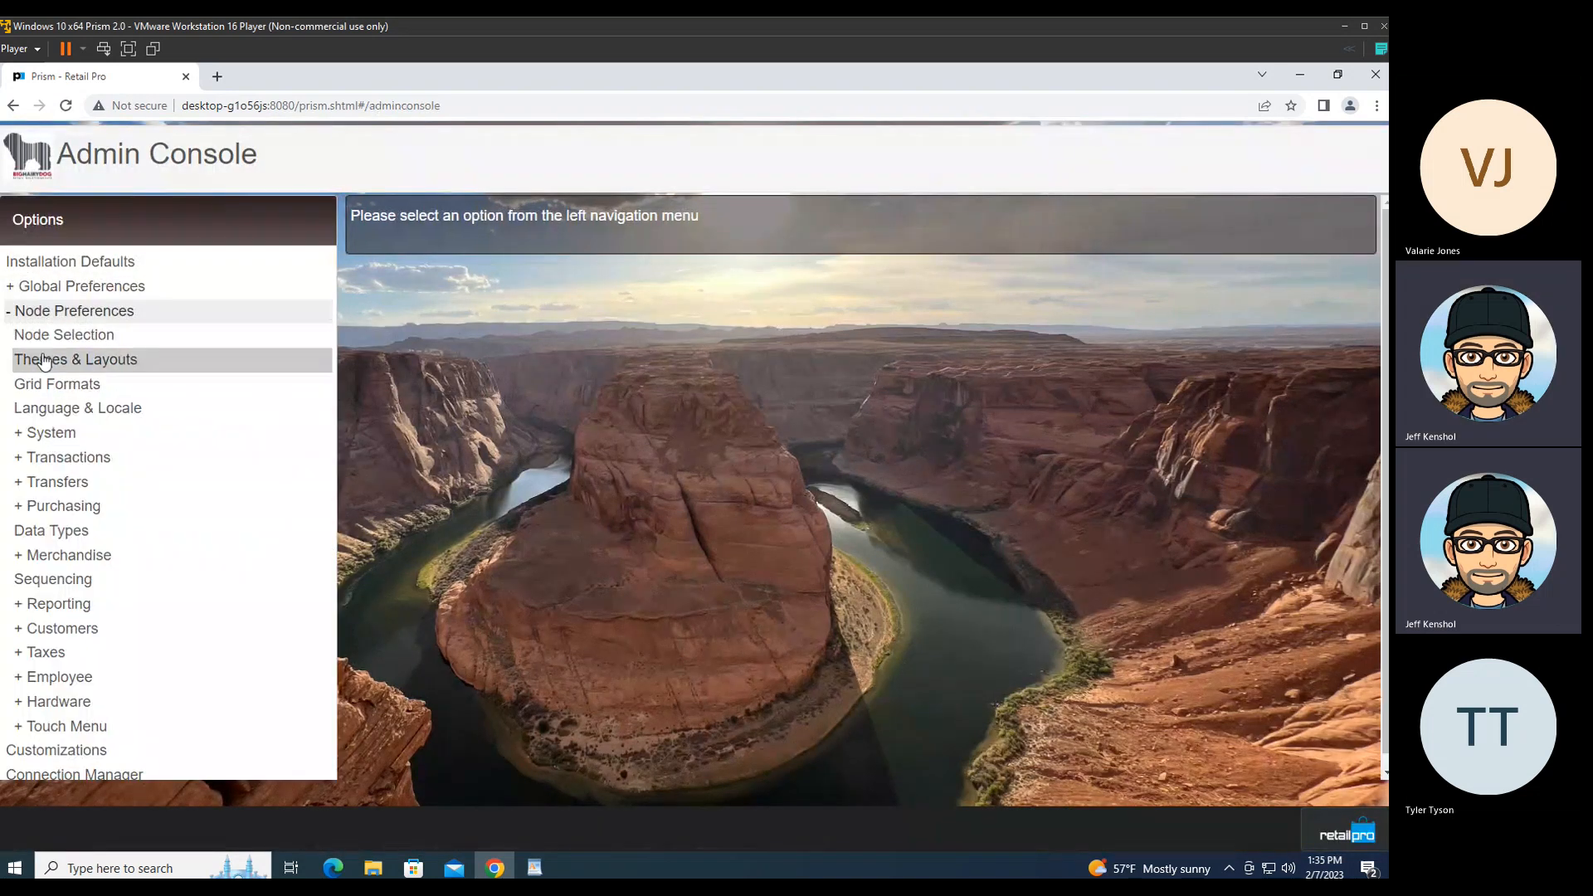
left_click(62, 336)
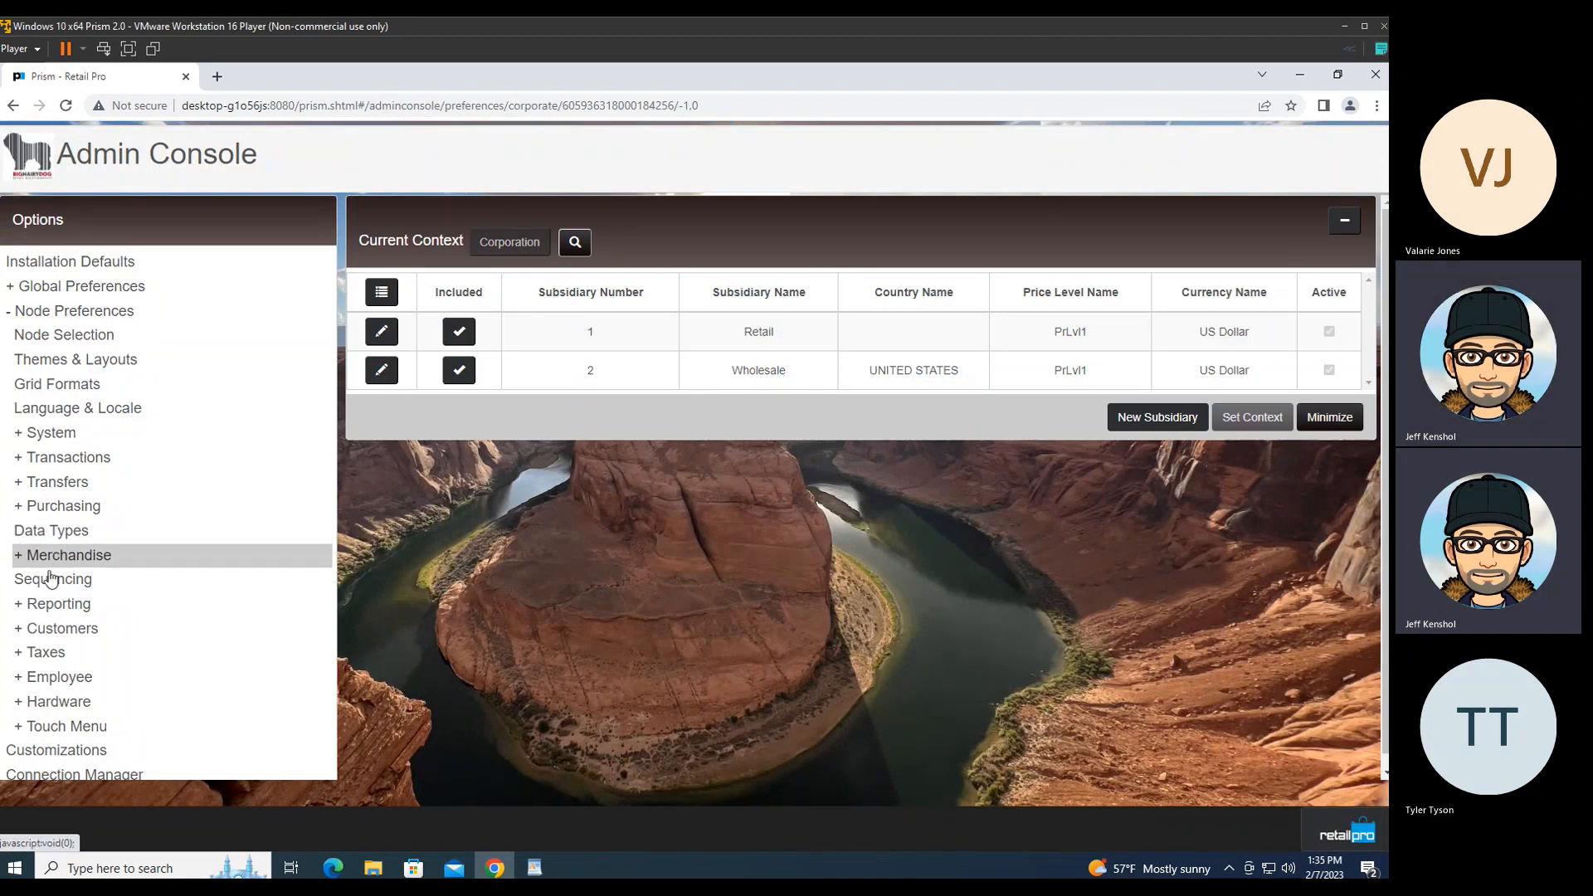
left_click(19, 461)
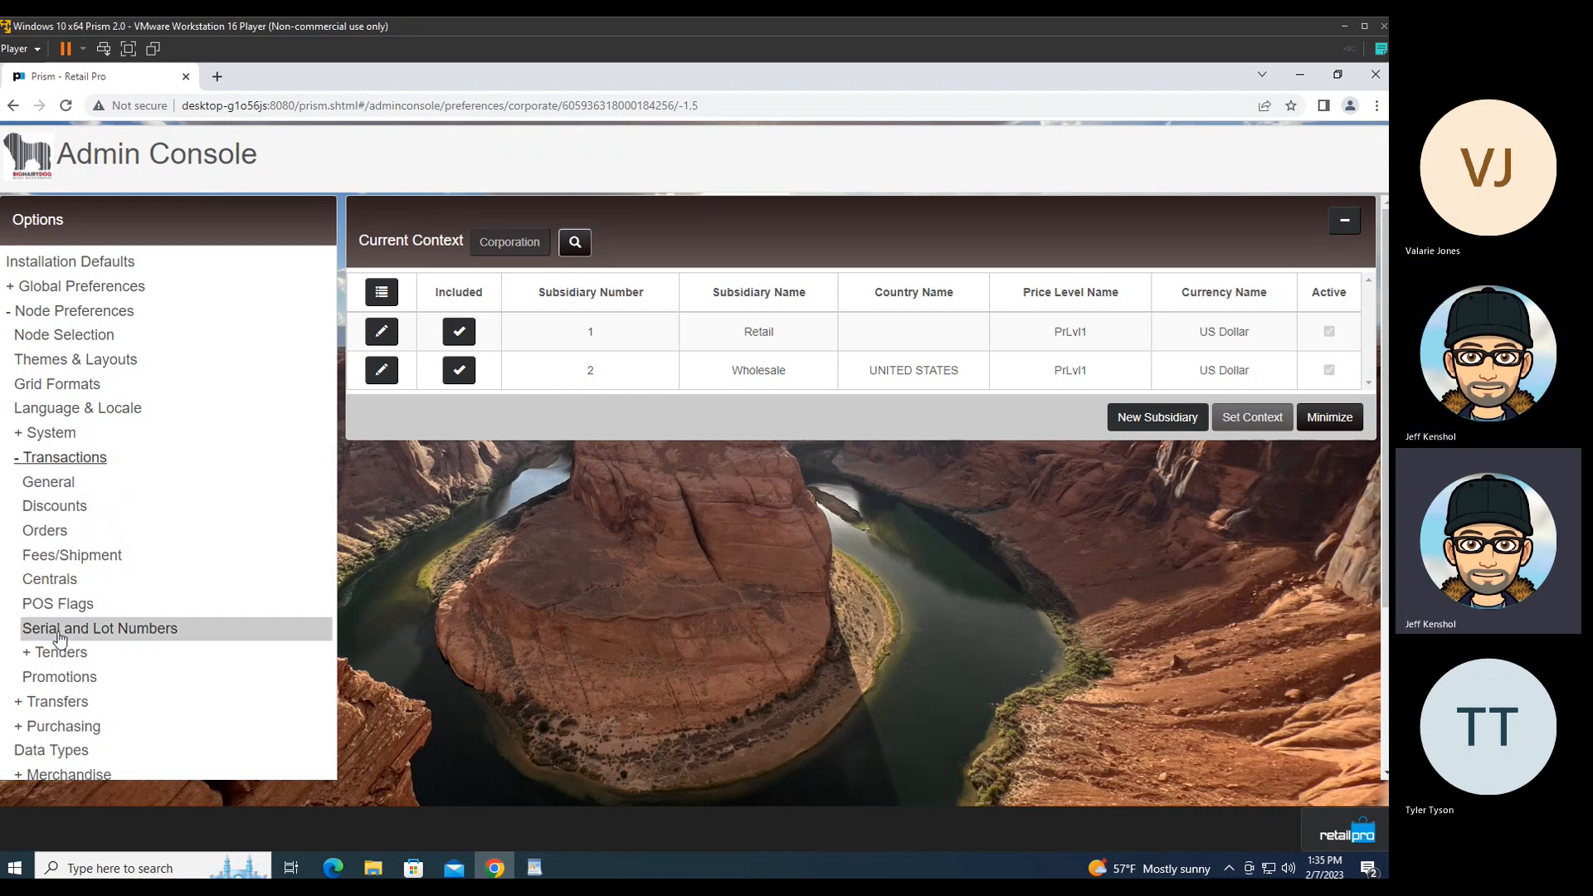
left_click(82, 681)
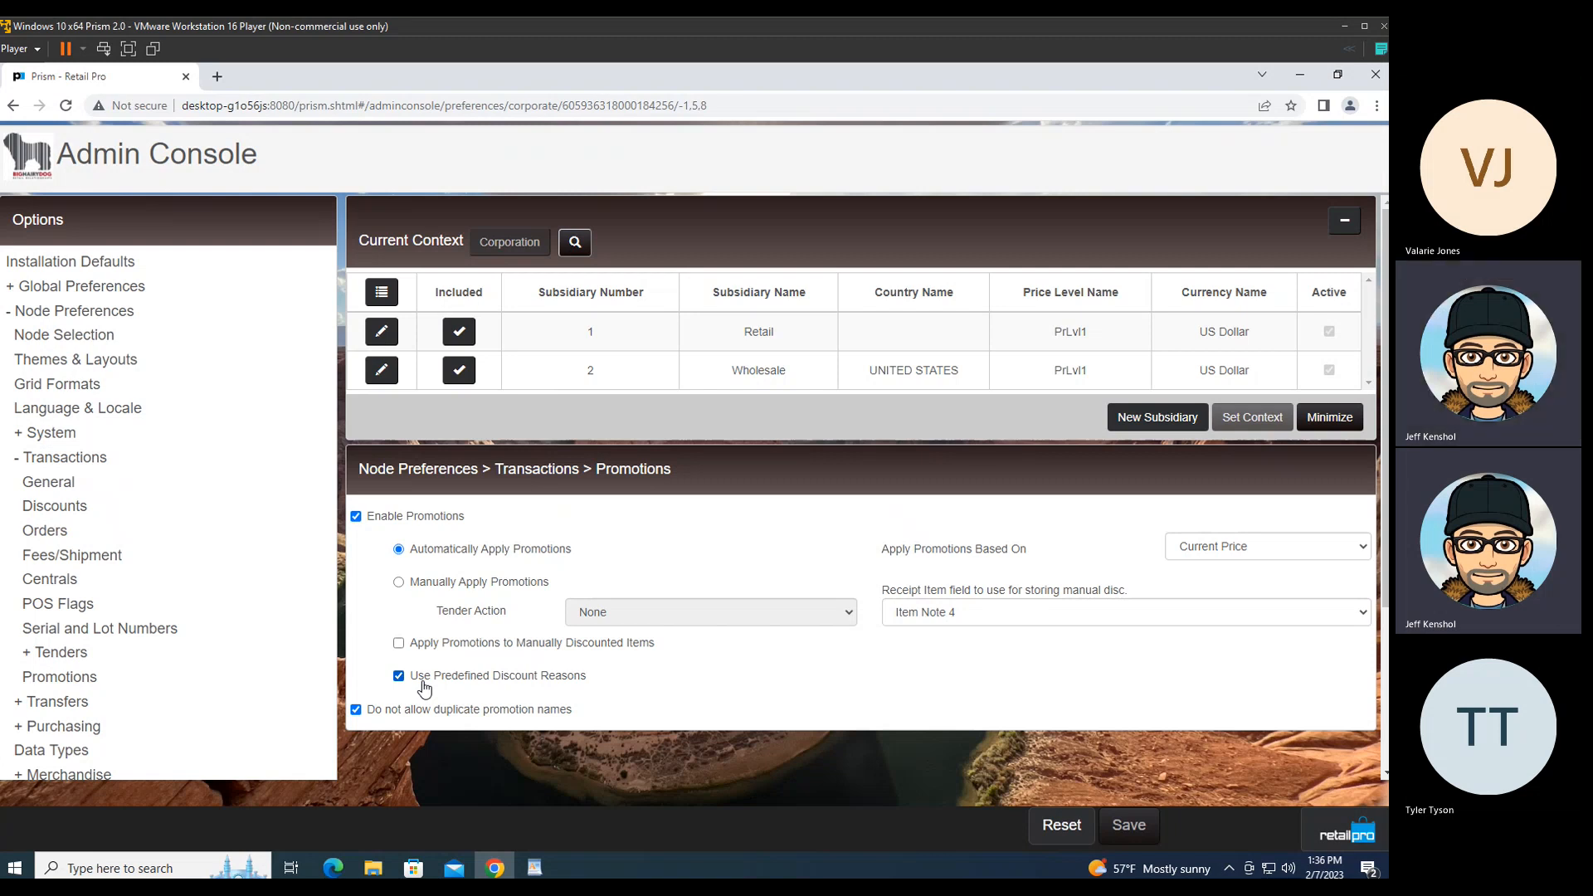
Step: Turn off "Do not allow duplicate promotion names", keep Current Price and Item Note 4 after checking the alternatives, and save the preferences
left_click(357, 711)
left_click(1202, 554)
left_click(1203, 554)
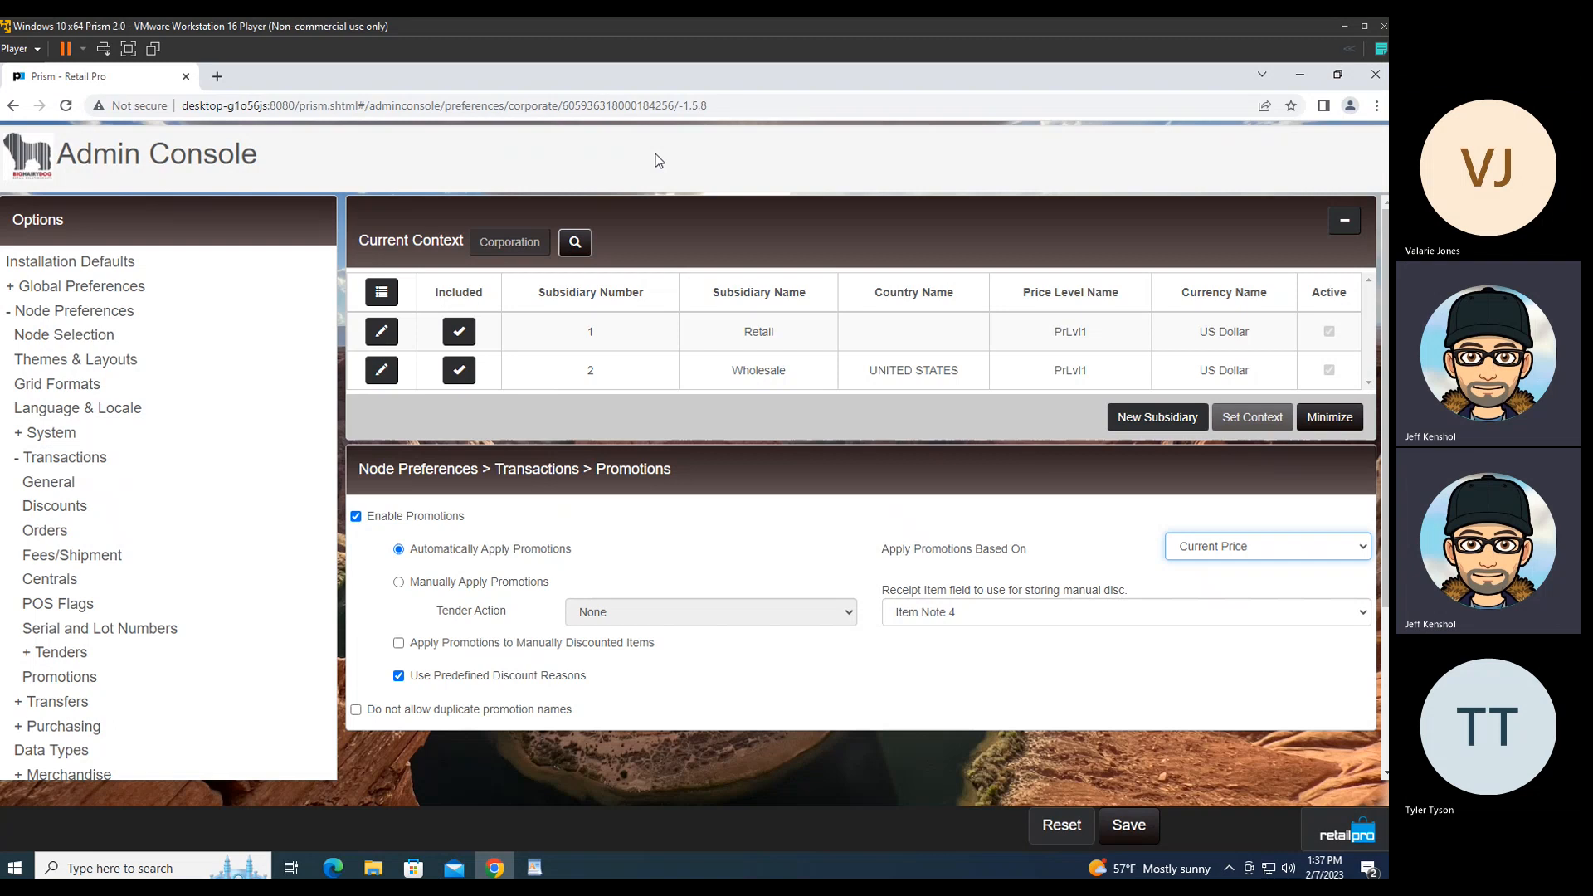
left_click(1231, 551)
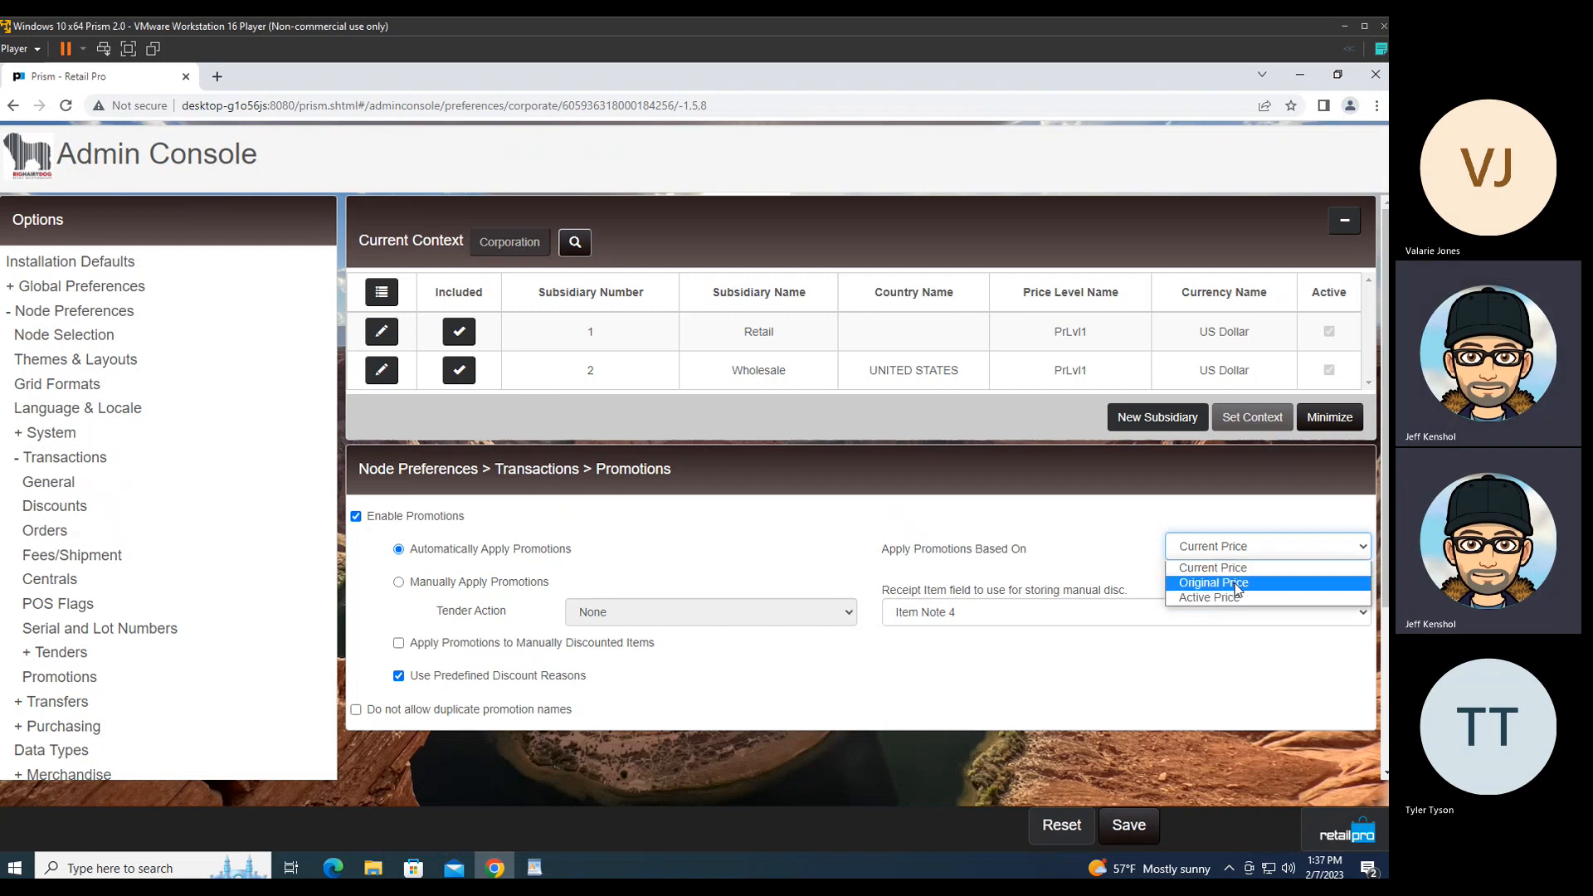
left_click(1093, 537)
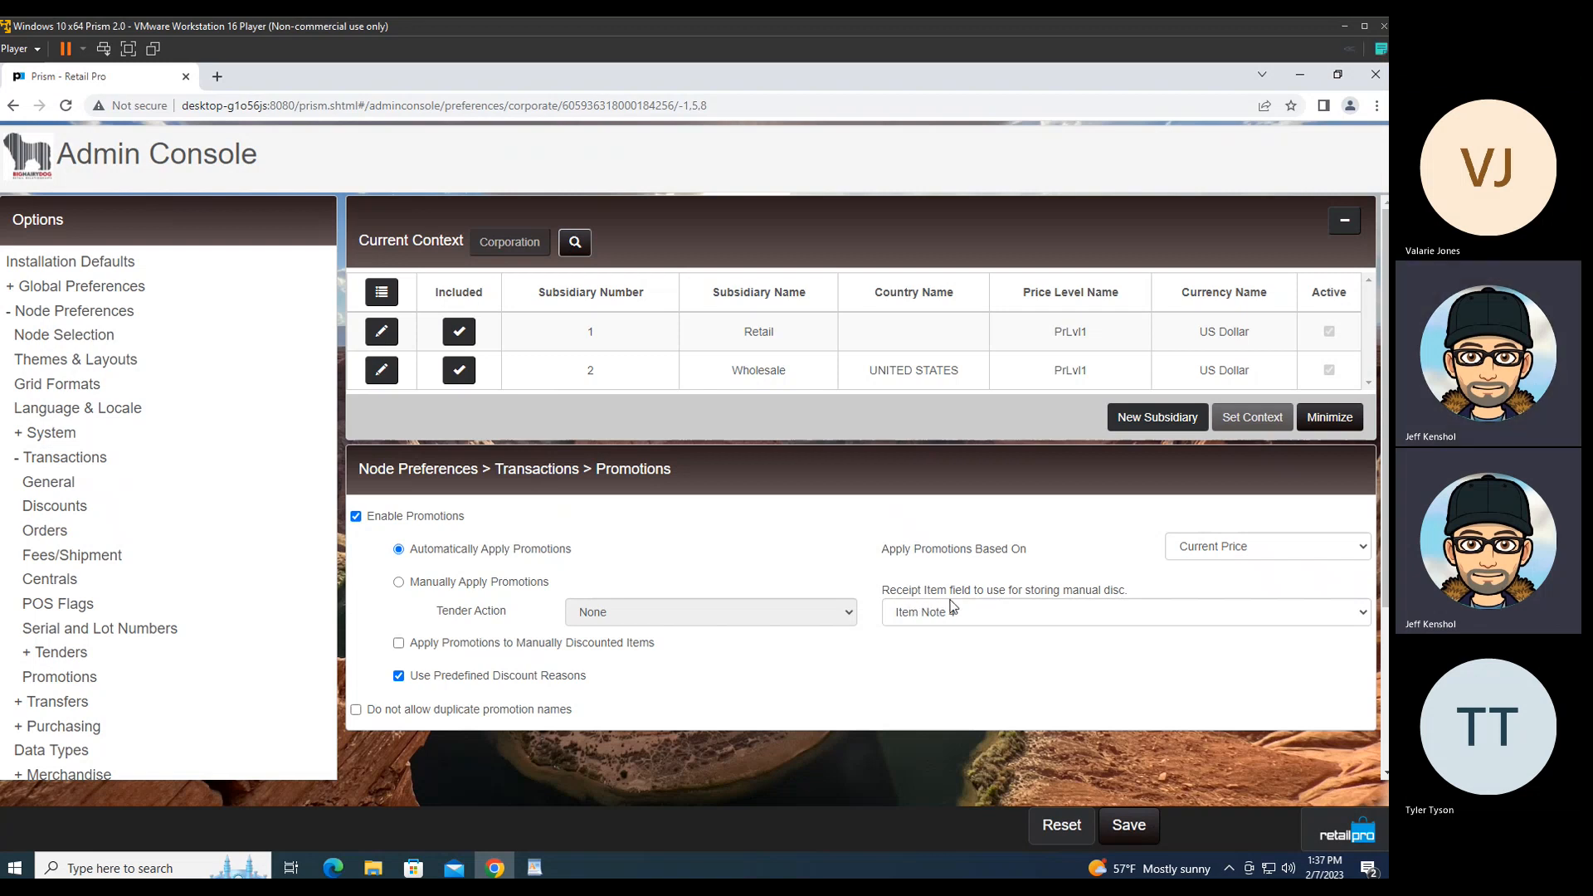
left_click(1002, 614)
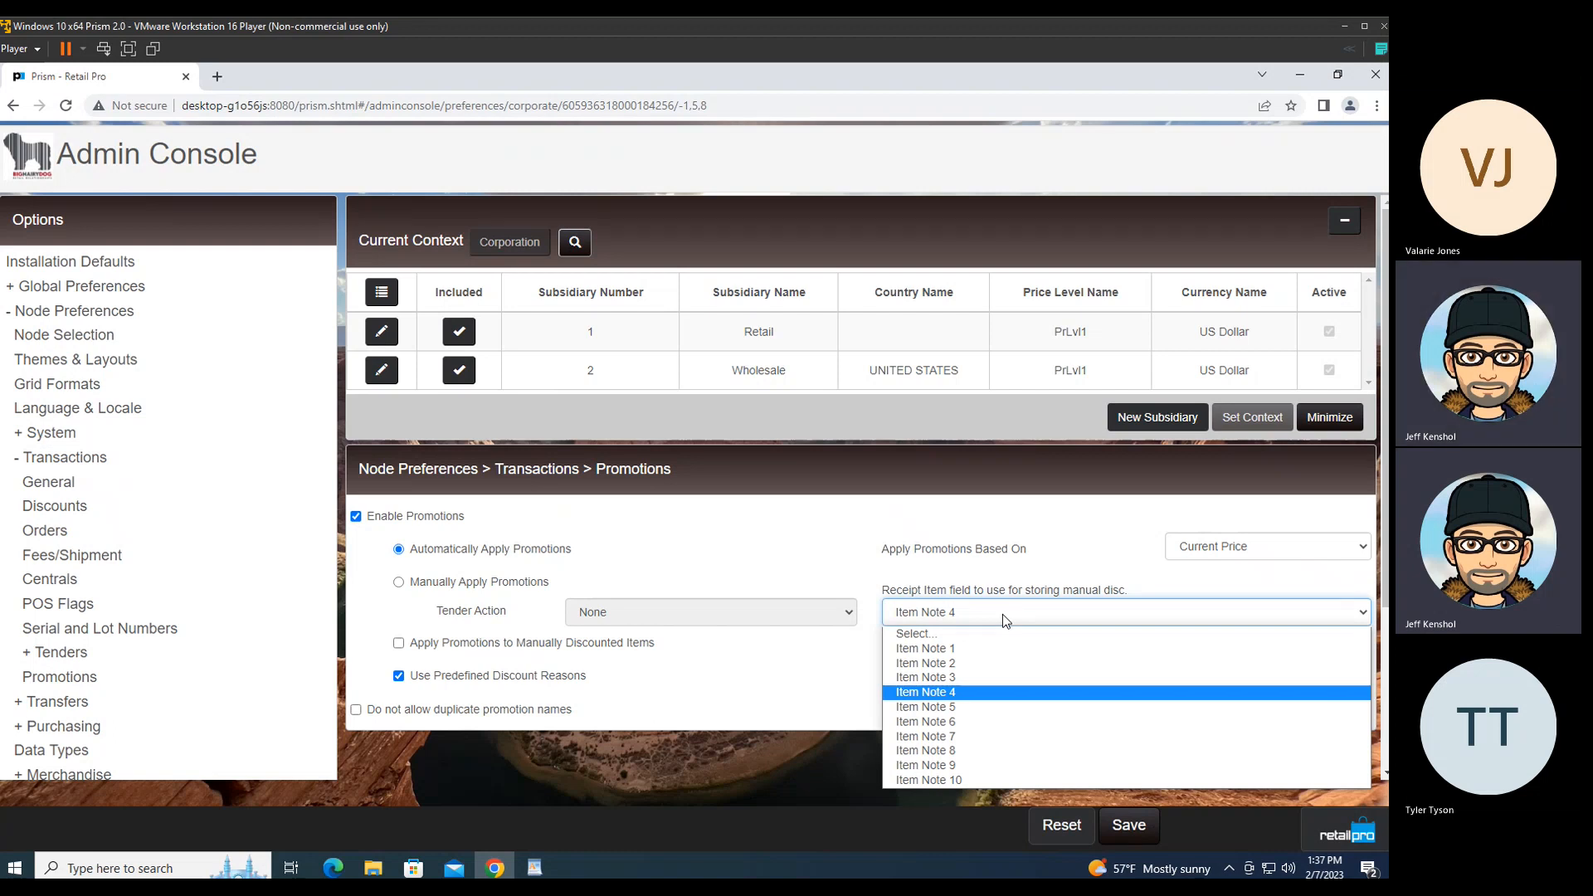
left_click(1002, 614)
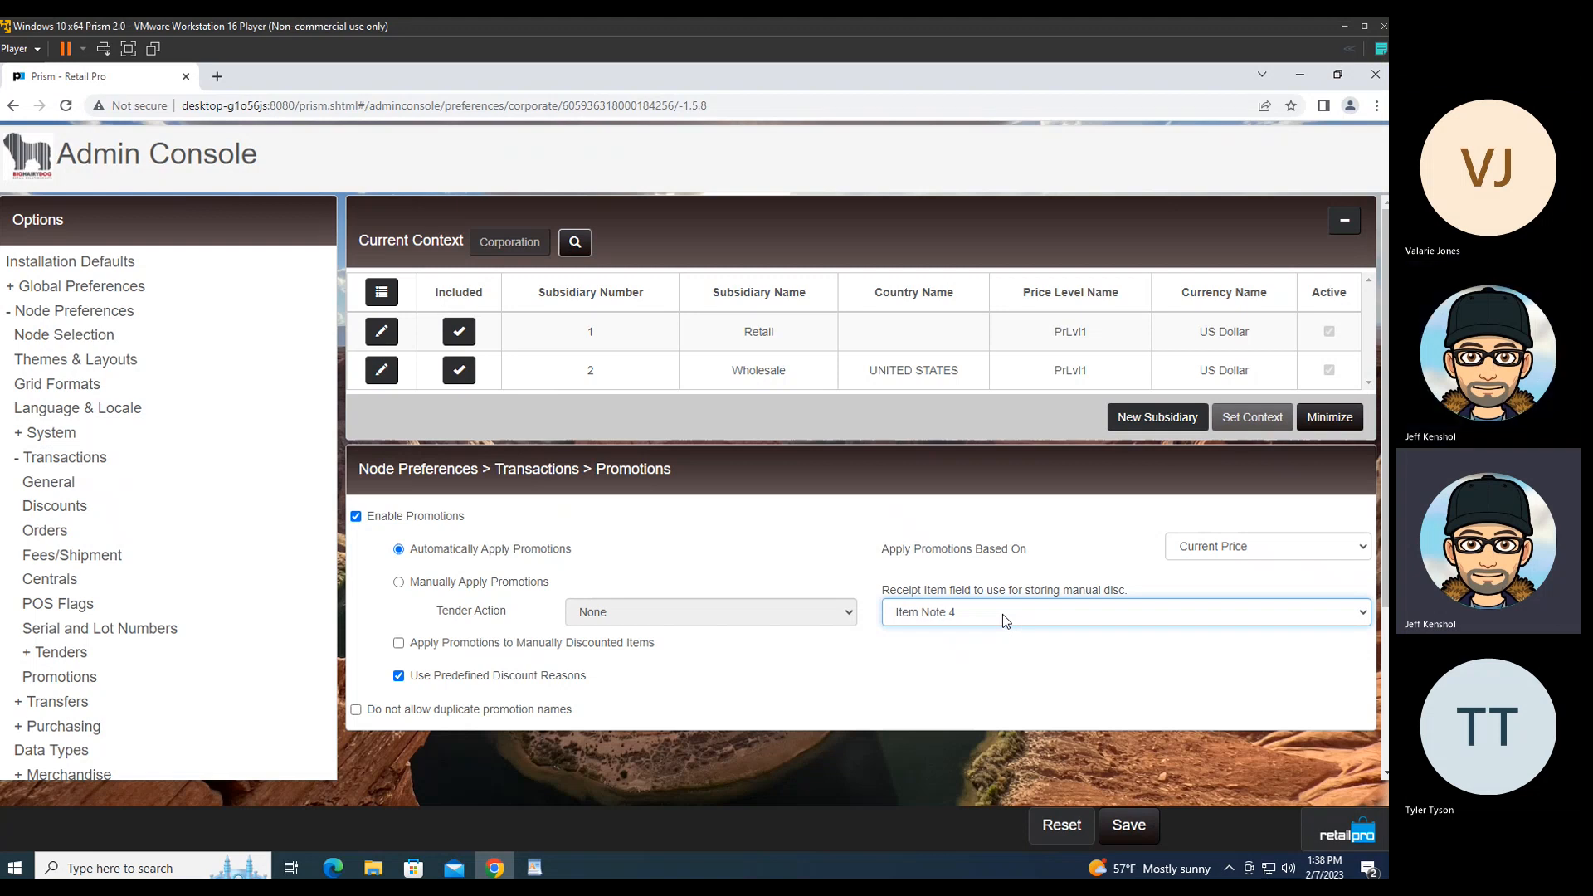
left_click(1130, 827)
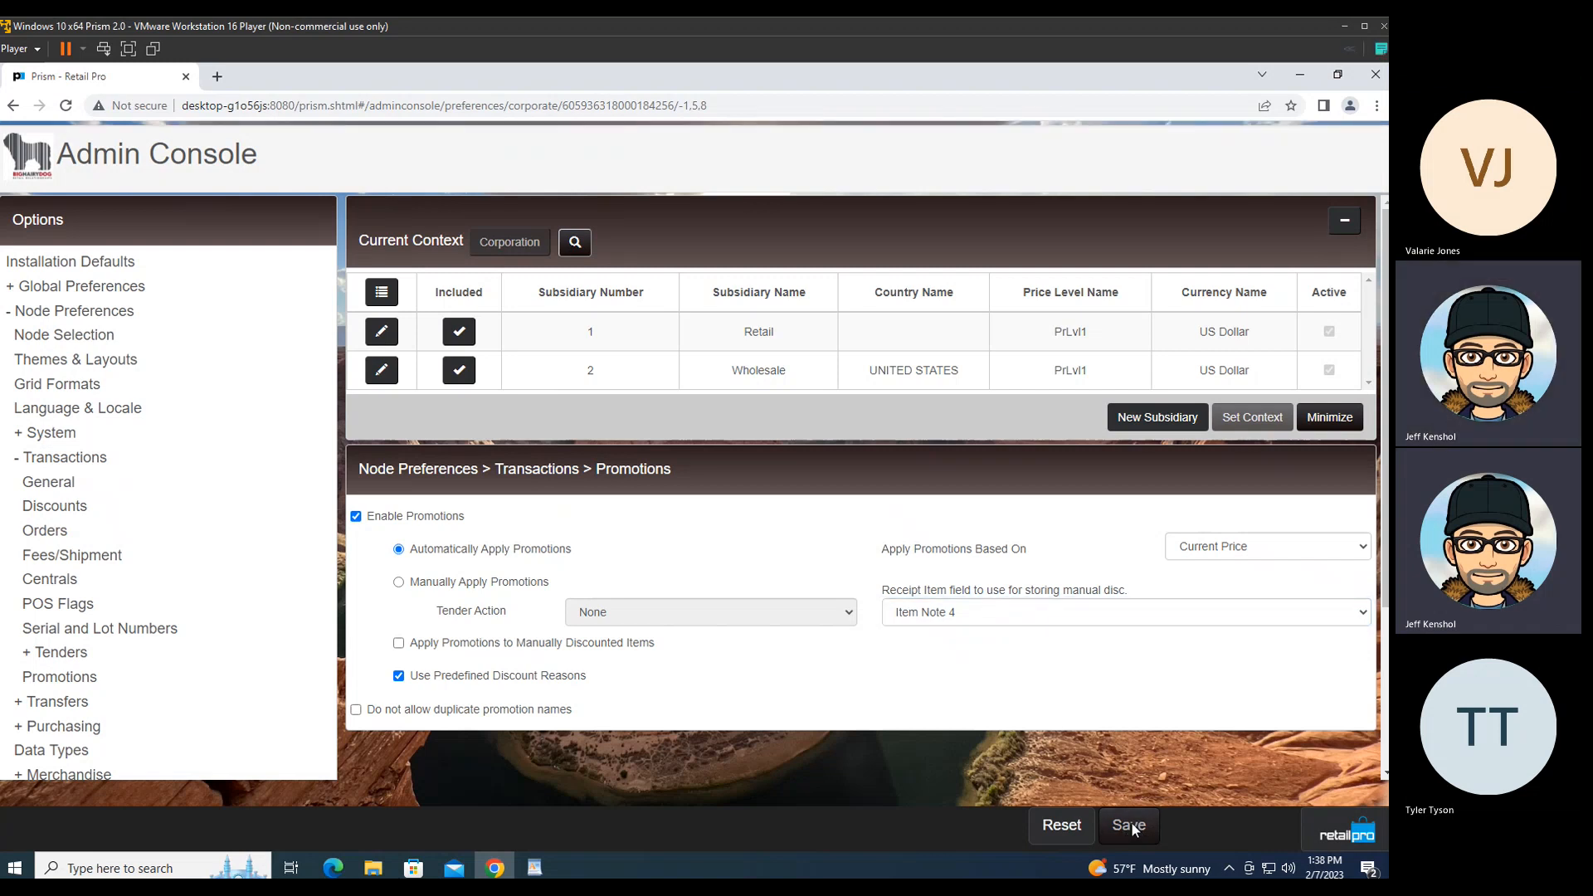
Step: Go to the Point of Sale promotions area and search for promotions without choosing a search field
left_click(1319, 831)
left_click(1261, 191)
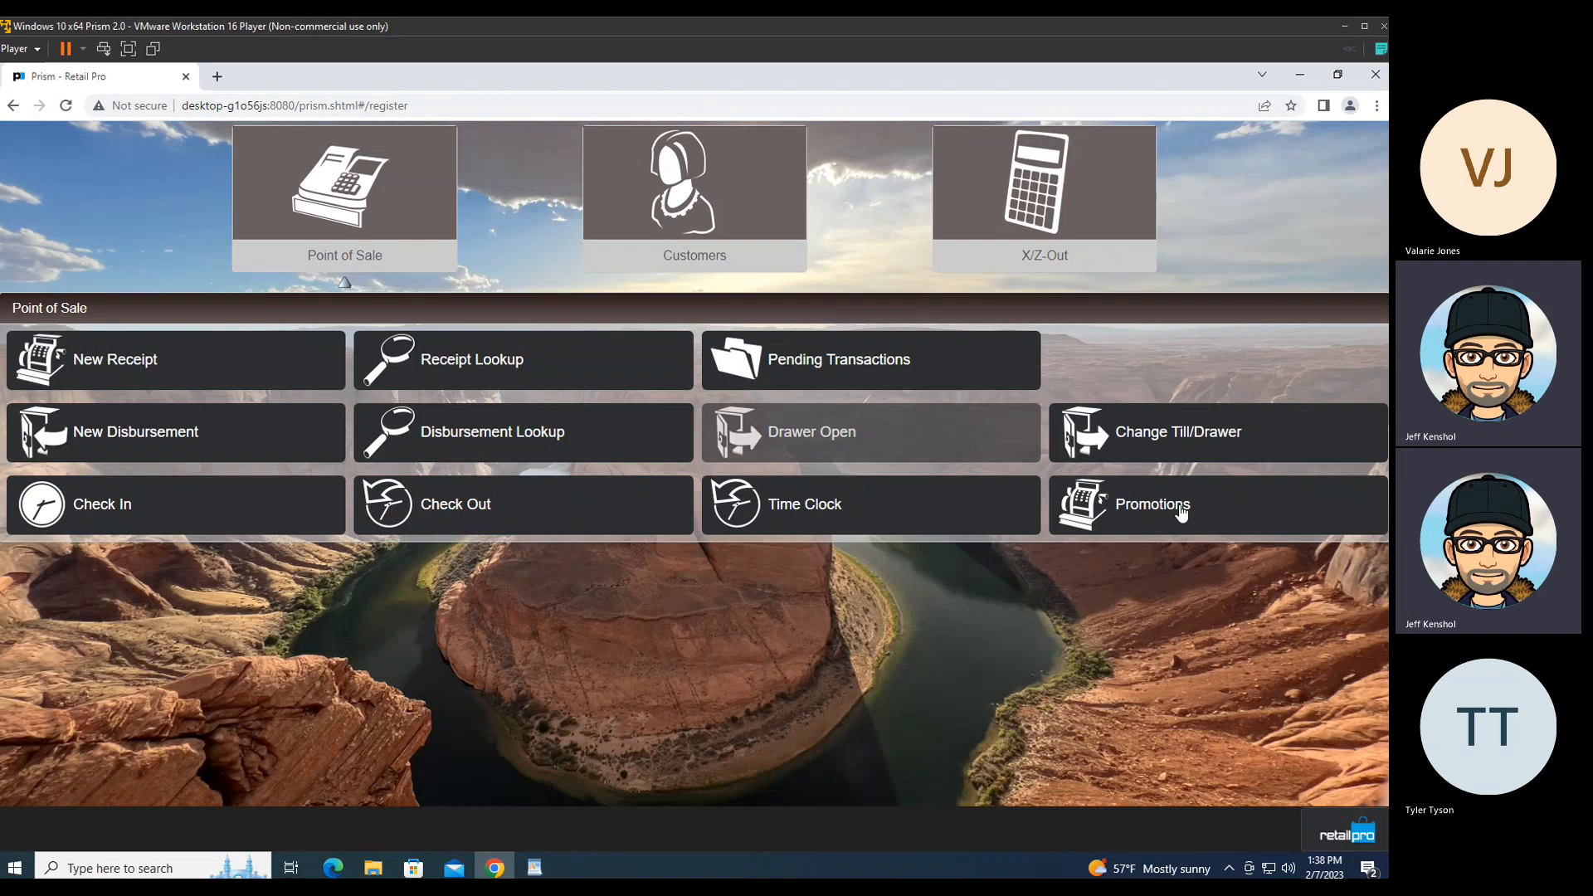
left_click(1181, 513)
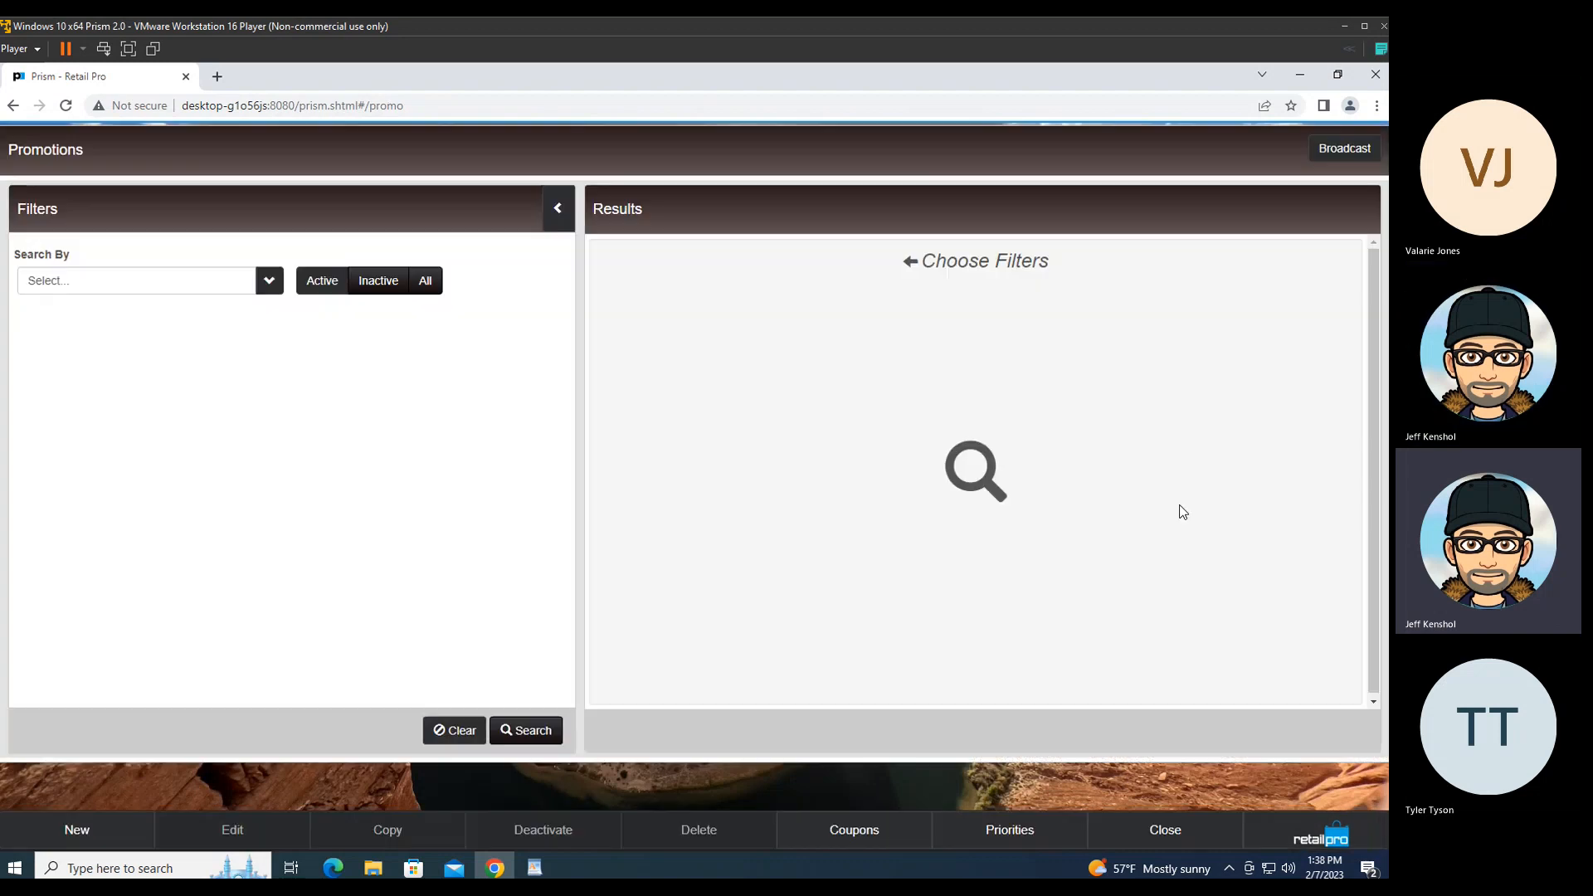
left_click(546, 732)
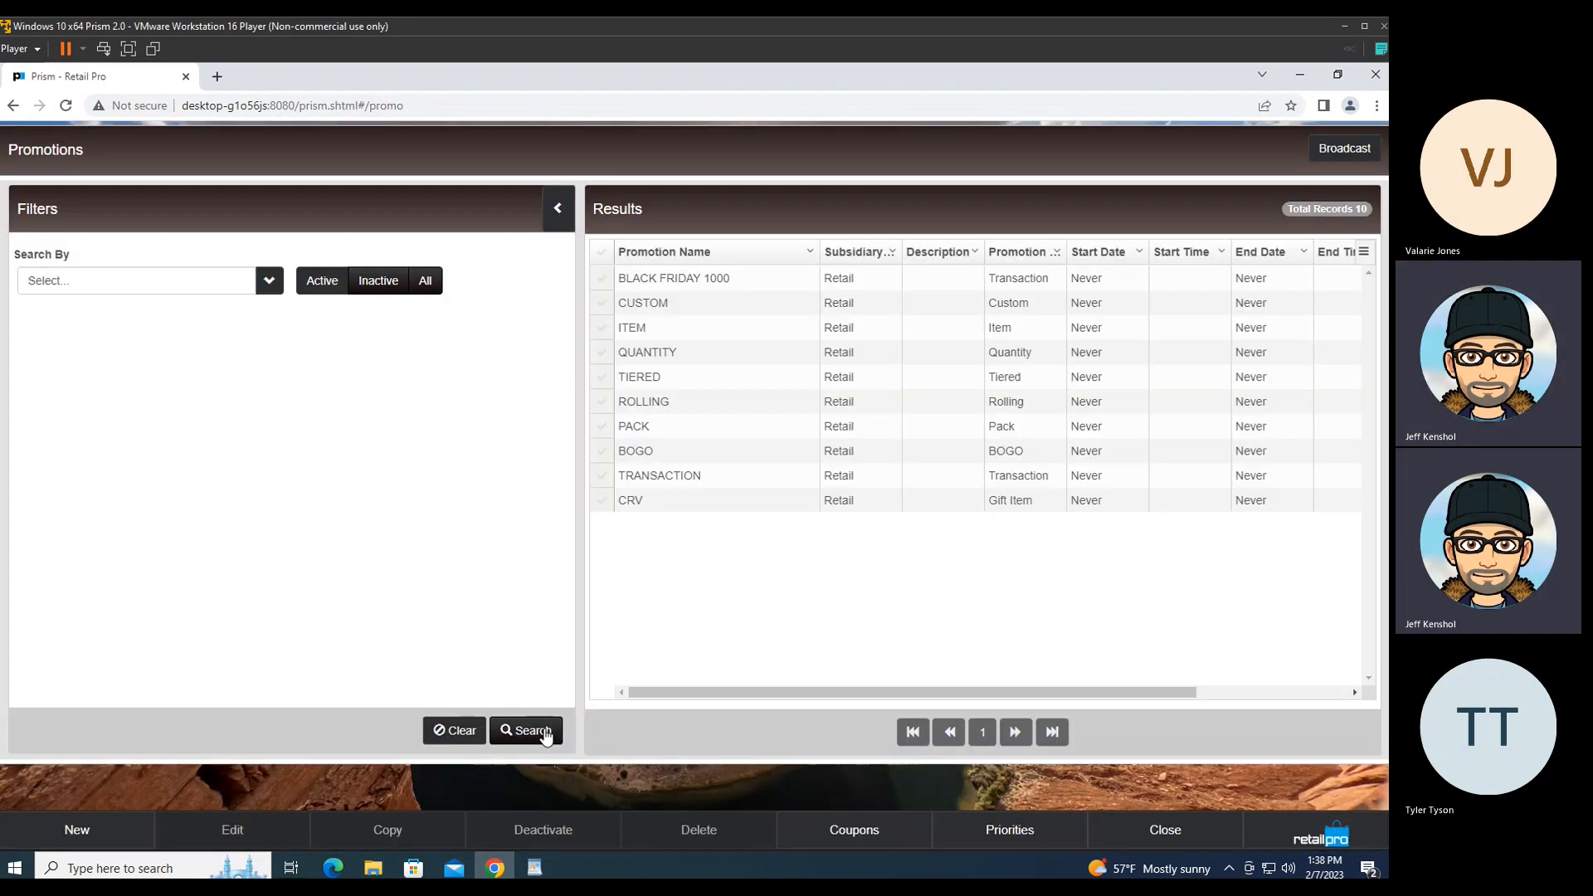
Step: Open the BLACK FRIDAY 1000 promotion for editing and check its validation and reward rules
left_click(603, 280)
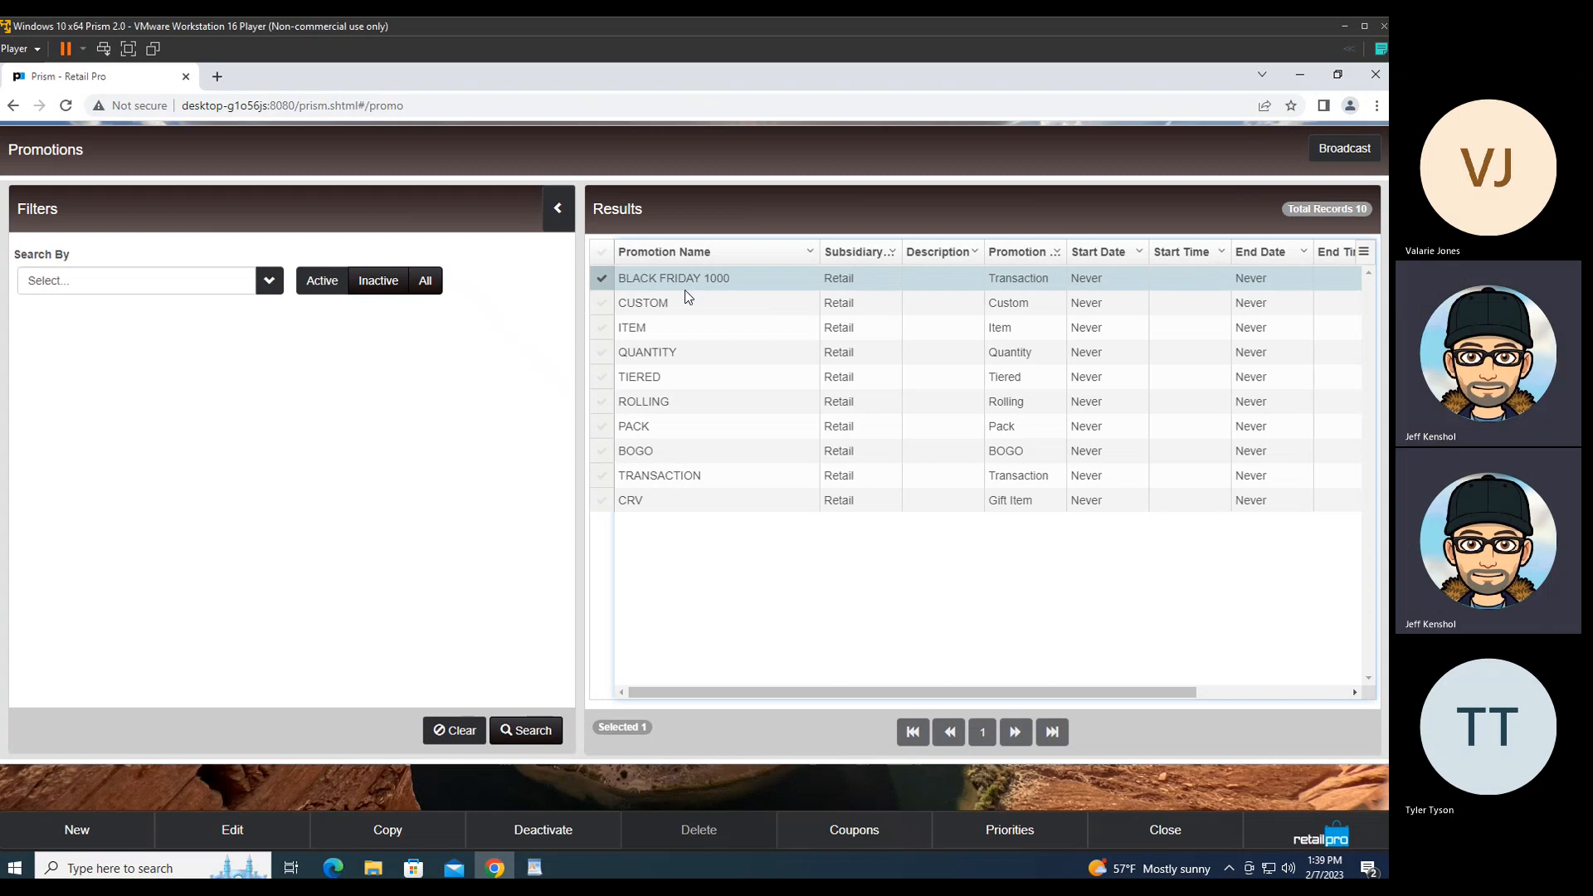
left_click(264, 835)
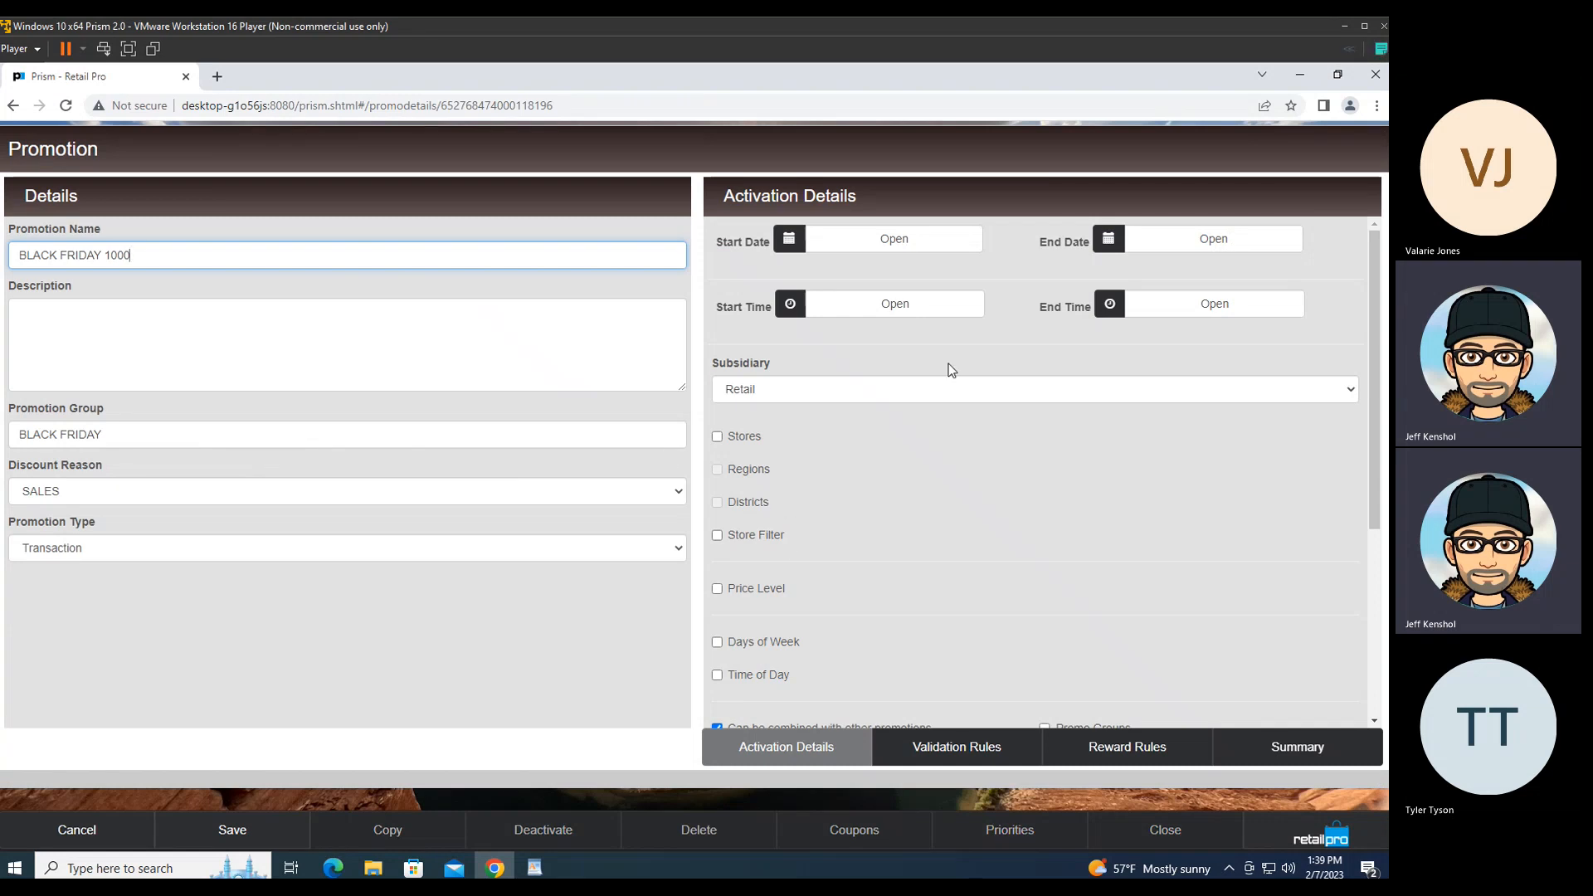
left_click(1028, 750)
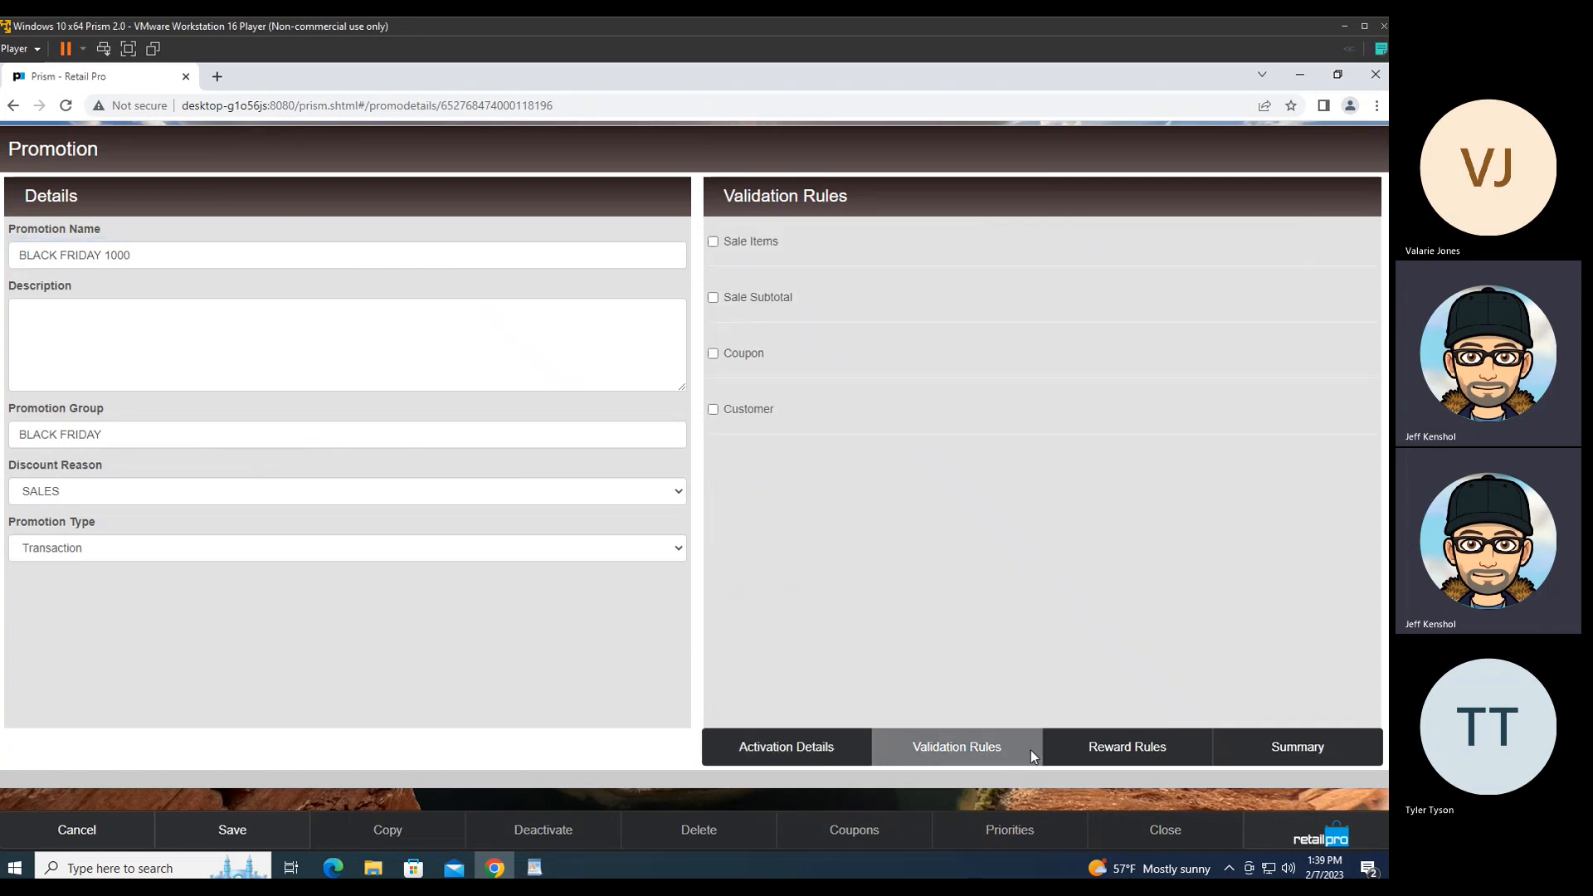
left_click(1116, 750)
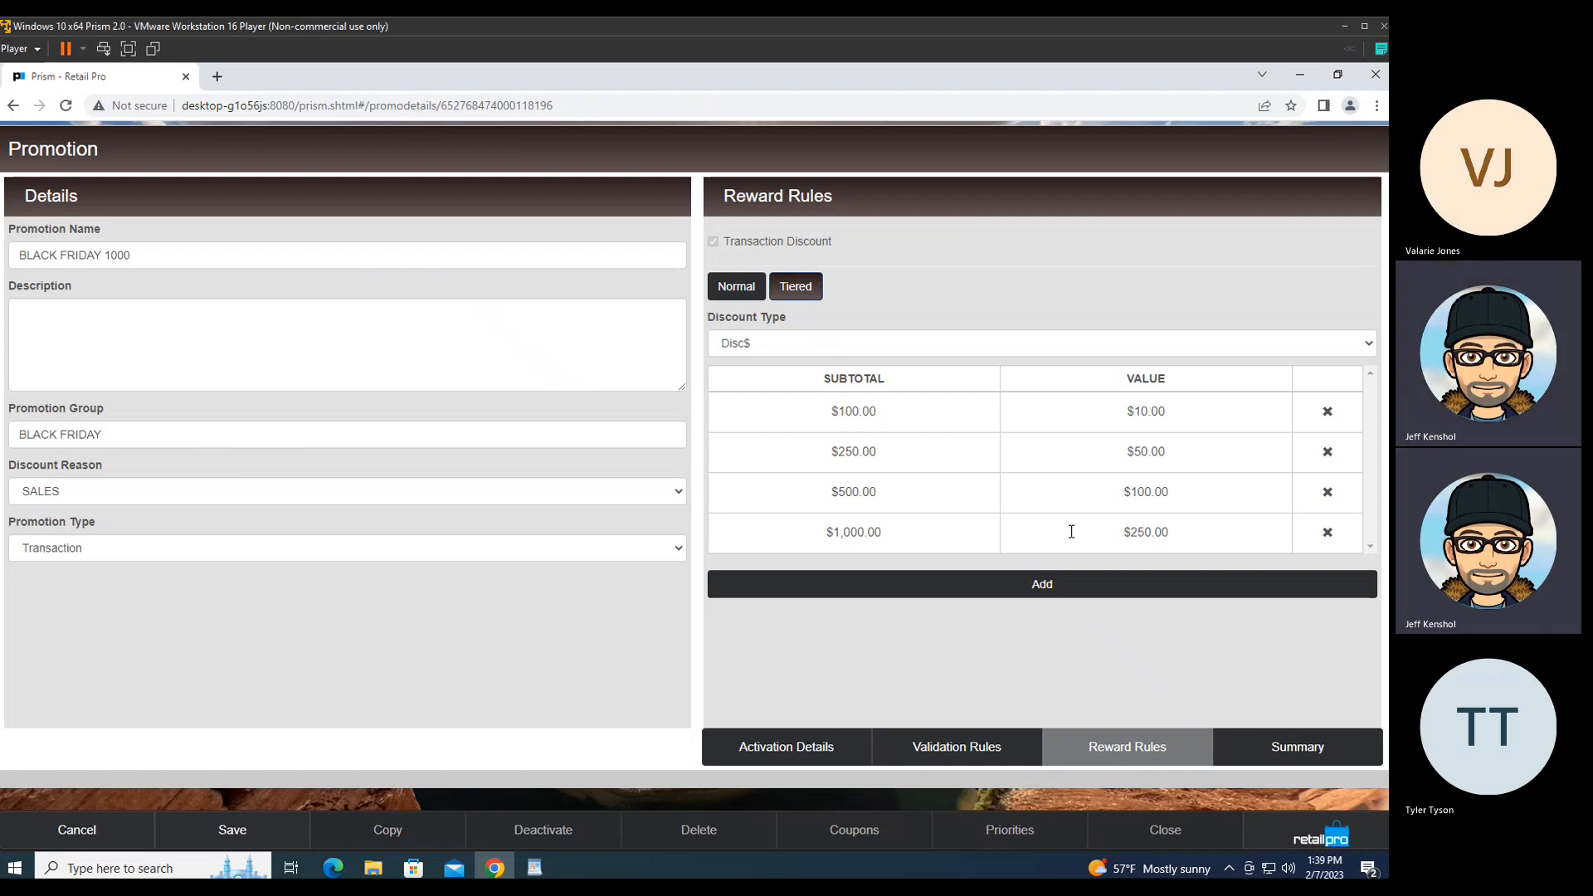
Step: Review the activation details of BLACK FRIDAY 1000, including the options for combining promotions, manually discounted items and repeat application
left_click(790, 749)
scroll(778, 554, "down", 3)
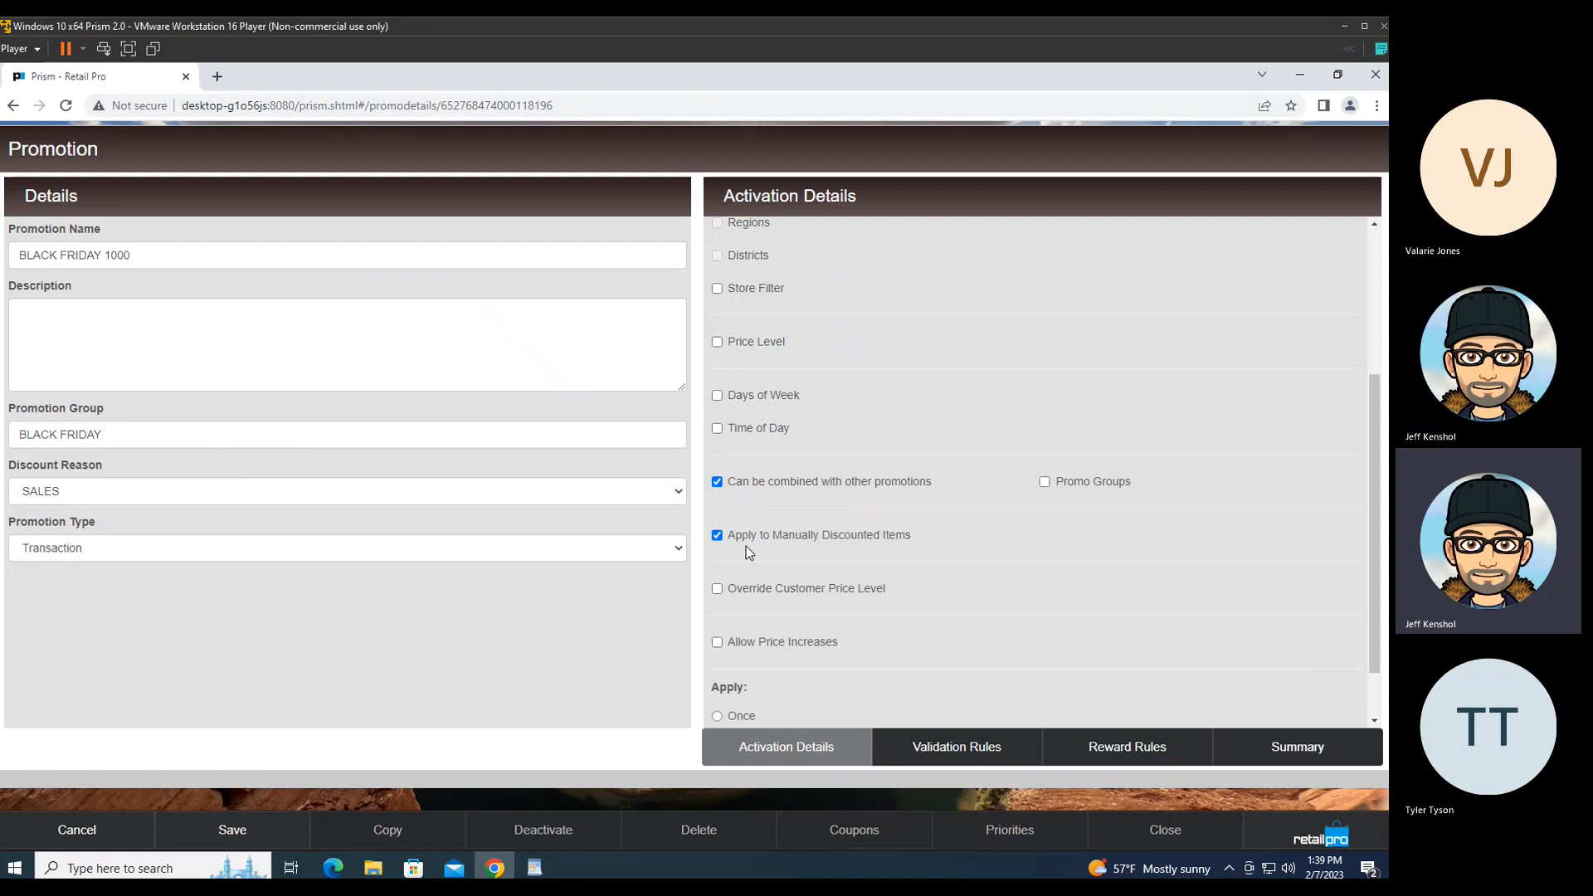
scroll(819, 549, "down", 1)
left_click(716, 666)
scroll(888, 511, "up", 5)
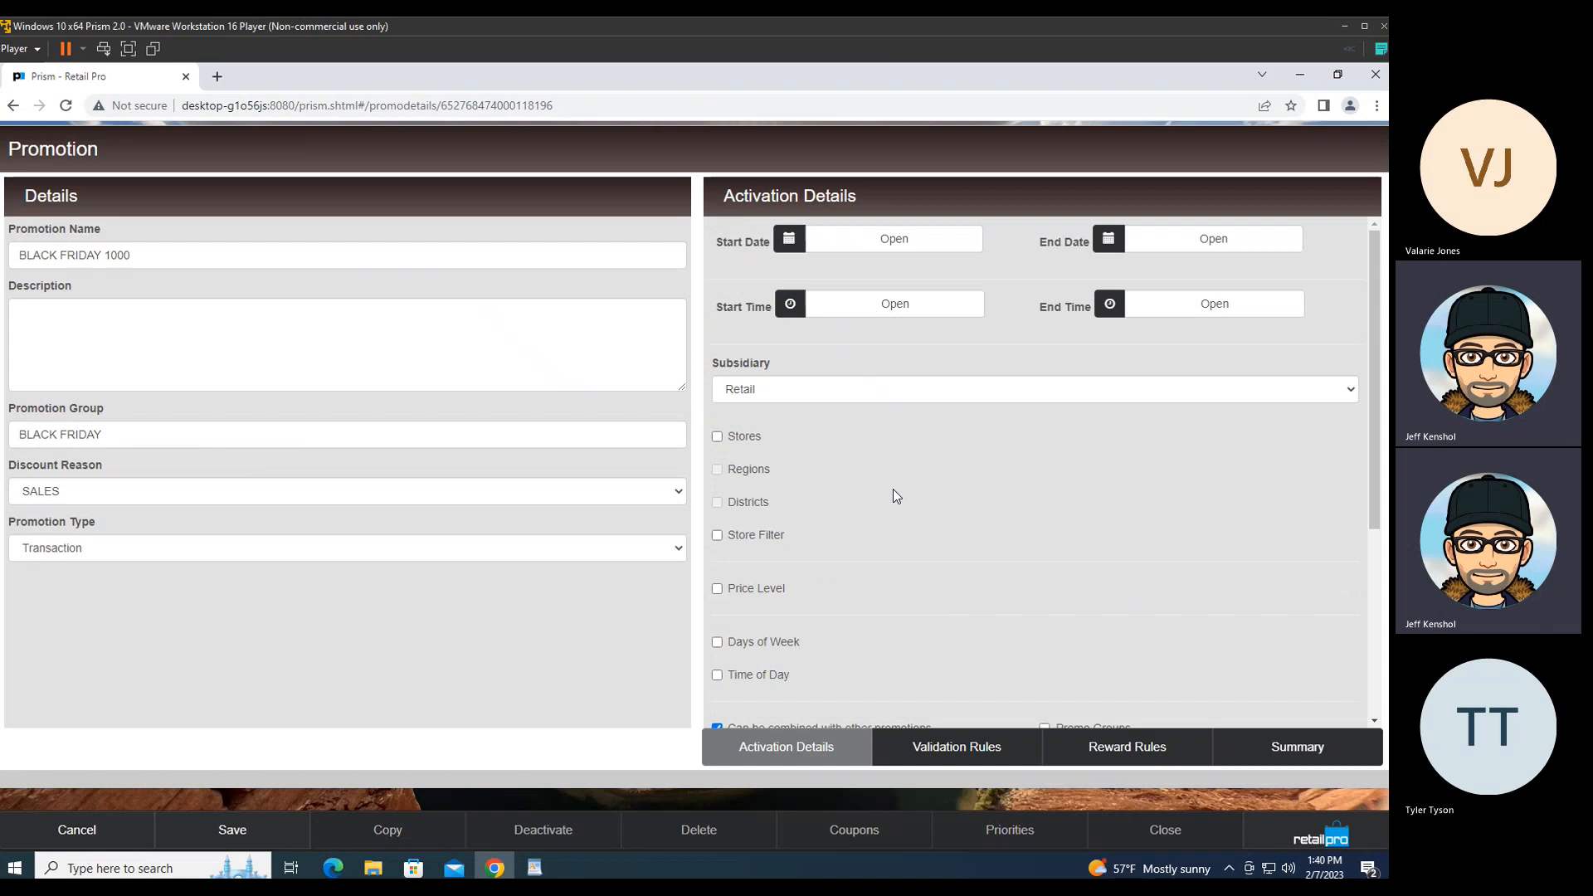
Step: Examine the promotion's validation rules, tiered rewards, discount type and summary, and leave it without saving
left_click(965, 743)
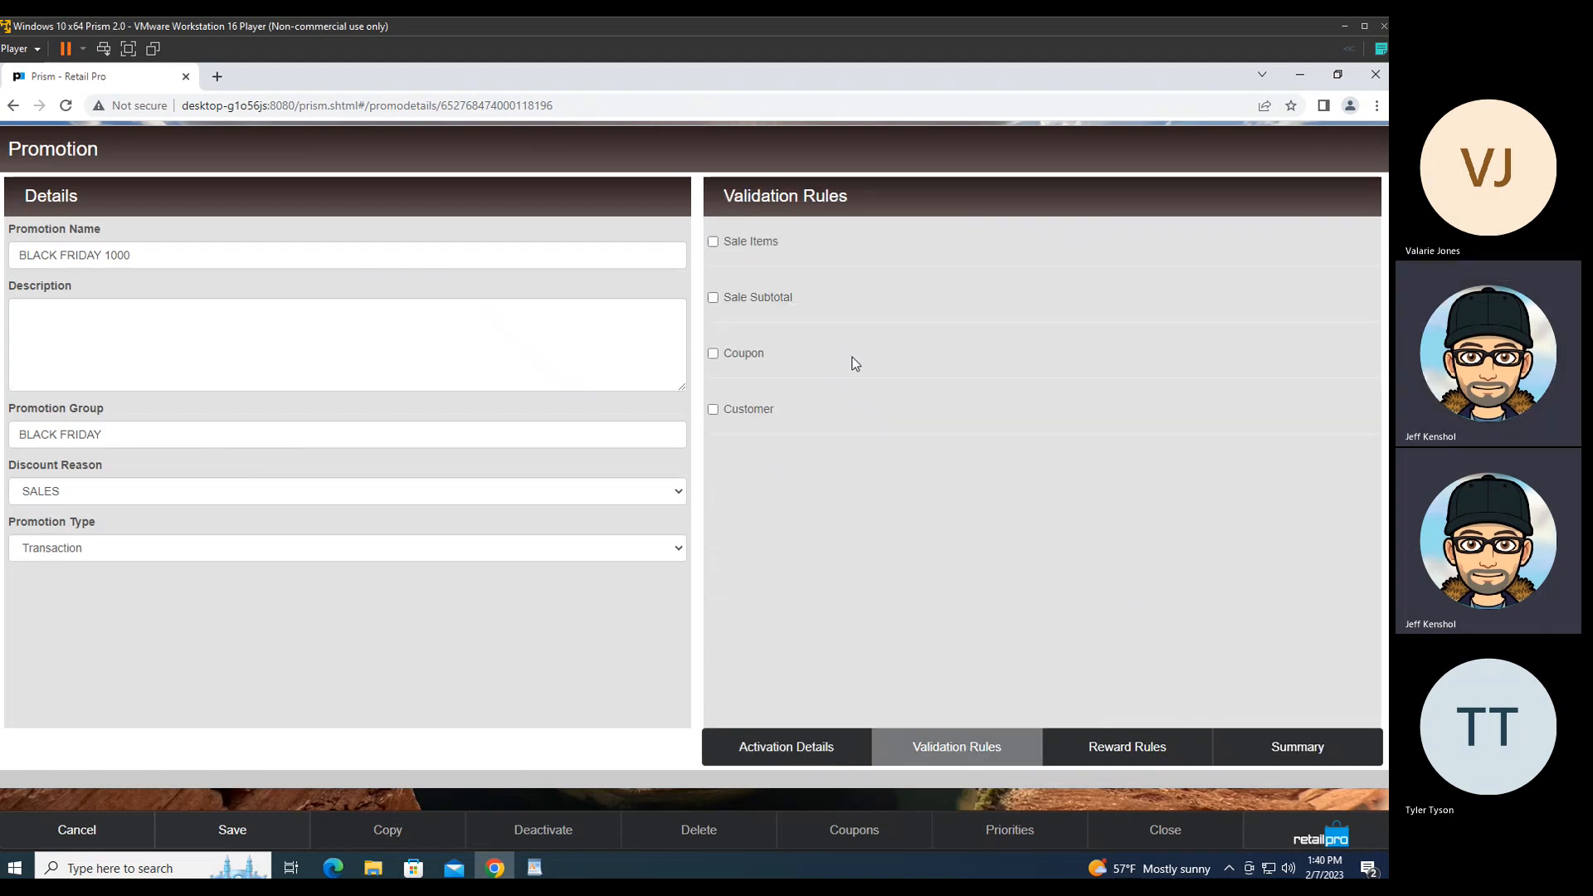
left_click(1125, 749)
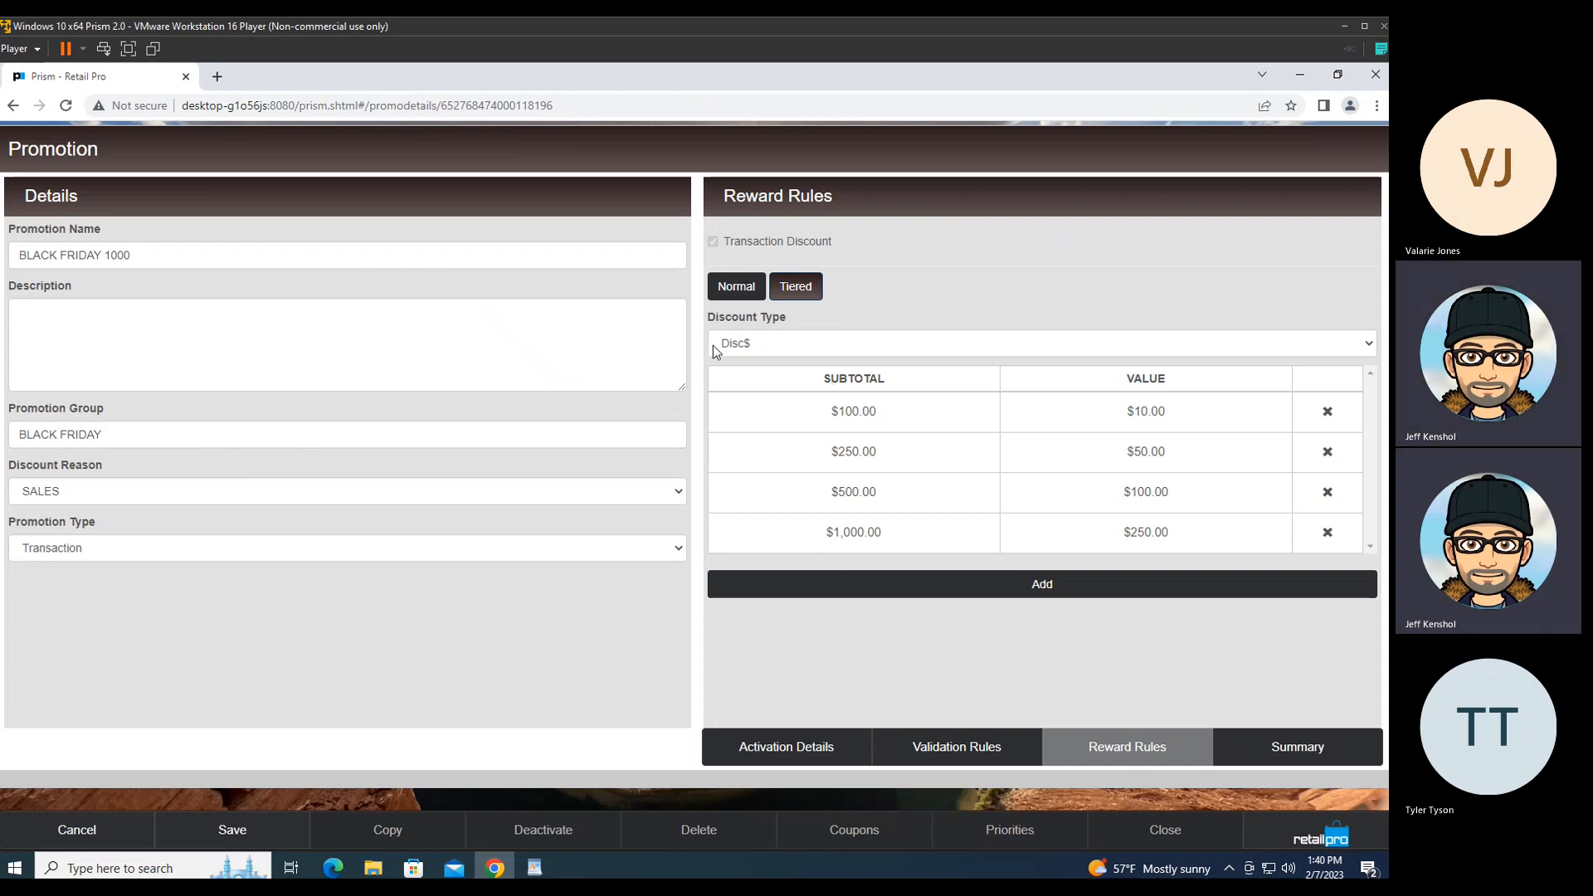
left_click(762, 346)
left_click(764, 346)
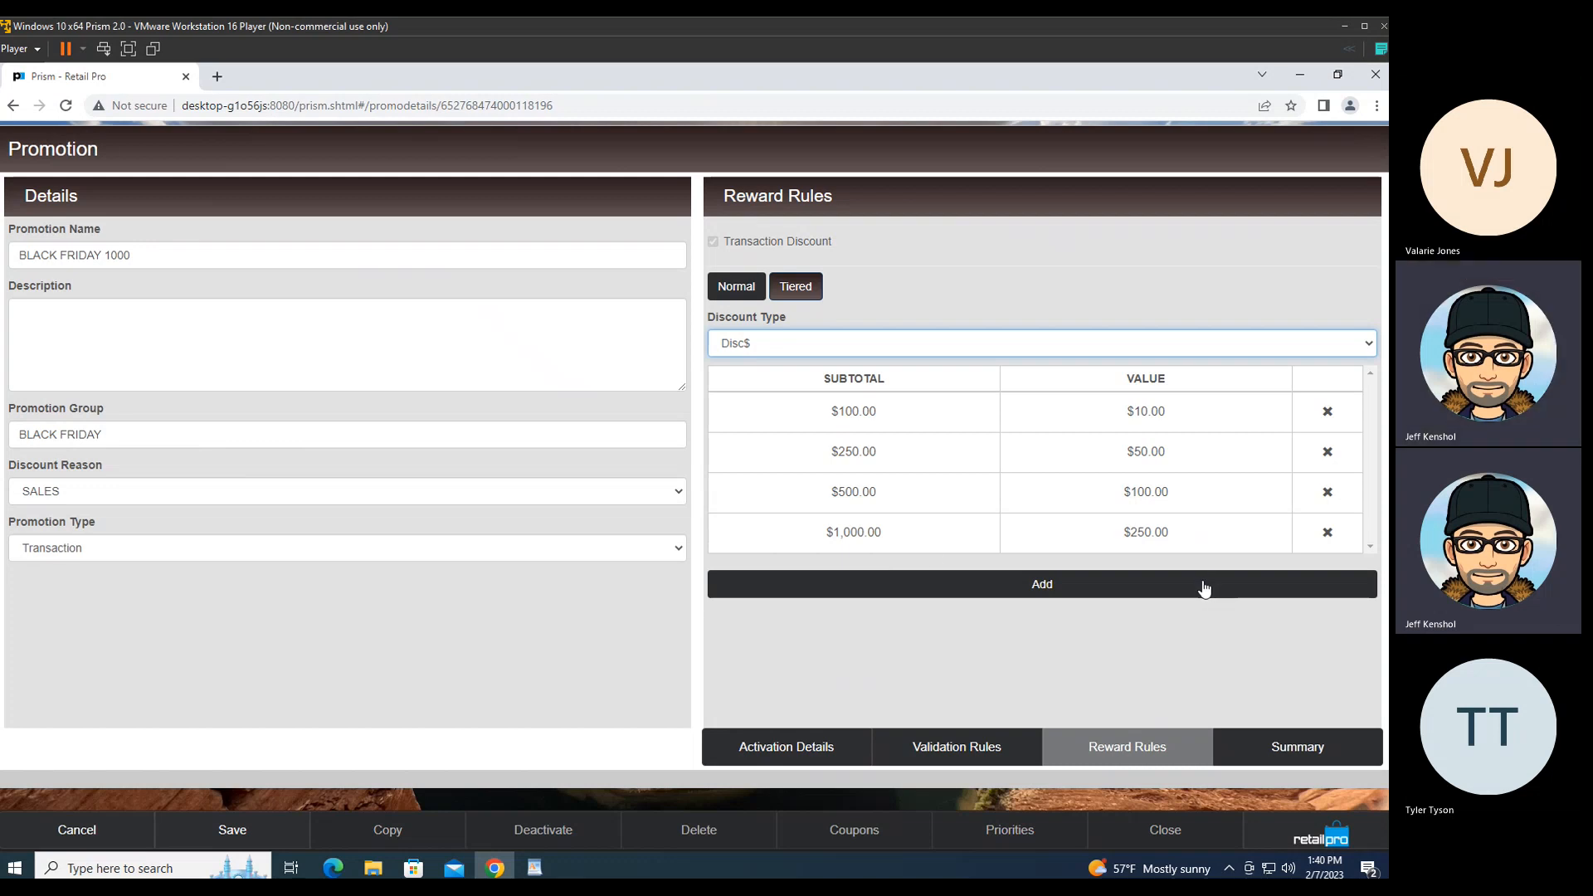
left_click(1295, 745)
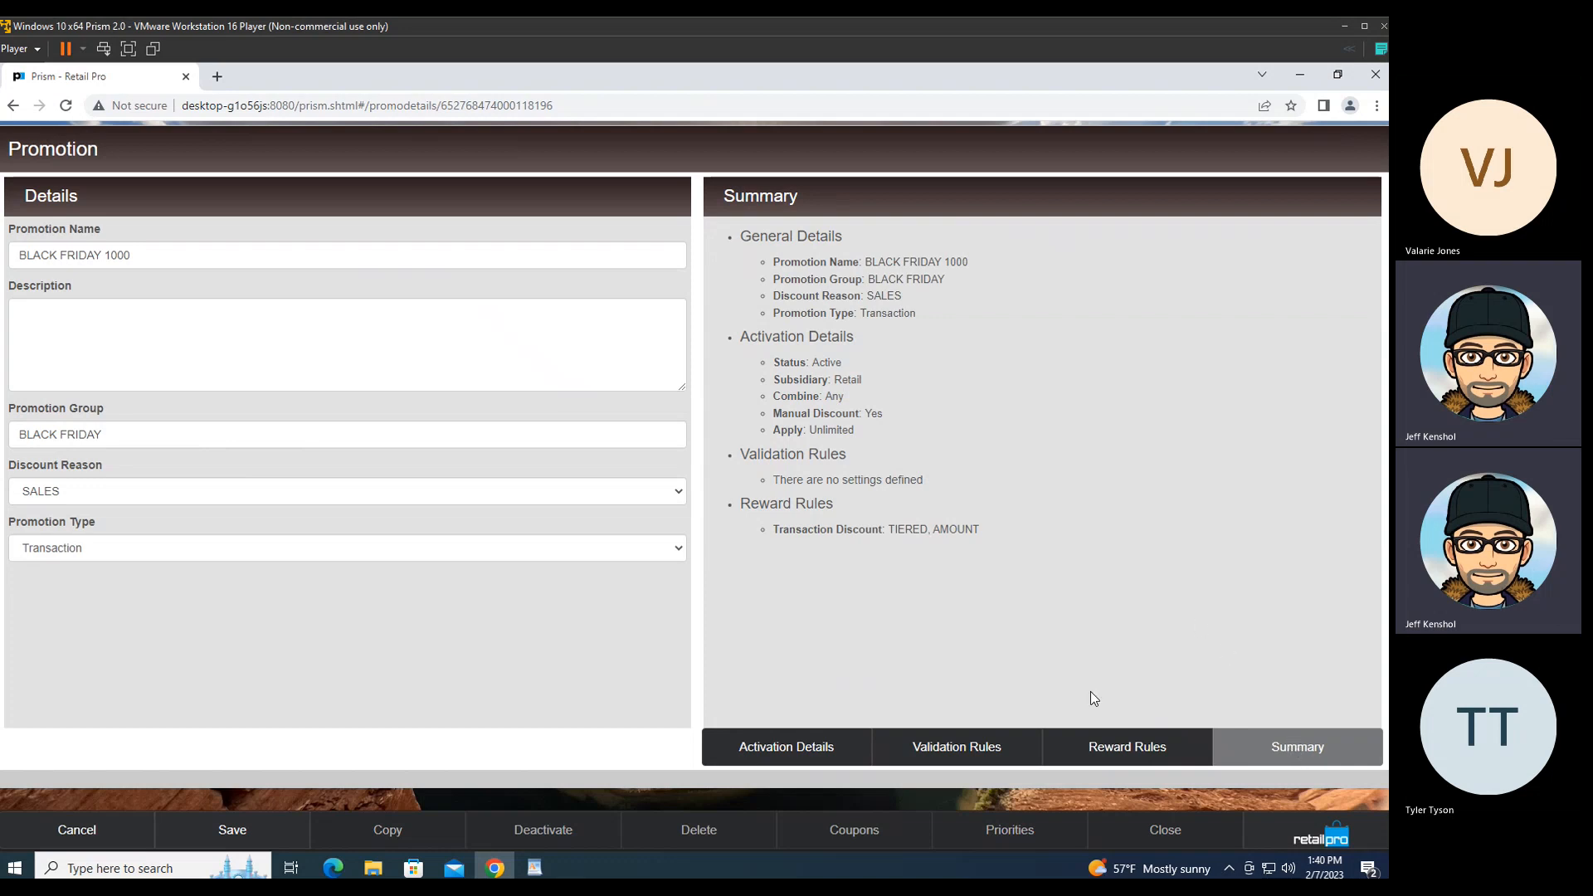
left_click(1115, 752)
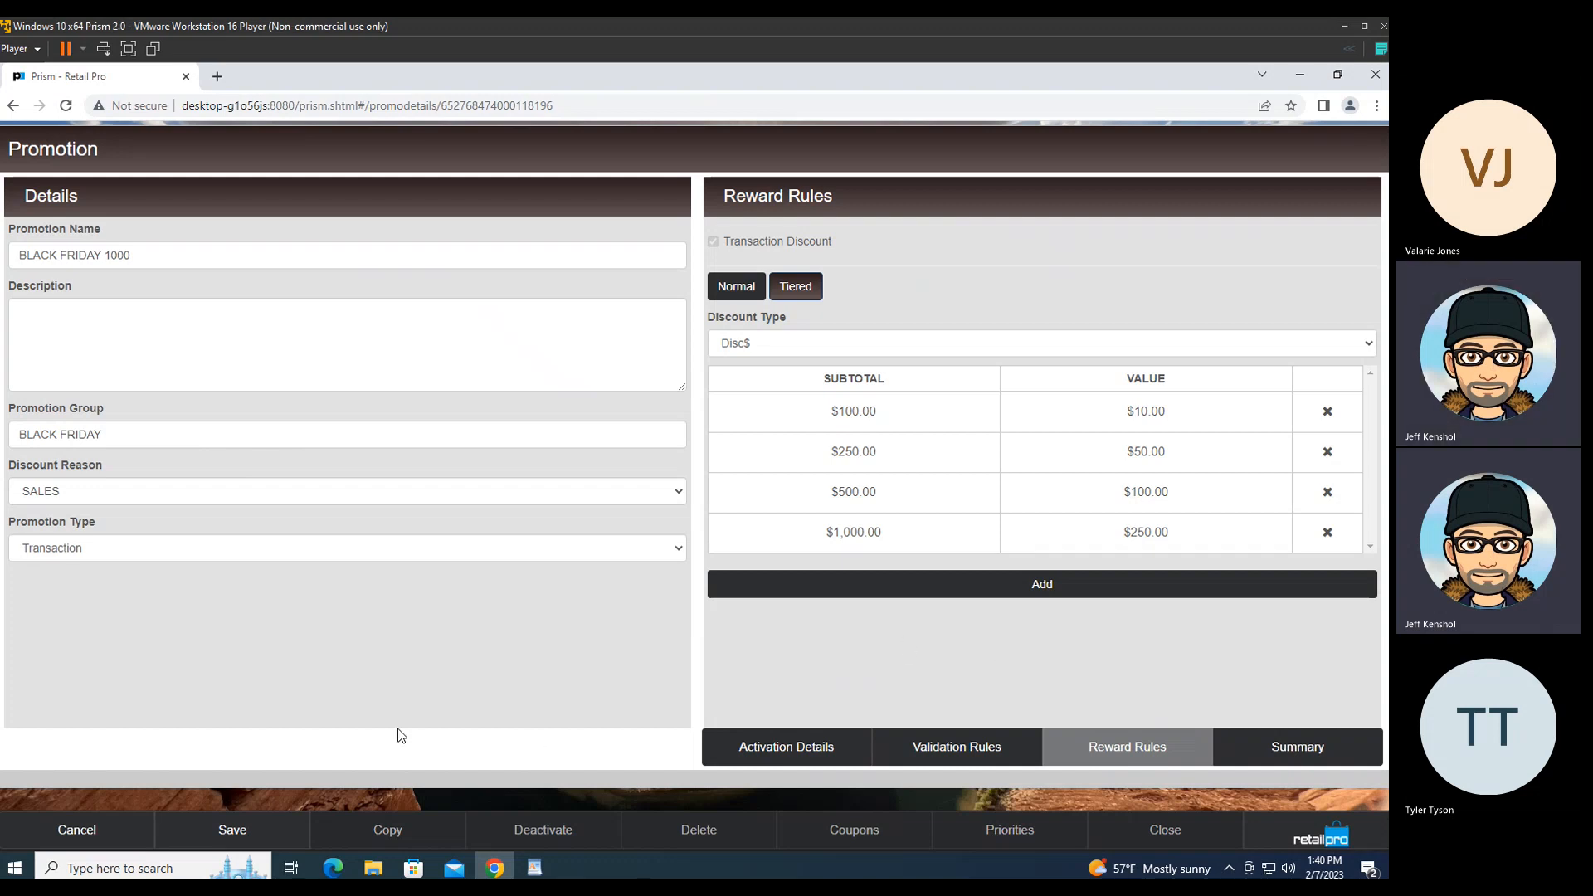
left_click(92, 839)
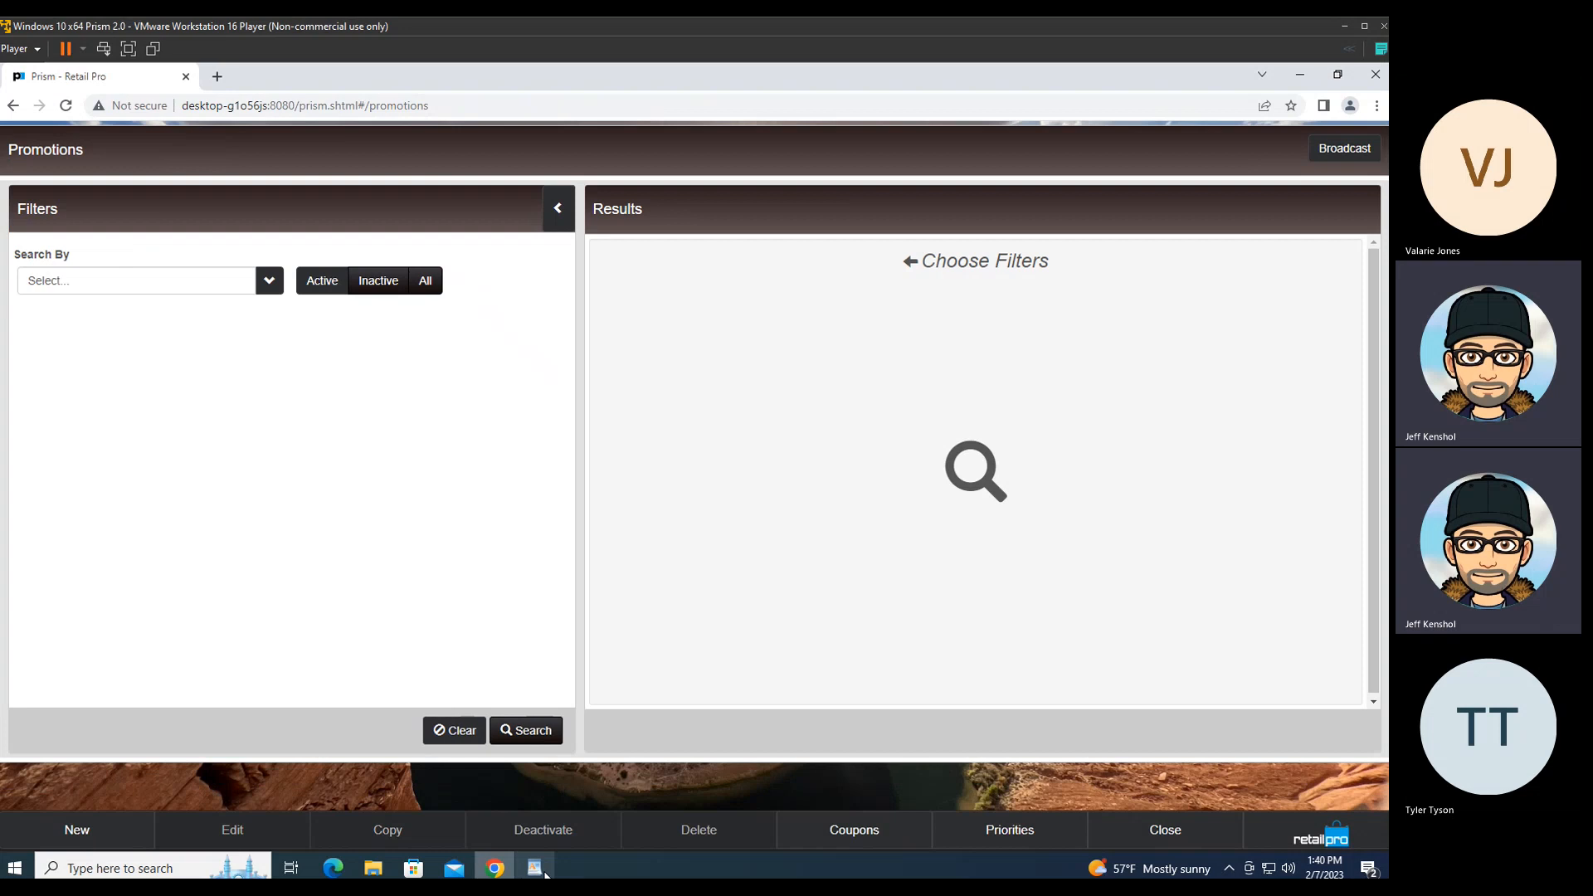
Step: Switch to the WordPad outline to check the Custom entry under Promotions, and return to the Prism browser window
left_click(533, 870)
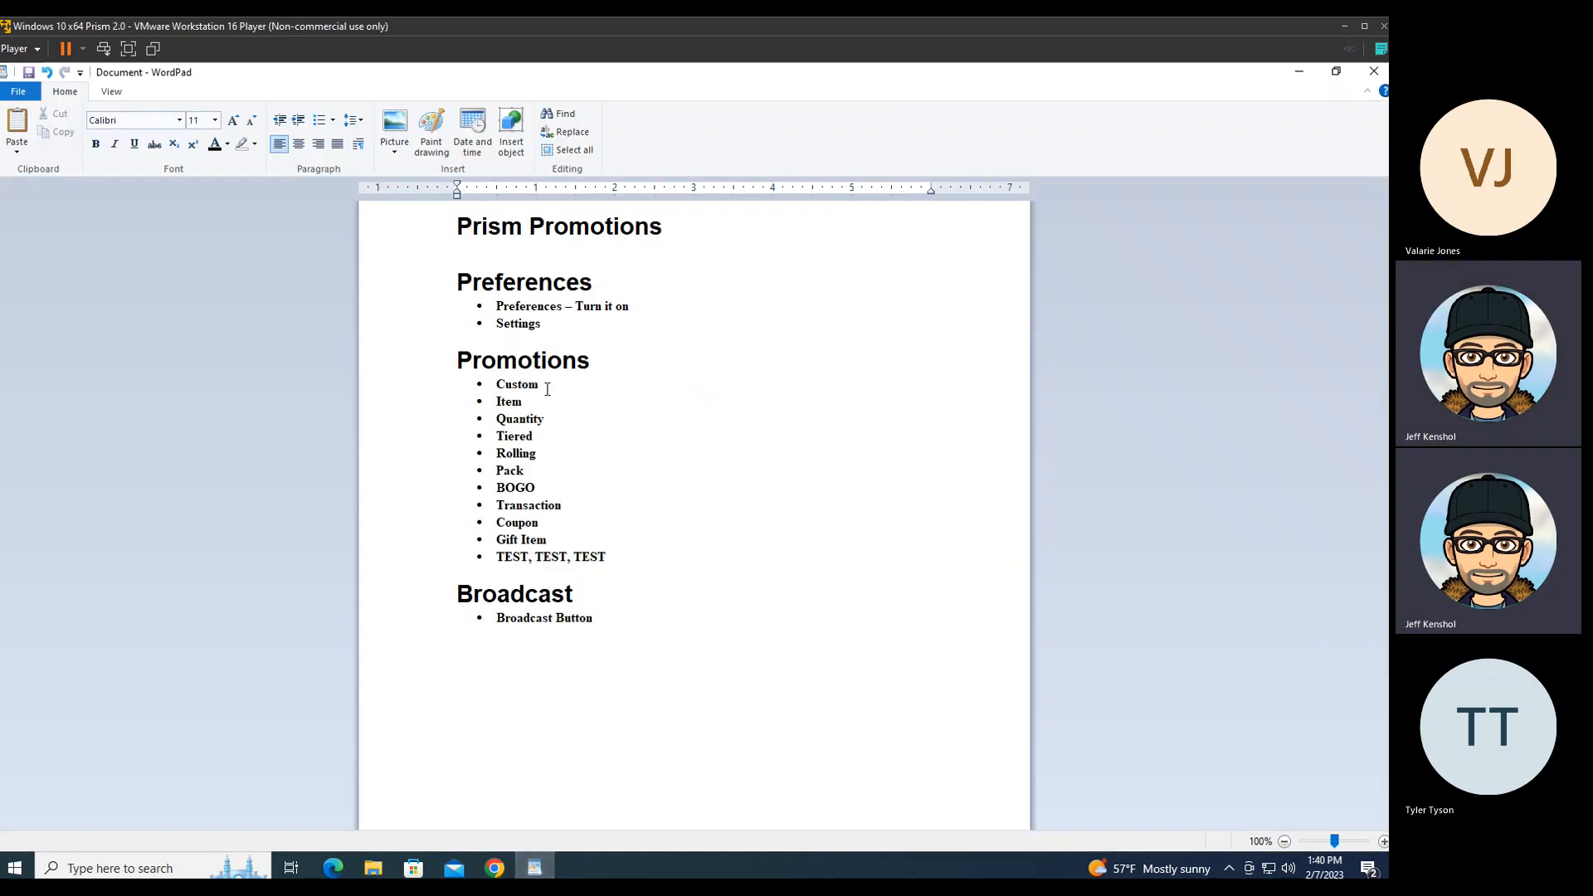
double_click(511, 386)
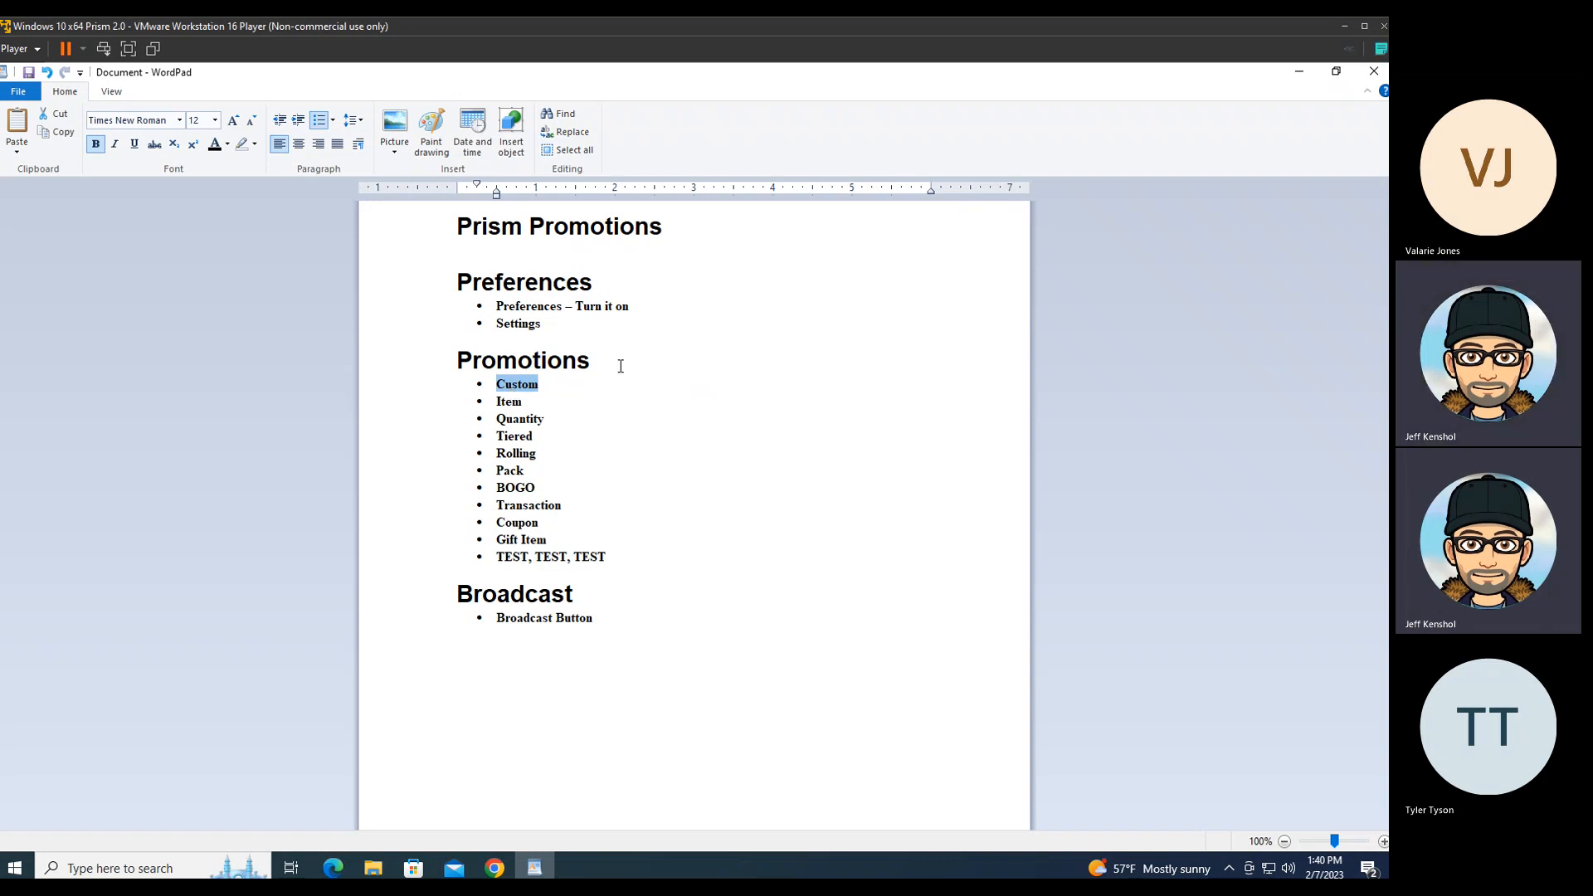
left_click(1300, 75)
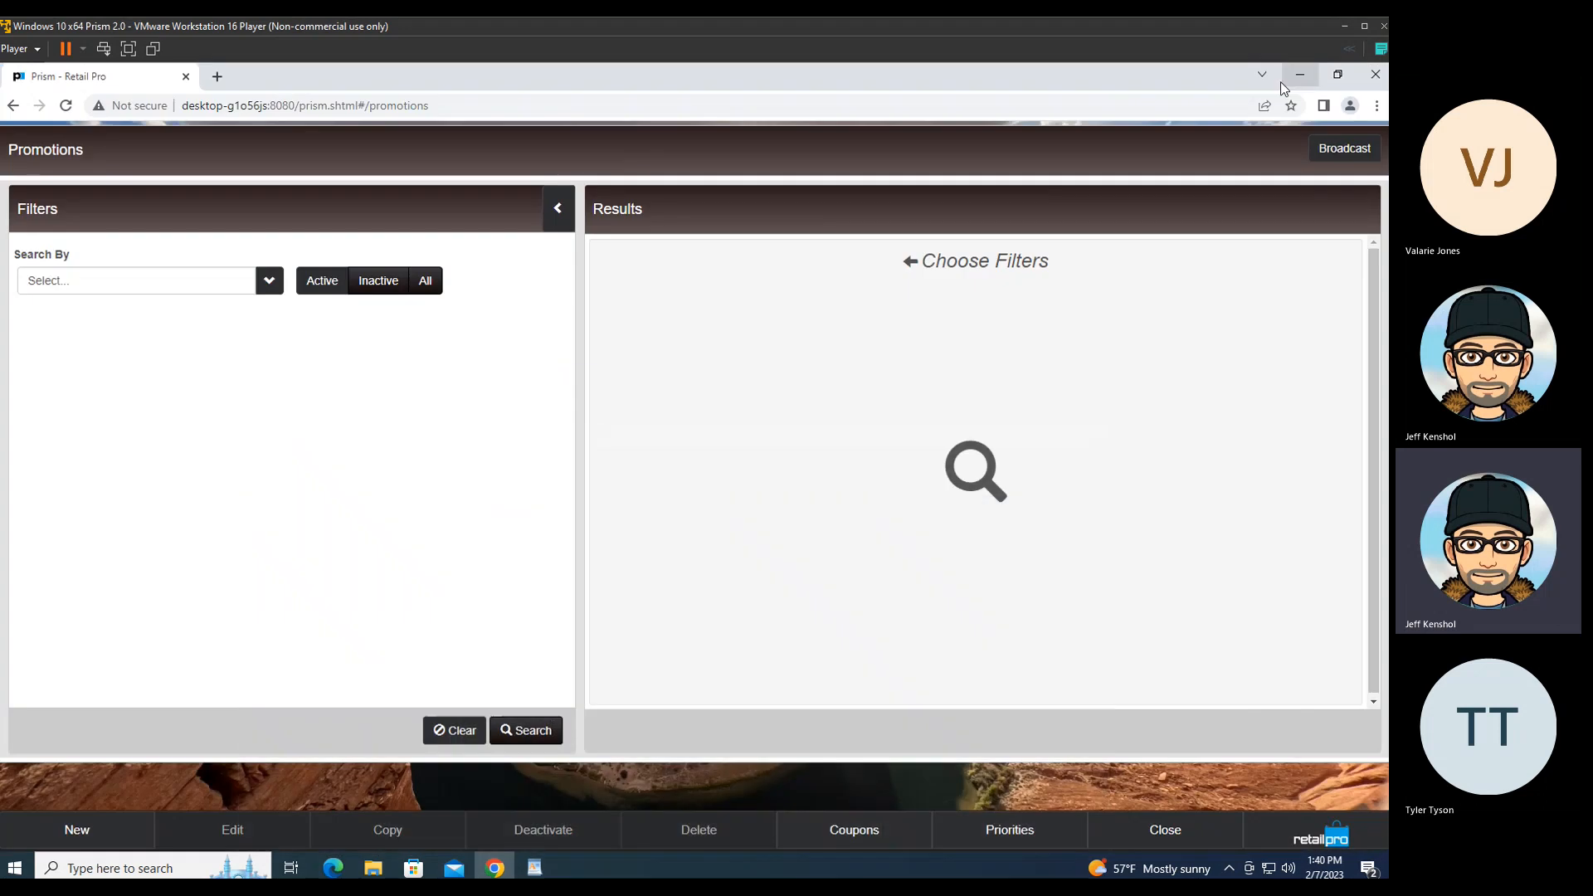
Step: Search for the promotions again and start a new promotion to look through the available promotion types
left_click(526, 738)
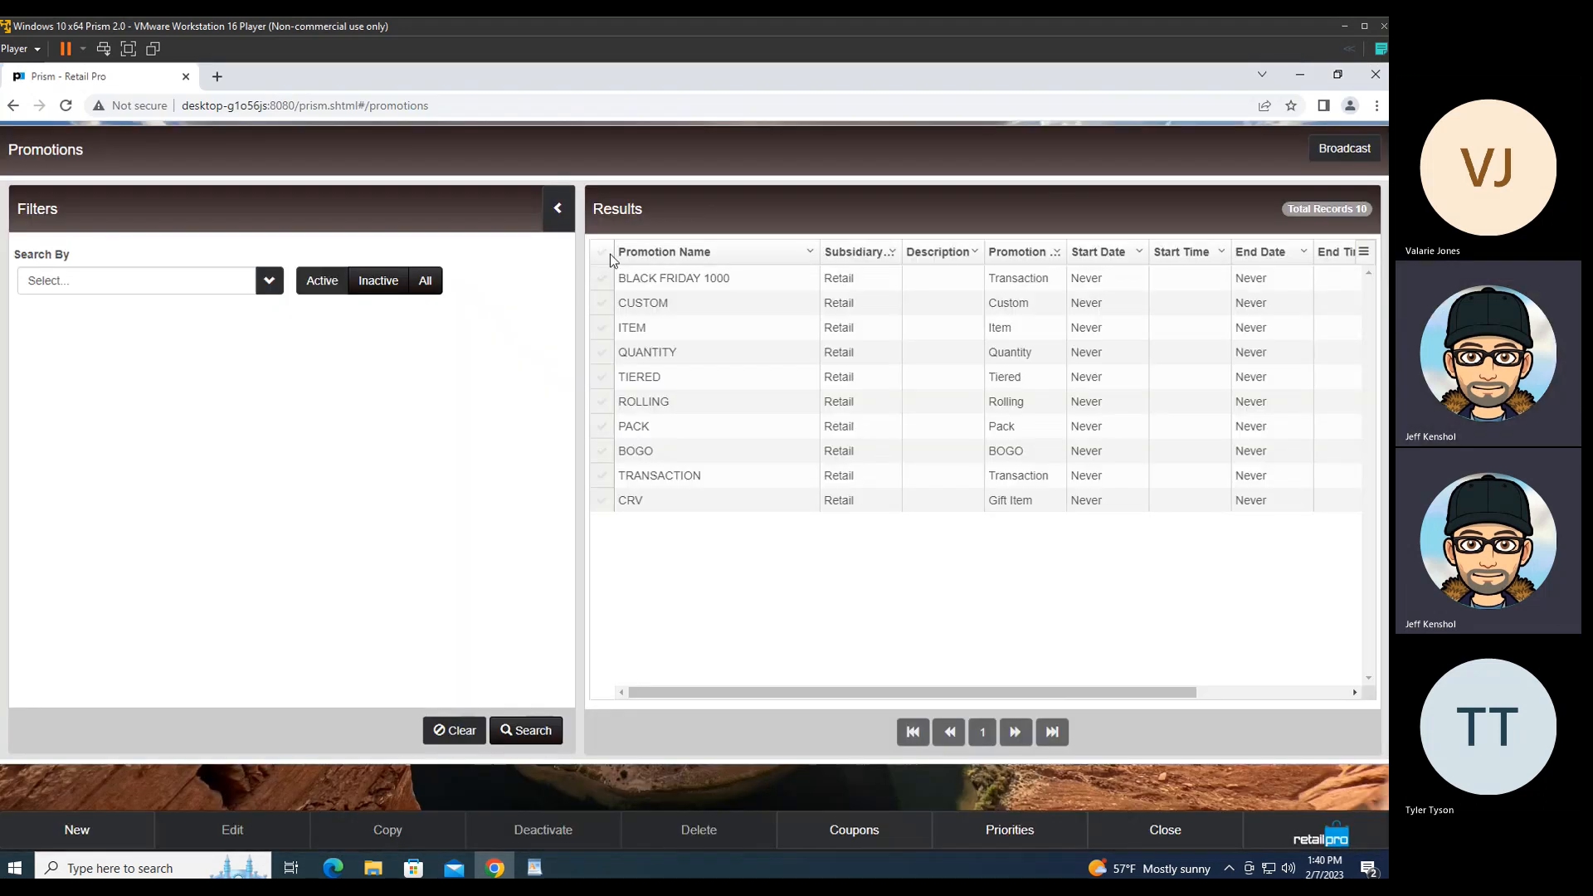
left_click(603, 304)
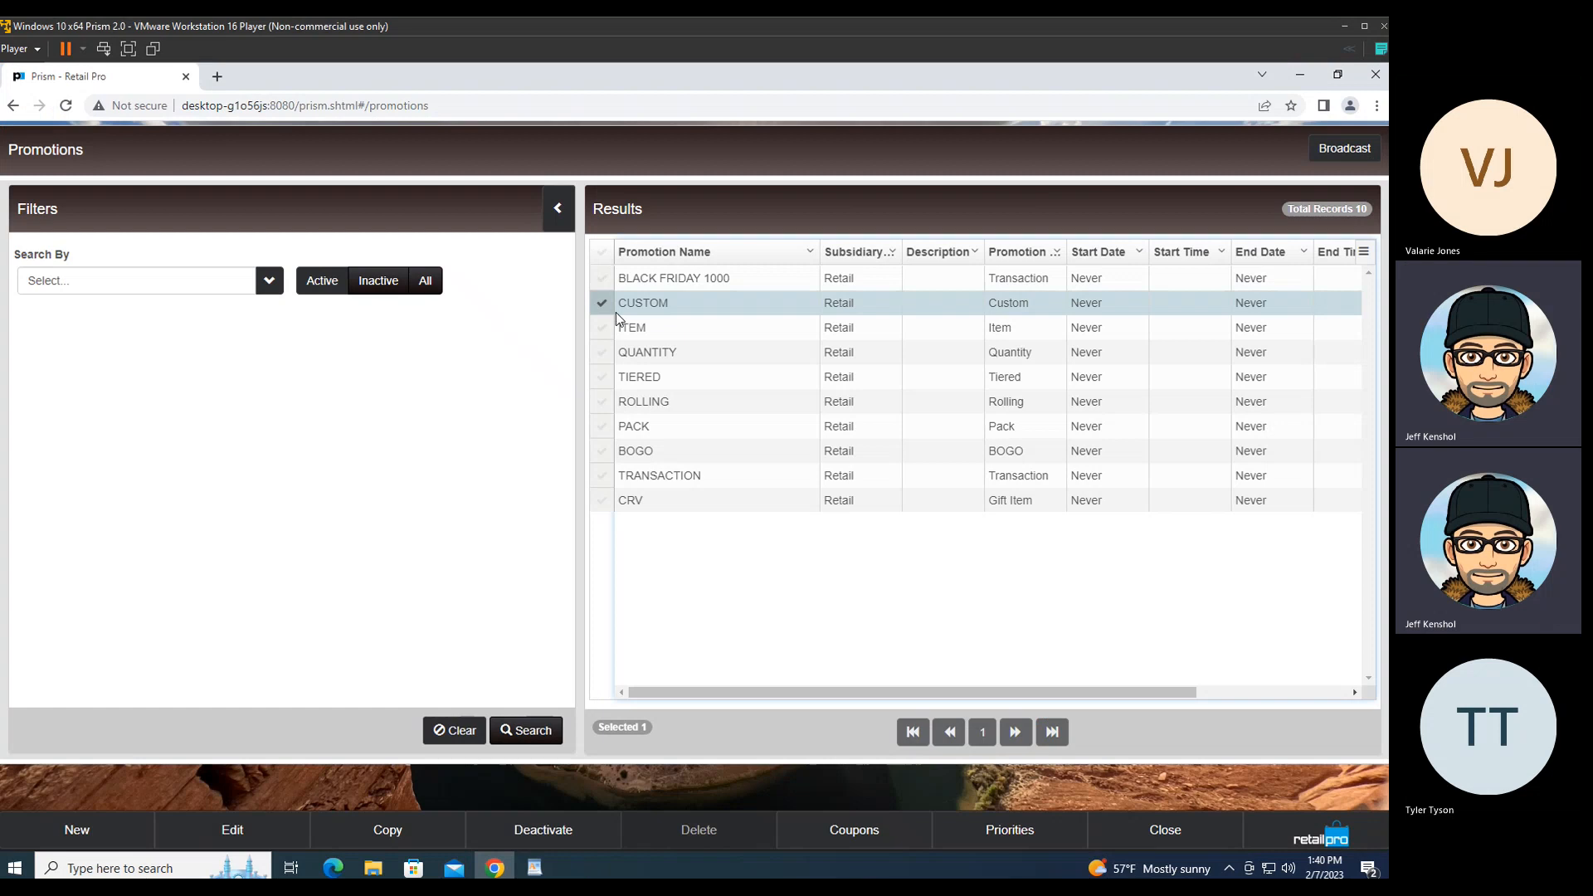
left_click(93, 845)
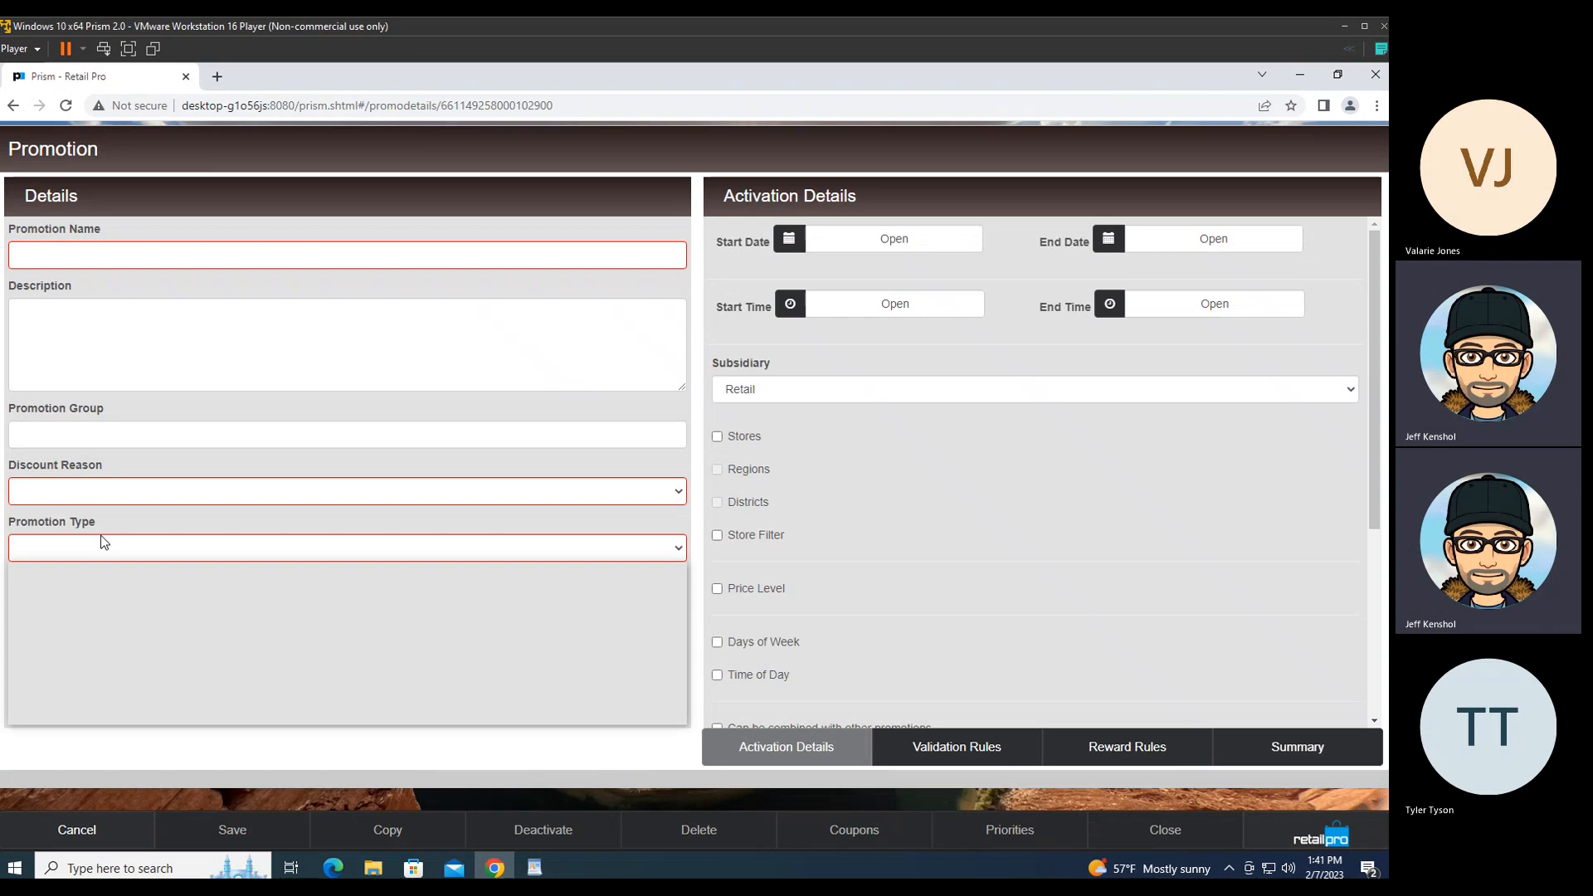
left_click(103, 546)
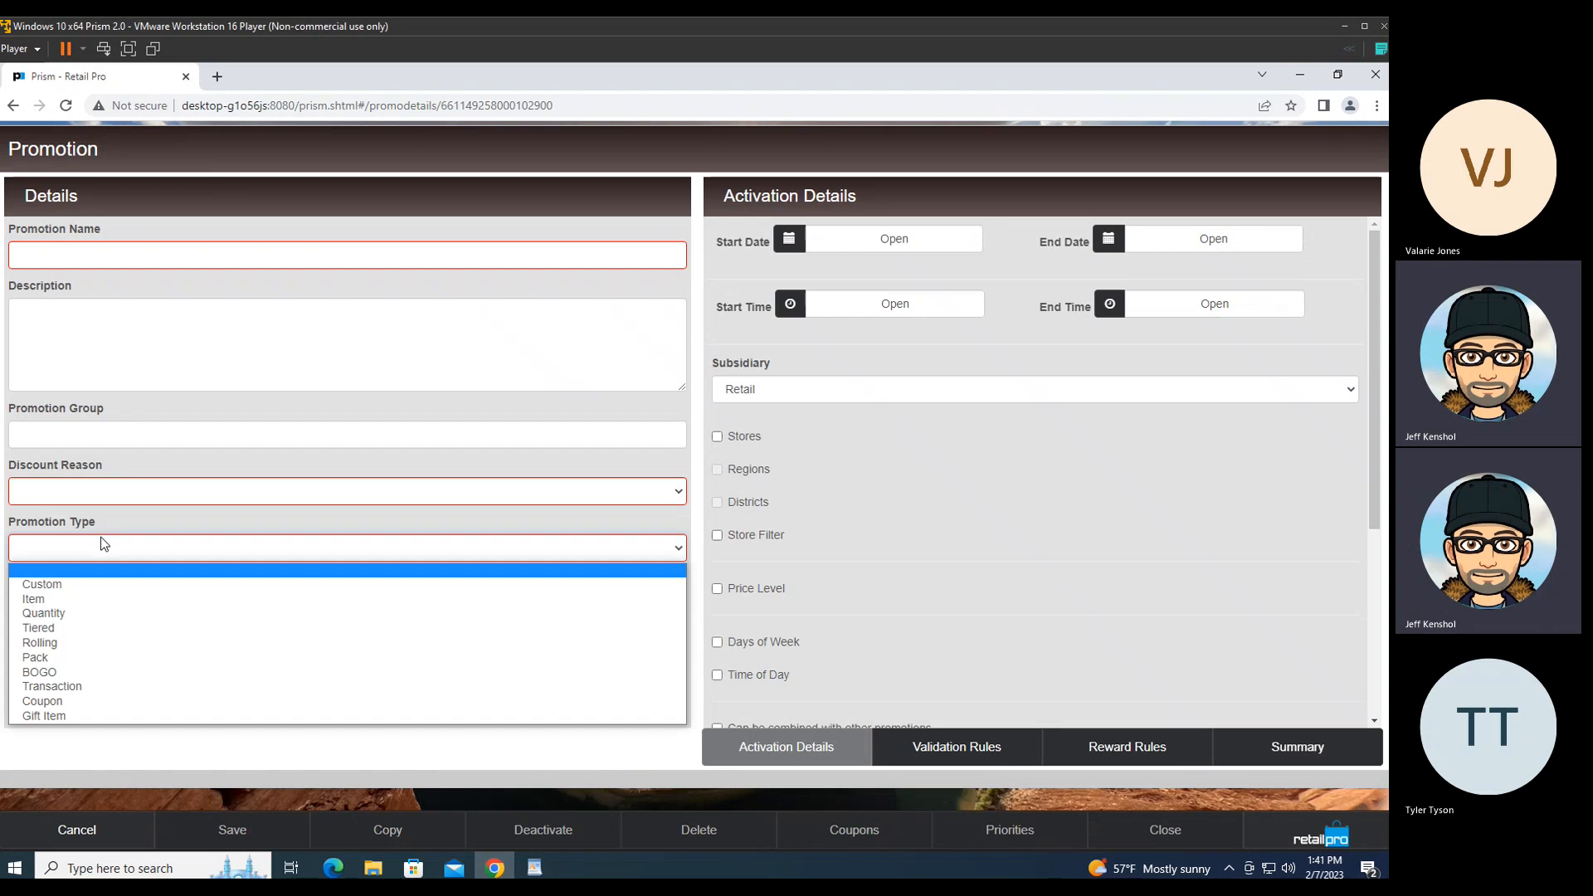
left_click(545, 753)
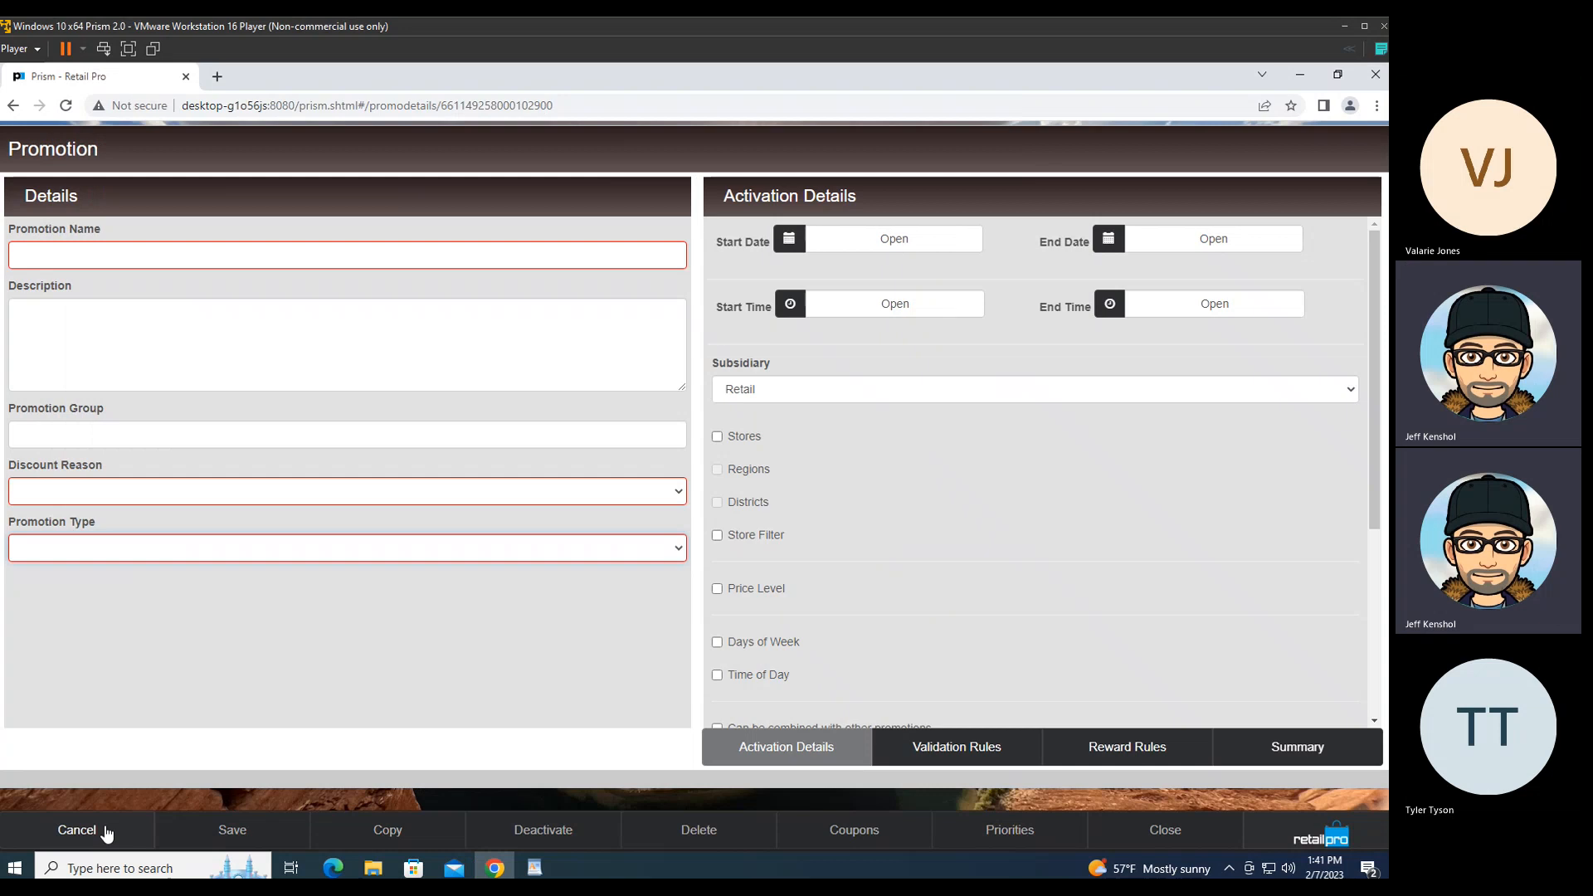
Step: Discard the unsaved new promotion and open the existing CUSTOM promotion for editing
left_click(95, 832)
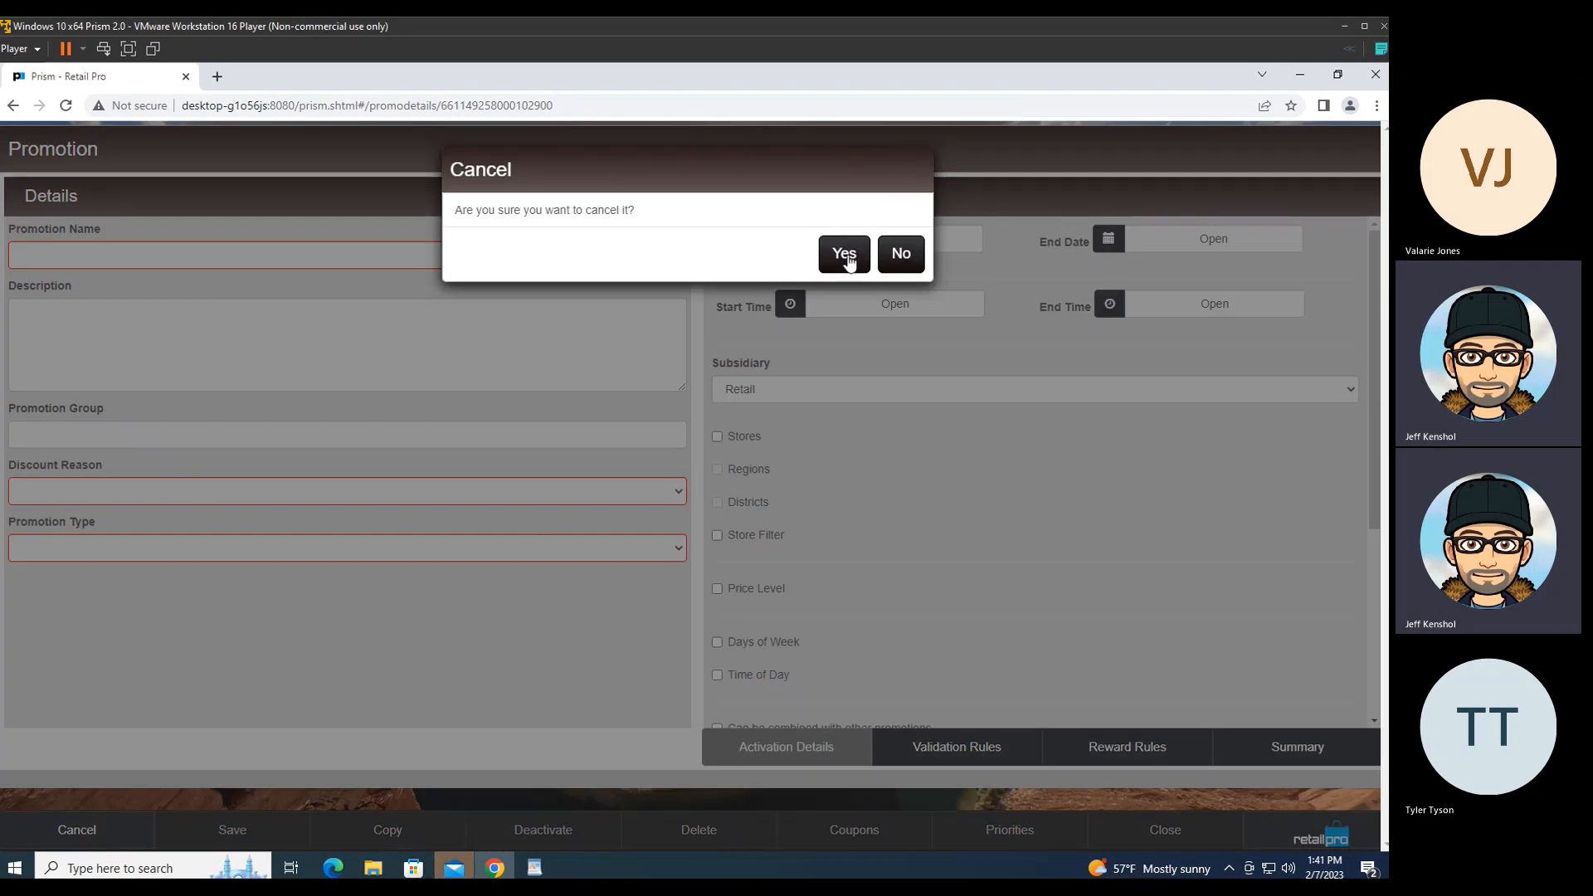
left_click(844, 255)
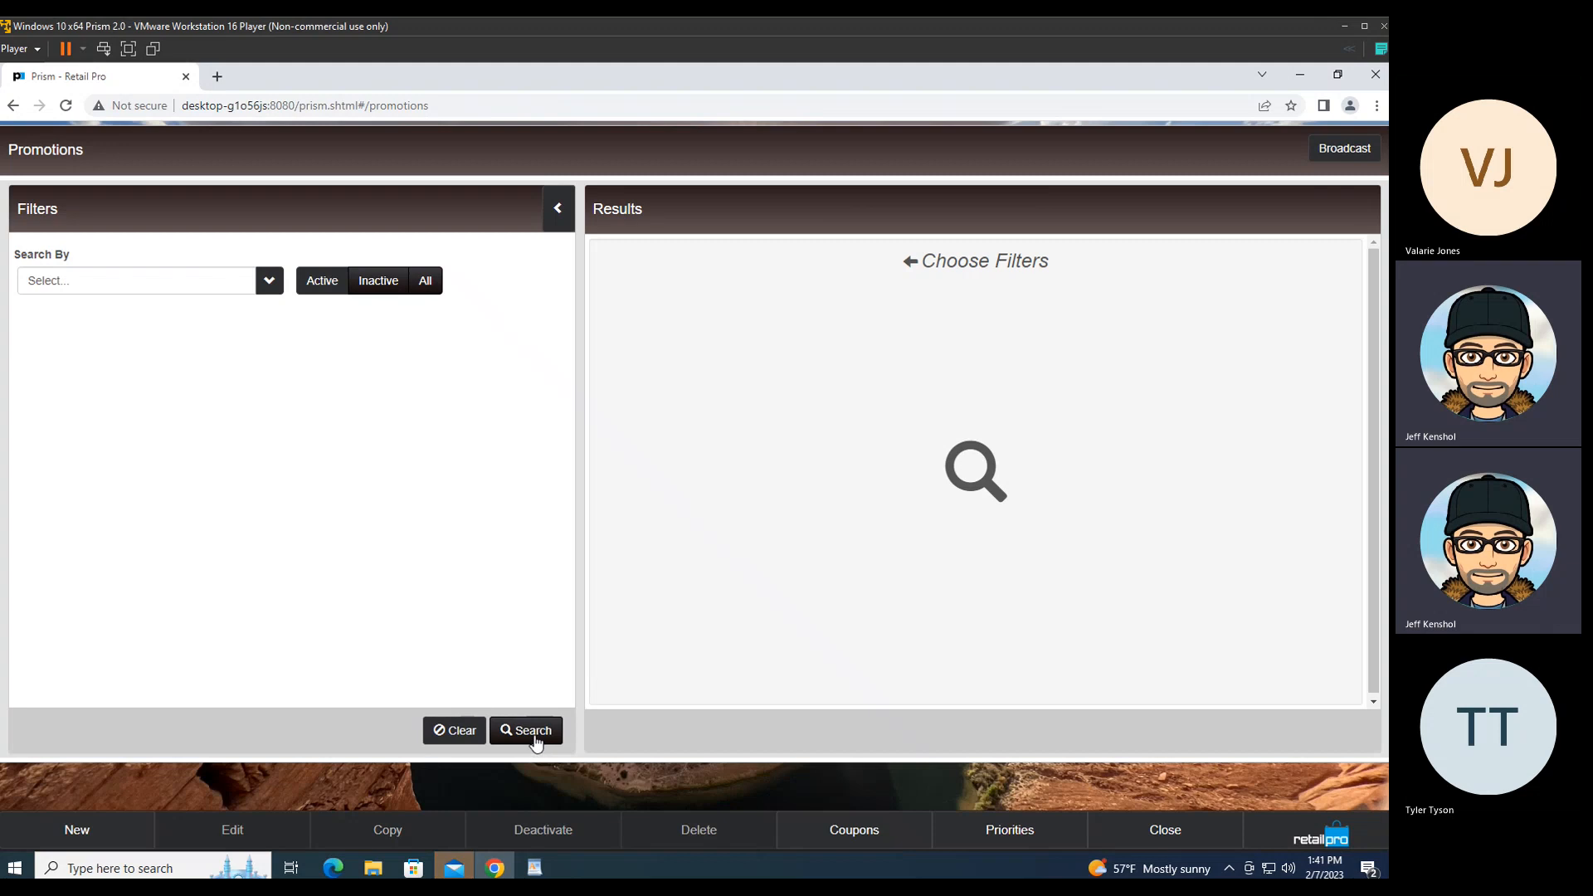
left_click(541, 734)
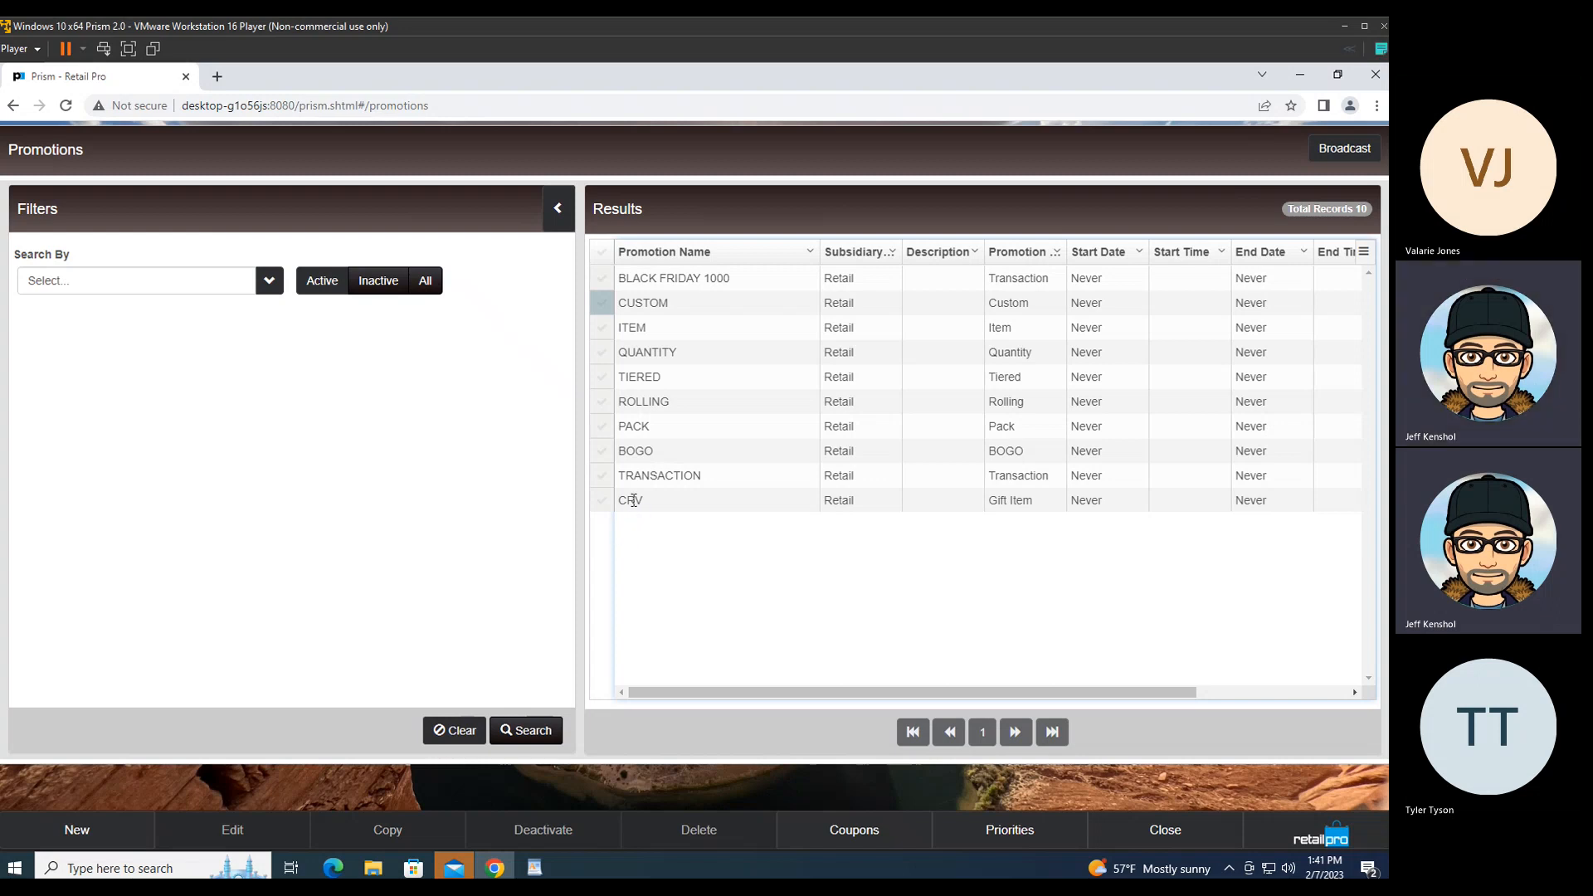
left_click(601, 303)
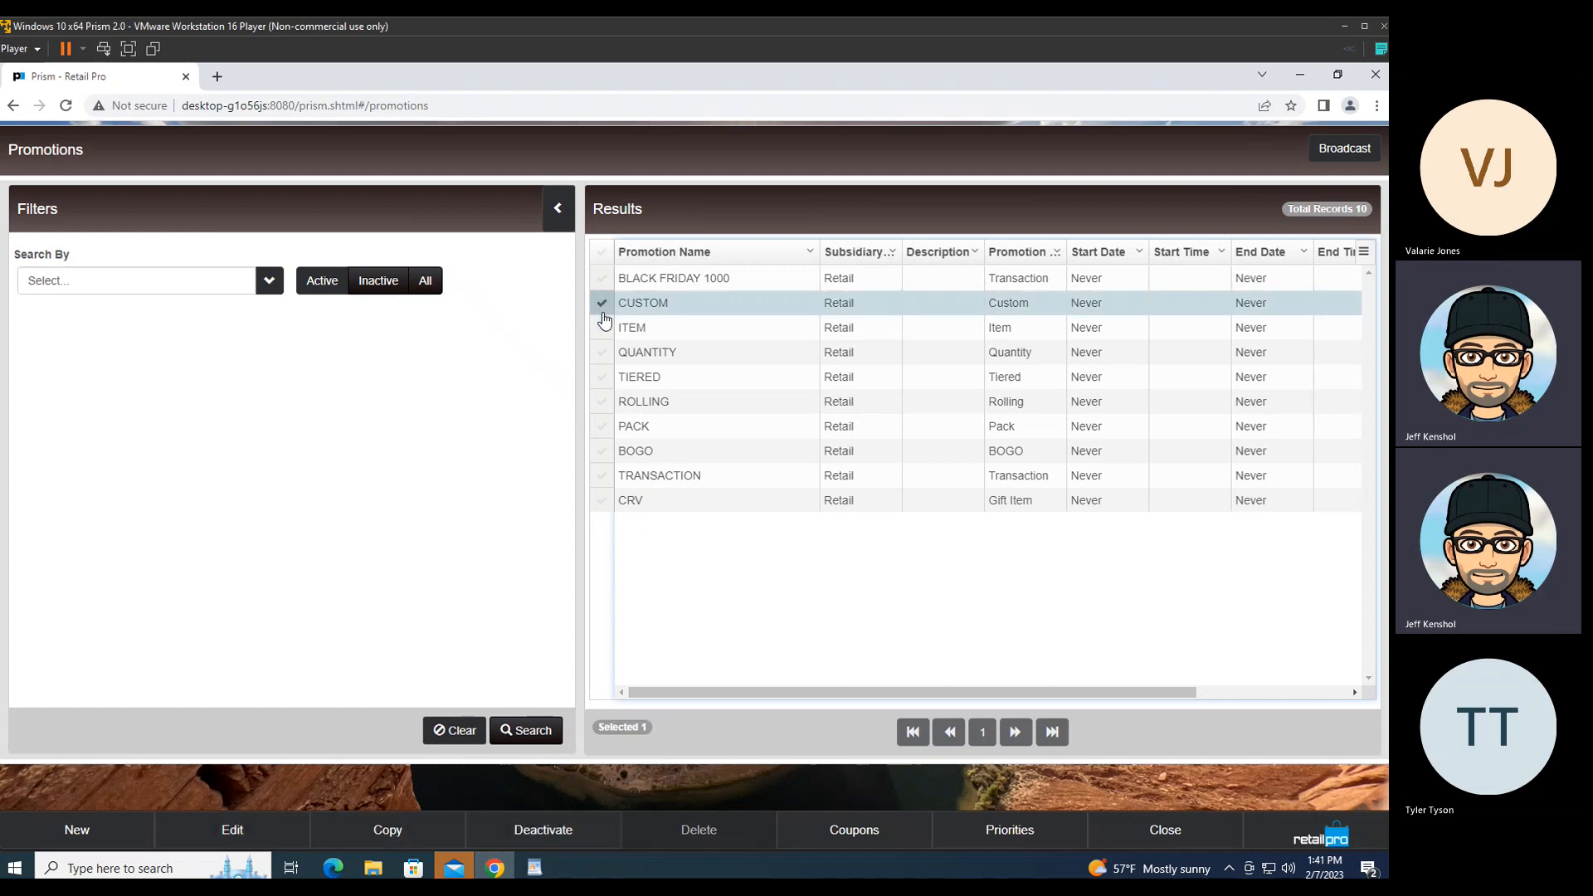
left_click(235, 829)
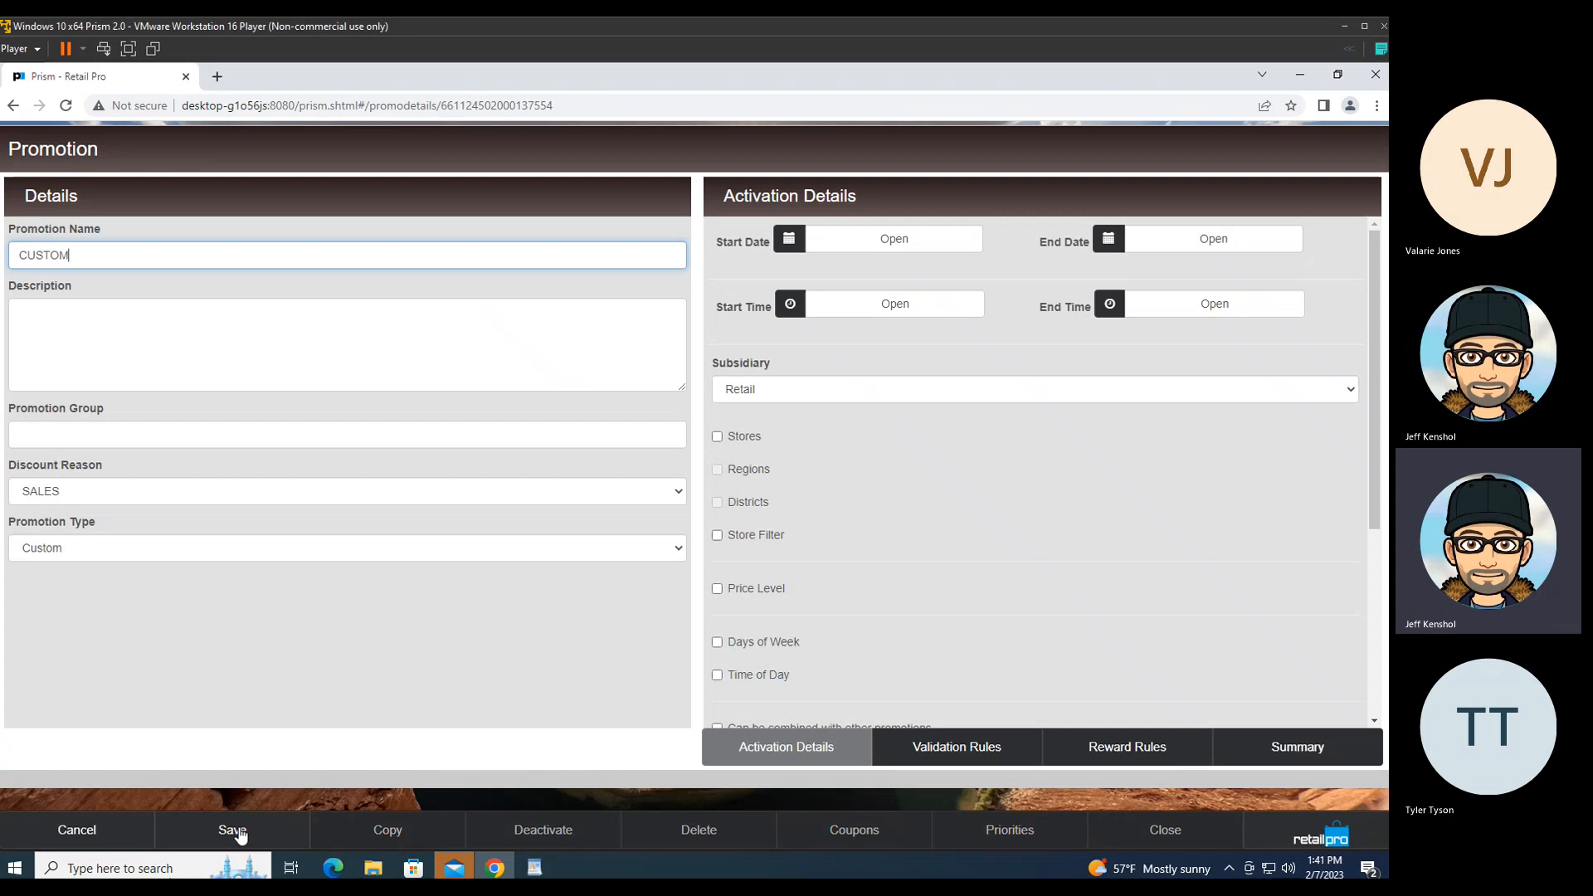
Step: Examine the CUSTOM promotion's type, description, promotion group and discount reason fields without changing them
left_click(148, 547)
left_click(58, 548)
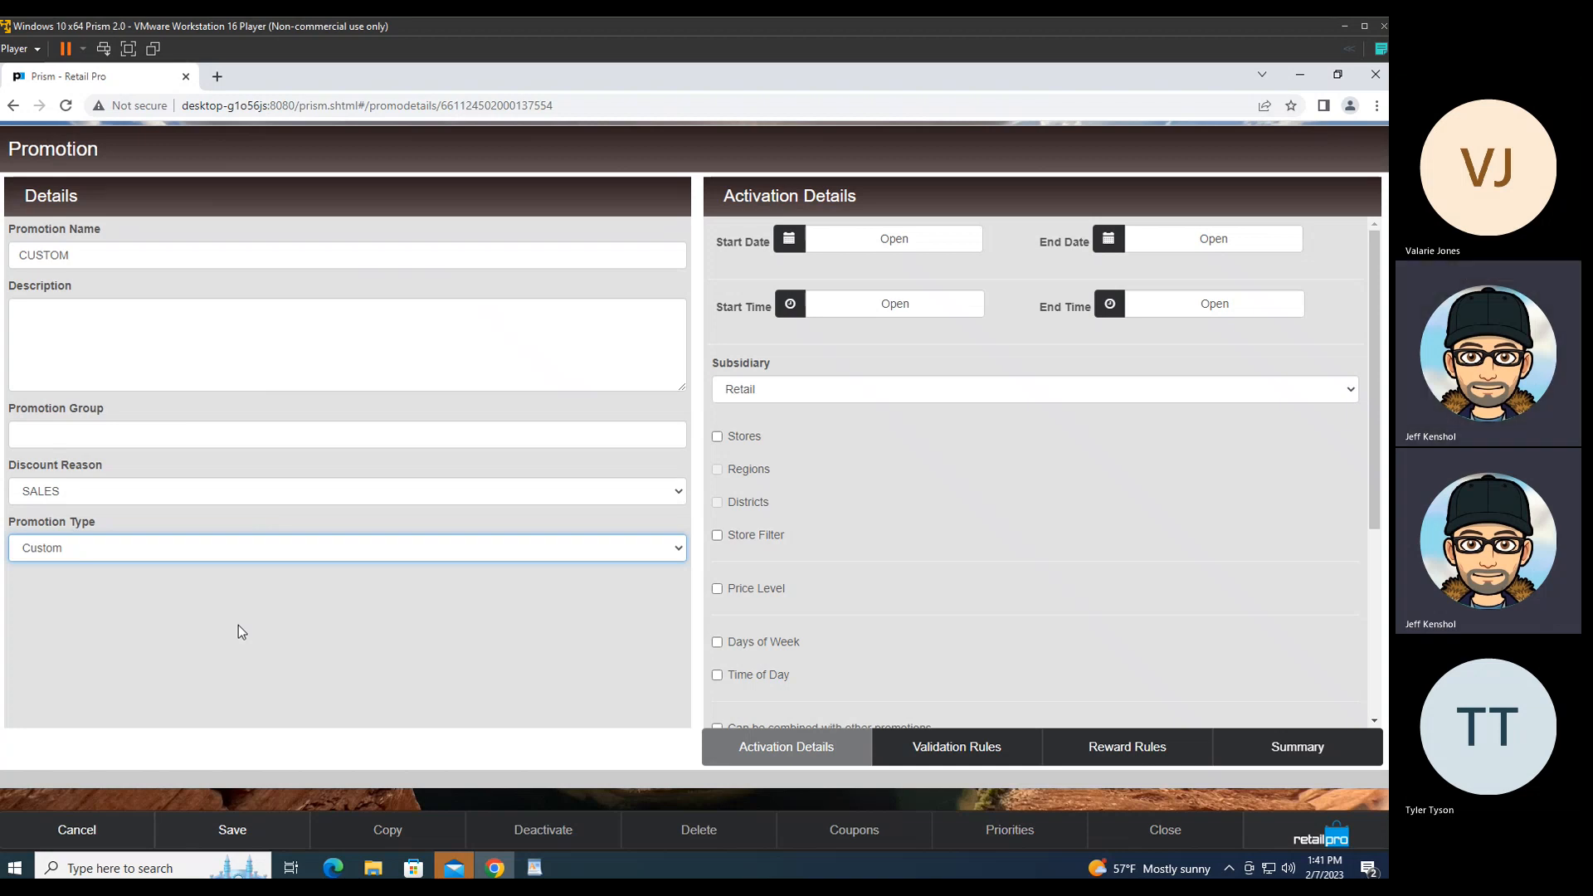
left_click(85, 326)
left_click(80, 430)
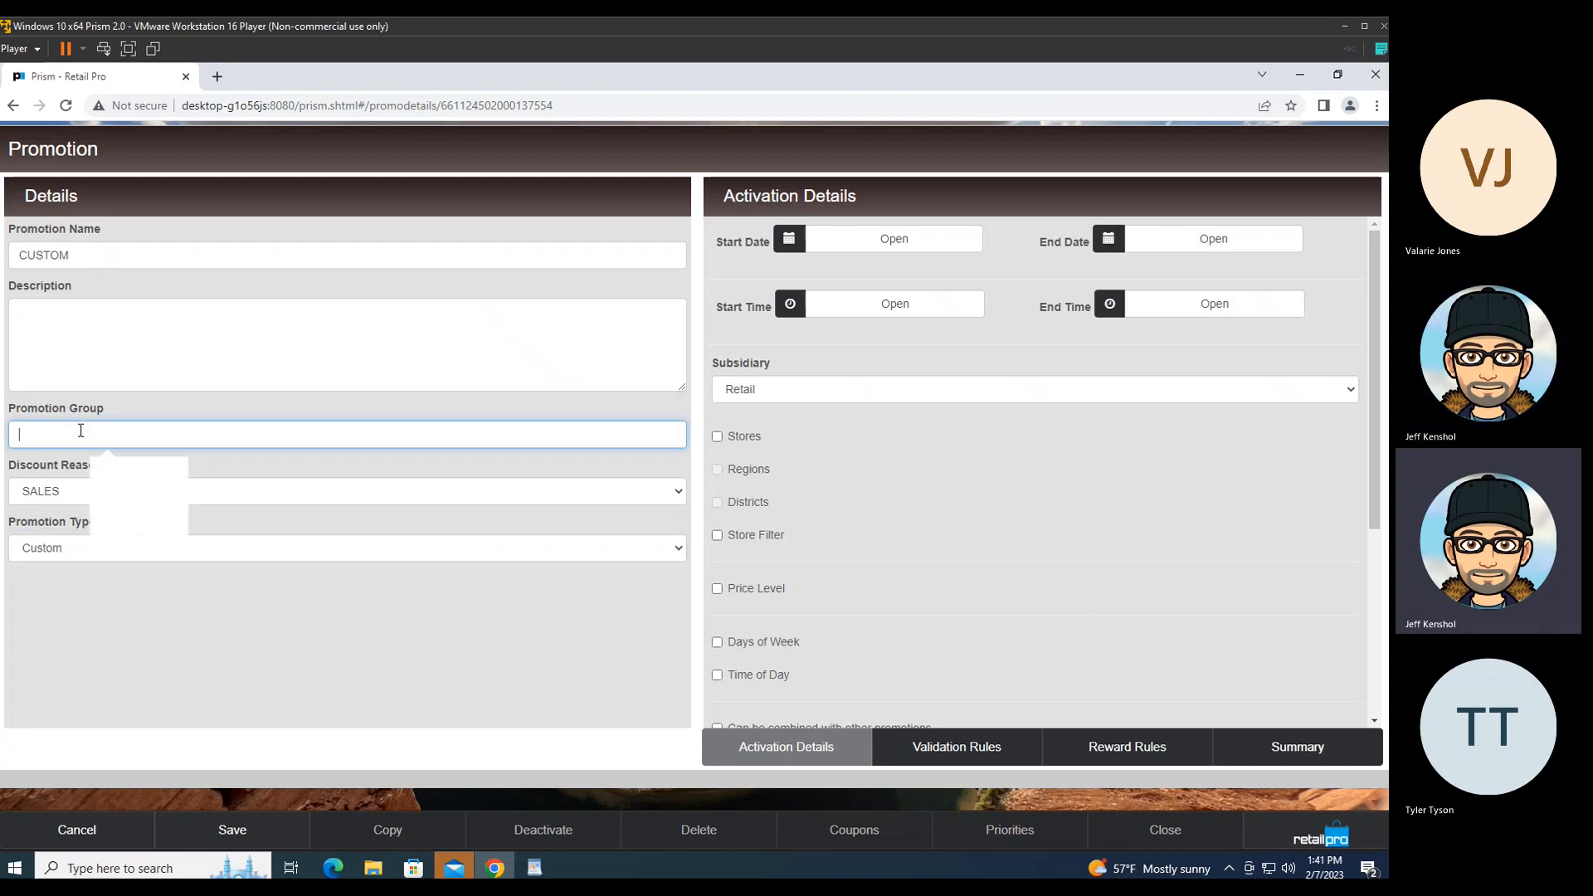
left_click(73, 494)
left_click(73, 495)
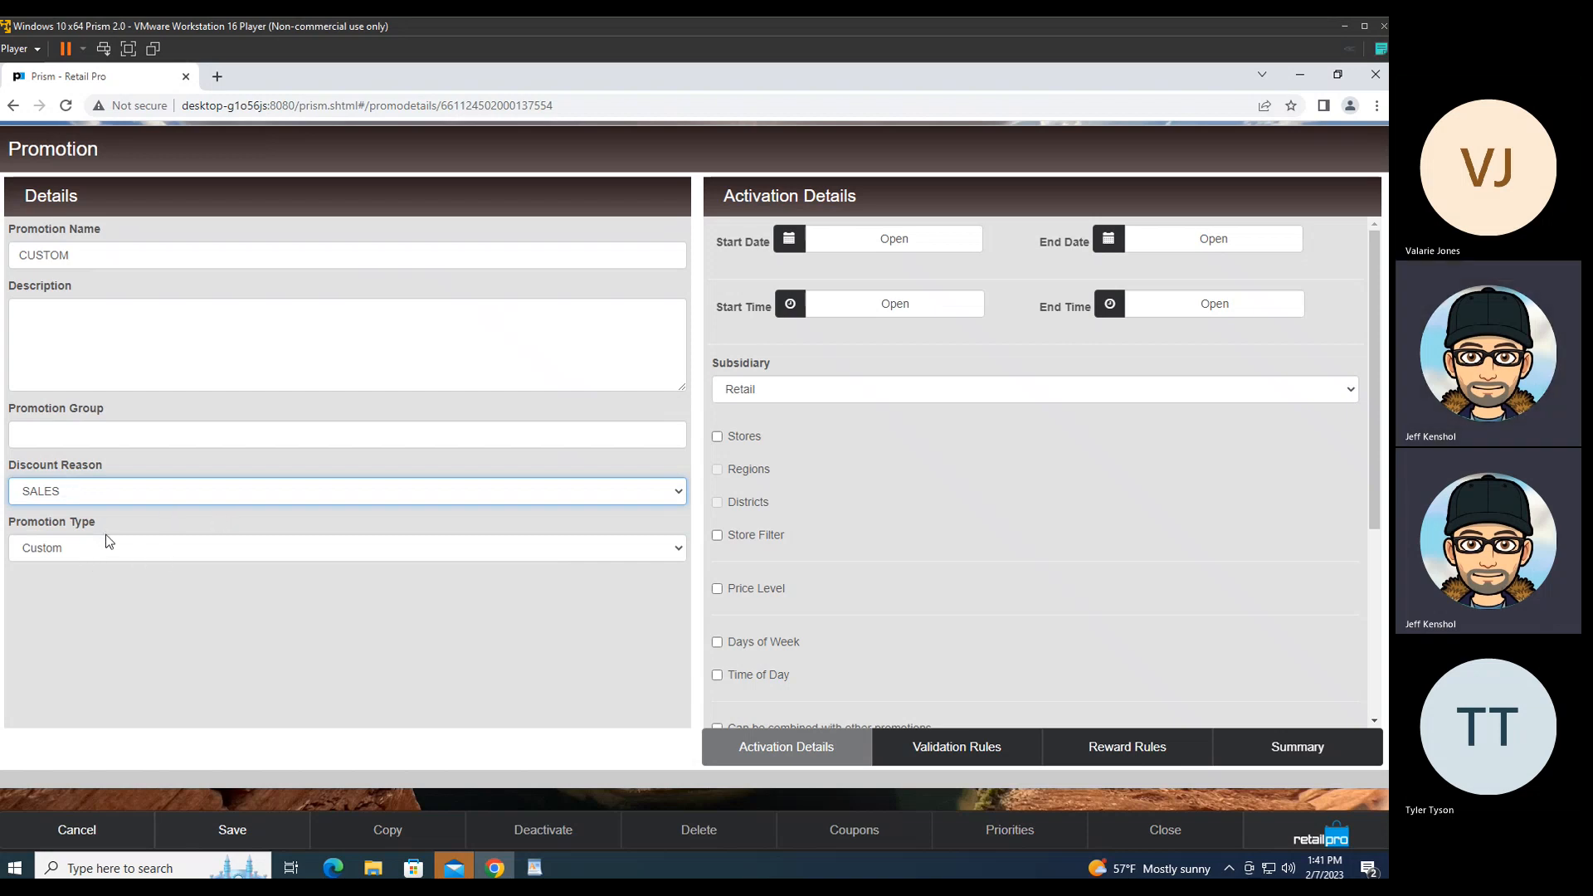
left_click(117, 495)
left_click(118, 494)
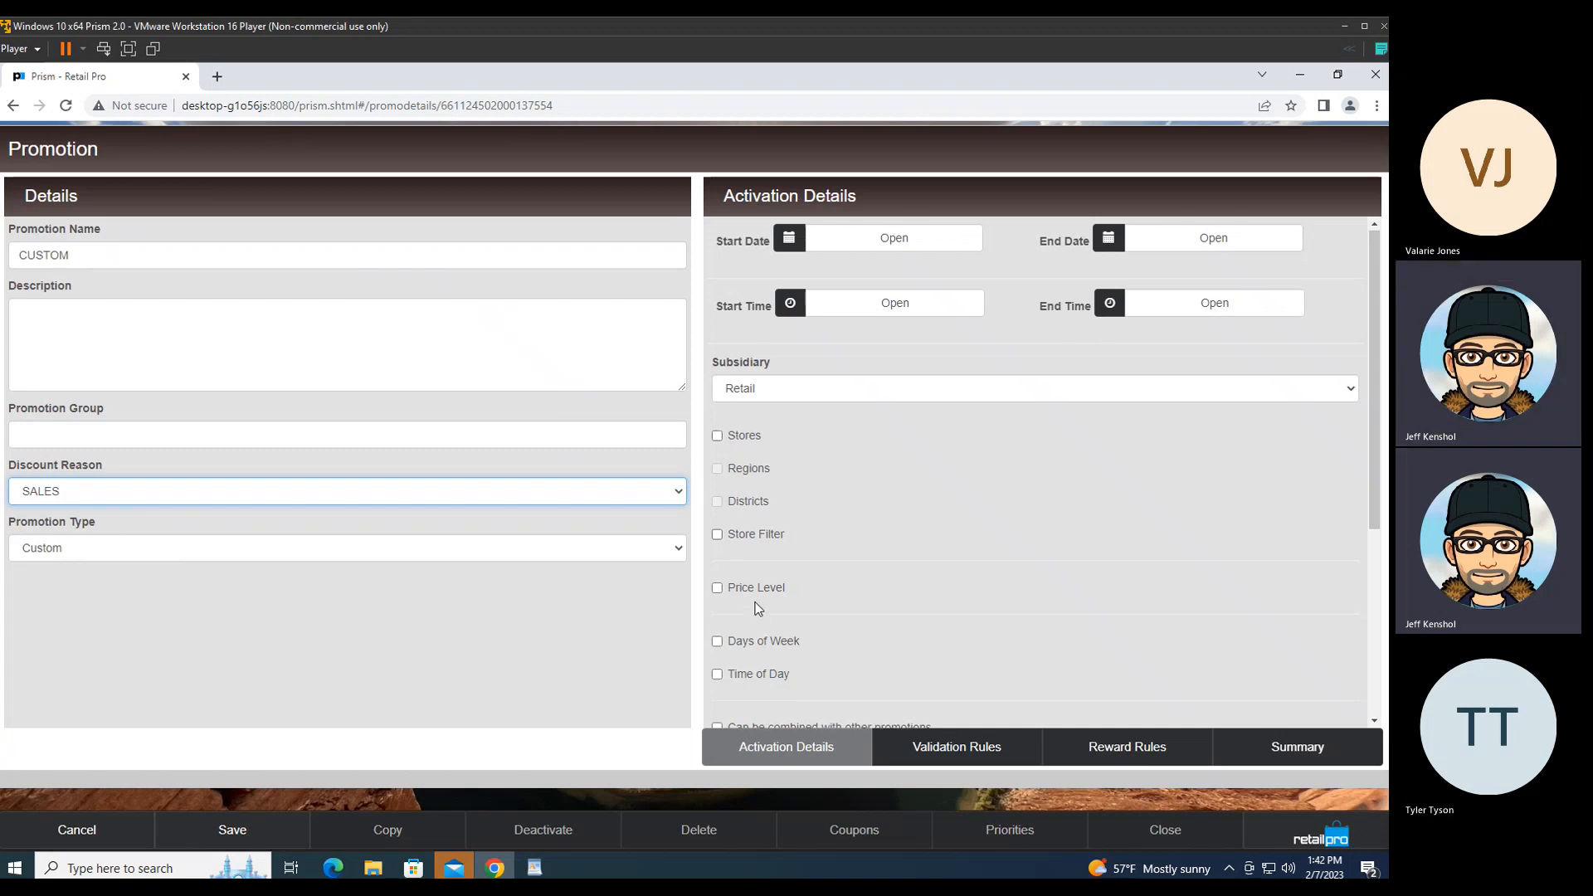
Step: Review the promotion's activation details down to the Apply options, keeping Apply set to Unlimited
scroll(751, 581, "down", 3)
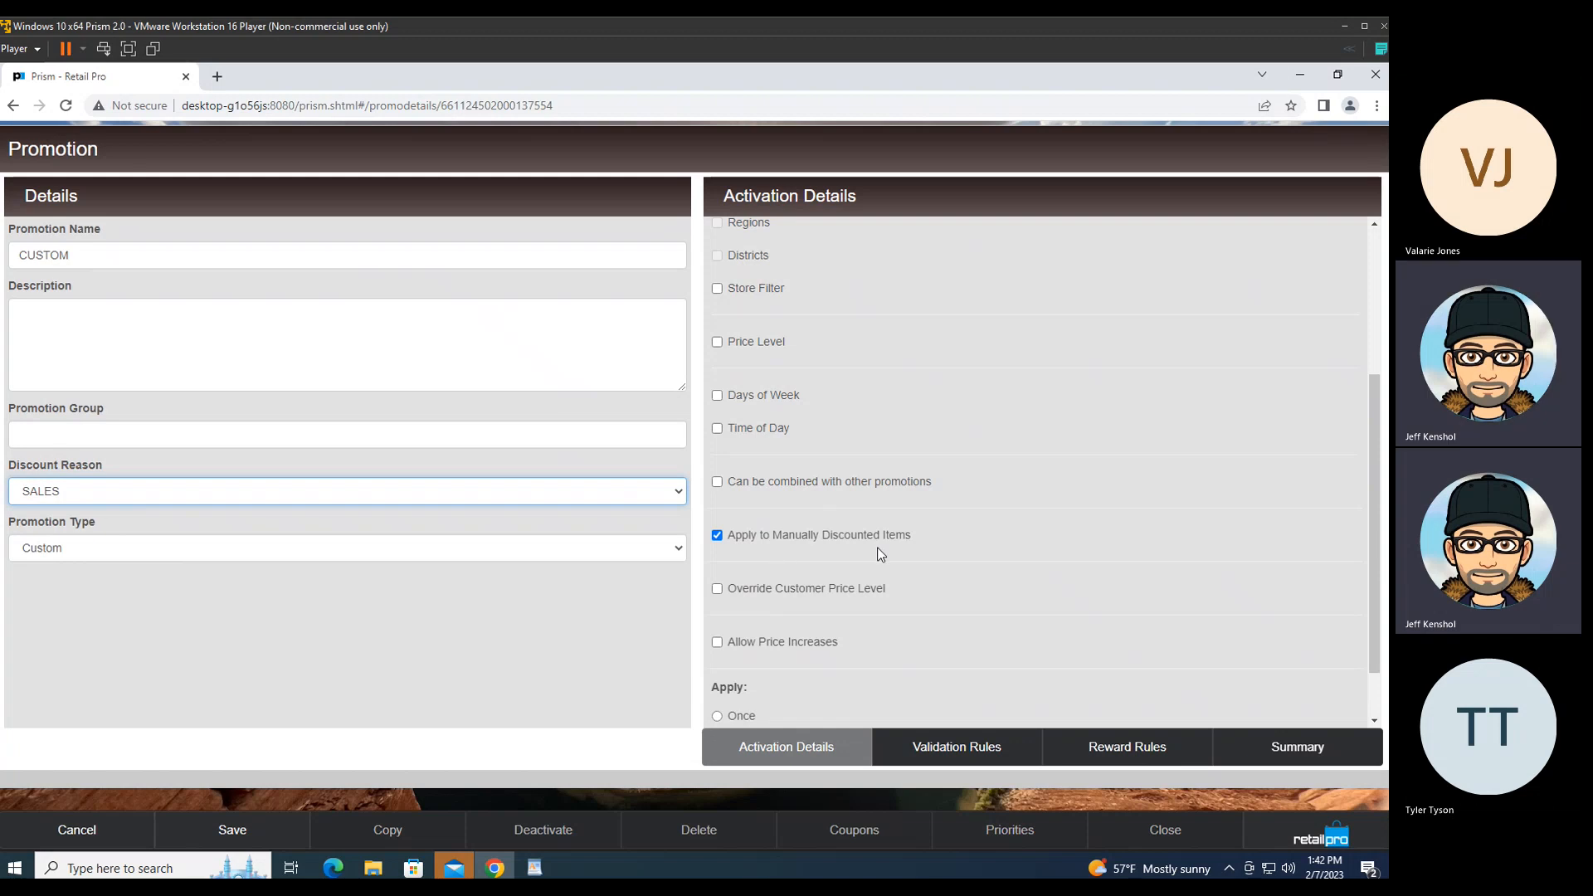
scroll(880, 554, "down", 1)
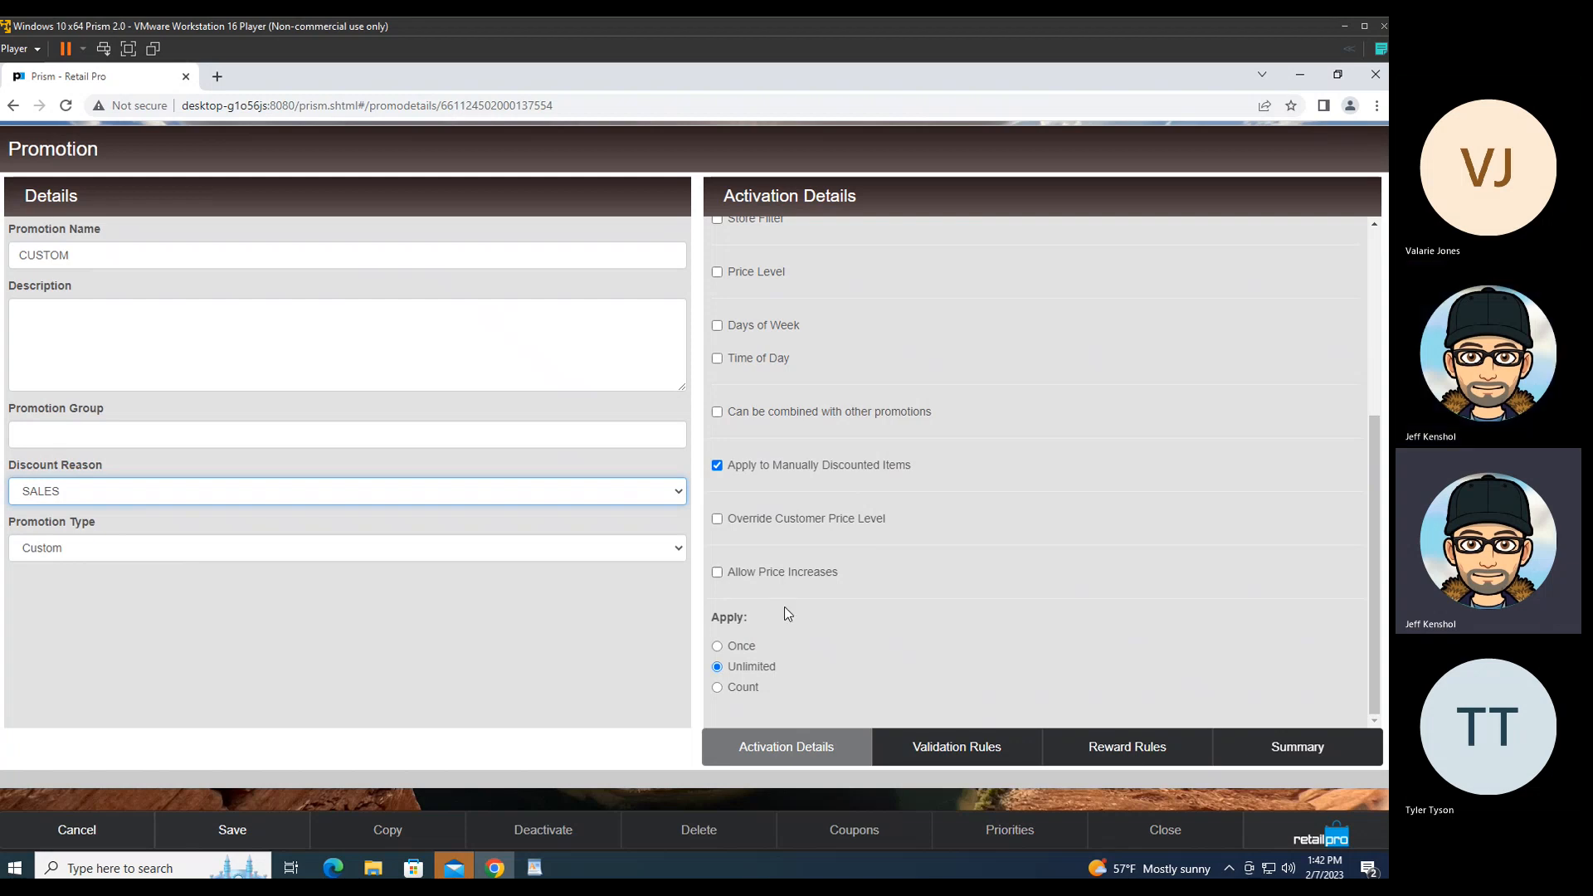
left_click(719, 647)
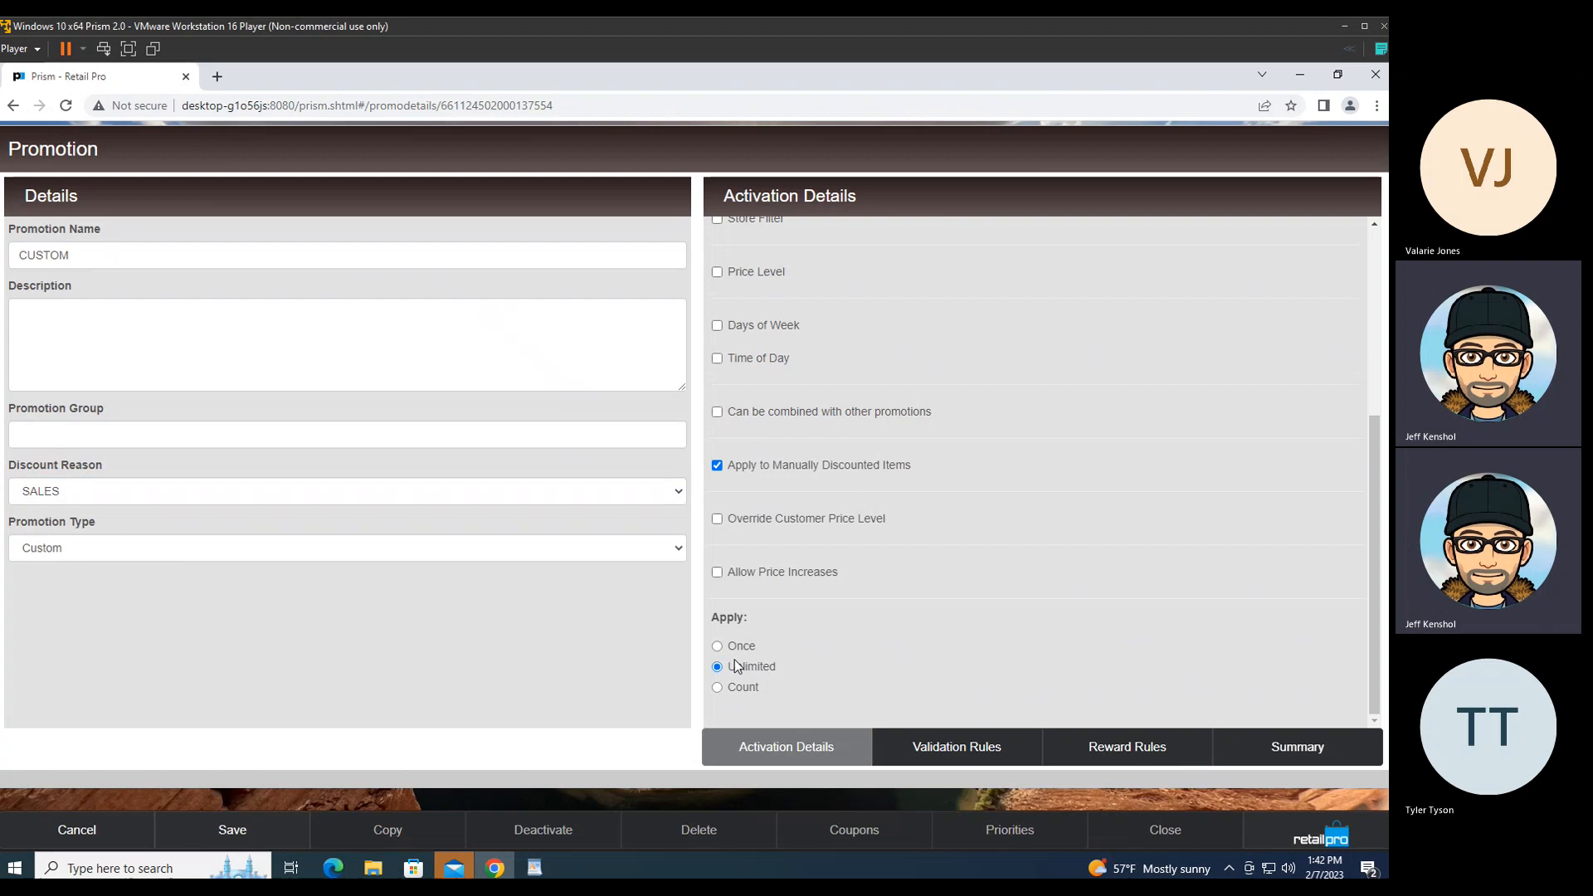
left_click(734, 669)
Step: Open the validation rules and inspect the Sale Items options, leaving that rule disabled
left_click(959, 750)
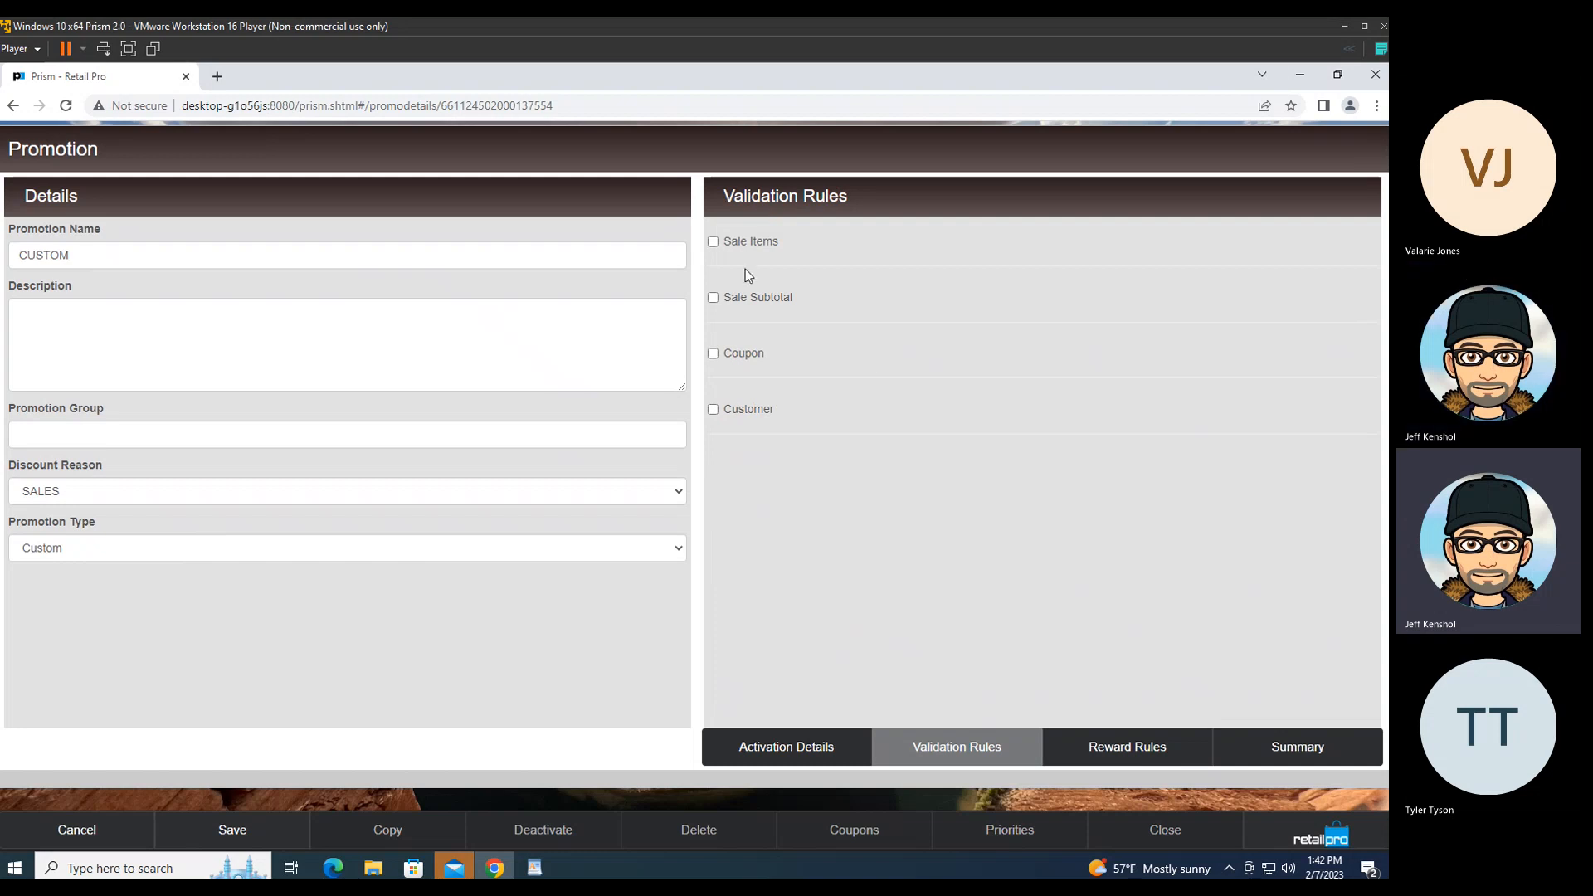
left_click(713, 243)
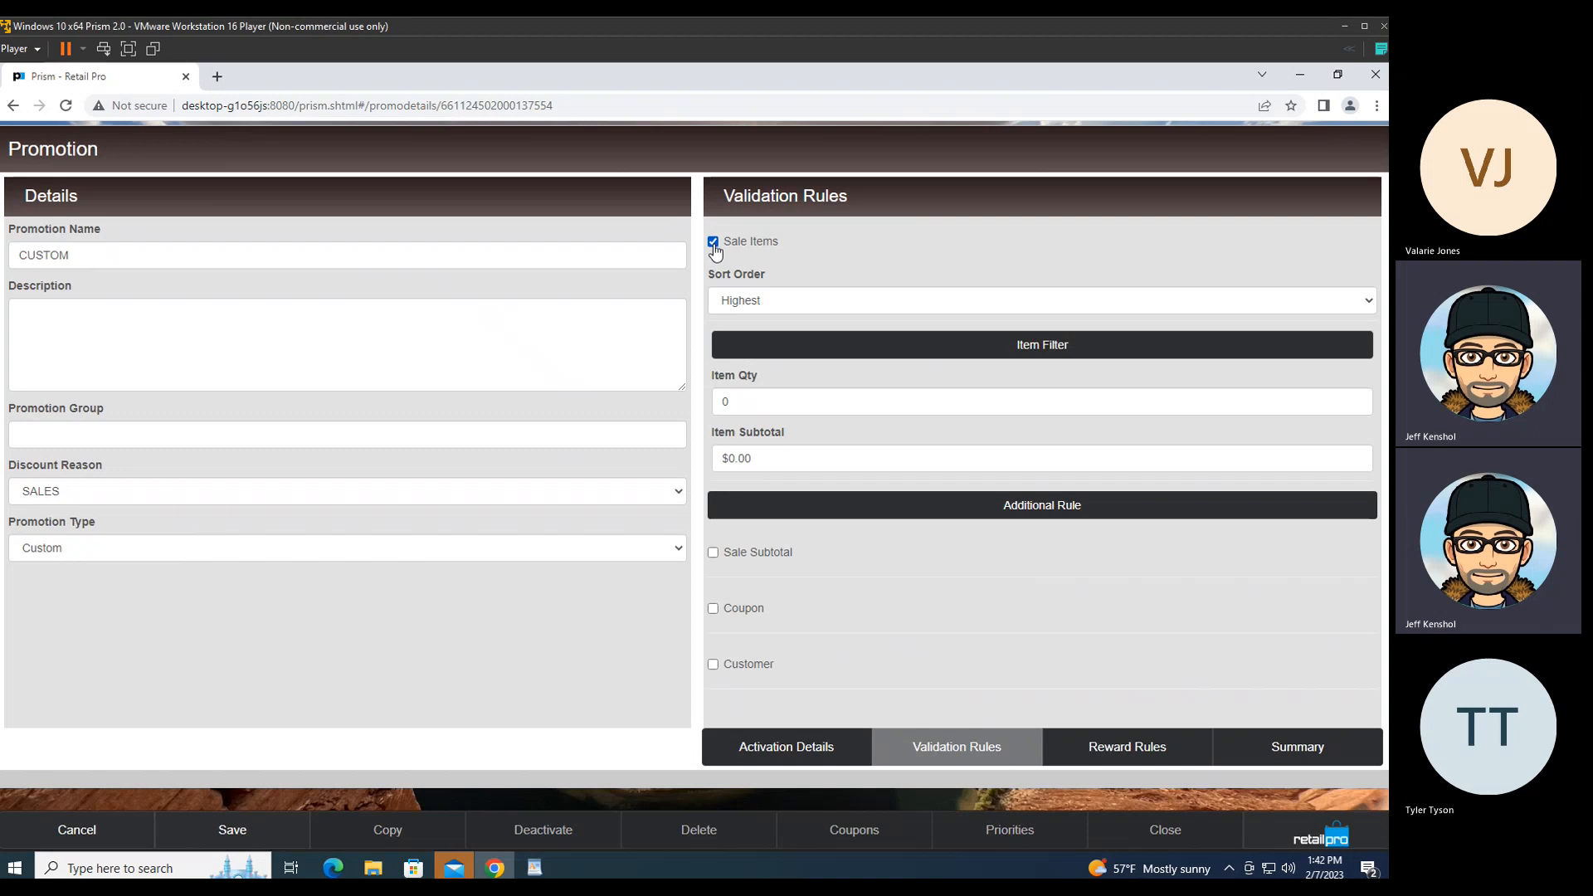
left_click(713, 242)
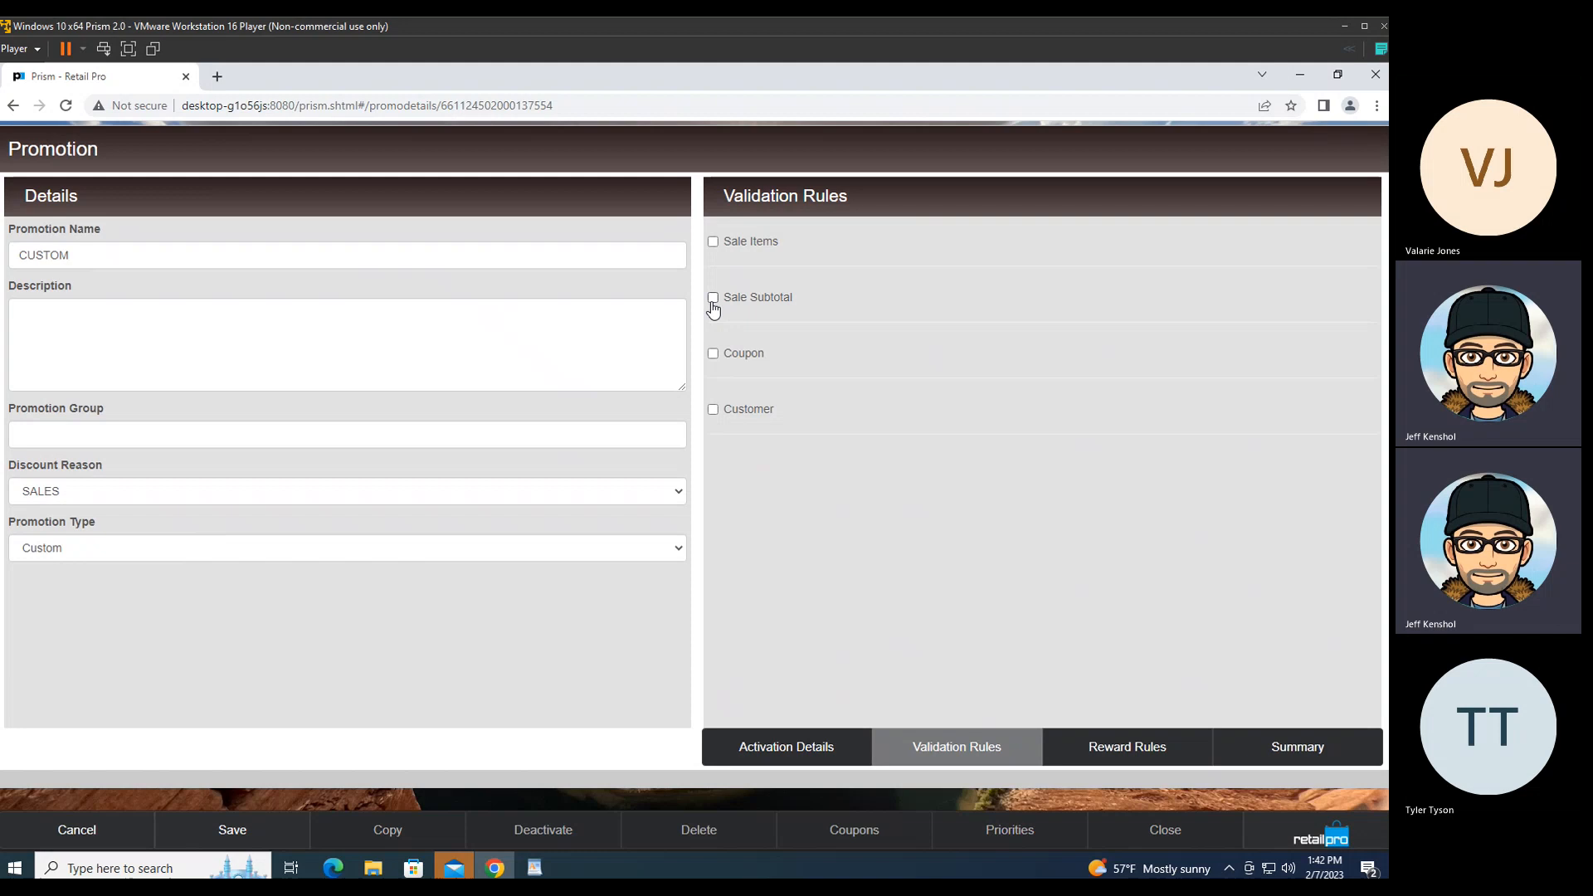
Step: Try out a customer filter where Info1 contains EMPLOYEE, discarding it and disabling the Customer rule
left_click(712, 409)
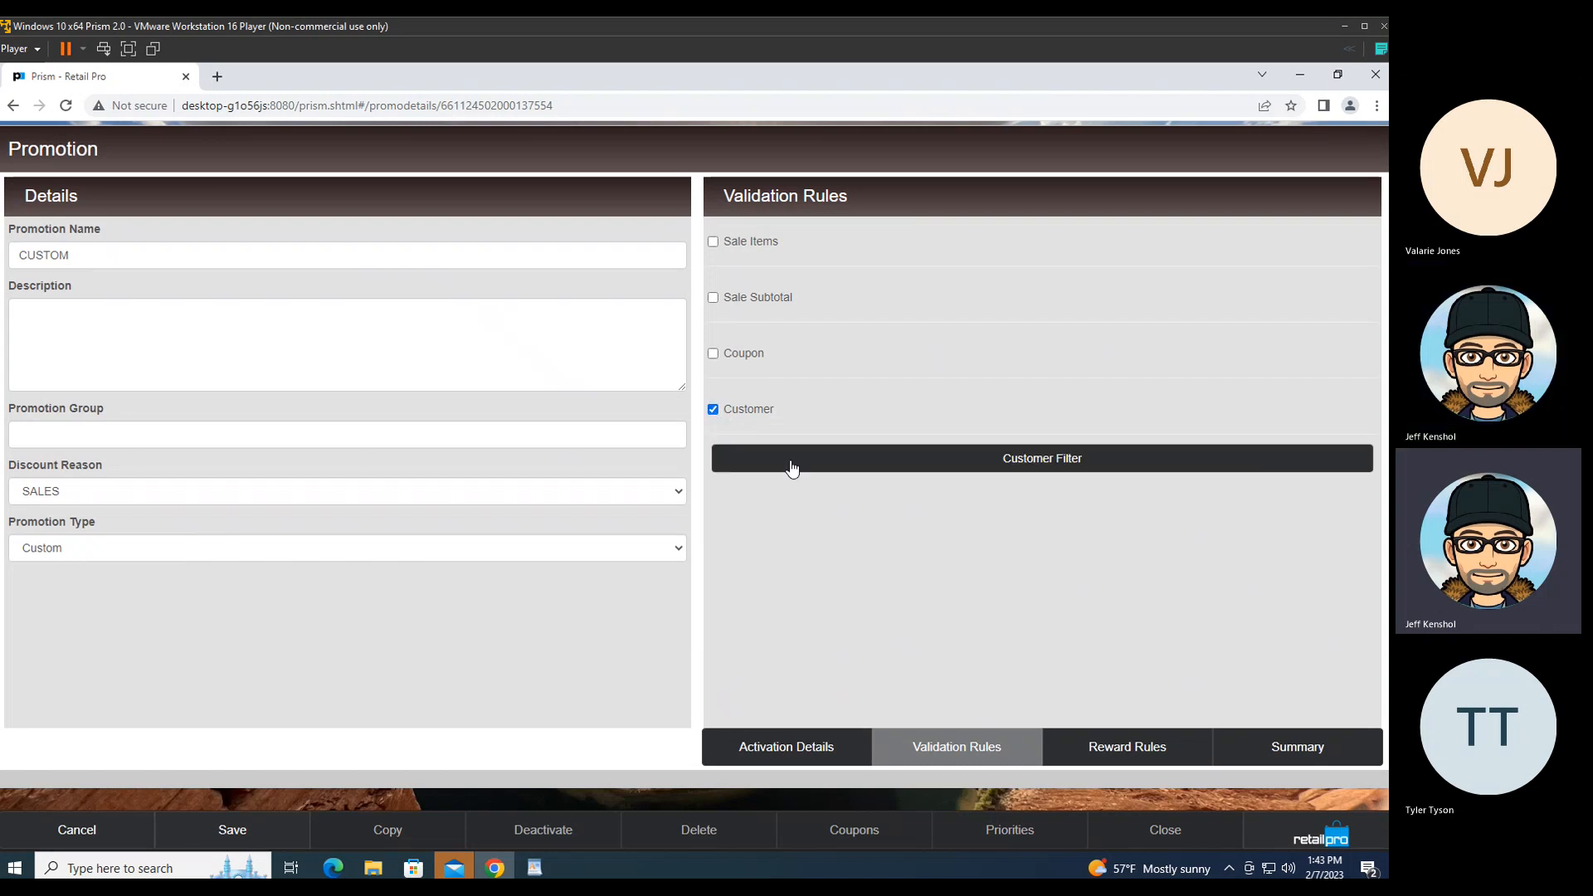
left_click(999, 467)
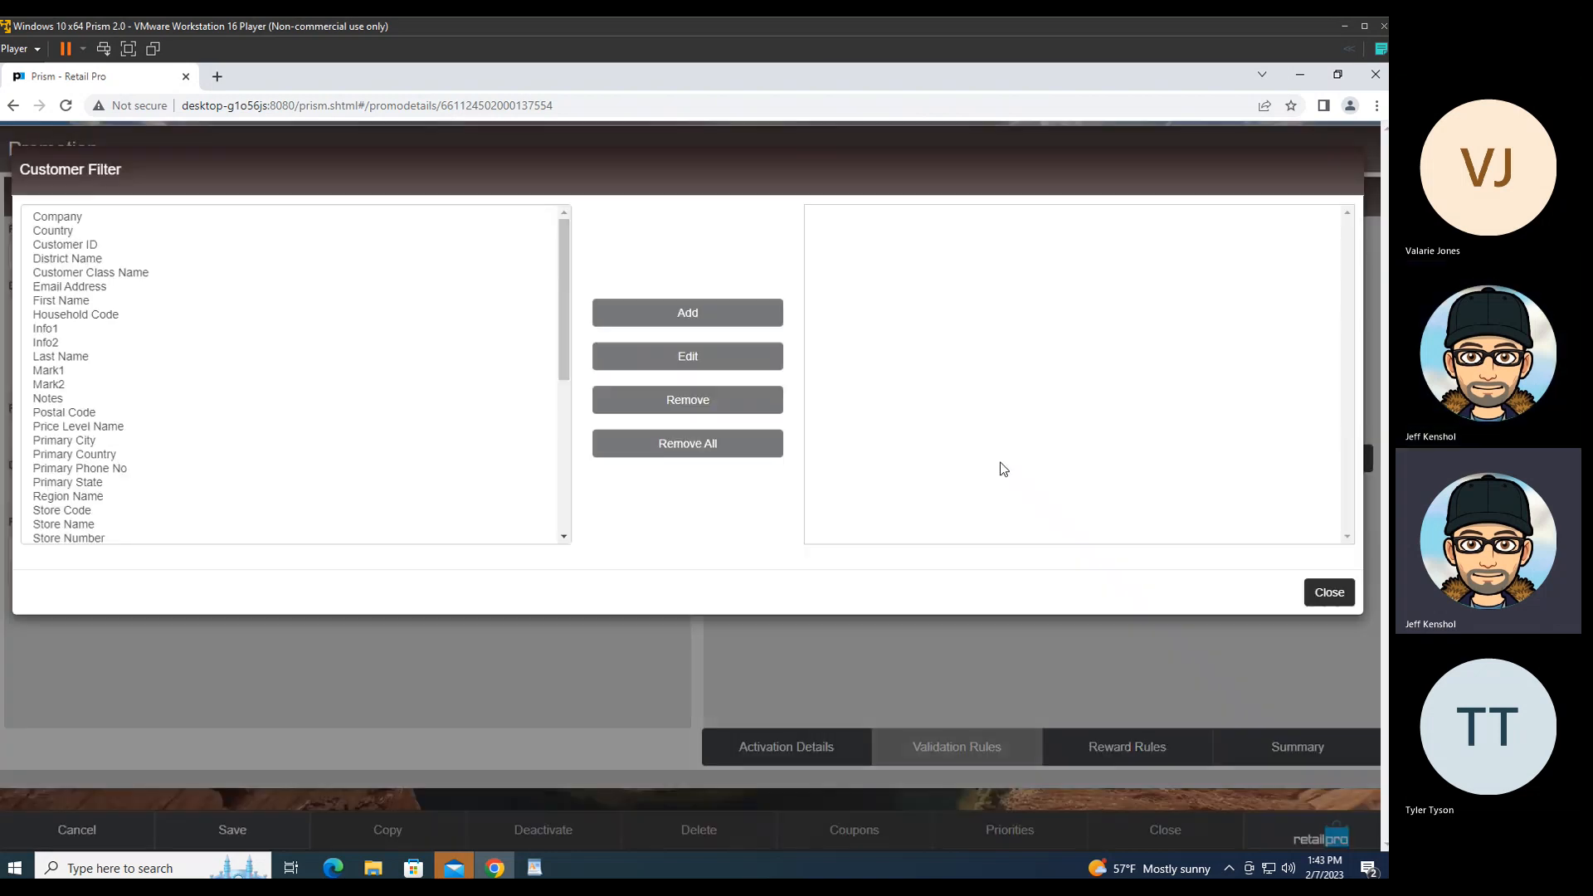
left_click(48, 330)
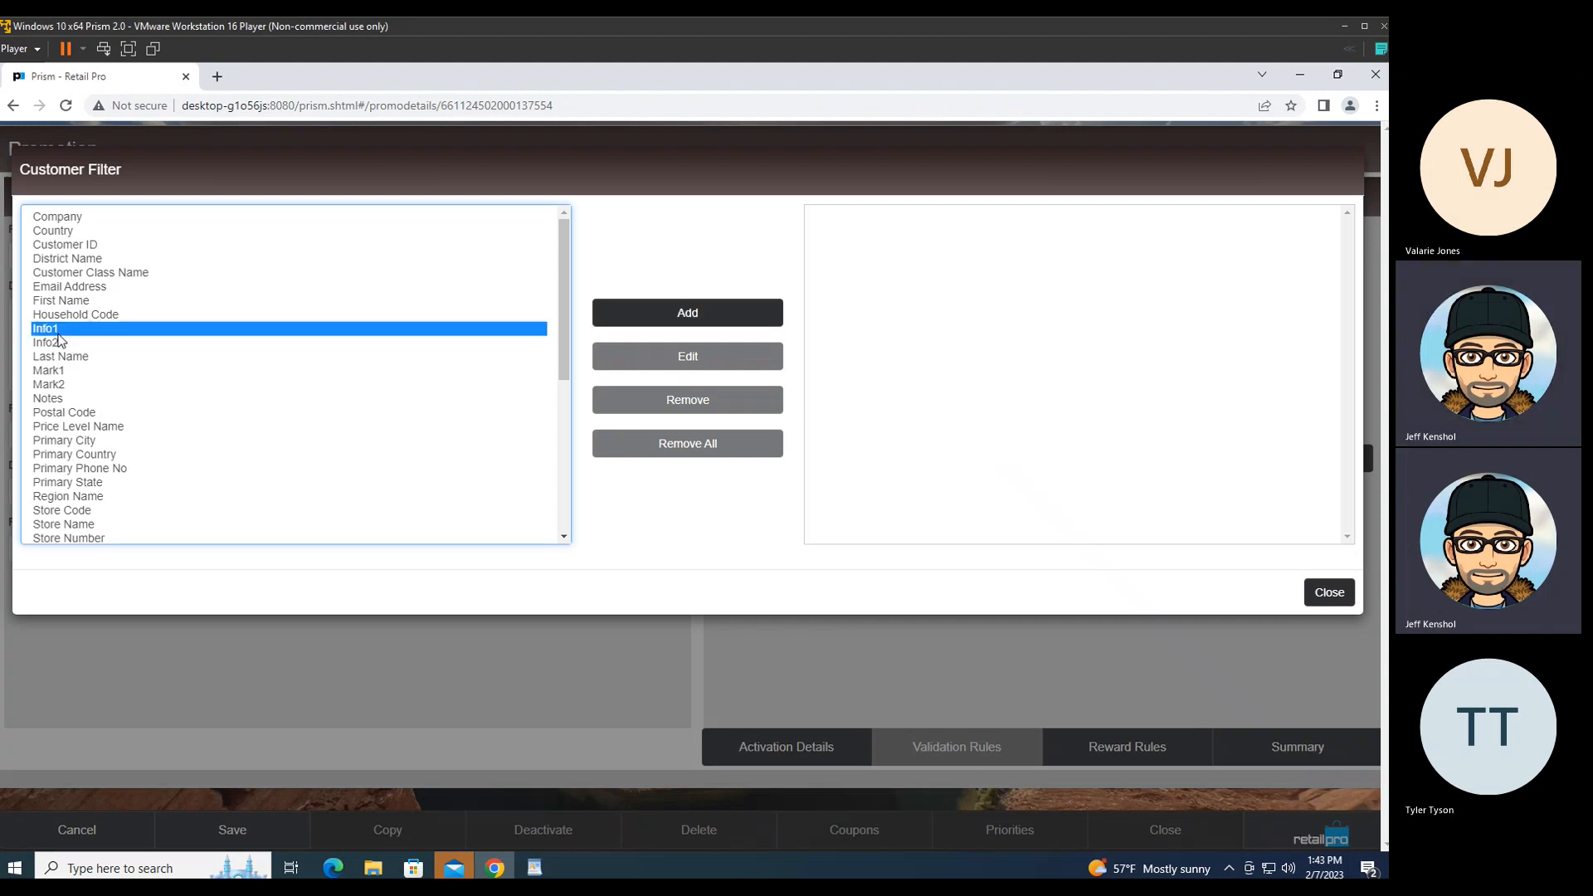
left_click(624, 331)
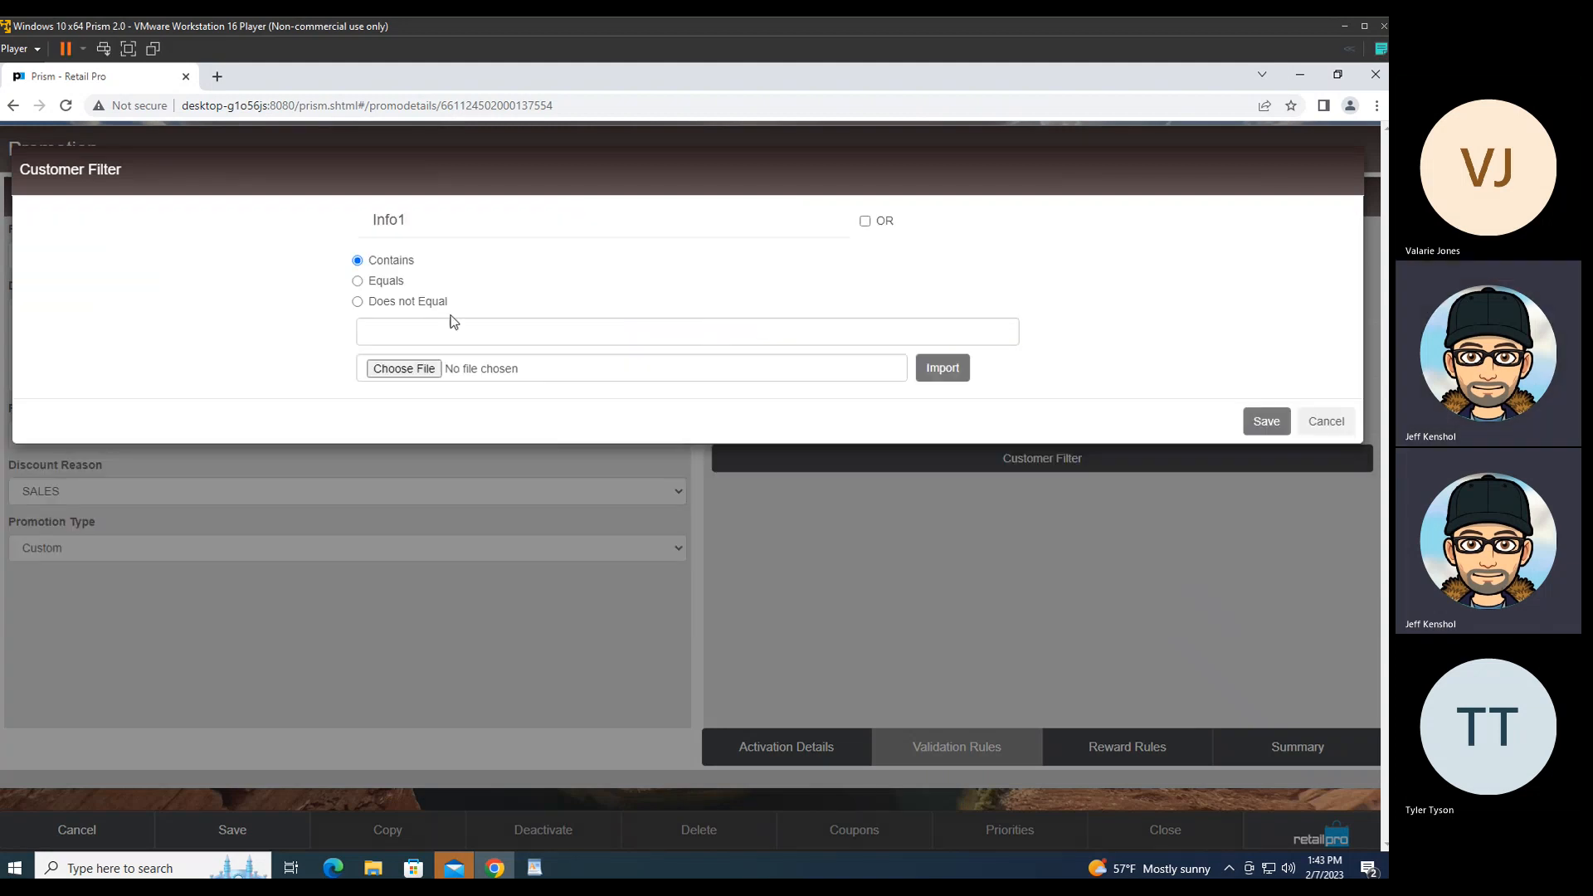
left_click(382, 331)
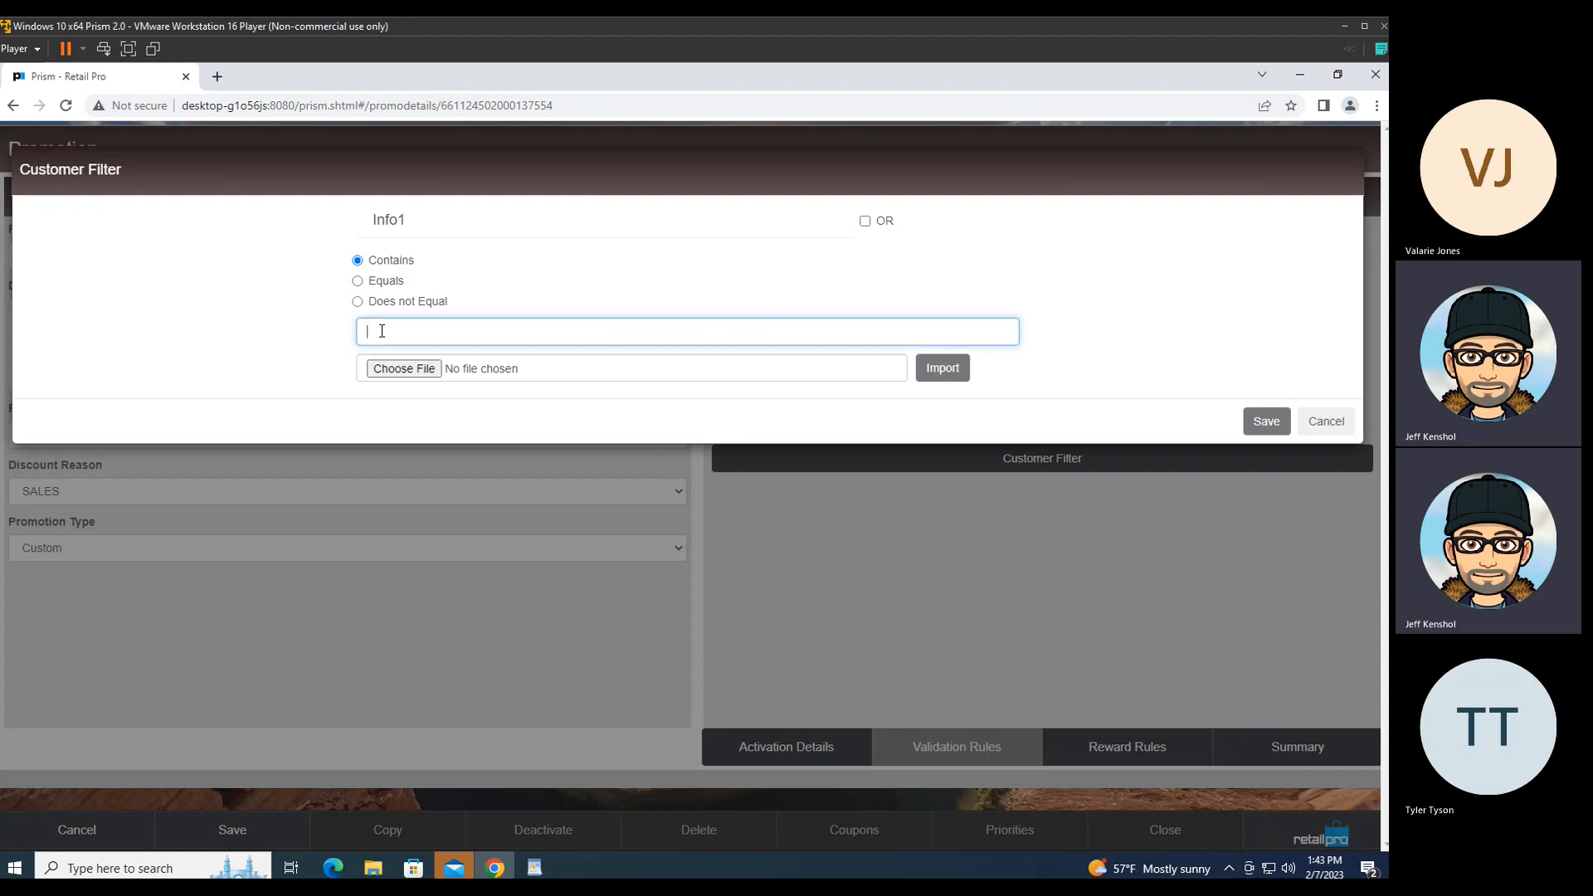
type("EMPLOYEE")
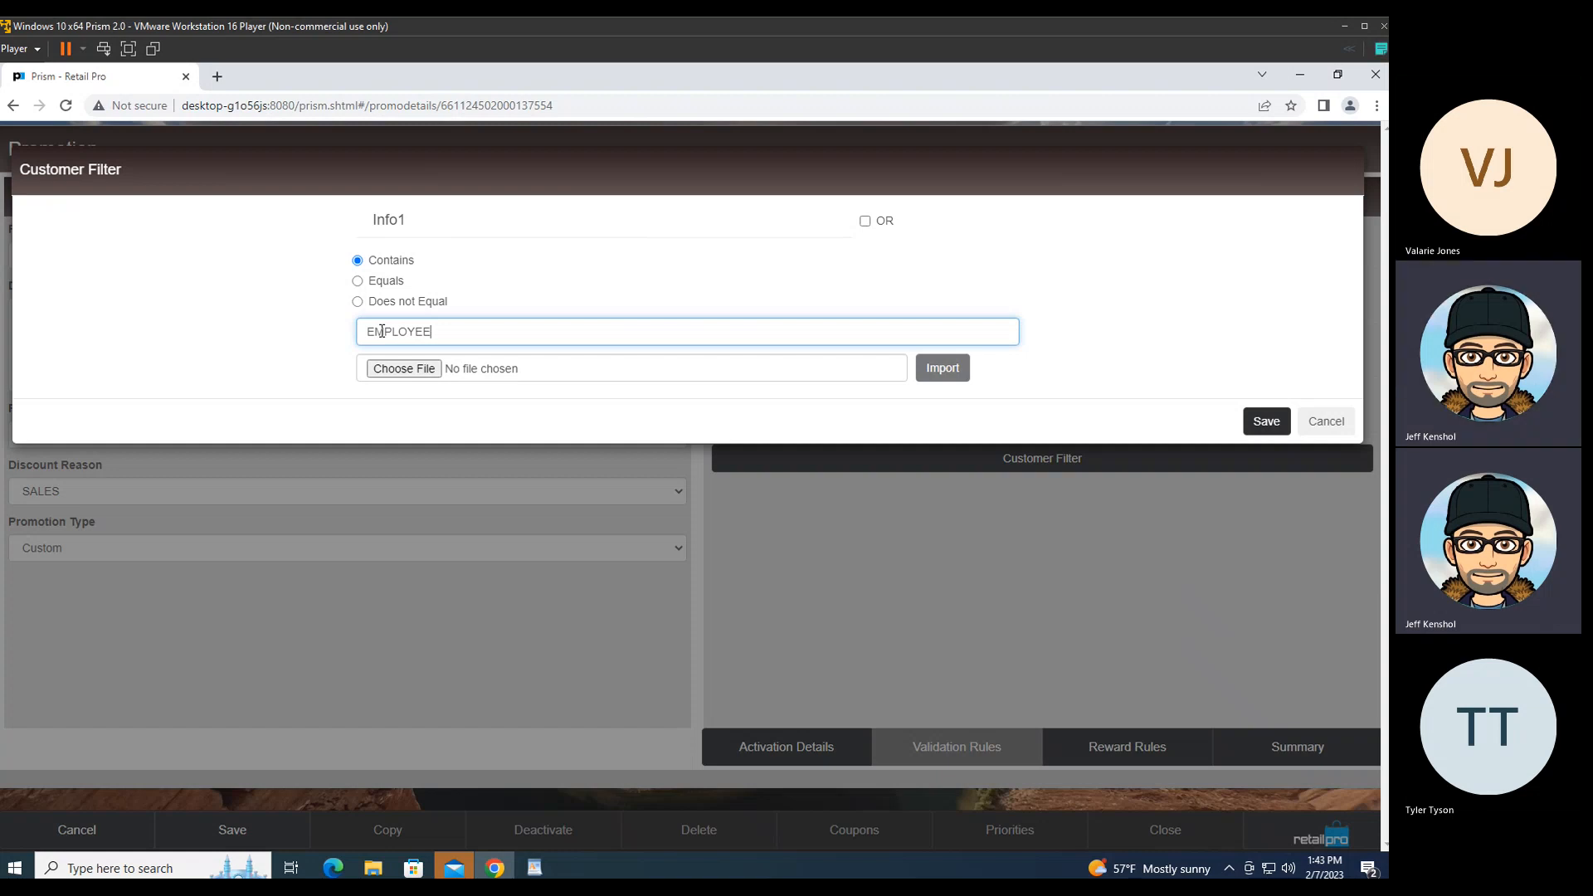
left_click(1326, 423)
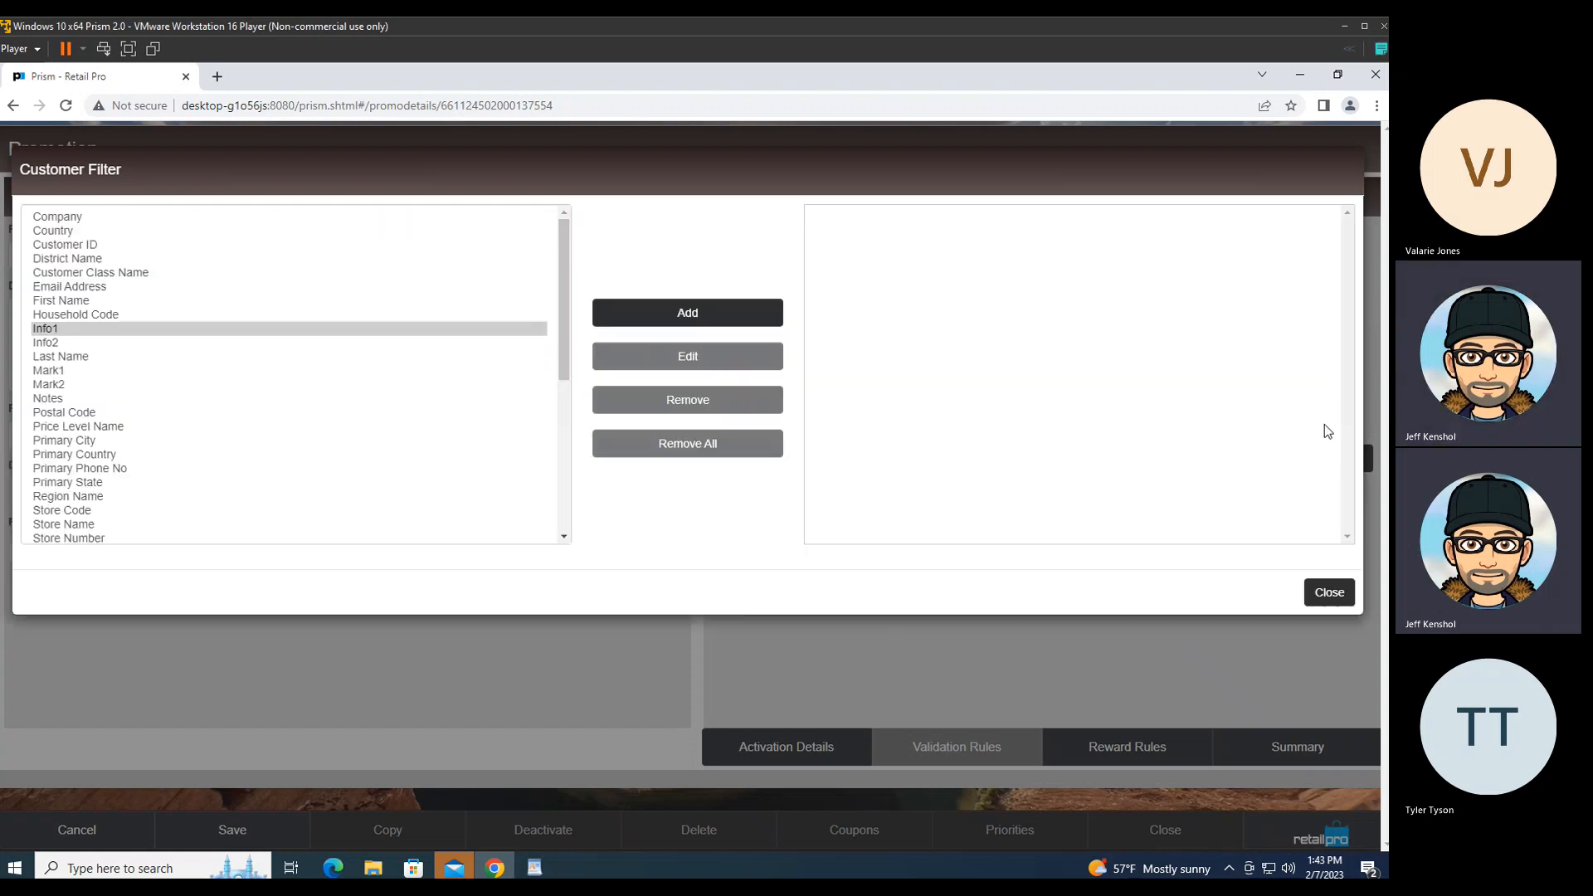
left_click(1327, 592)
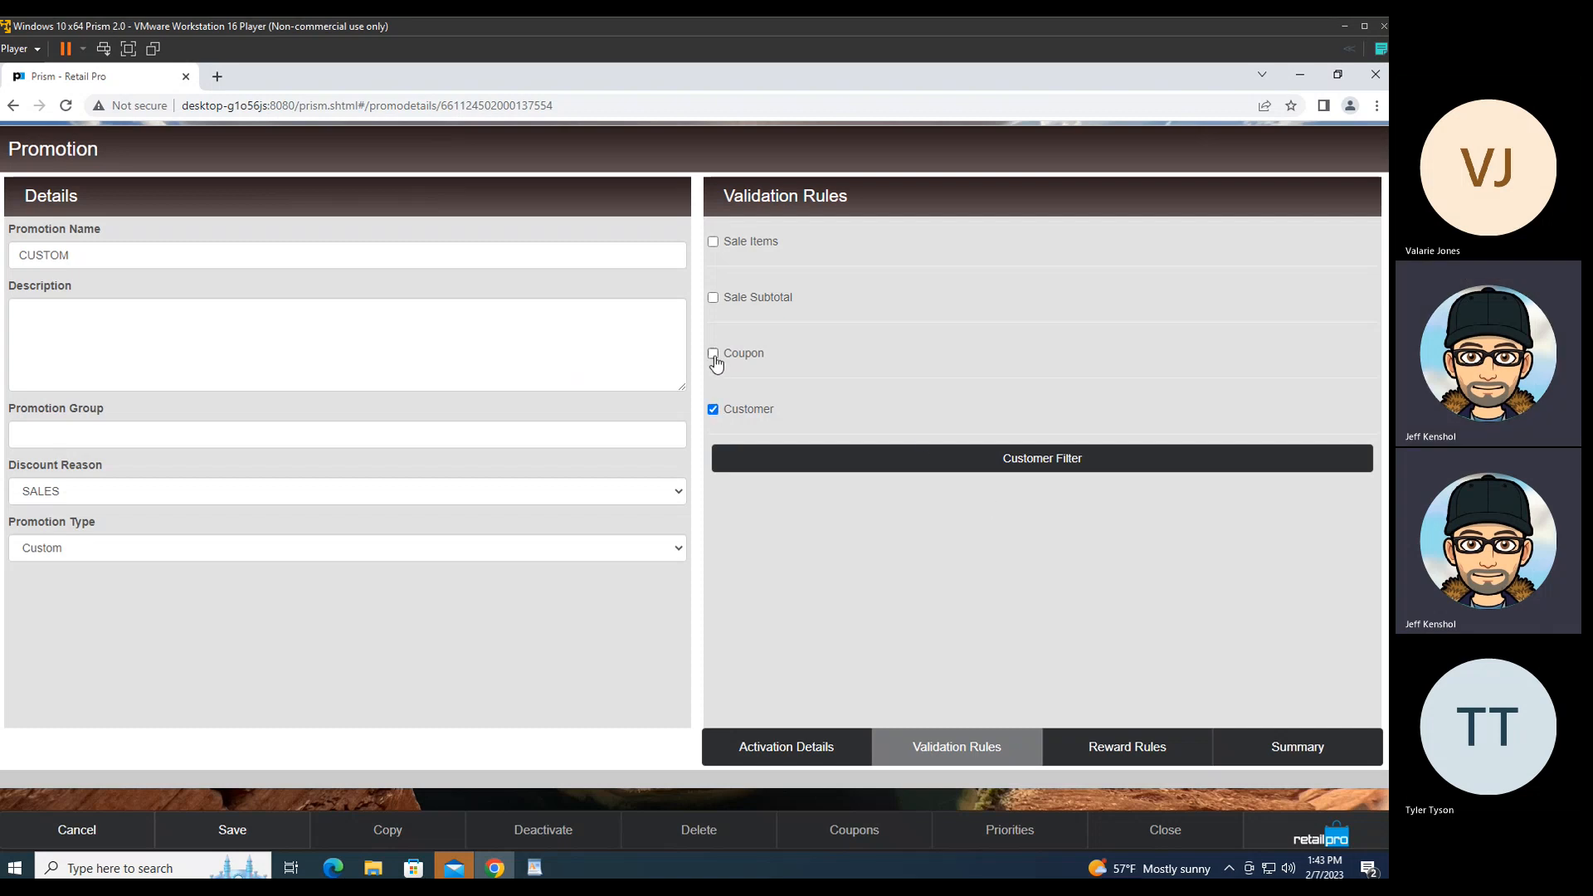
left_click(712, 408)
Step: Try out a Coupon rule with Unlimited allowed use and coupon code EMP, and disable the rule again
left_click(713, 354)
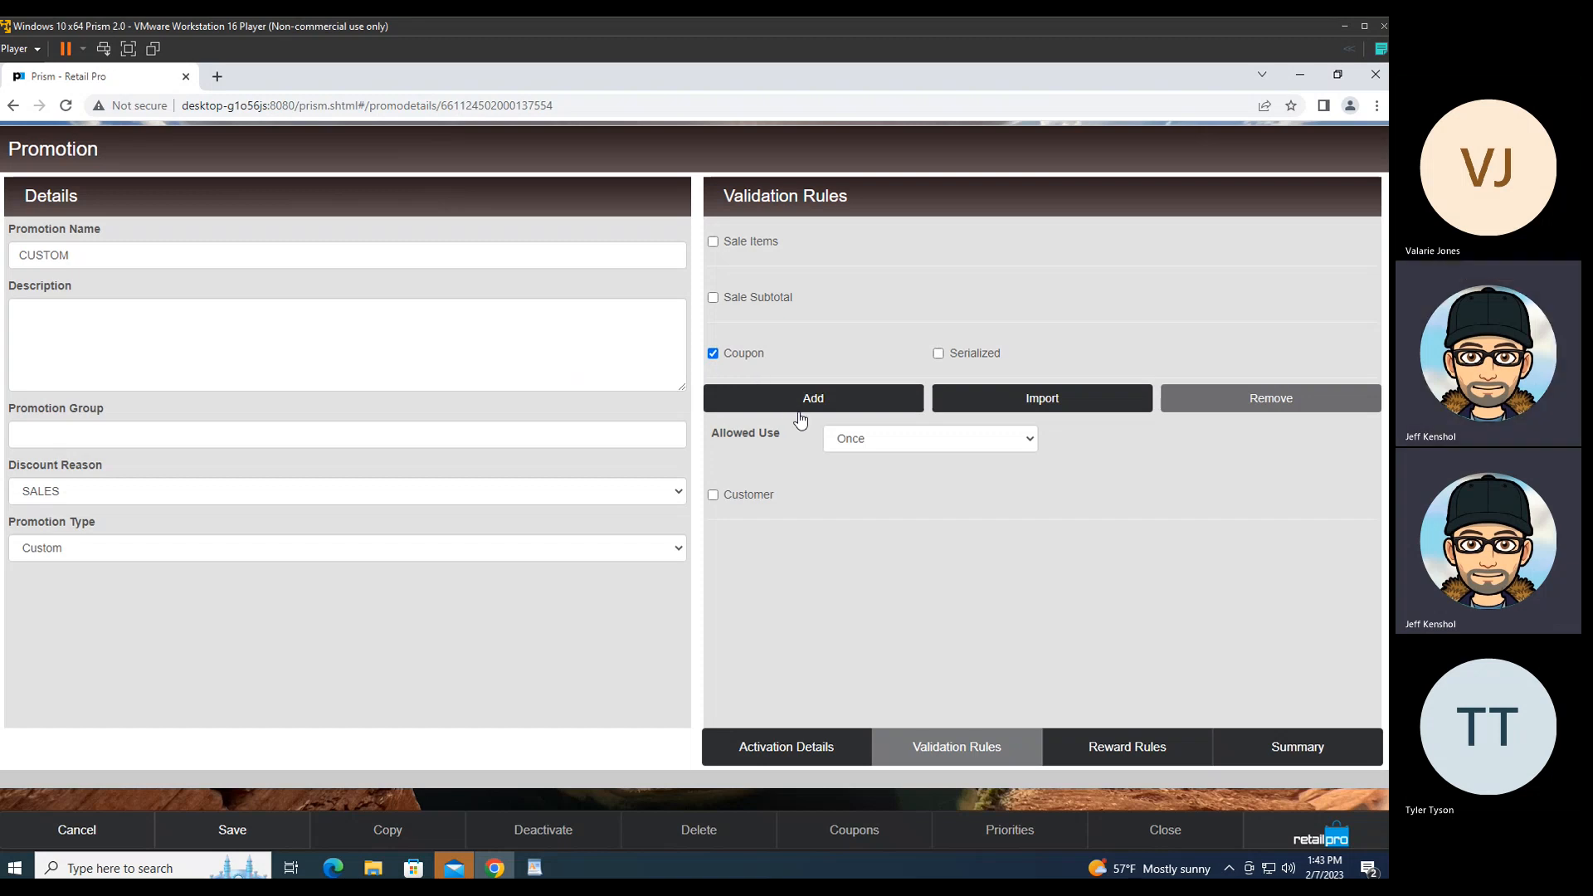
left_click(848, 441)
left_click(859, 473)
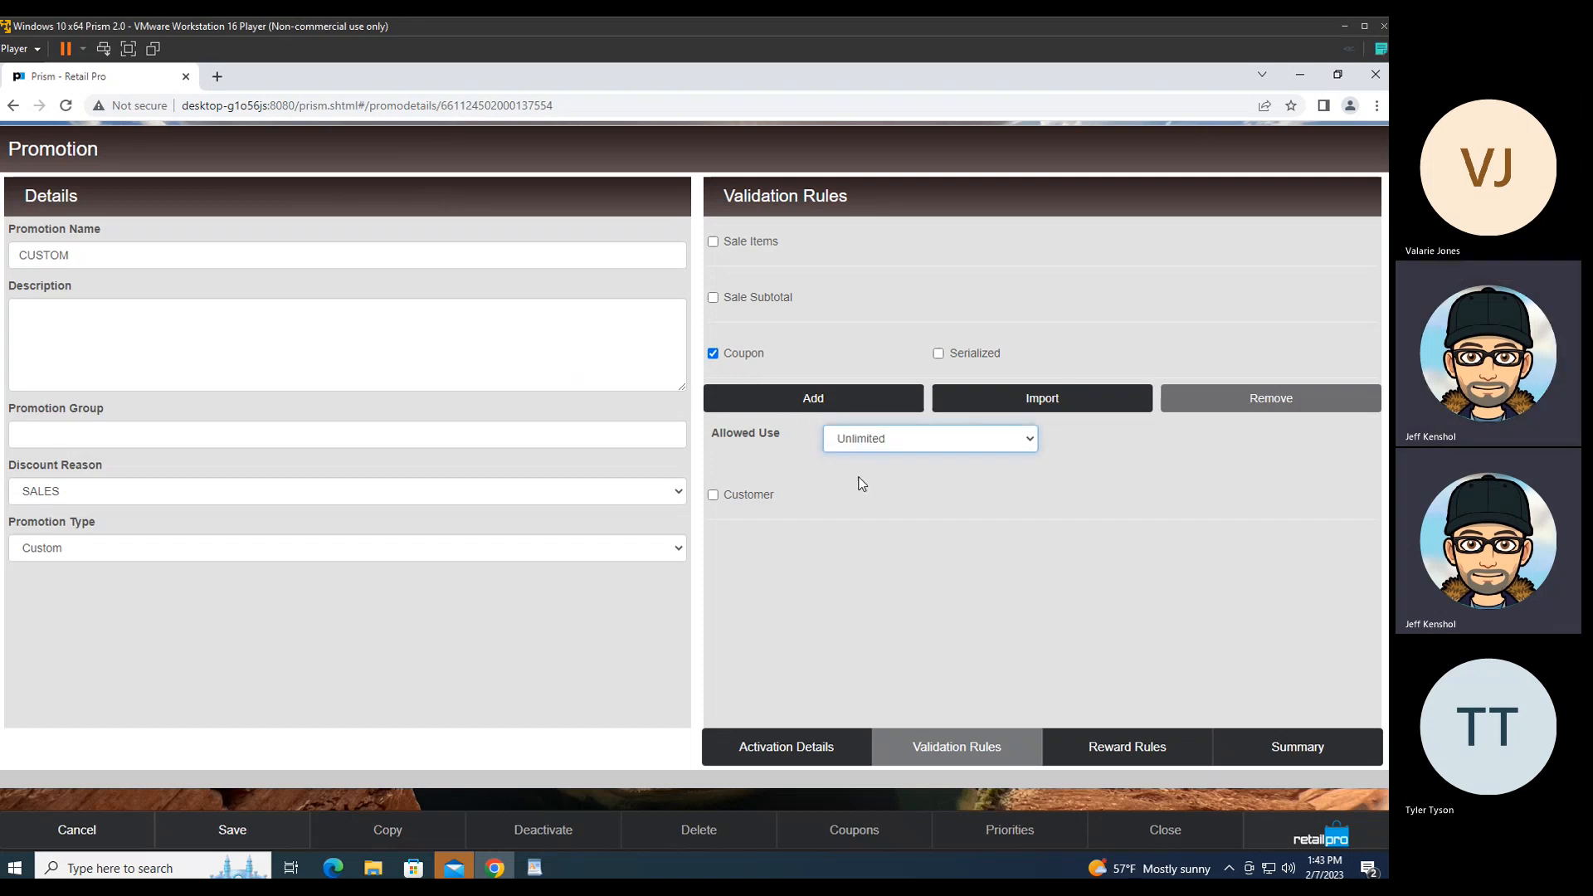
left_click(805, 400)
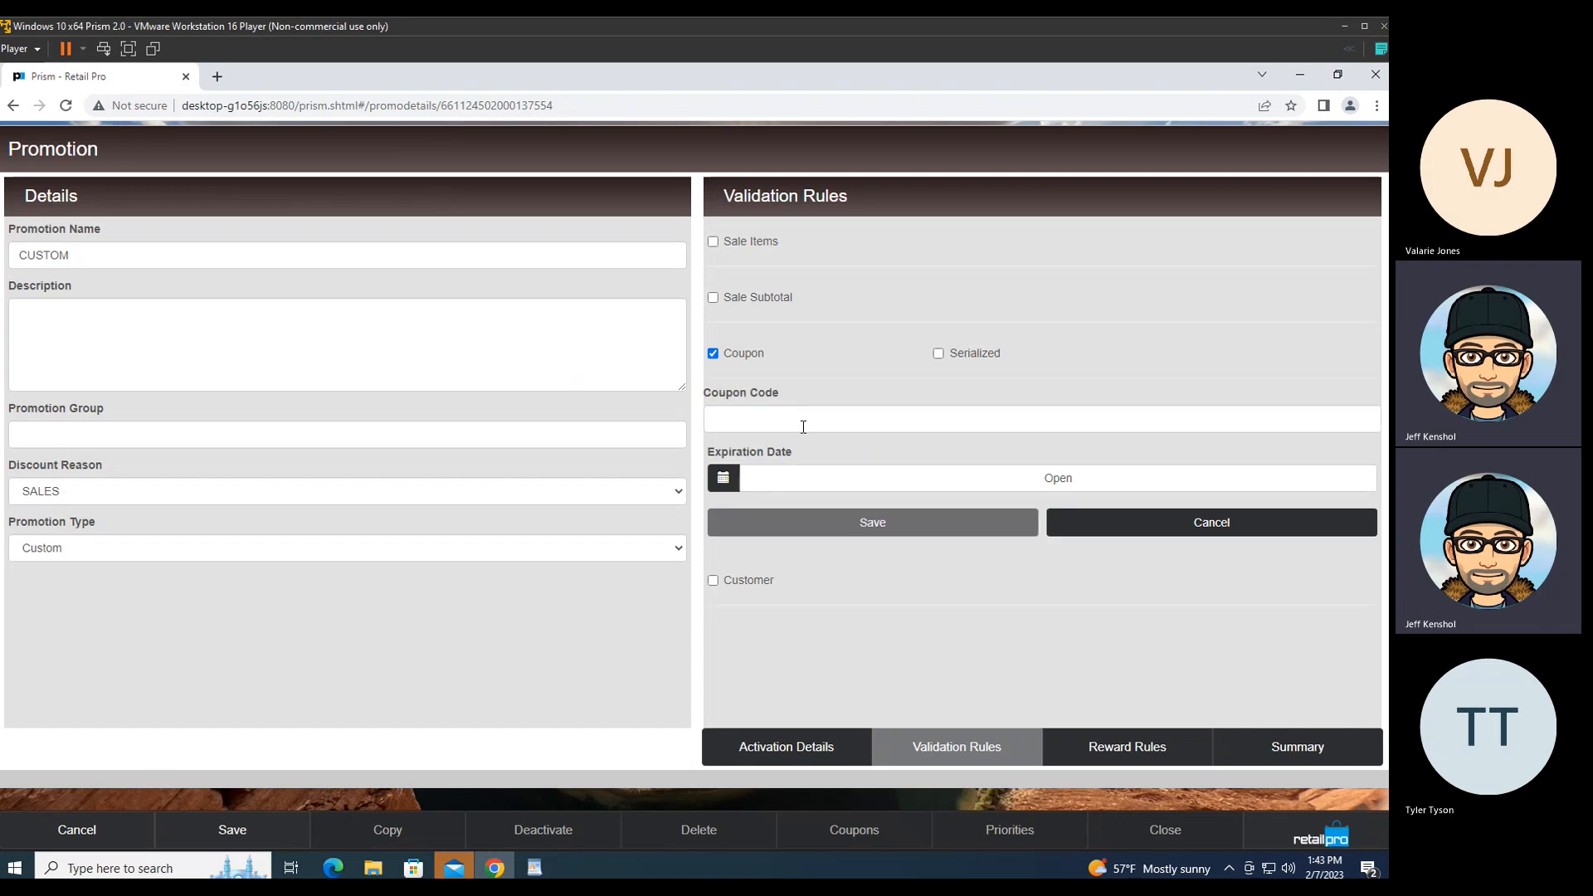
left_click(813, 419)
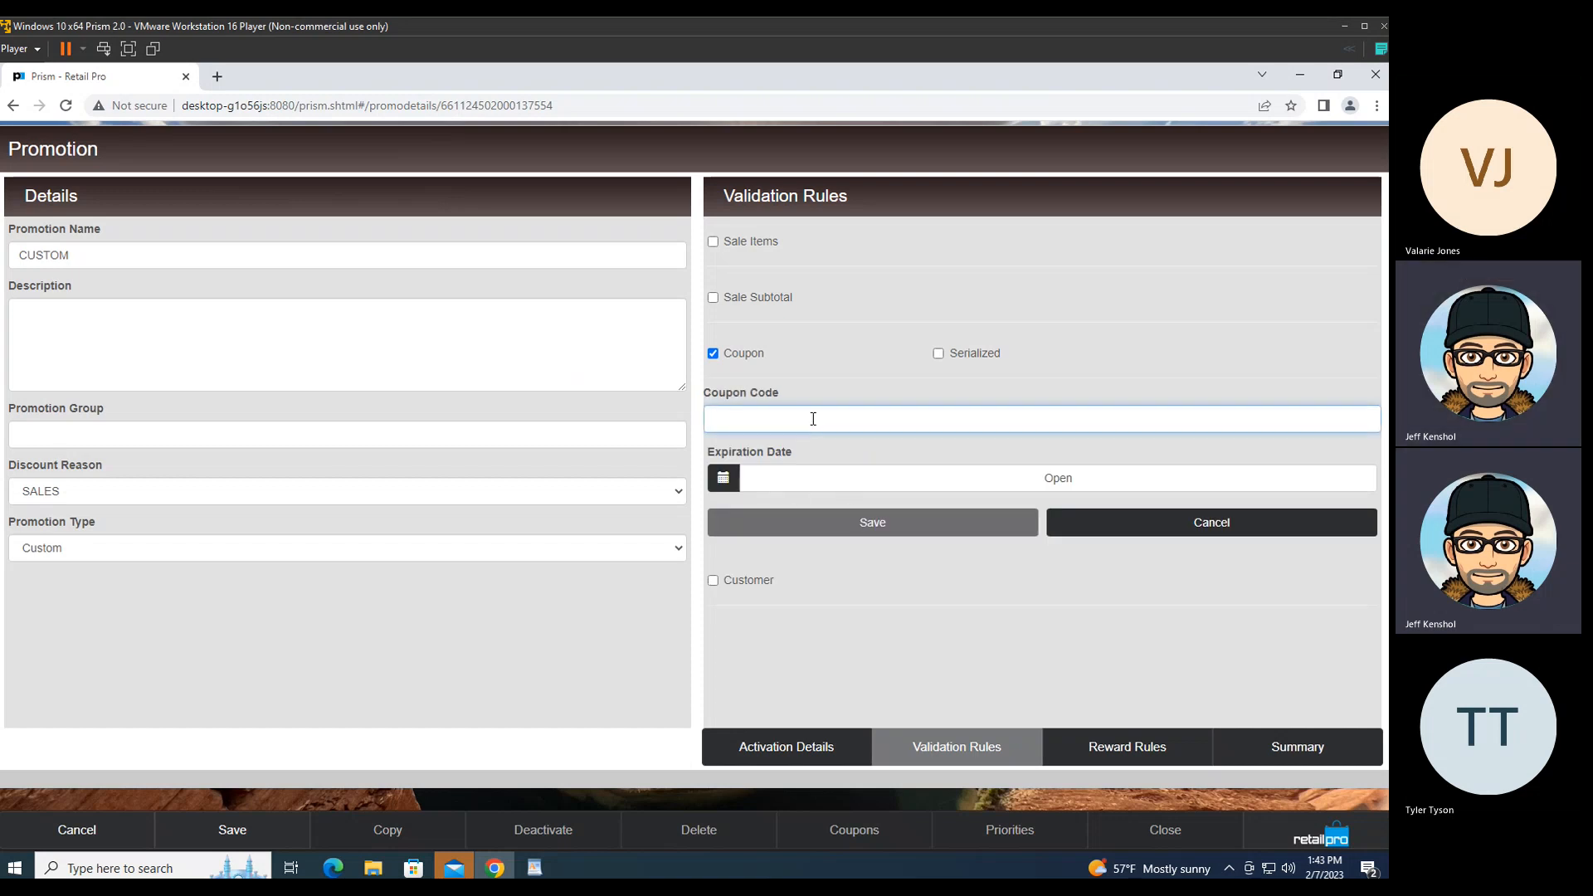
type("EMP")
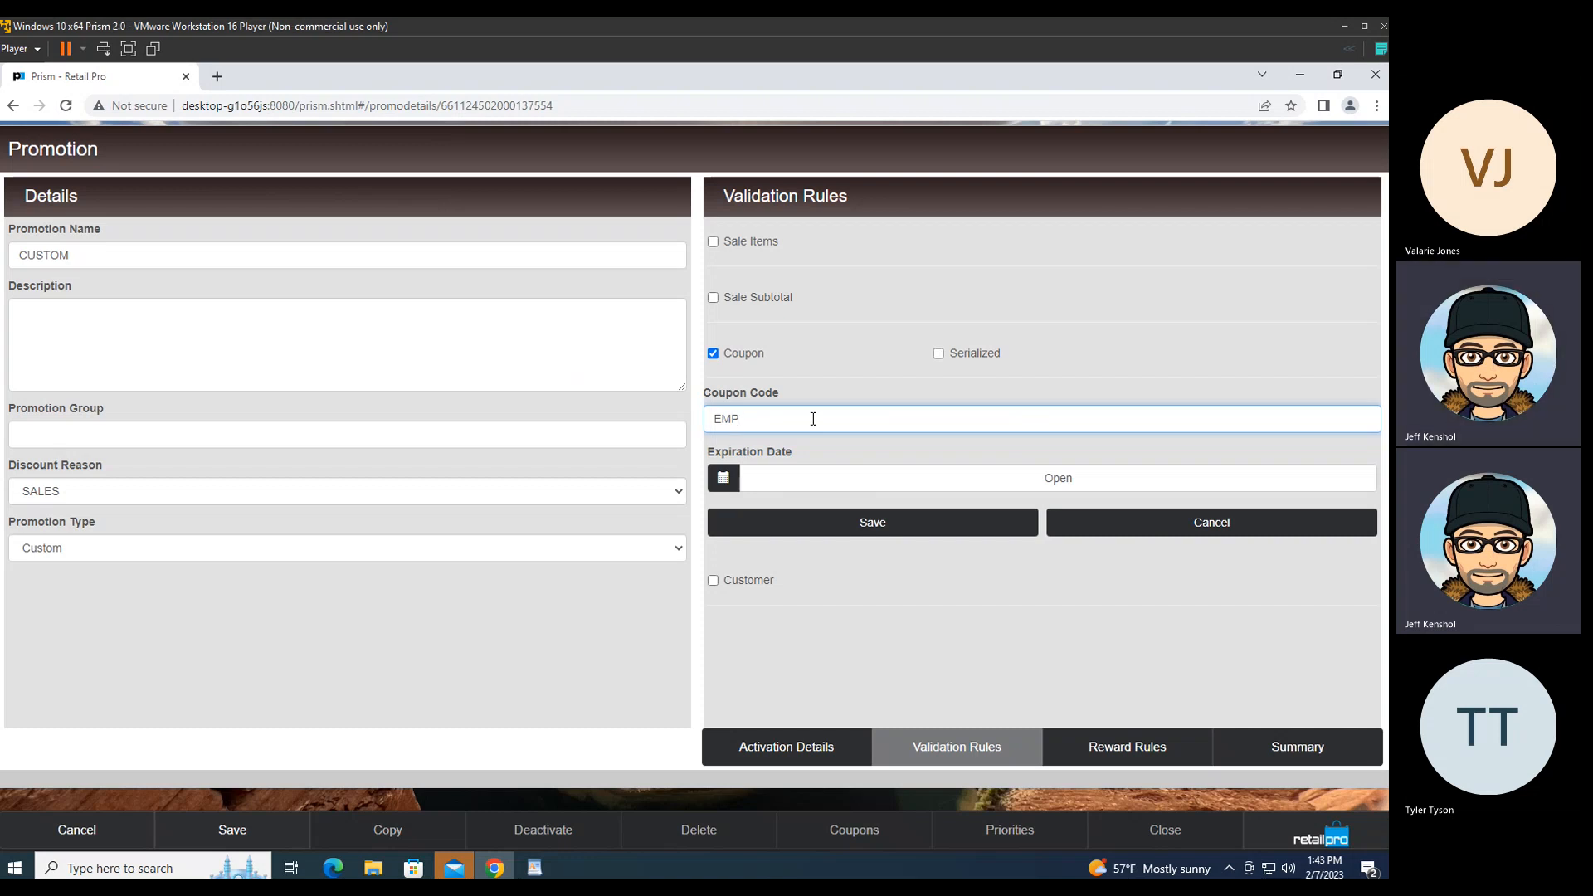
left_click(858, 526)
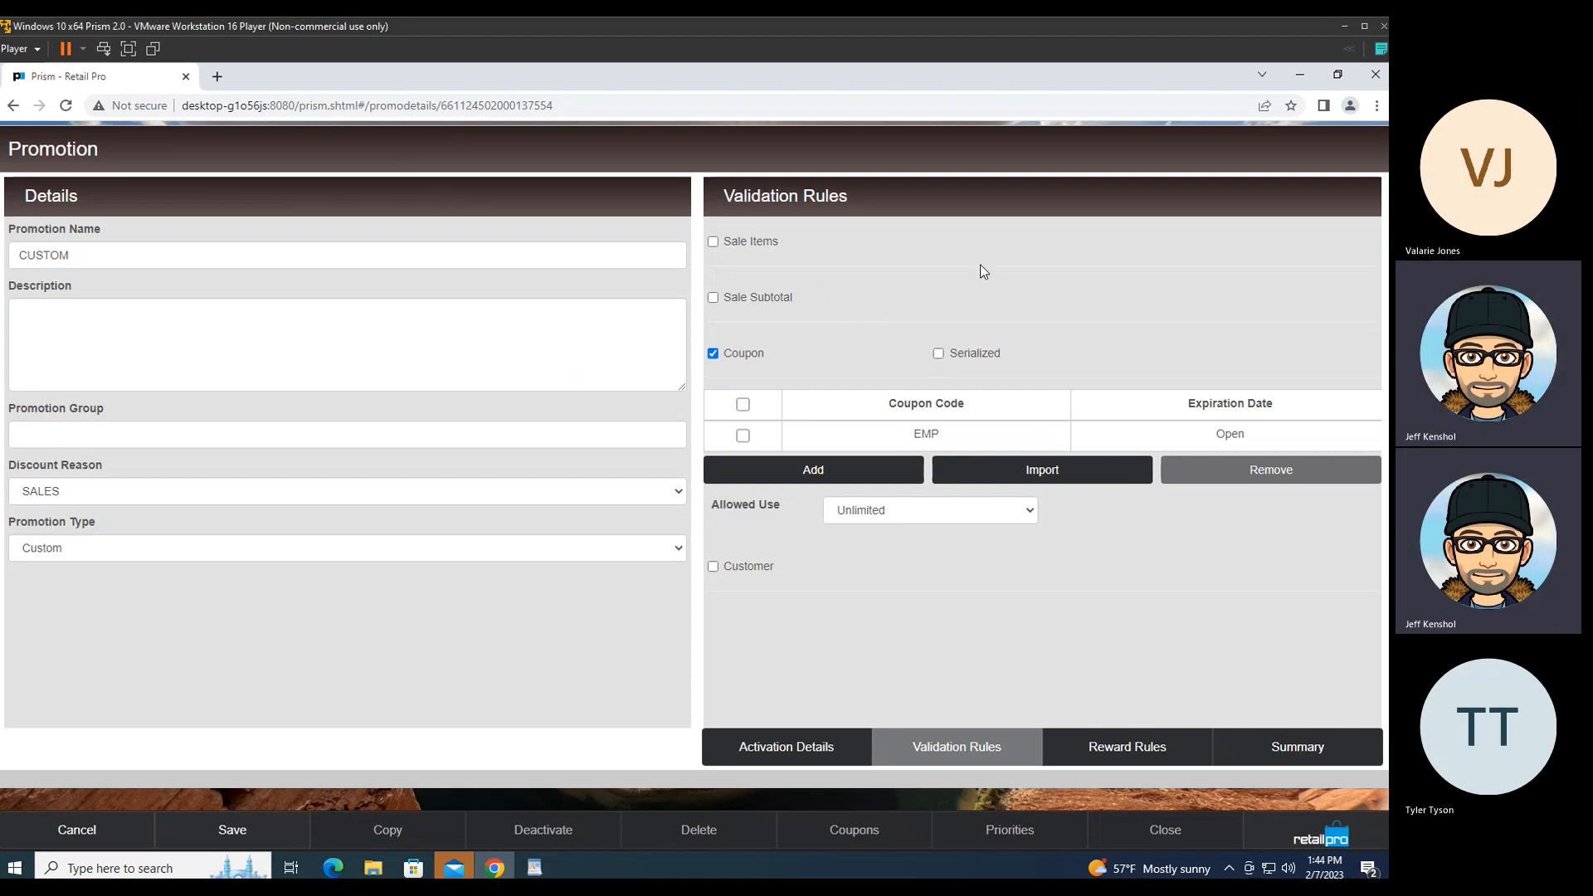
left_click(713, 354)
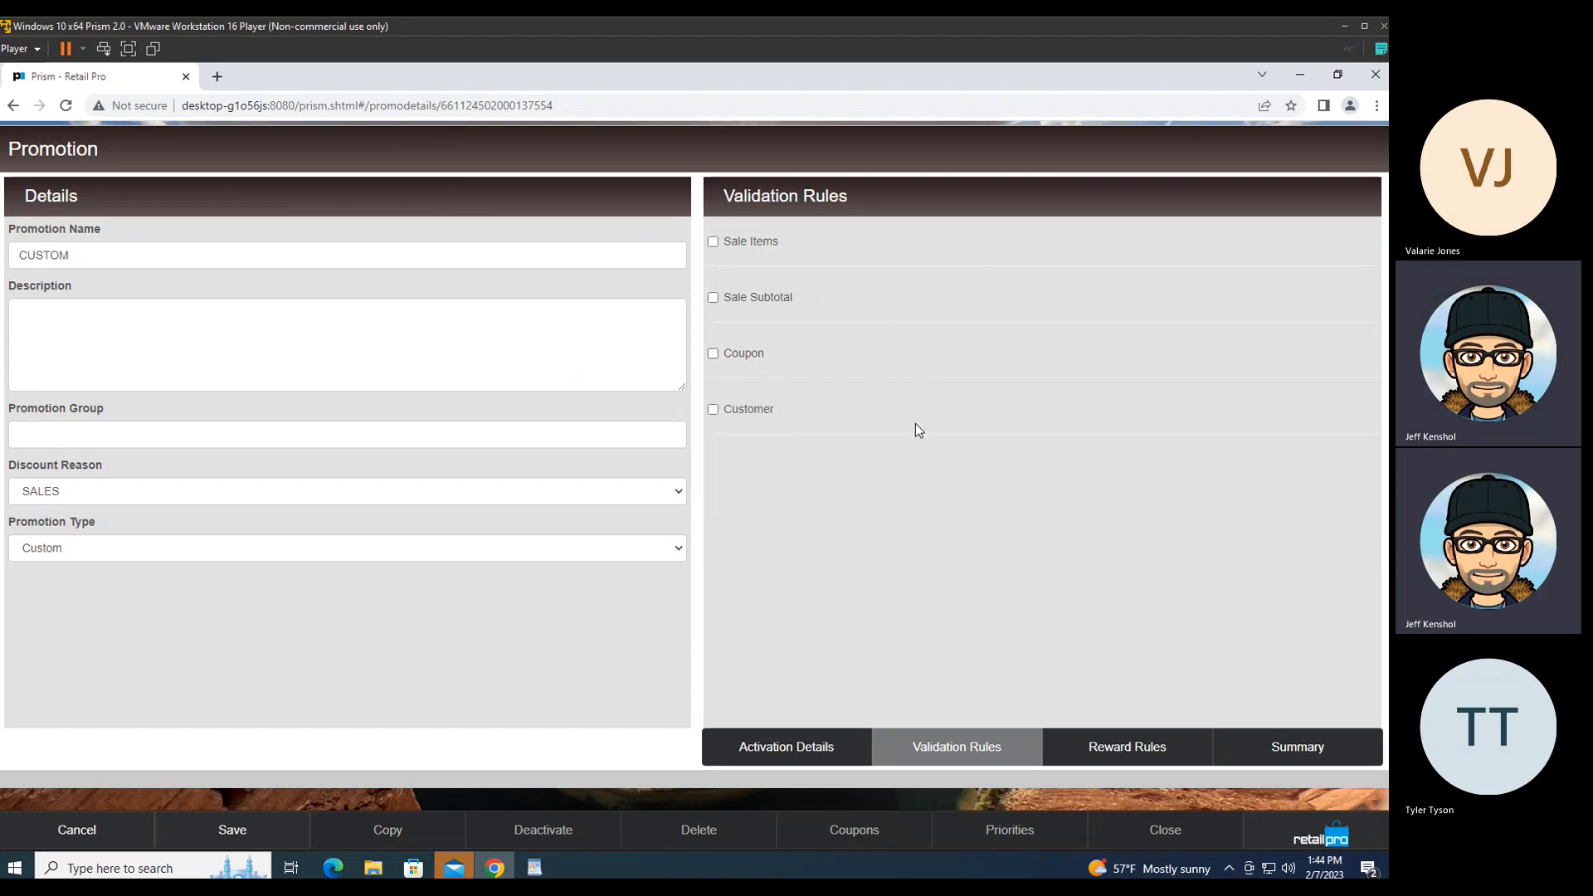
Step: Enable the Sale Items validation rule and add an item filter condition where ALU equals 000119
left_click(713, 242)
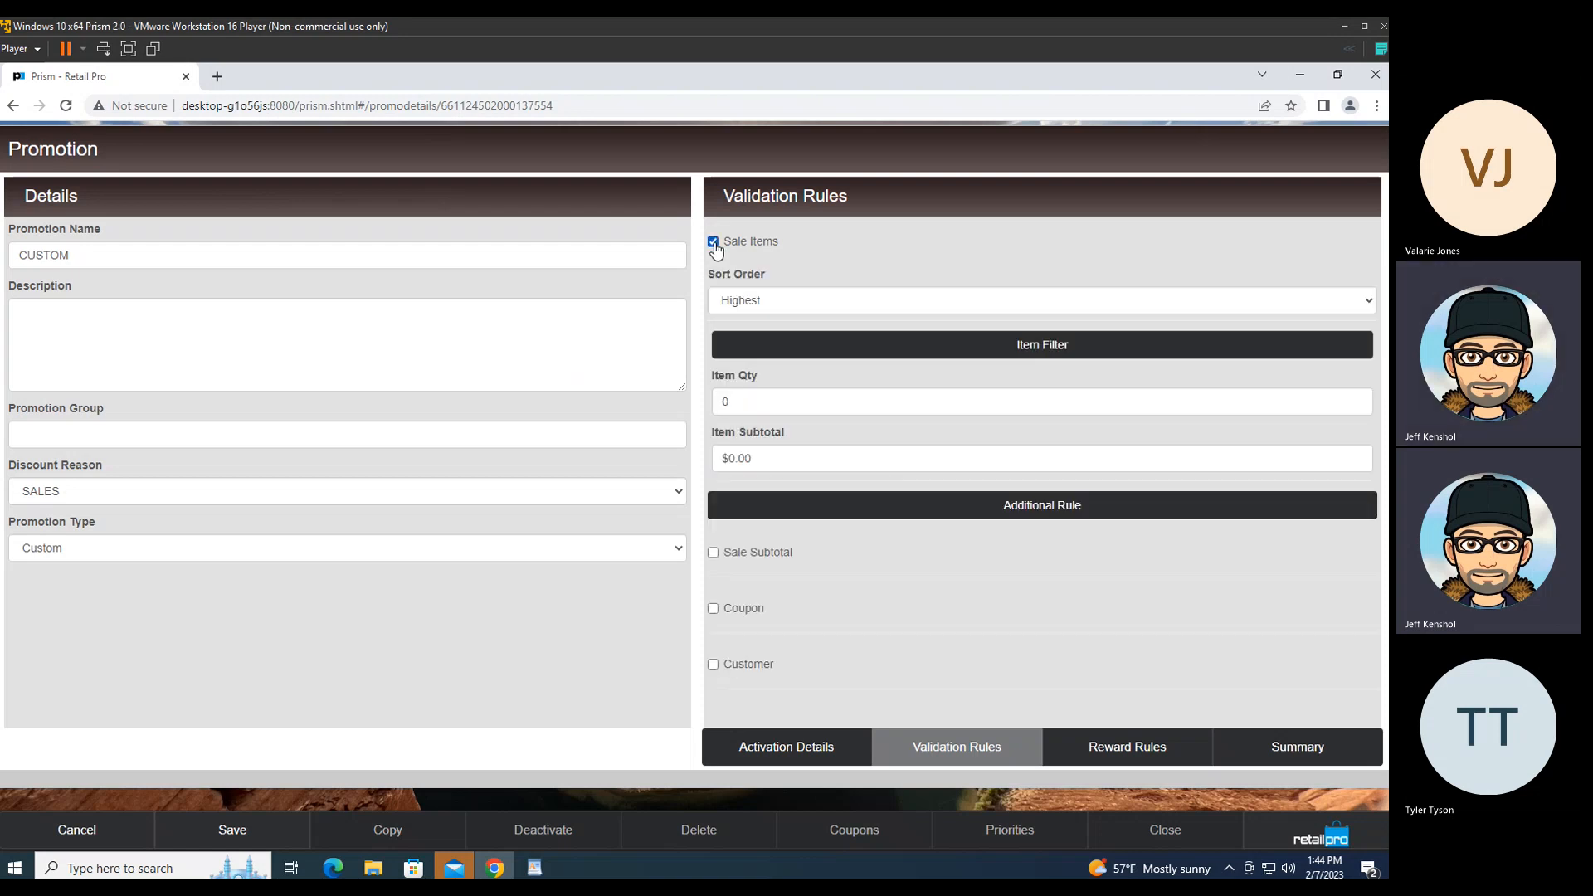
left_click(951, 352)
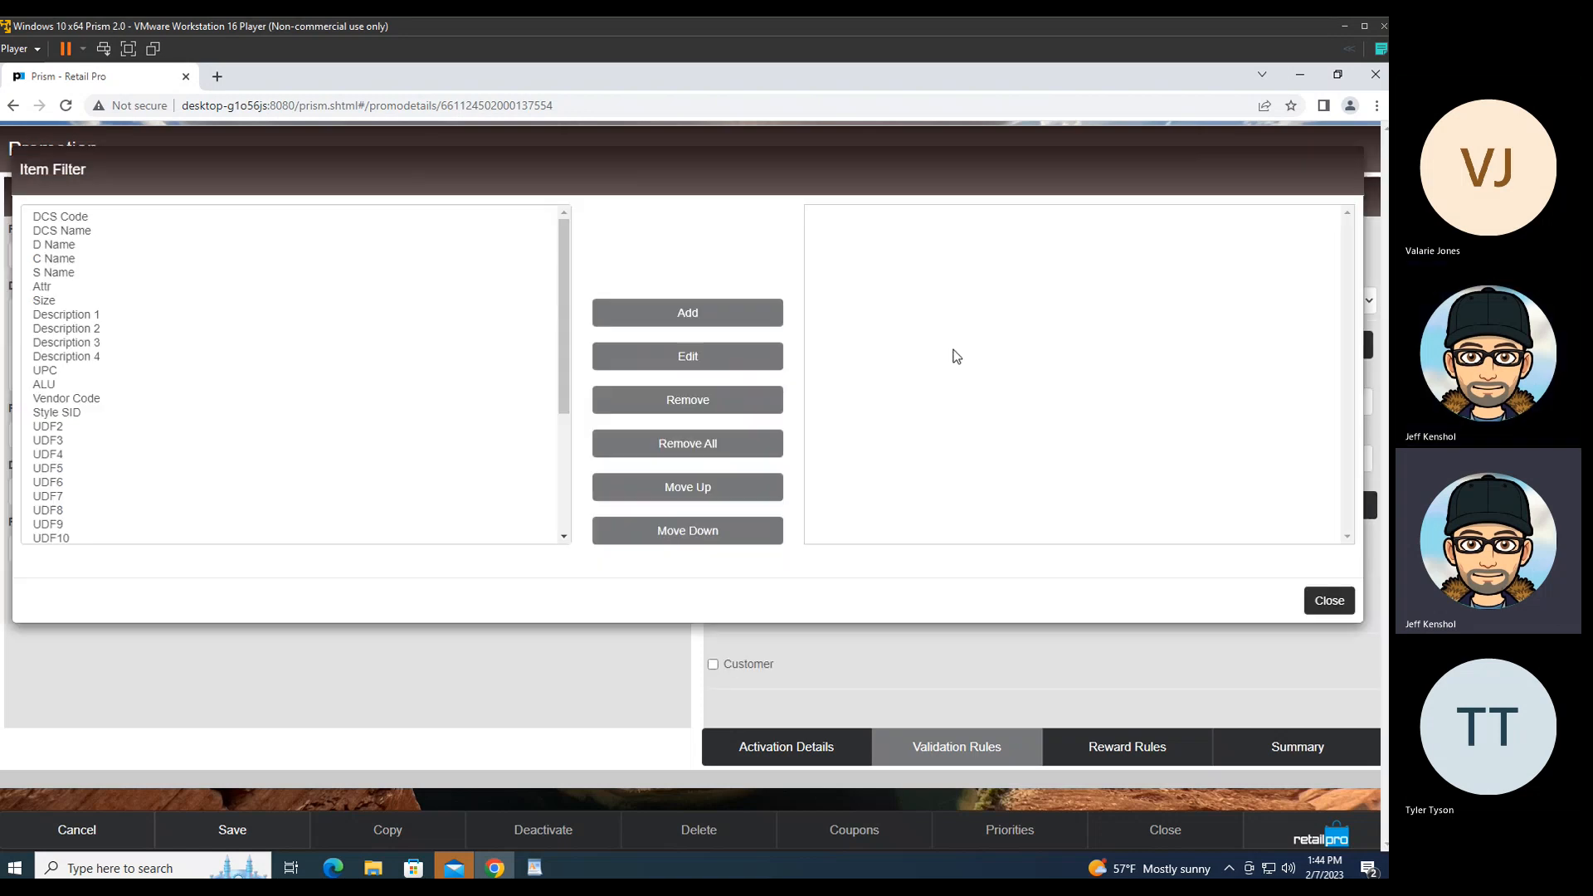
left_click(52, 384)
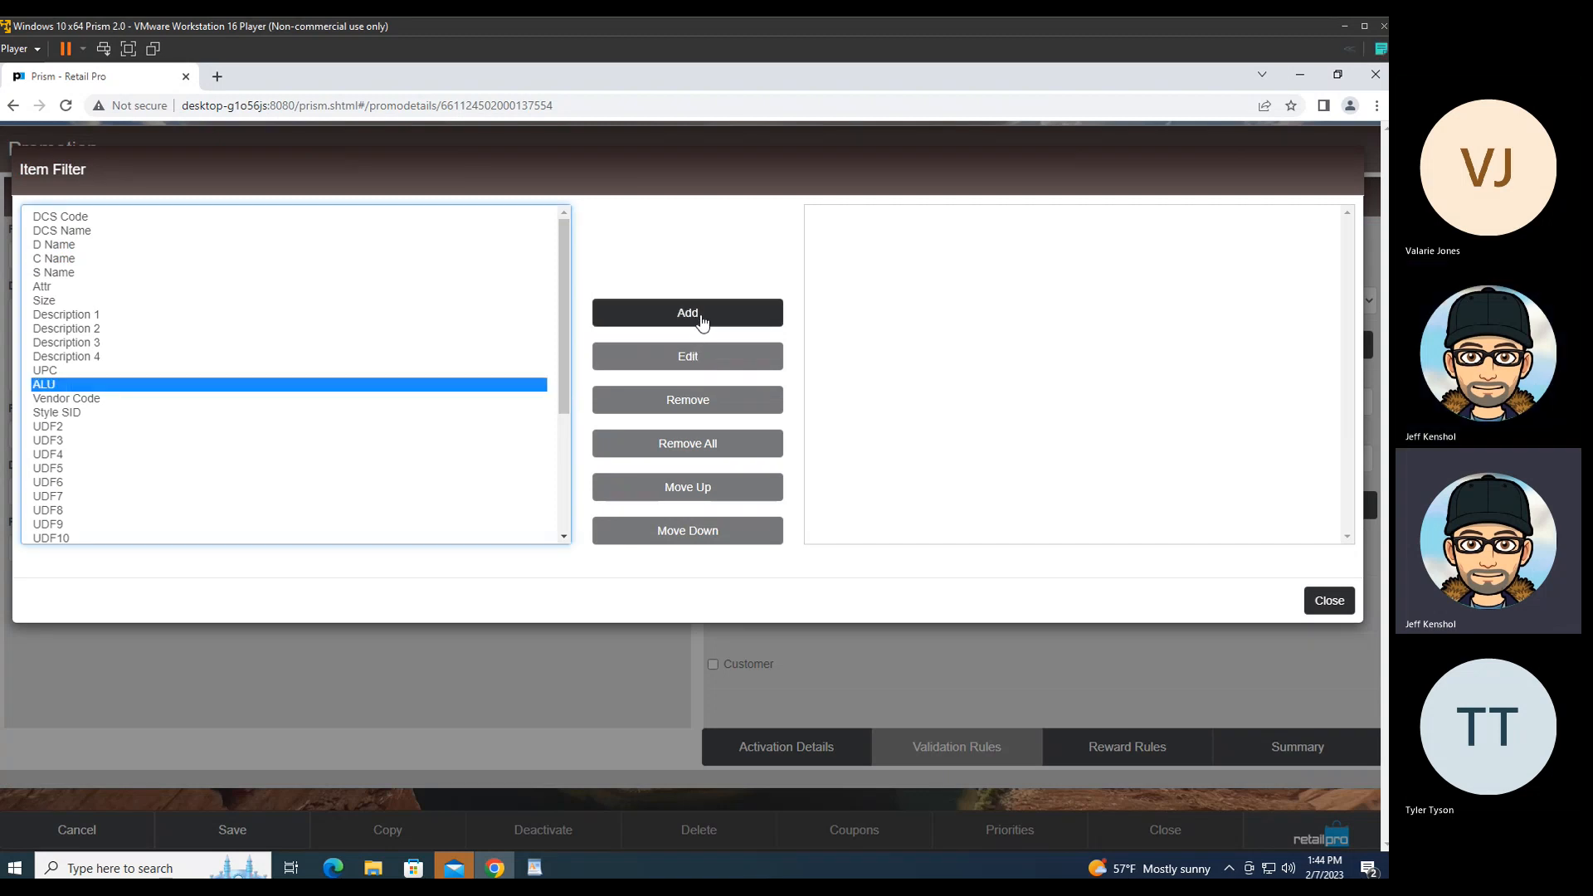
left_click(704, 316)
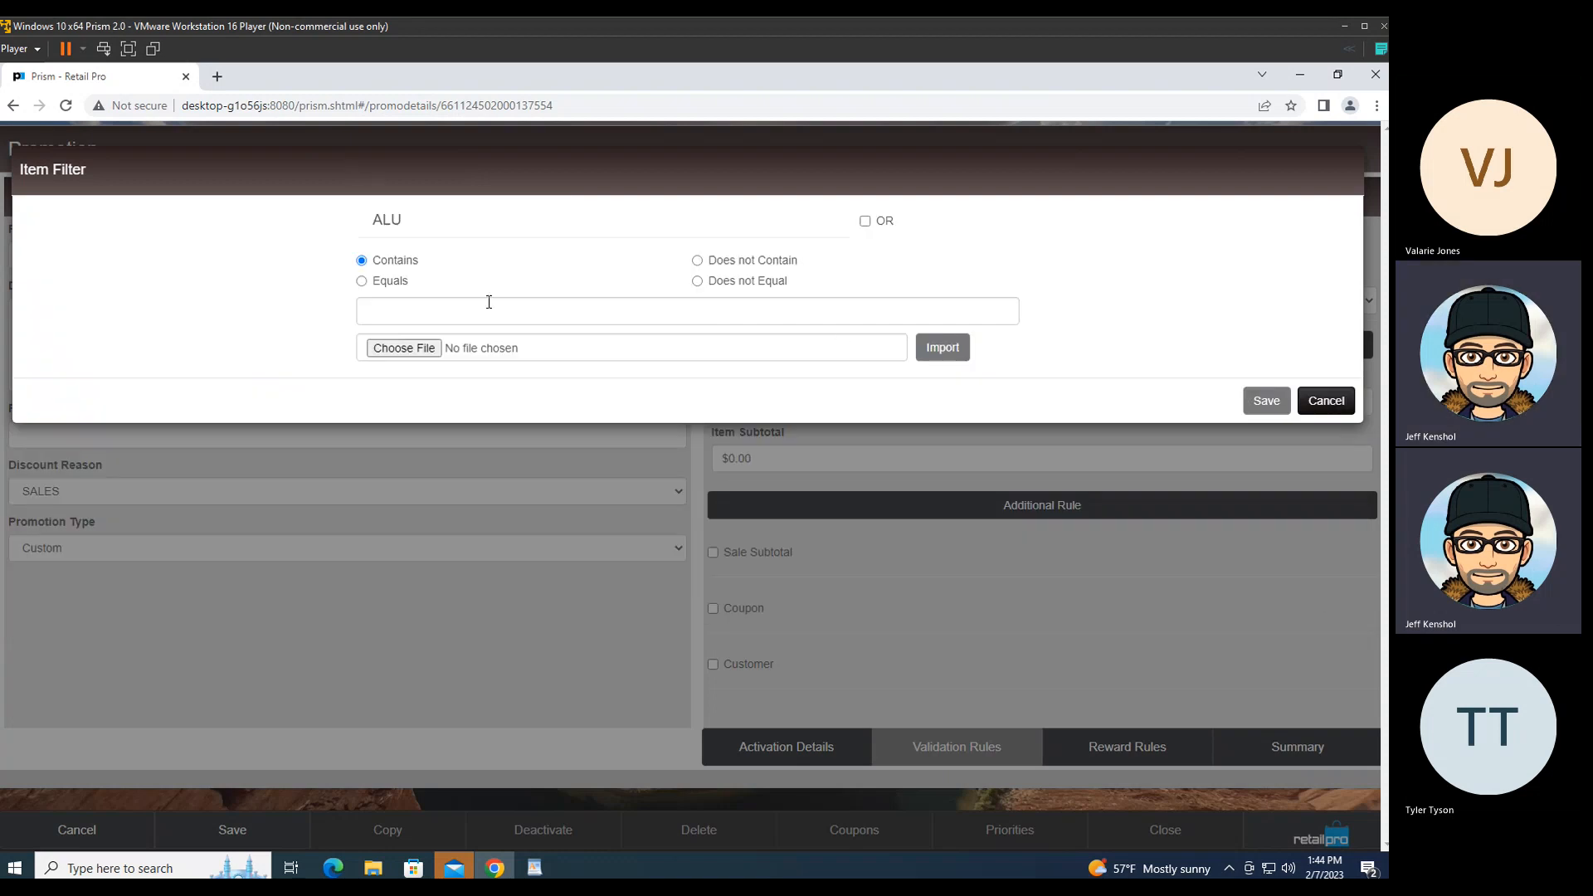
left_click(383, 282)
left_click(402, 312)
type("000")
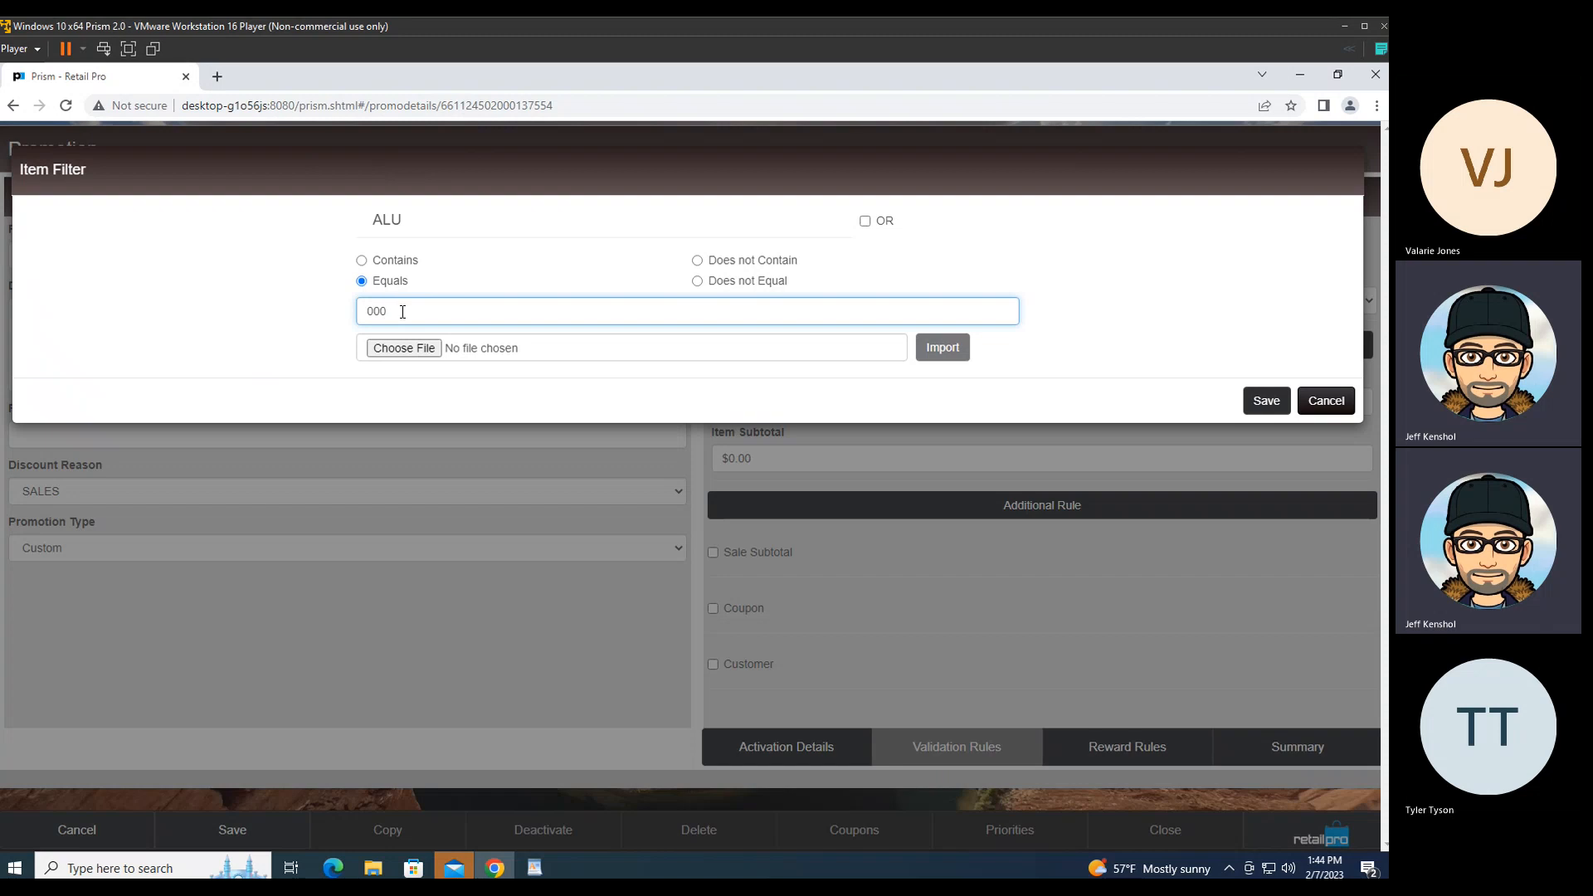
type("119")
left_click(1267, 402)
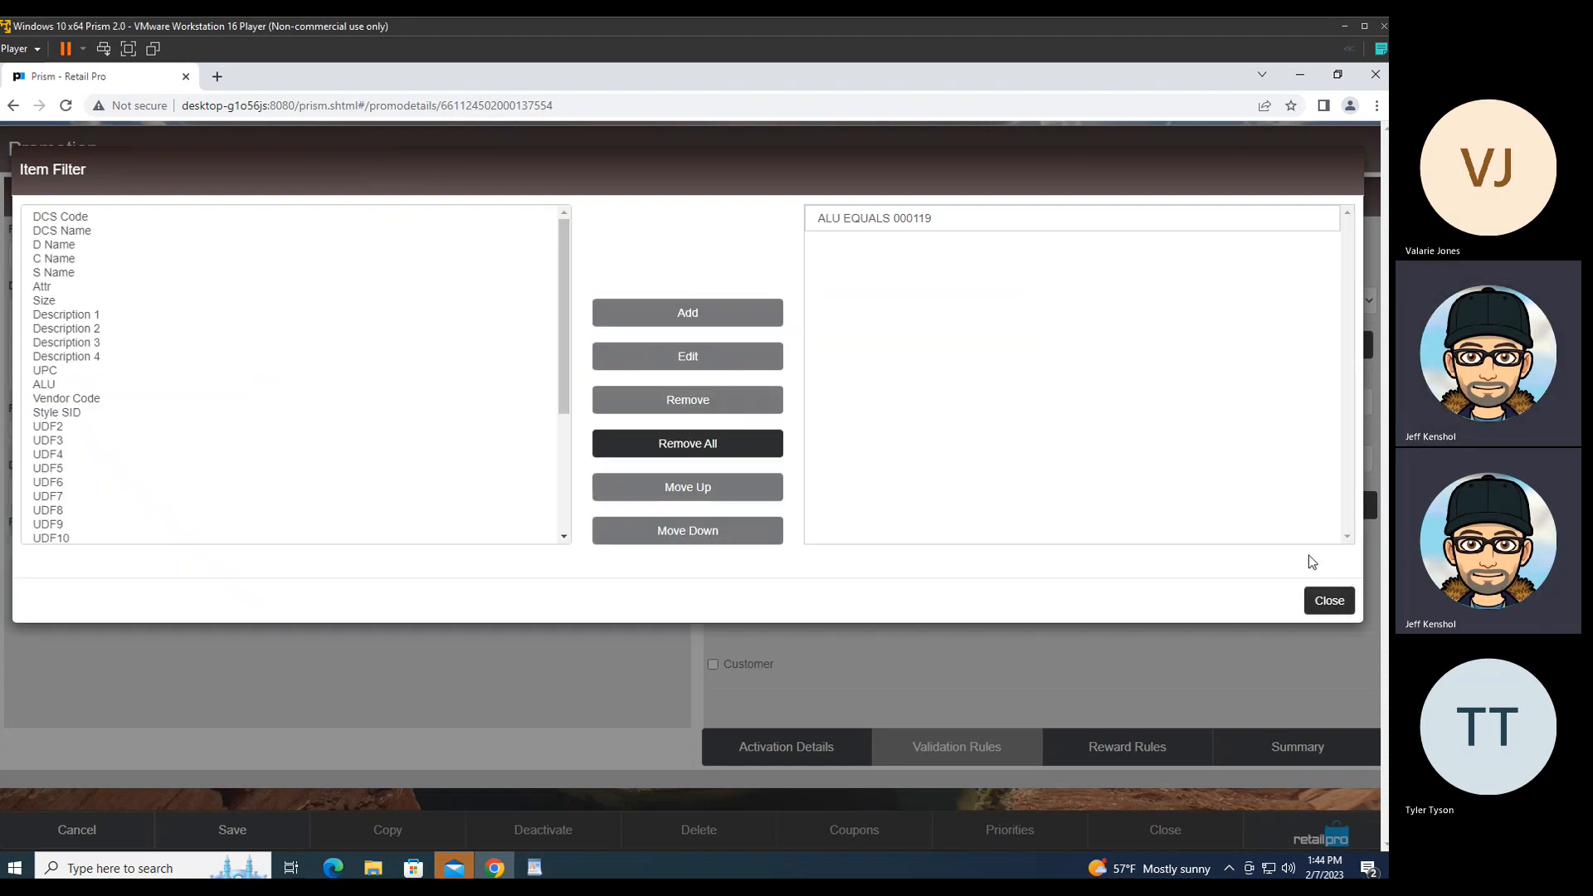
left_click(1327, 602)
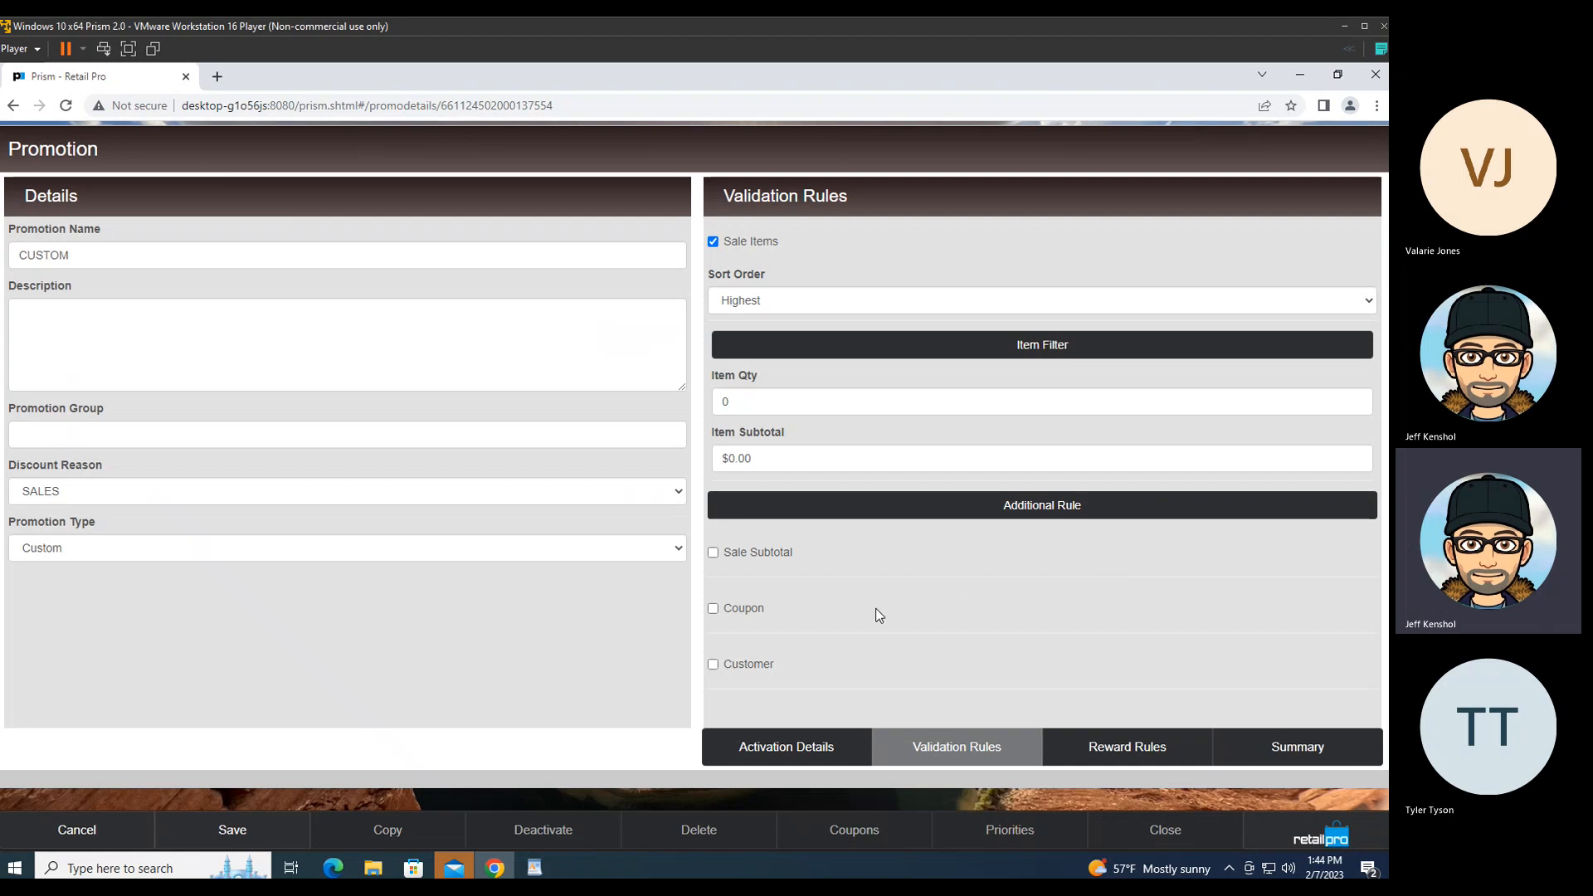
Step: Enable the Item Discount reward rule with Disc% at 50, and save and close the promotion
left_click(1111, 750)
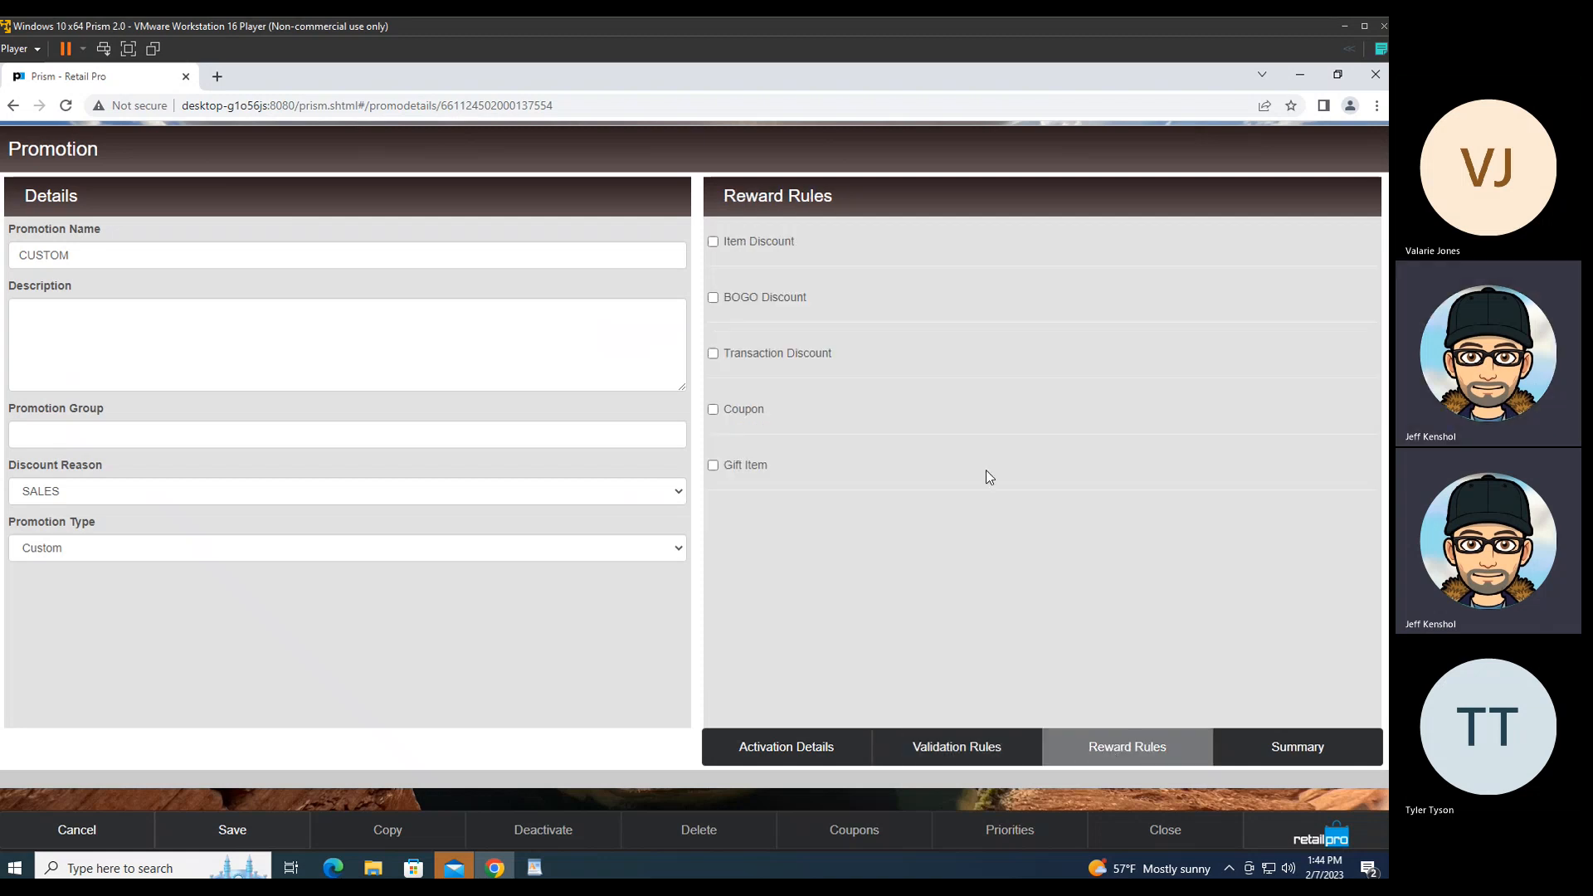
left_click(713, 243)
left_click(712, 243)
left_click(714, 242)
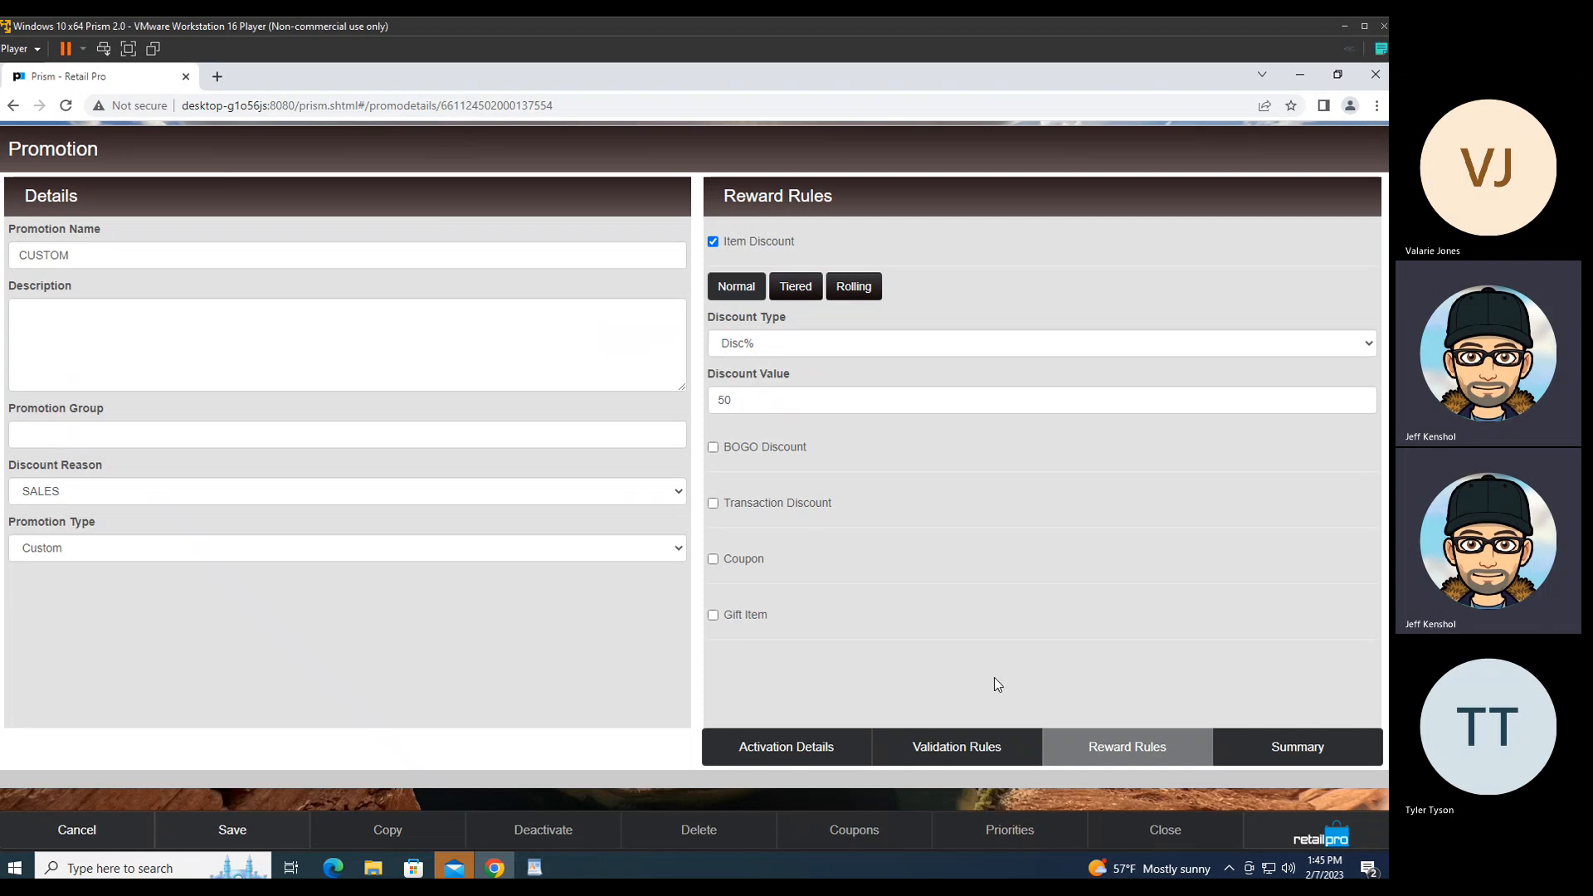
left_click(217, 831)
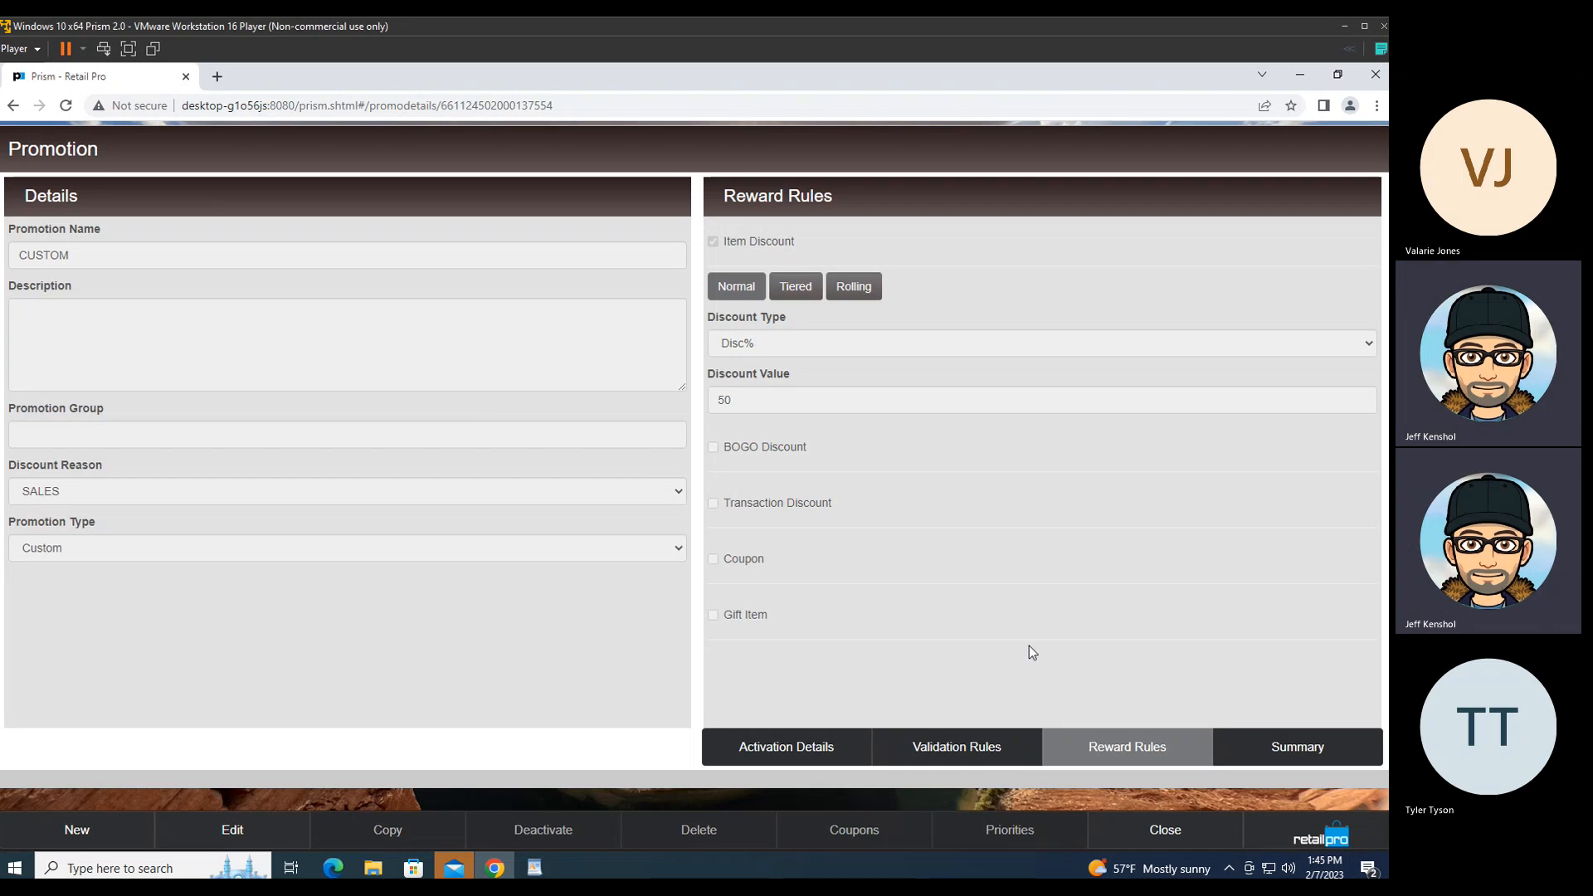
left_click(1170, 831)
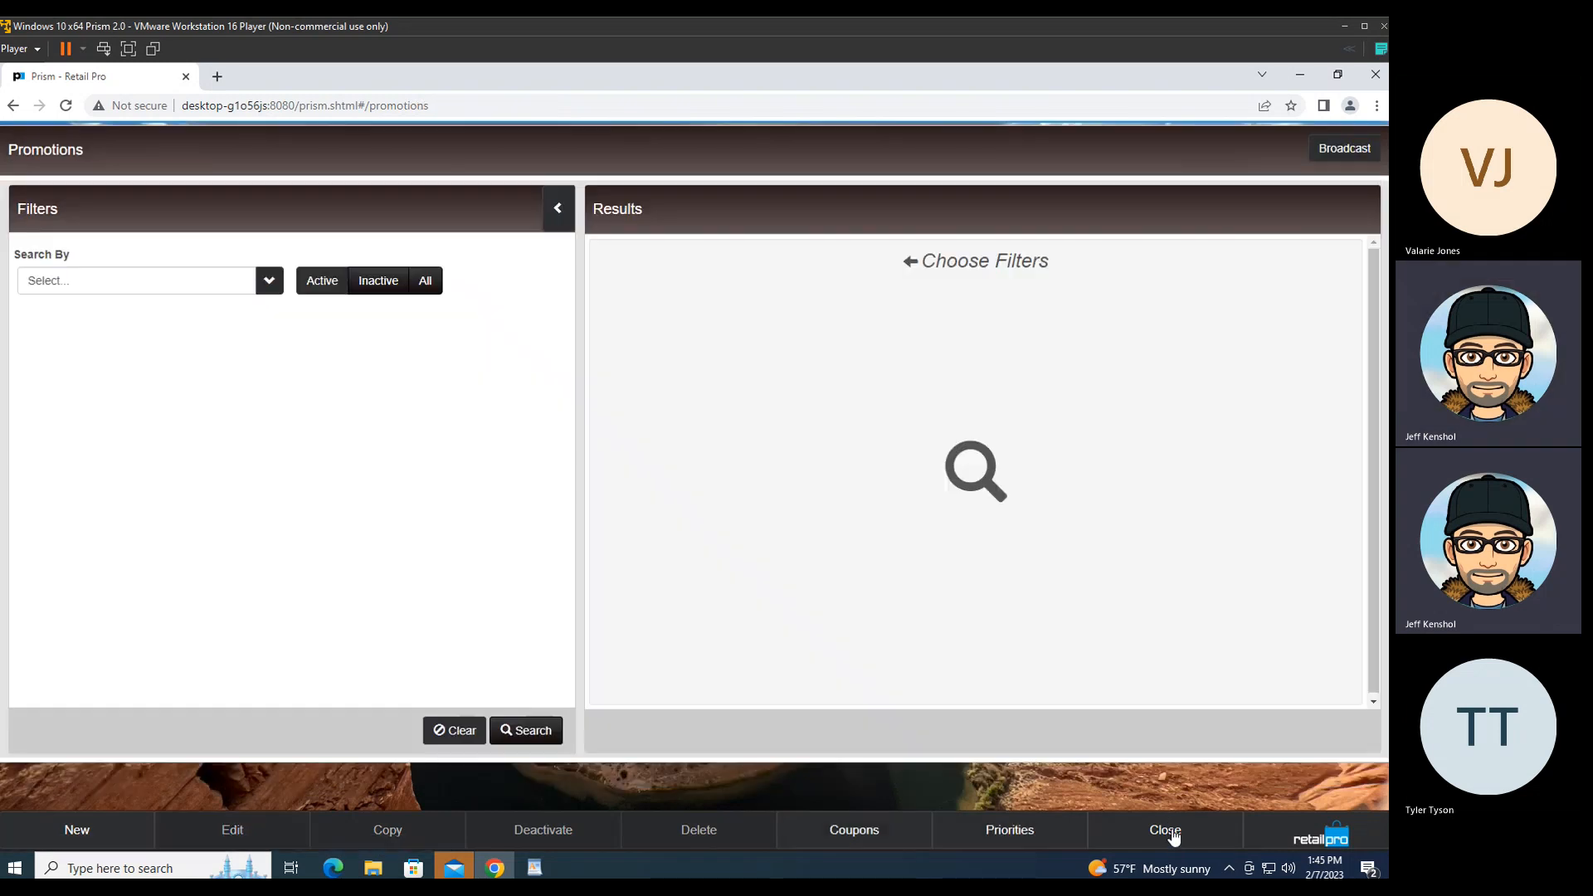
Step: Test the promotion on a new receipt by adding item 000119 with the specified quantity of 1 and checking its discount percentage
left_click(1331, 840)
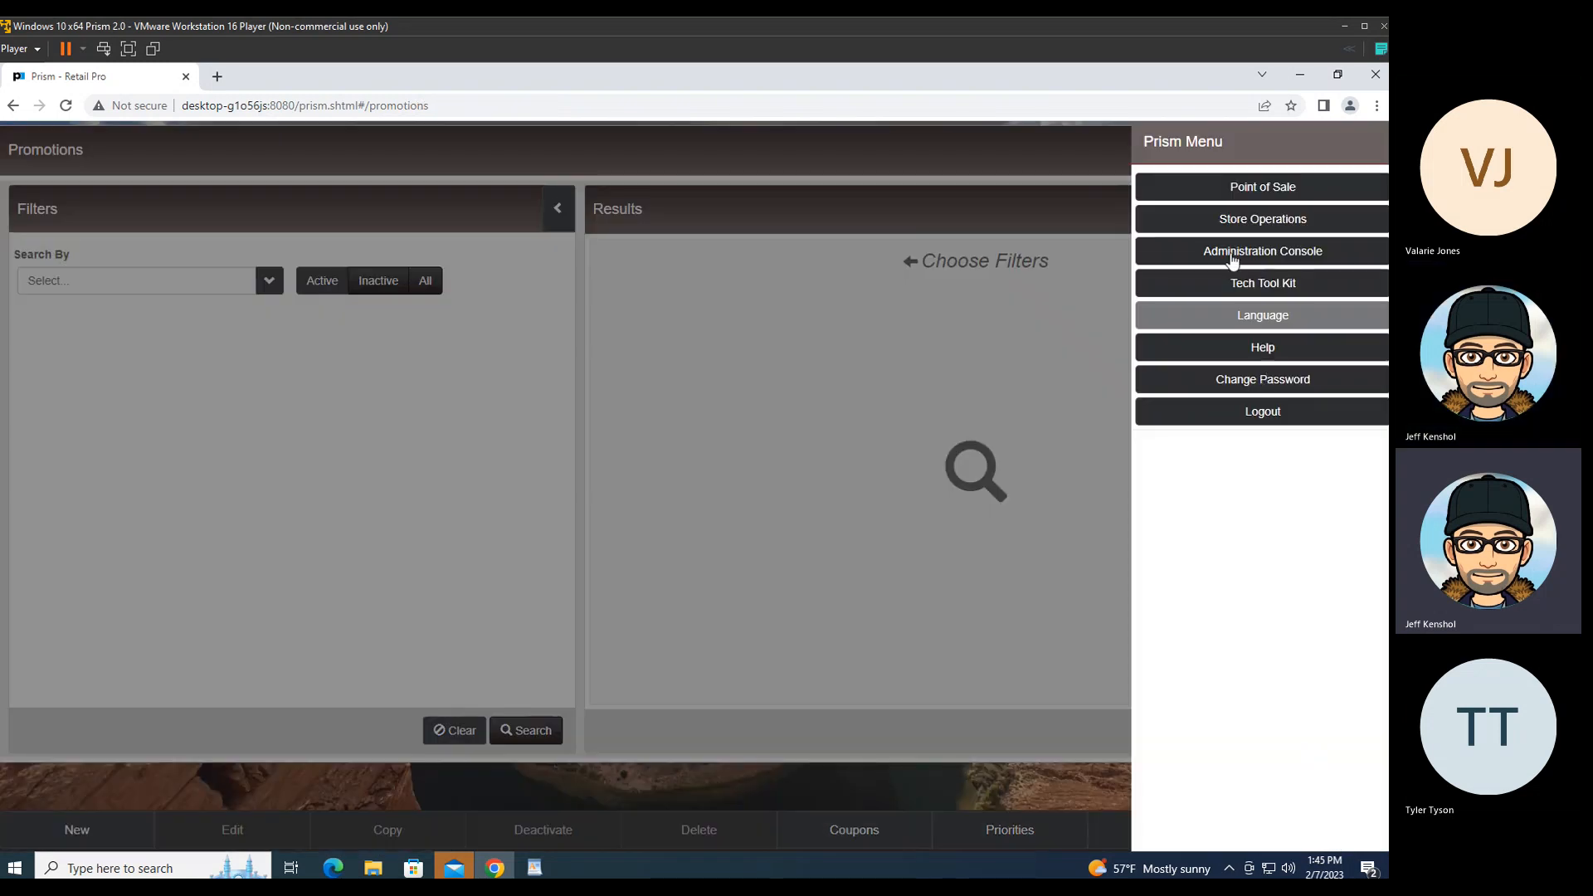
left_click(1204, 201)
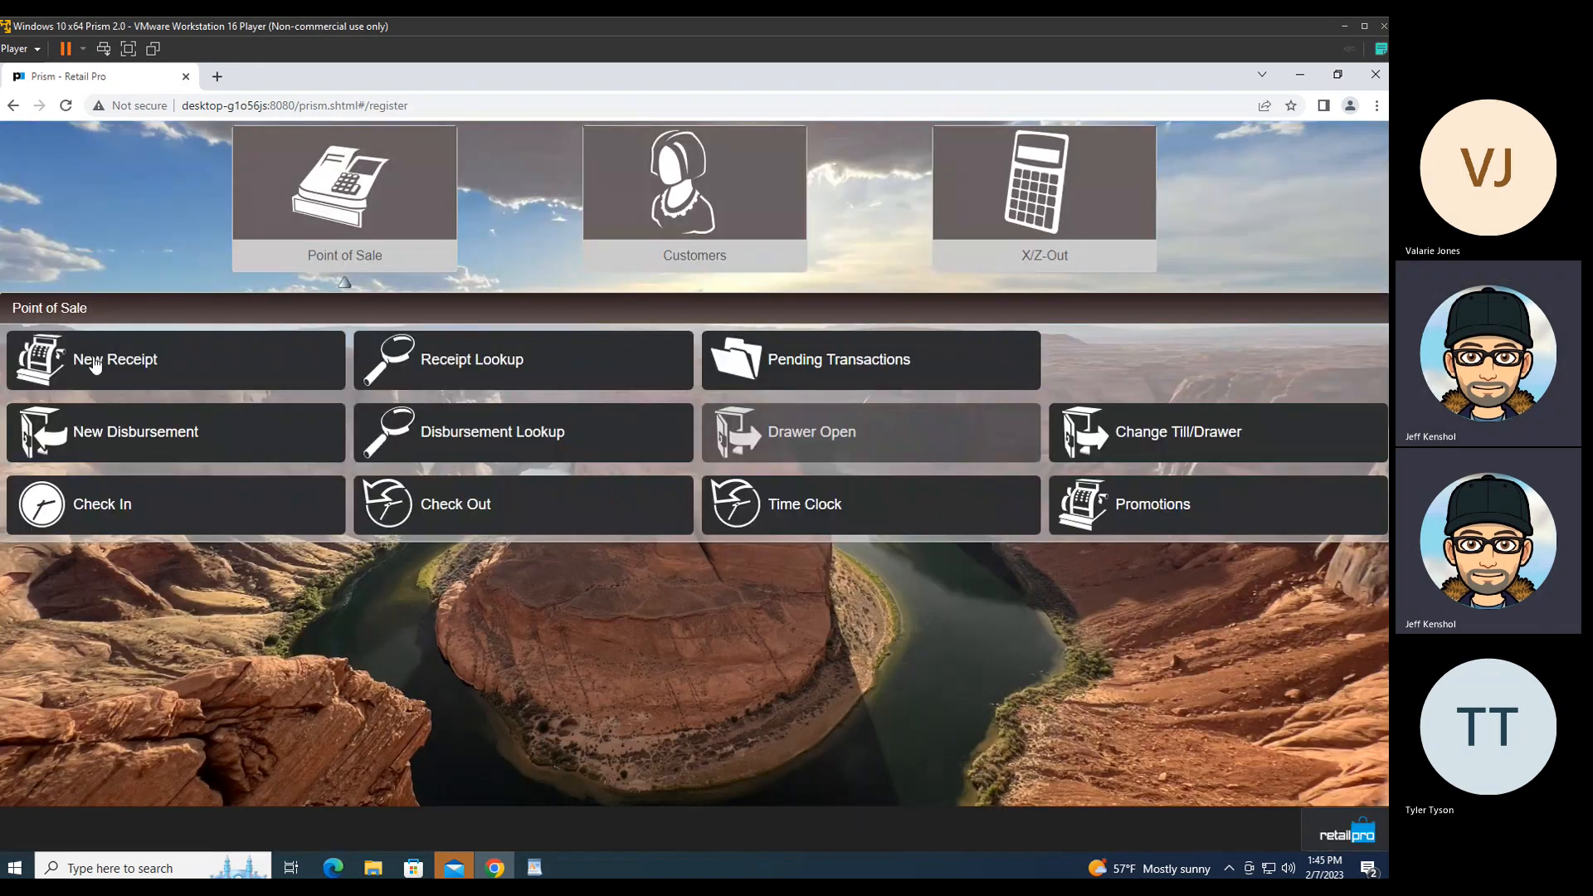
left_click(95, 364)
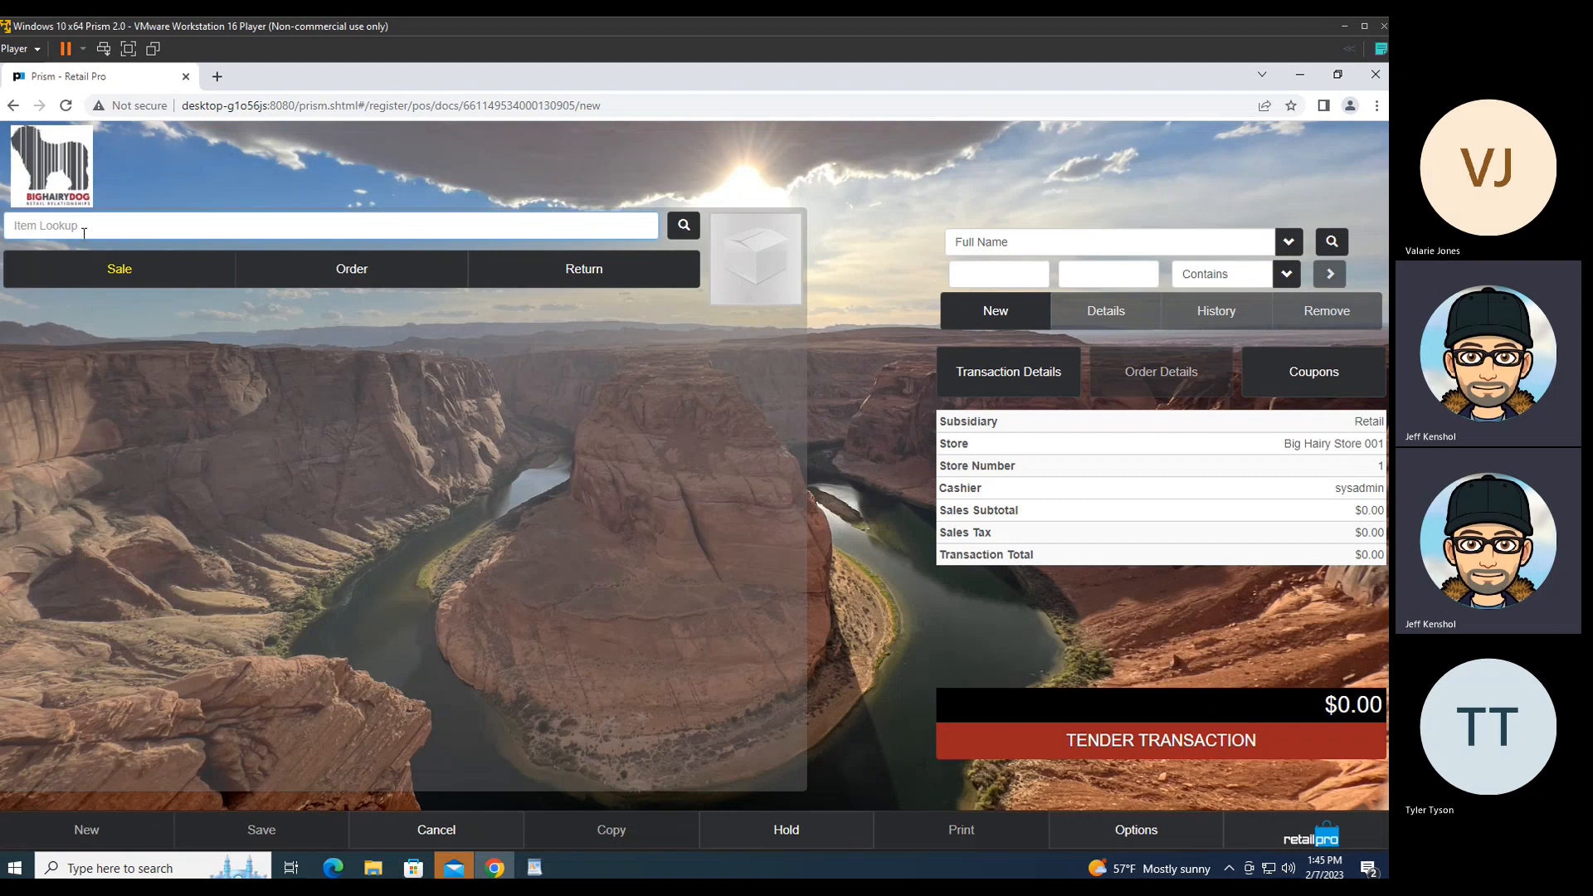
type("000119")
key("Return")
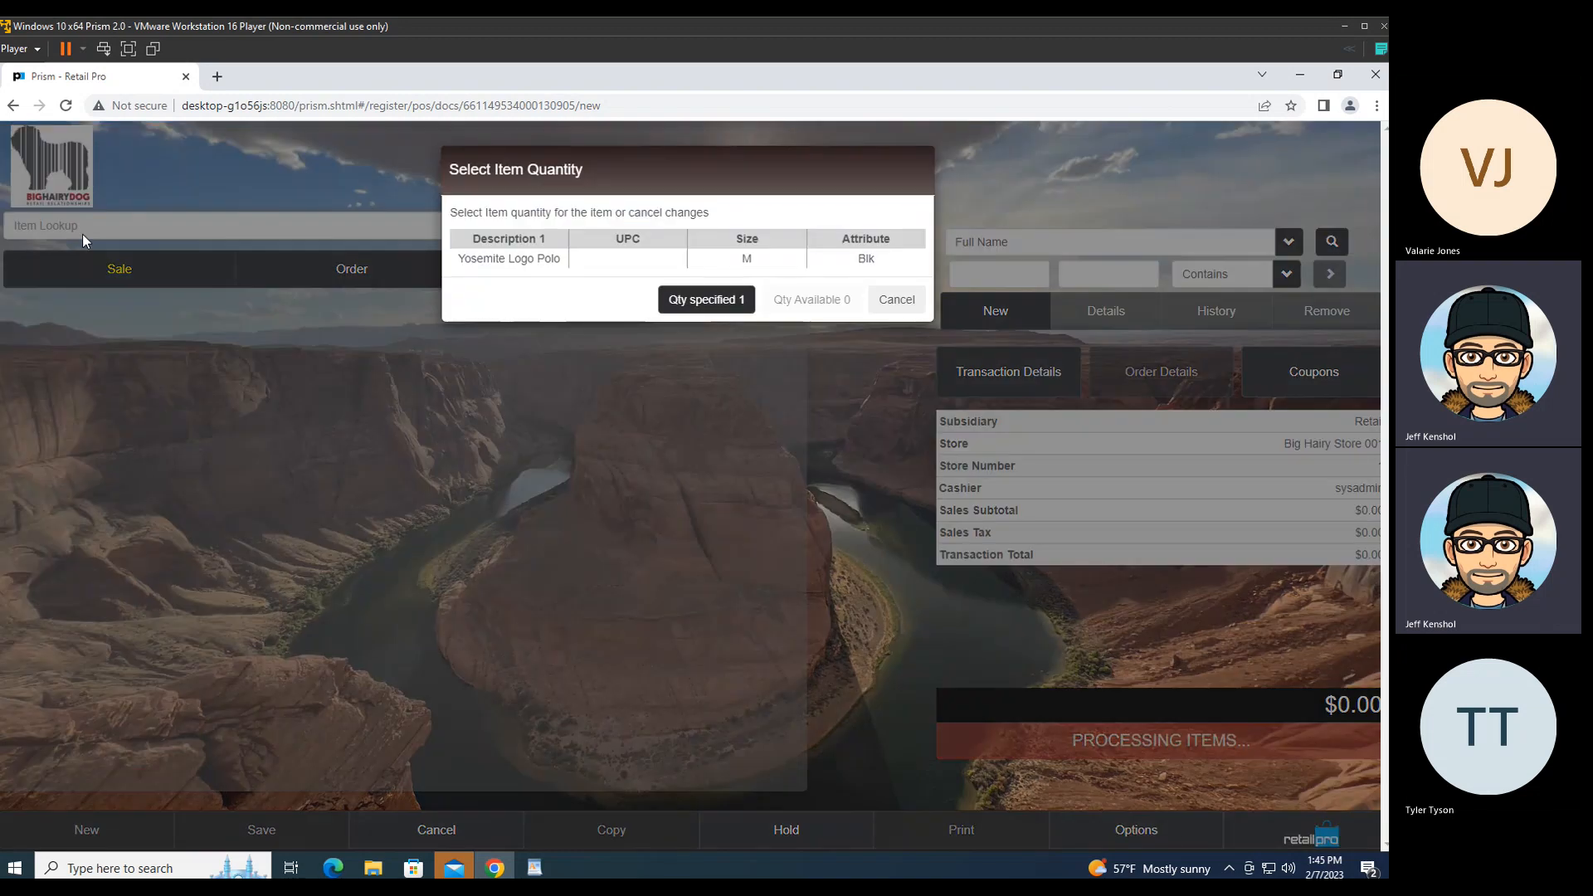
left_click(680, 297)
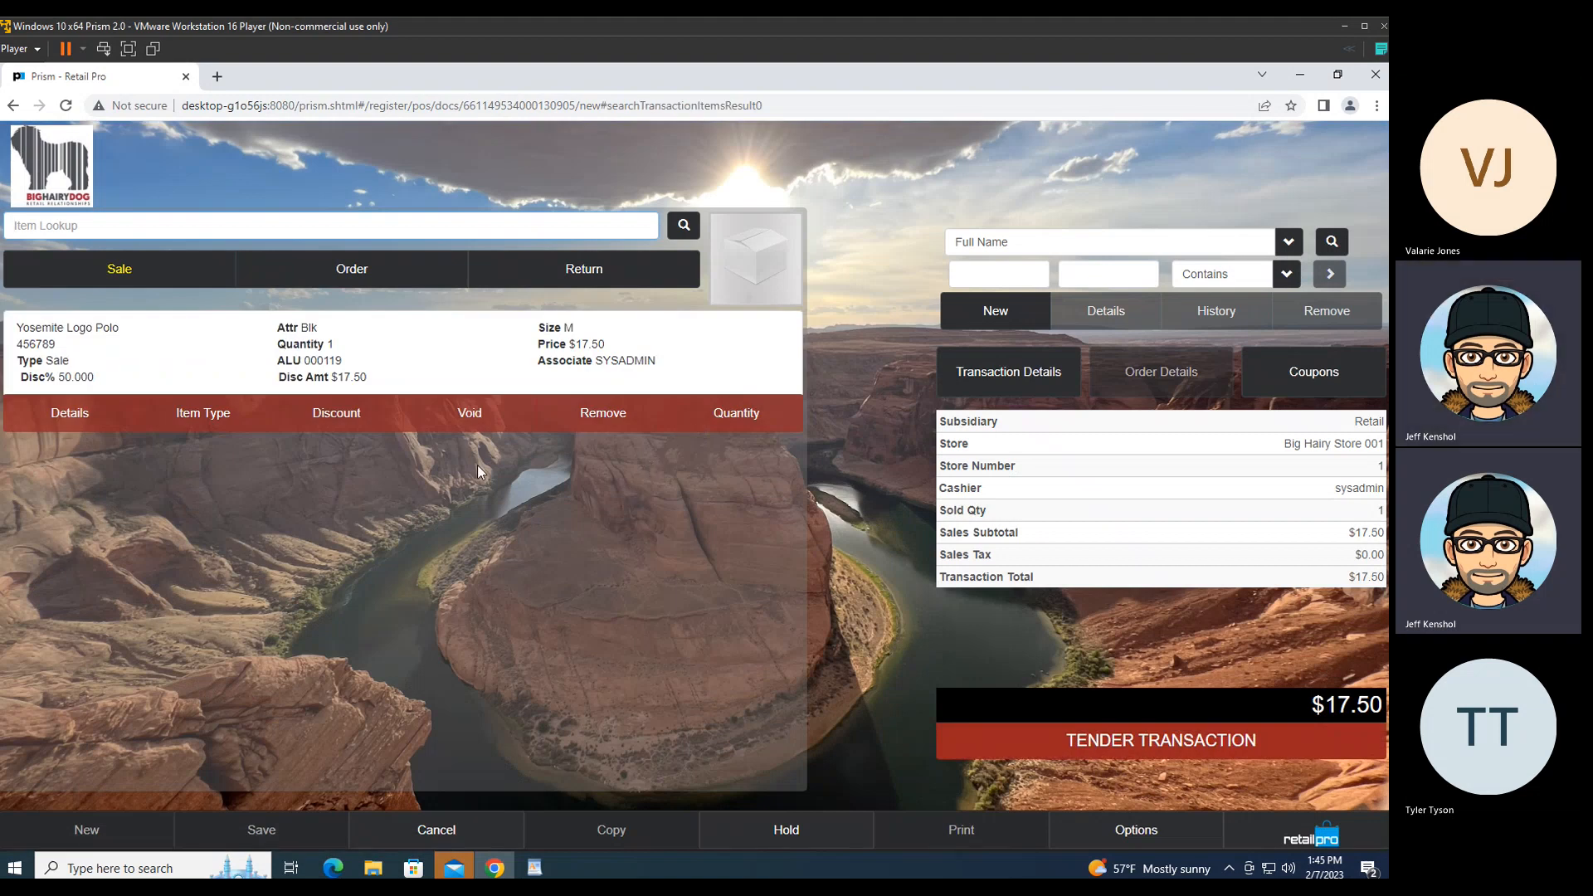
left_click(76, 375)
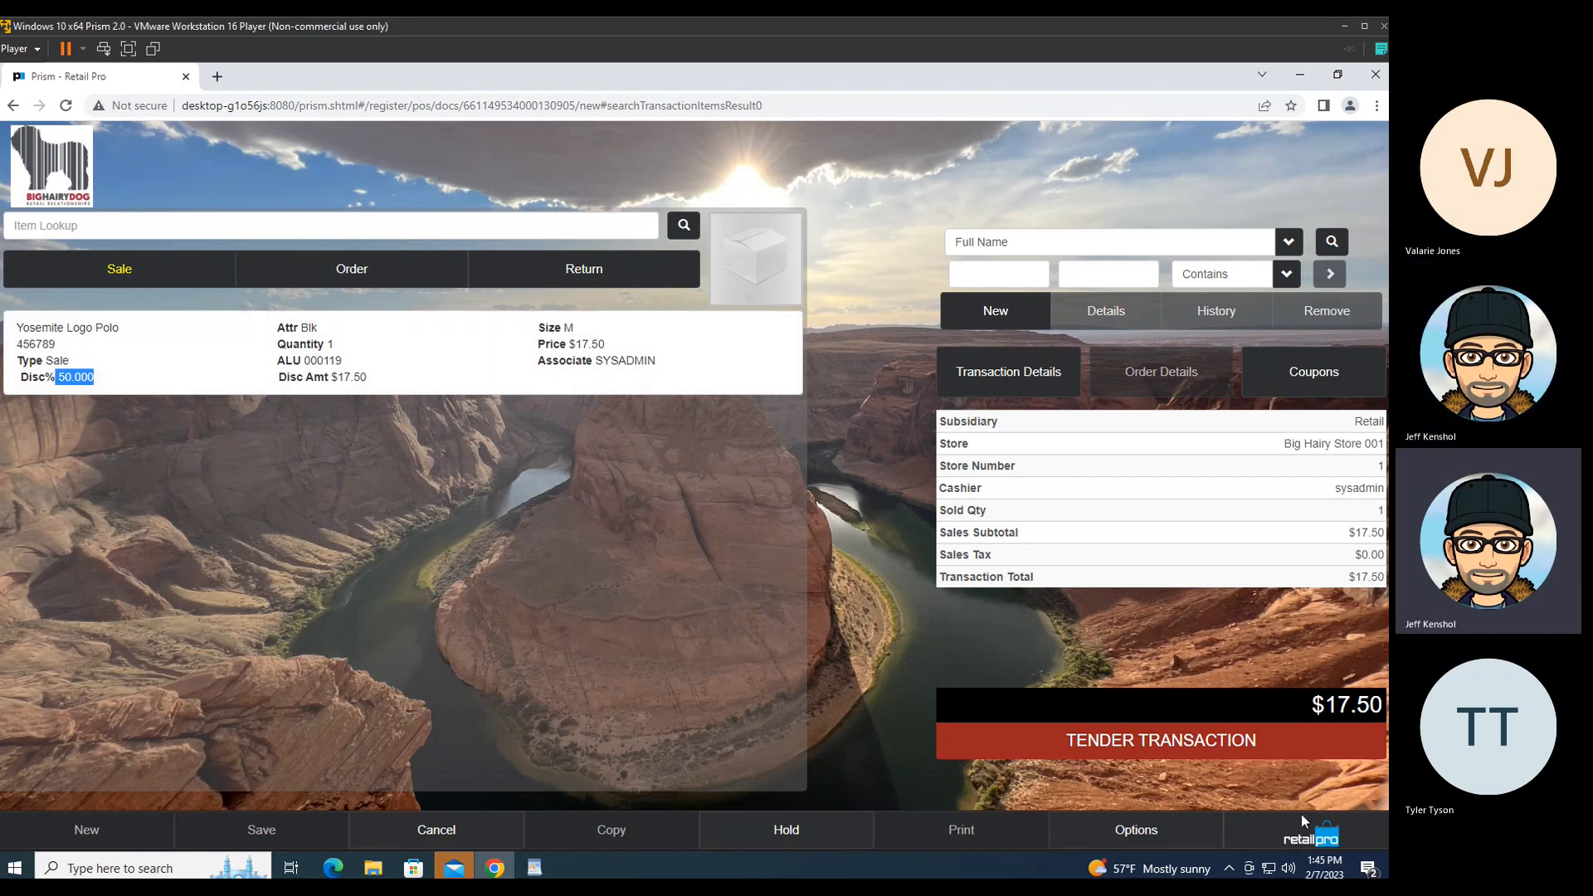
Step: Leave the test receipt and open the CUSTOM promotion for editing from the promotions list
left_click(1296, 839)
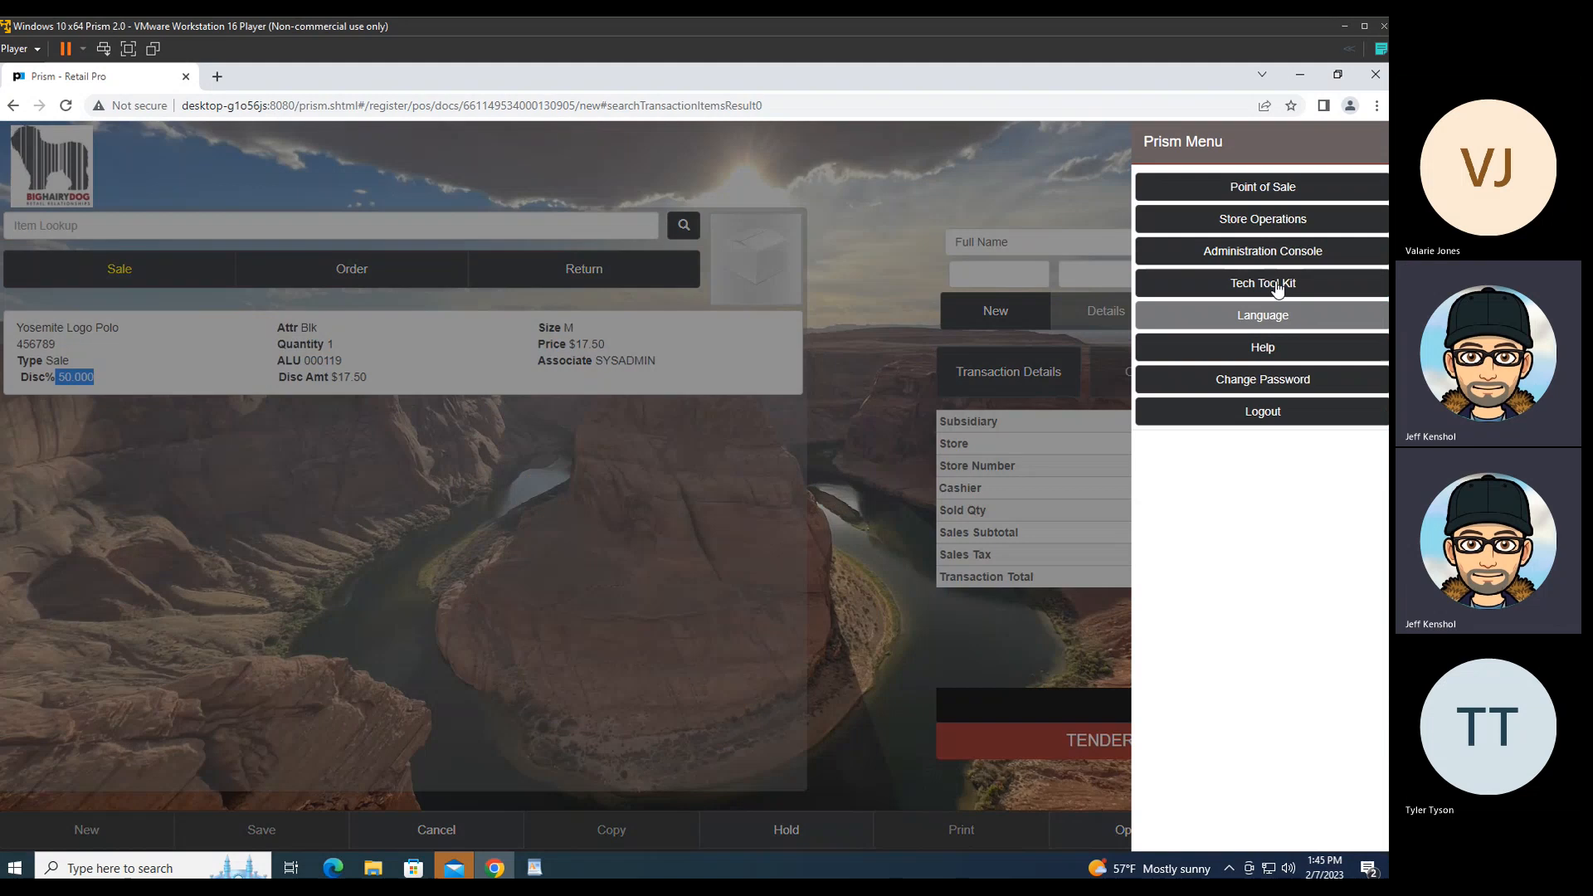
left_click(1274, 192)
left_click(898, 257)
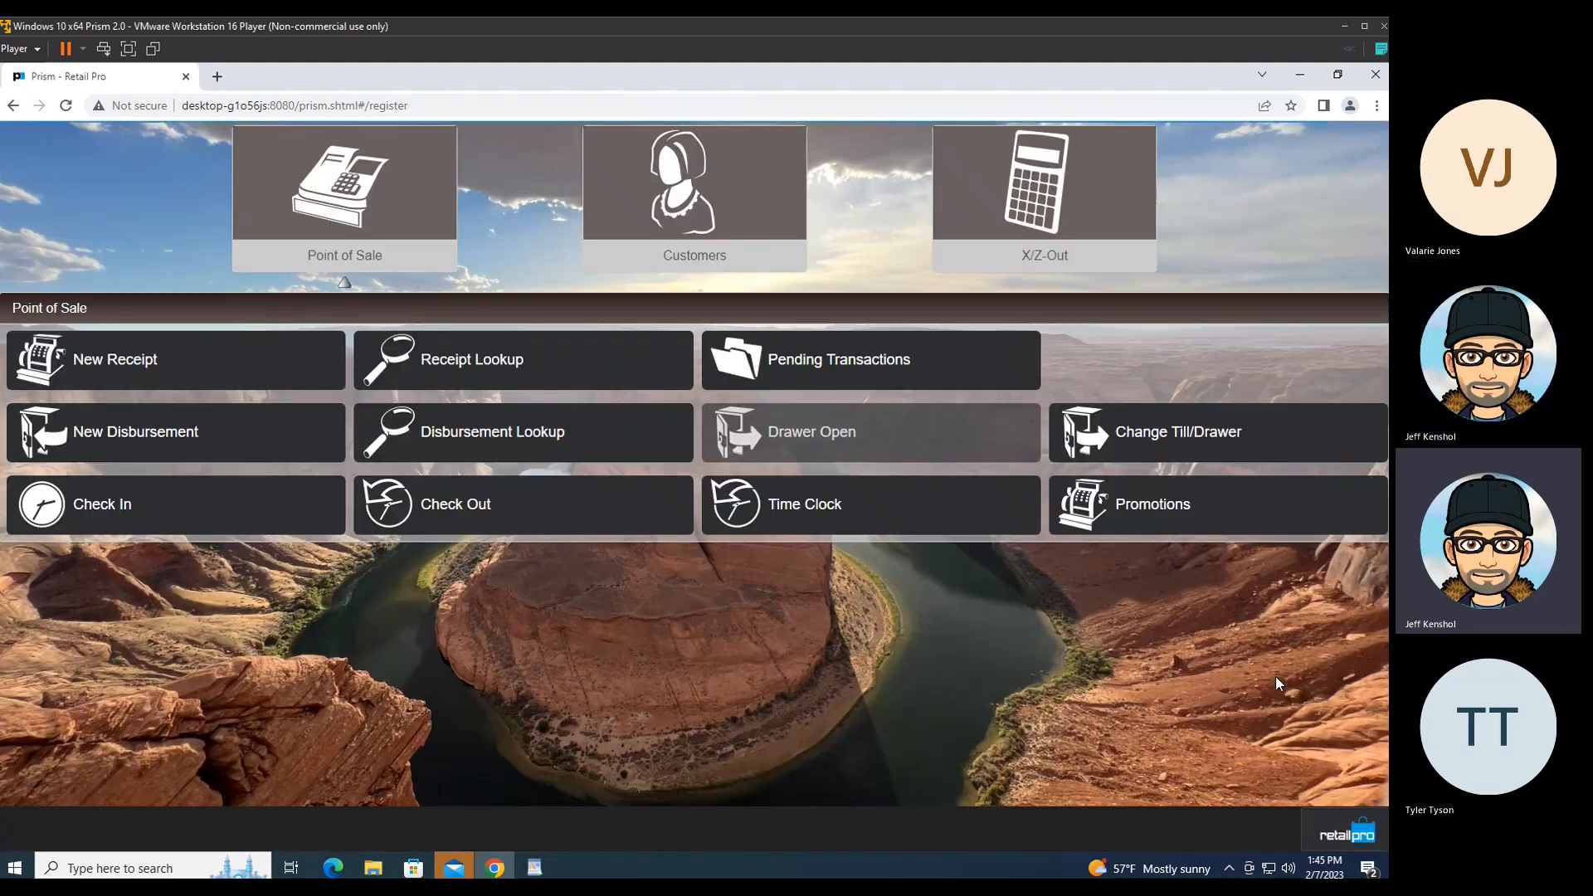
left_click(1207, 524)
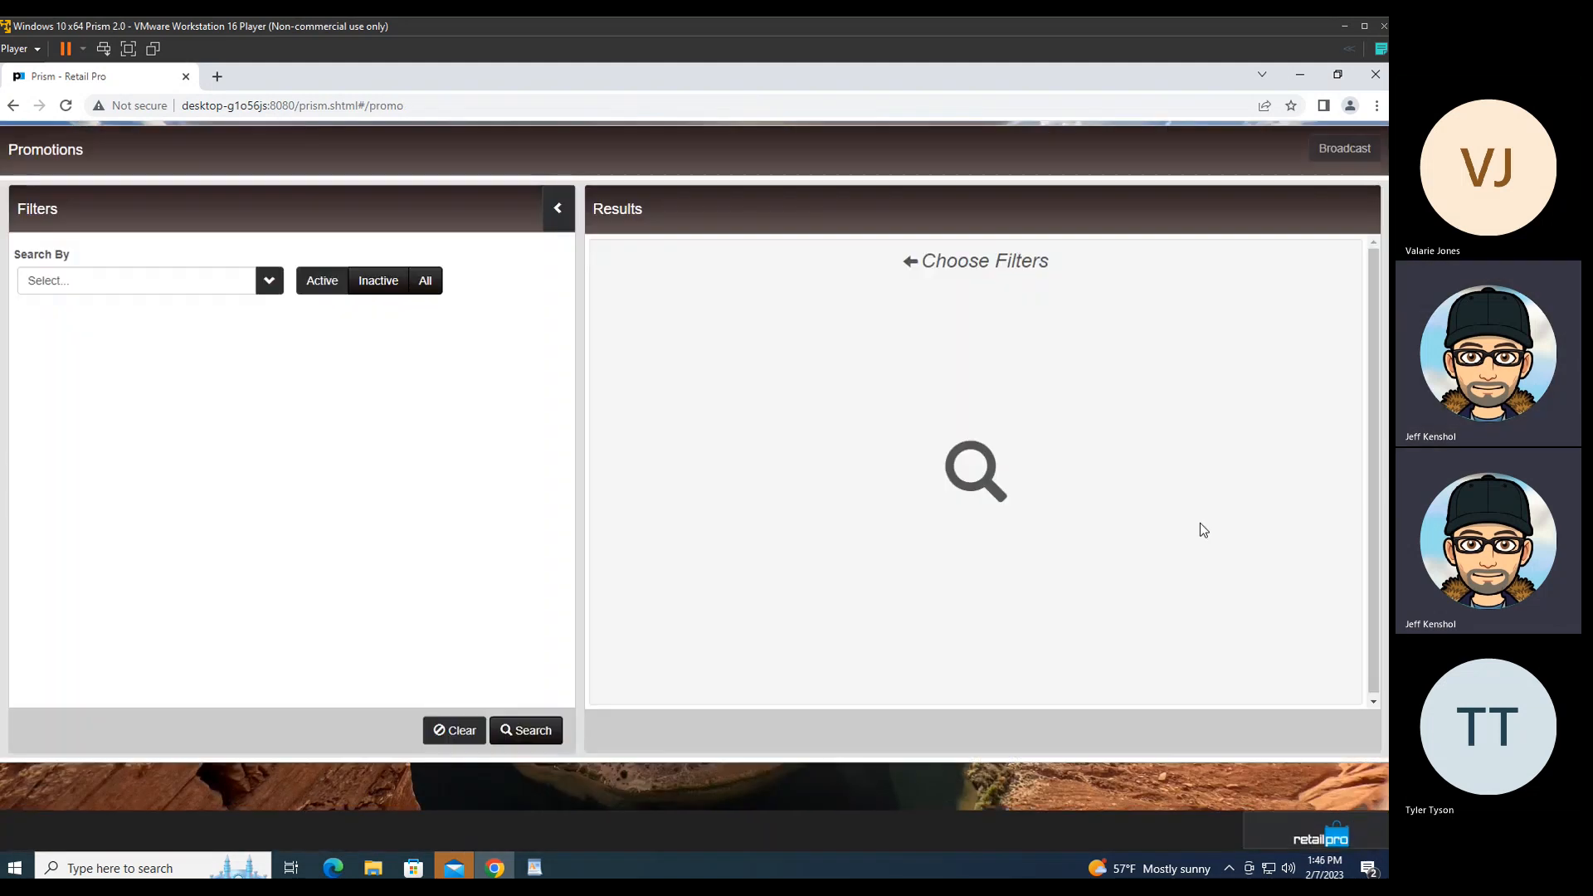
left_click(518, 733)
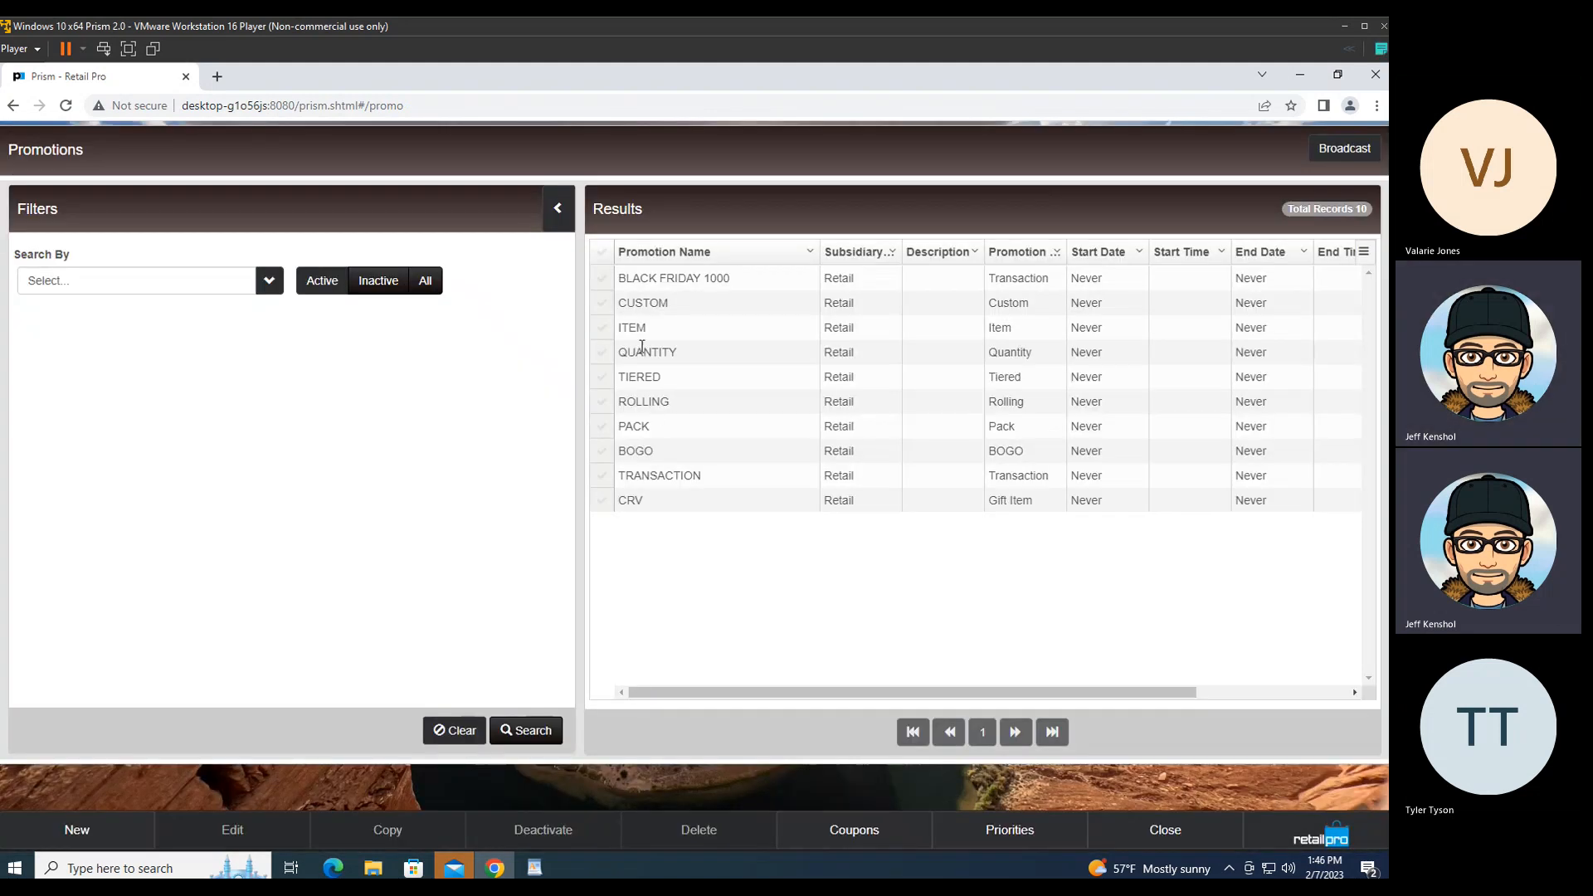
left_click(601, 303)
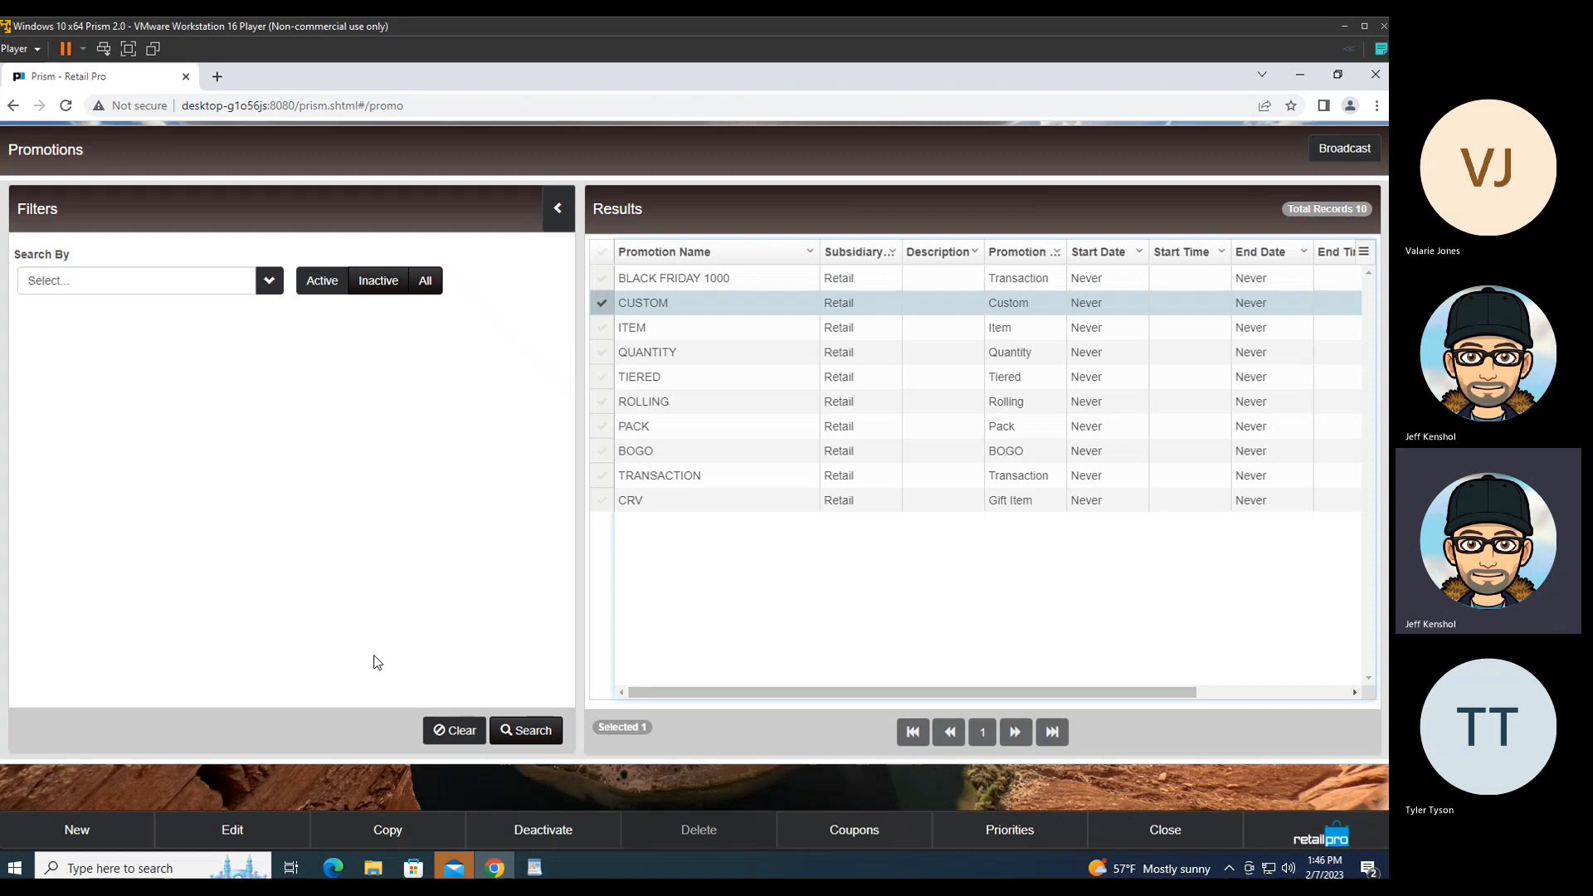
left_click(259, 825)
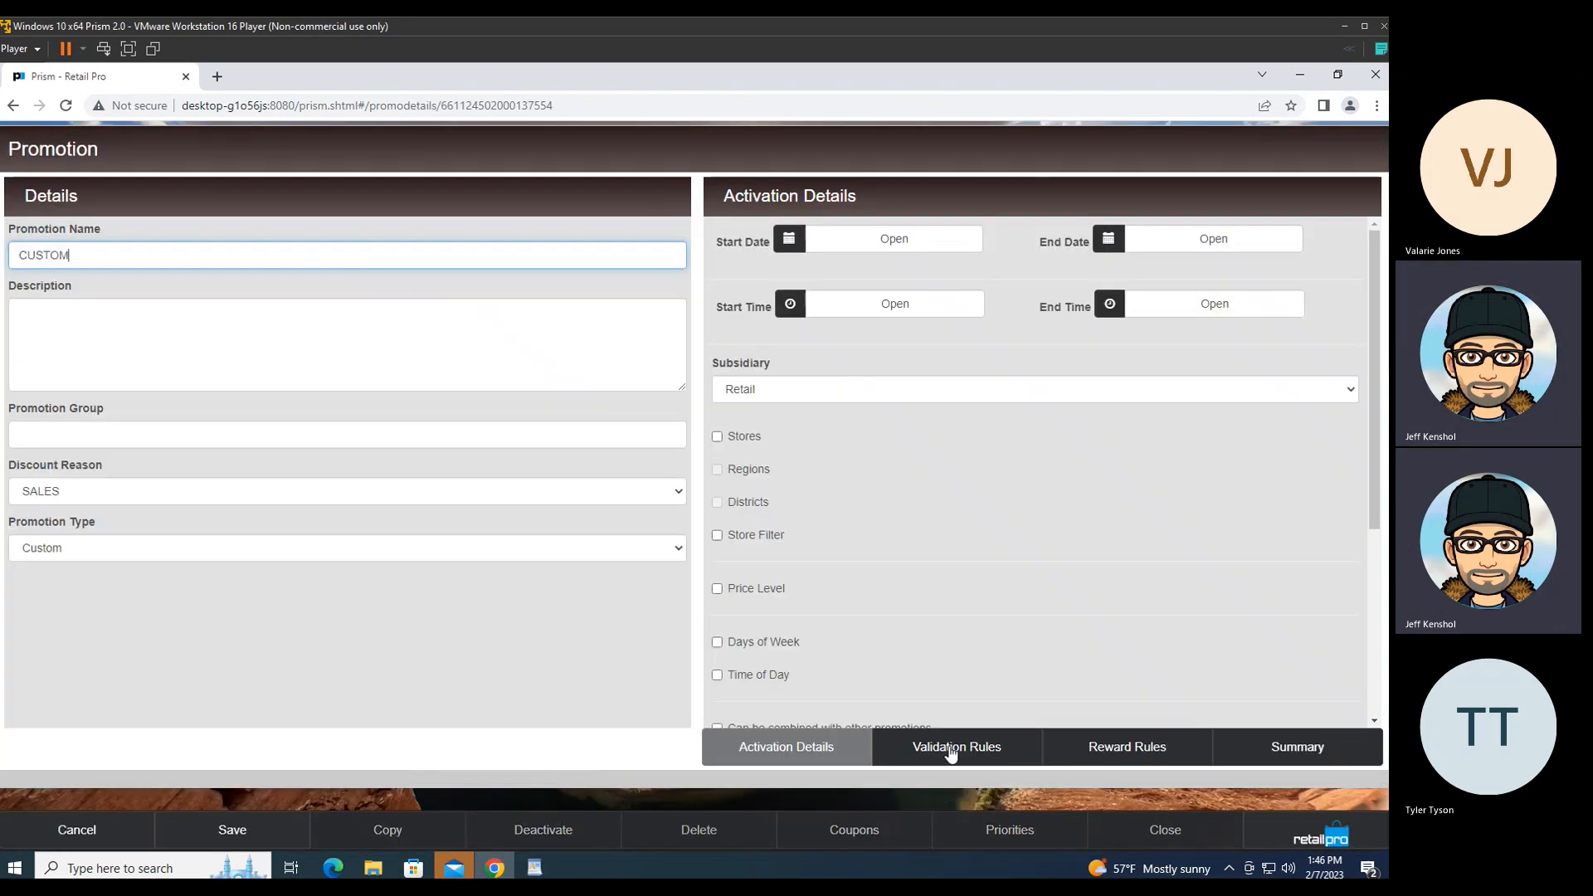
Step: Remove all conditions from the item filter in the promotion's Sale Items validation rule
left_click(952, 751)
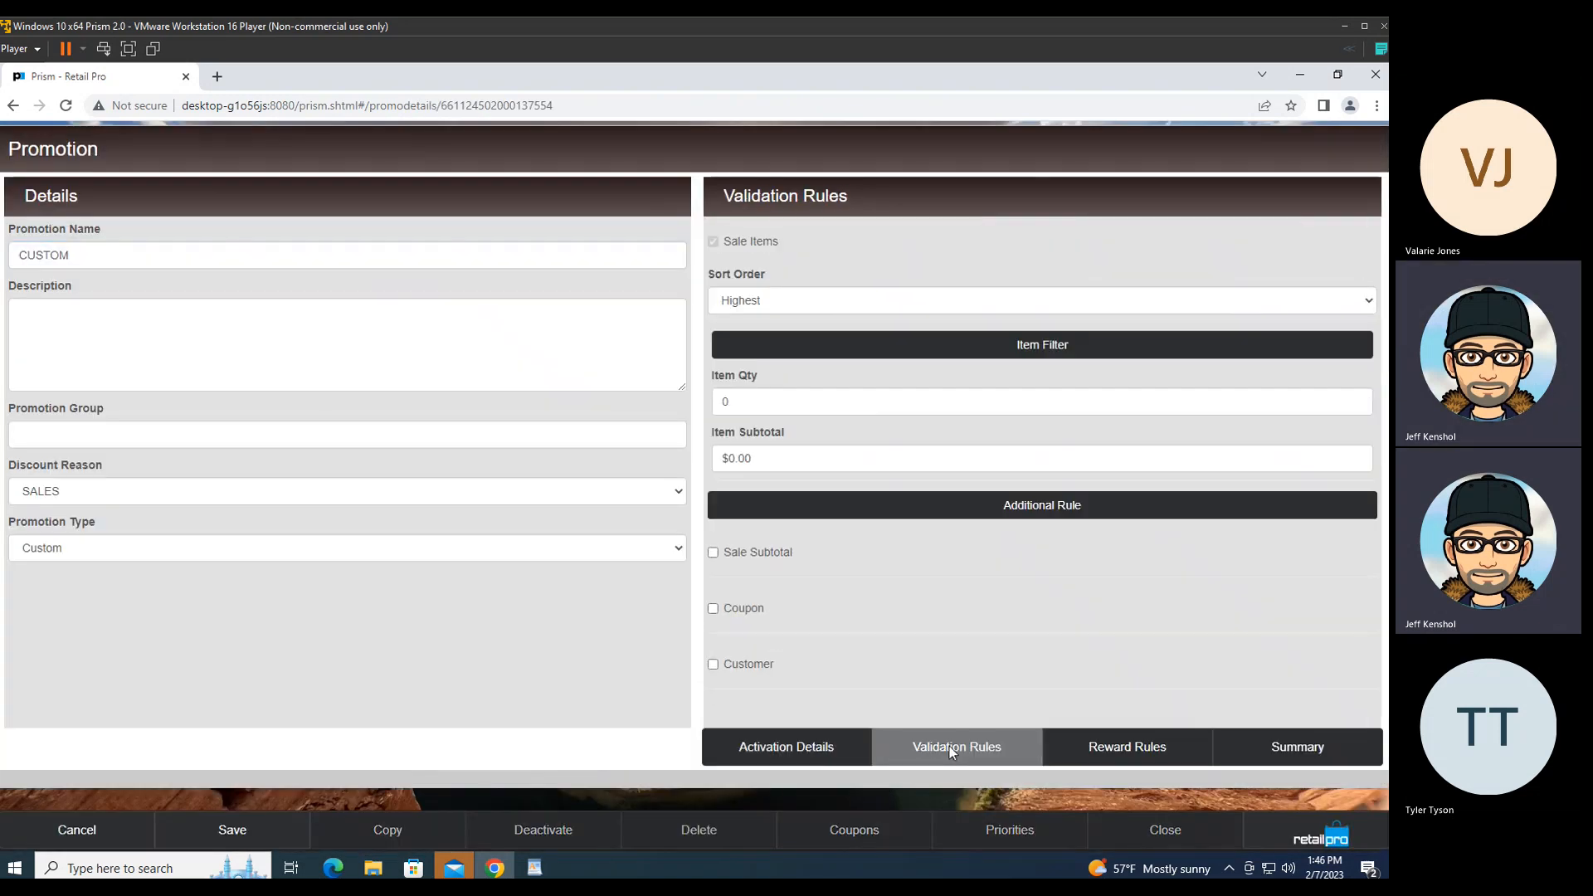
left_click(958, 352)
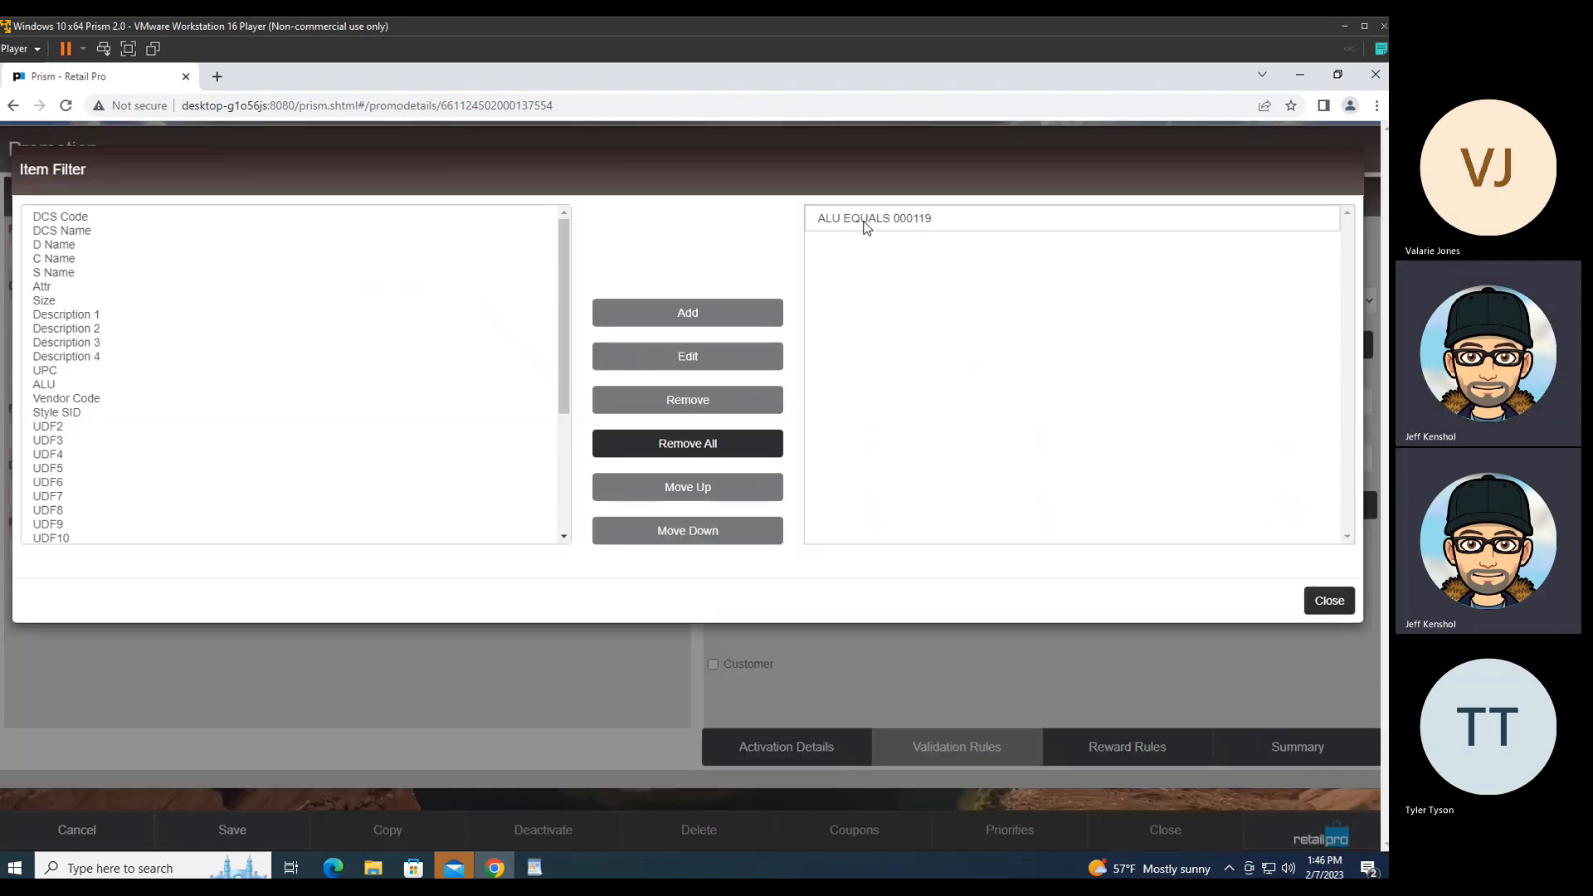
left_click_drag(875, 227, 860, 227)
left_click(705, 444)
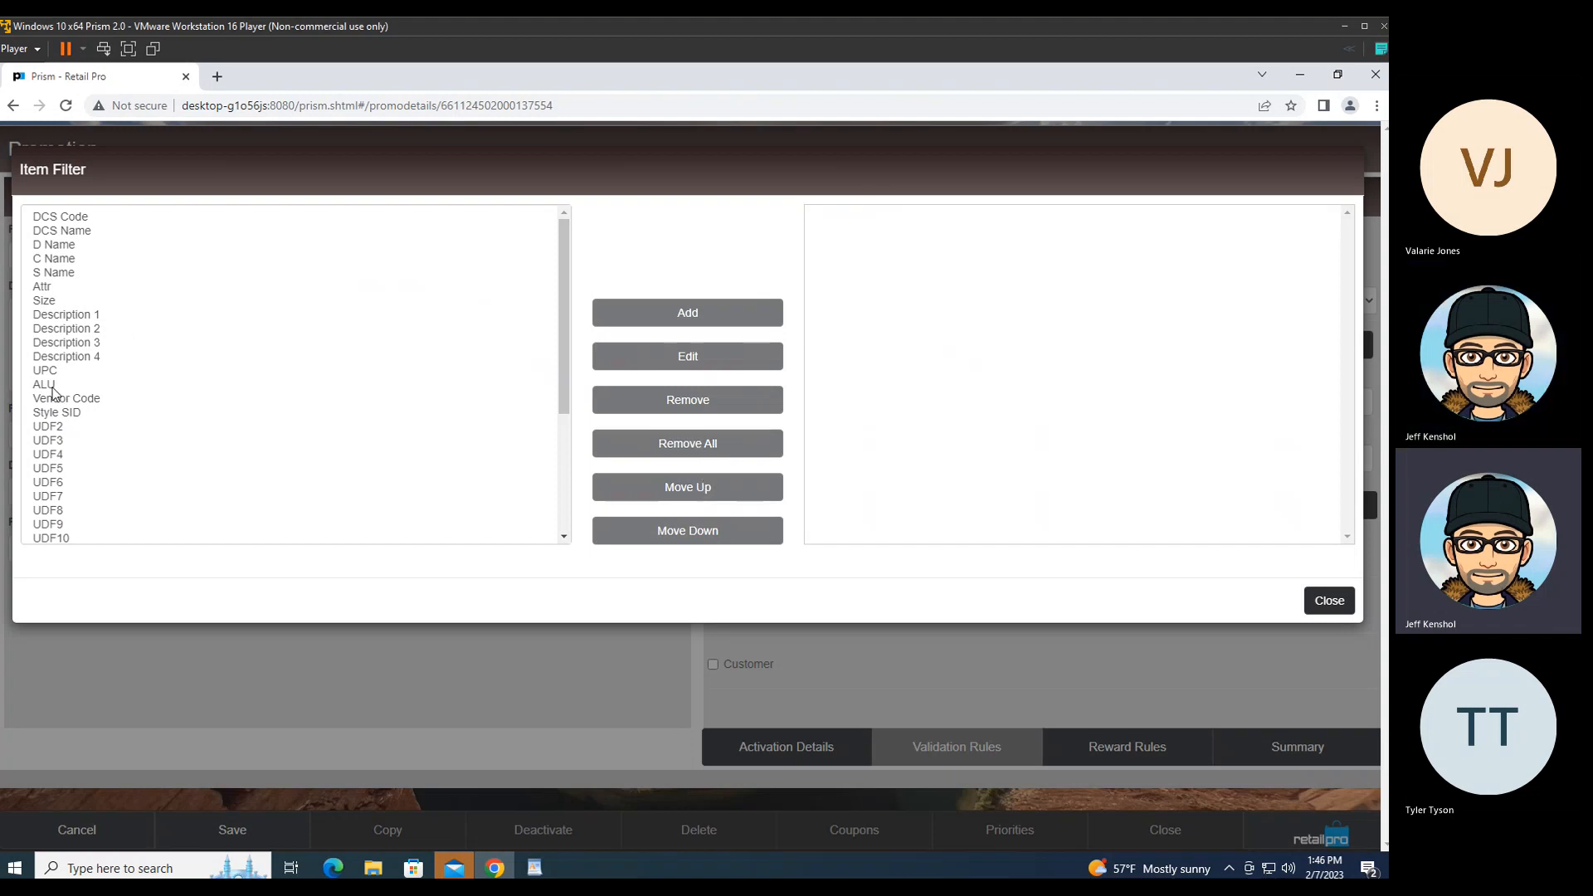
Step: Add an item filter condition where DCS Code equals MENTOP
left_click(57, 216)
left_click(703, 313)
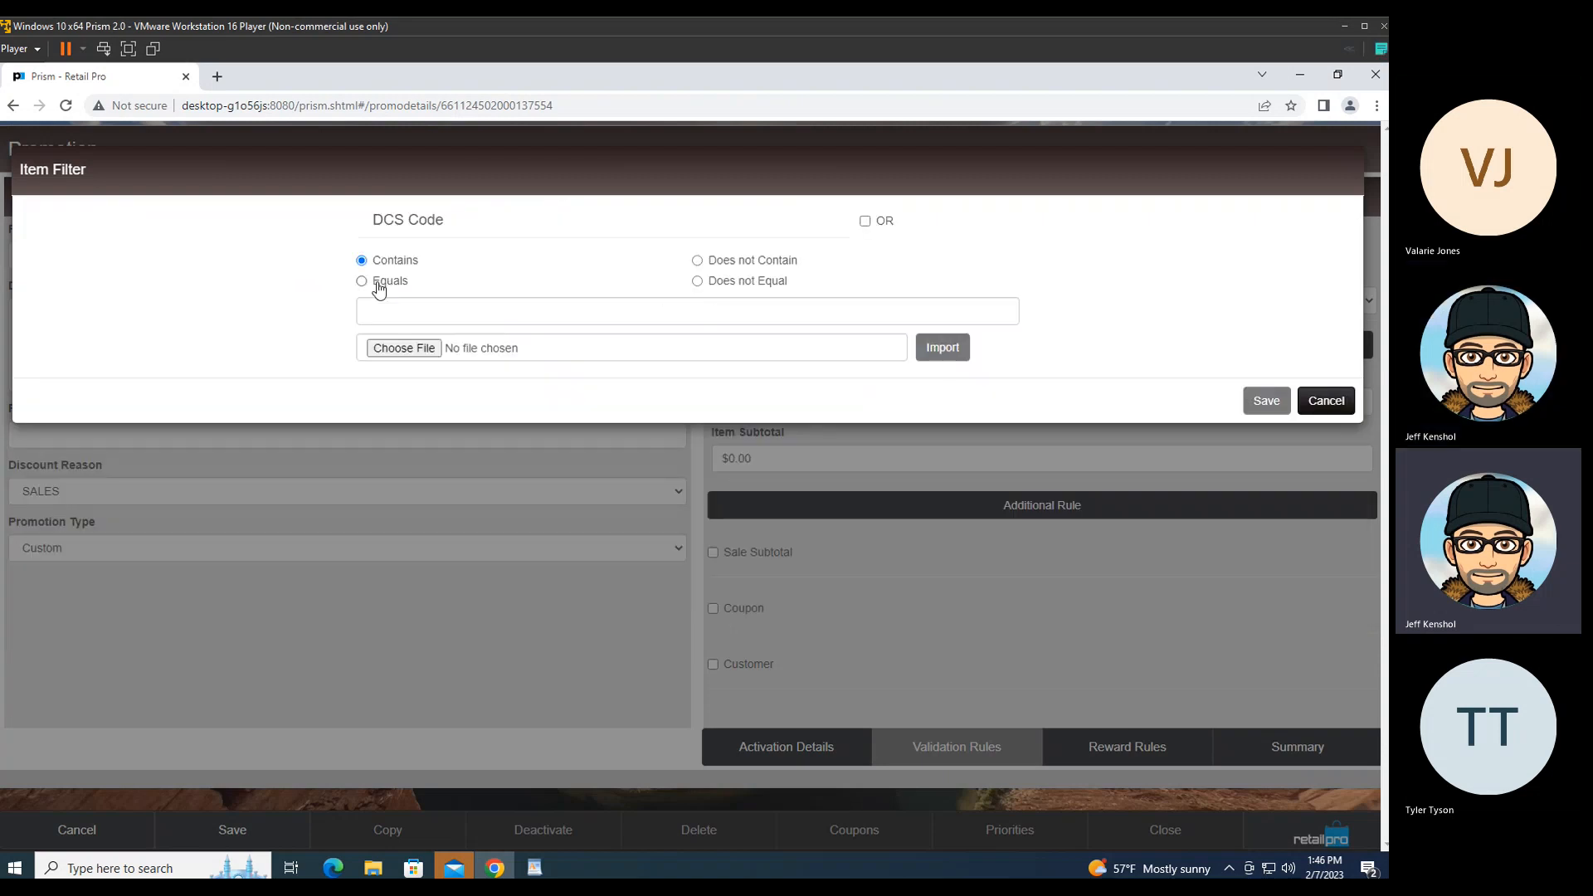
left_click(378, 283)
left_click(386, 313)
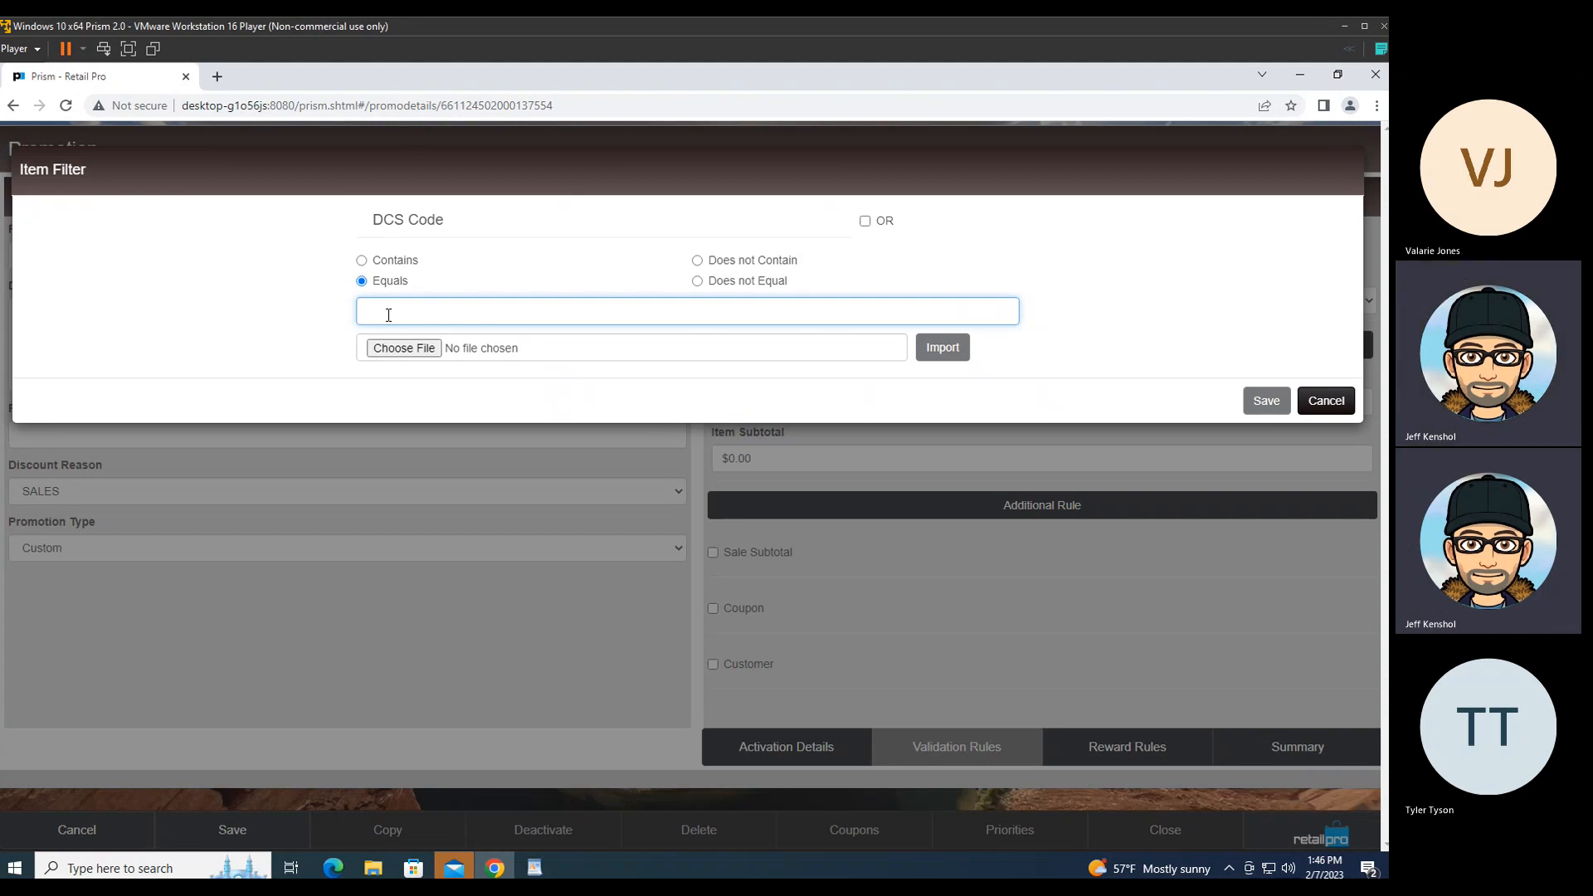
type("ME")
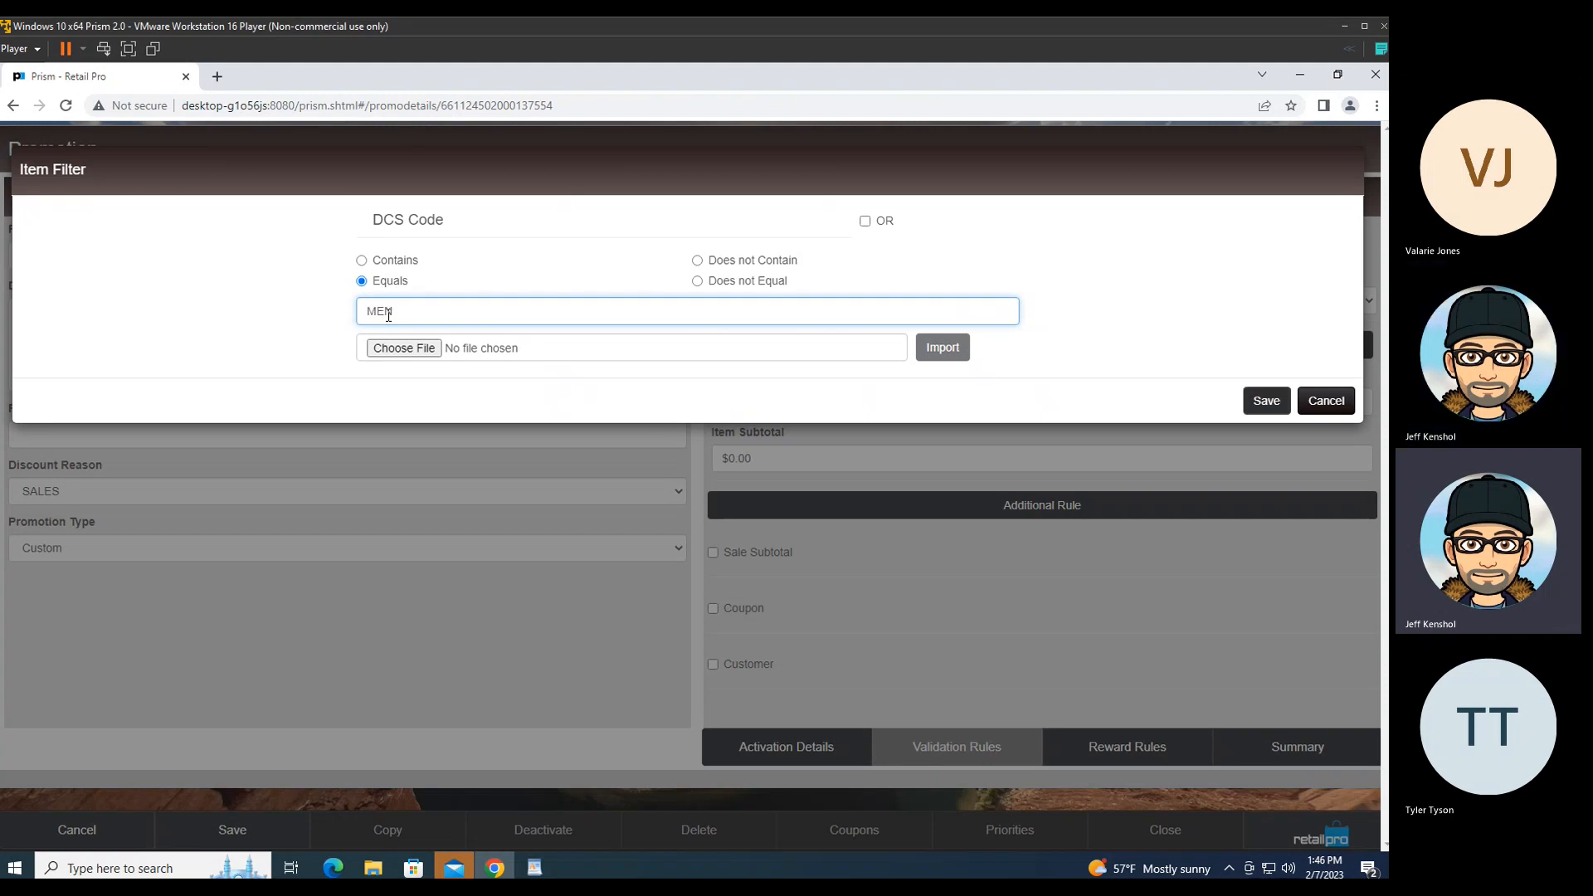
type("NTOP")
left_click(1265, 401)
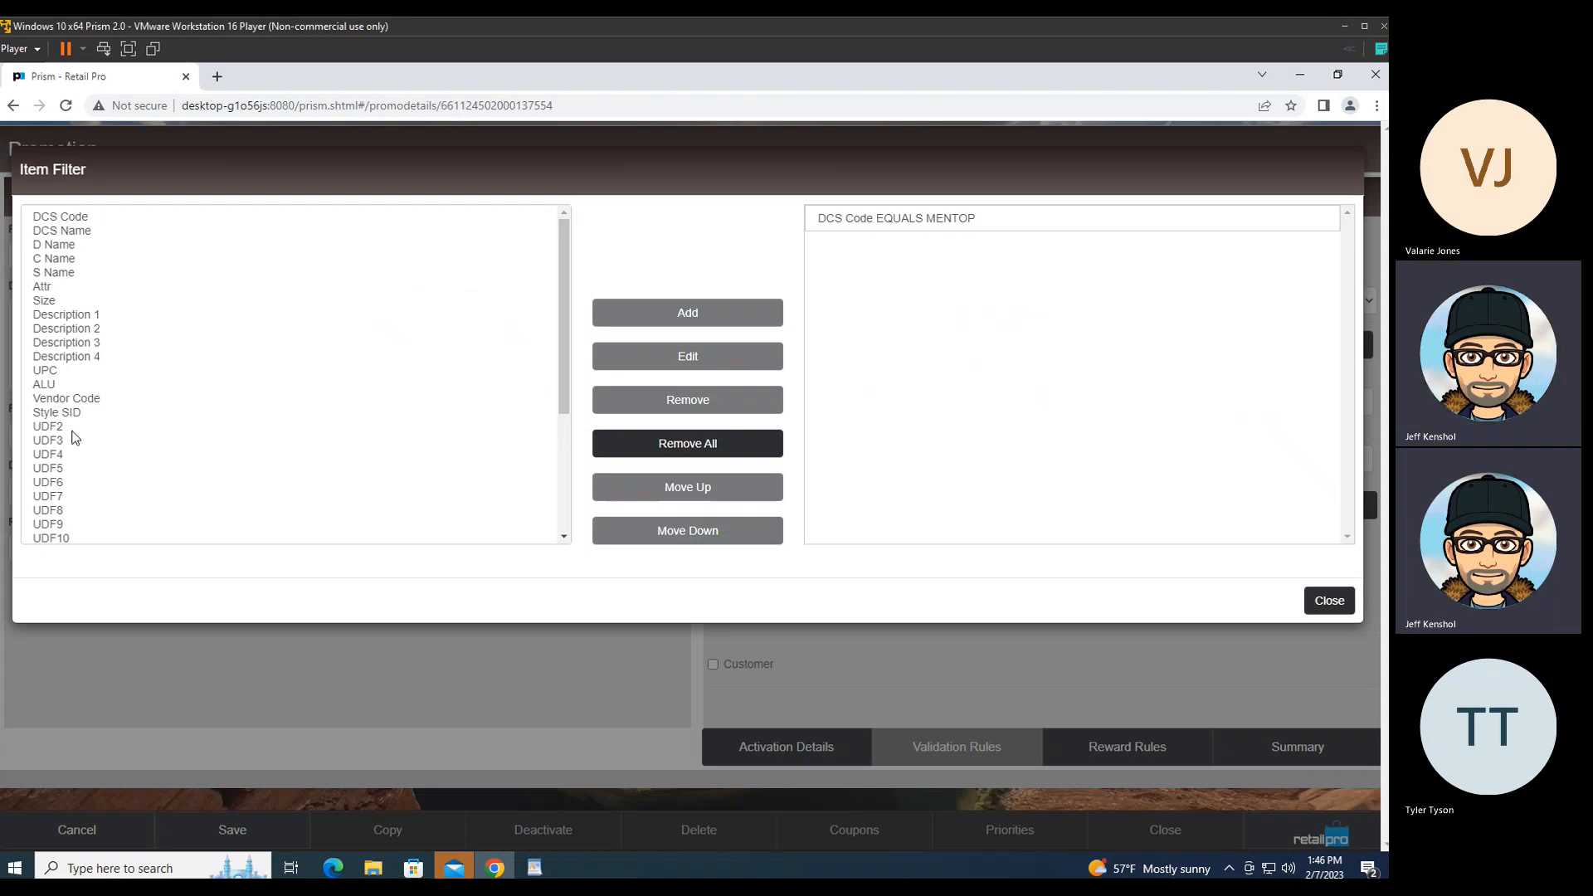
Step: Add a second item filter condition where Vendor Code equals NIKE
left_click(68, 403)
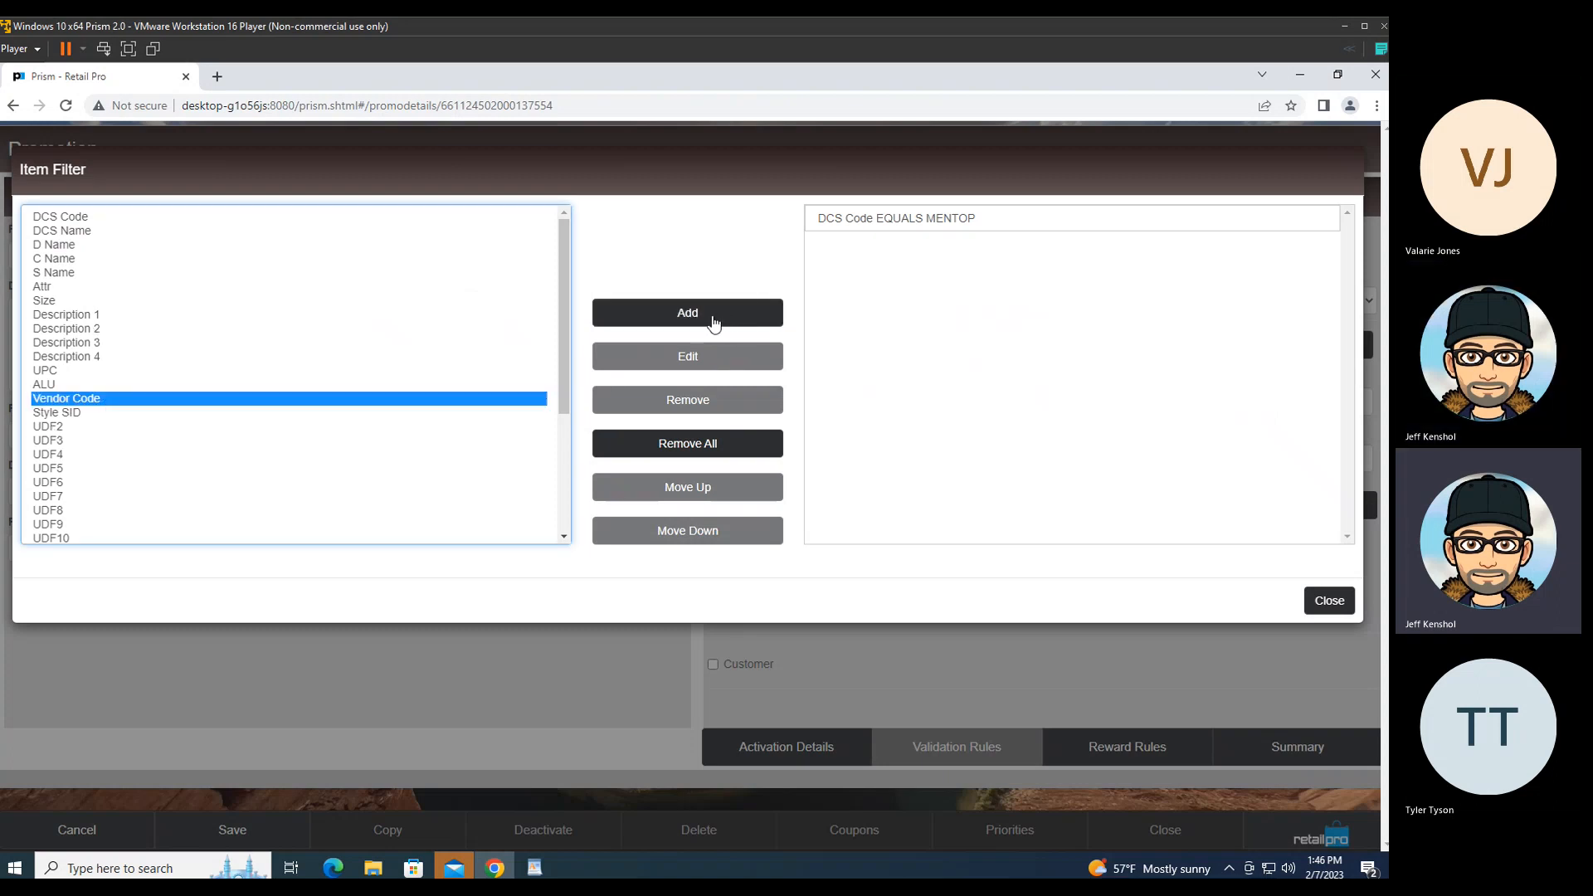
left_click(711, 322)
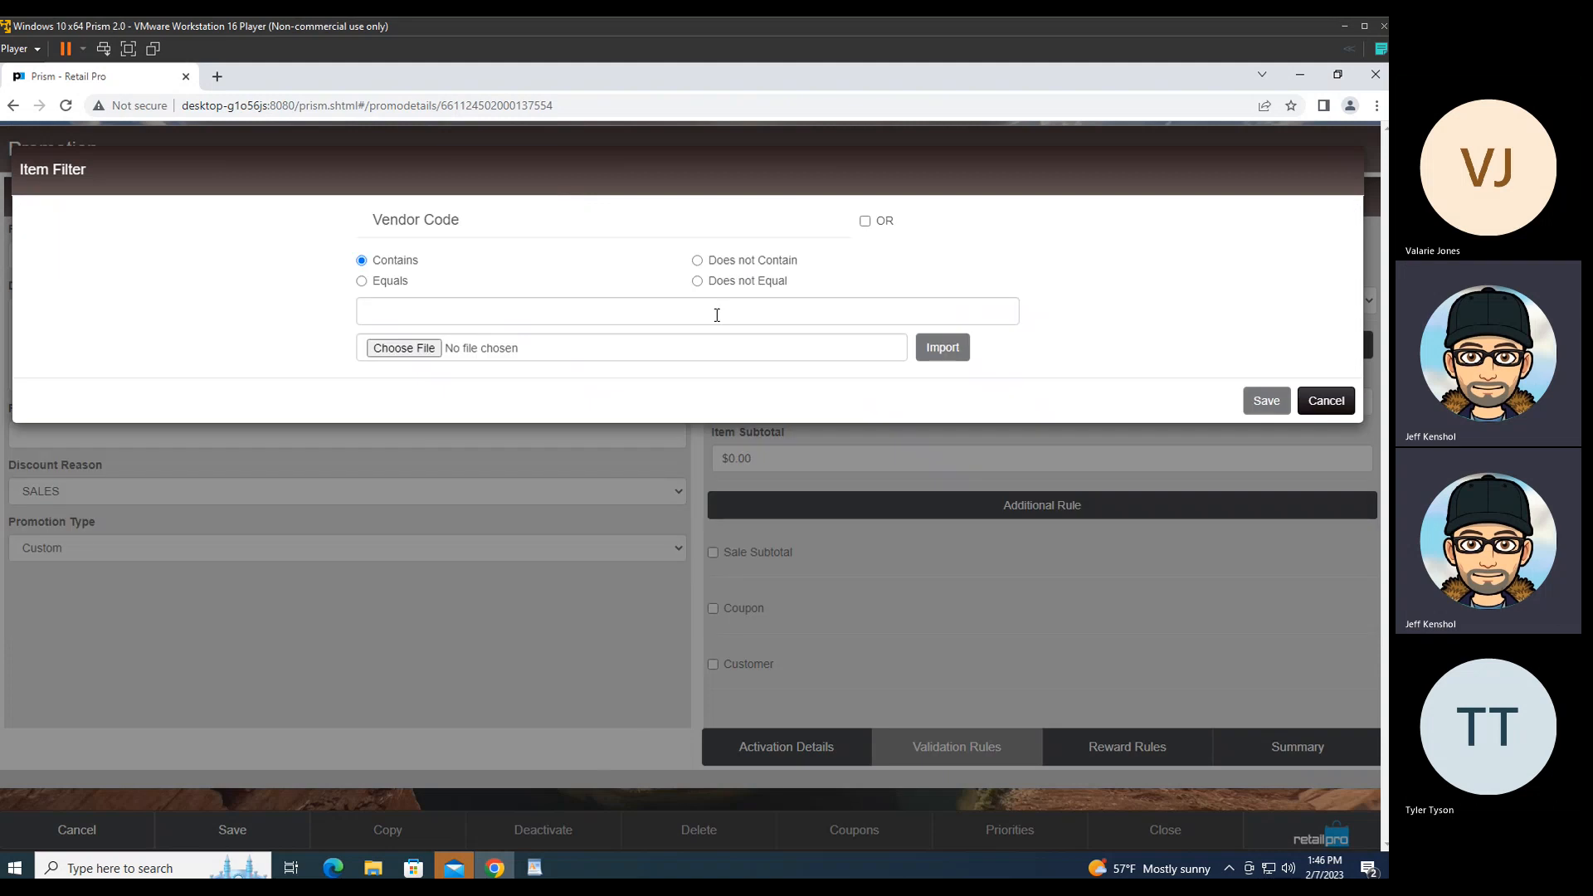
left_click(419, 315)
left_click(390, 282)
left_click(391, 314)
type("NIKE")
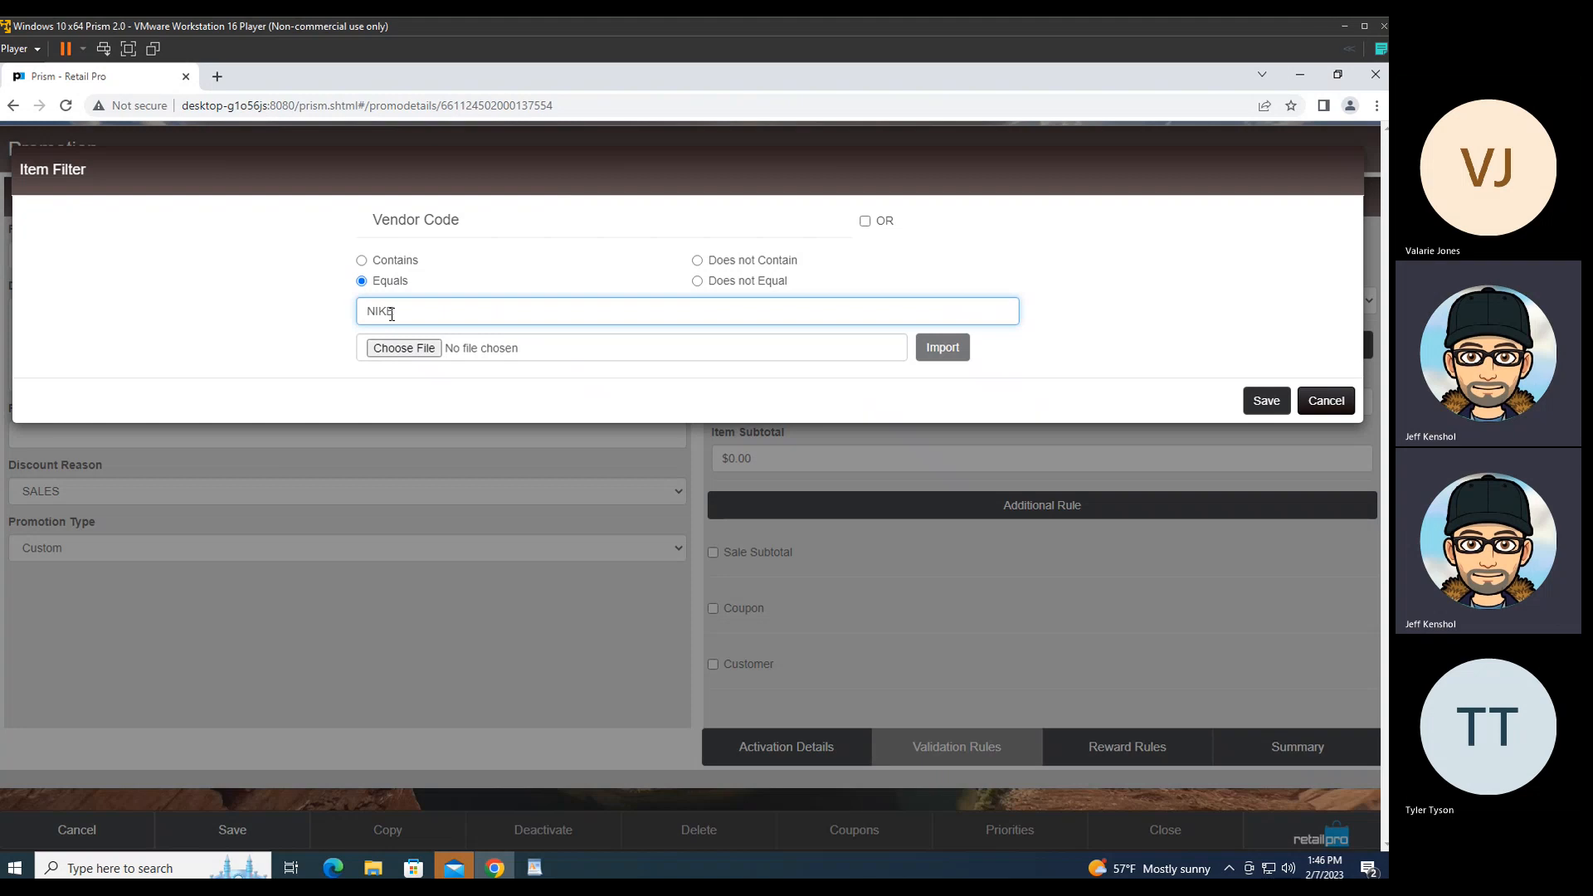
left_click(1260, 406)
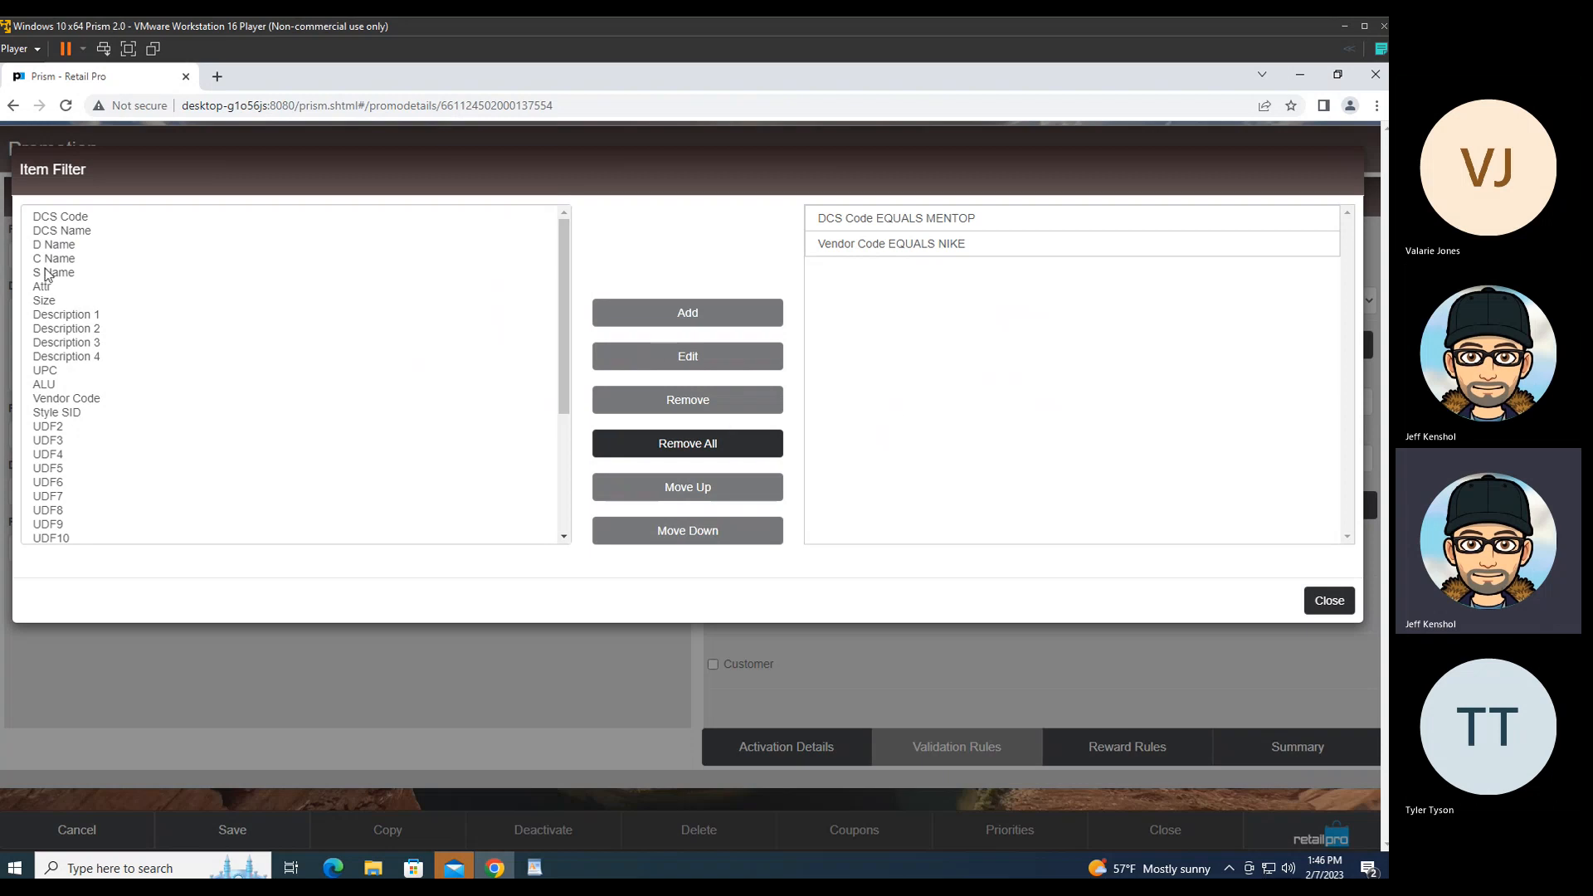
Step: Add a third item filter condition where DCS Code equals WMNTOP
left_click(43, 218)
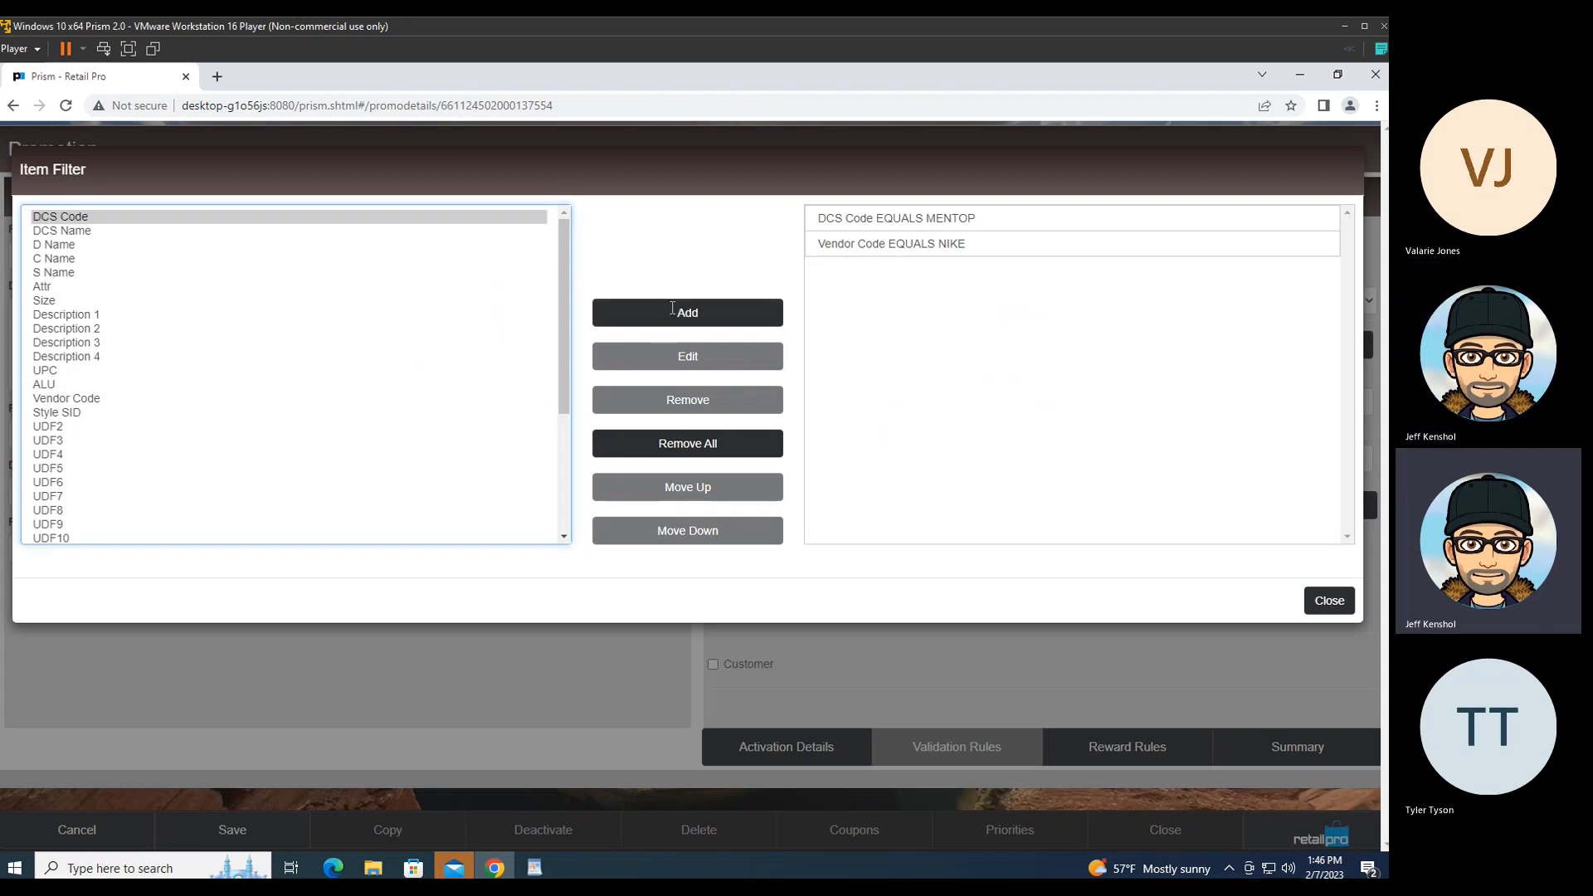
left_click(671, 314)
left_click(386, 282)
left_click(382, 312)
type("WMN")
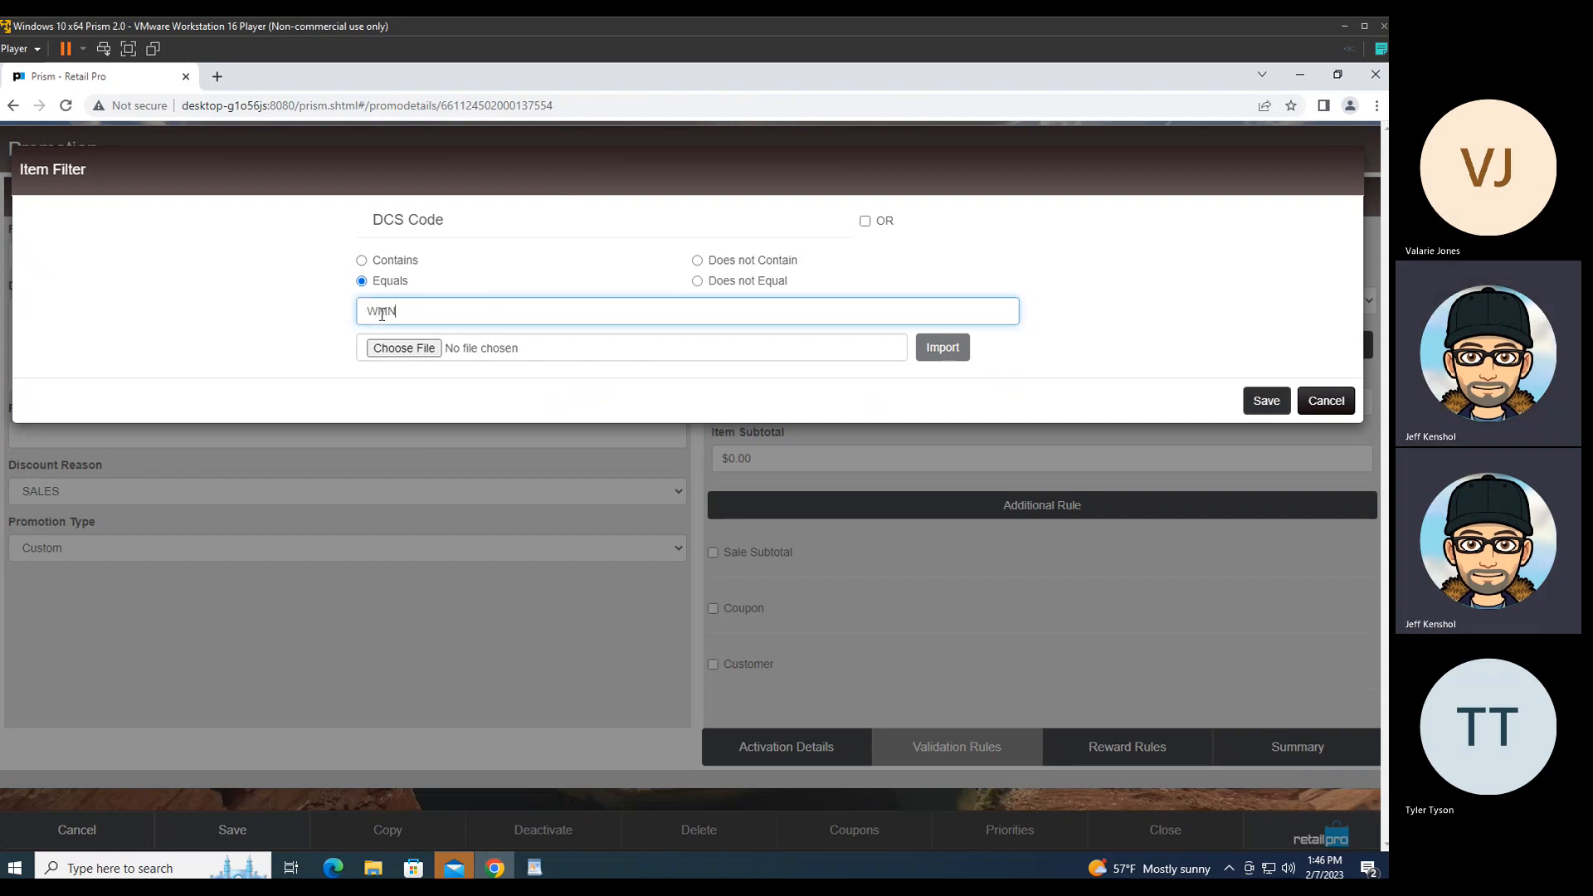
type("TOP")
left_click(1266, 401)
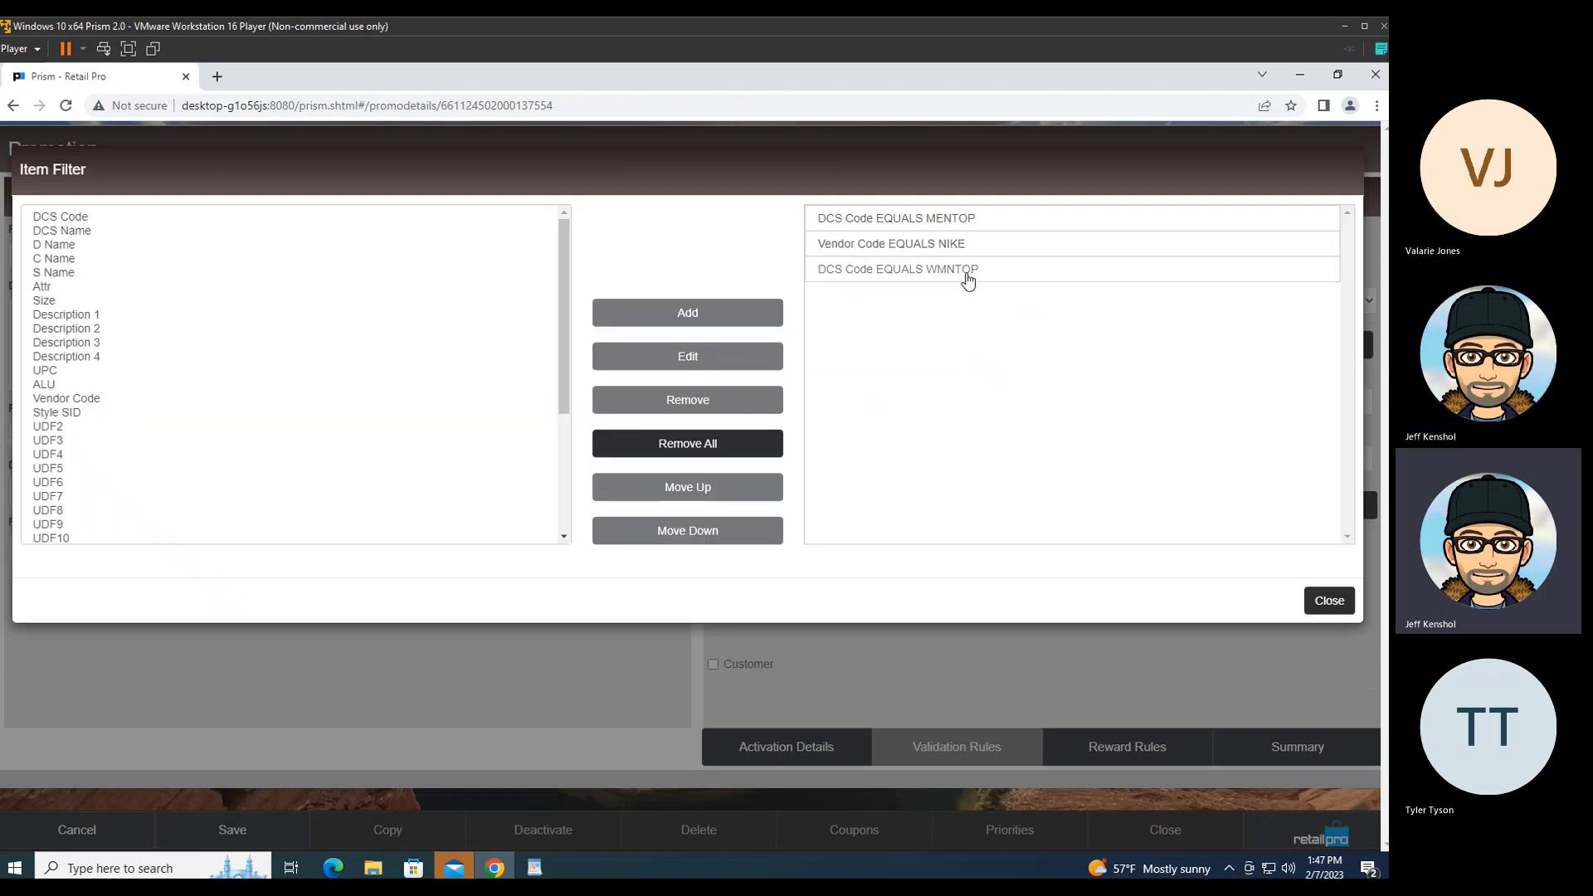
Step: Edit the DCS Code WMNTOP condition so that it is joined to the preceding conditions with OR
left_click(894, 275)
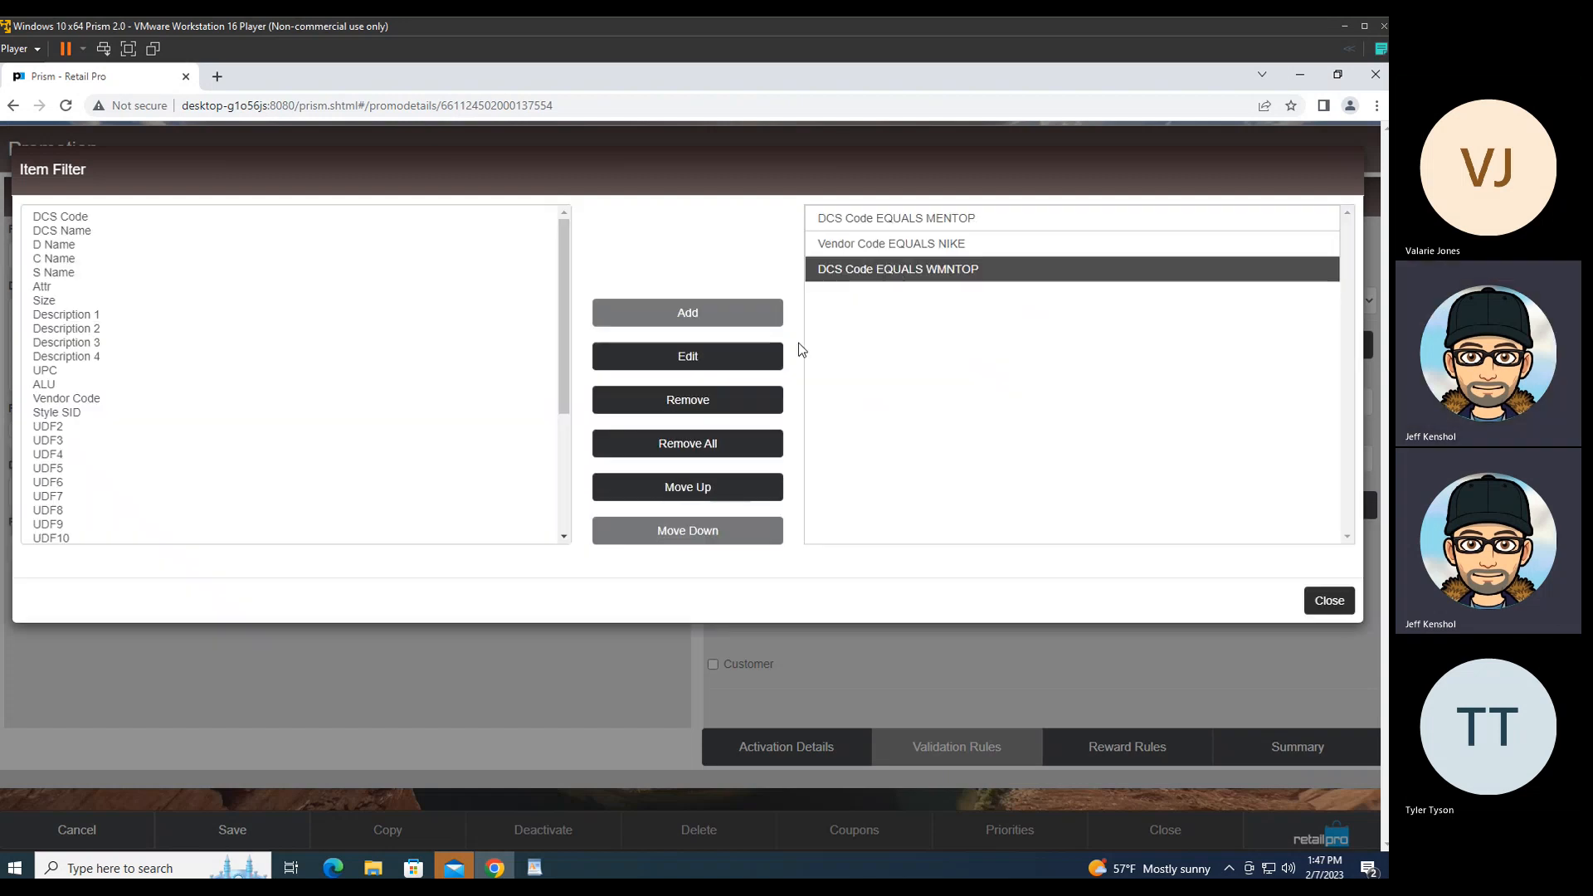
left_click(674, 359)
left_click(864, 221)
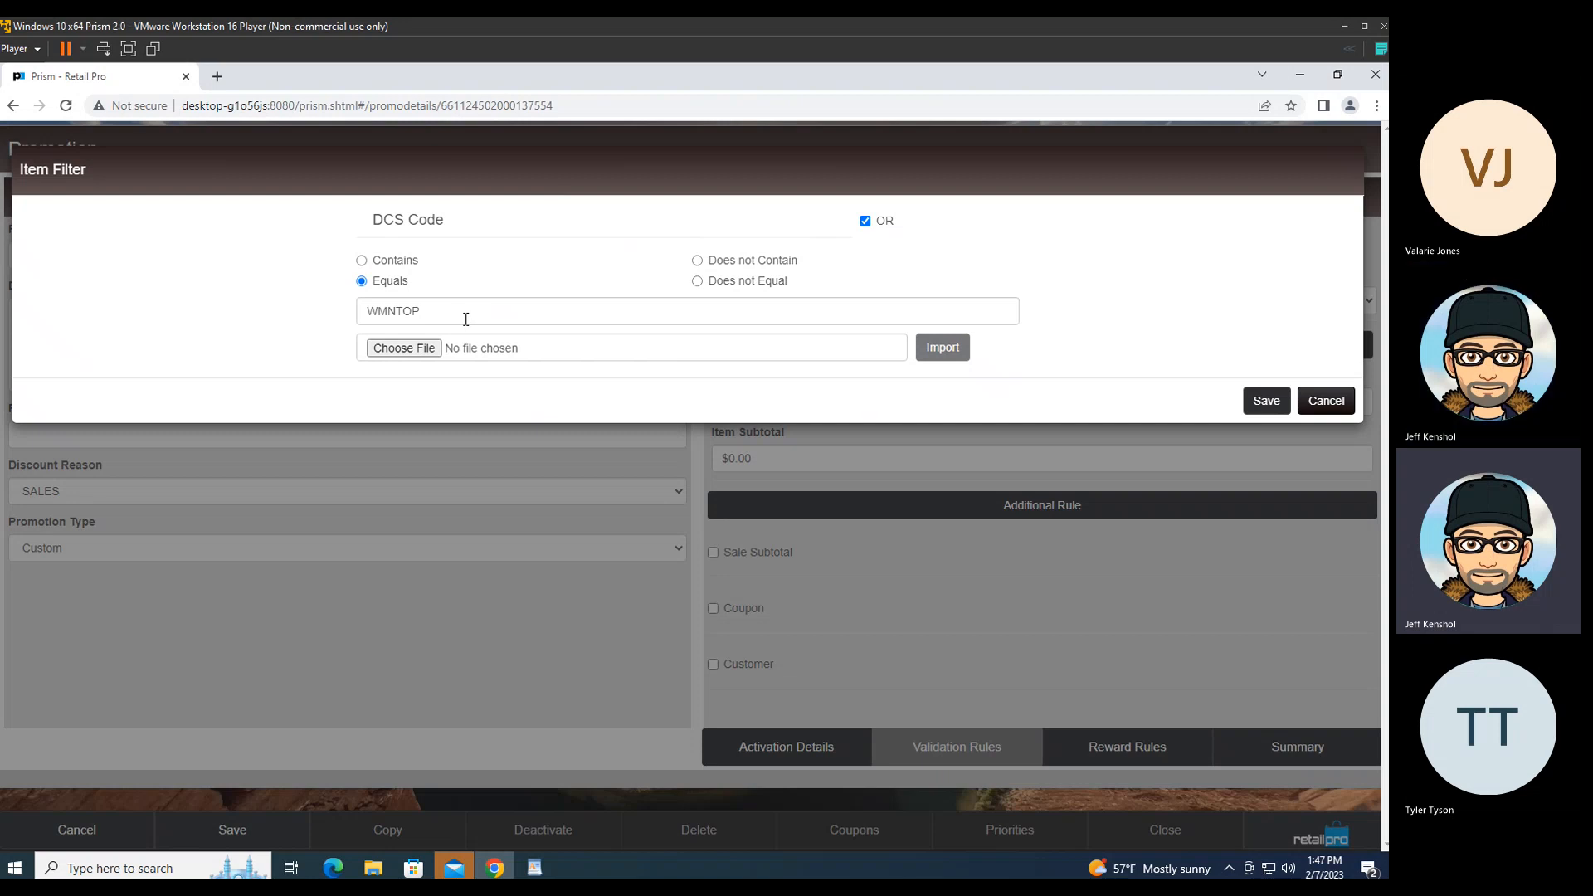
left_click(1266, 401)
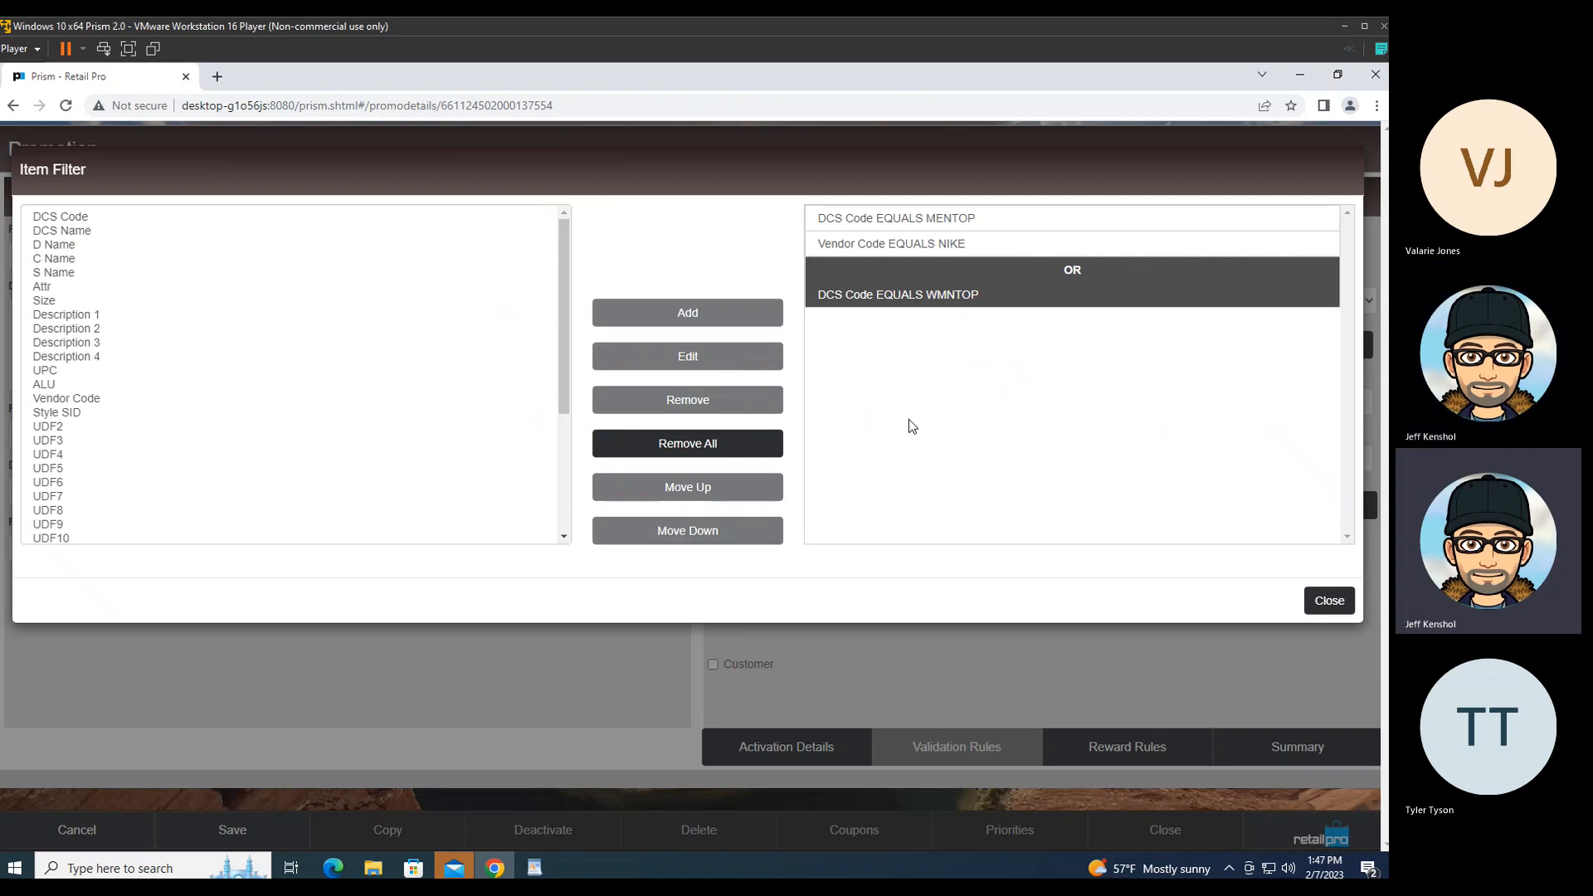
Step: Add an item filter condition where Vendor Code equals Nike after the WMNTOP condition
left_click(76, 399)
left_click(693, 319)
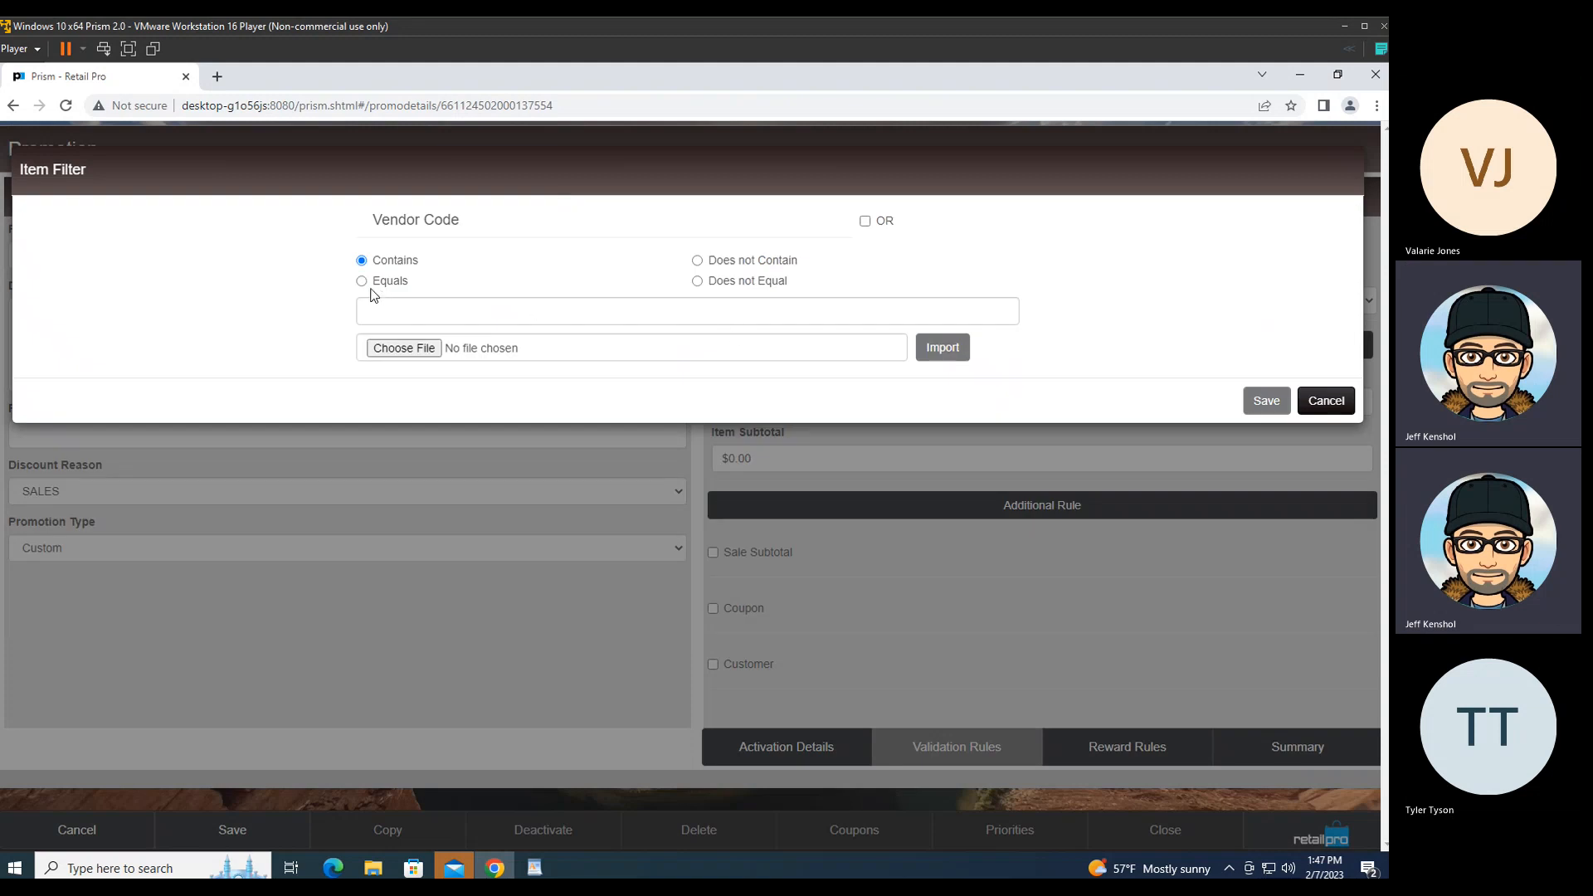
left_click(384, 313)
left_click(361, 282)
left_click(372, 319)
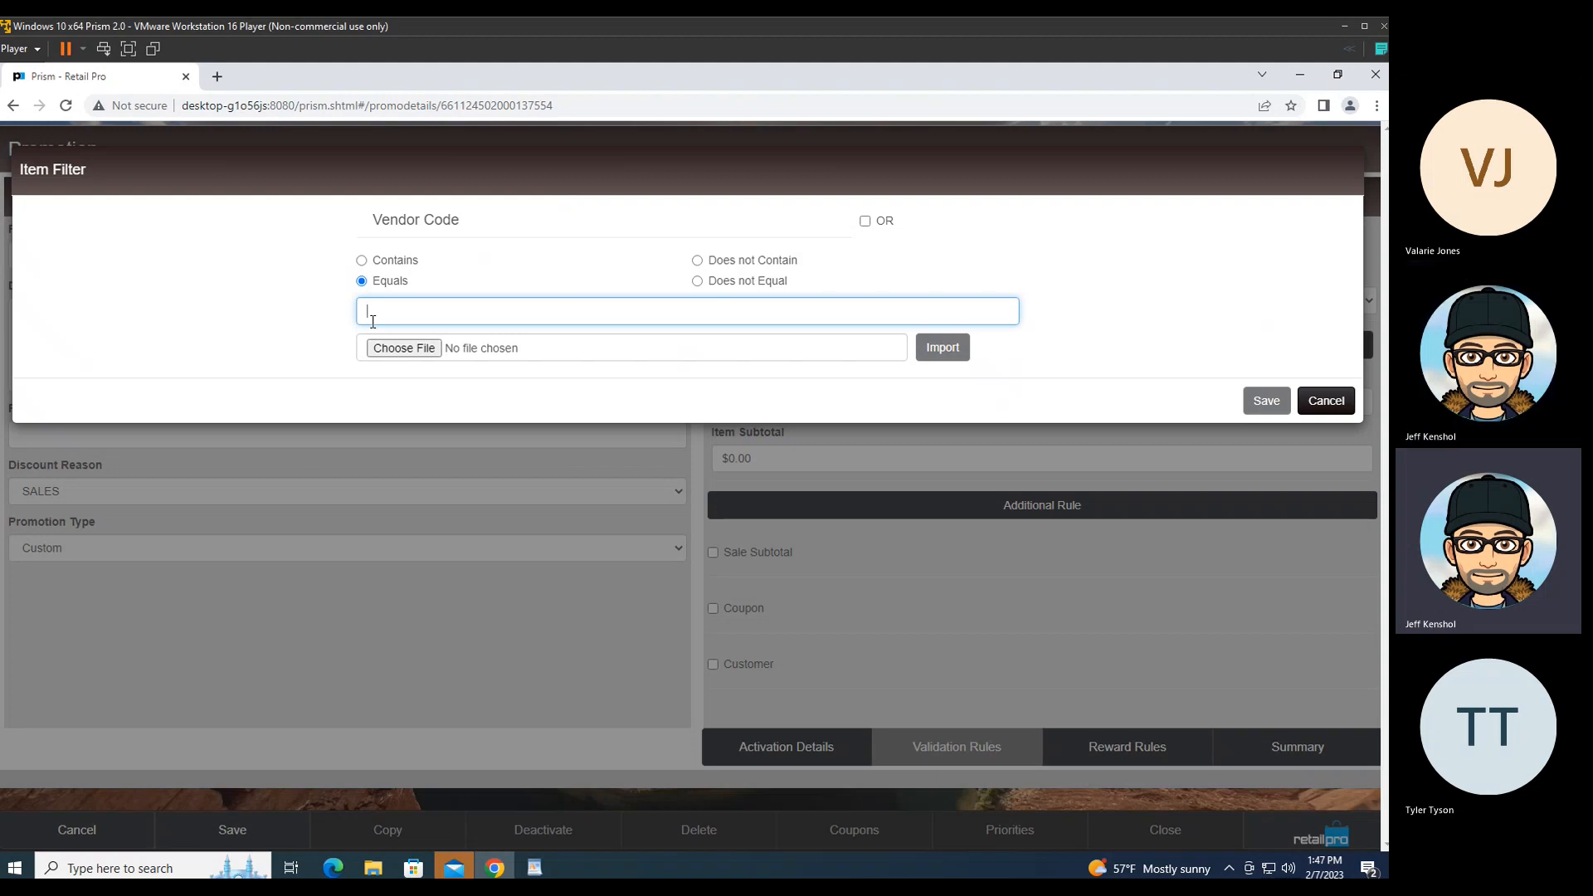
type("Nike")
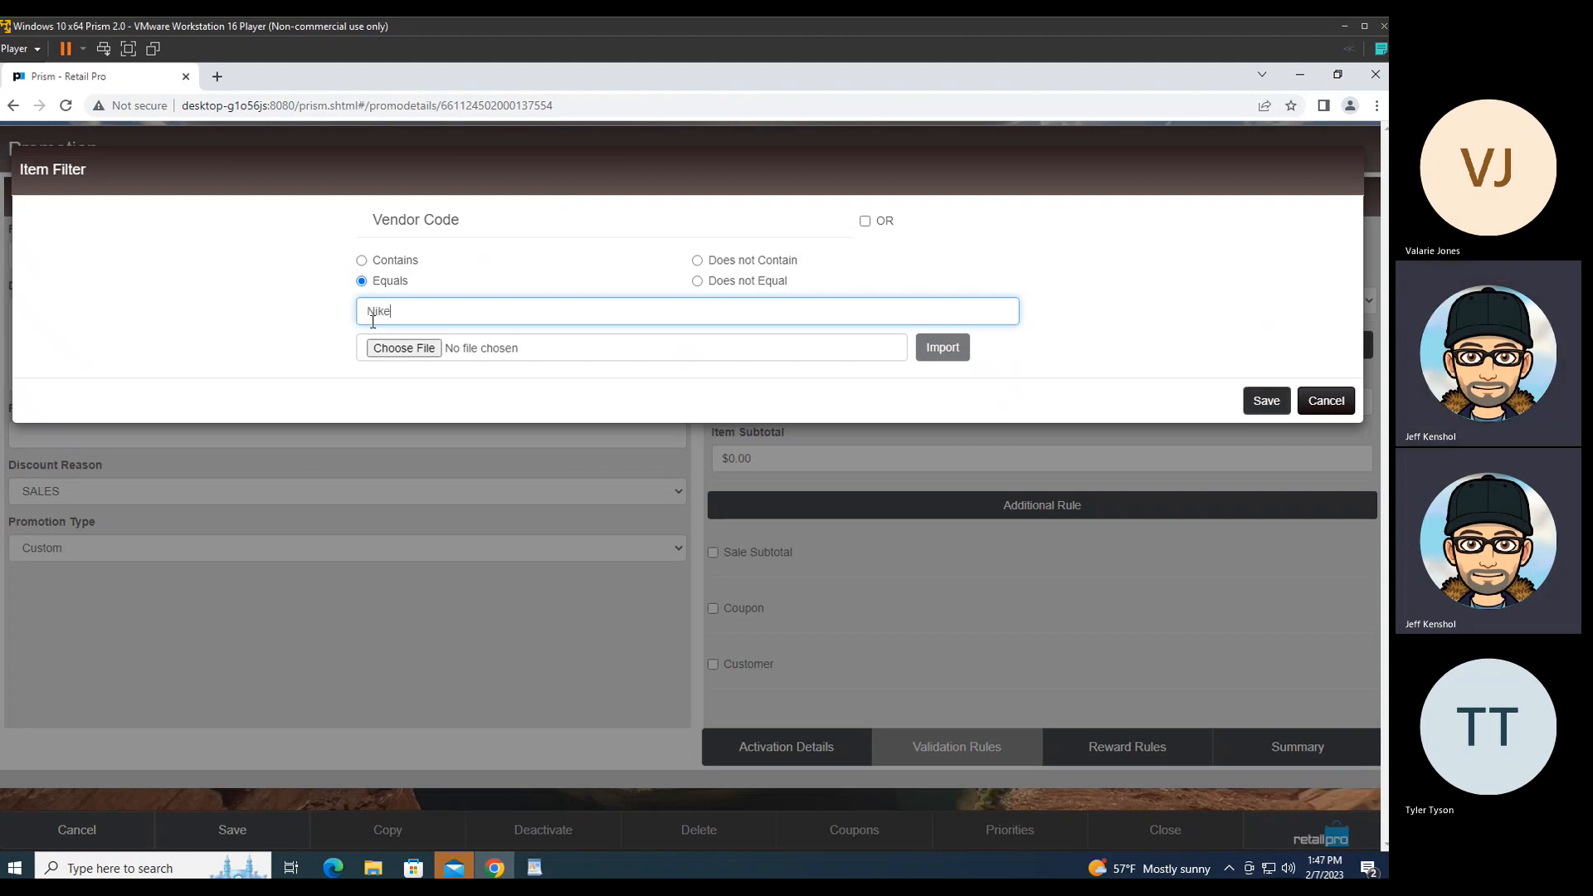
left_click(1267, 401)
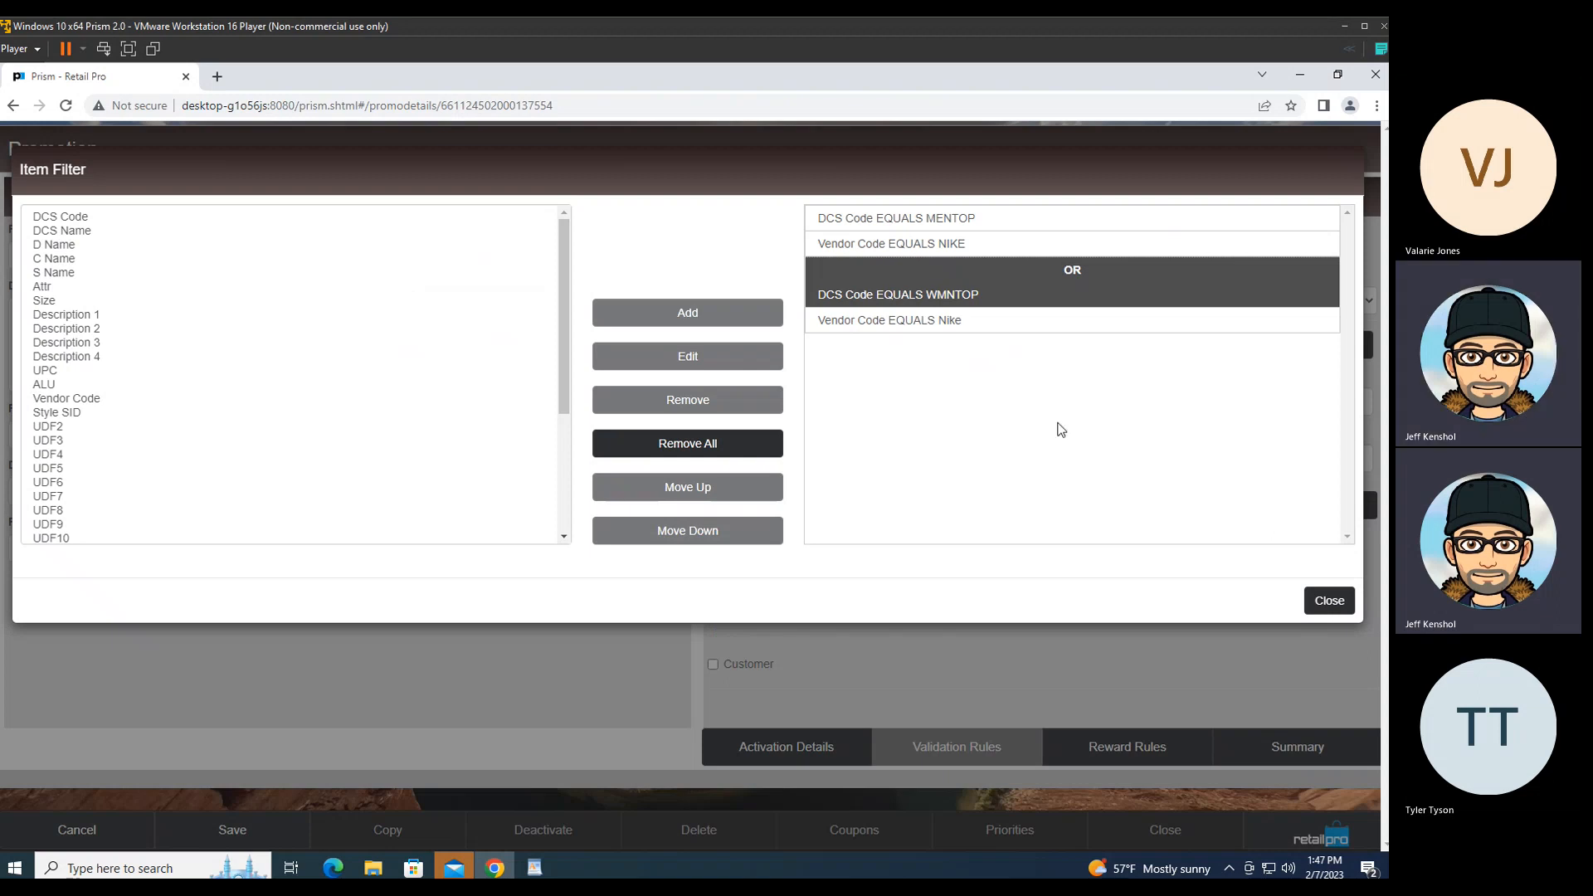
Step: Go through the four filter conditions, close the item filter, and save and close the CUSTOM promotion
left_click(878, 219)
left_click(874, 246)
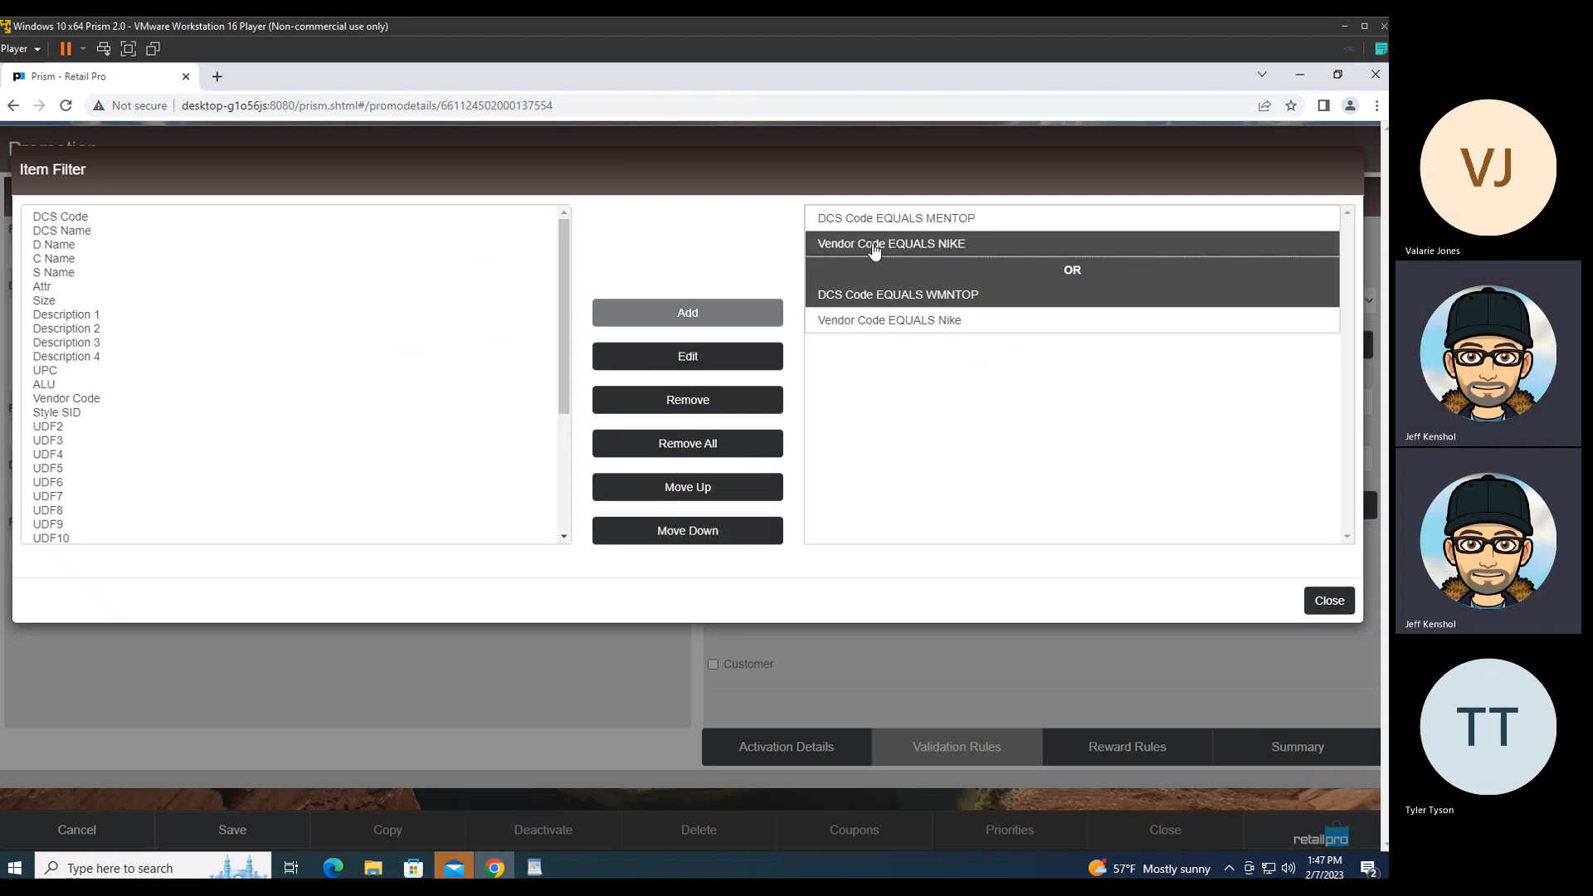
left_click(895, 299)
left_click(893, 323)
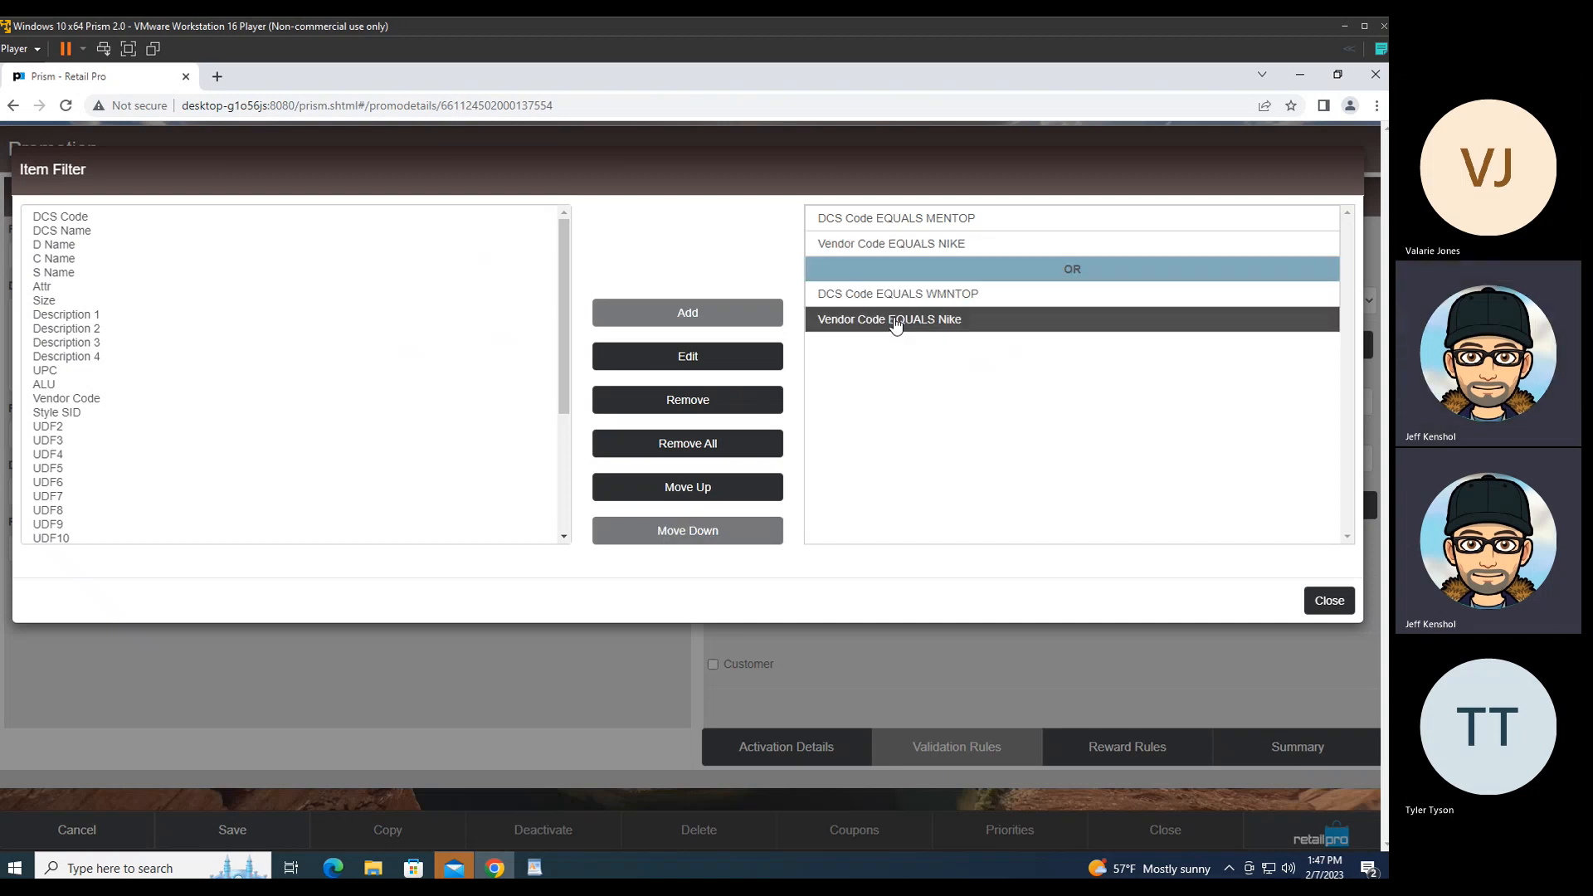
left_click(1326, 601)
left_click(235, 829)
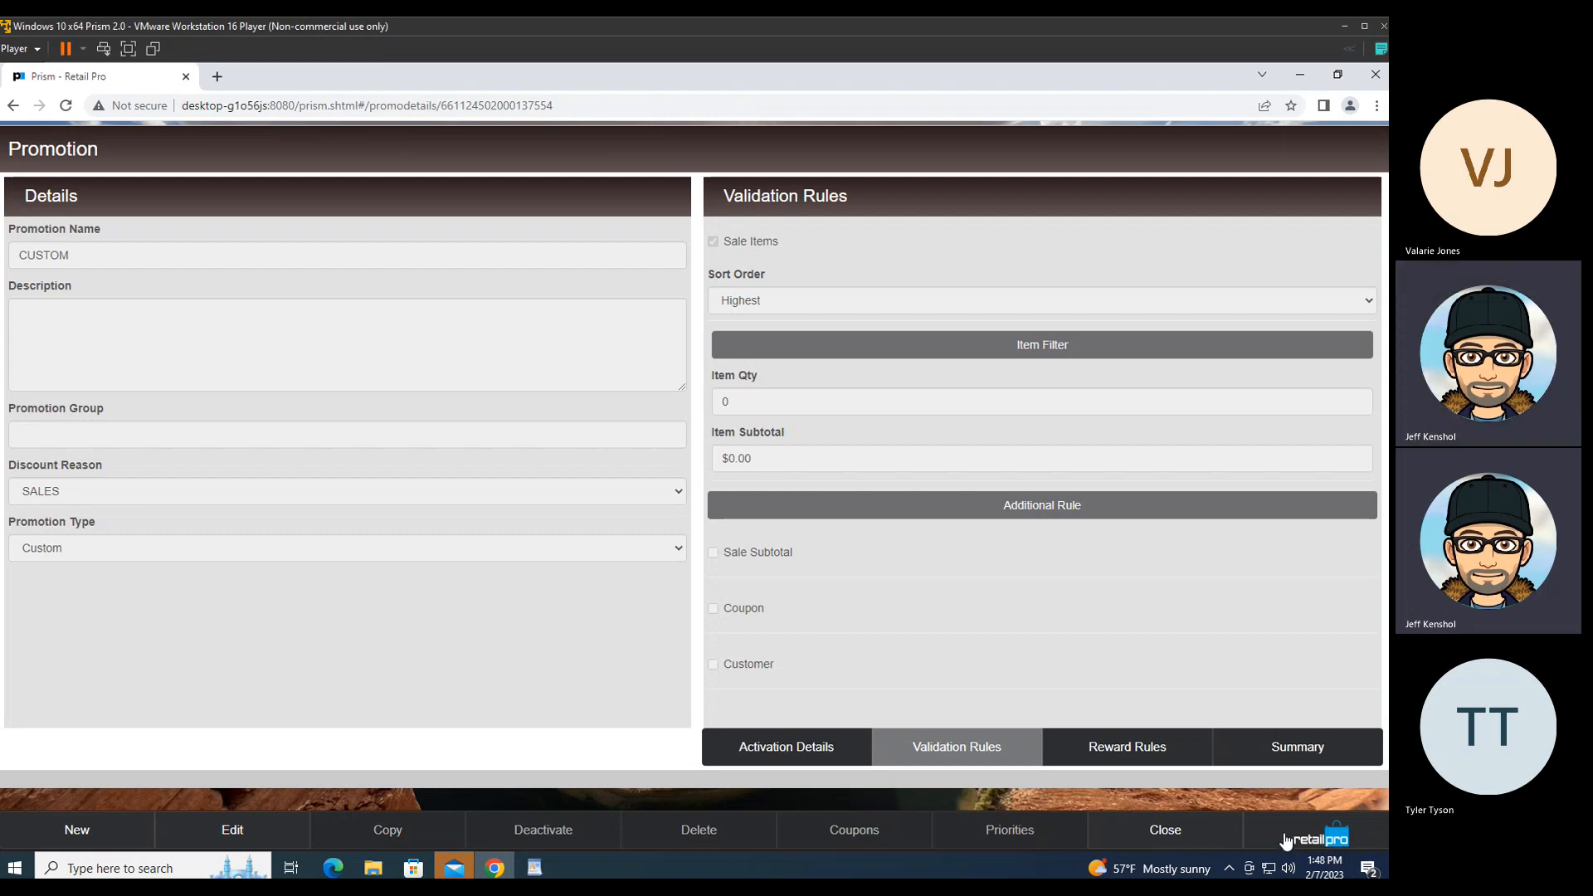
left_click(1197, 830)
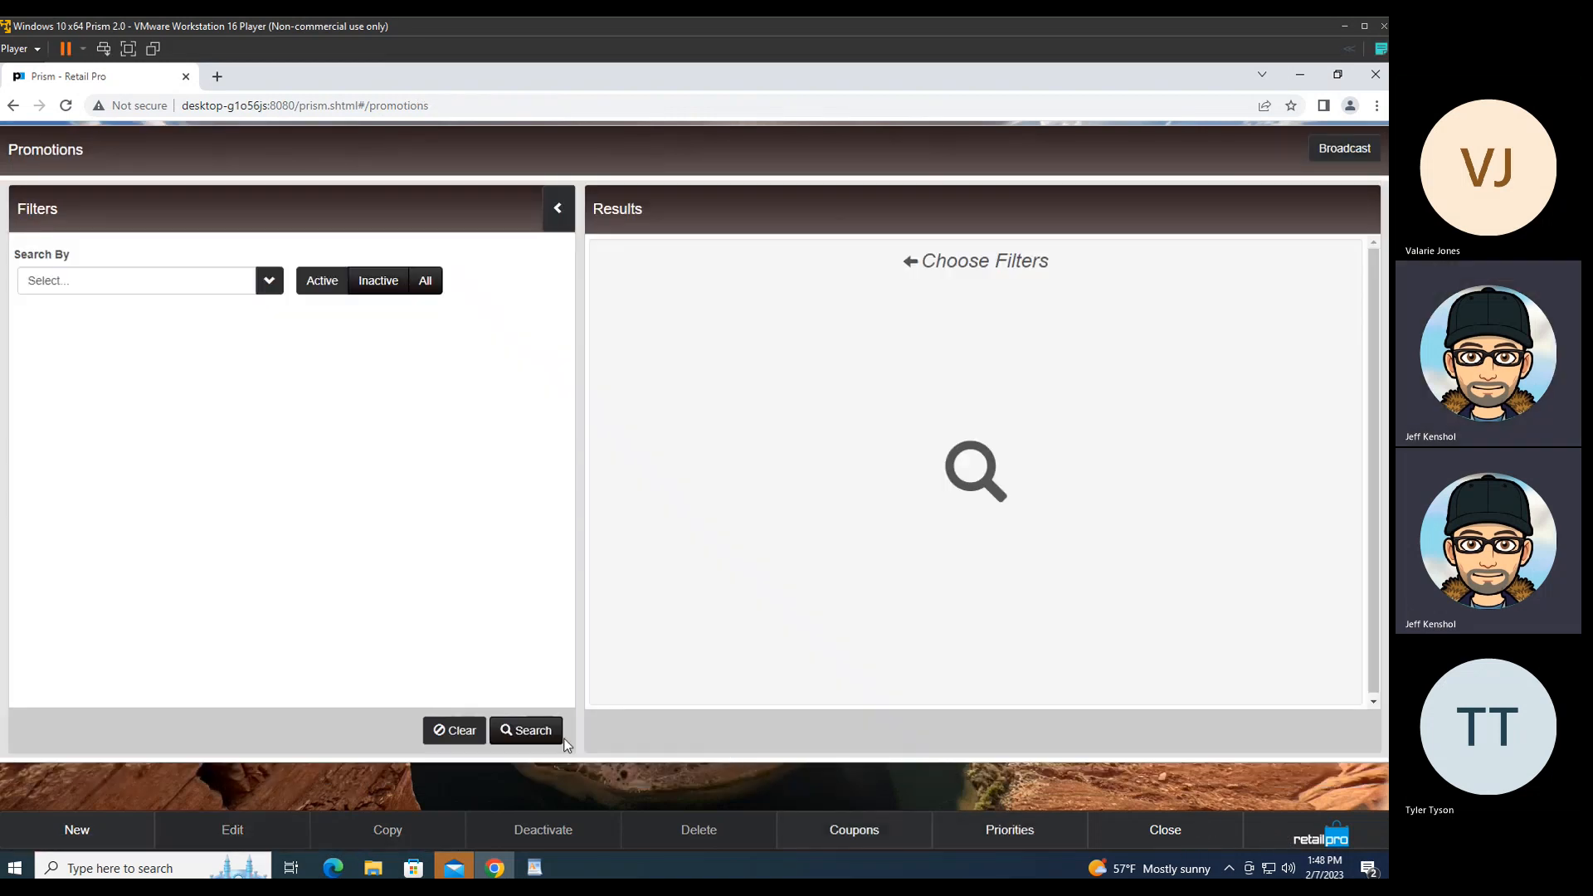
Step: Open the ITEM promotion from the promotions list, examine its item filter and reward rules, and leave it without saving
left_click(534, 730)
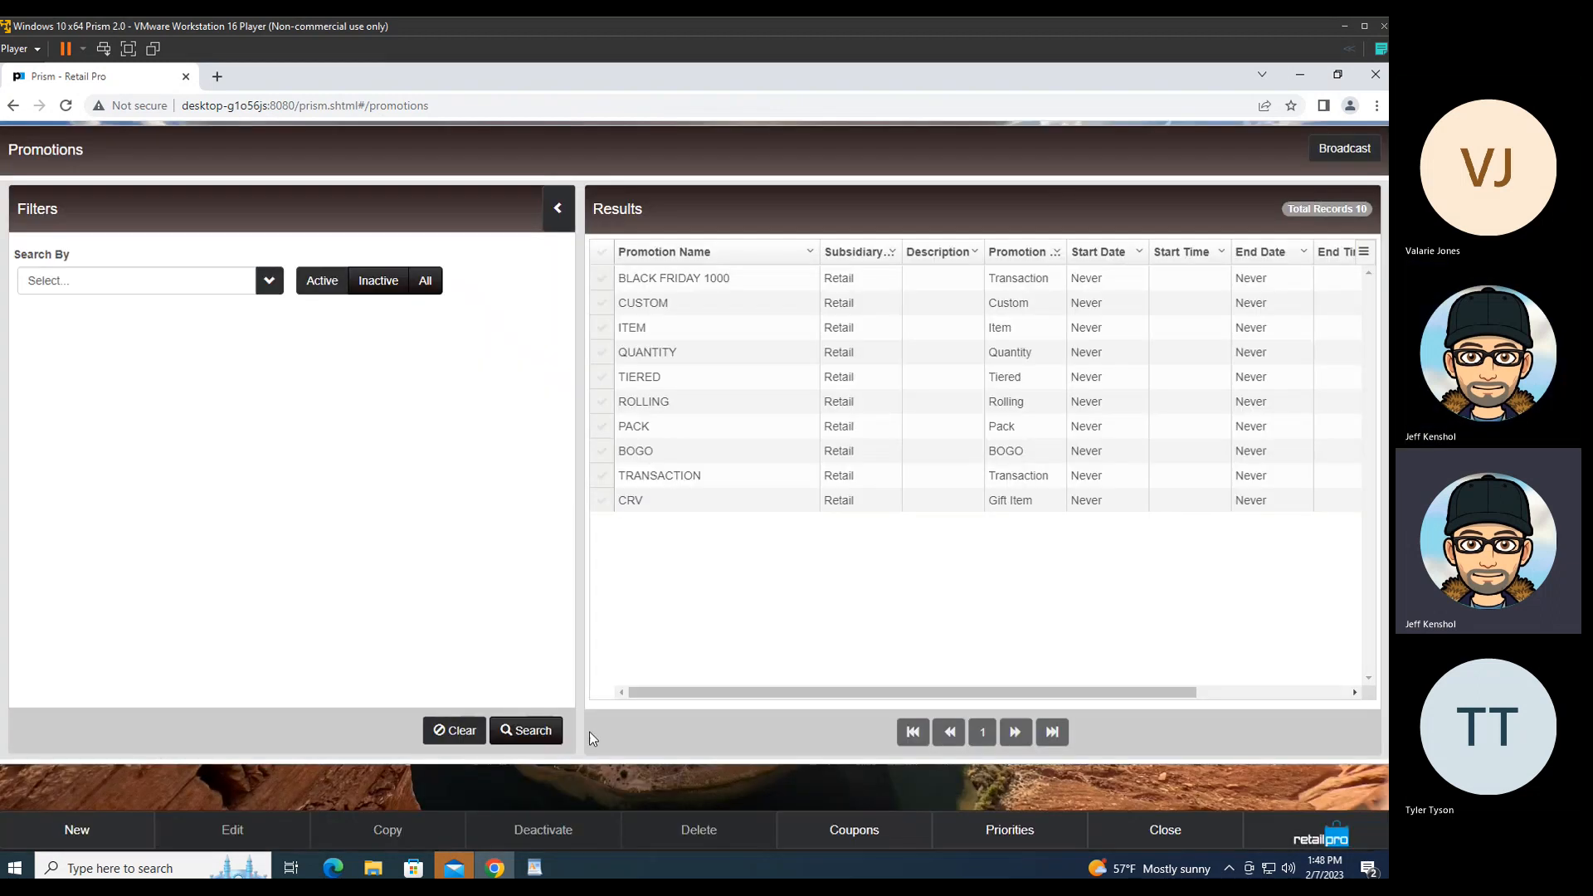
left_click(604, 328)
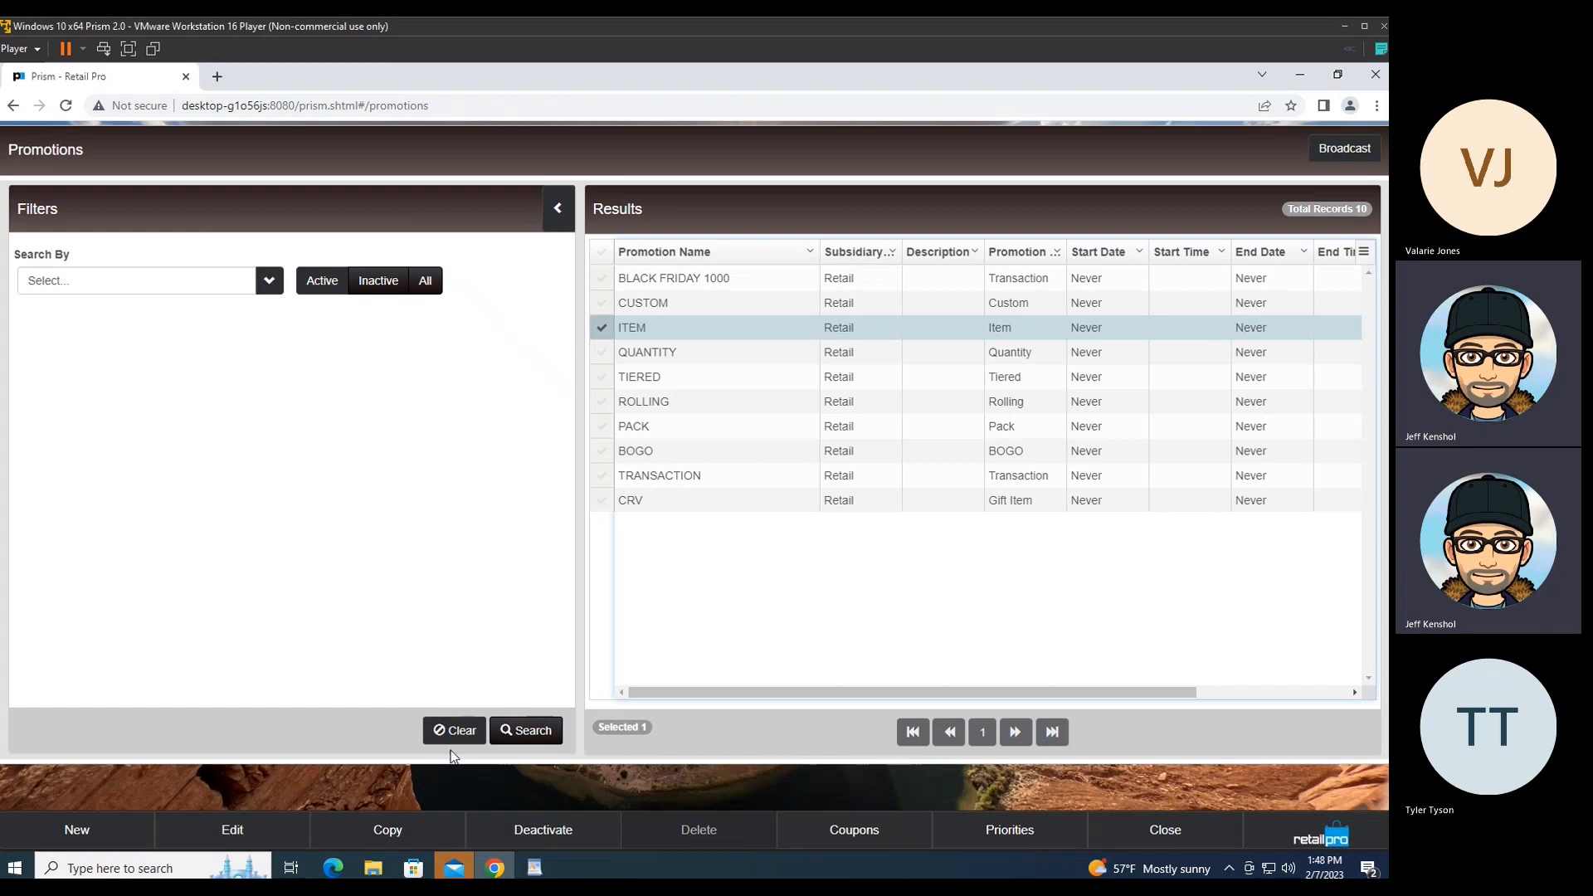
left_click(234, 831)
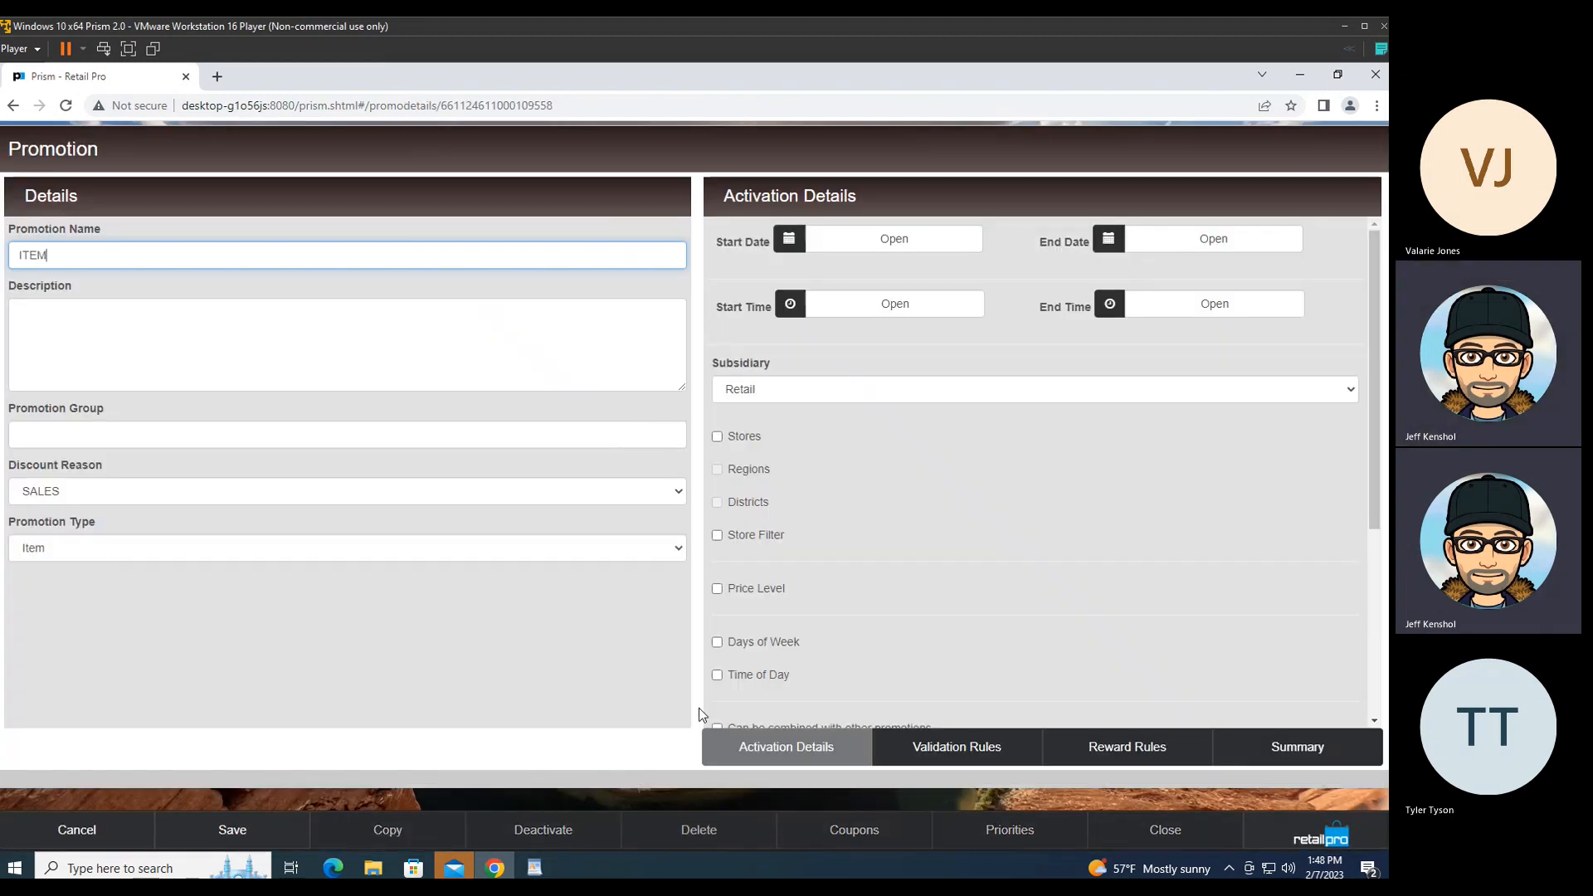
left_click(927, 745)
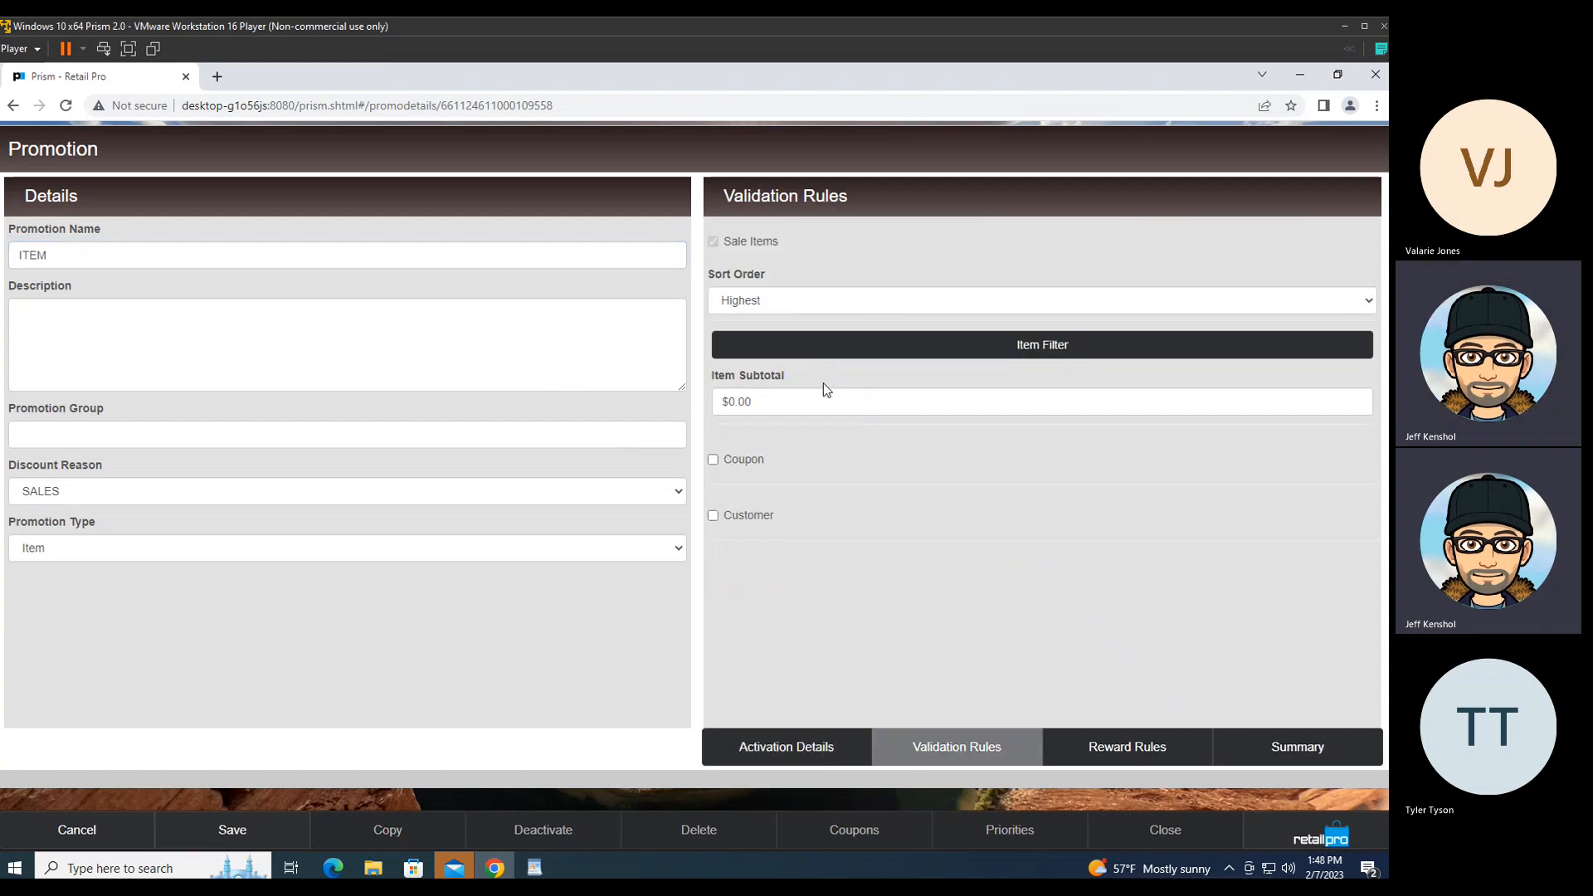
left_click(880, 358)
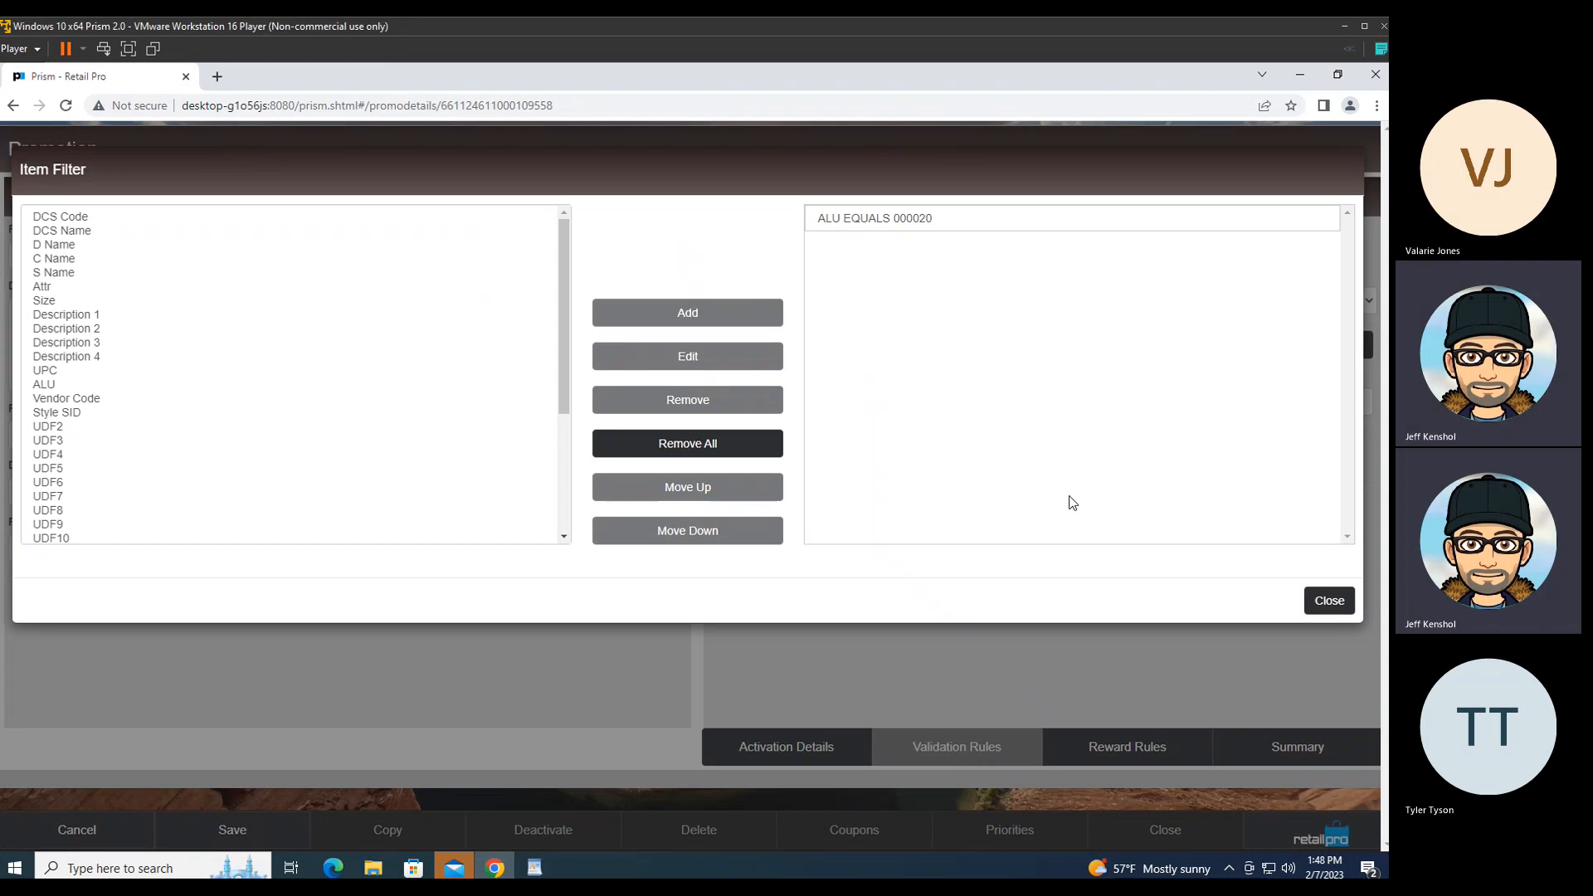
left_click(1329, 603)
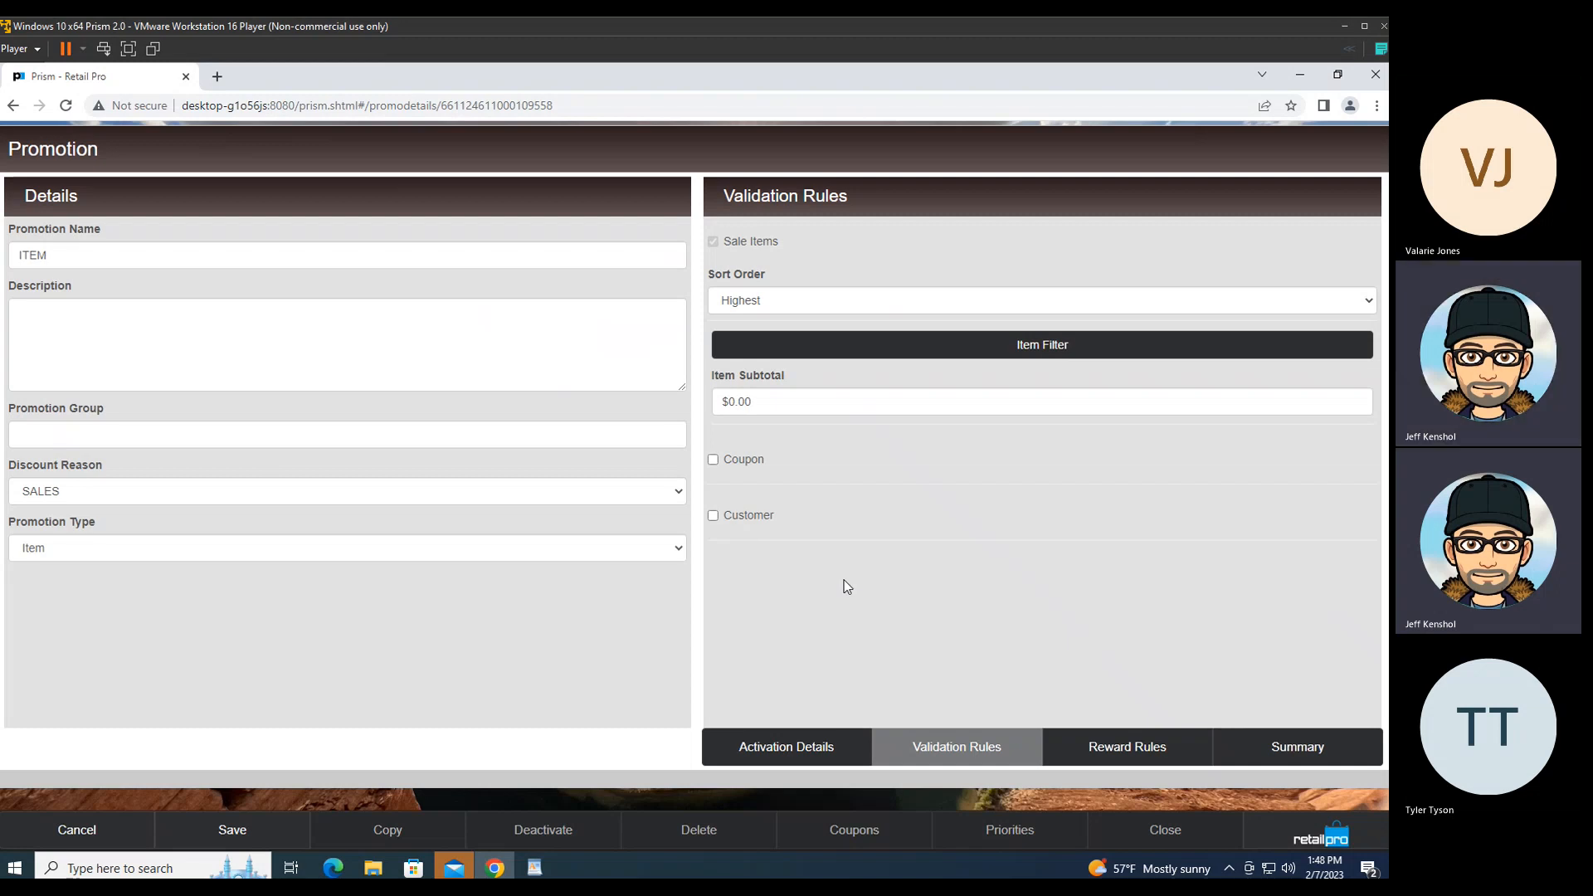
left_click(1146, 756)
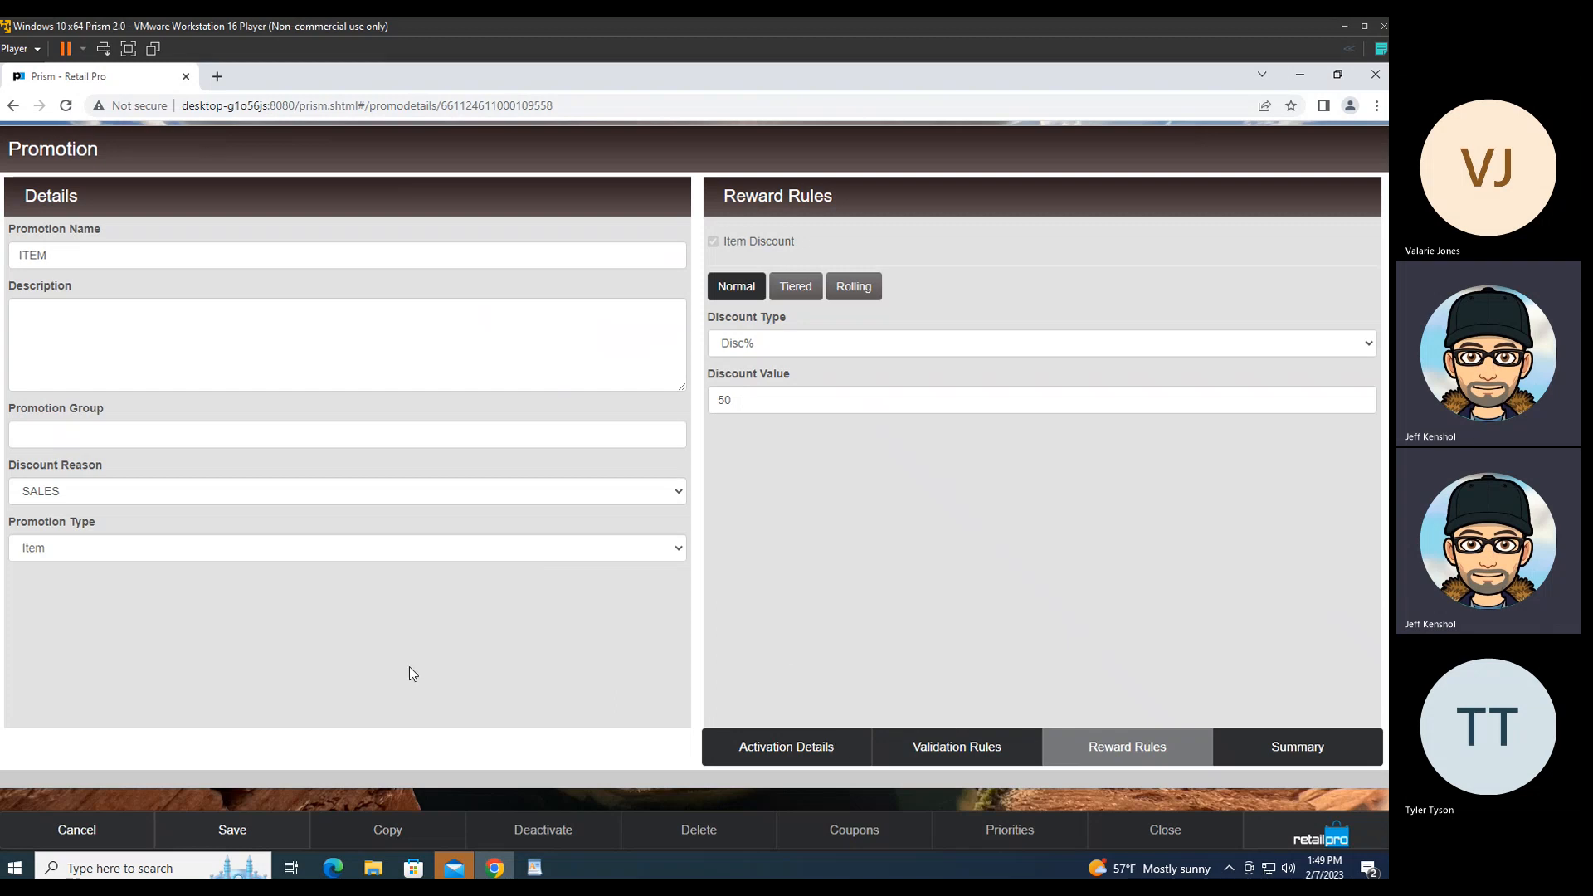
left_click(96, 830)
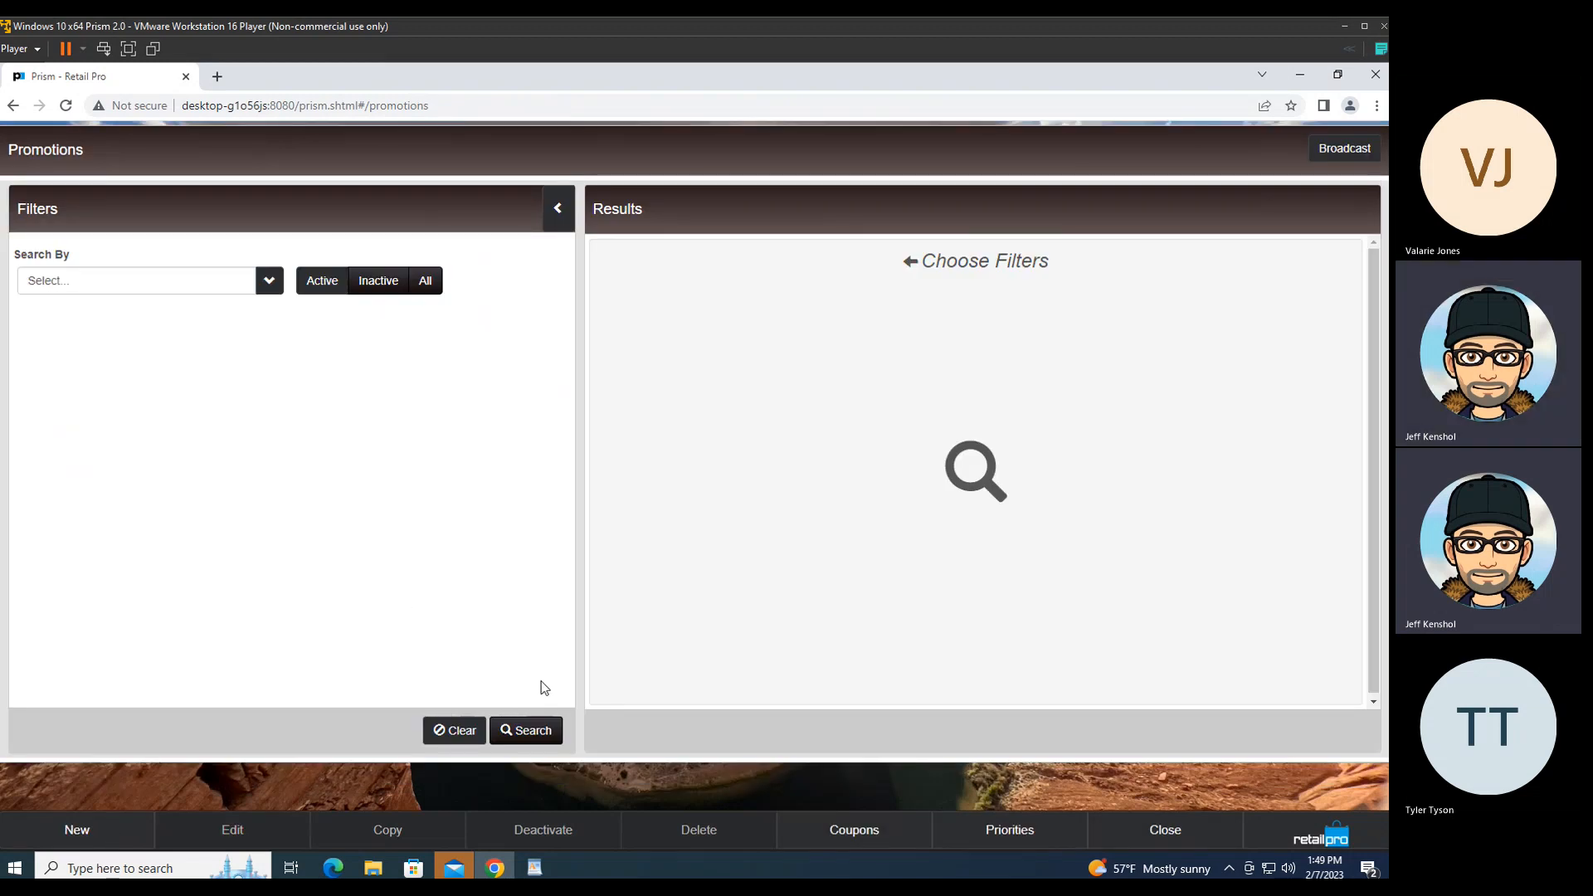
Step: Open the QUANTITY promotion from the promotions list and examine its item filter, item quantity and reward rules
left_click(527, 732)
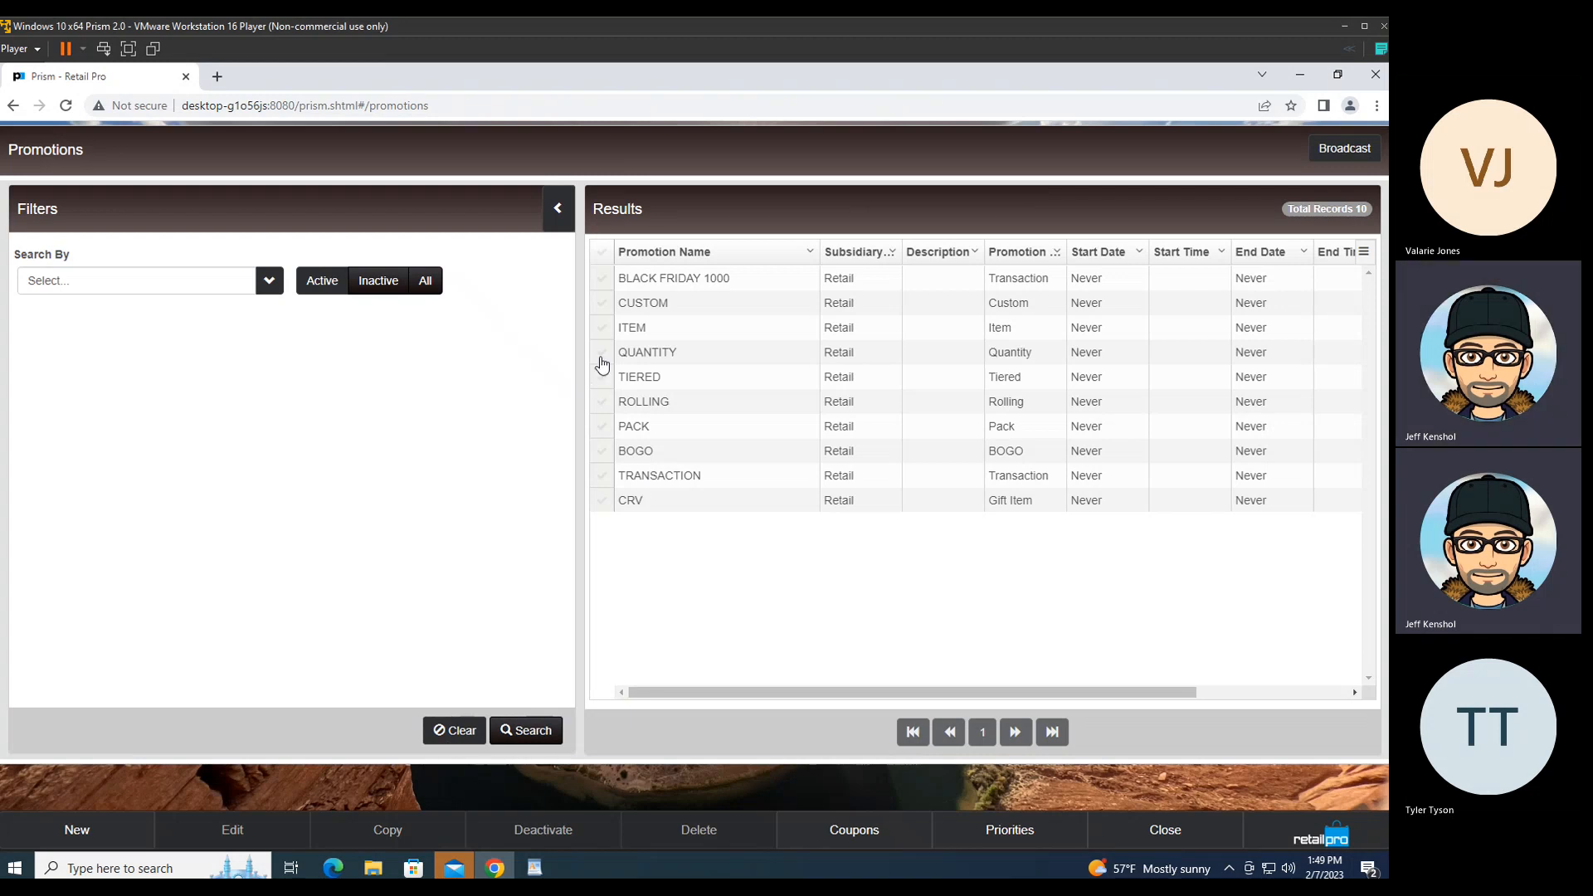
left_click(603, 358)
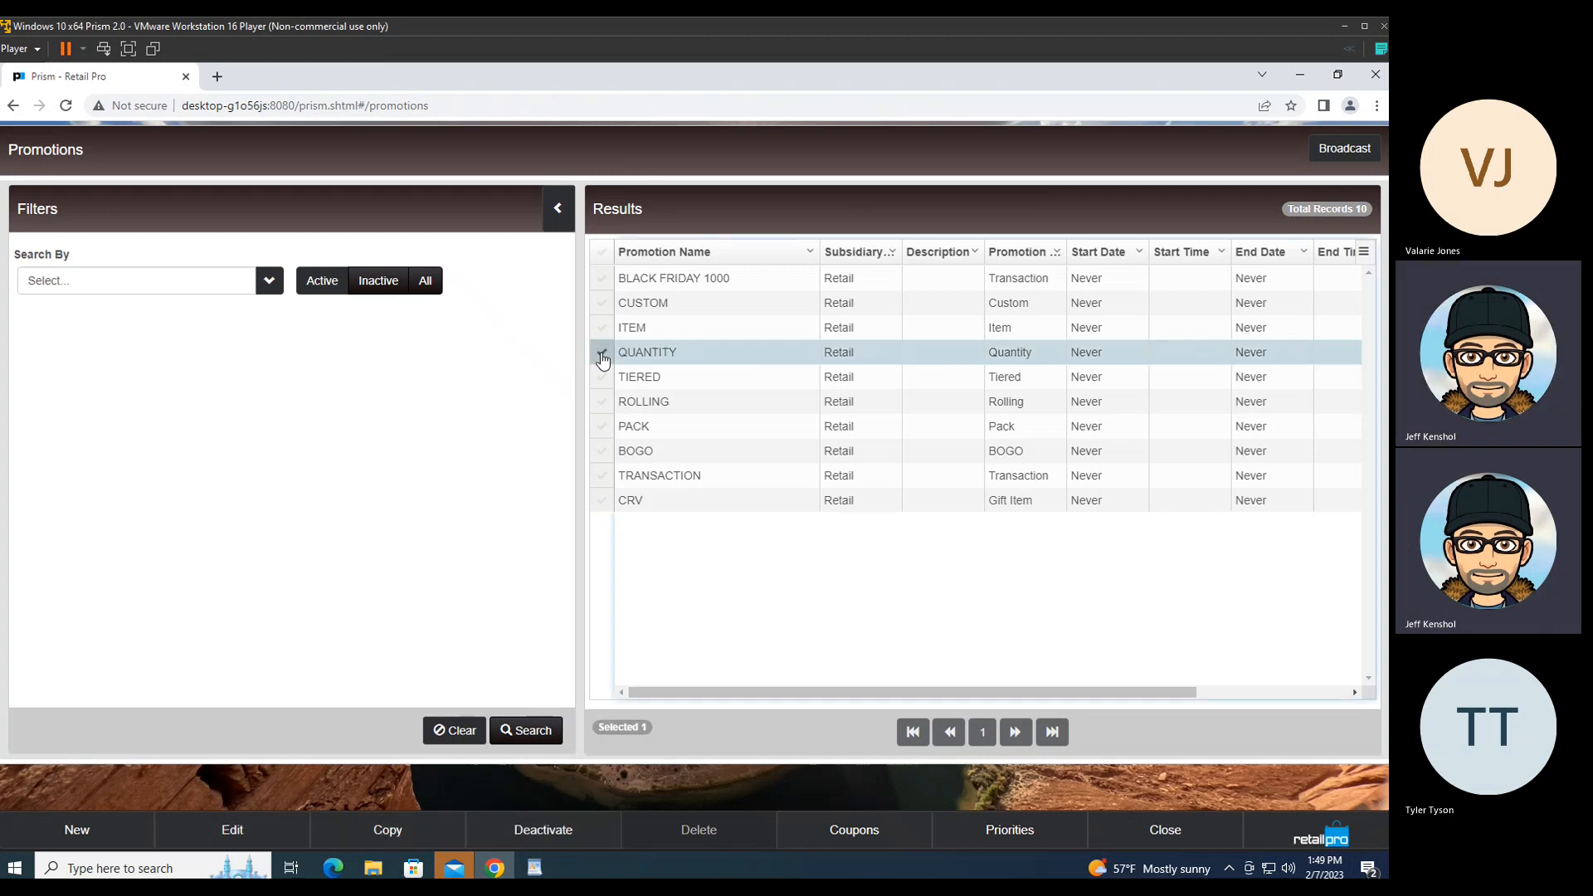
left_click(237, 830)
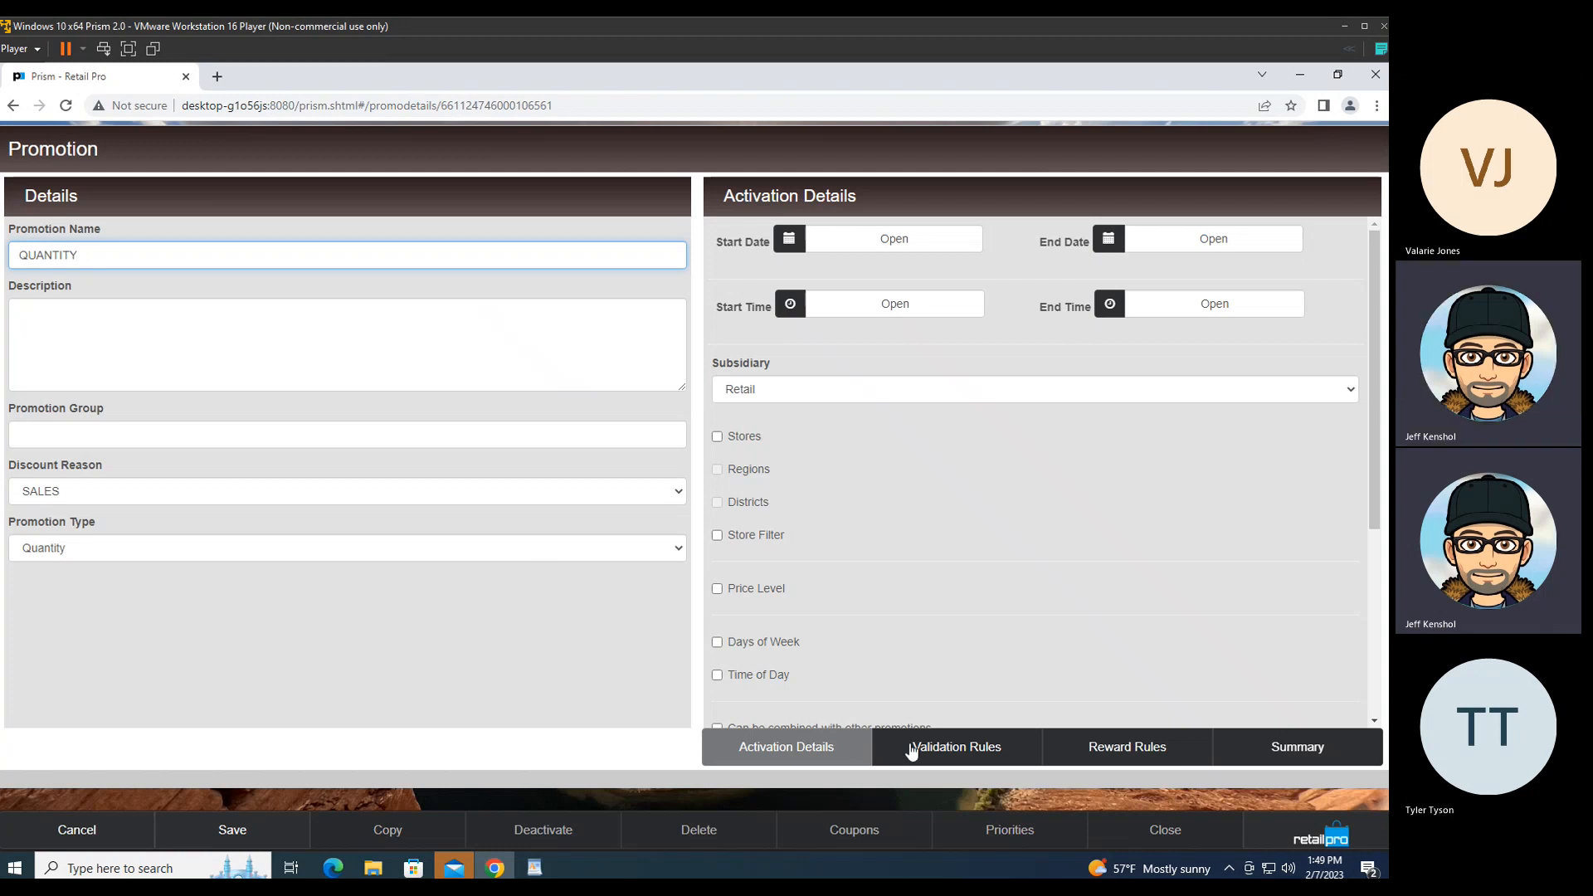
left_click(969, 747)
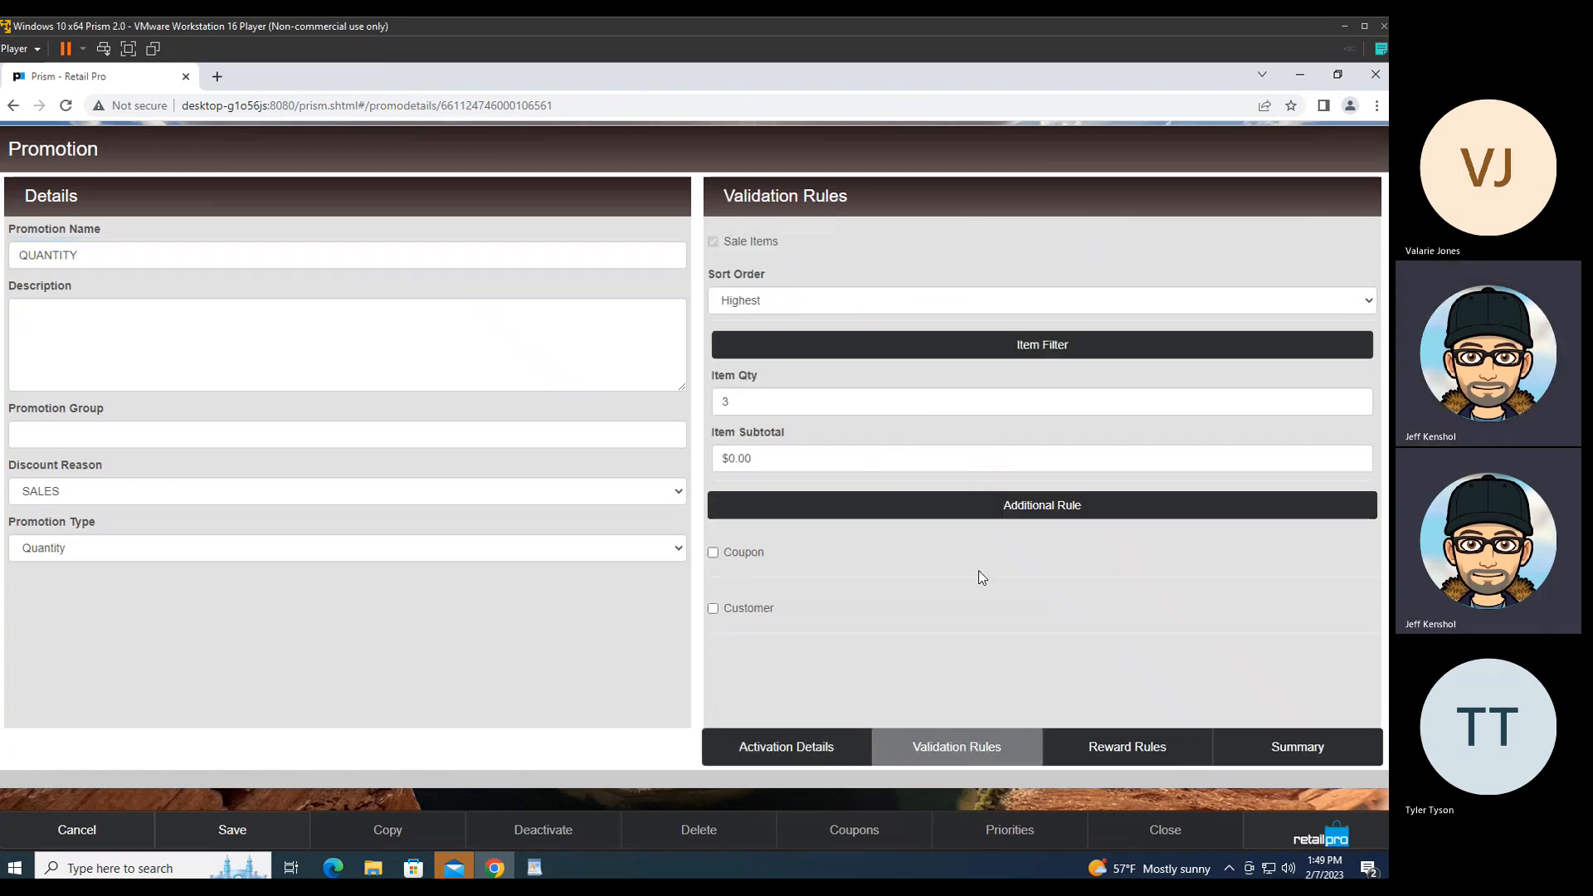
left_click(894, 356)
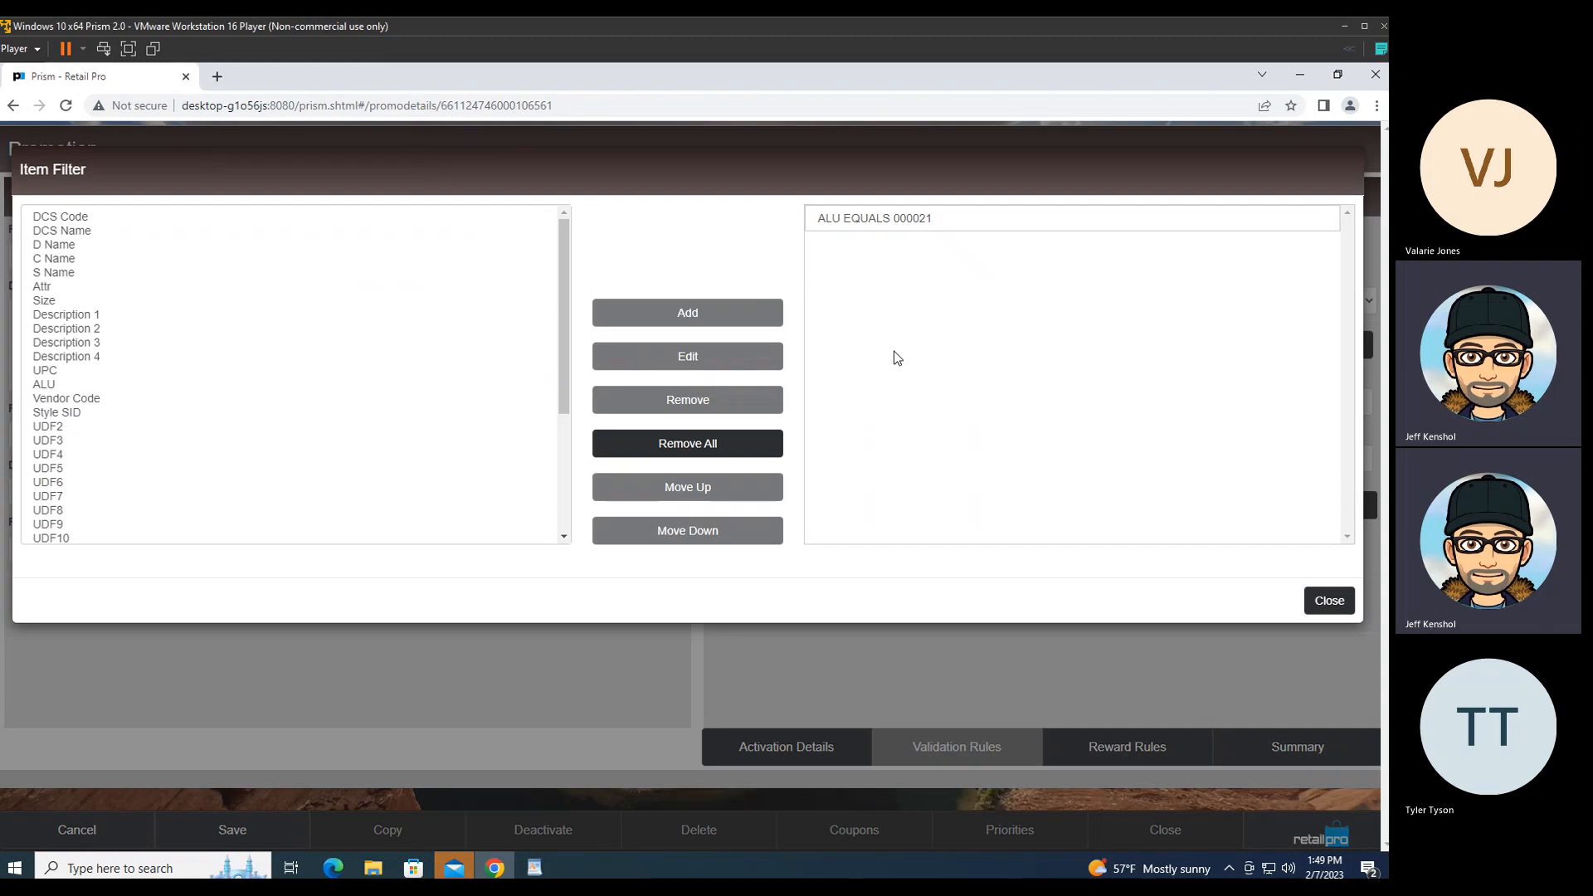
left_click(1323, 603)
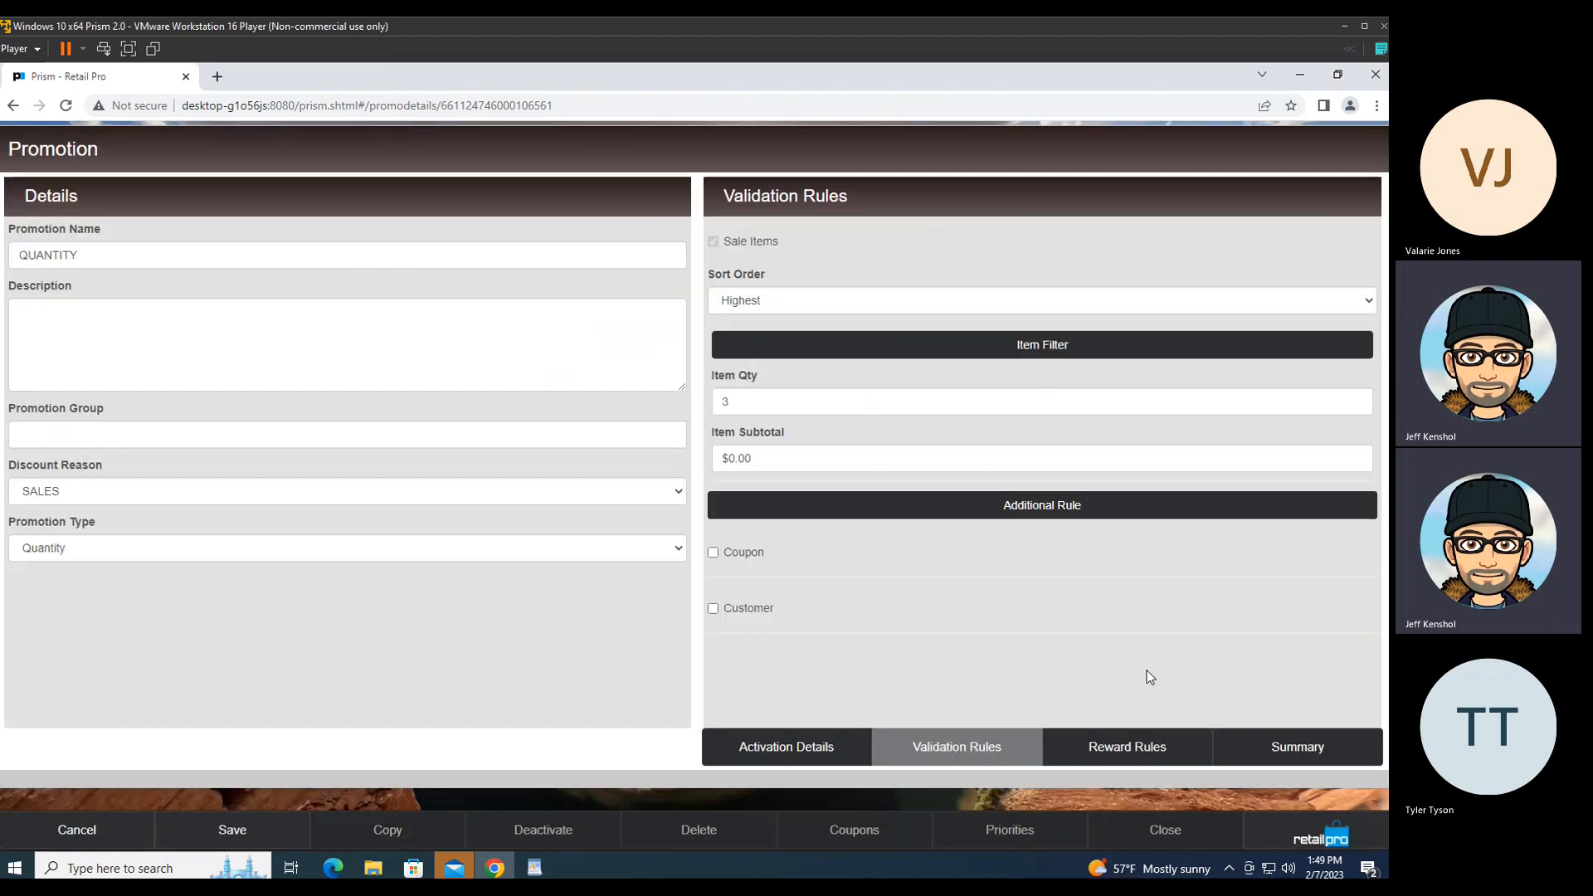
left_click(1131, 747)
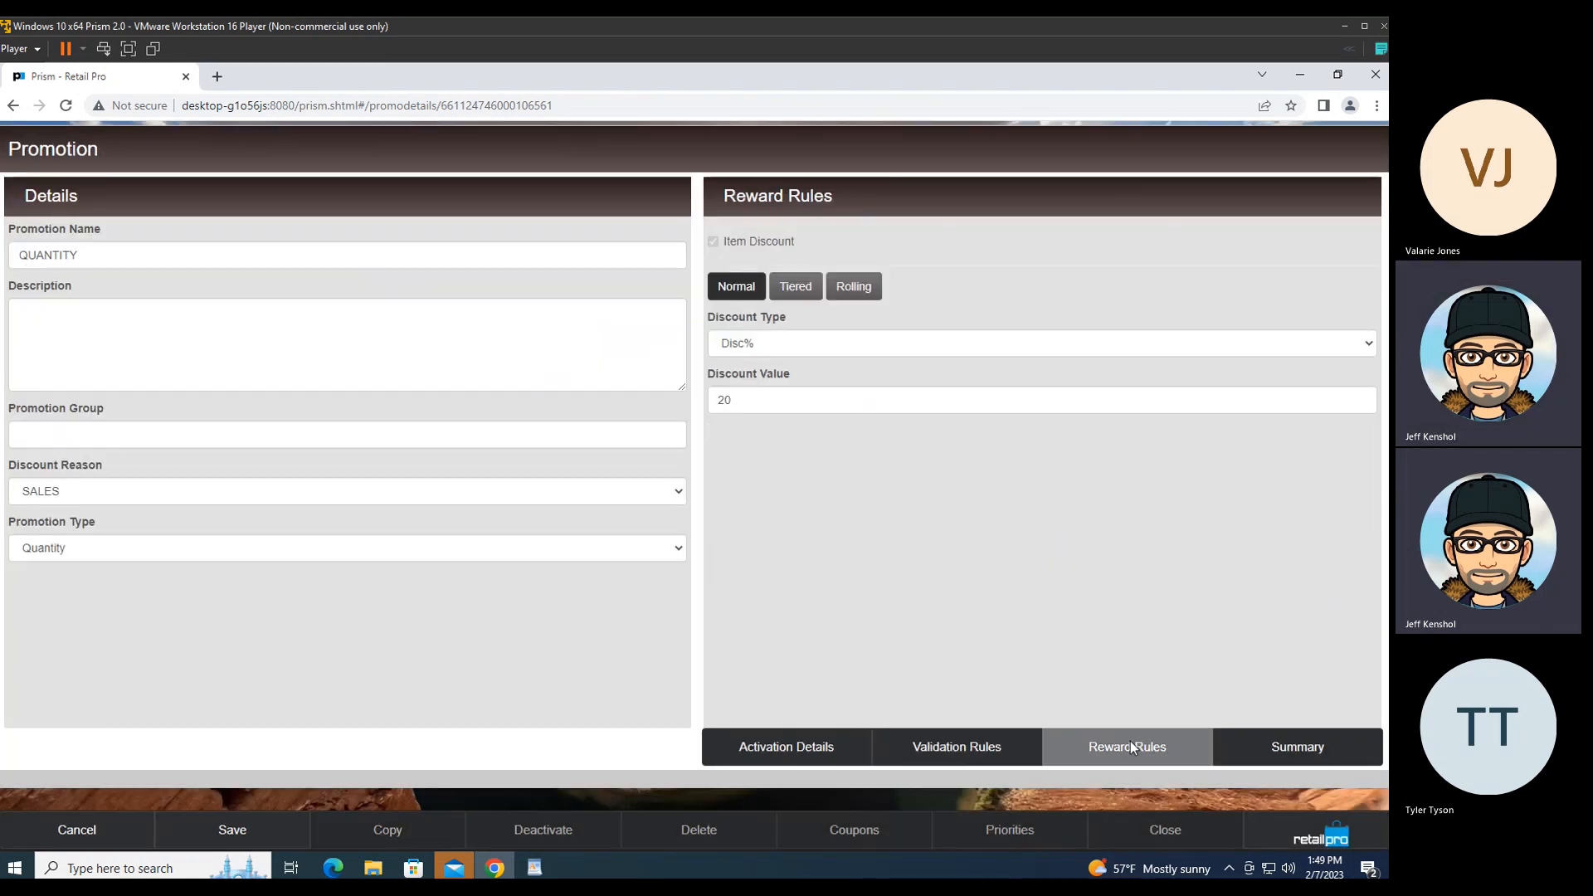
left_click(962, 749)
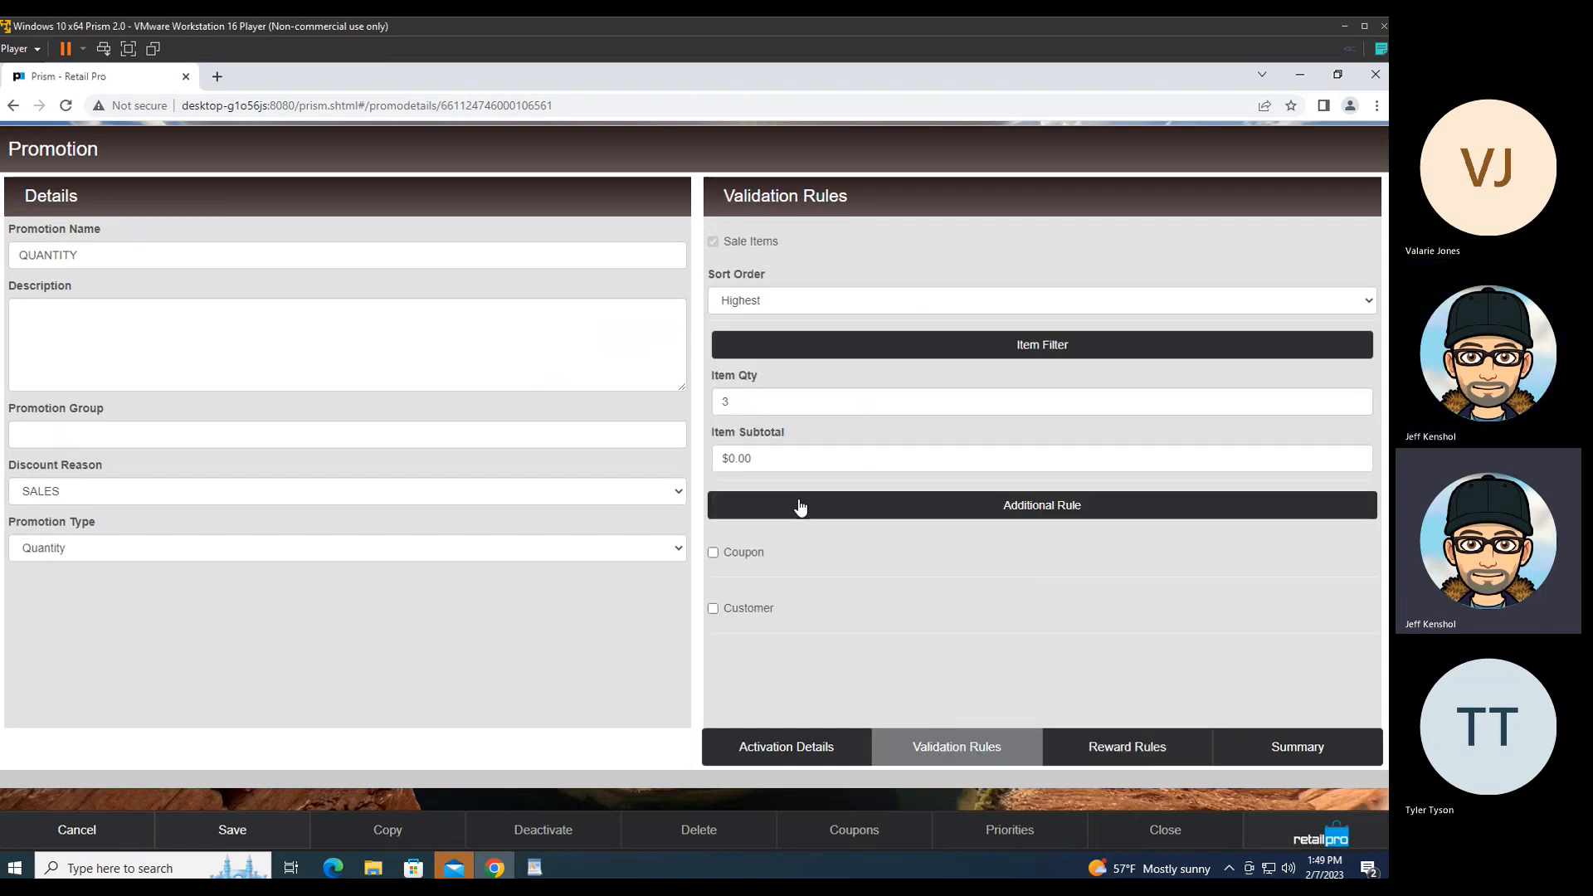
left_click_drag(728, 402, 710, 406)
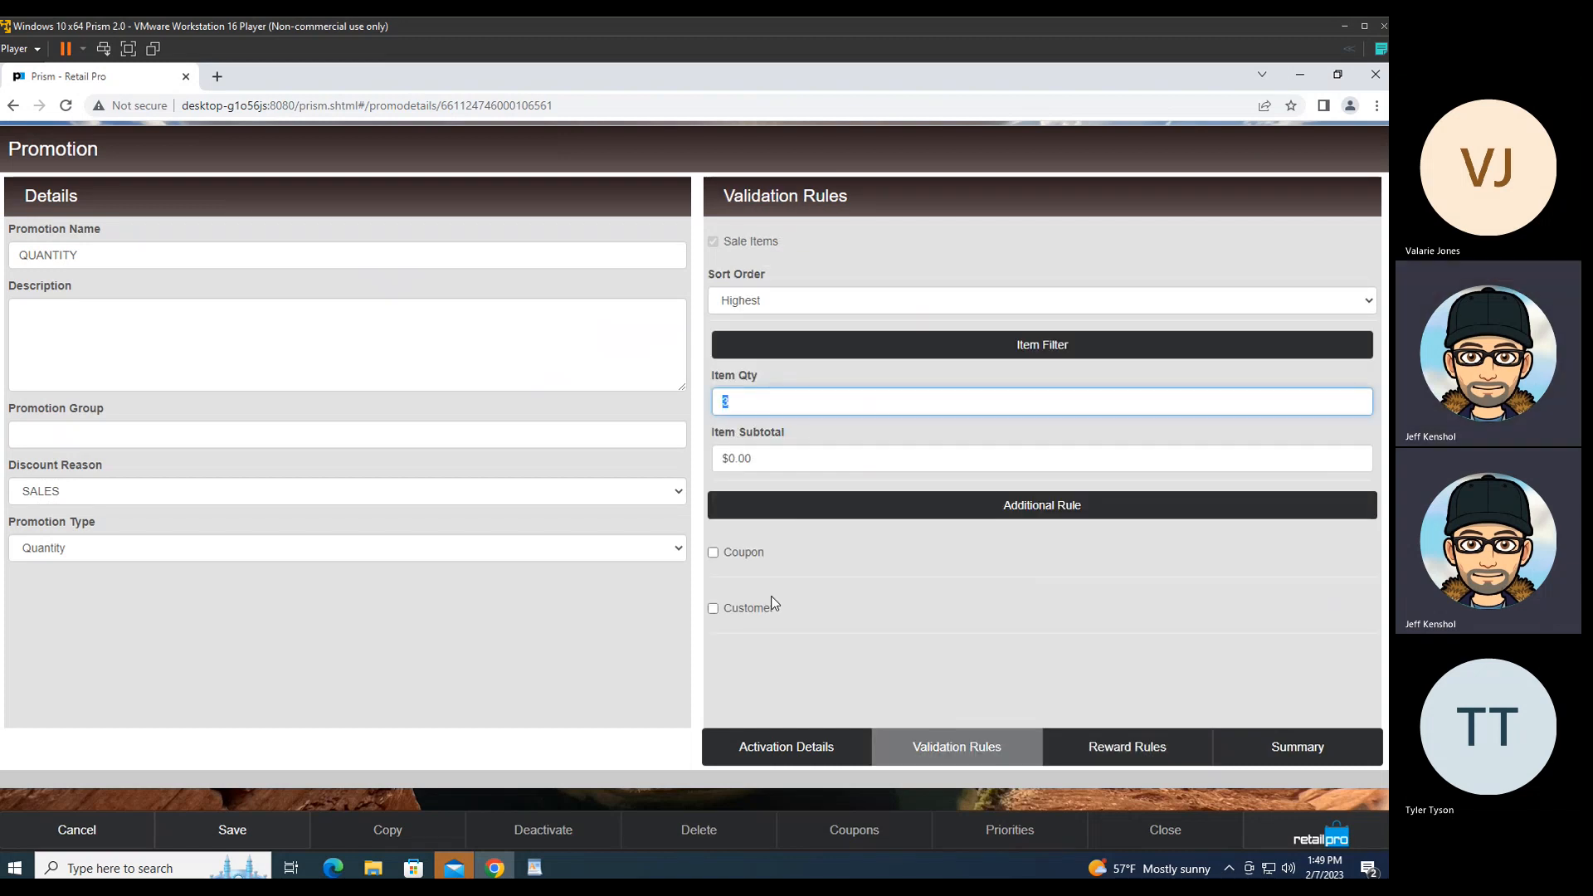
left_click(1136, 757)
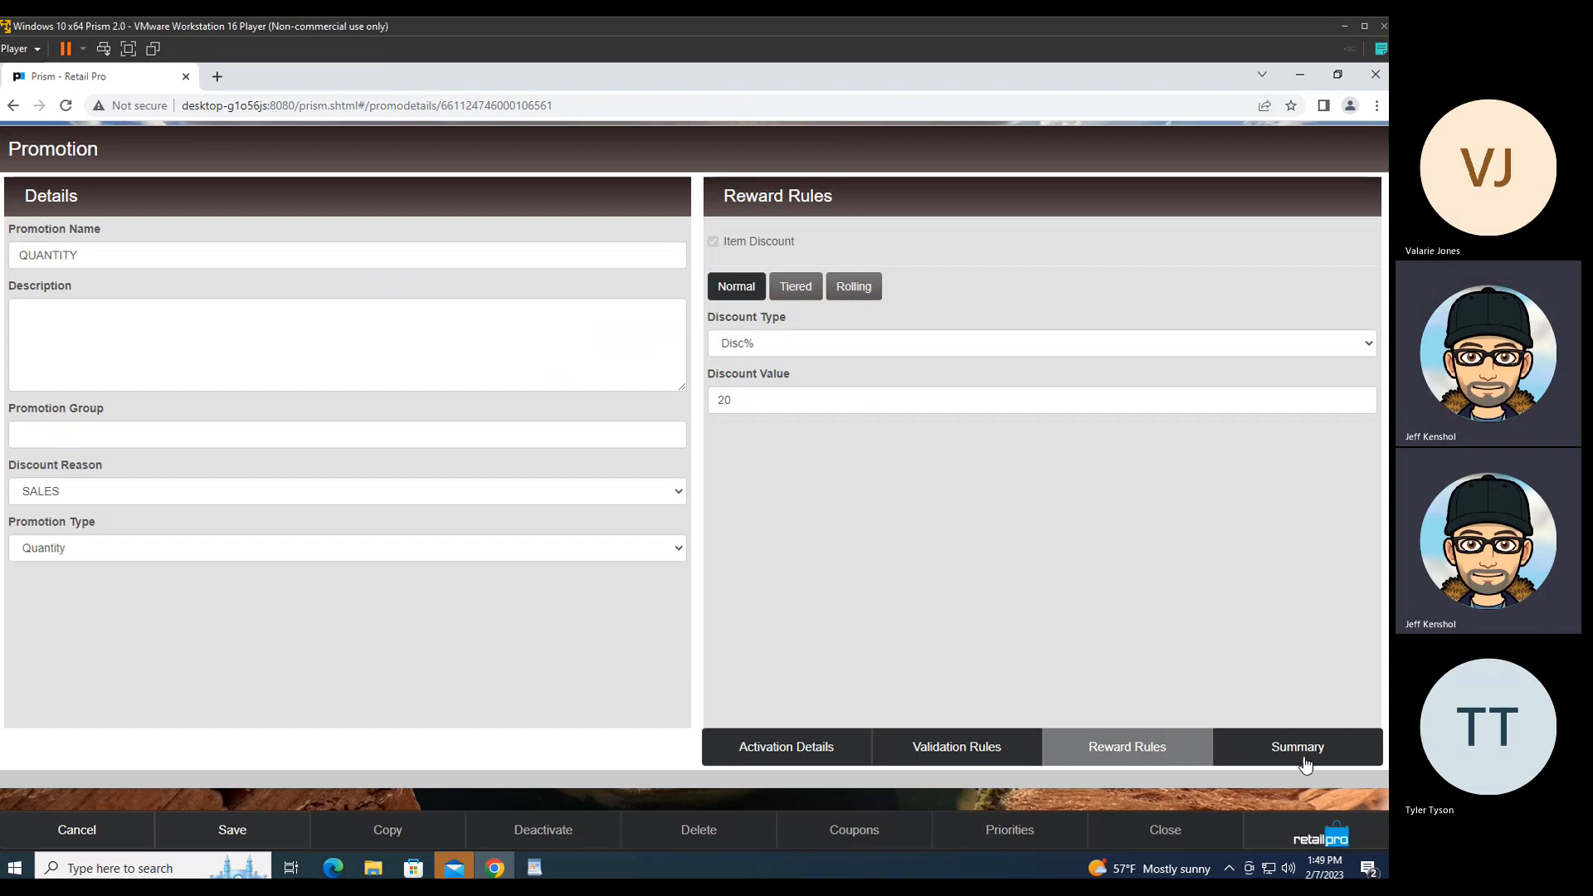
Step: Leave the QUANTITY promotion for Point of Sale and start a new receipt
left_click(1317, 838)
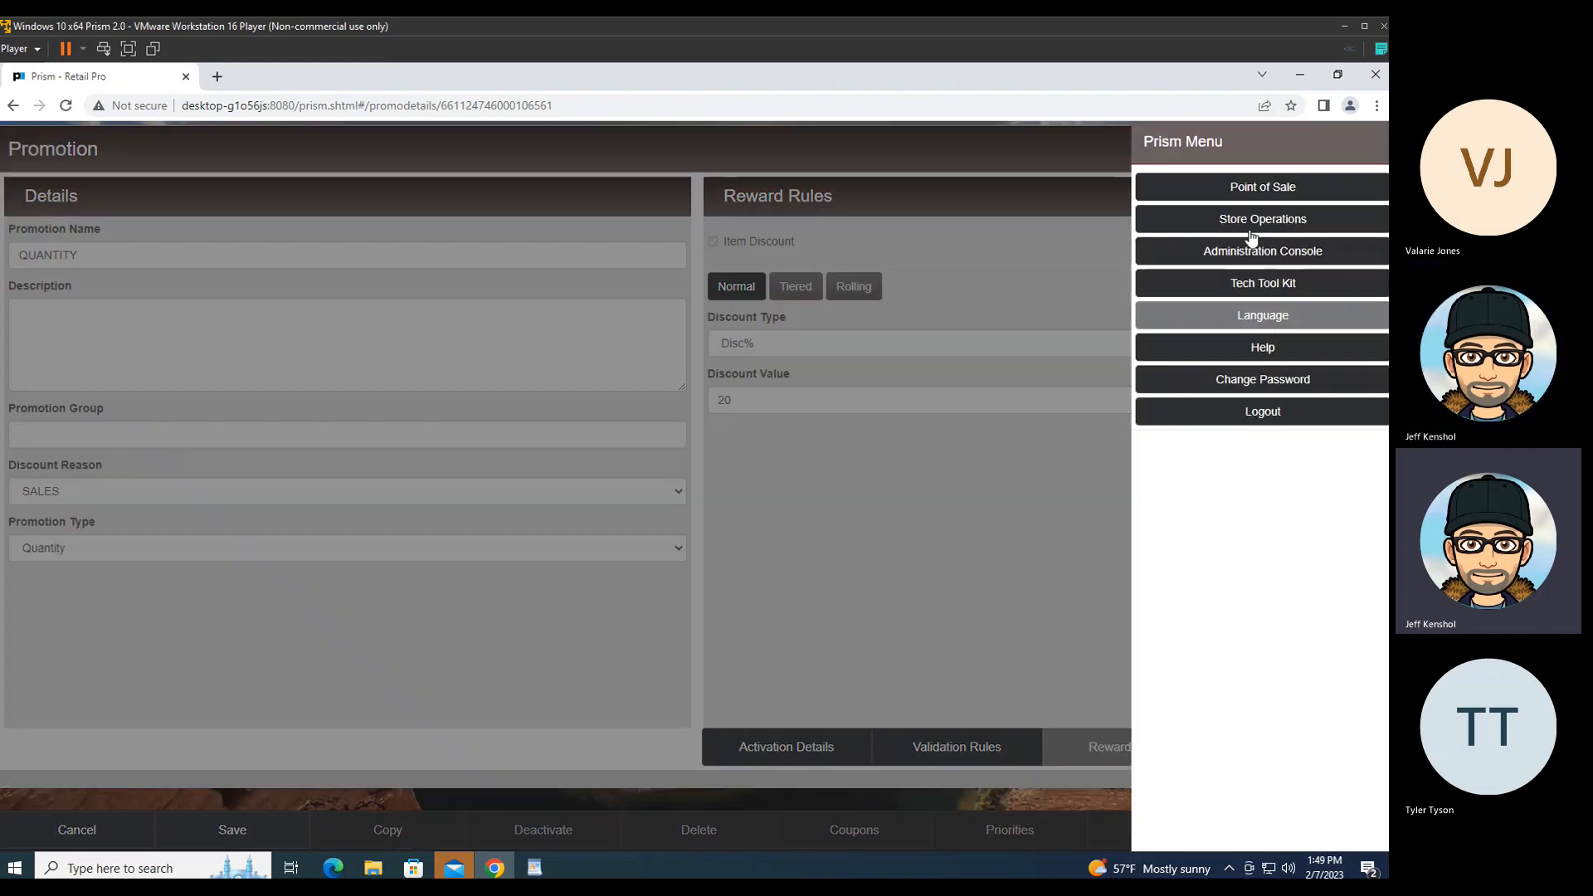
left_click(1231, 194)
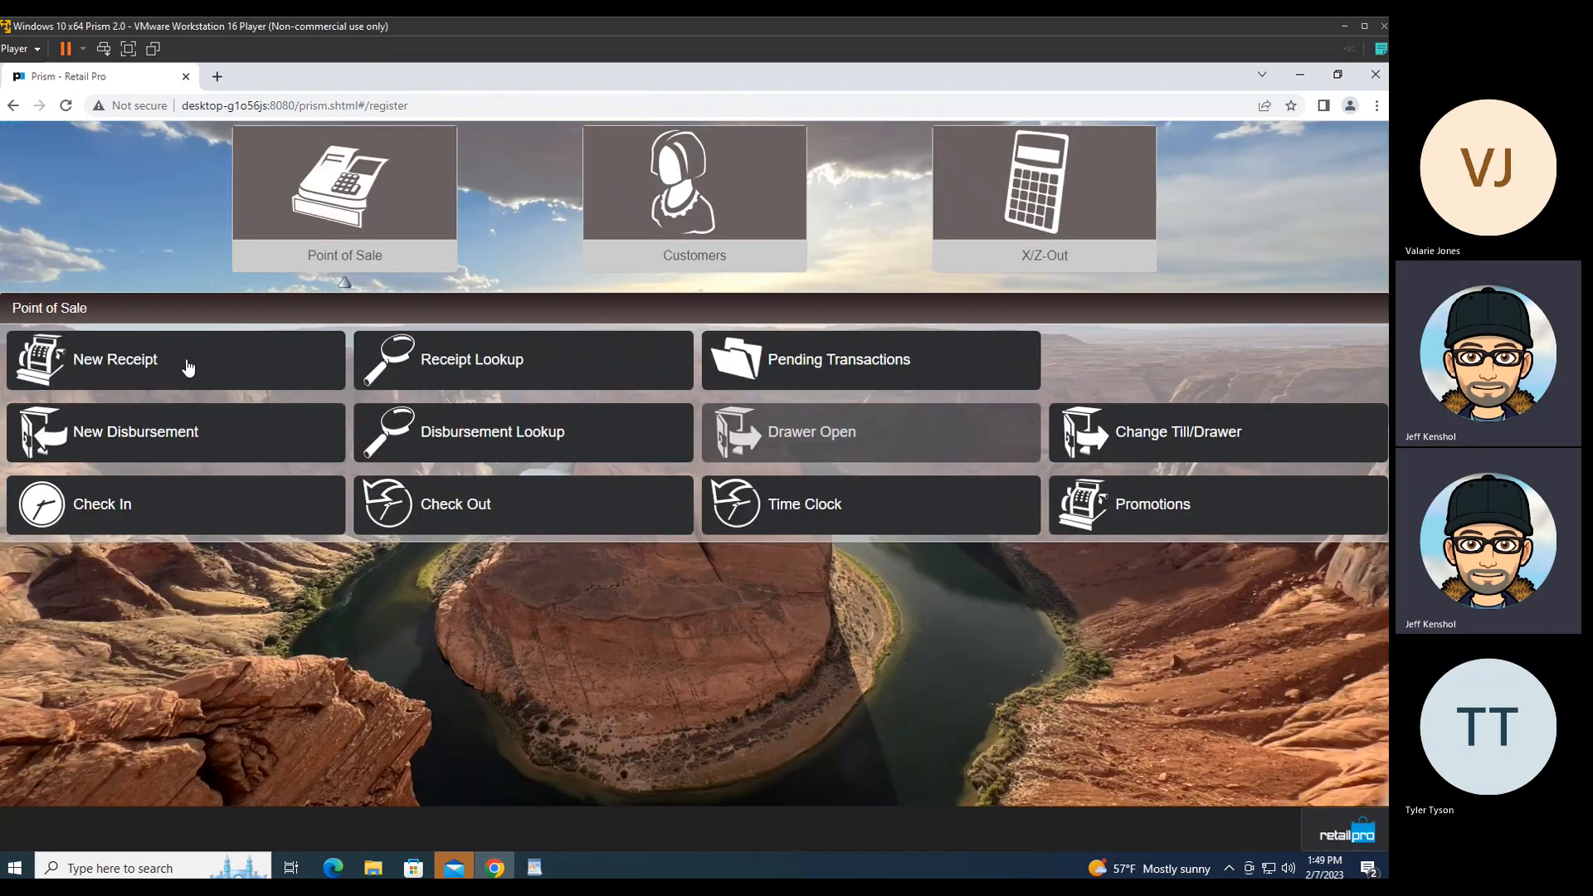
left_click(184, 374)
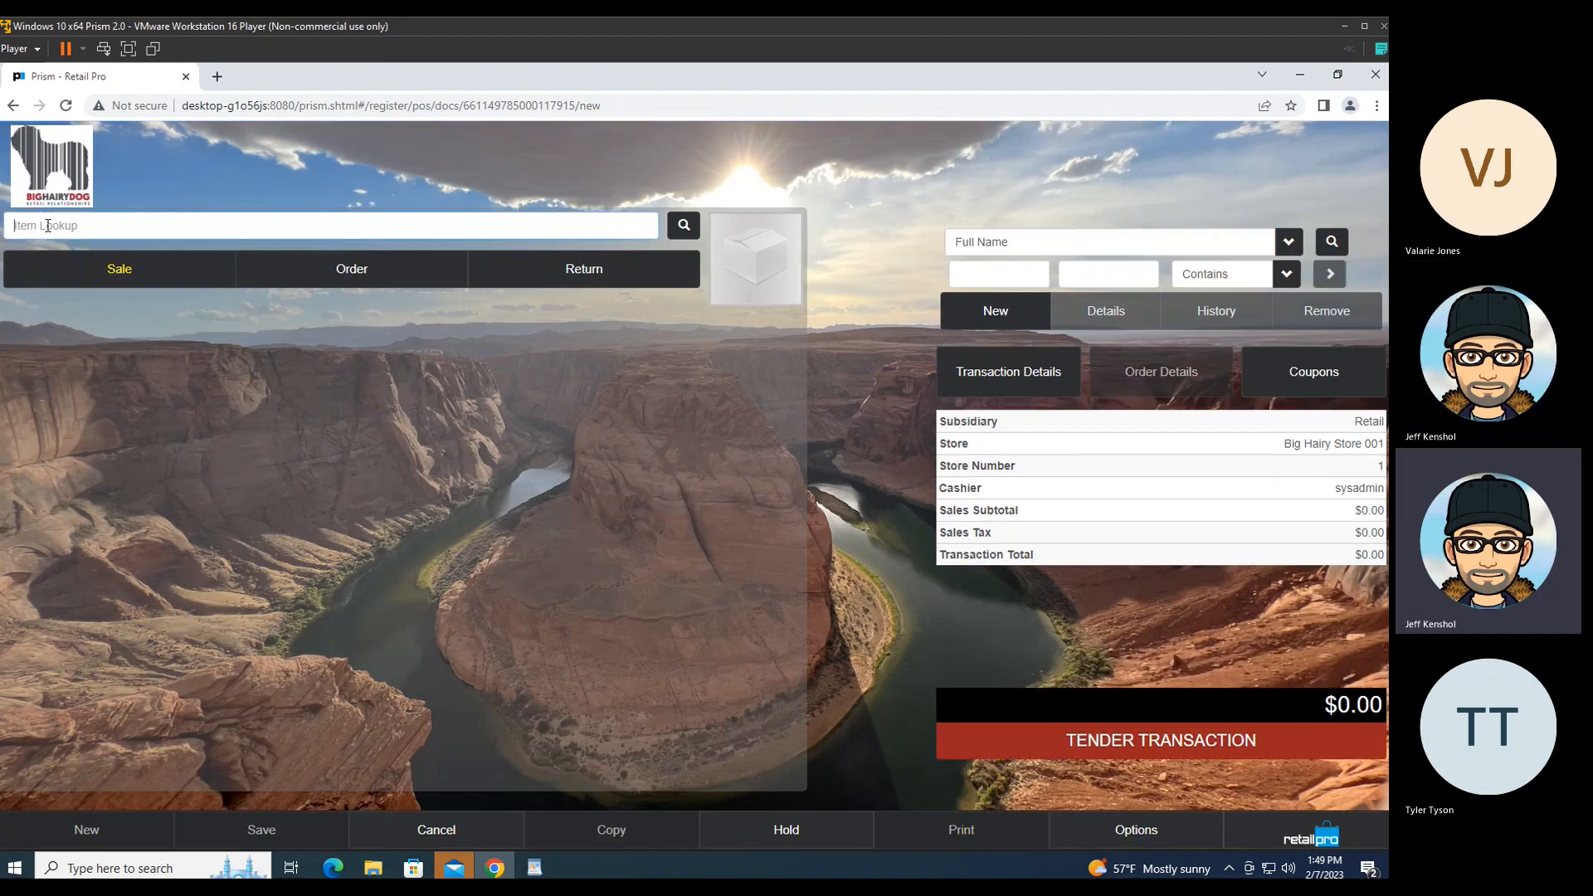
Step: Add item 000021 to the receipt and set its quantity to 3
left_click(47, 225)
type("00")
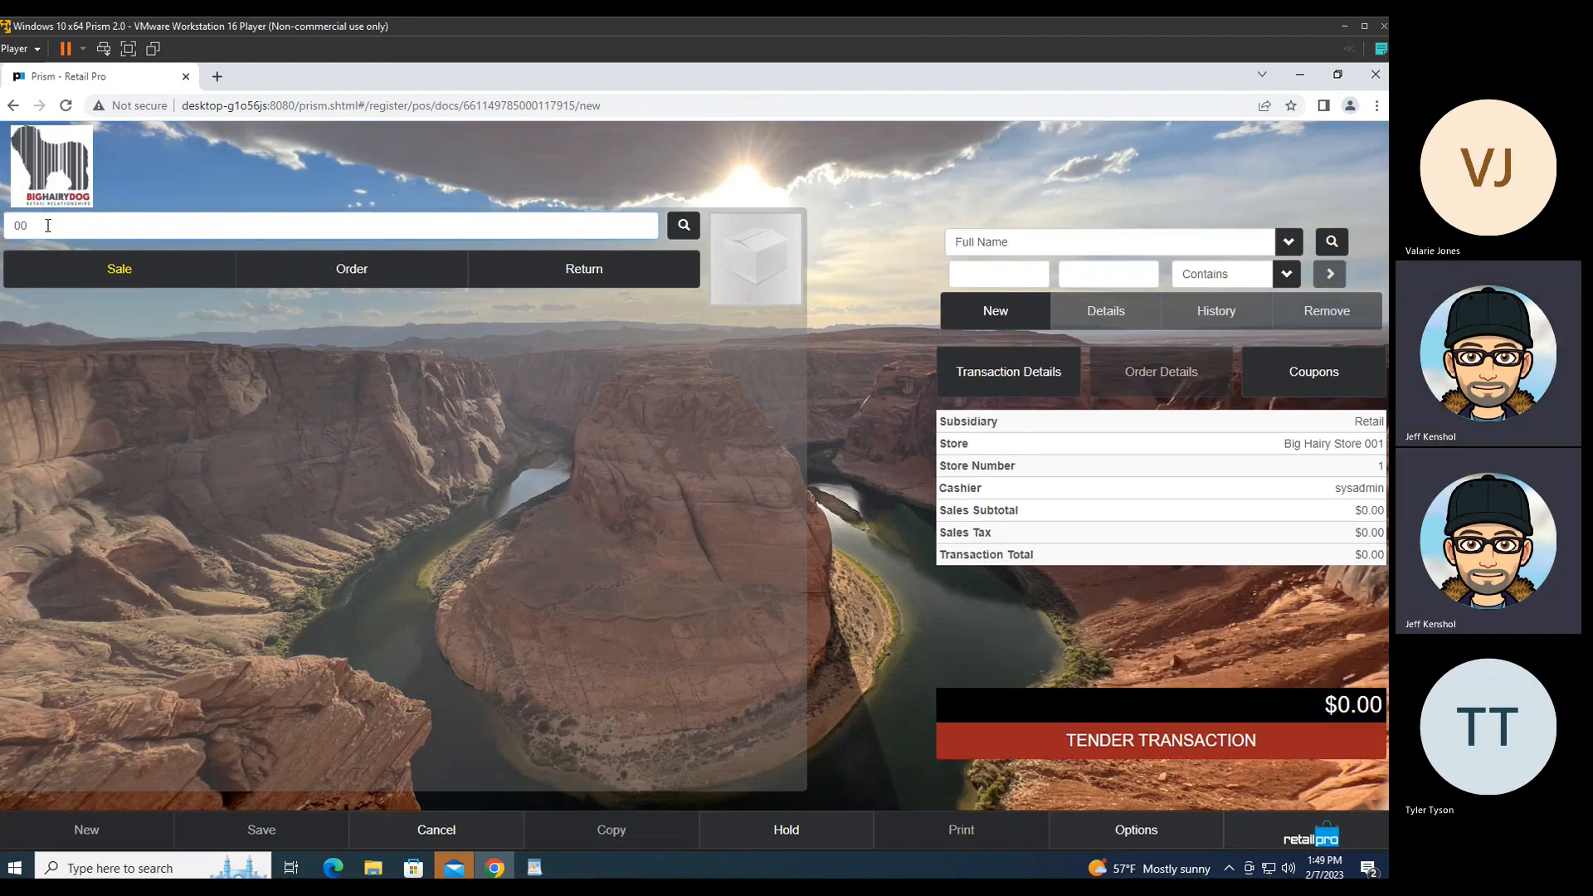
type("0021")
key("Return")
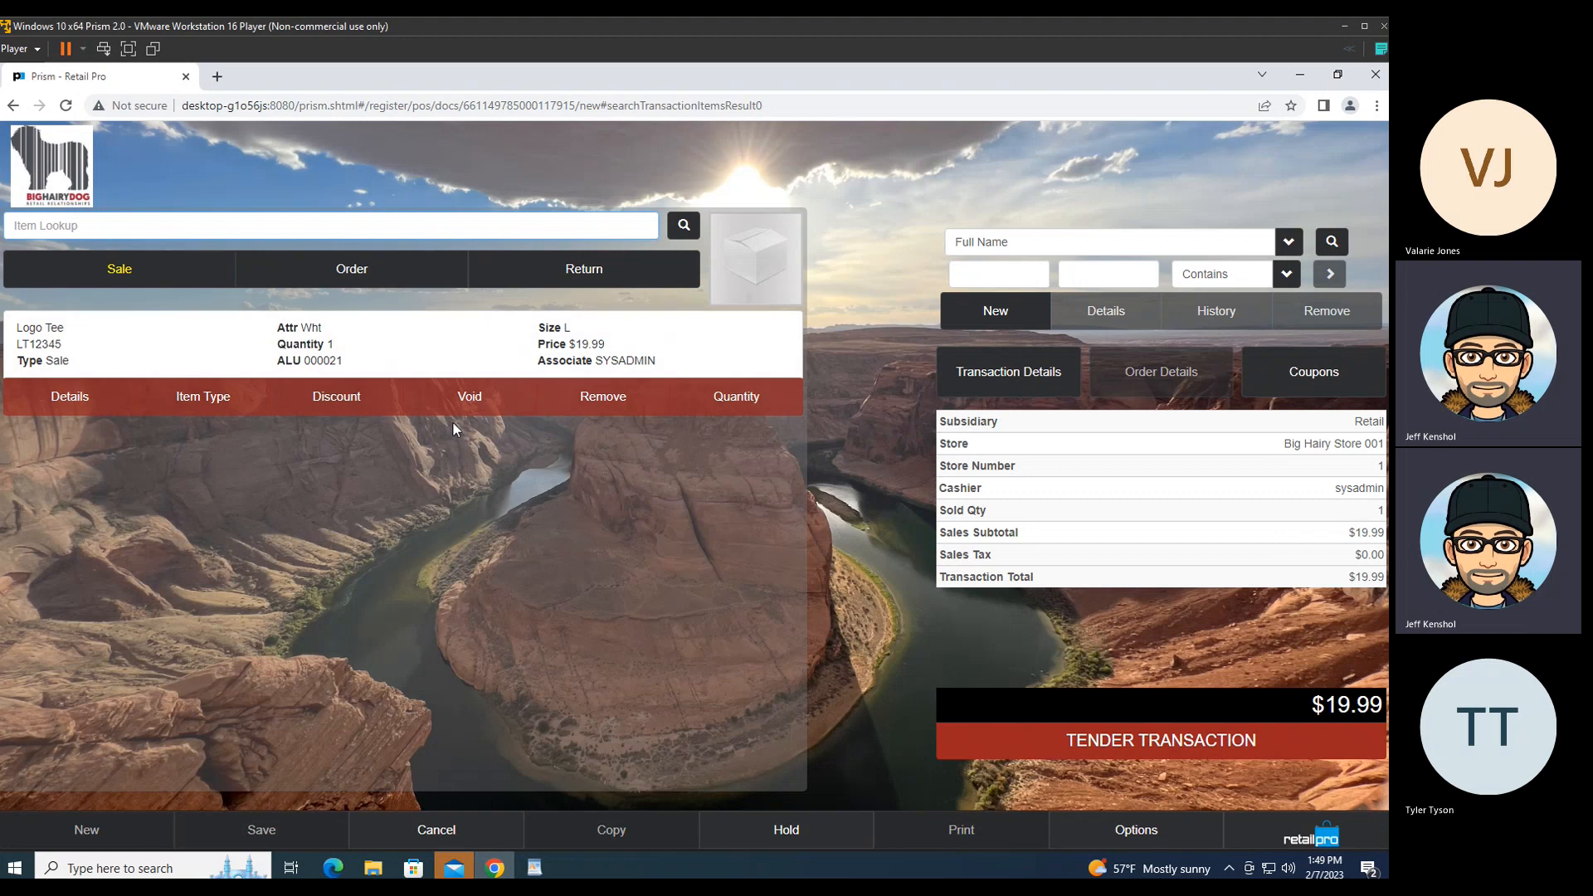
left_click(699, 406)
left_click(703, 433)
type("3")
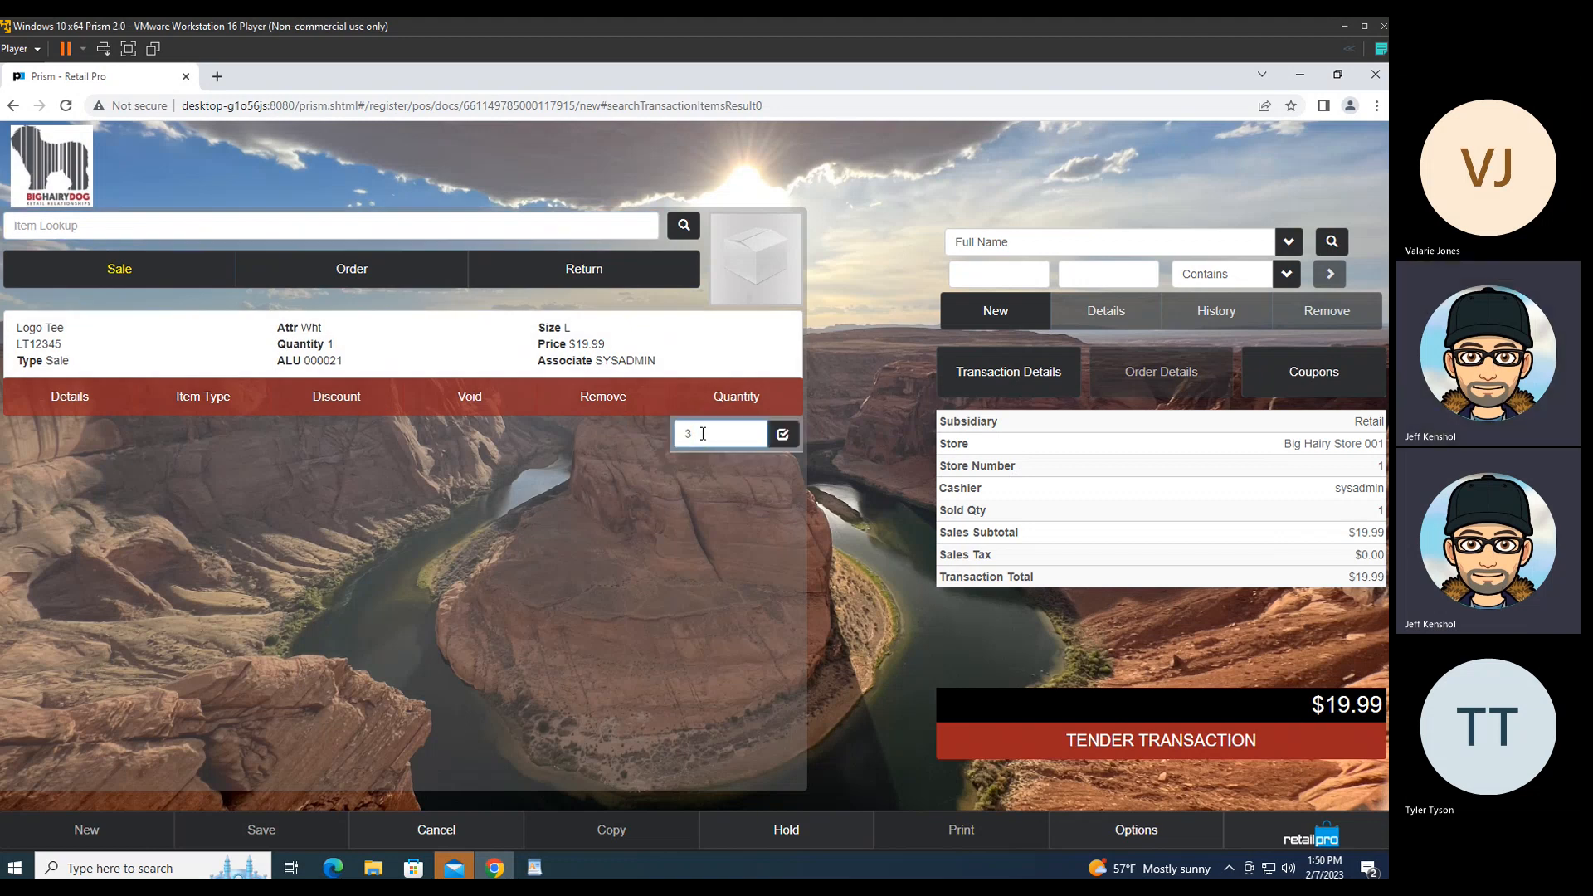
key("Return")
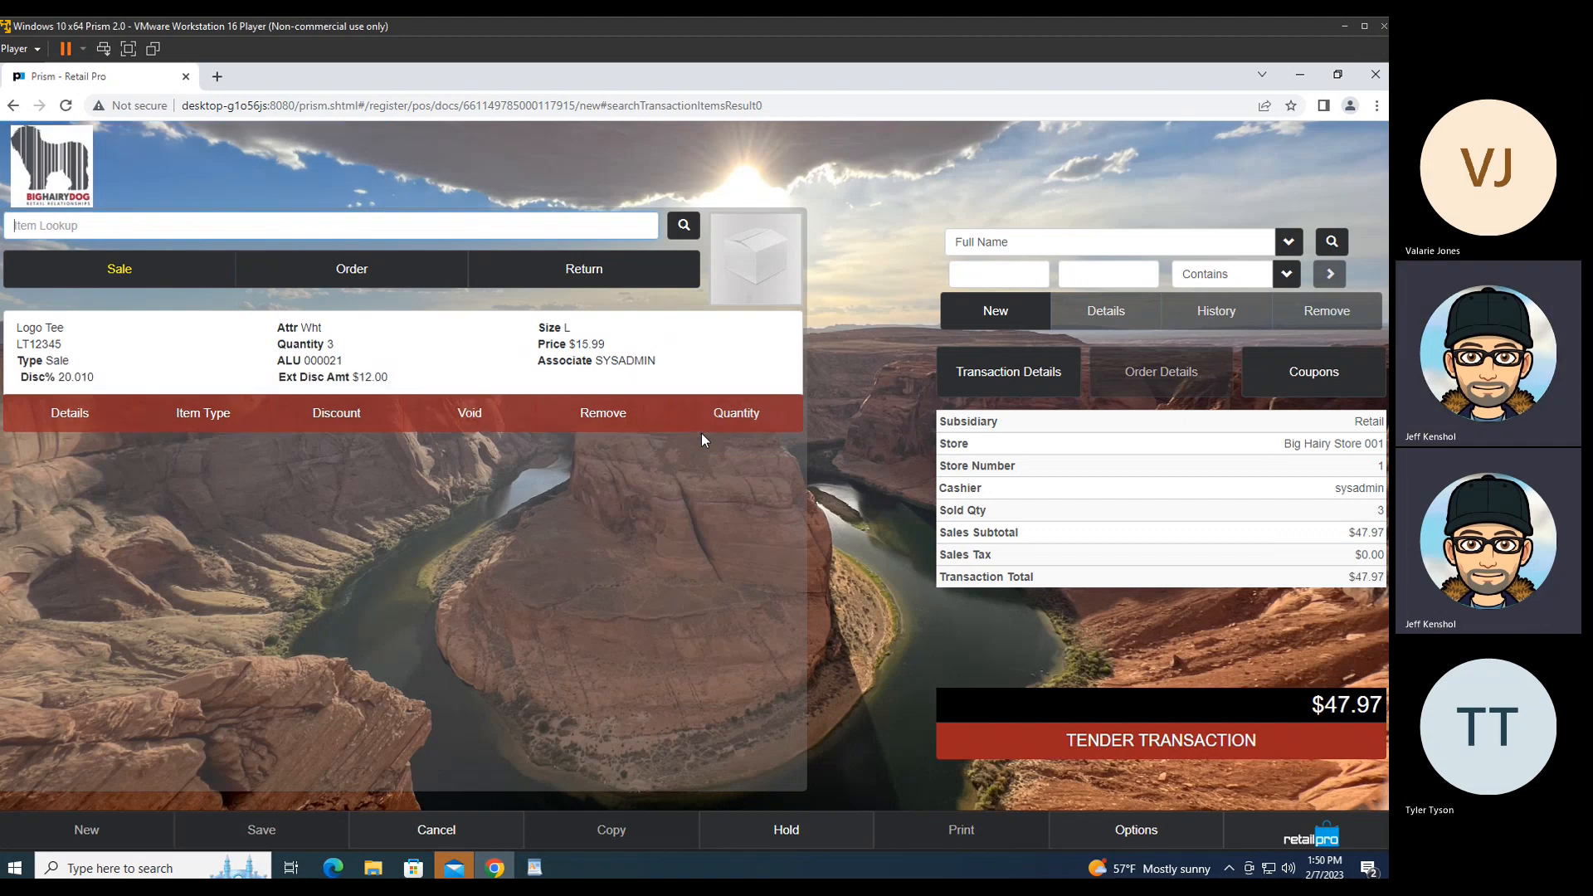
Step: Raise the quantity of item 000021 to 9 and check the line's discount percentage
left_click(727, 419)
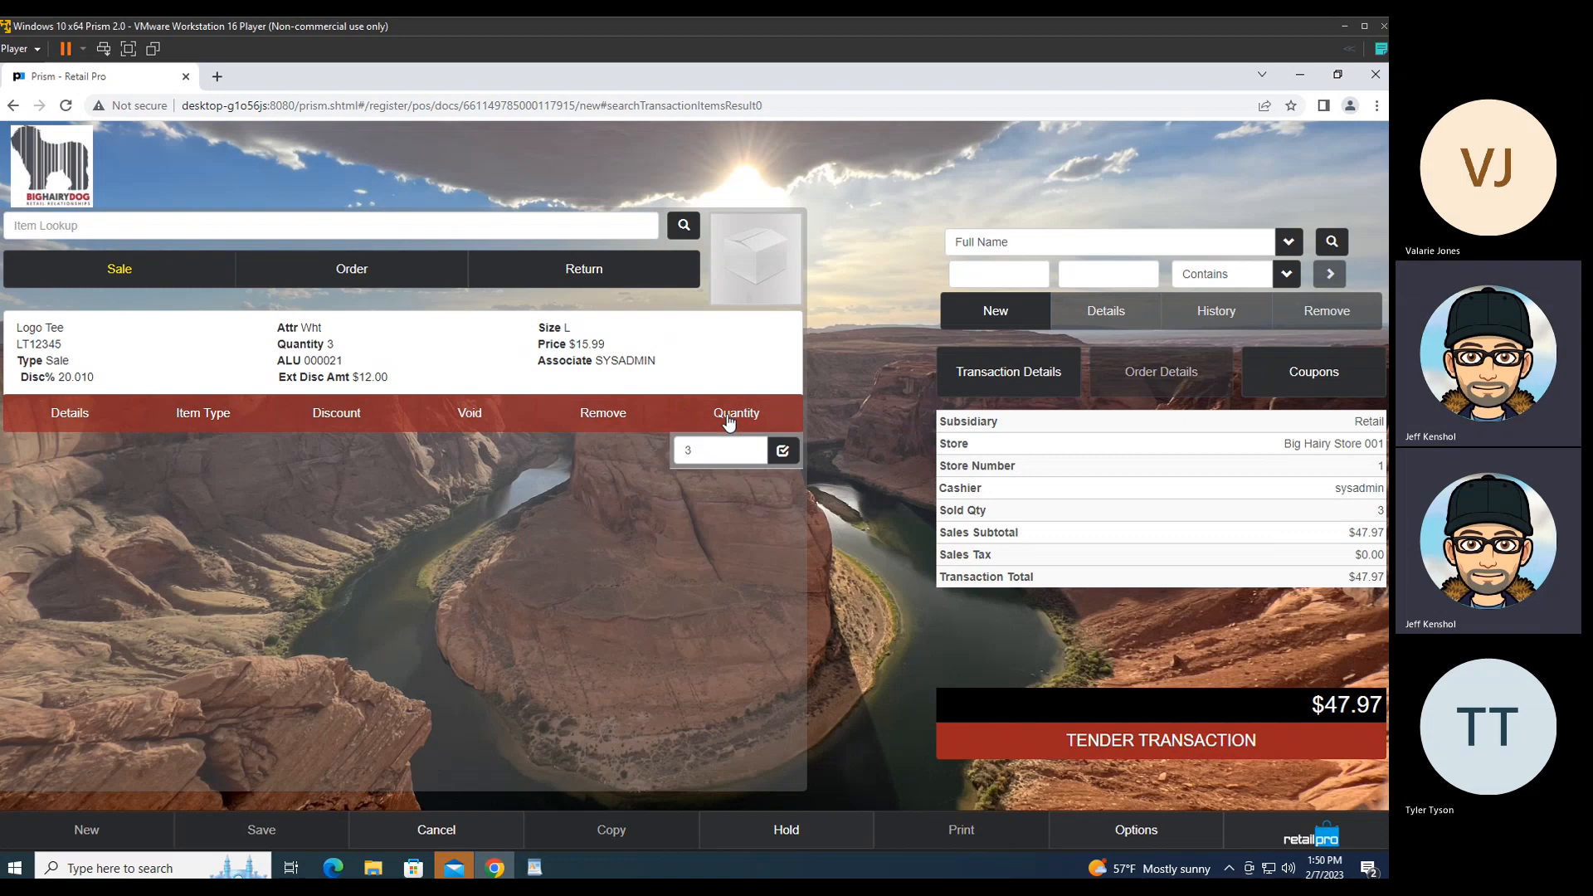
double_click(695, 452)
left_click(642, 453)
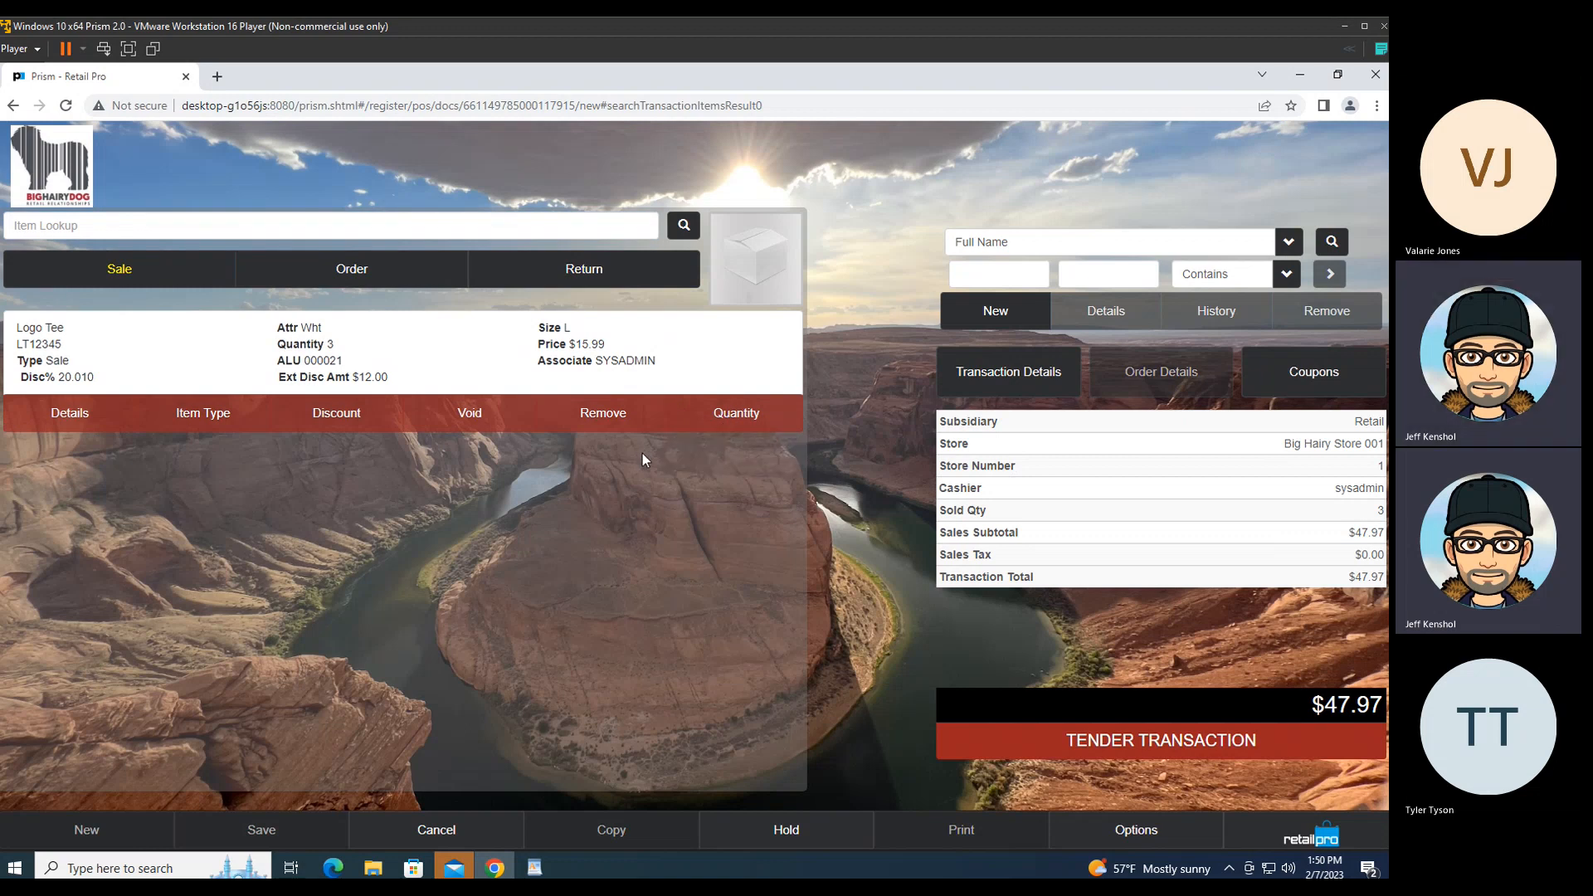
left_click(733, 421)
double_click(698, 457)
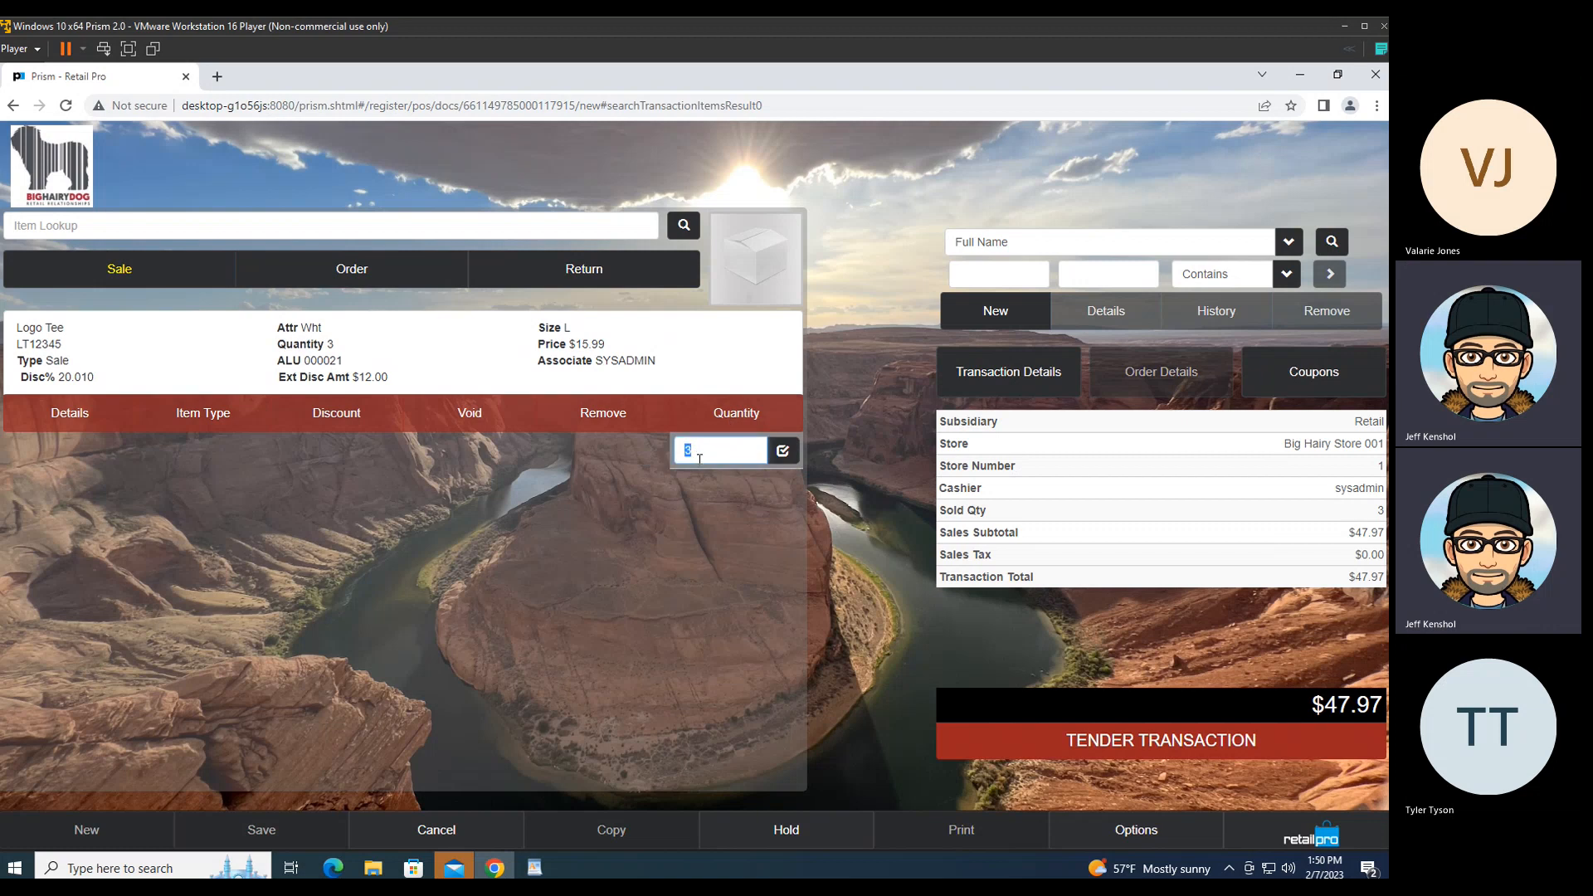
type("9")
key("Return")
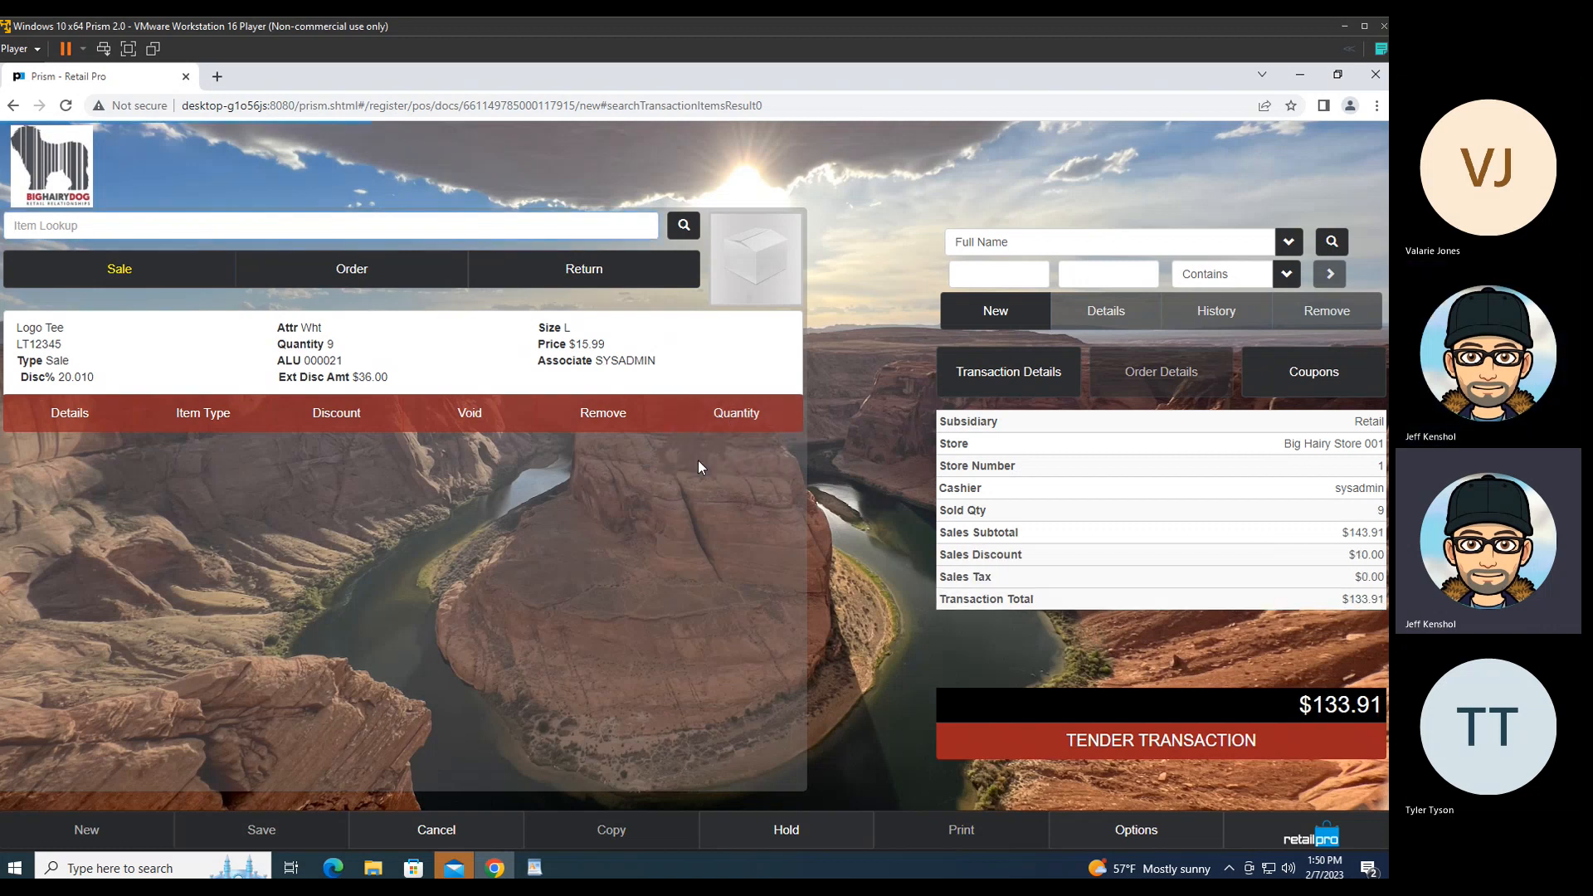
left_click_drag(388, 378, 65, 380)
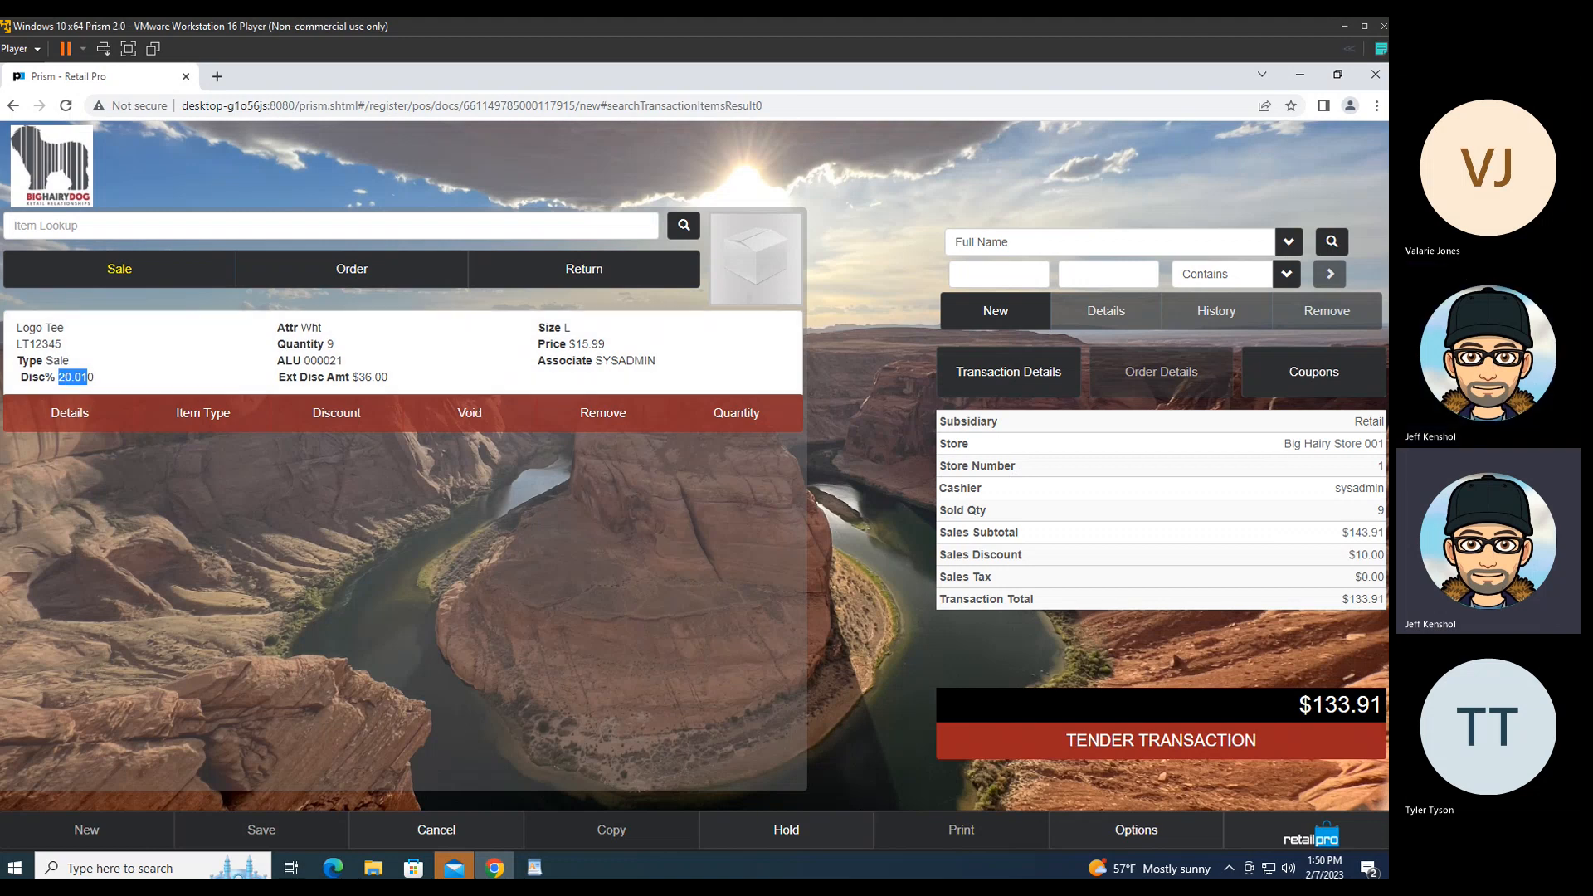
Step: Discard the test receipt through Point of Sale and list the existing promotions in Promotions
left_click(1291, 836)
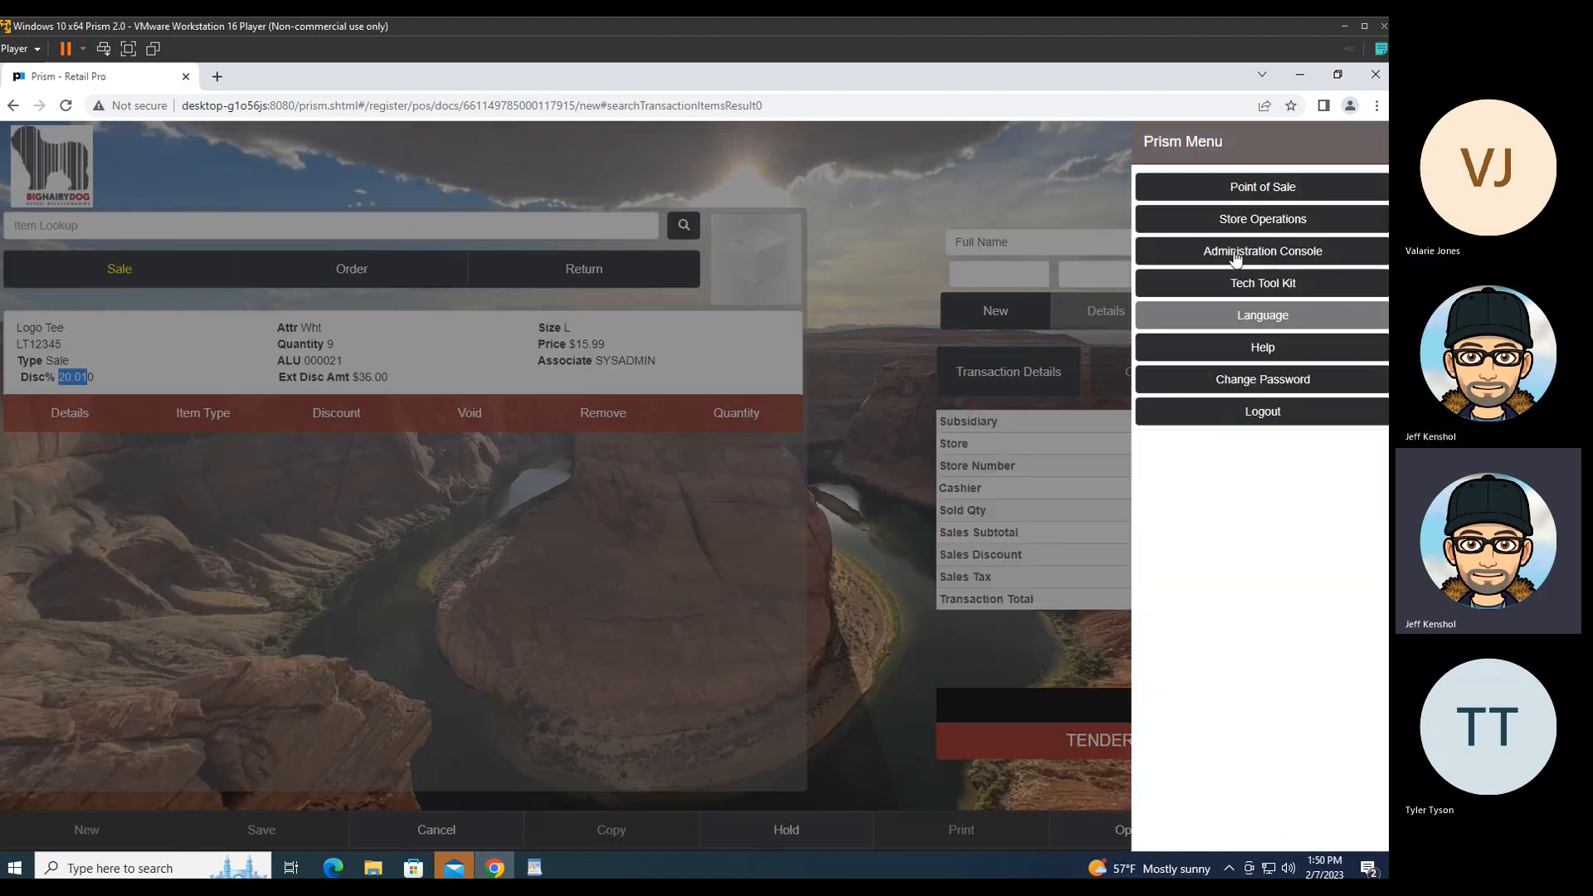
left_click(1238, 196)
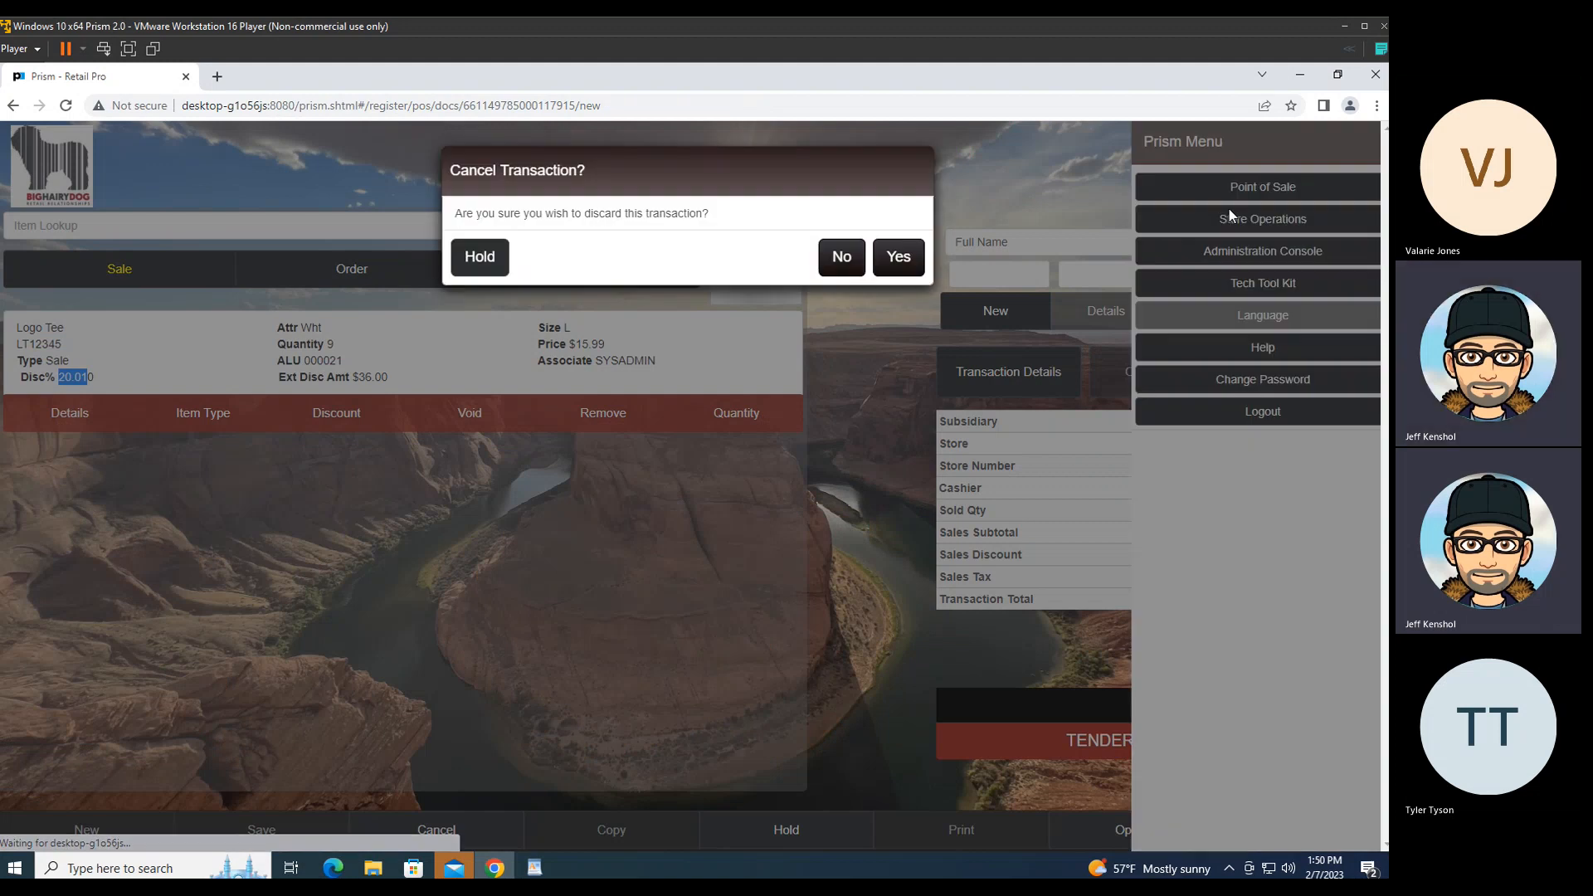
left_click(899, 258)
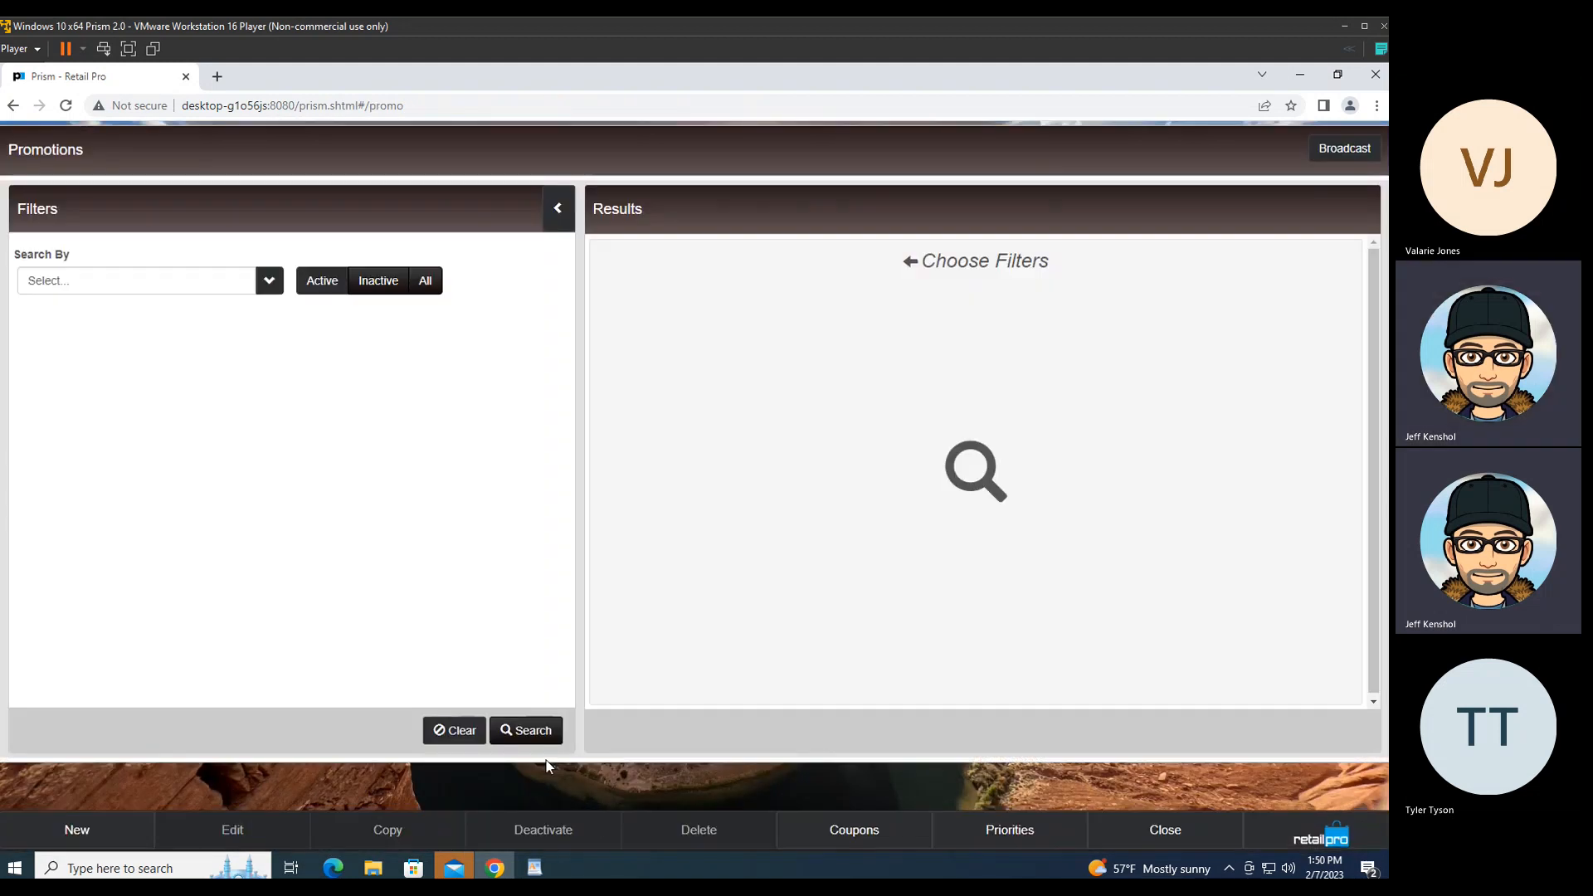
left_click(527, 730)
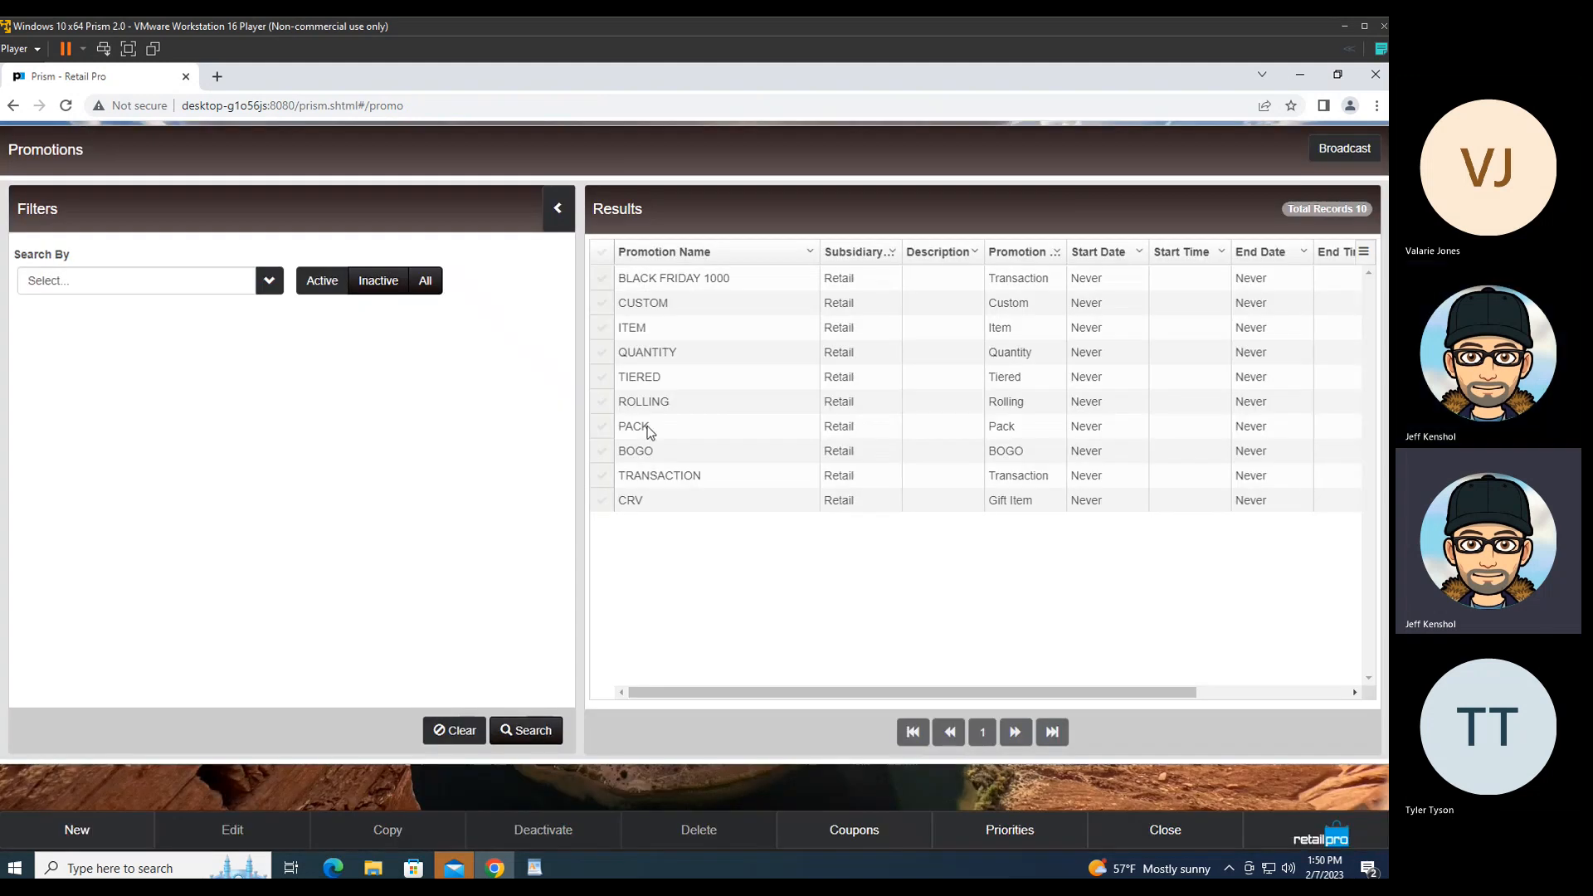
Step: Open the TIERED promotion and examine its tiered reward rules and the available discount types
left_click(605, 379)
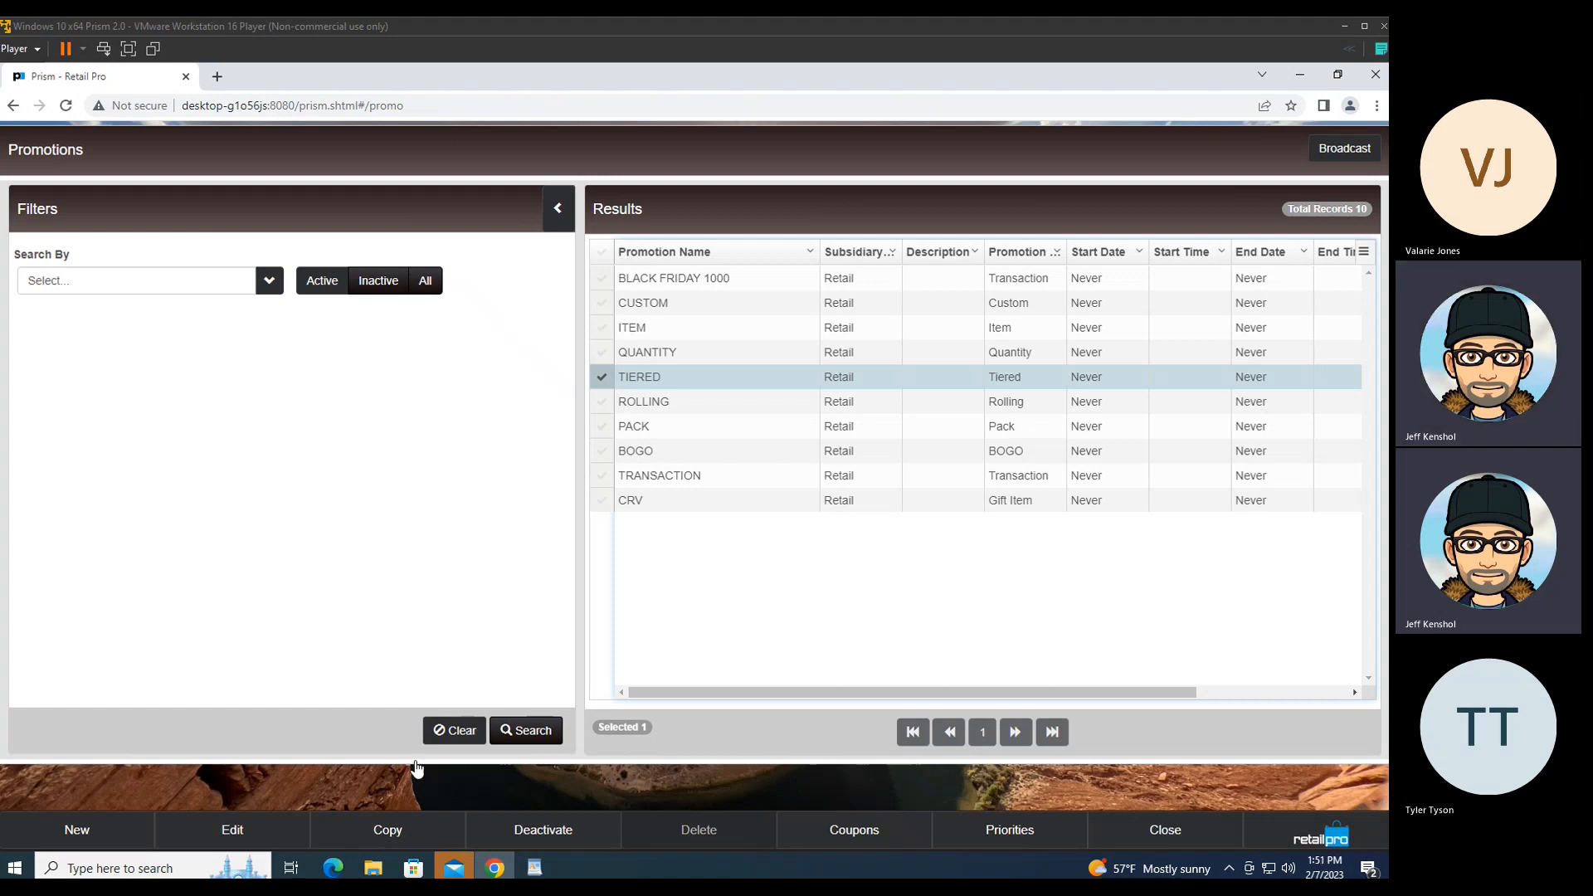
left_click(238, 829)
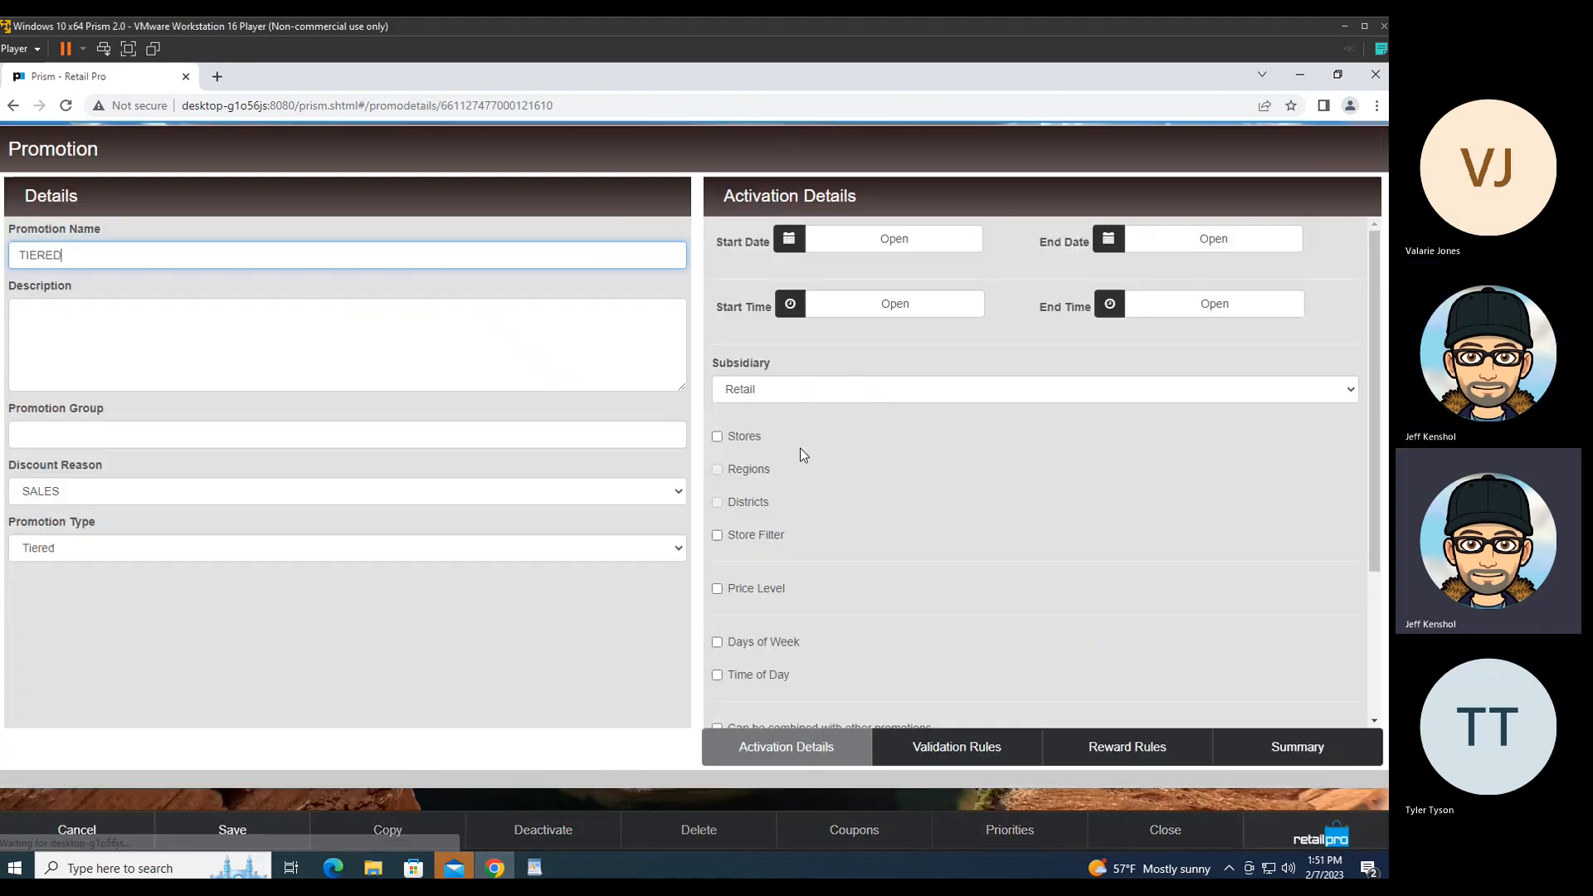
left_click(1143, 751)
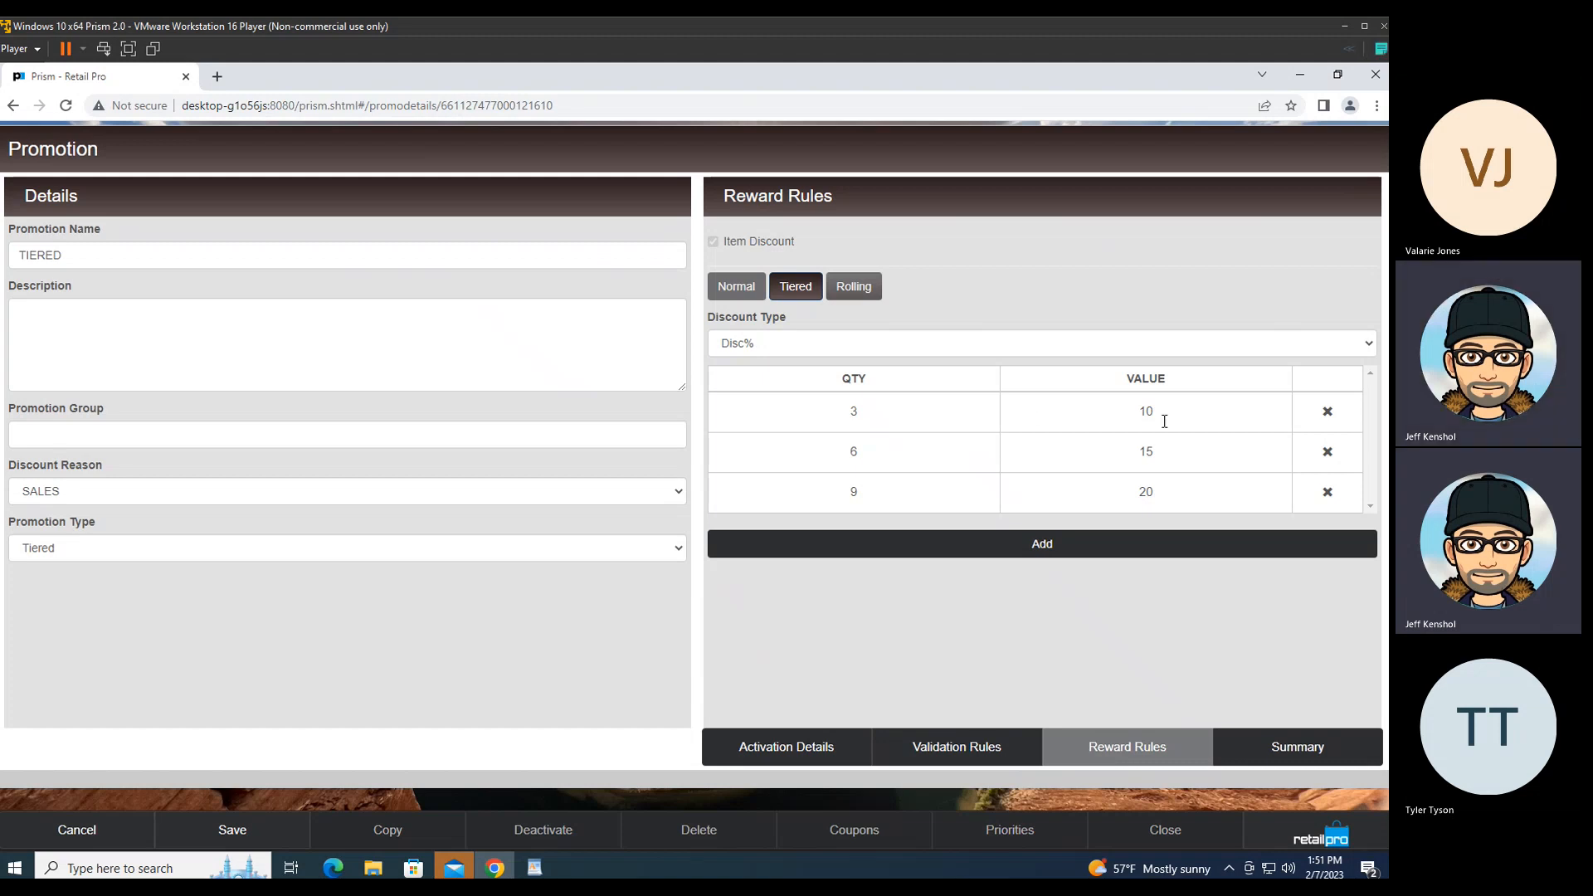
left_click(760, 345)
left_click(760, 345)
left_click(764, 345)
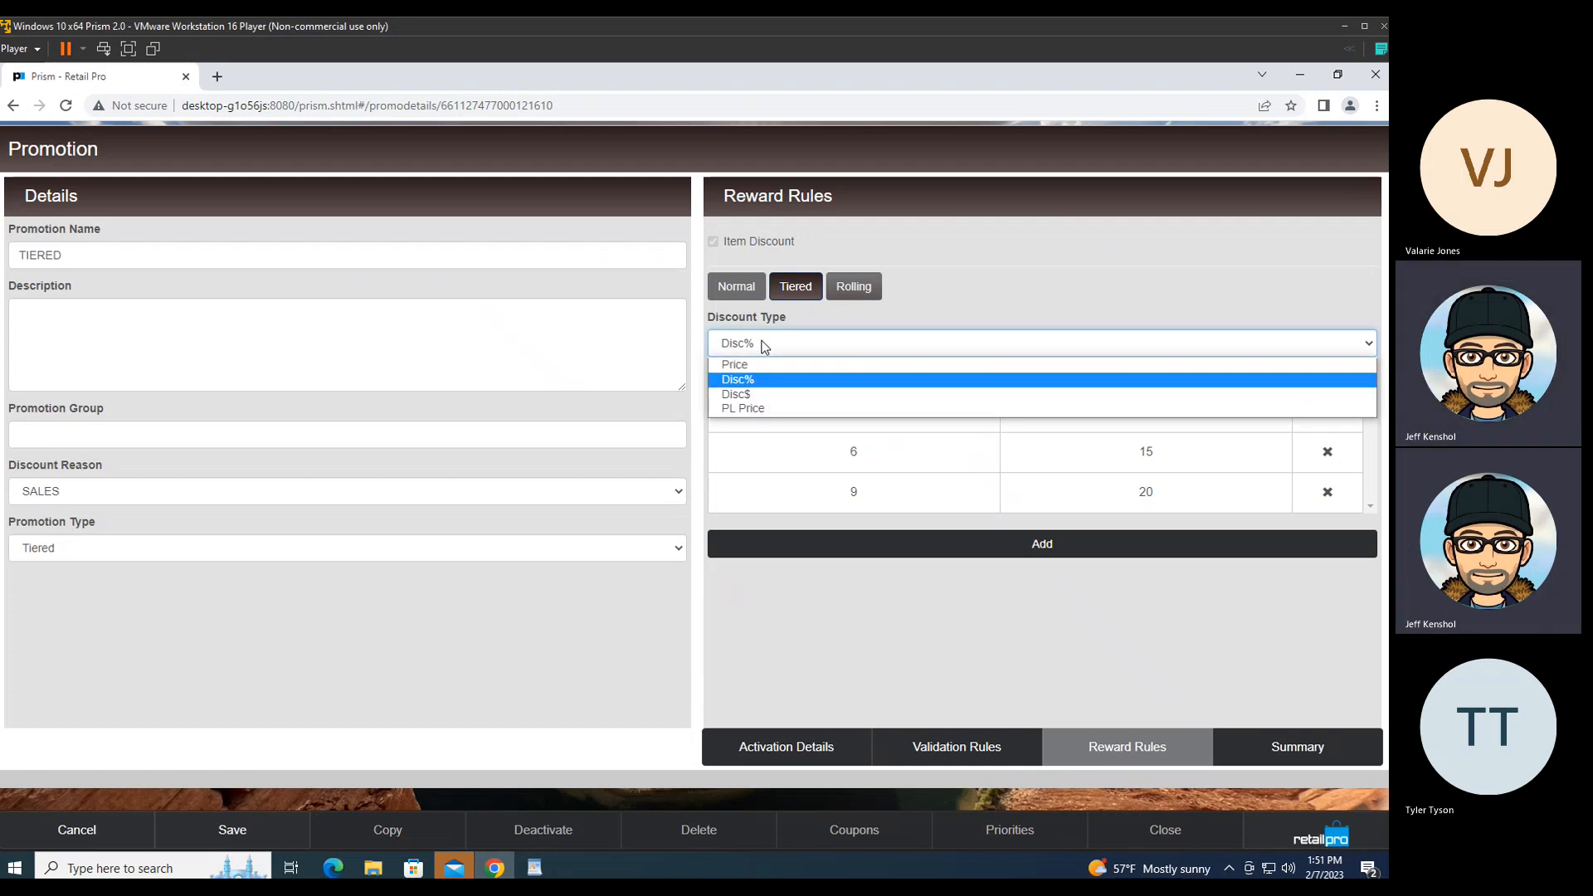
left_click(763, 345)
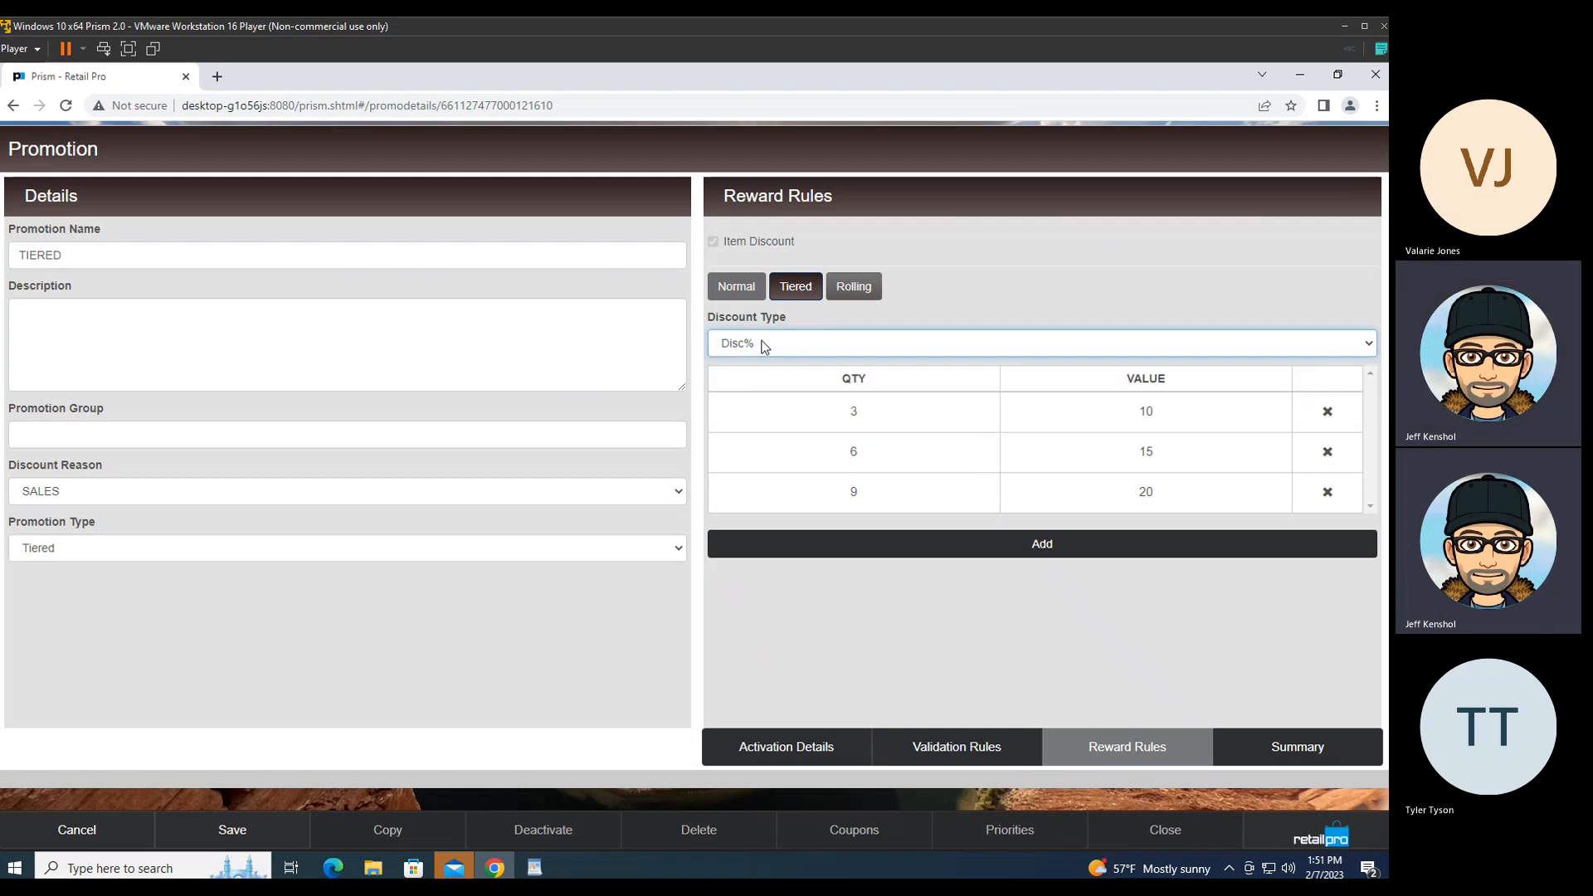
left_click(763, 345)
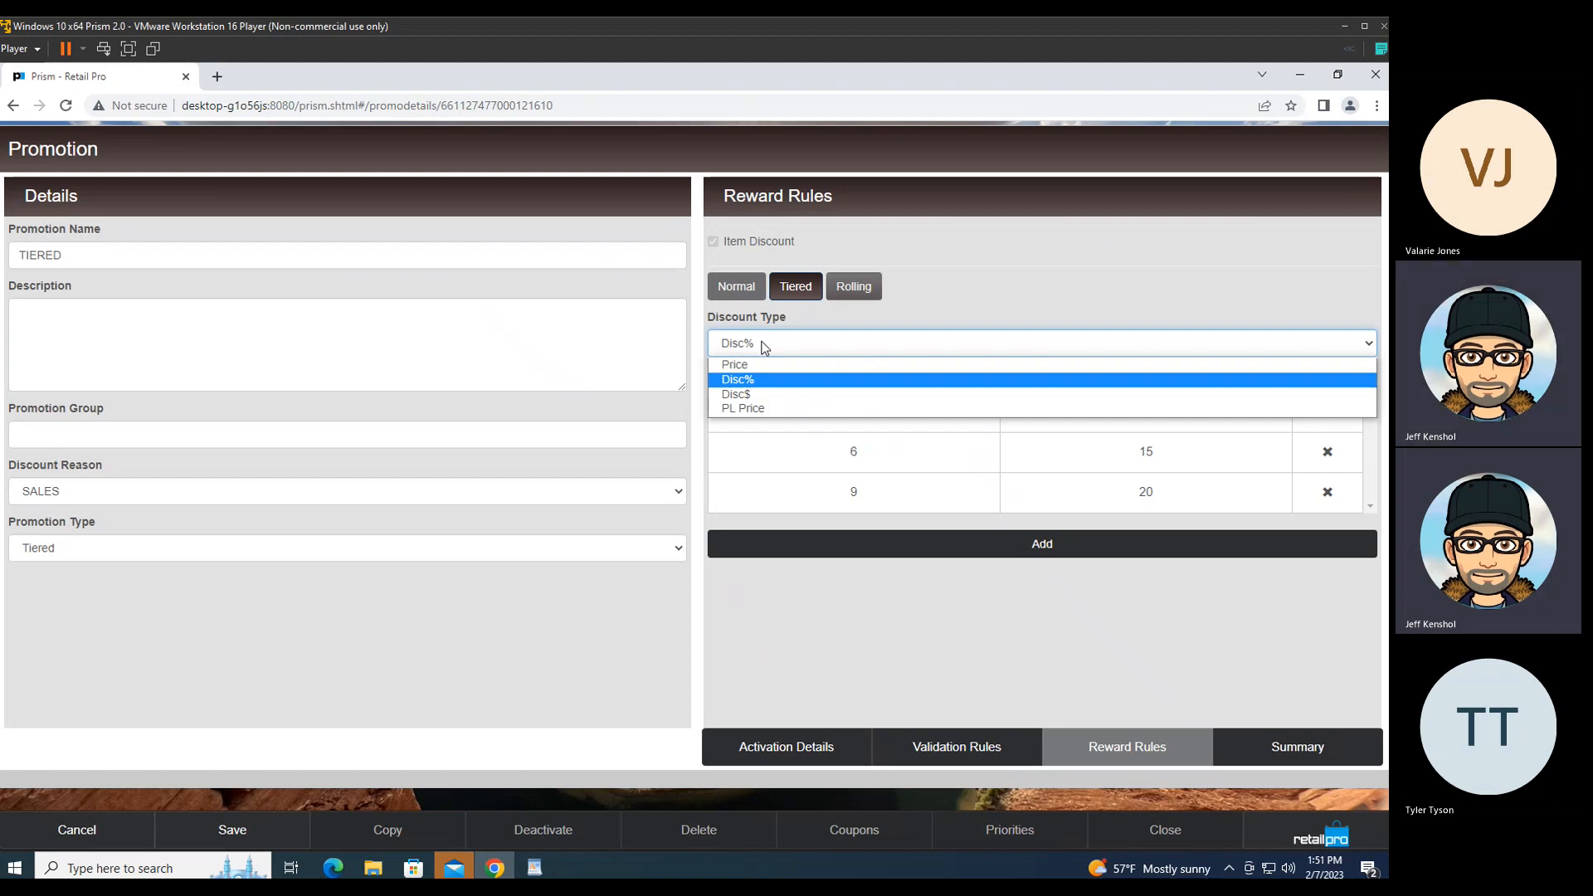
left_click(763, 345)
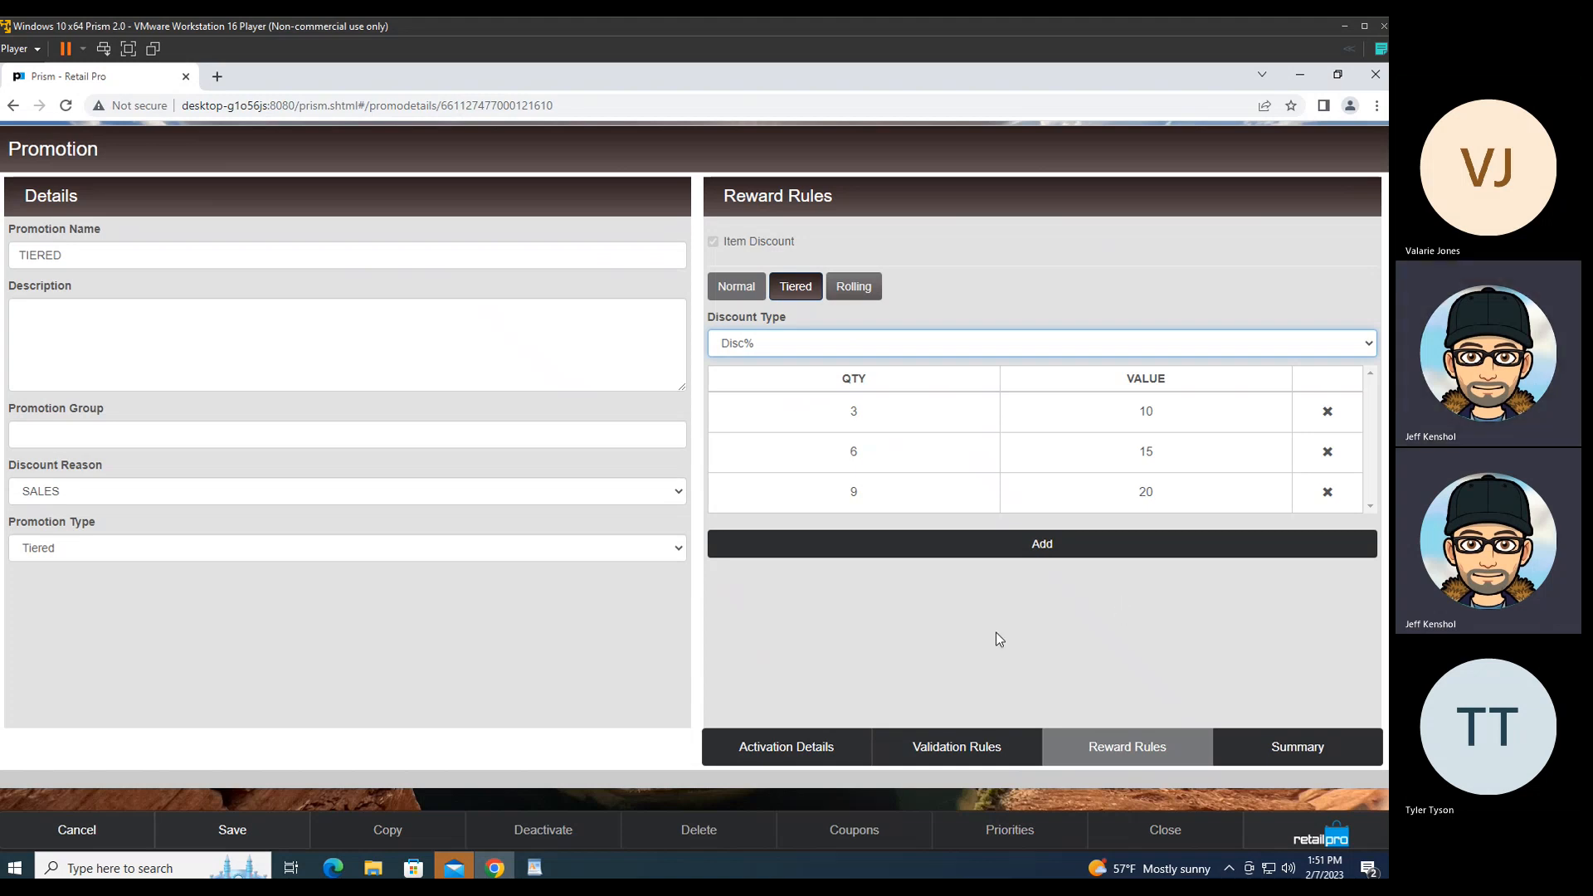
Step: Examine the item filter in the TIERED promotion's validation rules and leave the promotion without saving
left_click(969, 755)
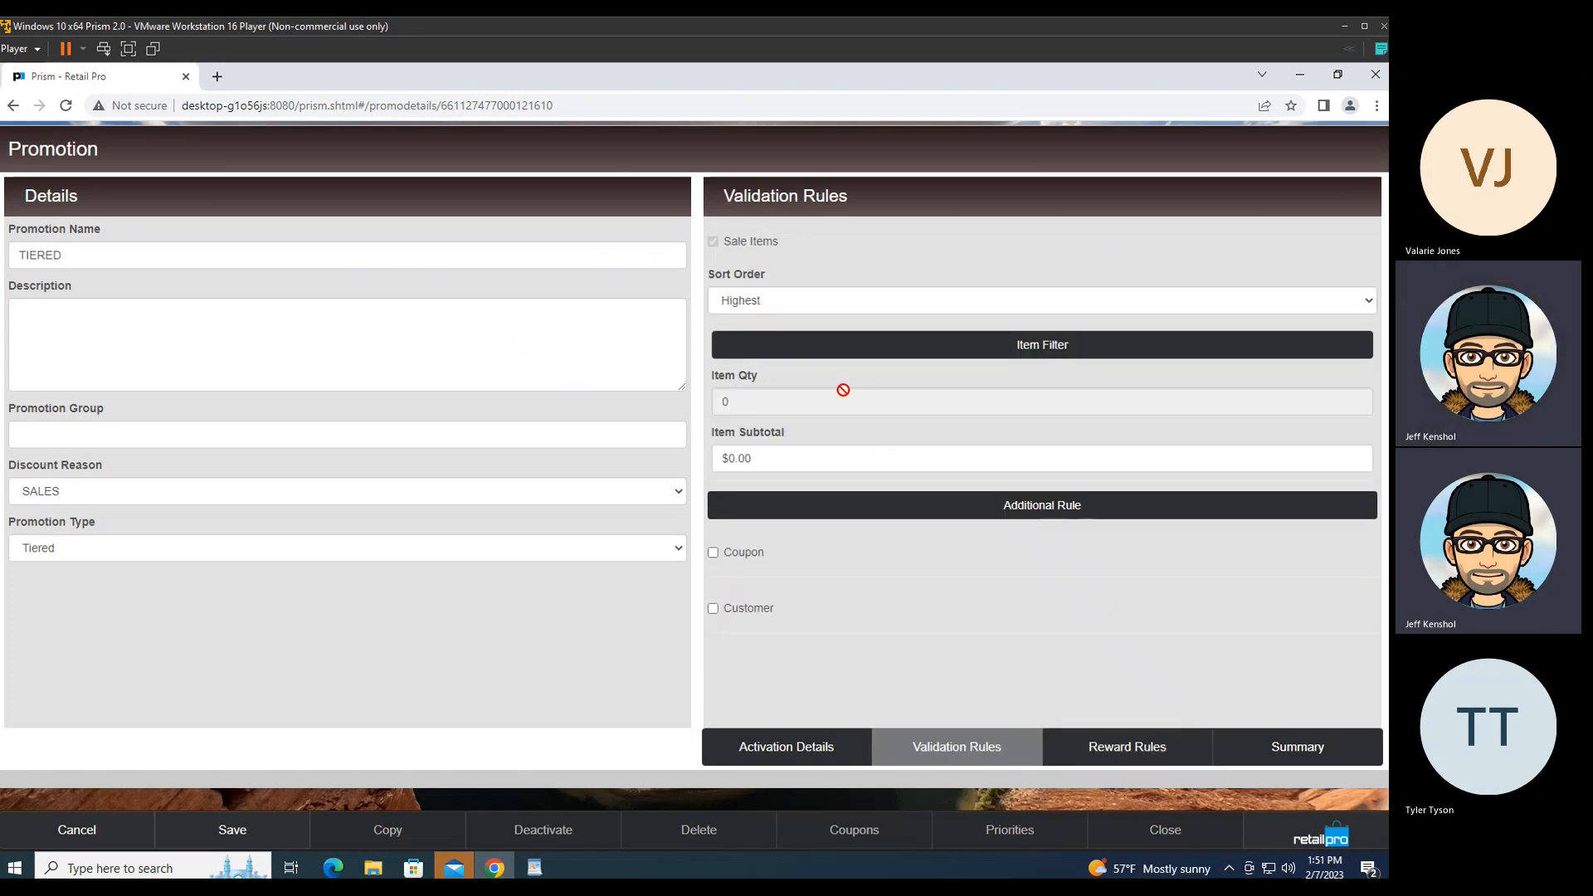
left_click(878, 362)
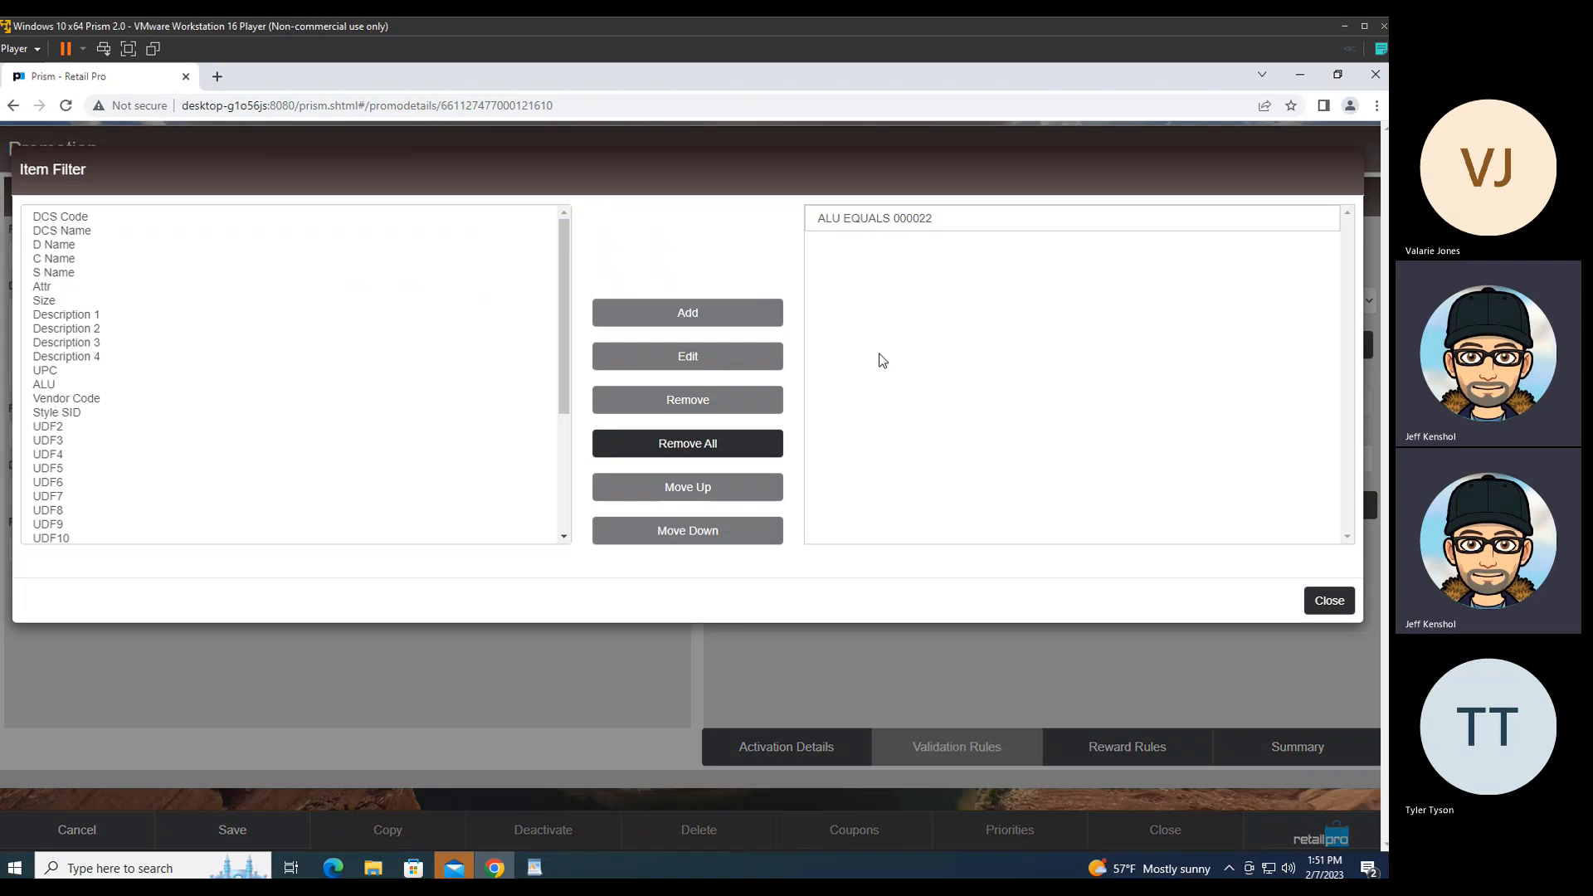
left_click(1319, 610)
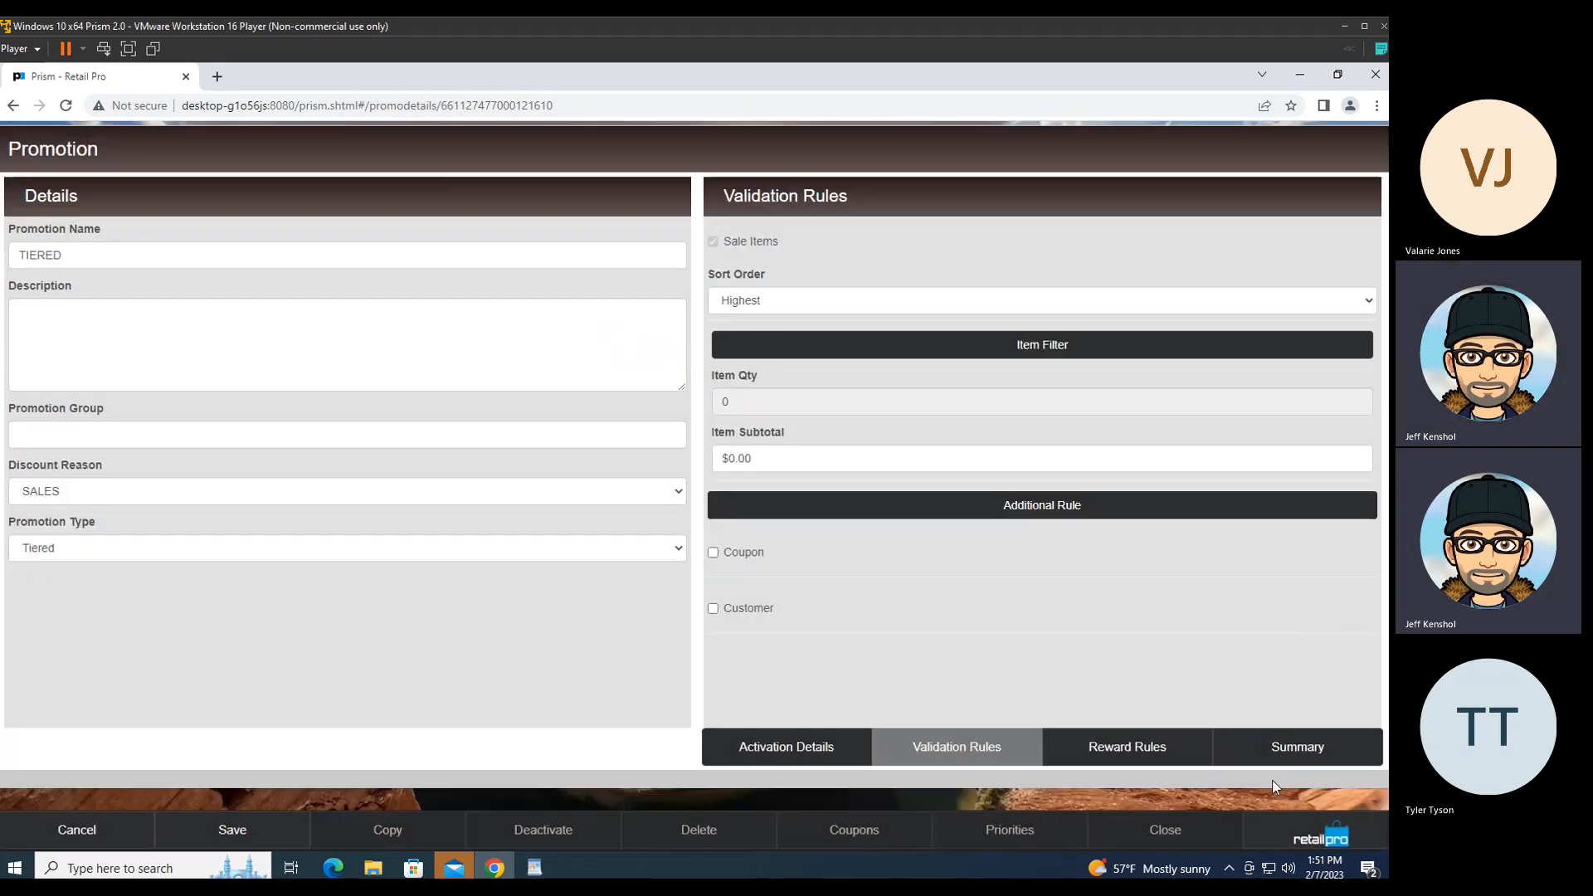
left_click(106, 838)
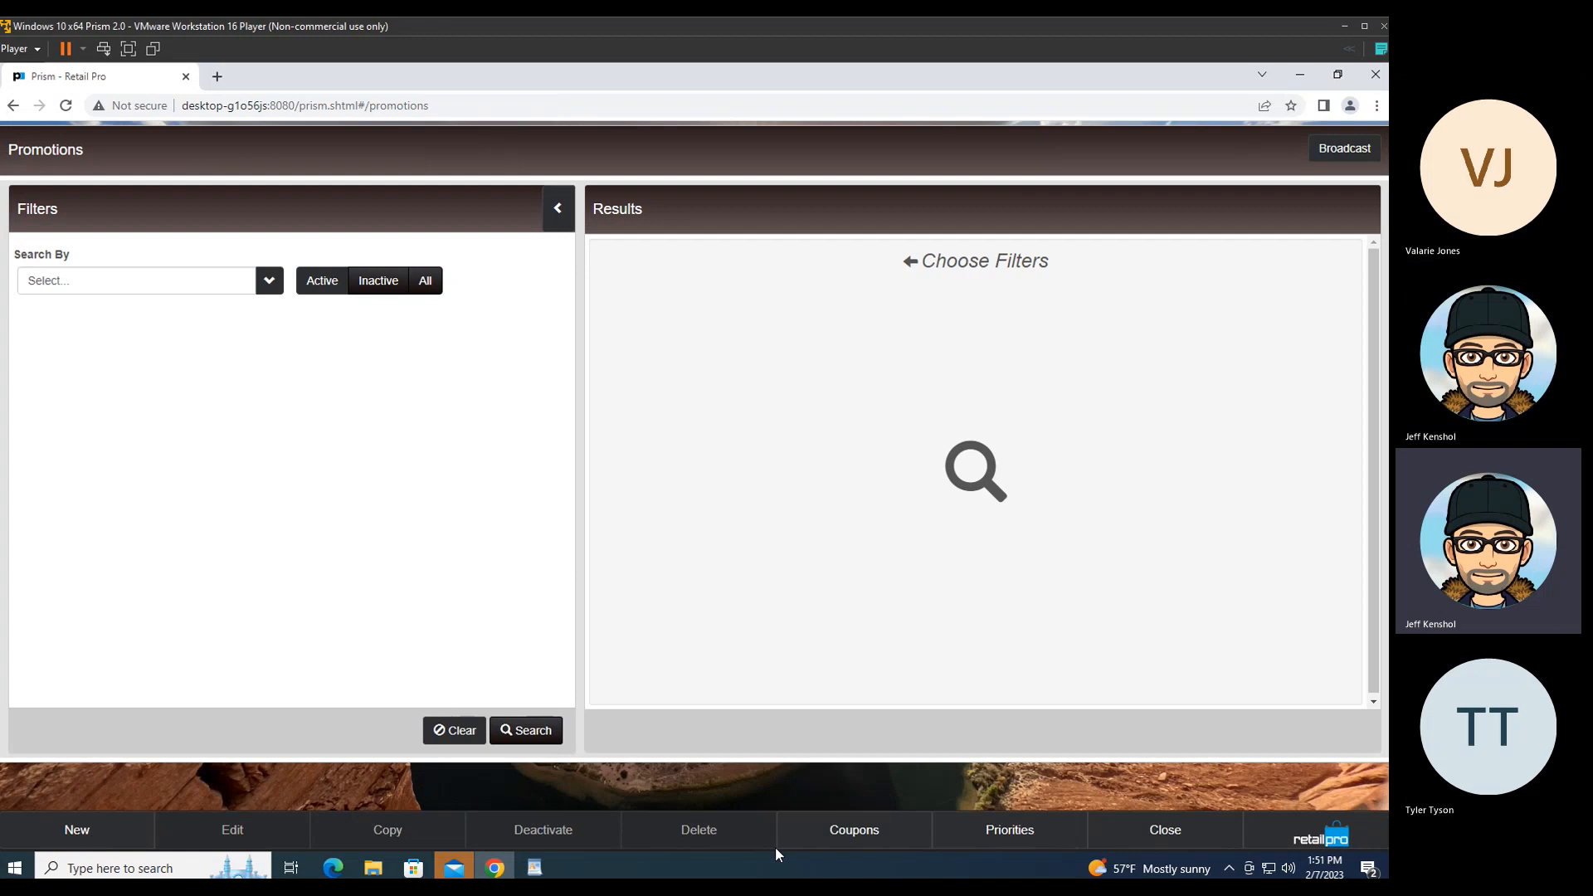
Step: Start a new receipt in Point of Sale and add item 000022 to it
left_click(1299, 847)
left_click(1218, 193)
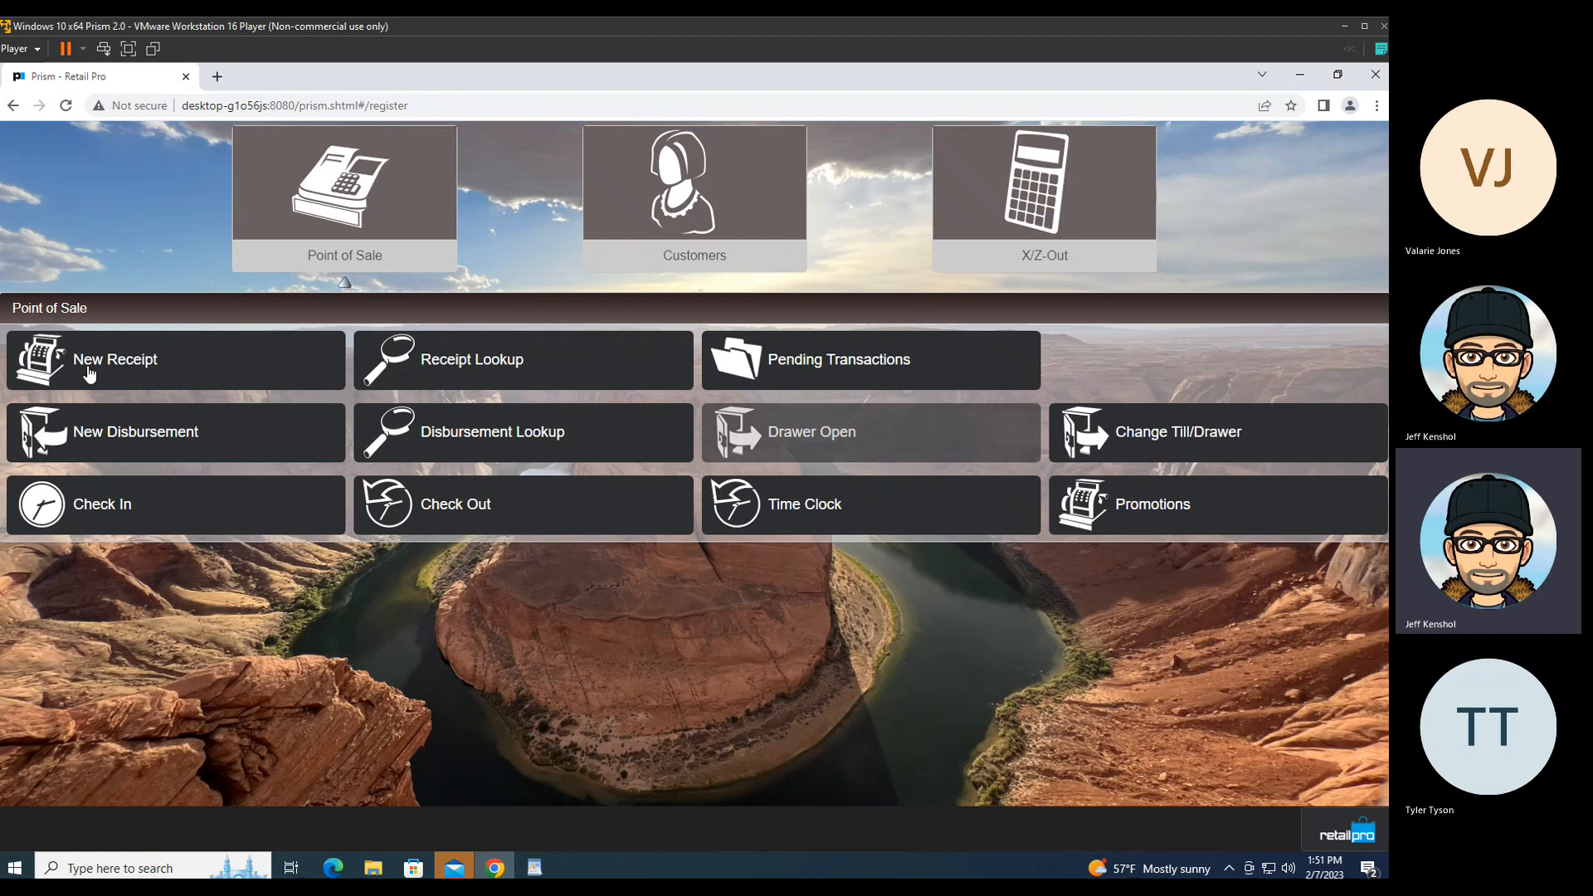
left_click(135, 386)
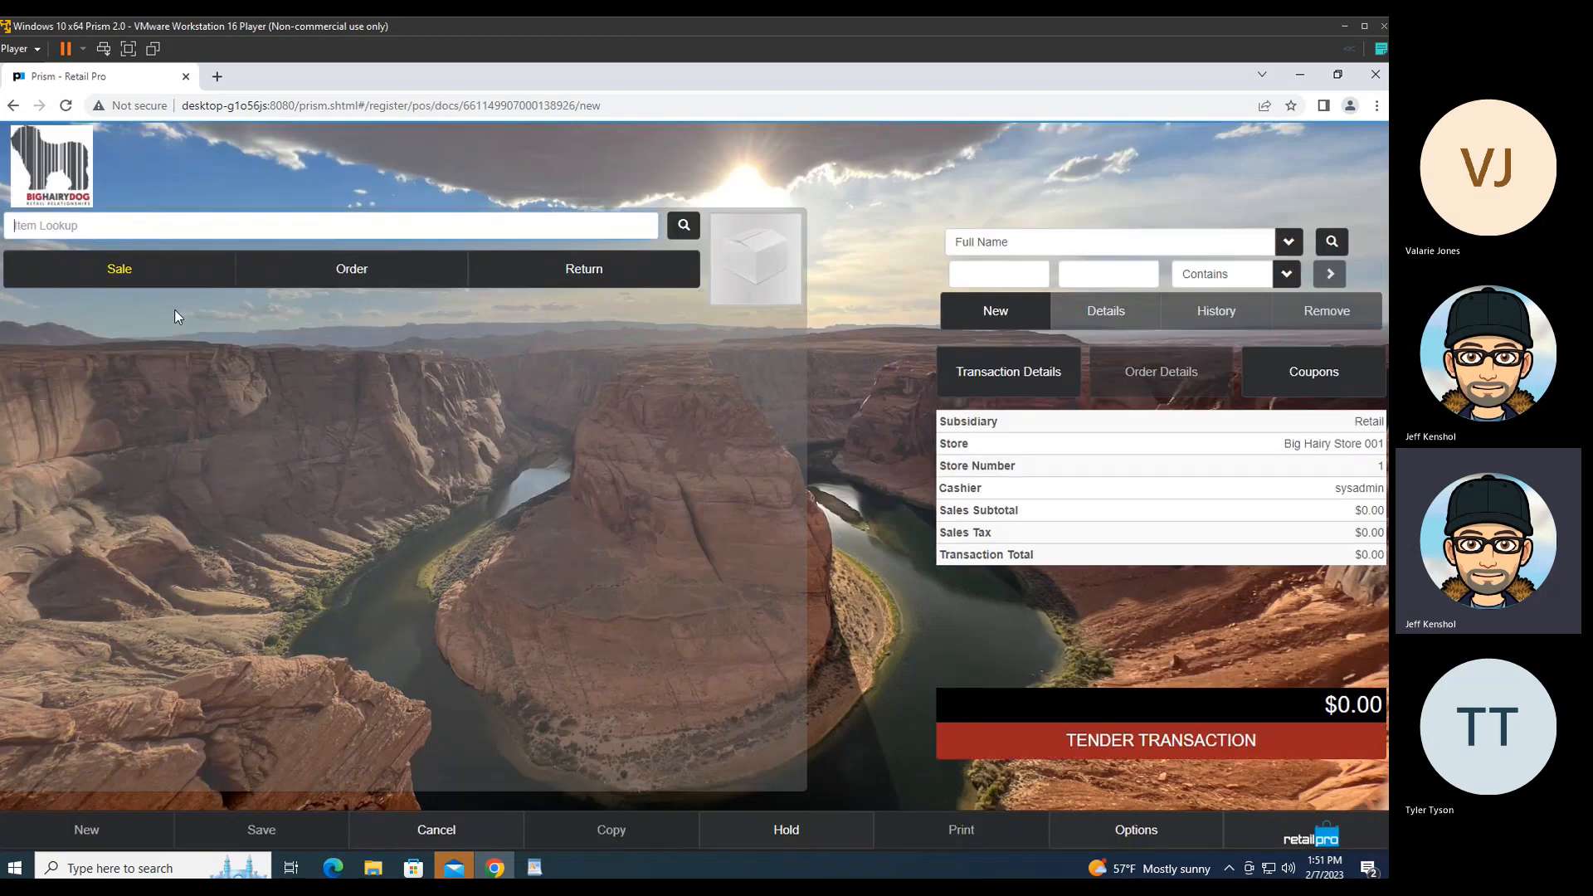
type("000022")
key("Return")
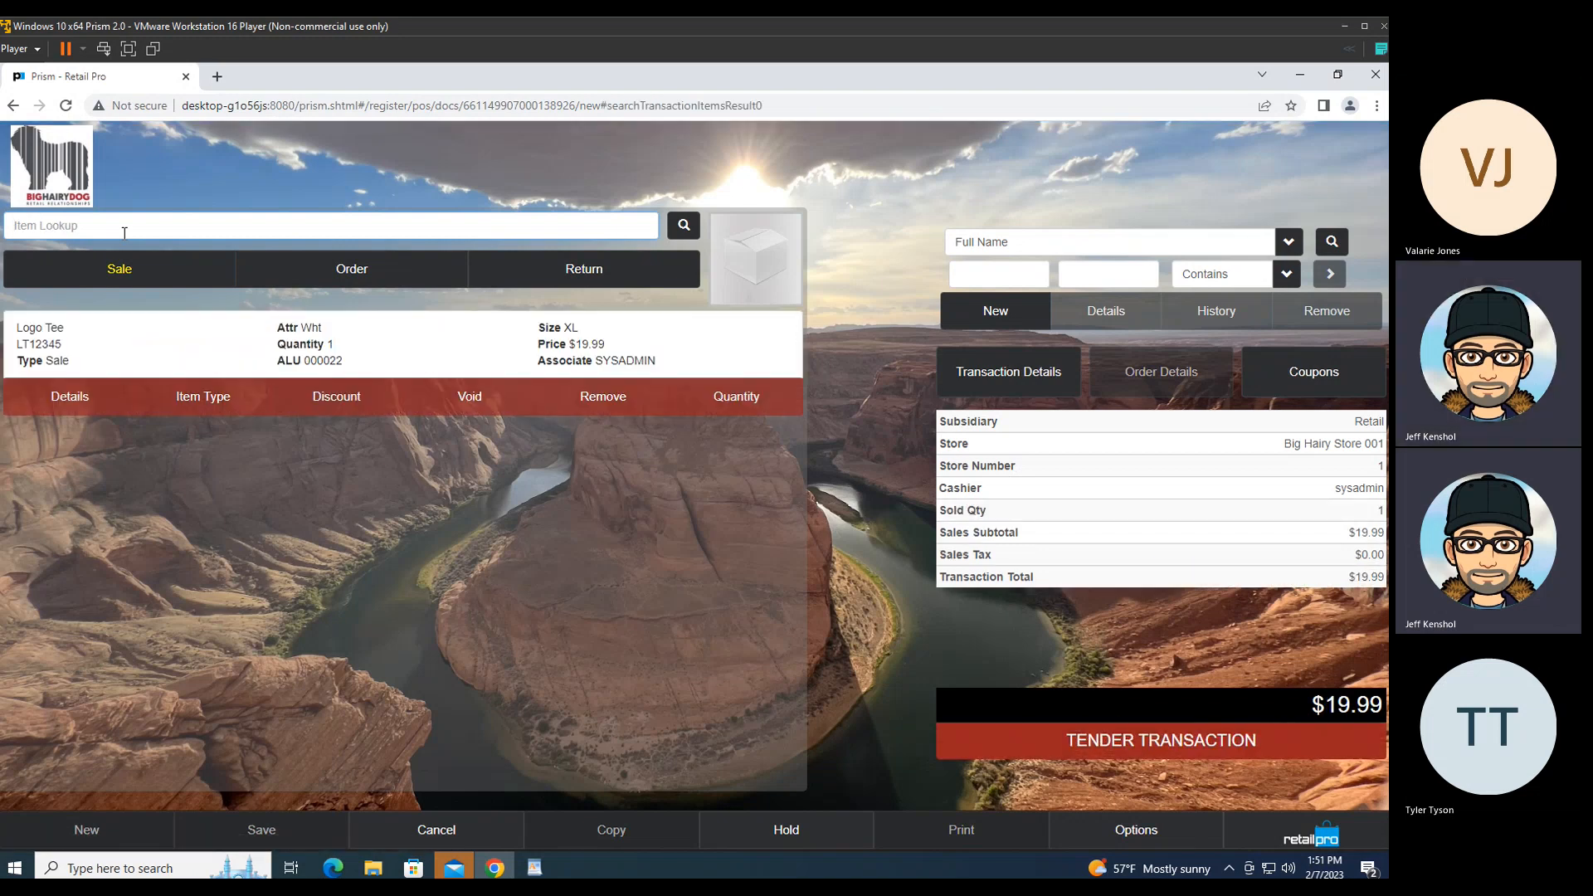
Step: Test the first two discount tiers by setting the quantity of item 000022 to 3 and then to 6
left_click(717, 405)
double_click(715, 433)
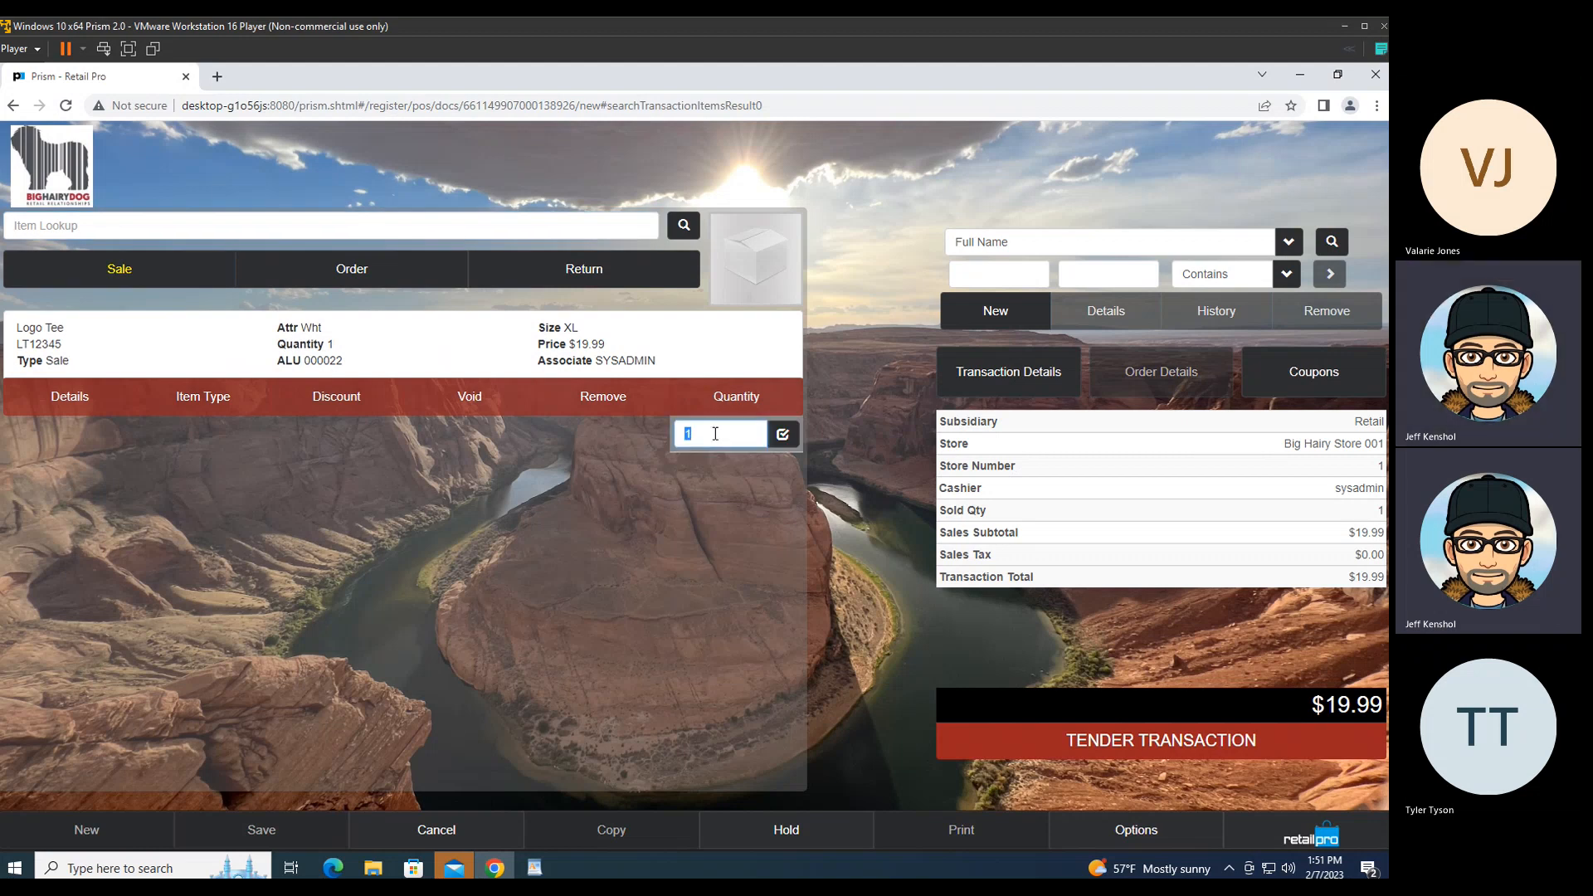
key("Return")
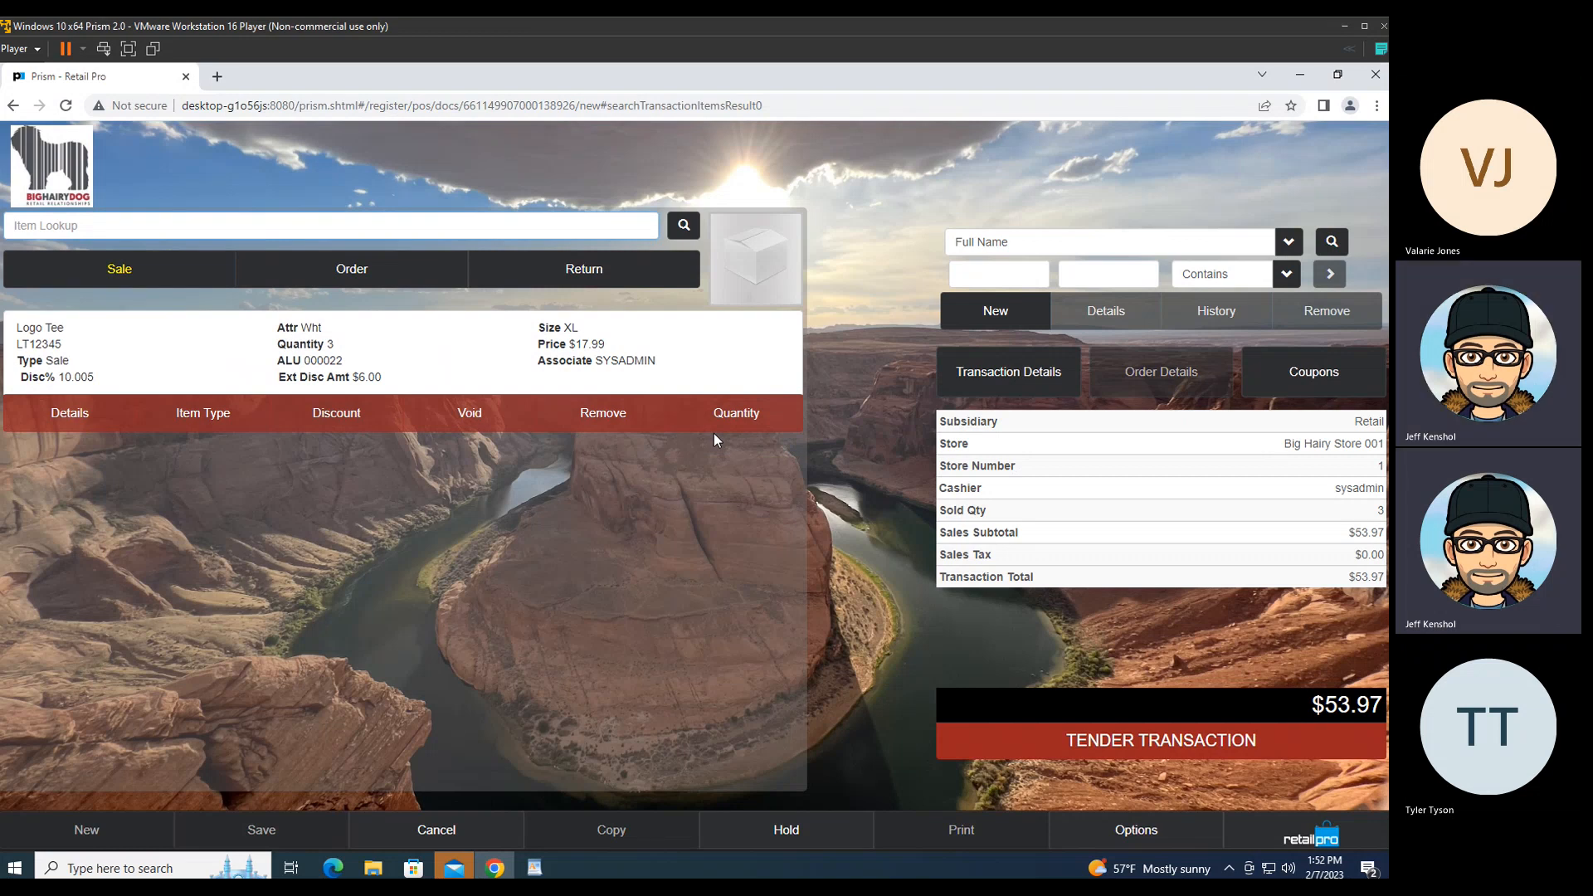
left_click(724, 417)
double_click(715, 455)
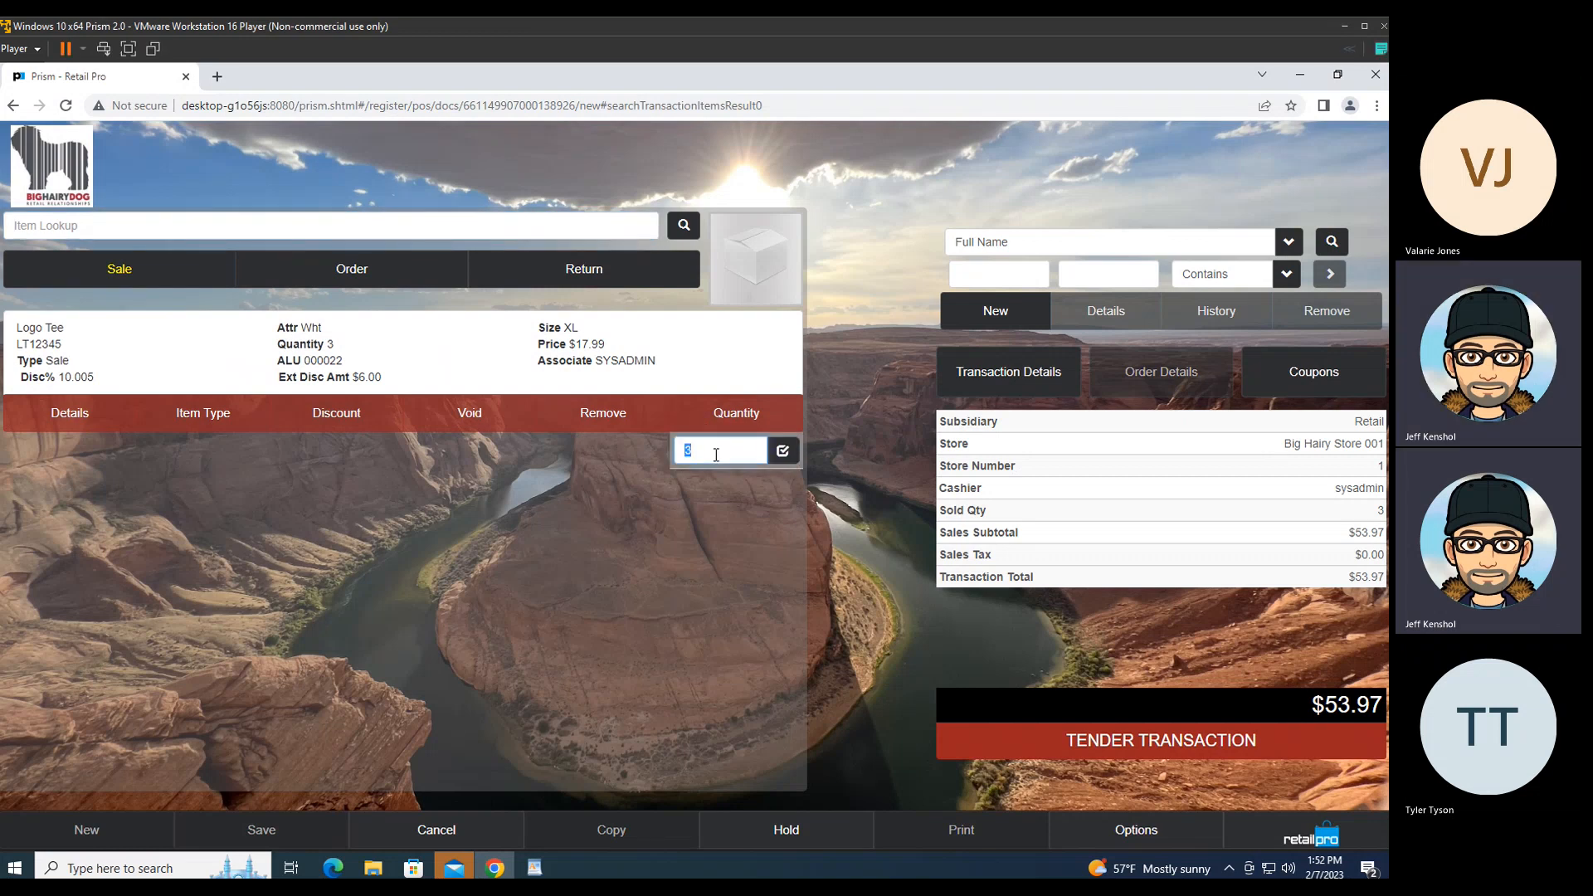
key("Return")
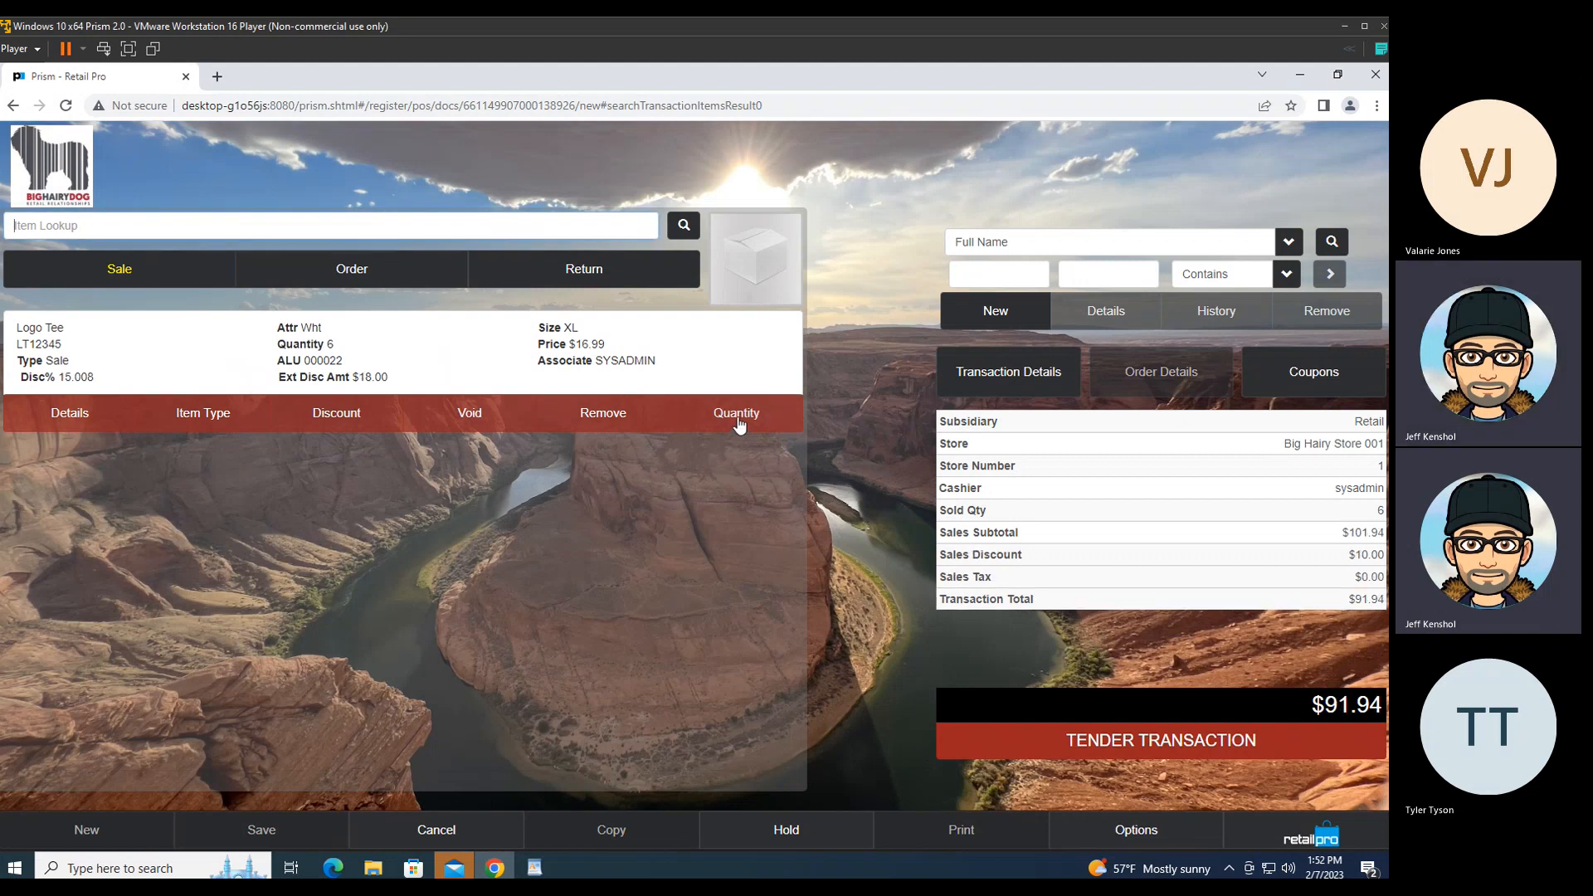
Step: Test the highest discount tier by raising the quantity of item 000022 to 9 and then to 25
left_click(736, 414)
double_click(719, 448)
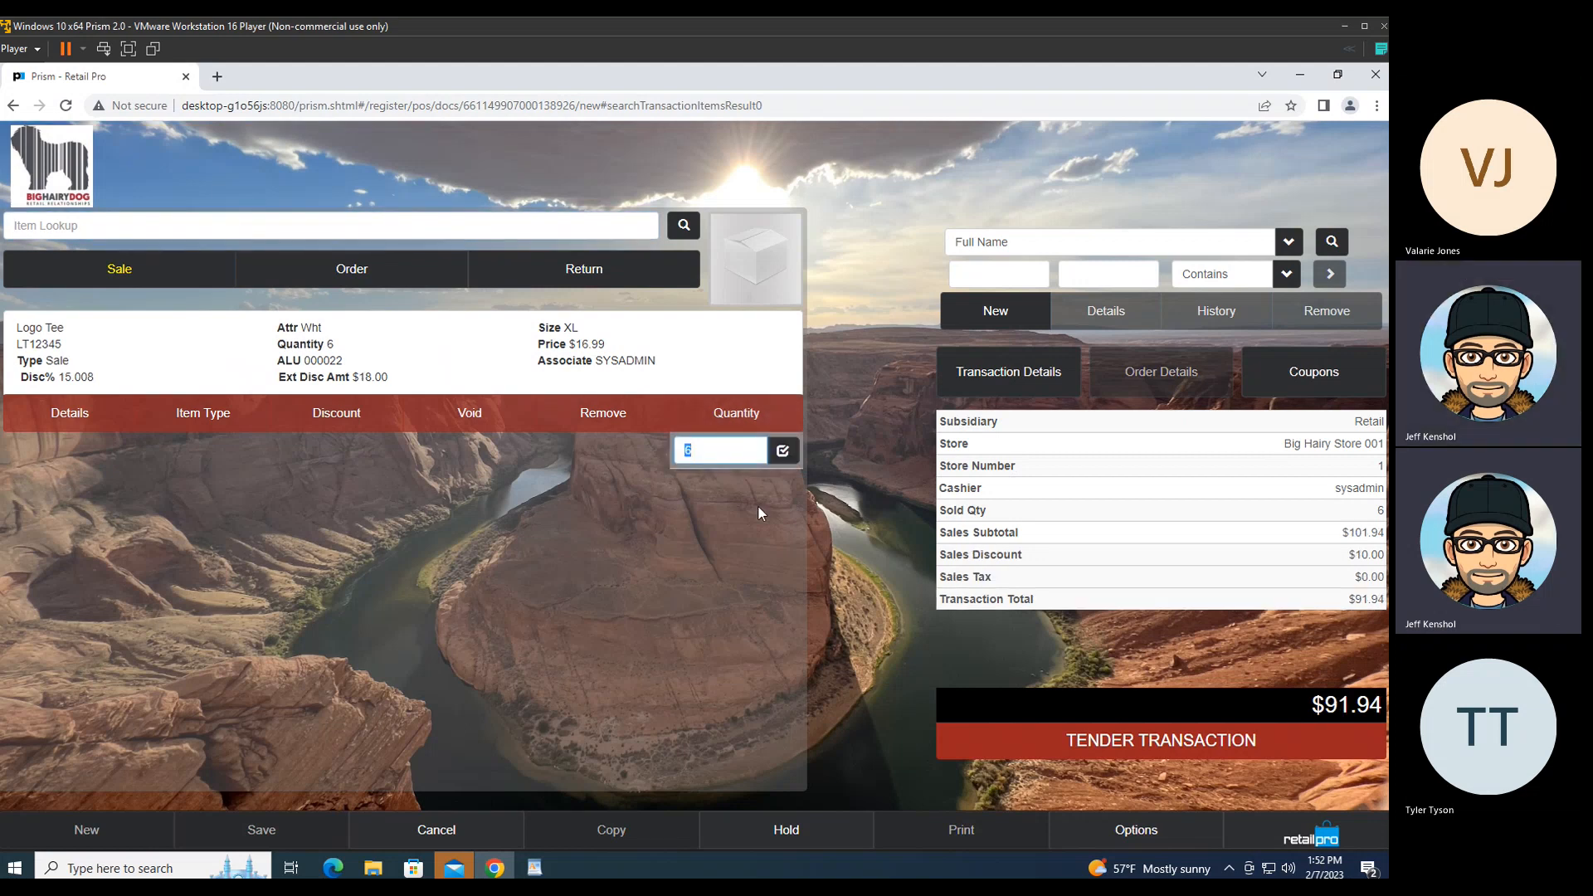
type("9")
key("Return")
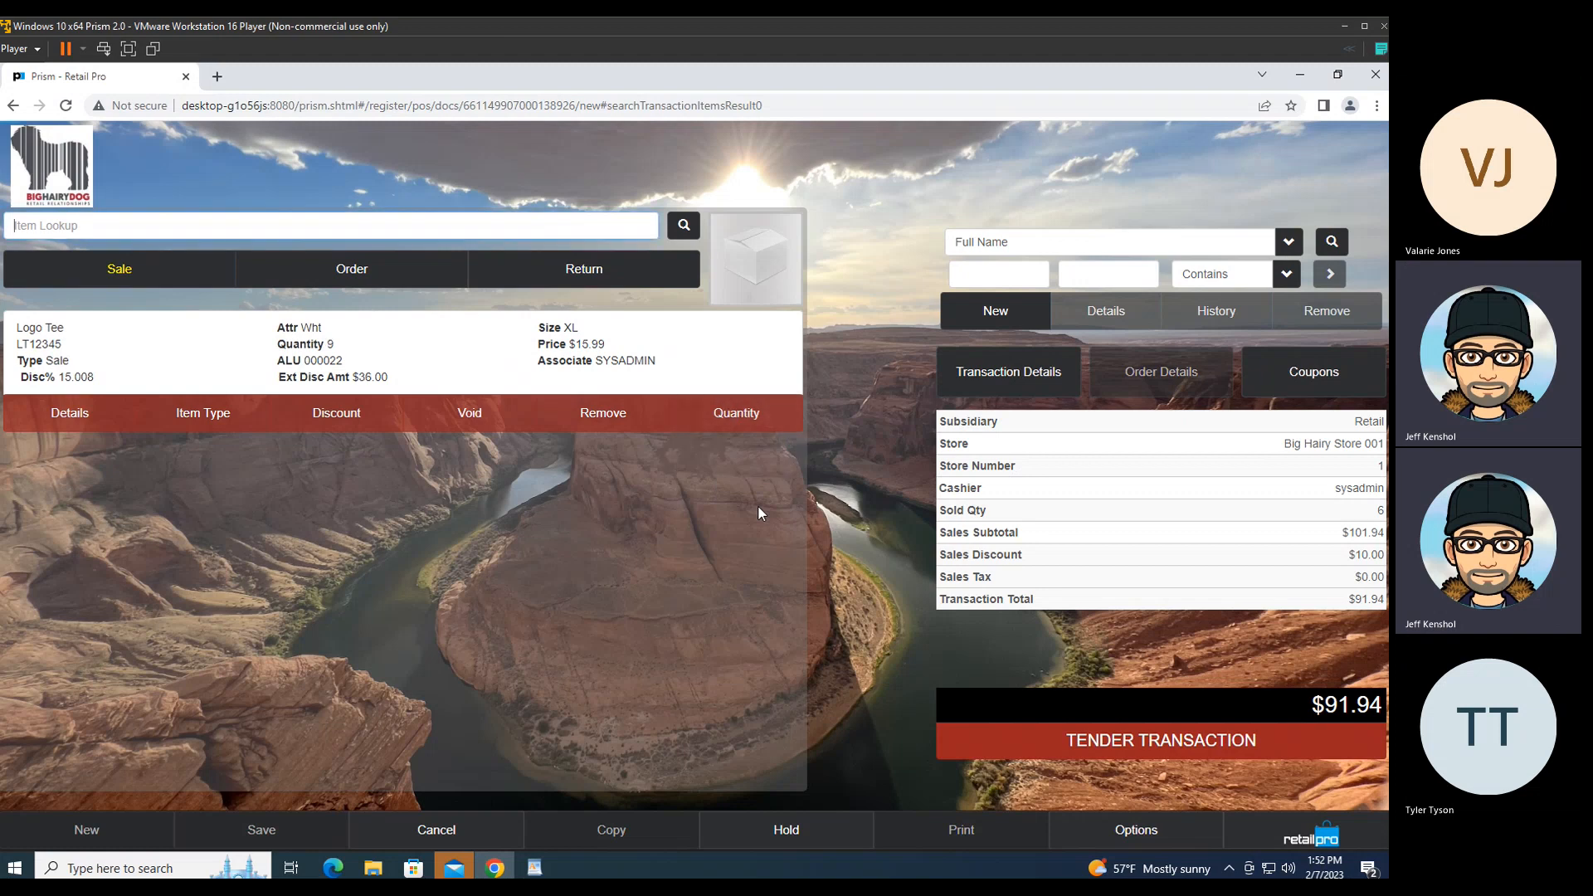
left_click(745, 423)
double_click(705, 450)
type("10")
key("Return")
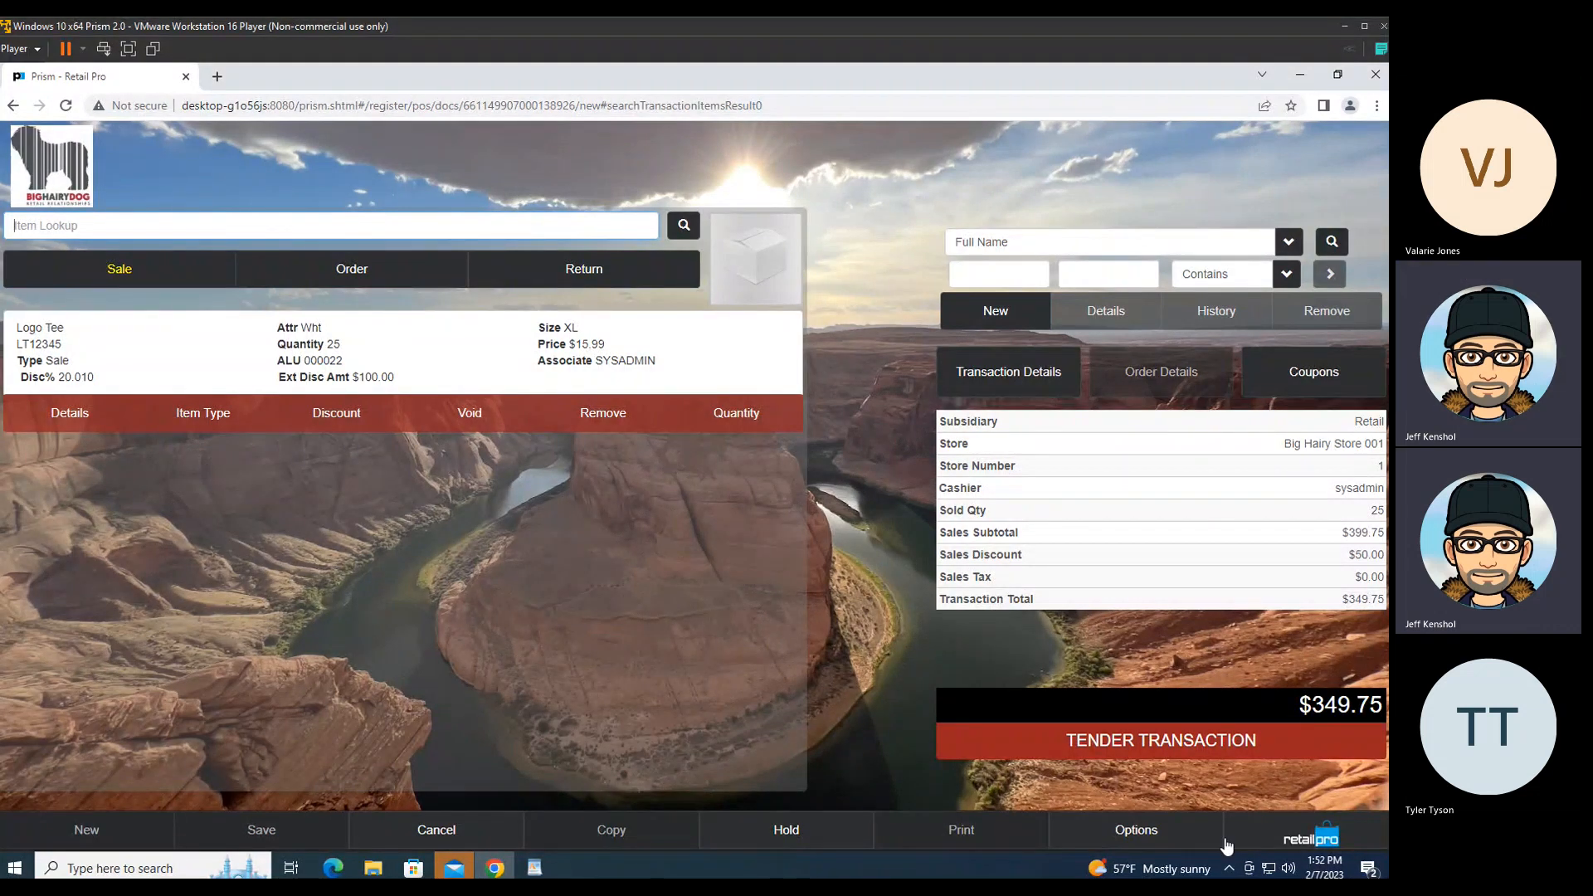
Step: Leave the current receipt, list the promotions and open the ROLLING promotion for editing
left_click(1261, 842)
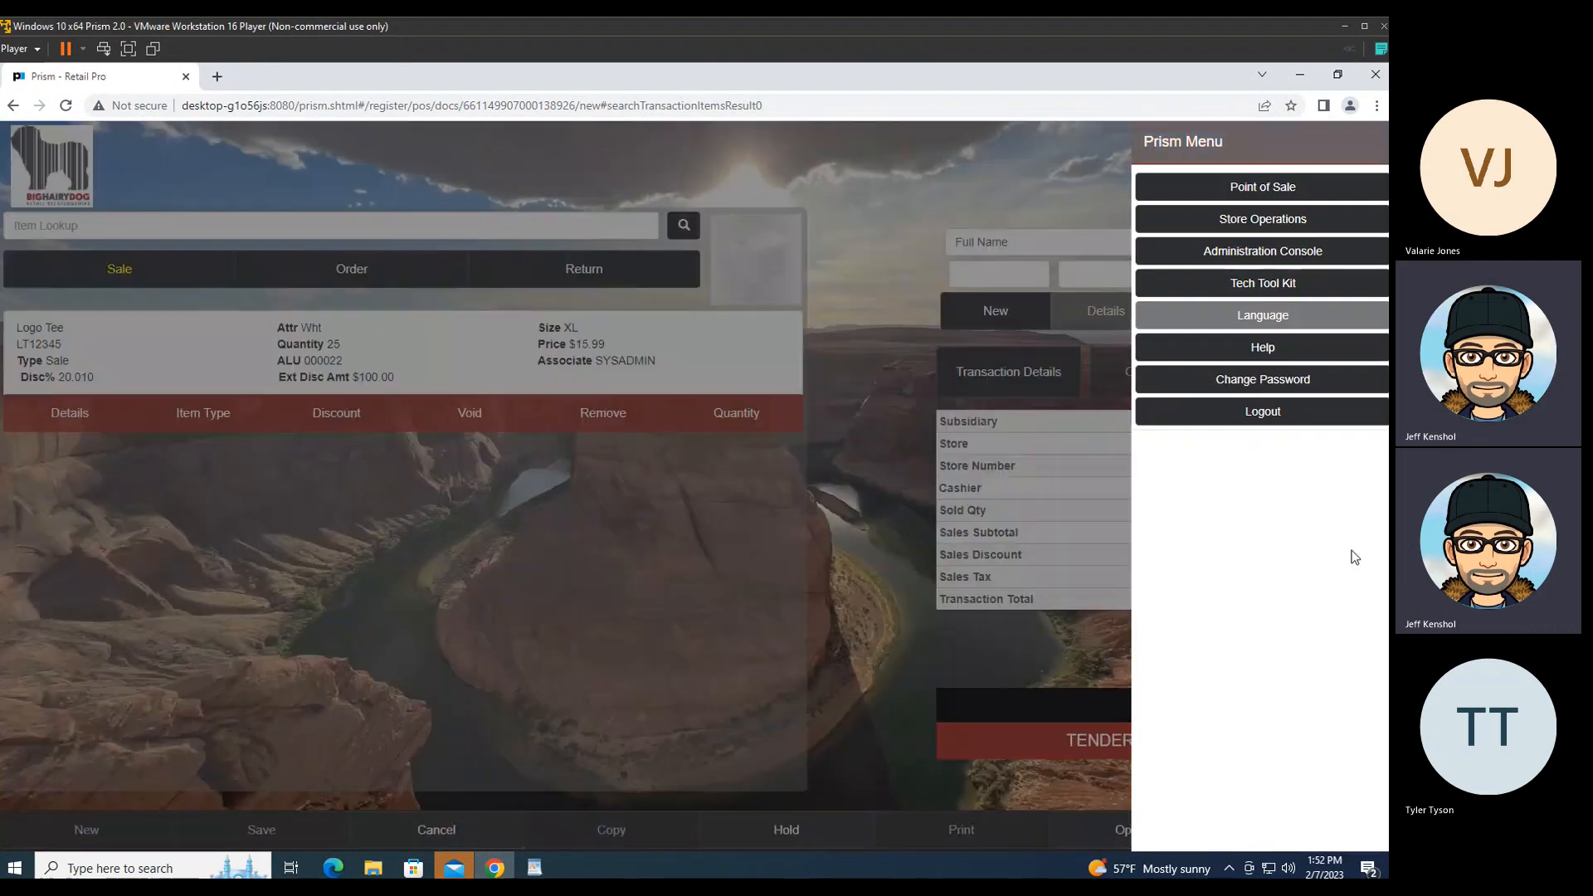
left_click(1240, 200)
left_click(904, 255)
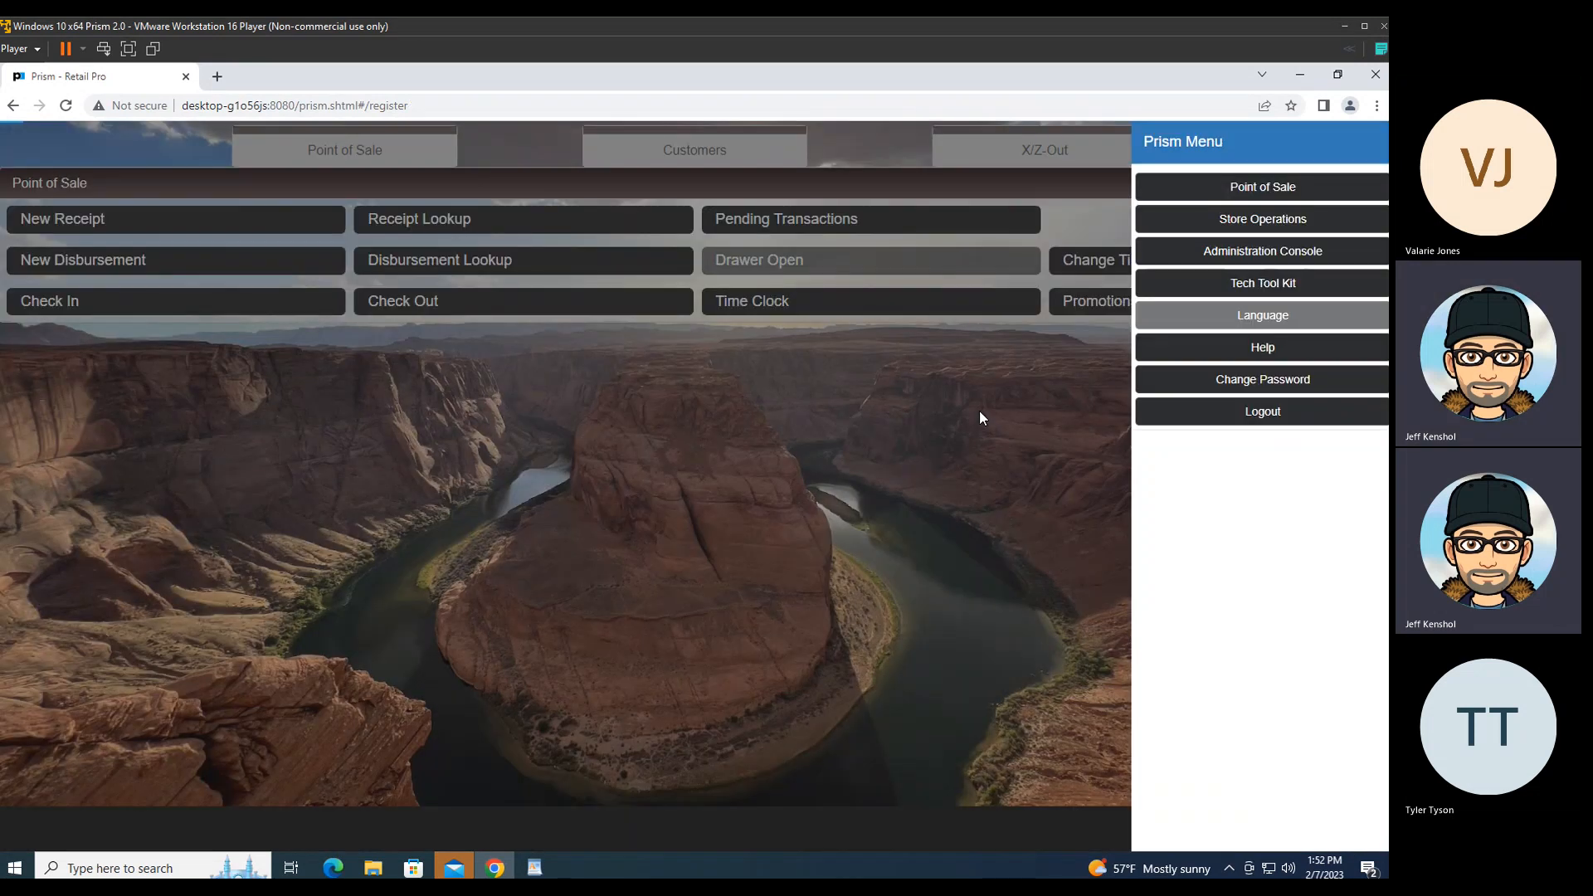
left_click(979, 411)
left_click(1120, 502)
left_click(544, 730)
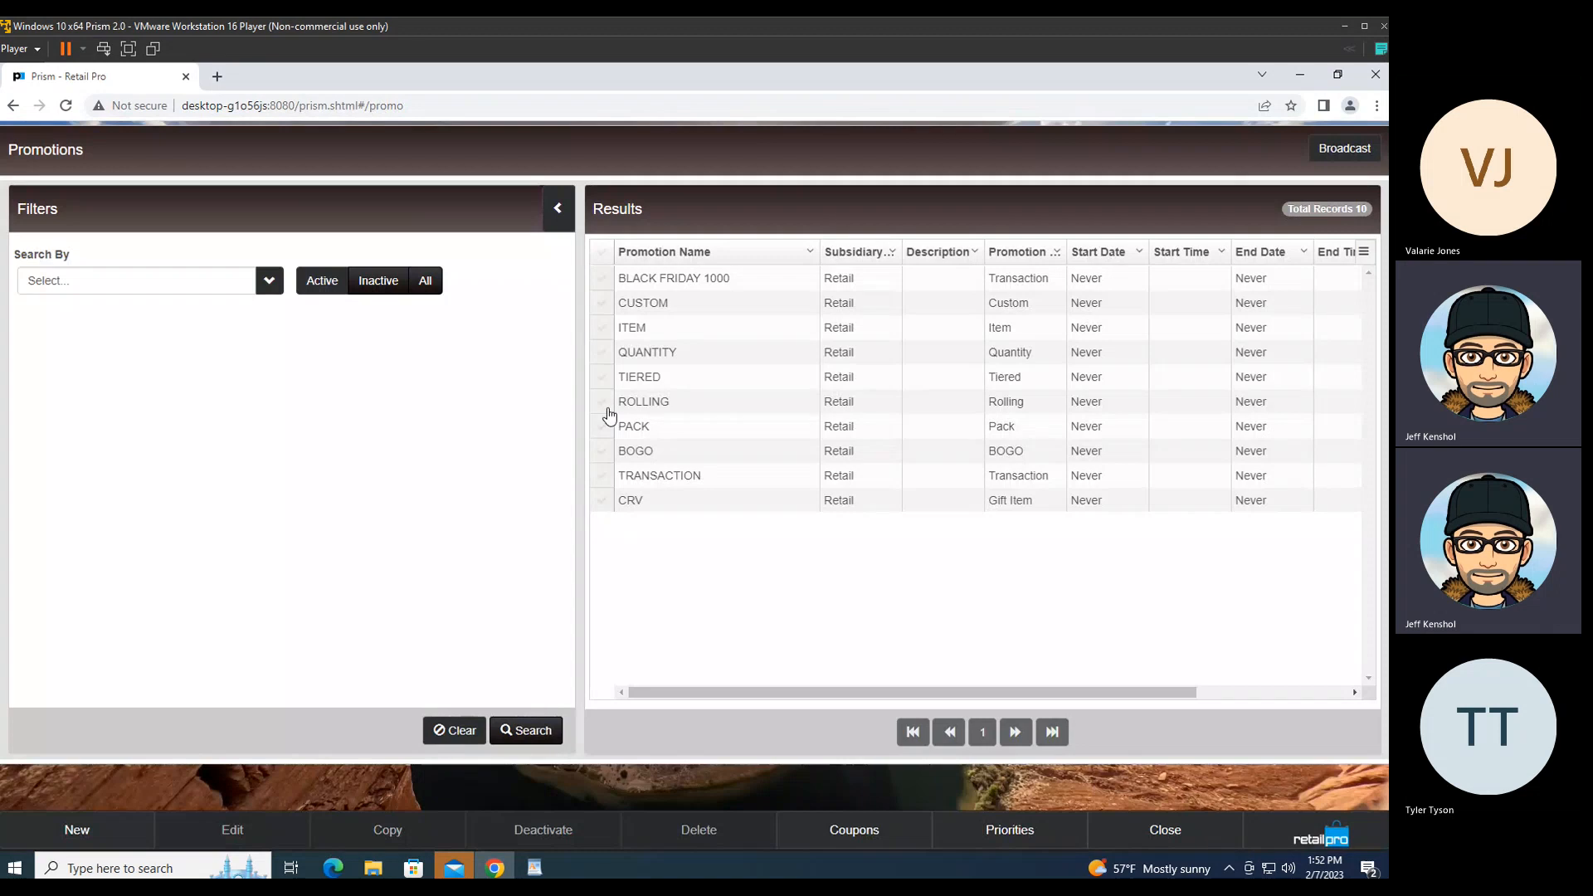
left_click(605, 404)
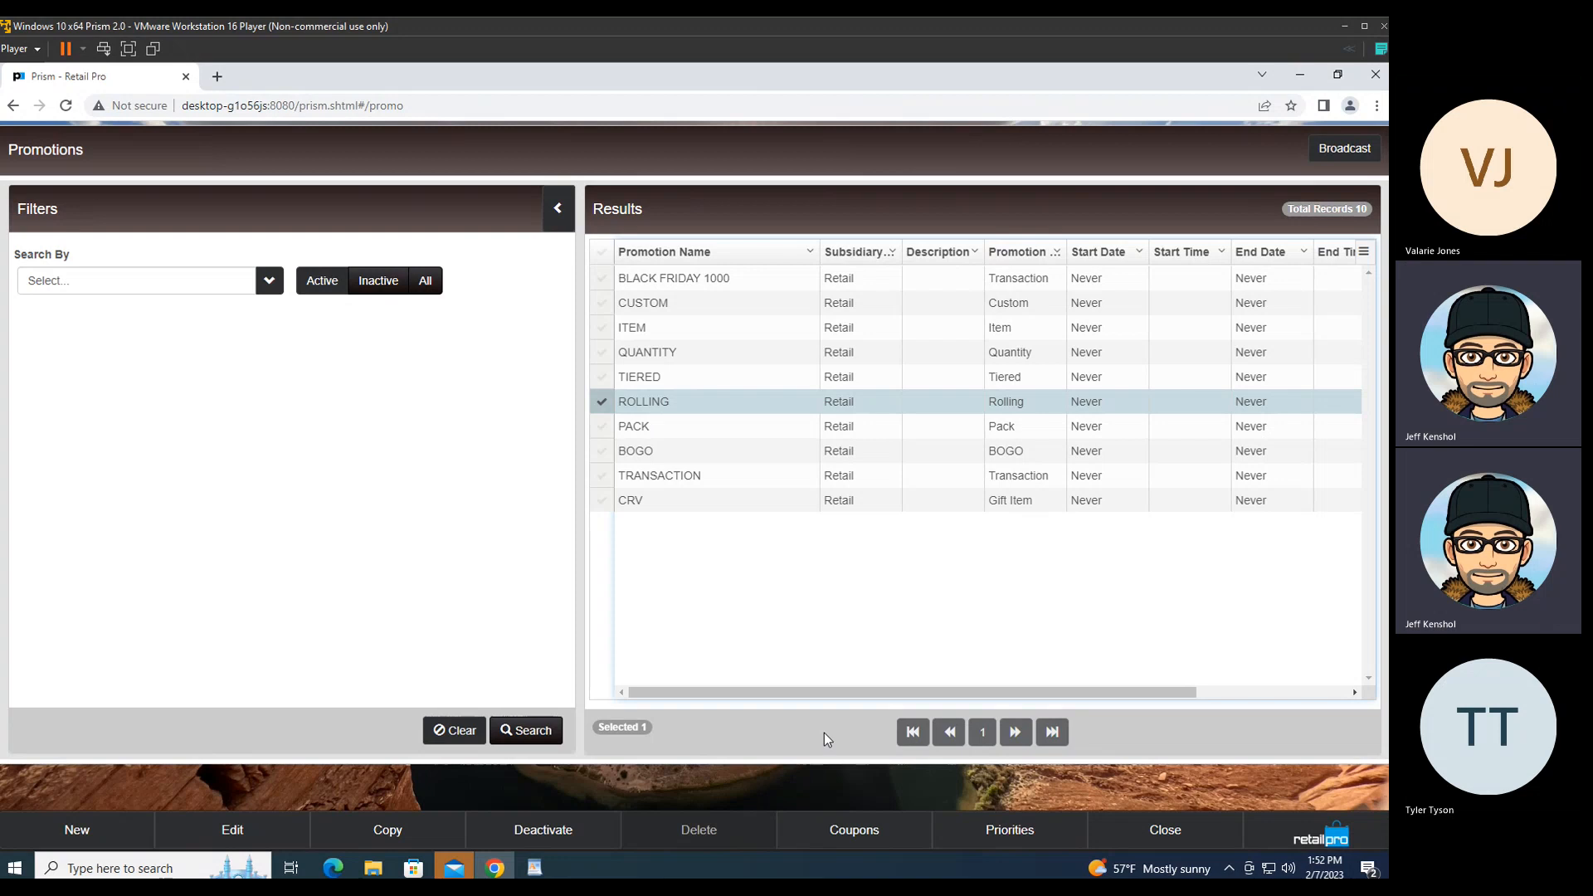
left_click(267, 828)
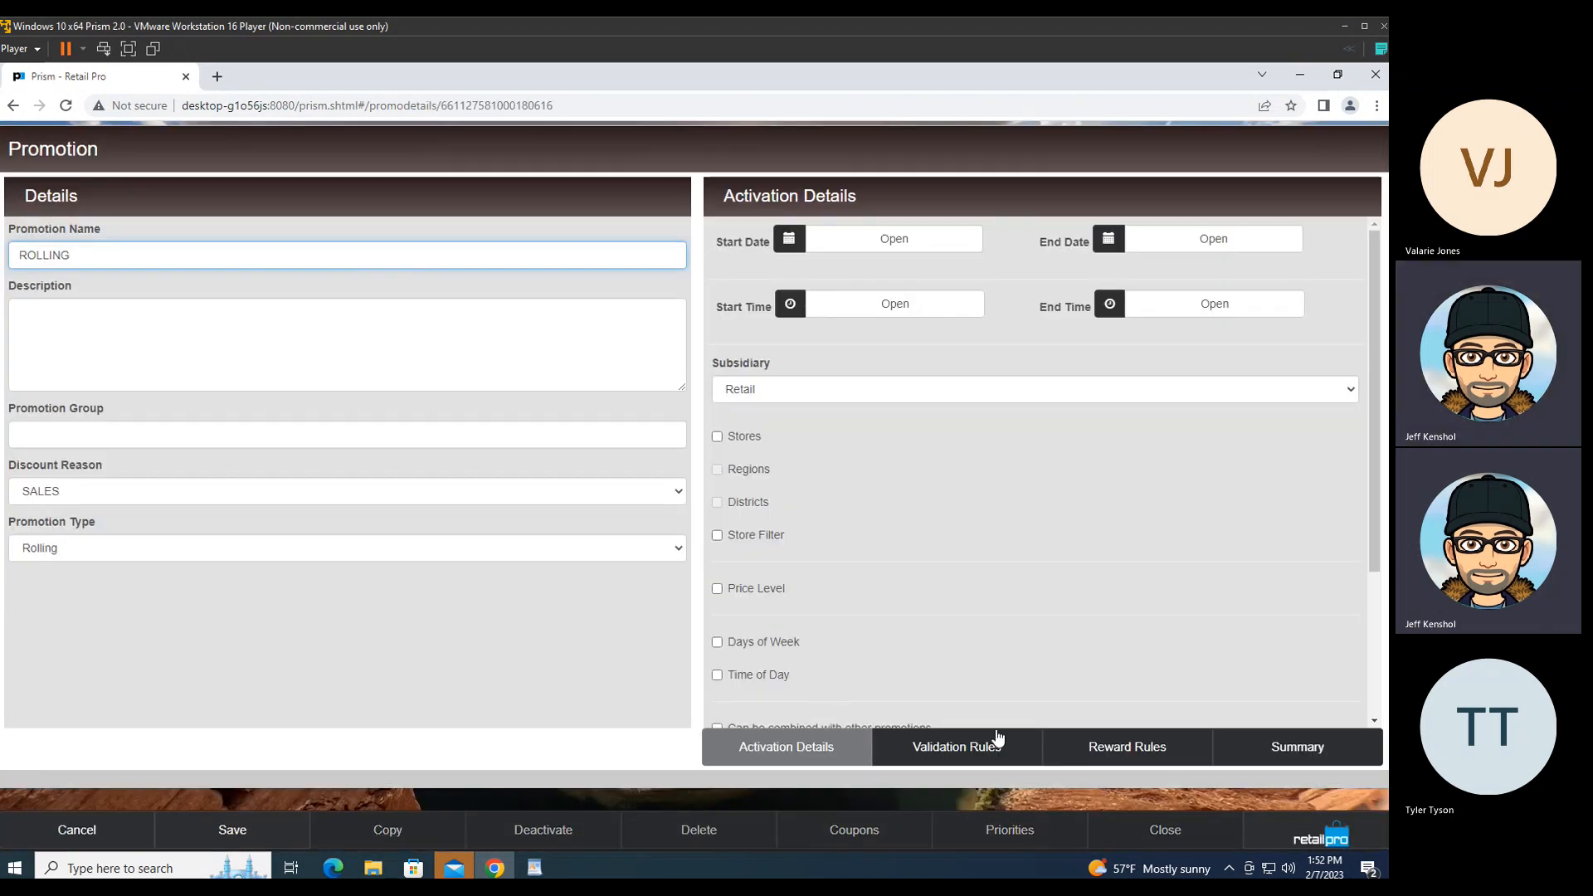
Step: Examine the rolling discount quantities and percentages in the ROLLING promotion's reward rules
left_click(1104, 749)
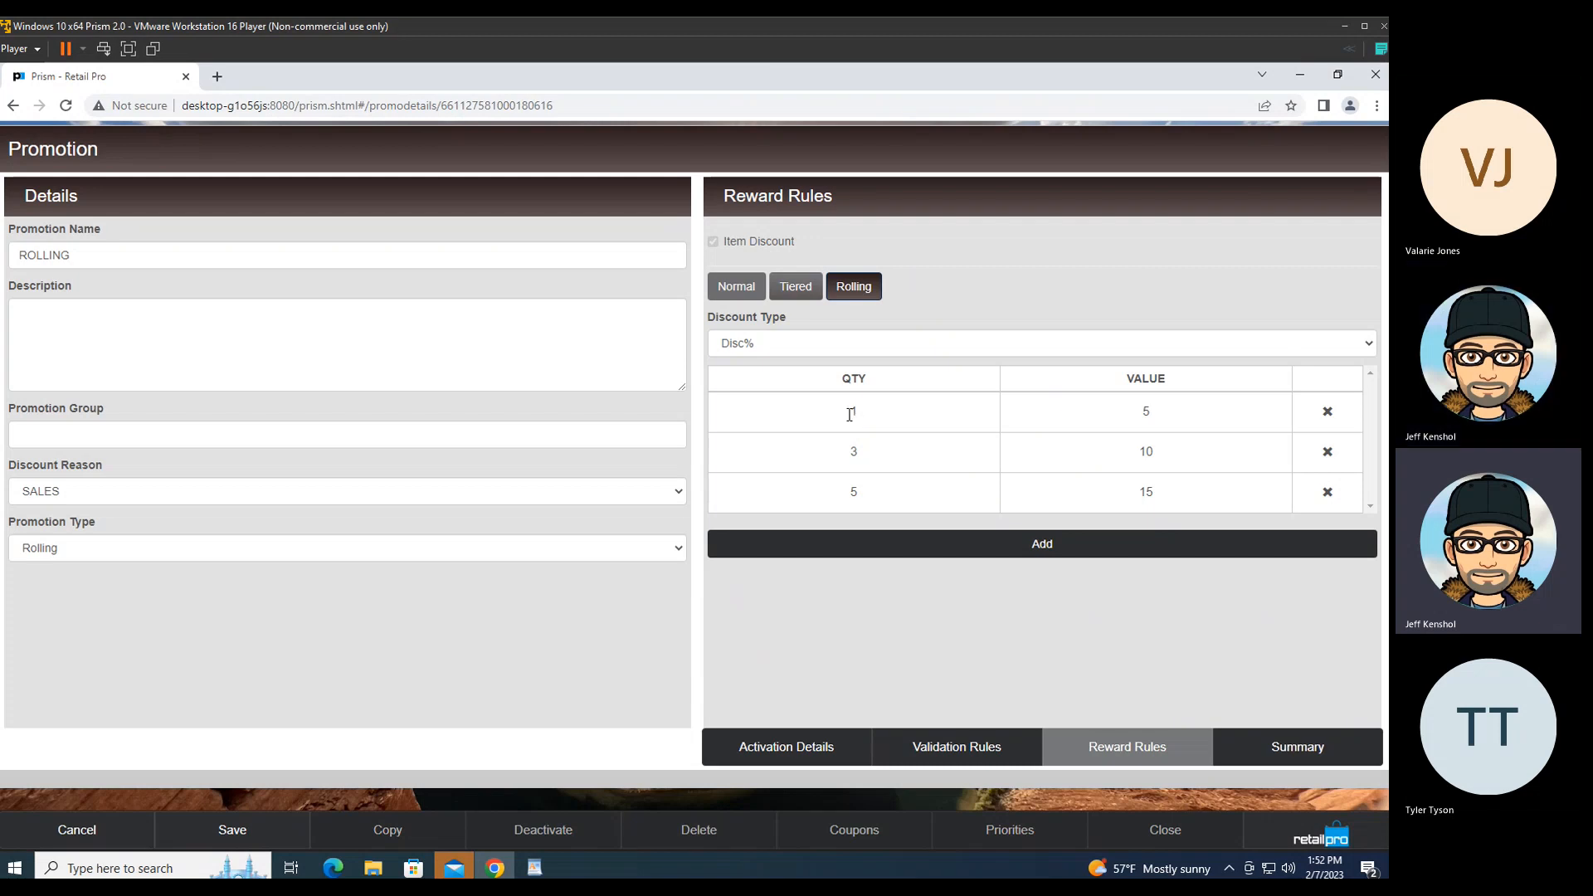
double_click(1143, 413)
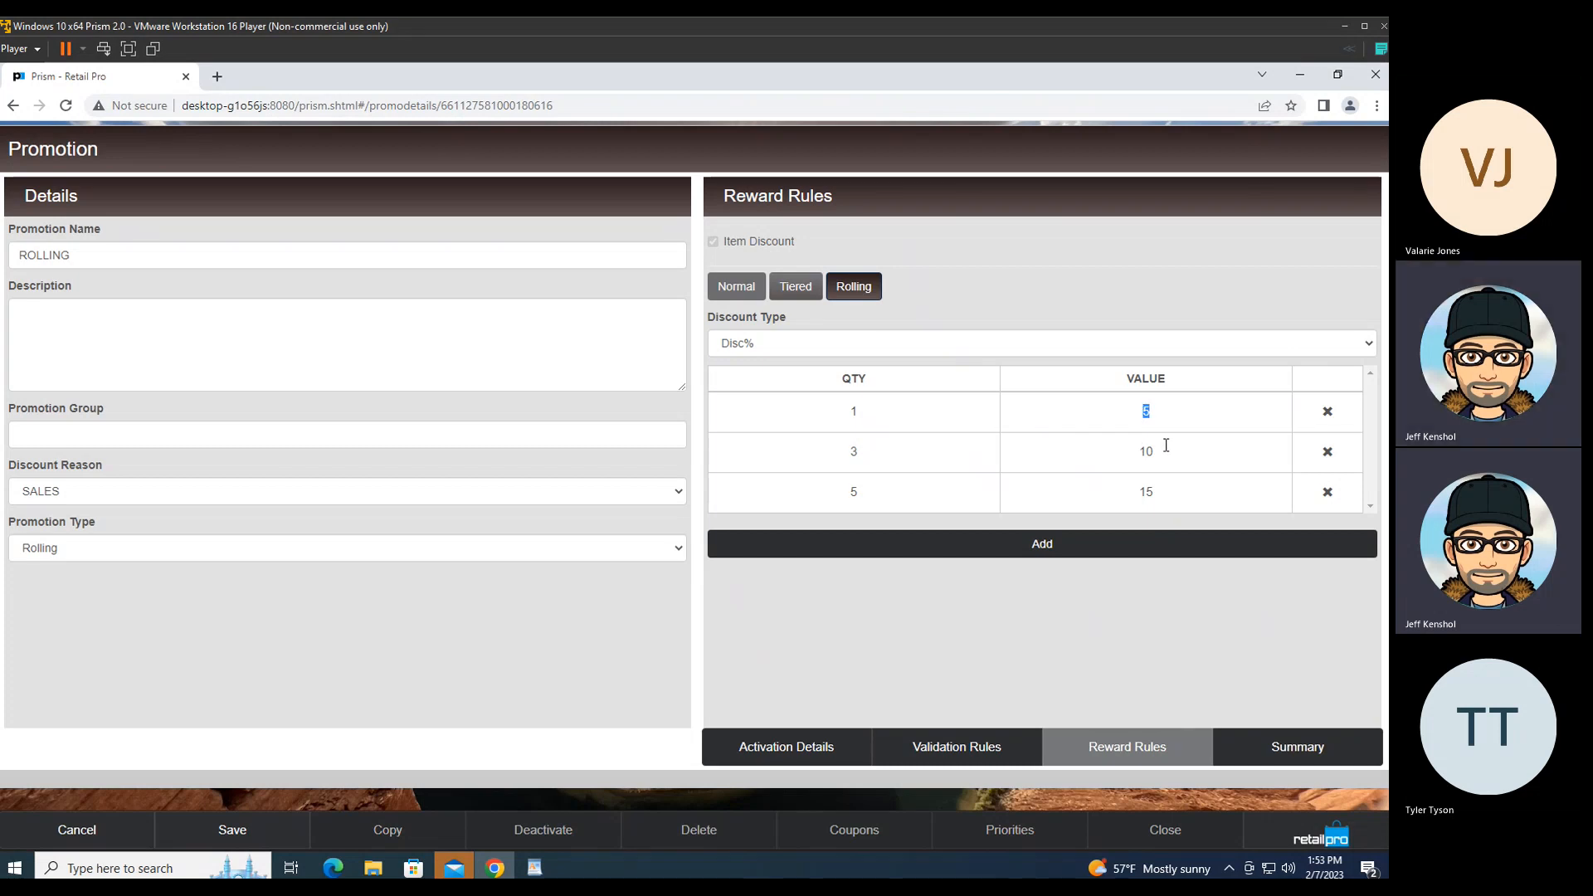
double_click(1131, 453)
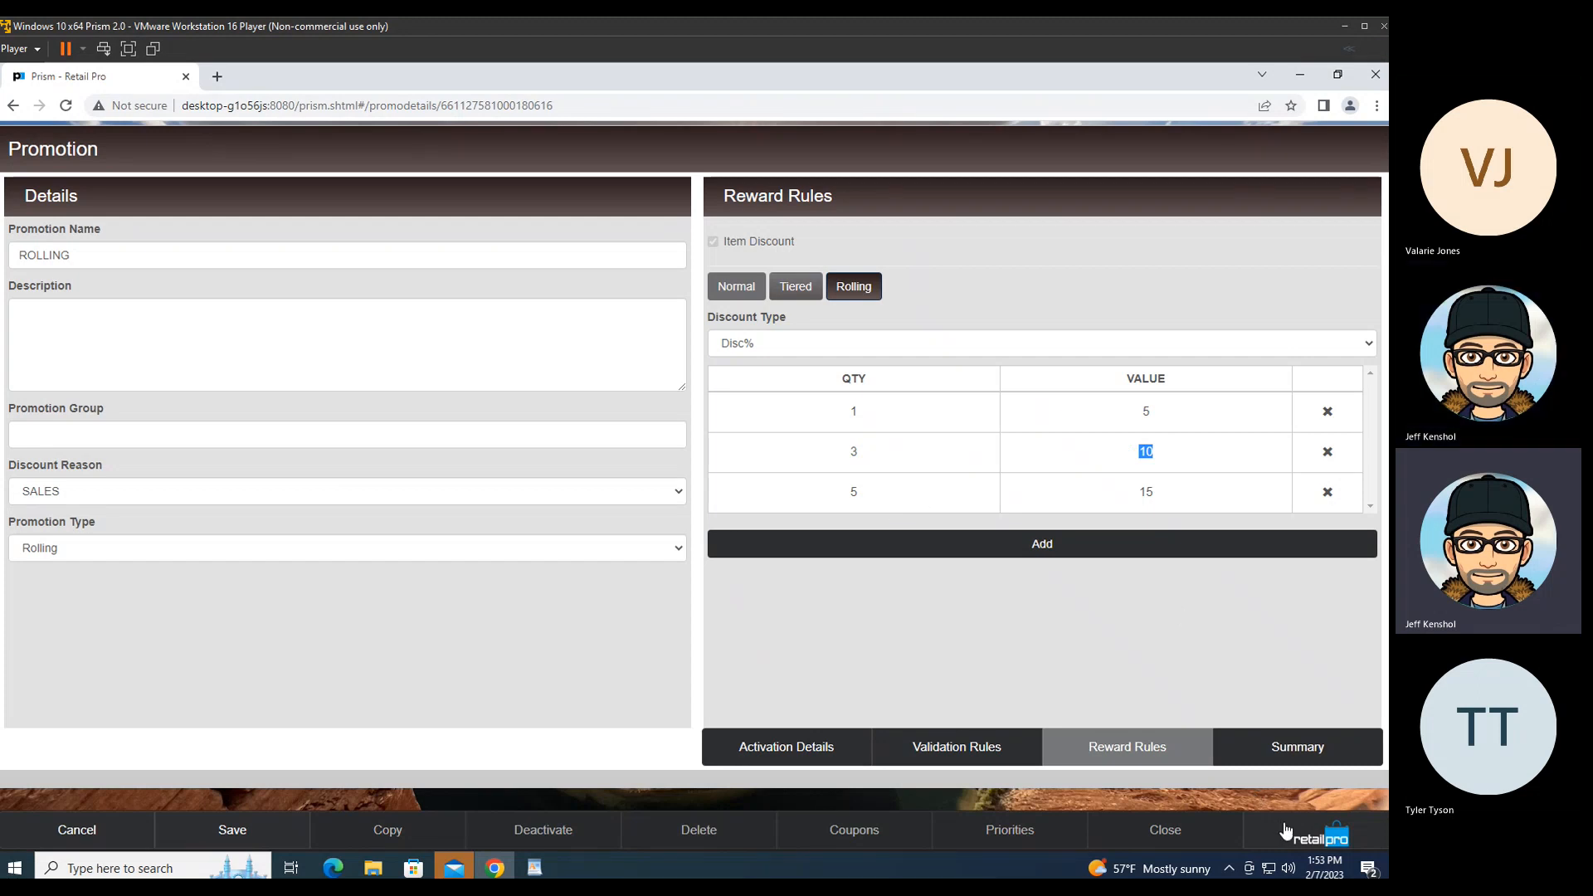
Step: Examine the item filter in the ROLLING promotion's validation rules and return to Point of Sale without saving
left_click(920, 753)
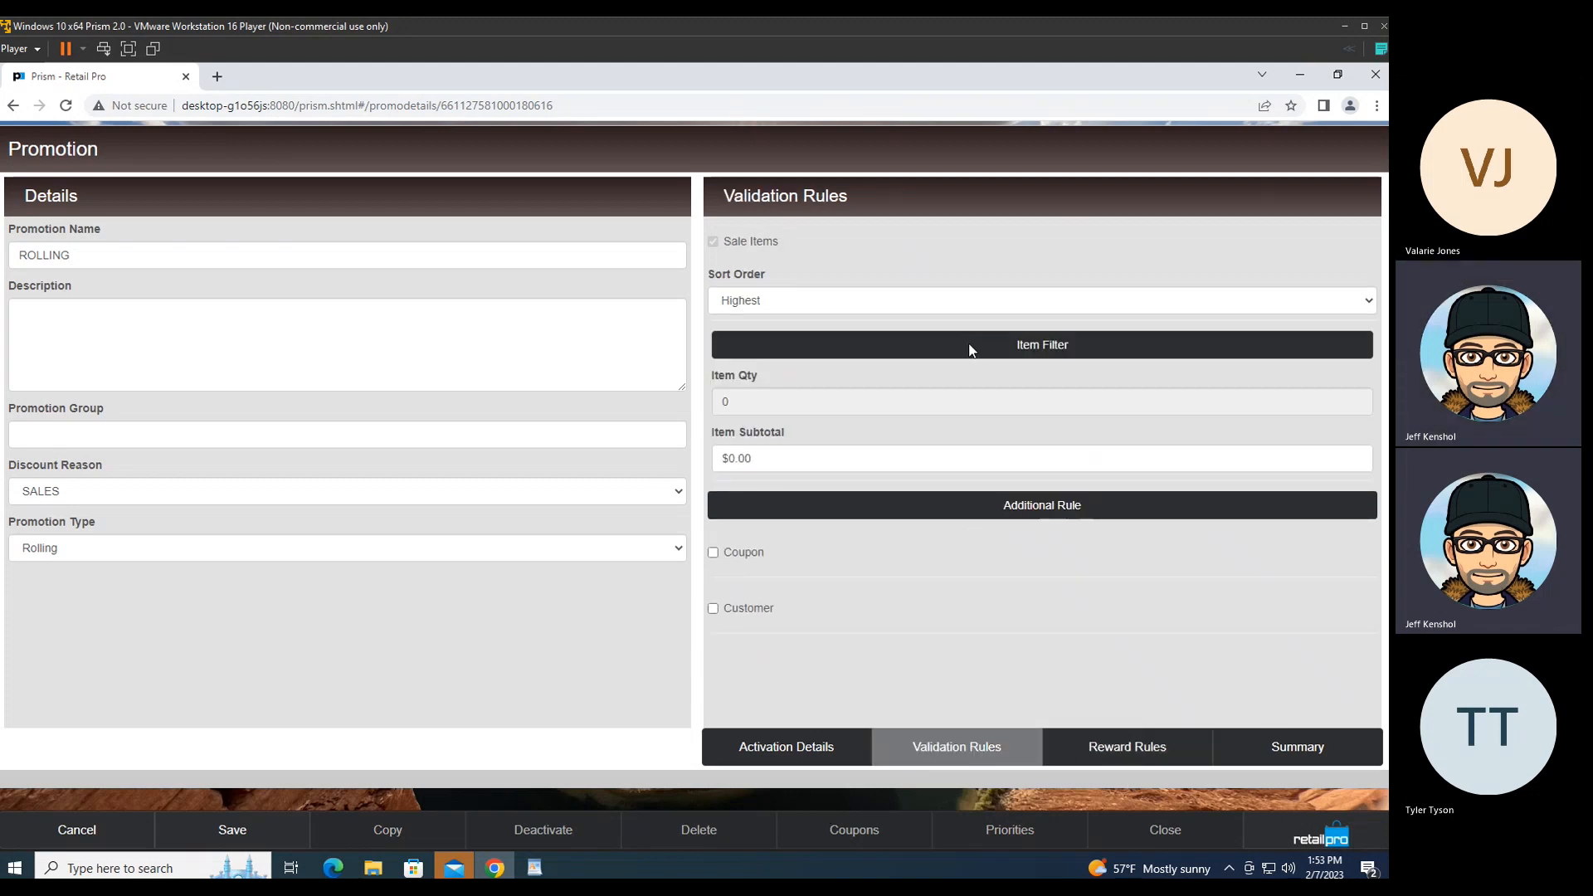
left_click(969, 346)
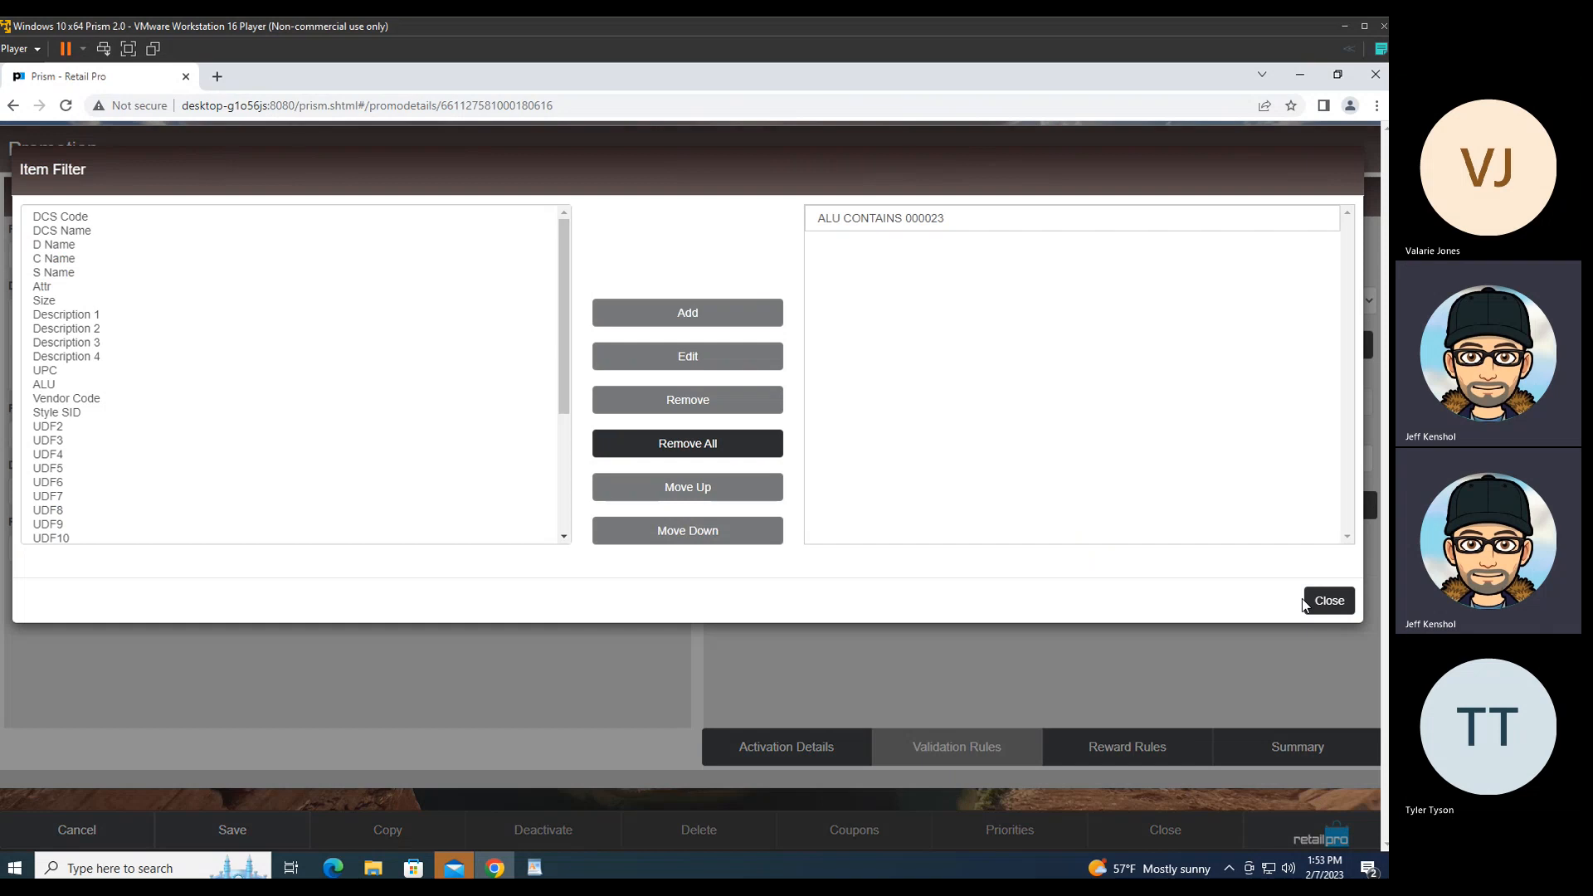
left_click(1328, 600)
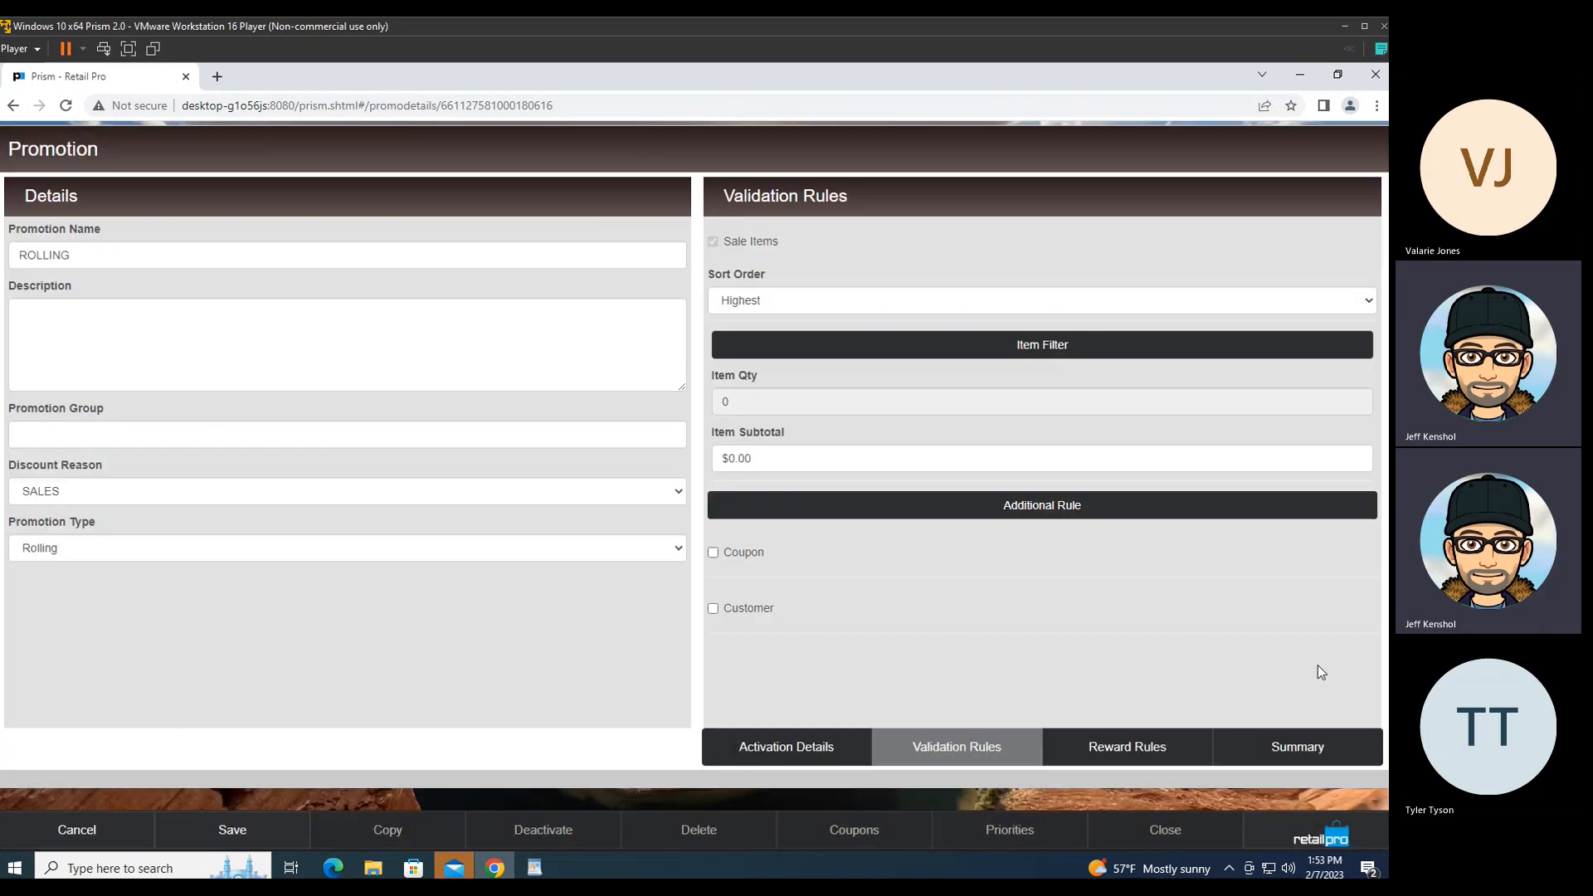
left_click(1302, 821)
left_click(1205, 189)
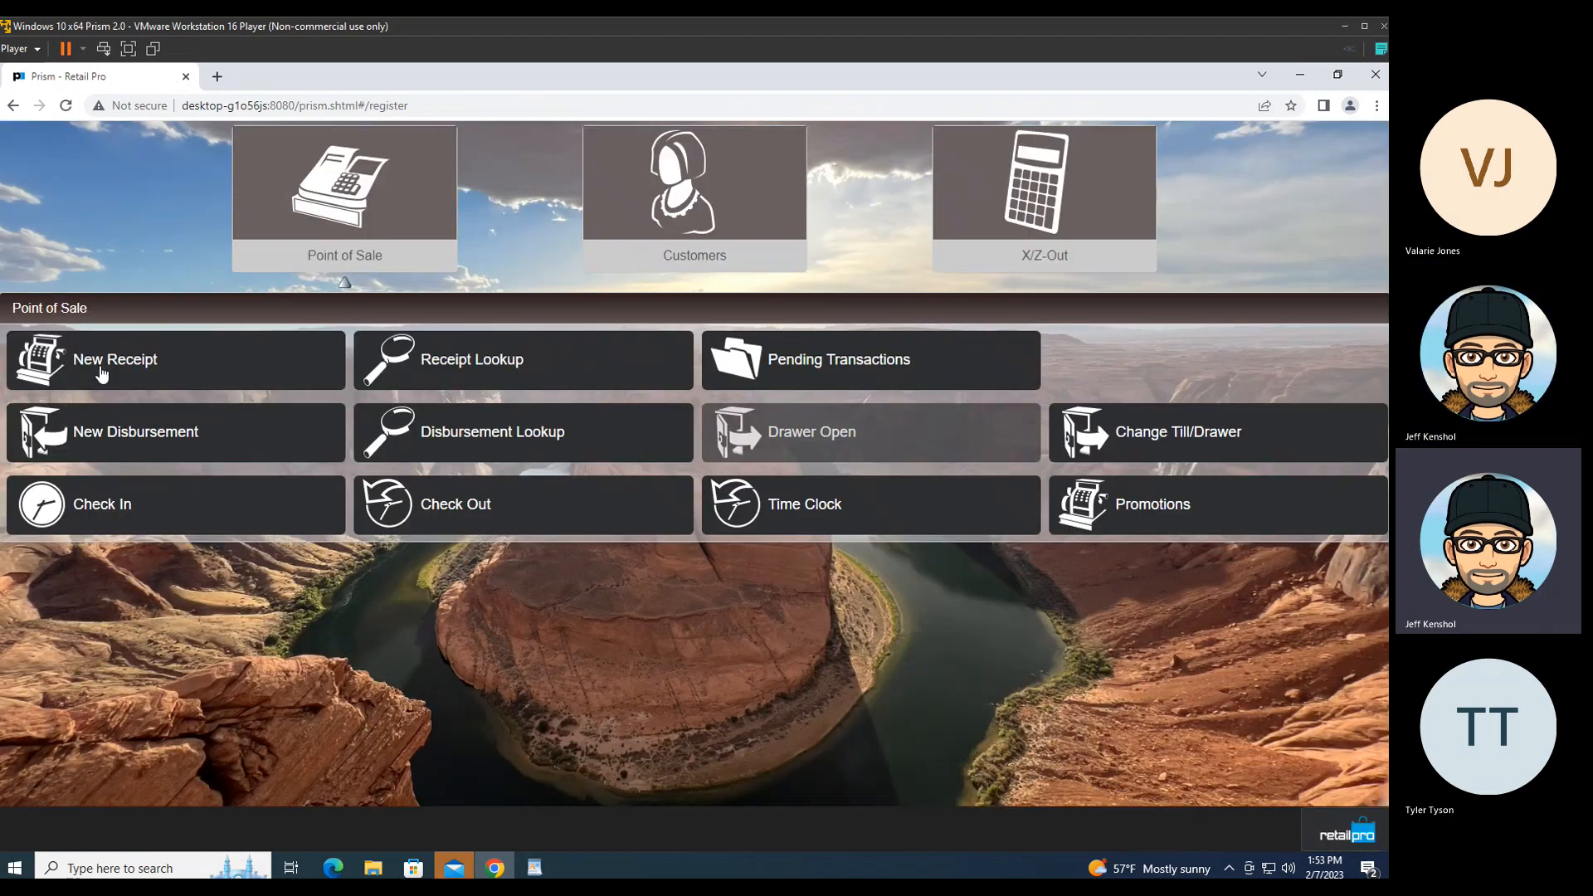
Step: Start a new receipt, add item 000023 and check the discount percentage on its line
left_click(124, 379)
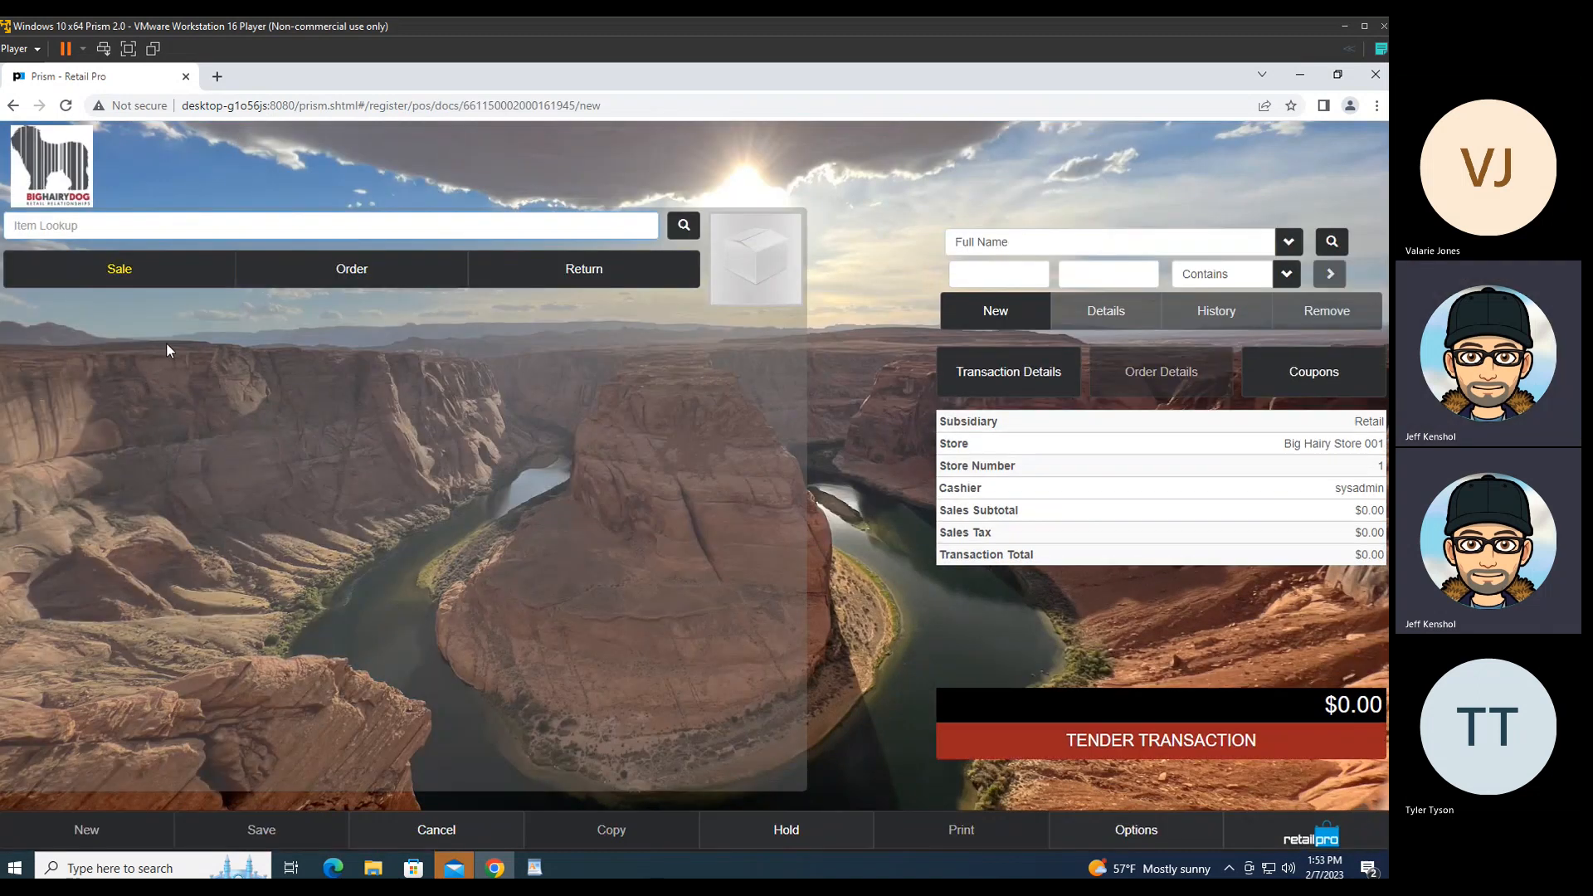
type("000023")
key("Return")
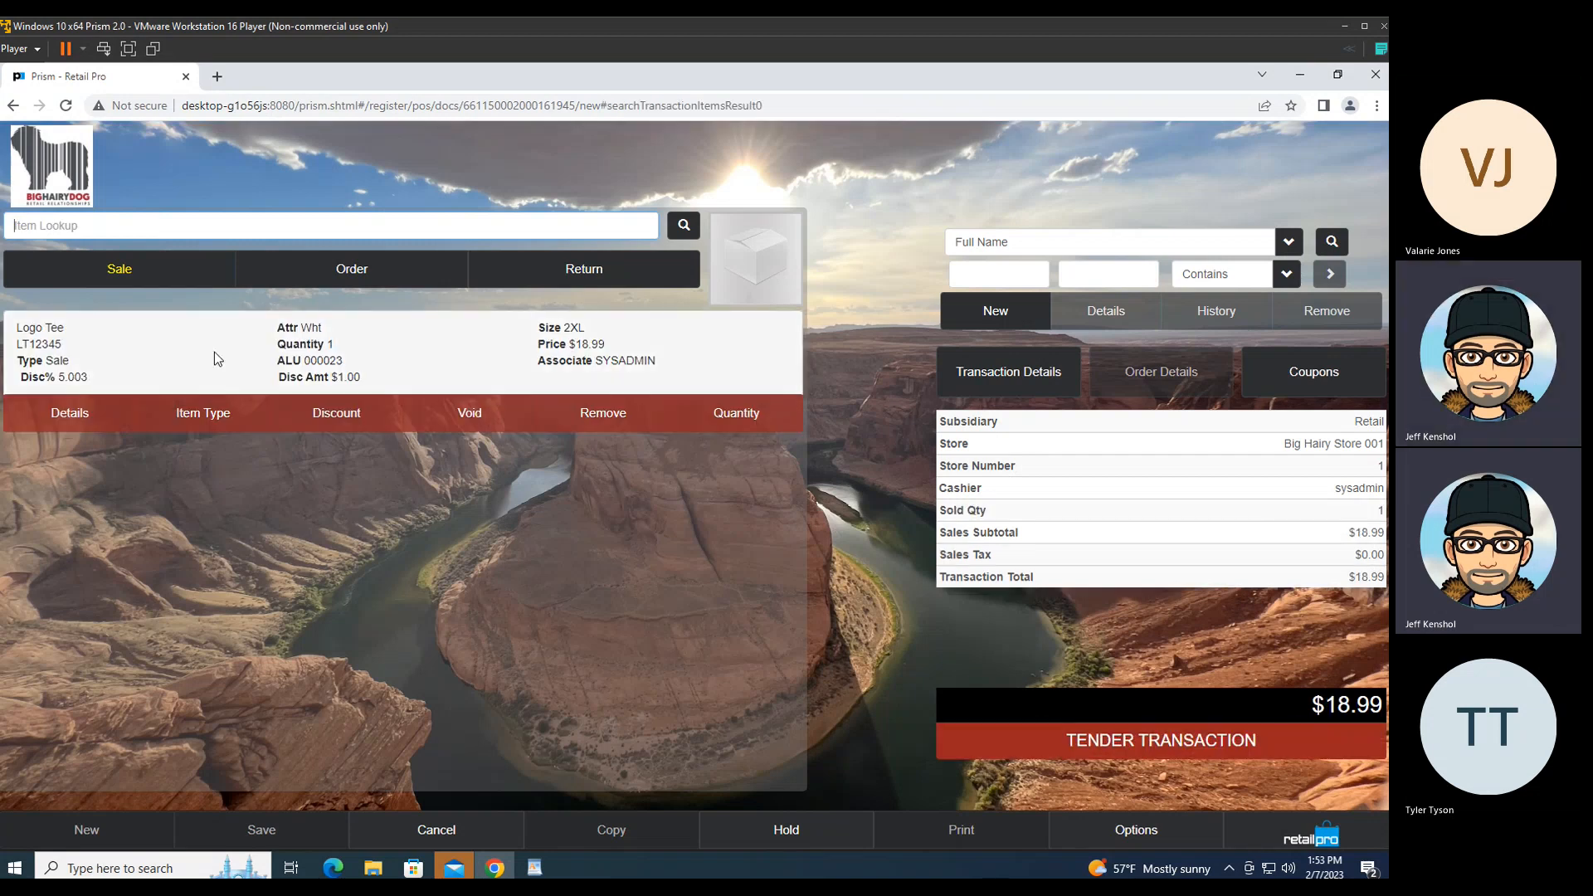
left_click_drag(55, 386, 63, 388)
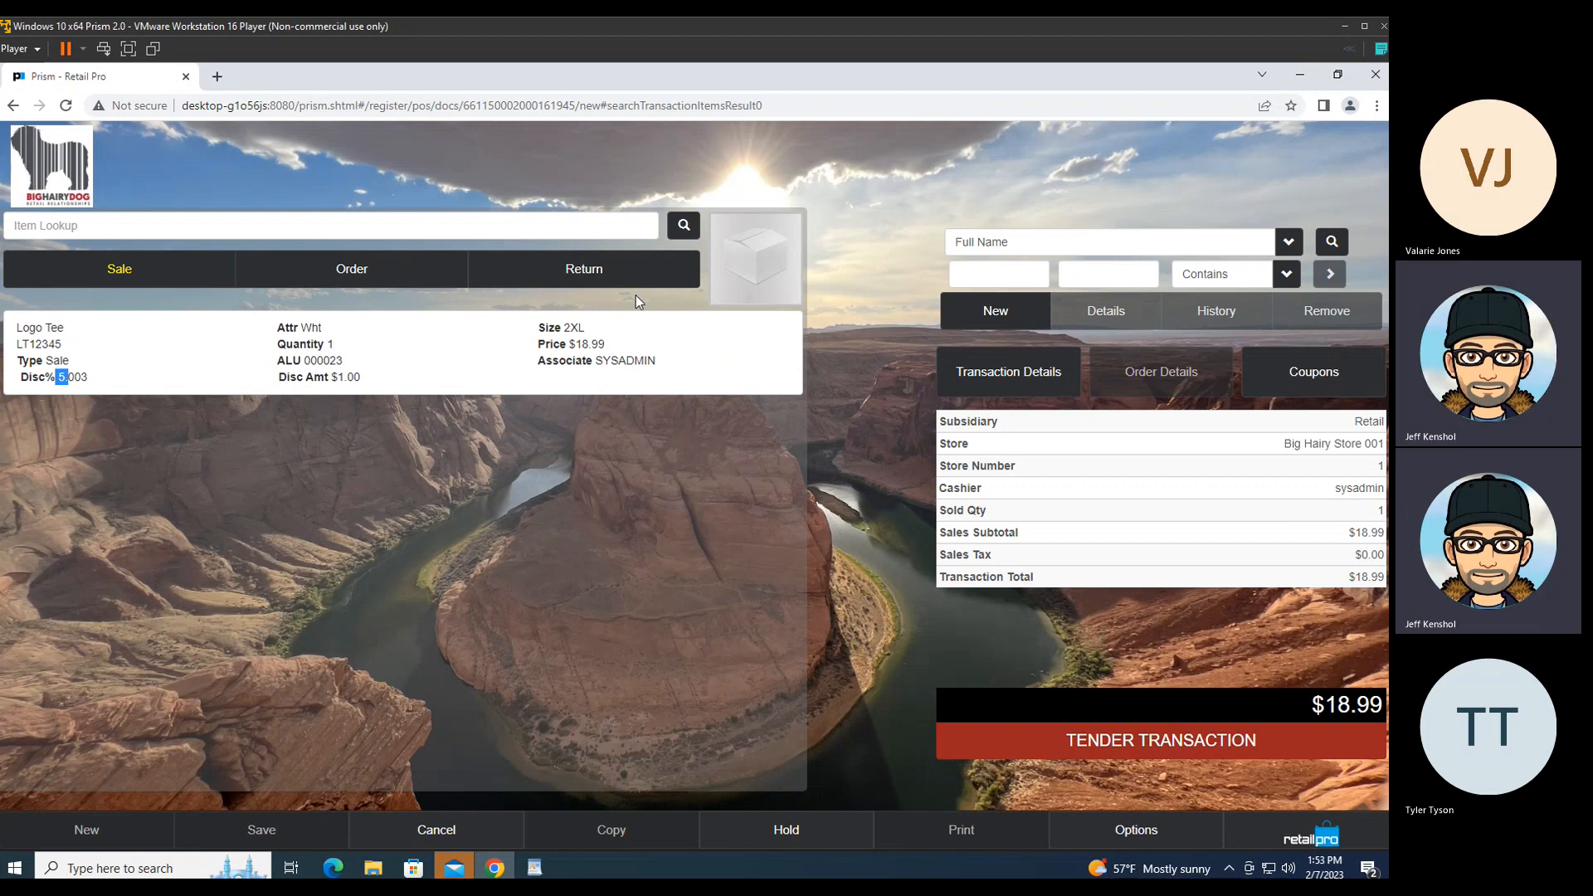
Step: Test the second rolling discount level by setting the quantity of item 000023 to 4
left_click(664, 357)
left_click(713, 419)
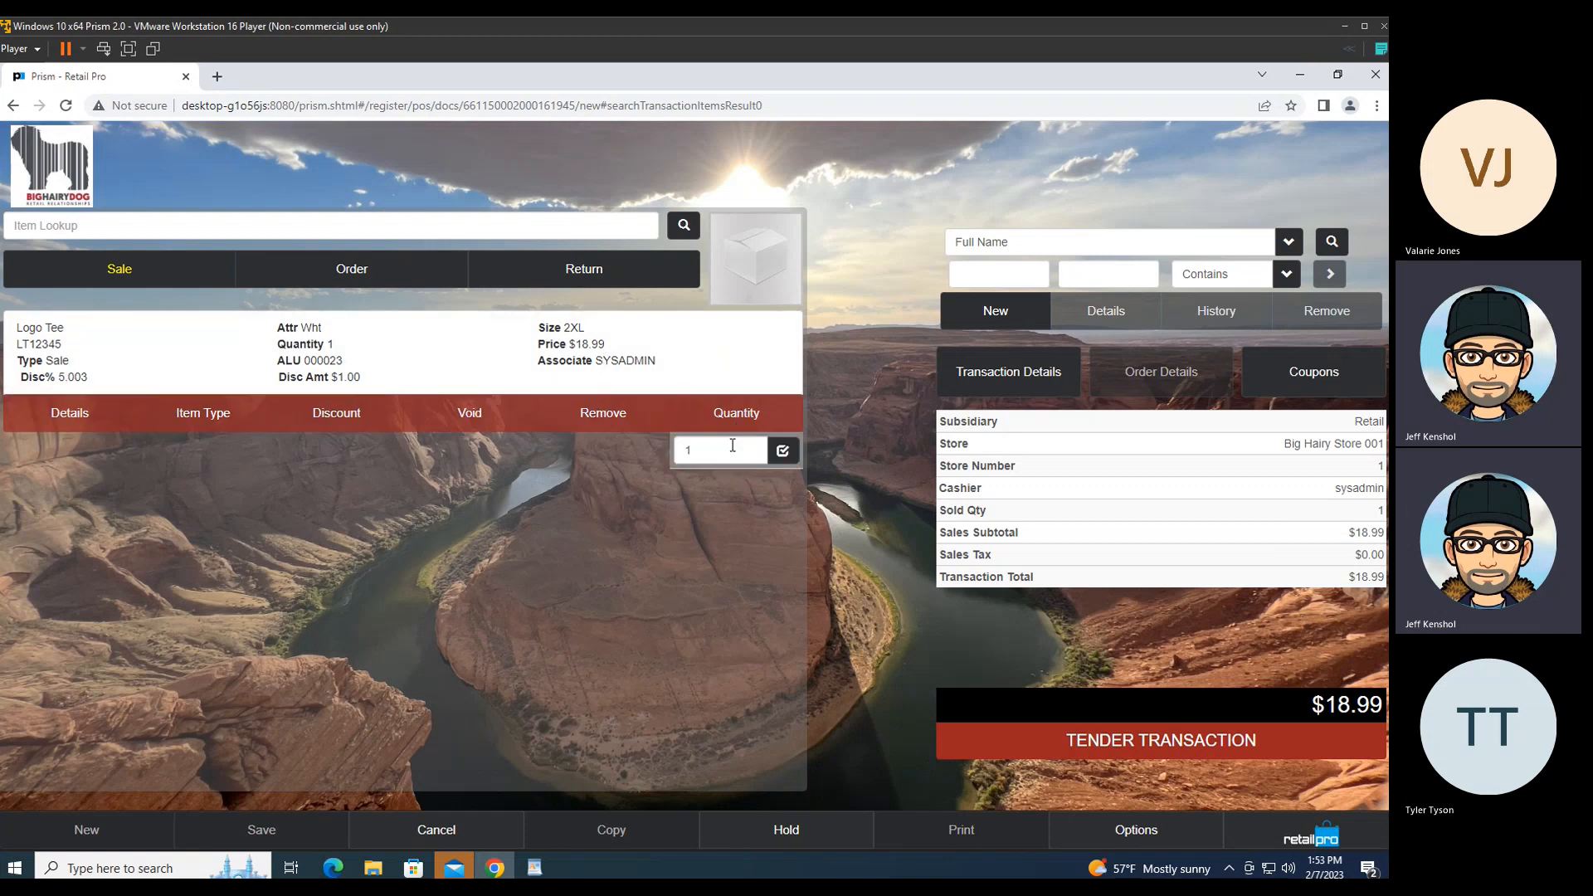
left_click(654, 461)
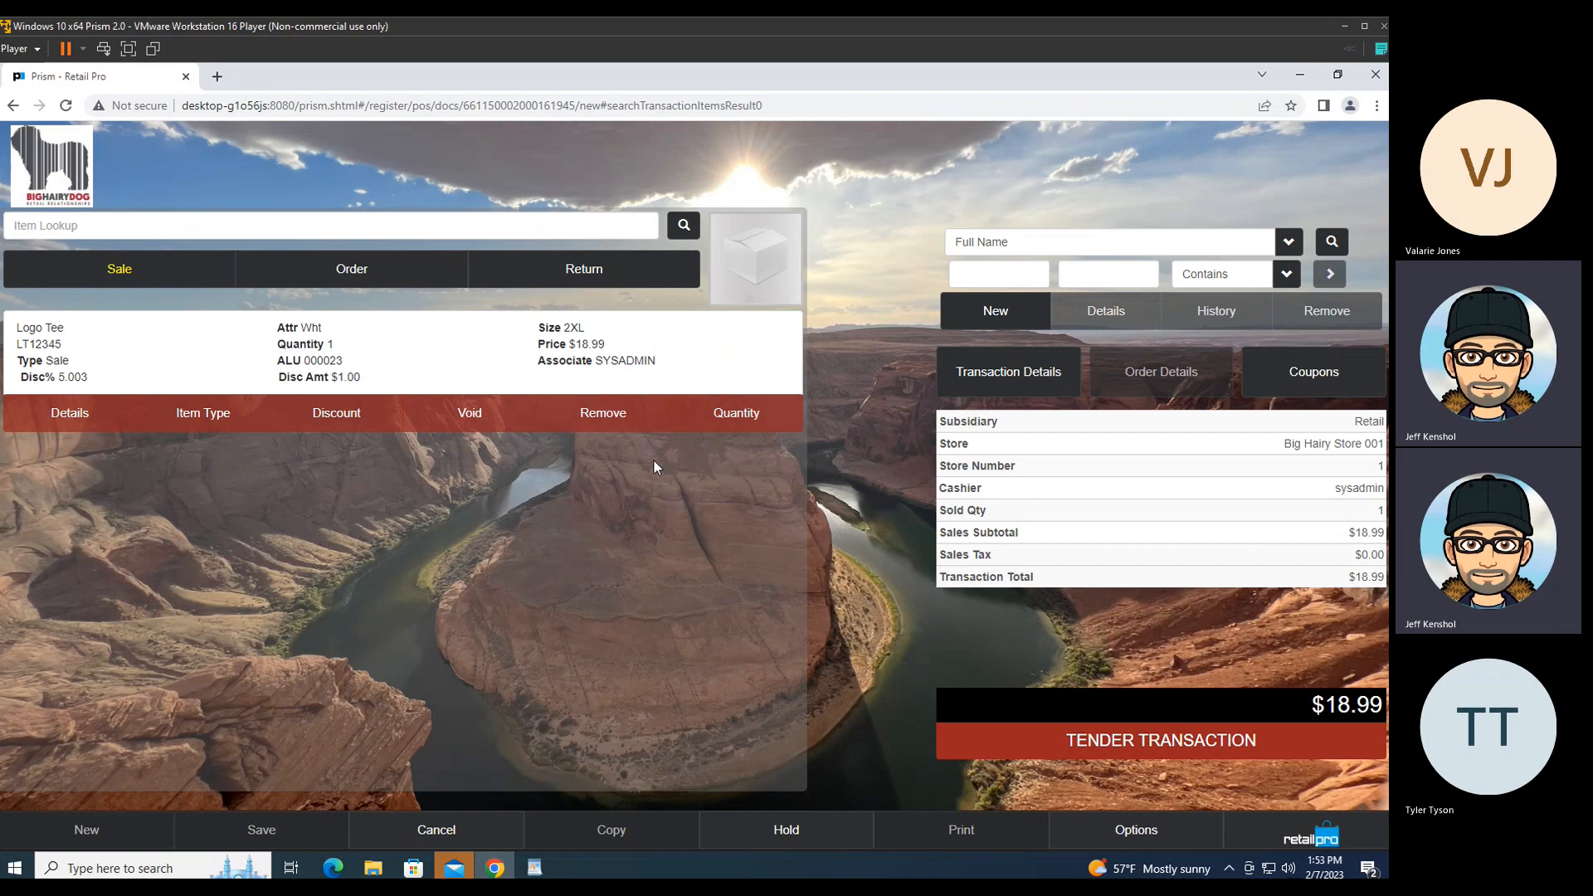
left_click(704, 418)
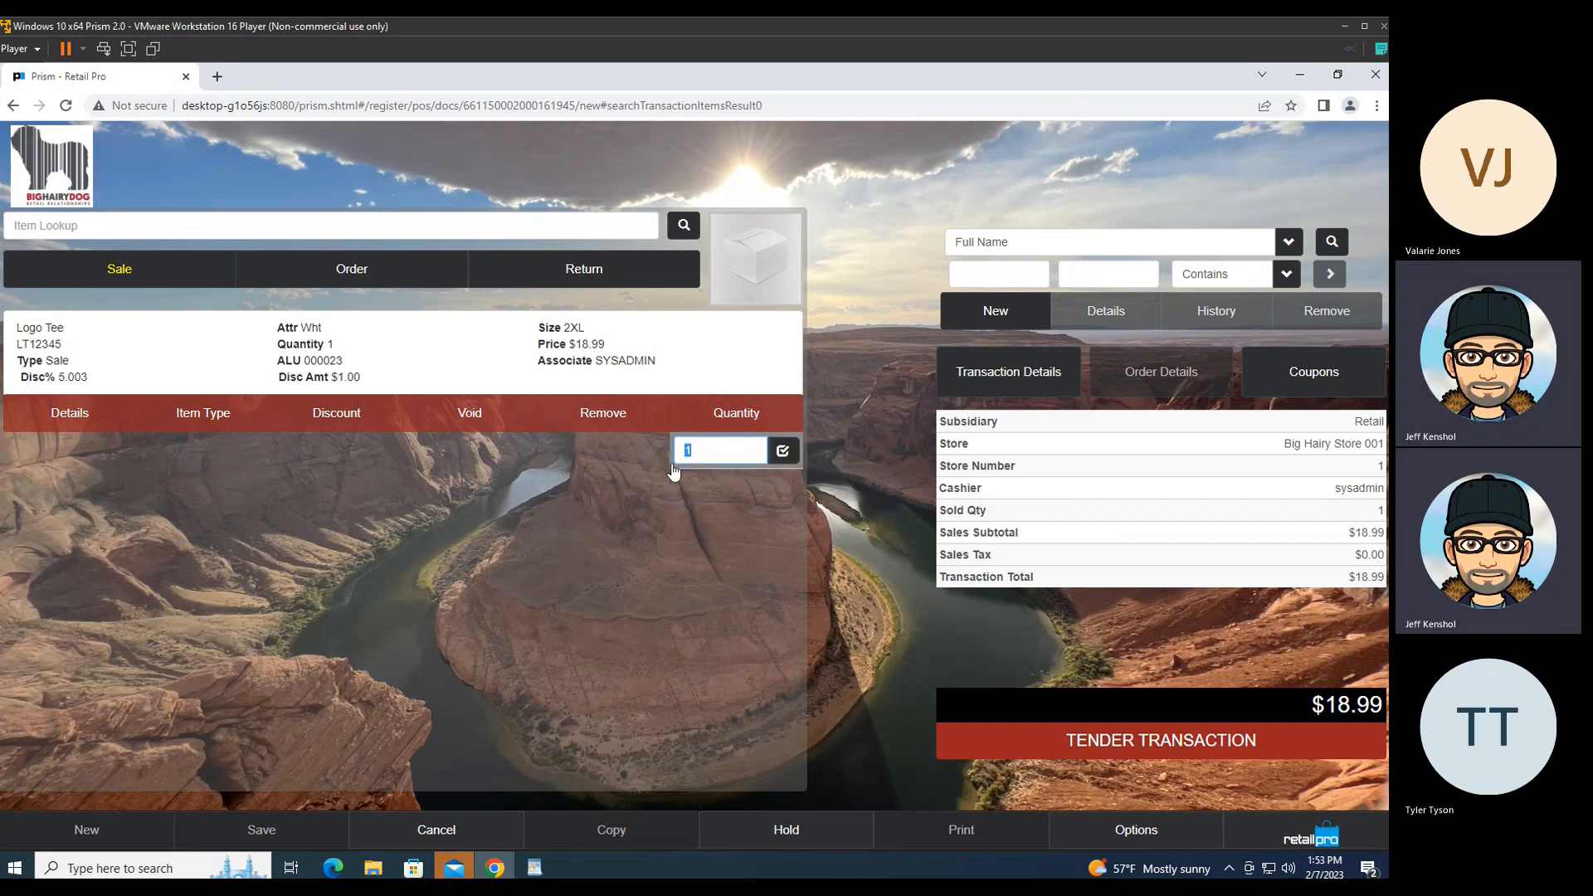
type("4")
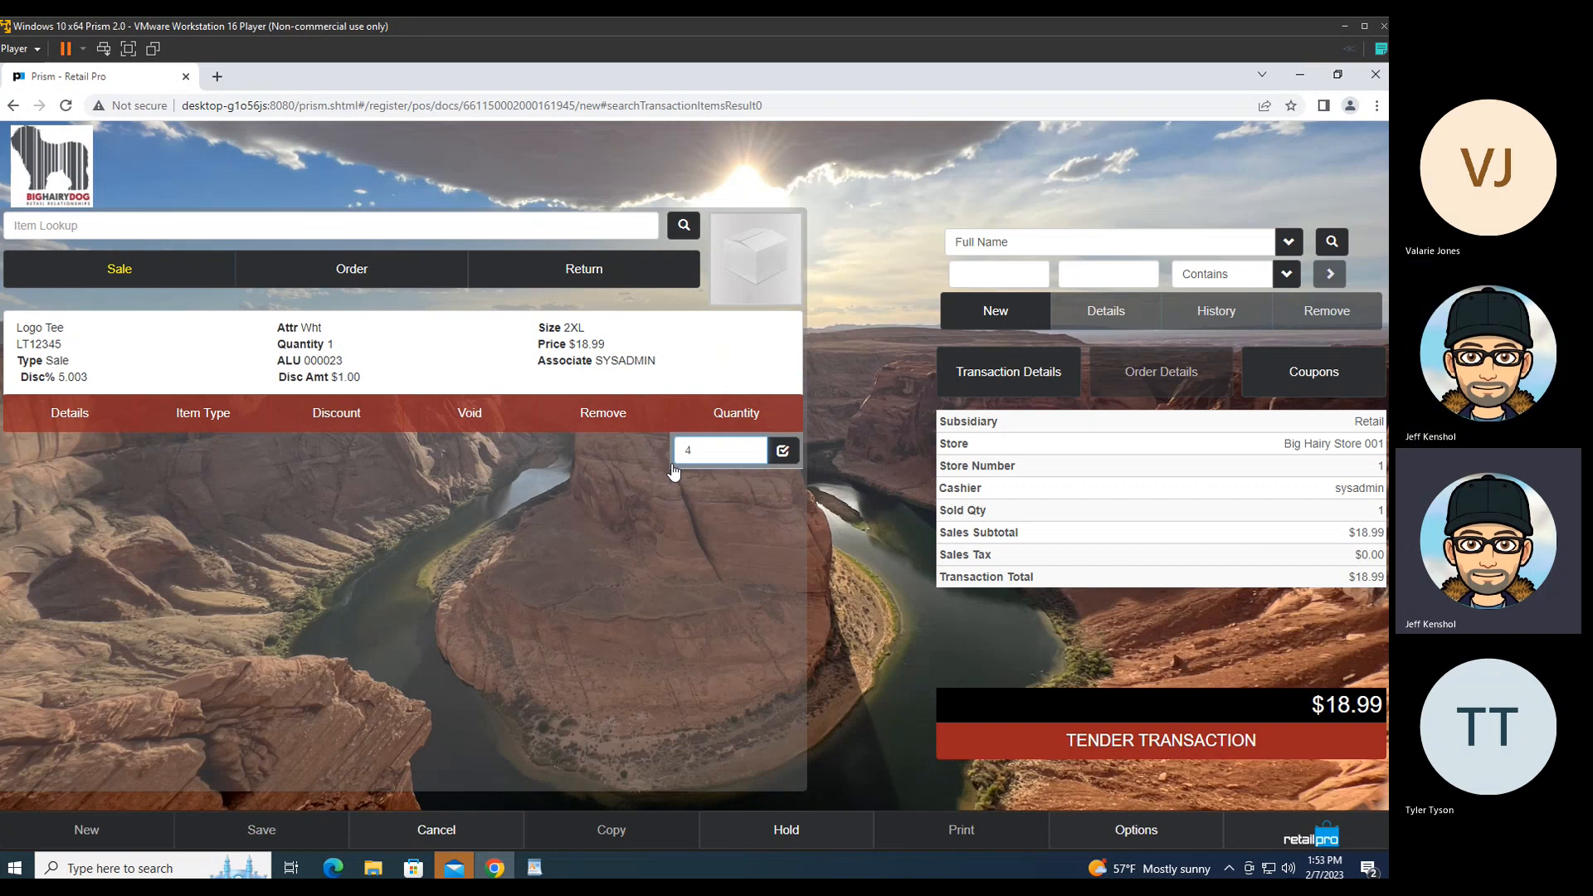
key("Return")
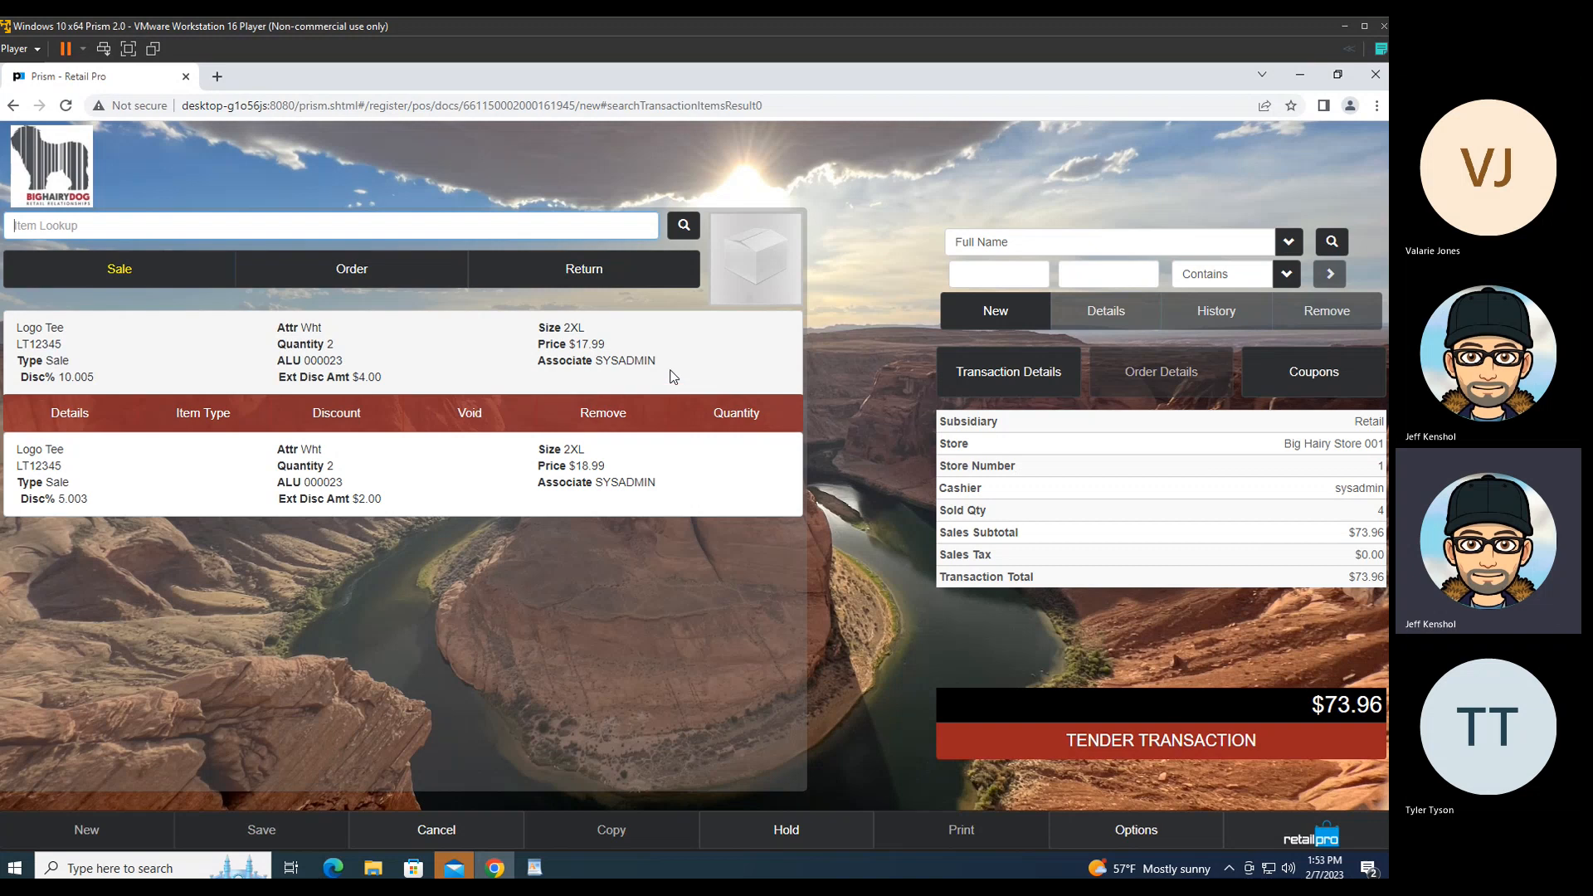
Step: Test the highest rolling discount level by setting the quantity of the first item 000023 line to 6
left_click(723, 415)
left_click_drag(716, 455, 678, 476)
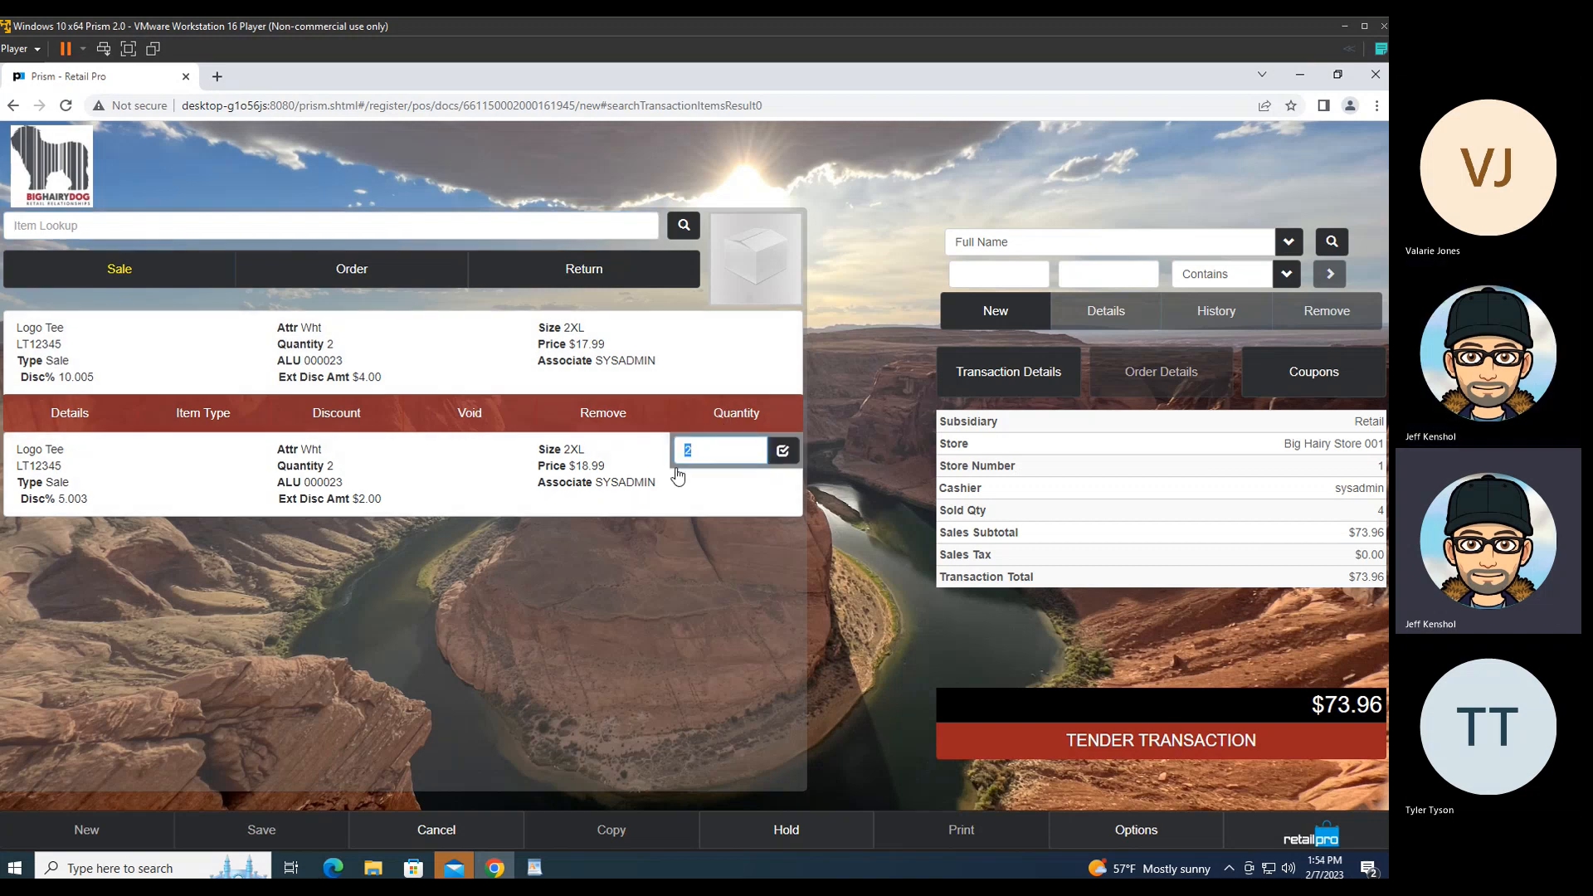
left_click(676, 470)
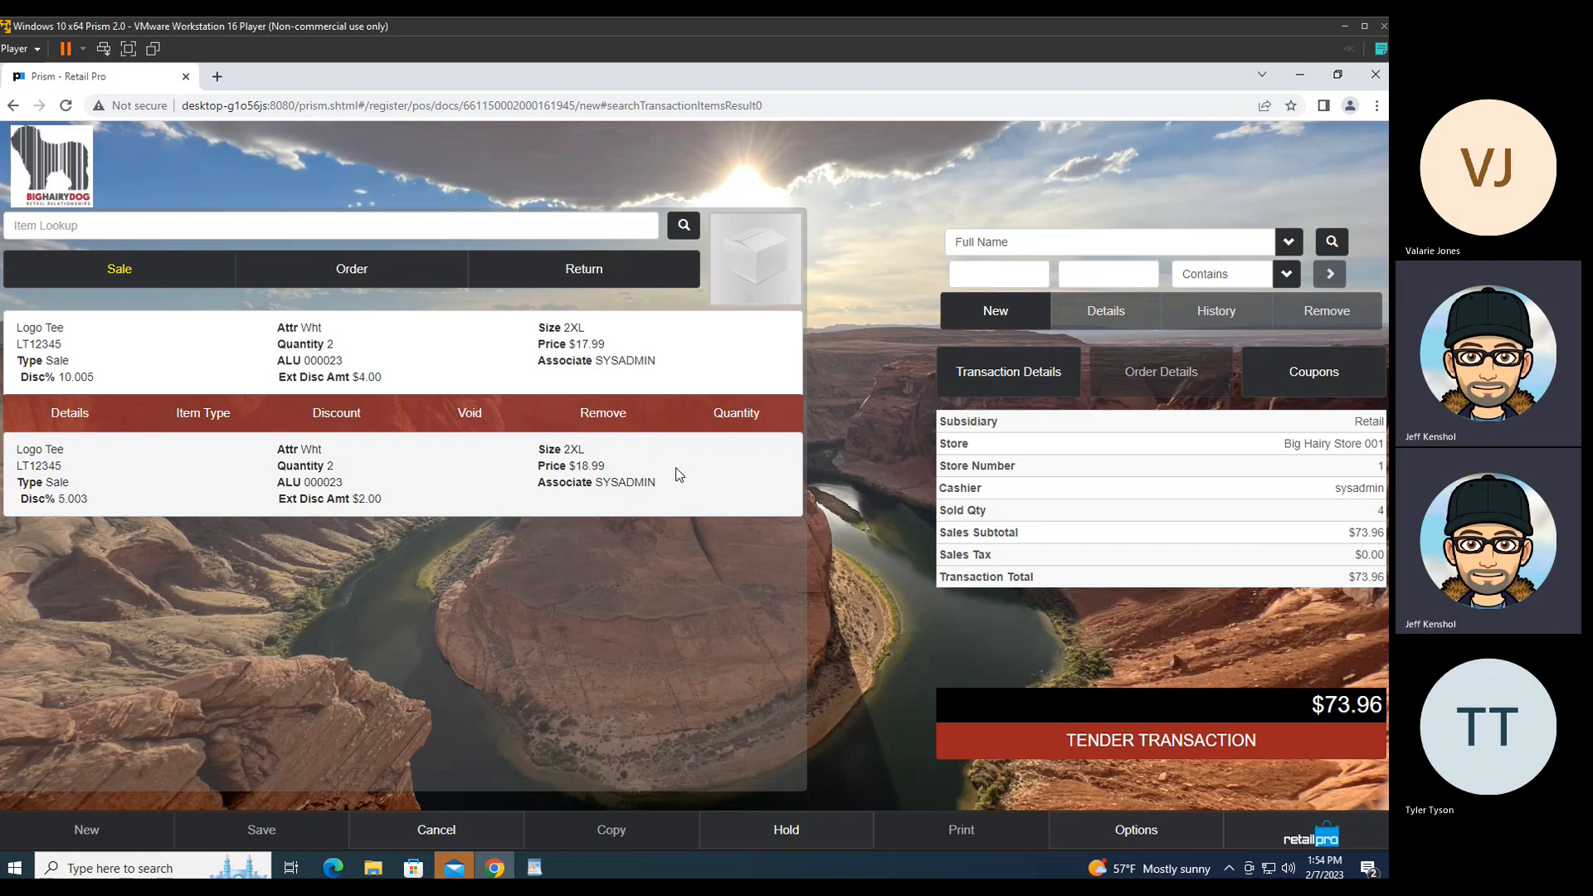
left_click(730, 412)
type("6")
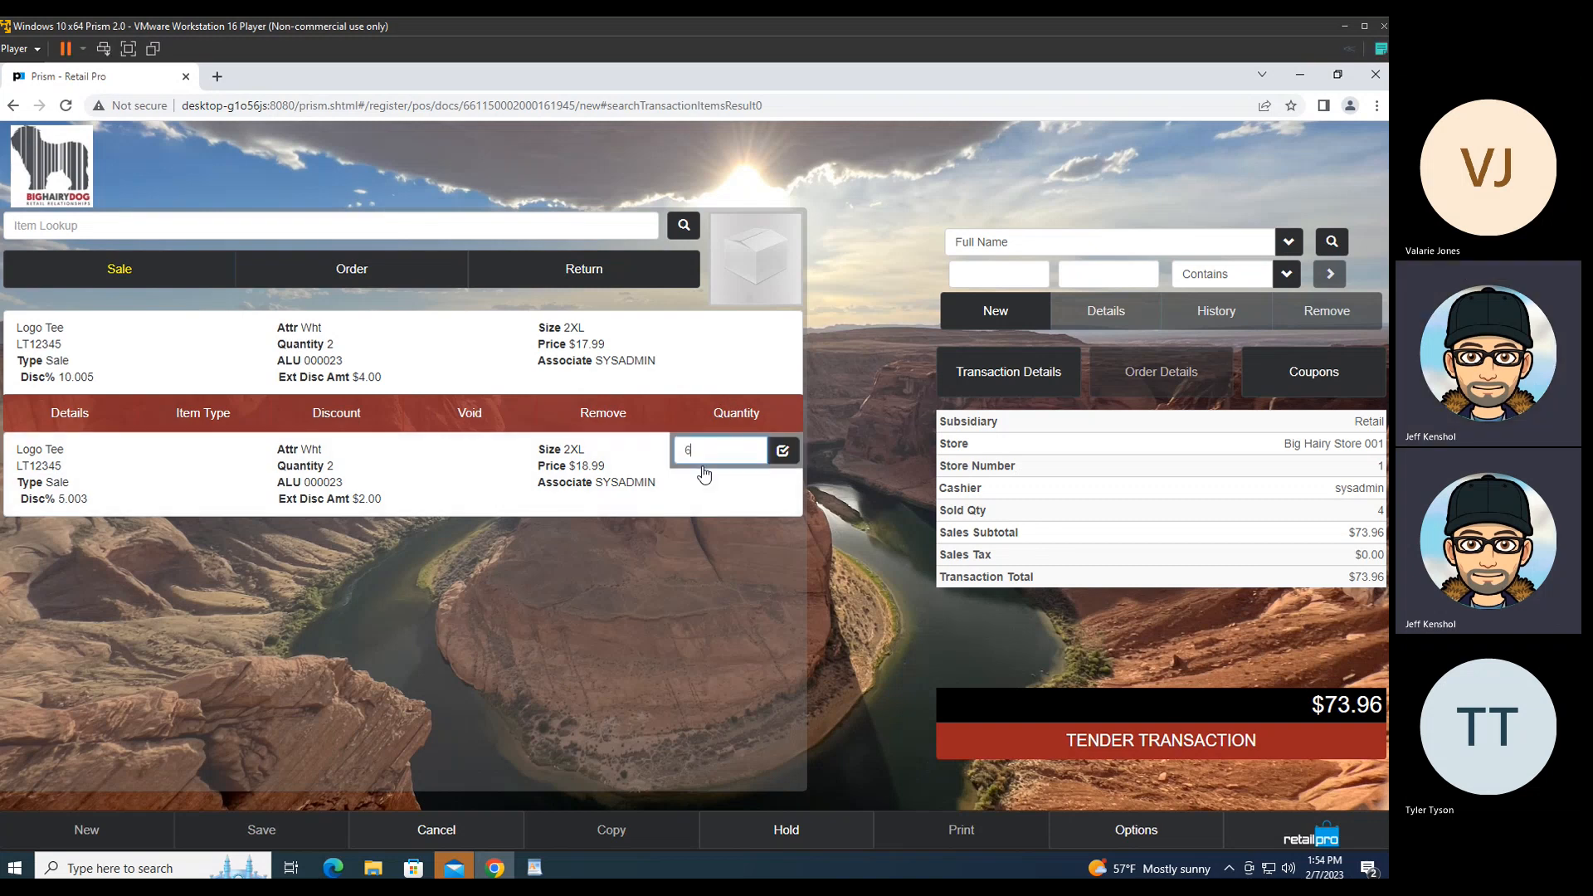
key("Return")
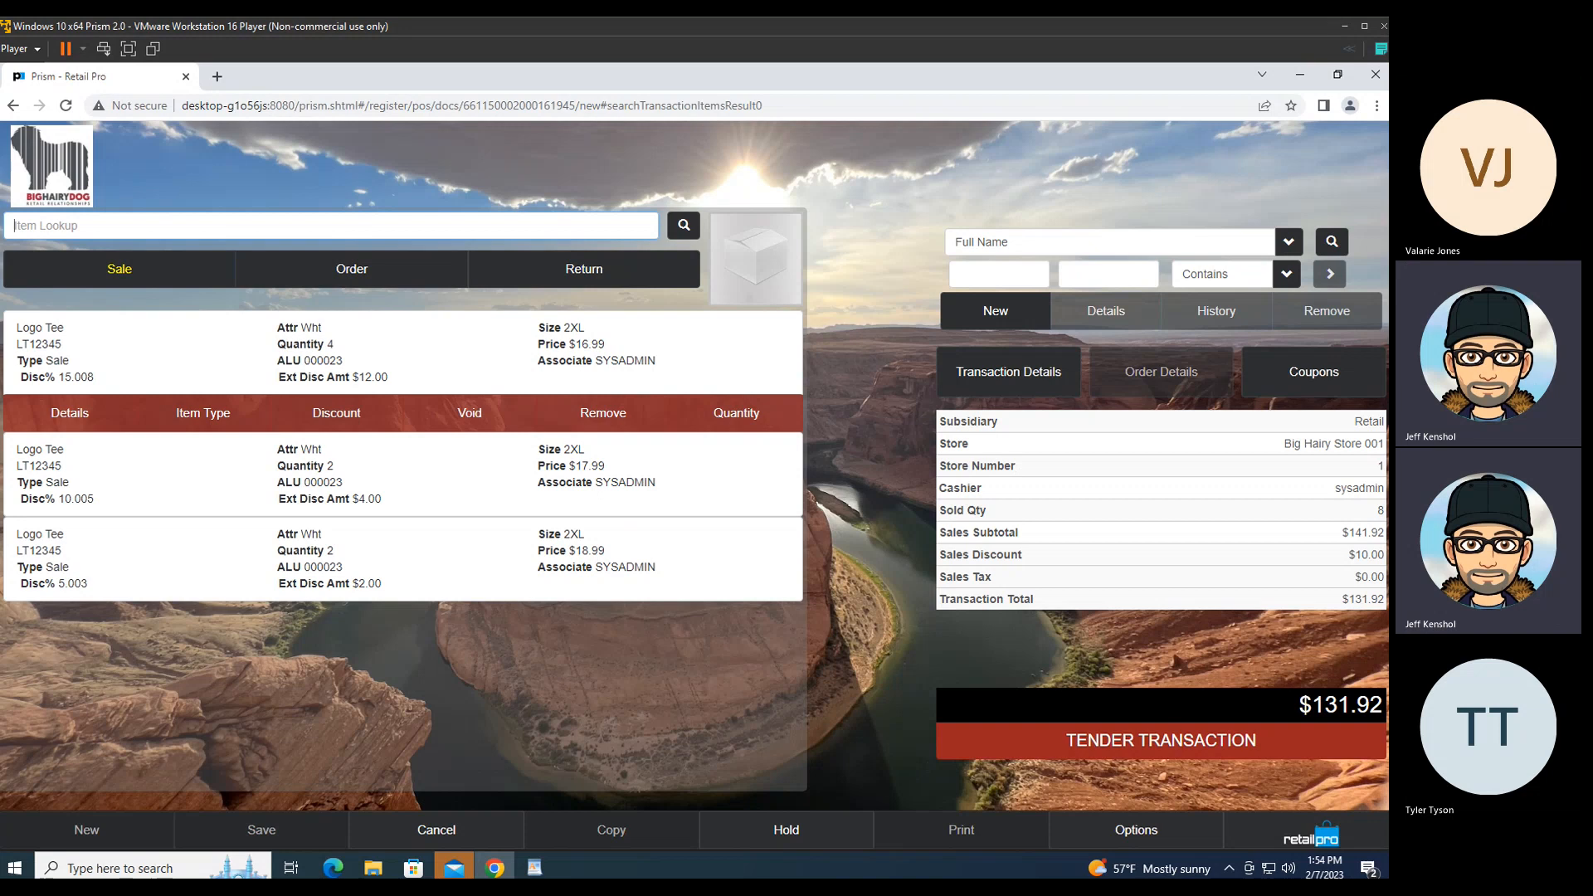
Step: Leave the receipt, list the promotions again and open the PACK promotion for editing
left_click(1298, 835)
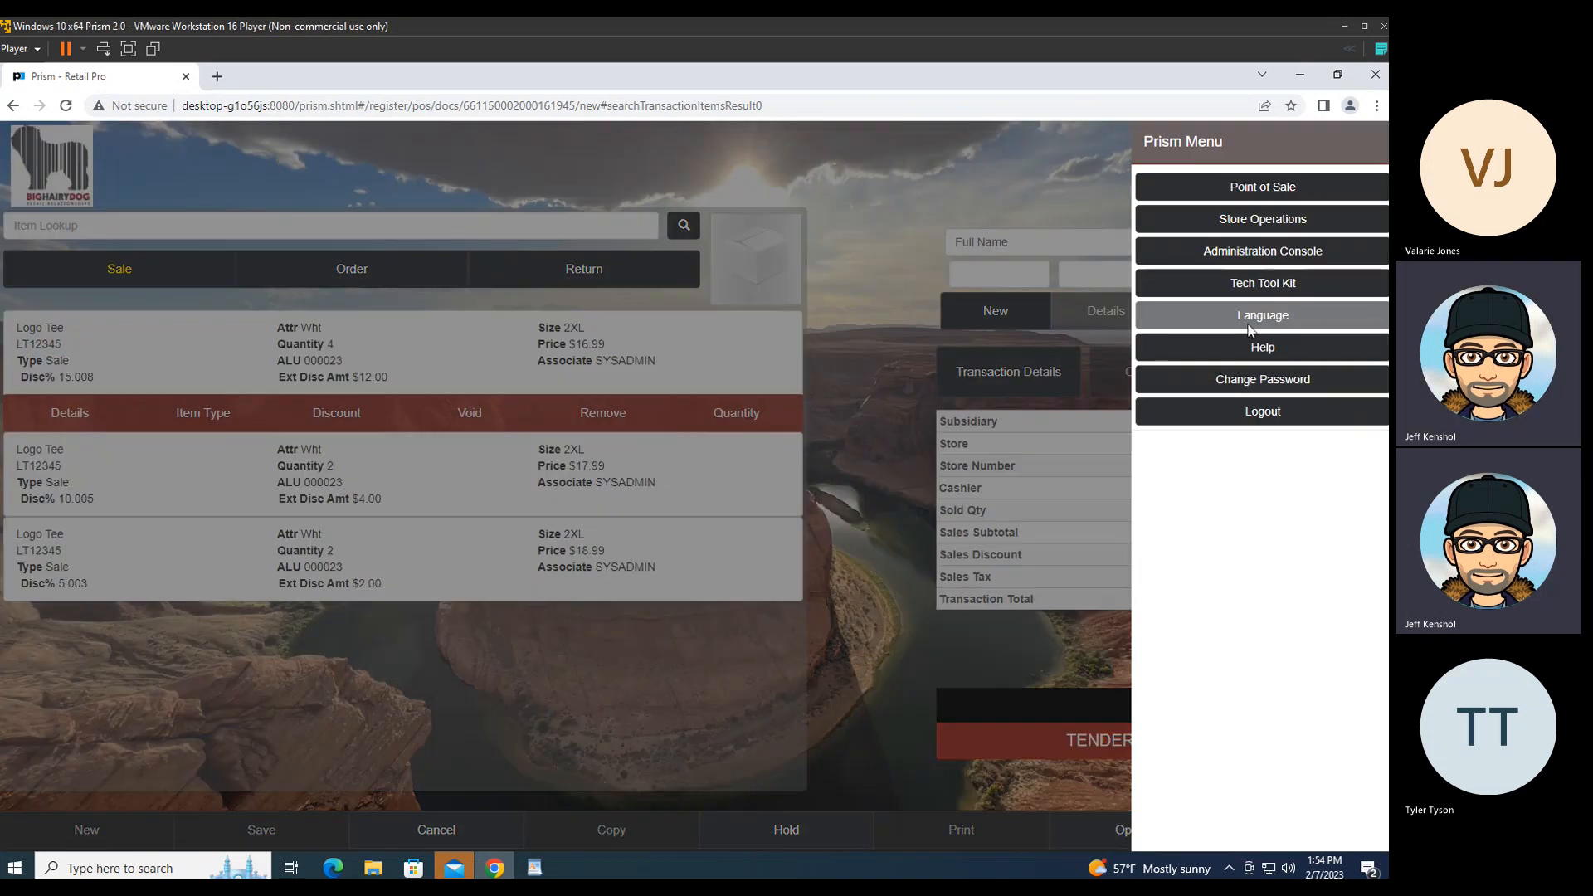
left_click(1260, 188)
left_click(893, 258)
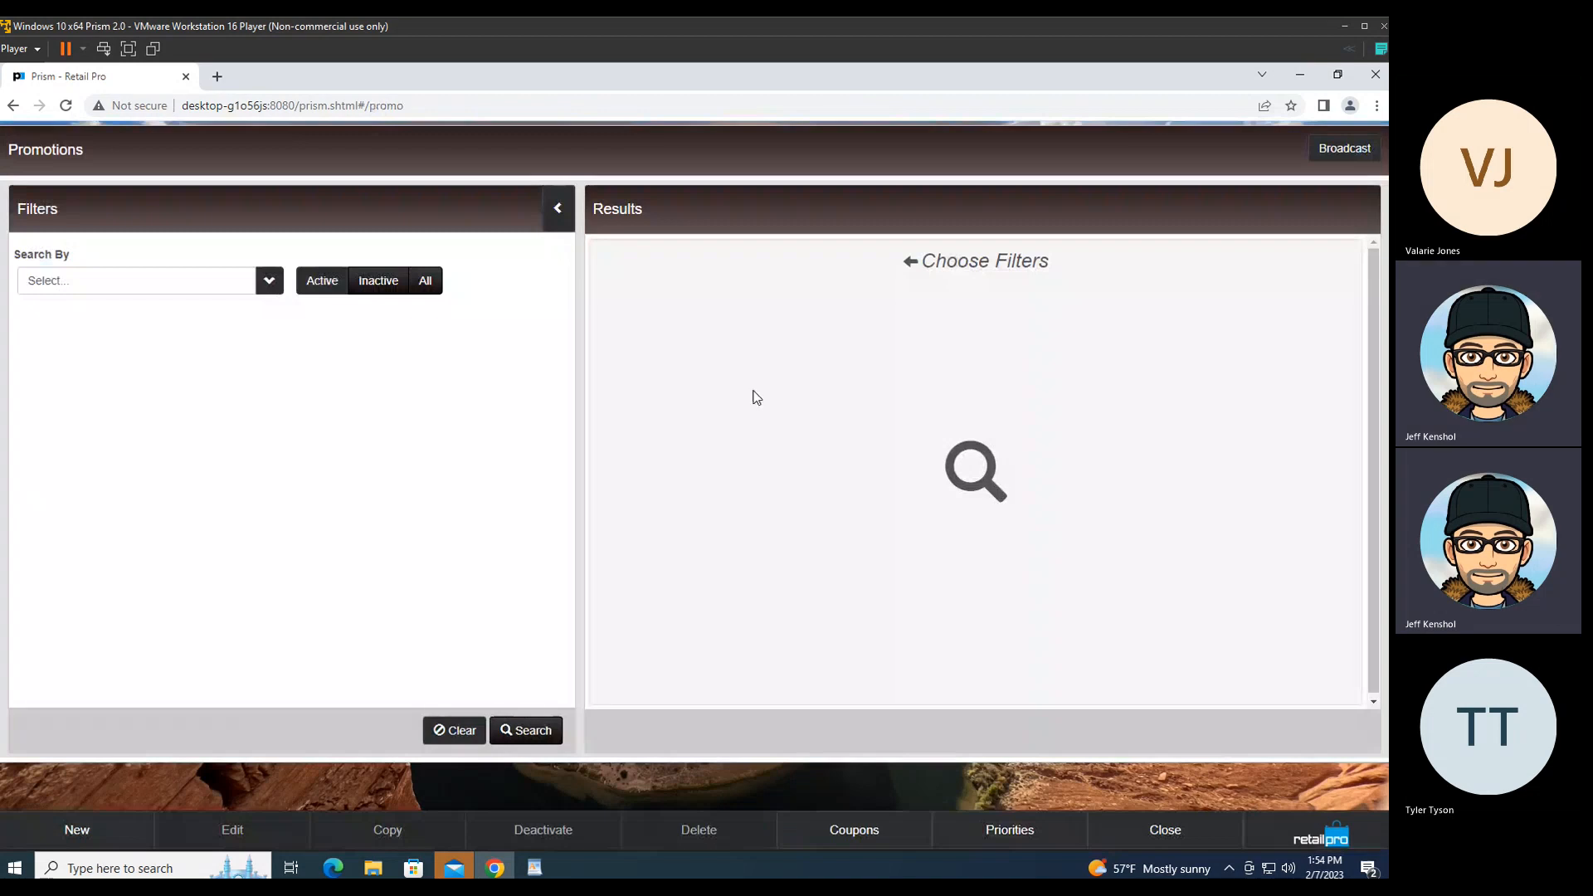
left_click(535, 733)
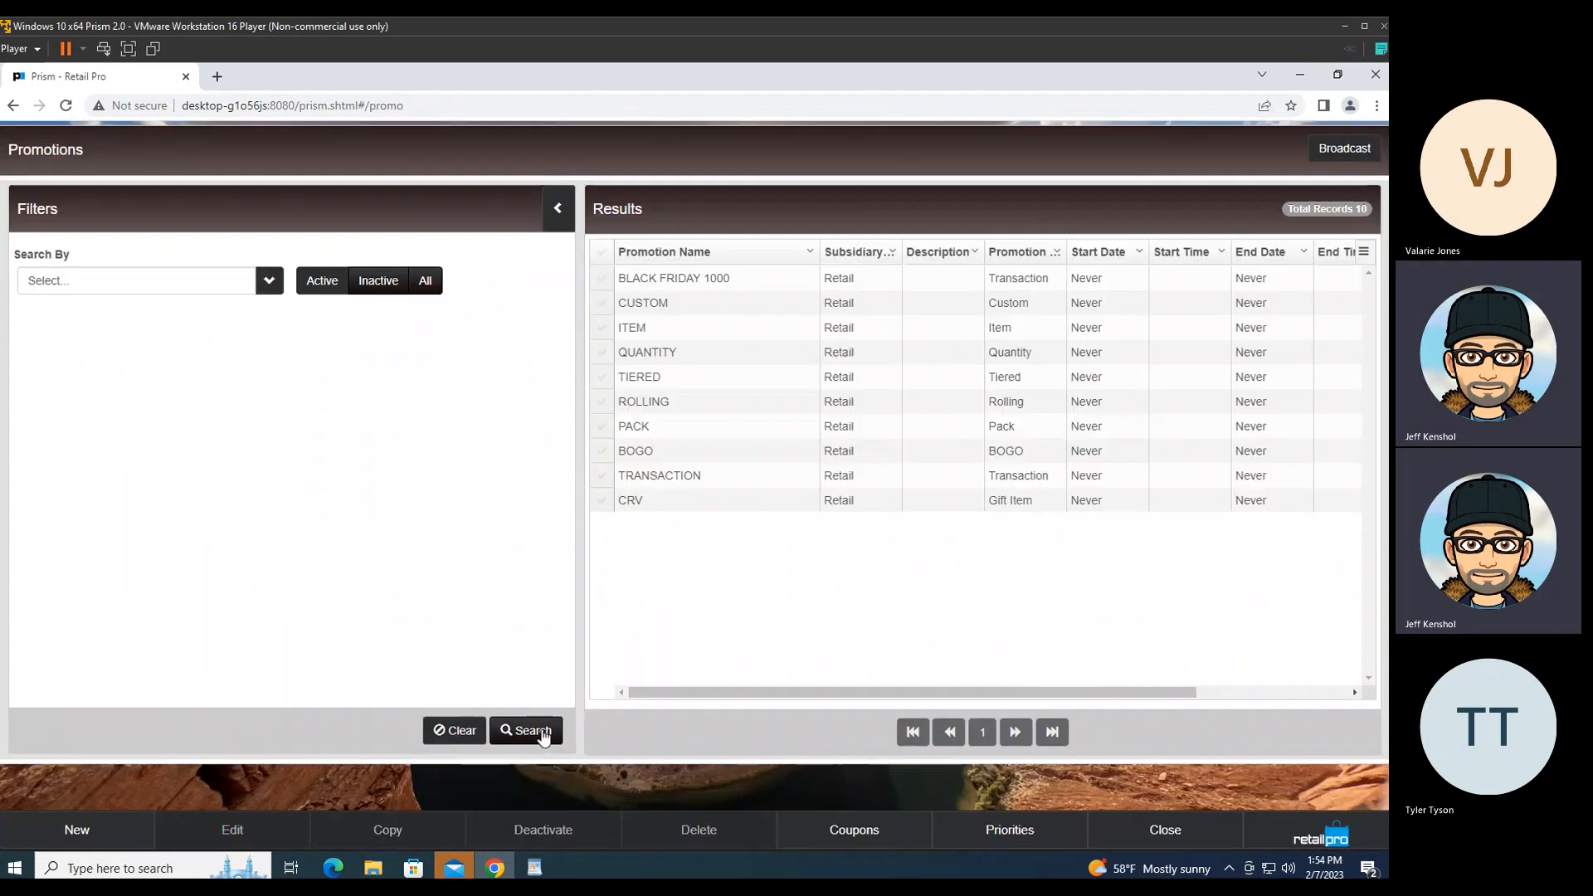
left_click(603, 427)
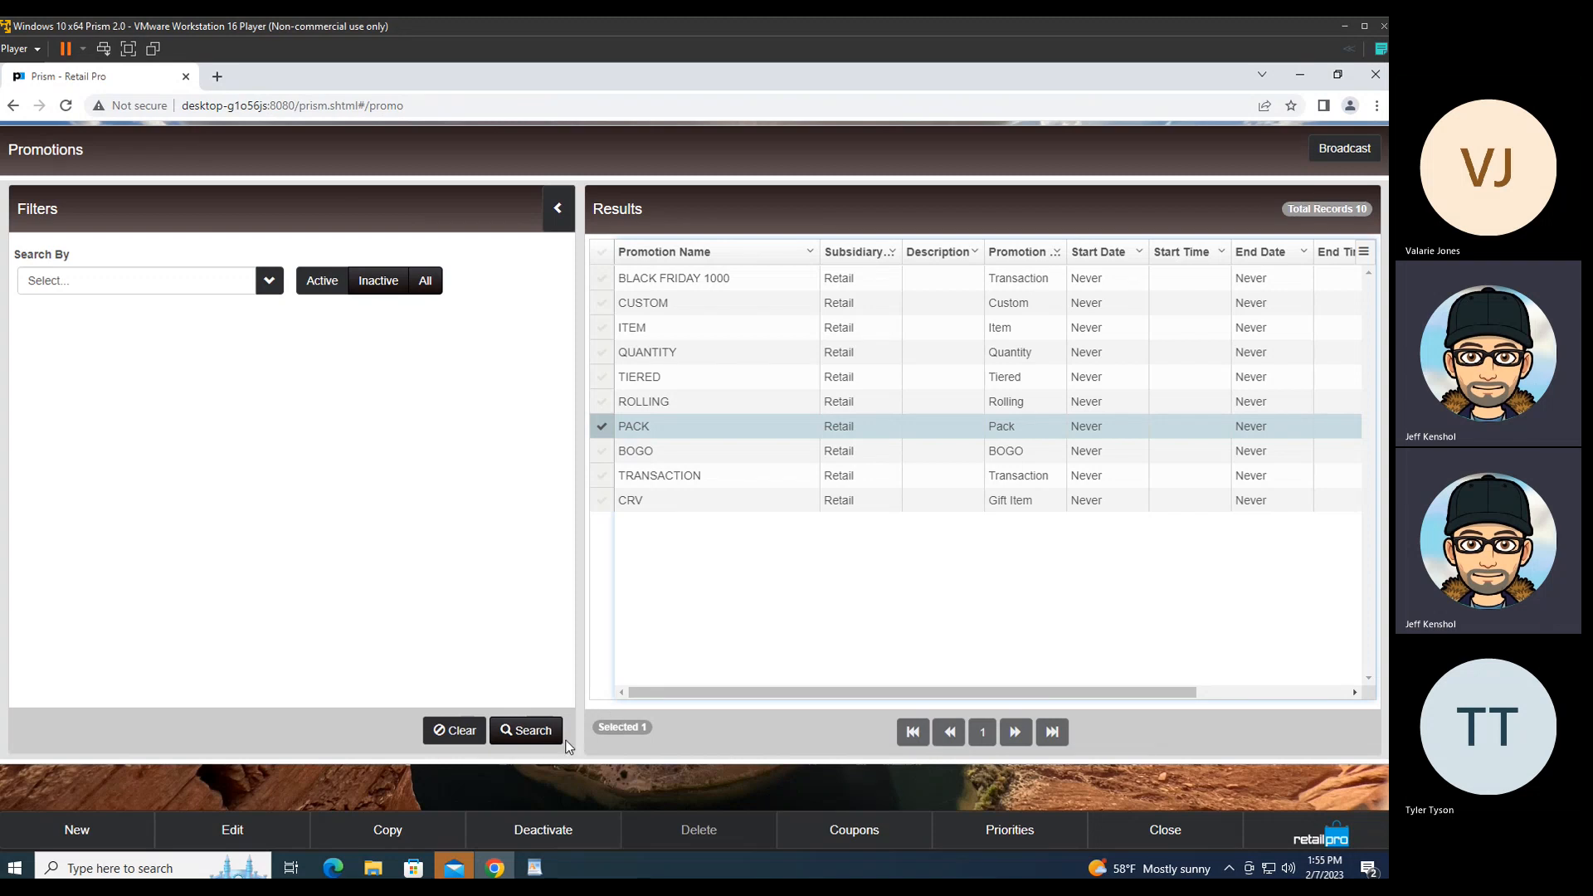
left_click(247, 831)
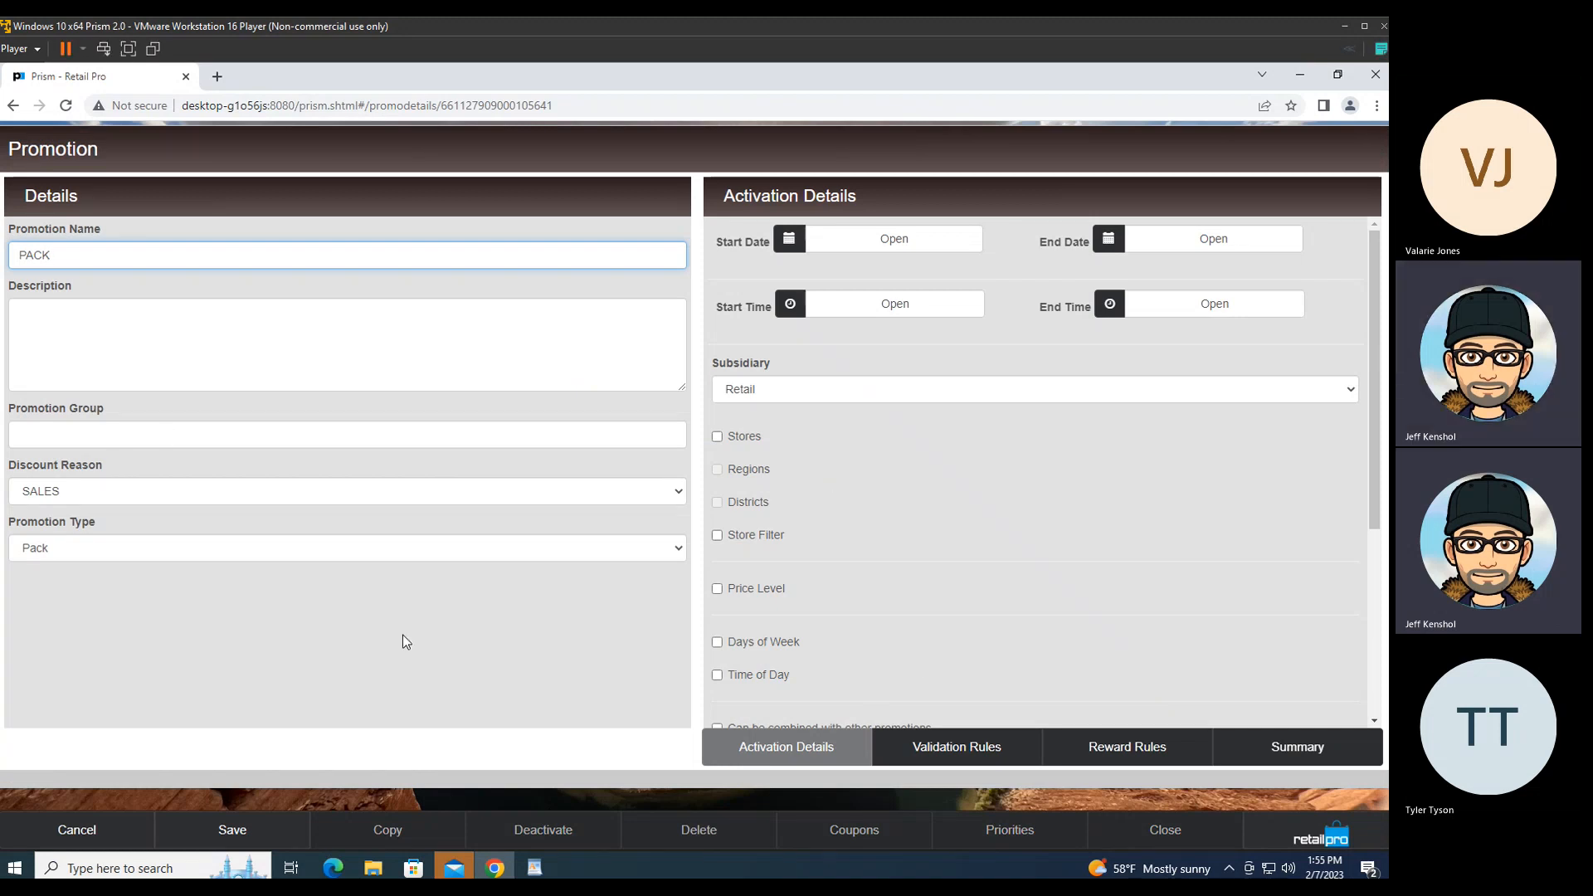
Step: Examine the item filter in the PACK promotion's validation rules and close the filter
left_click(938, 744)
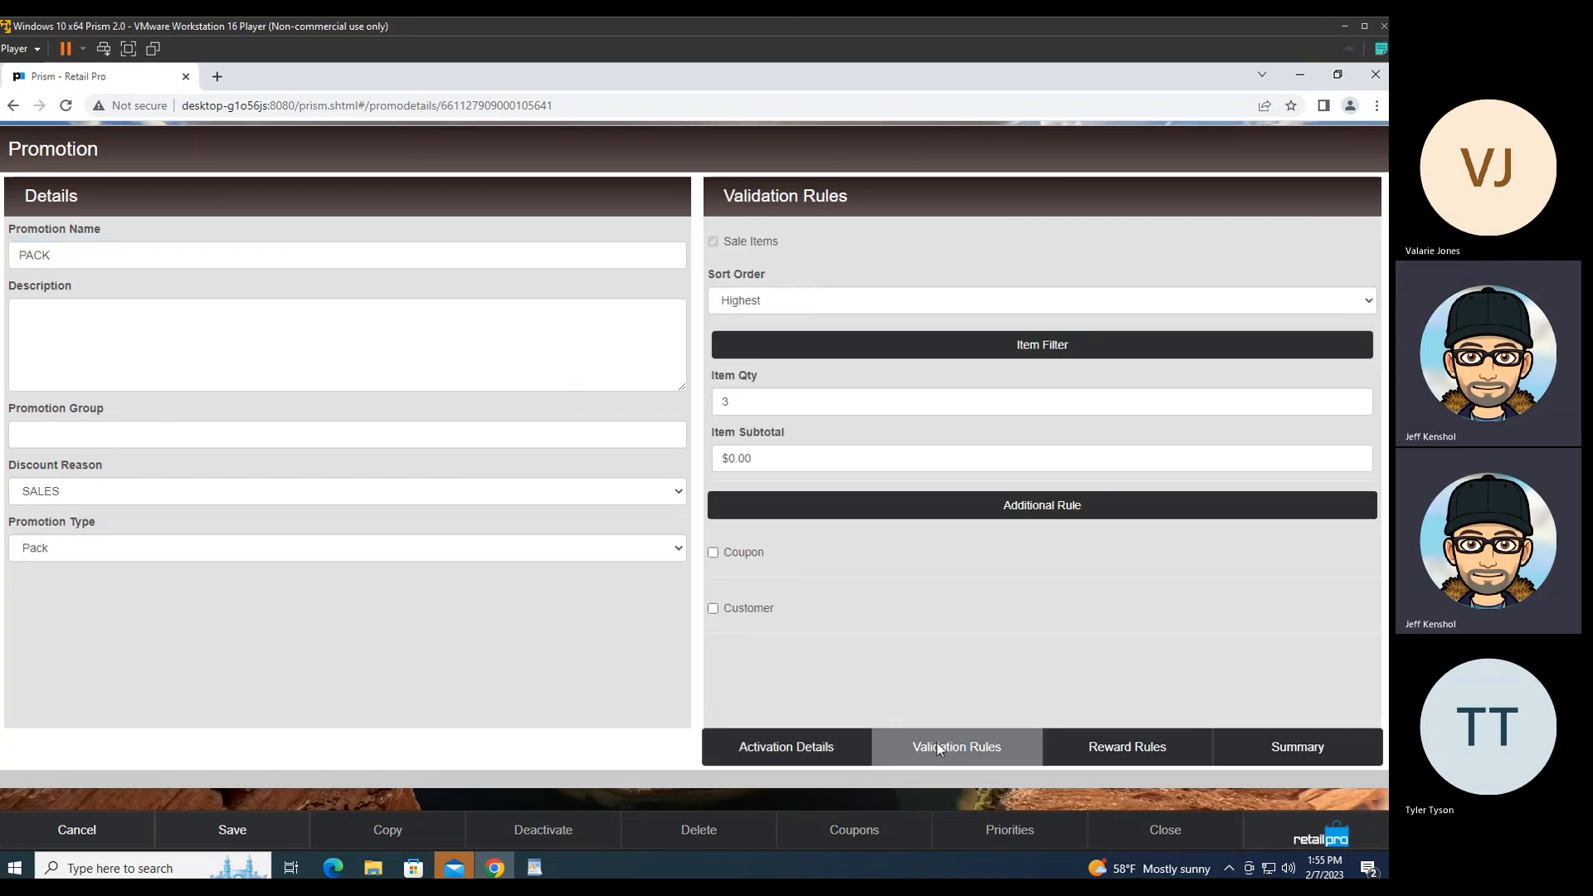
left_click(988, 360)
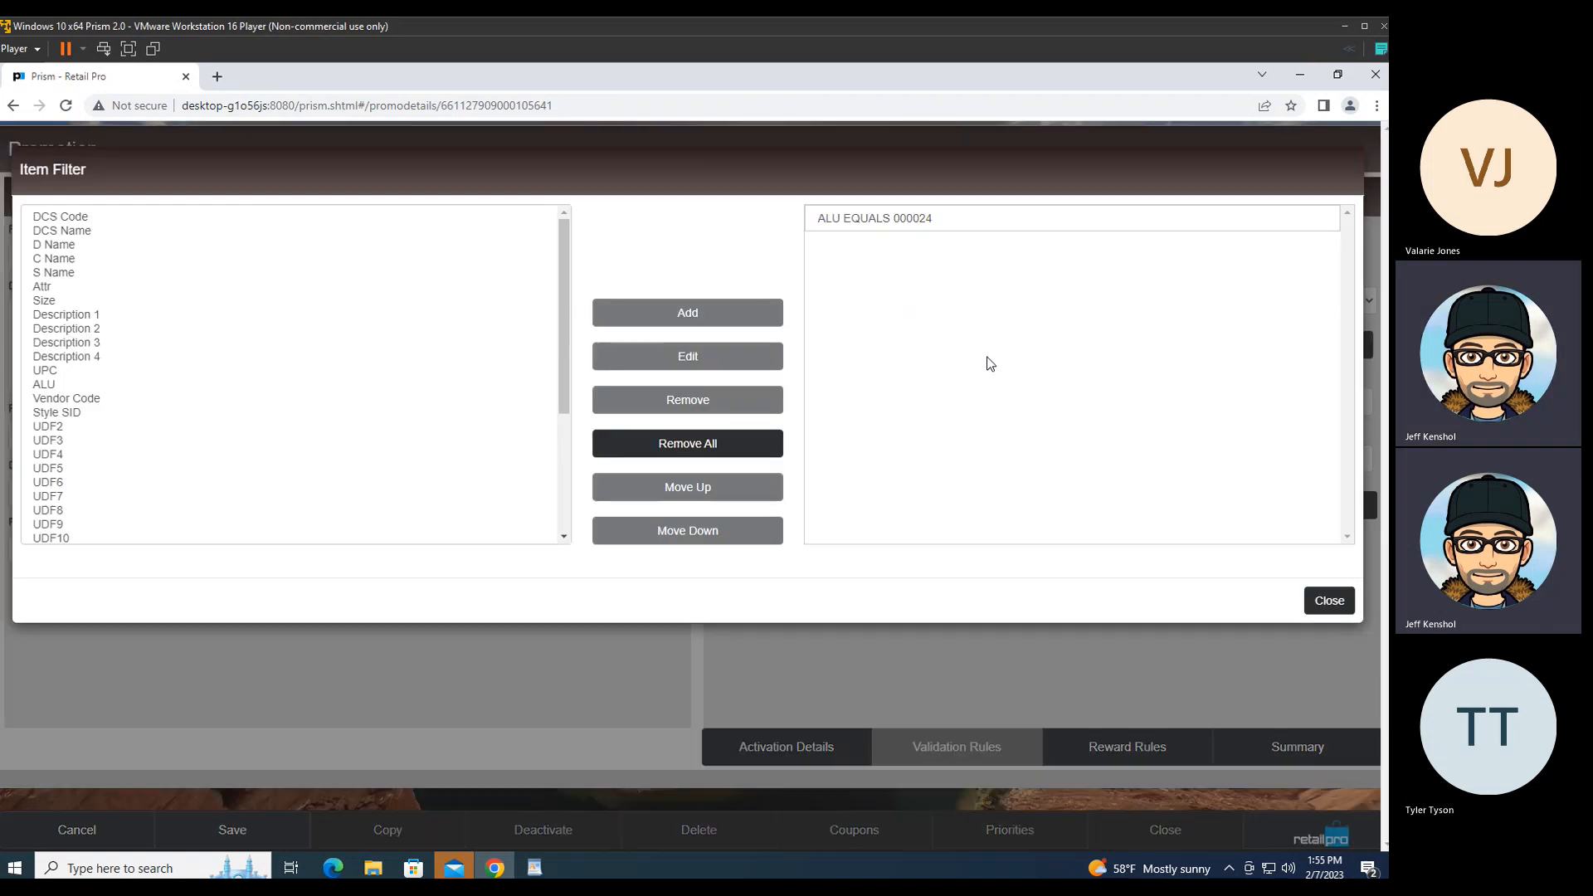
left_click(1328, 603)
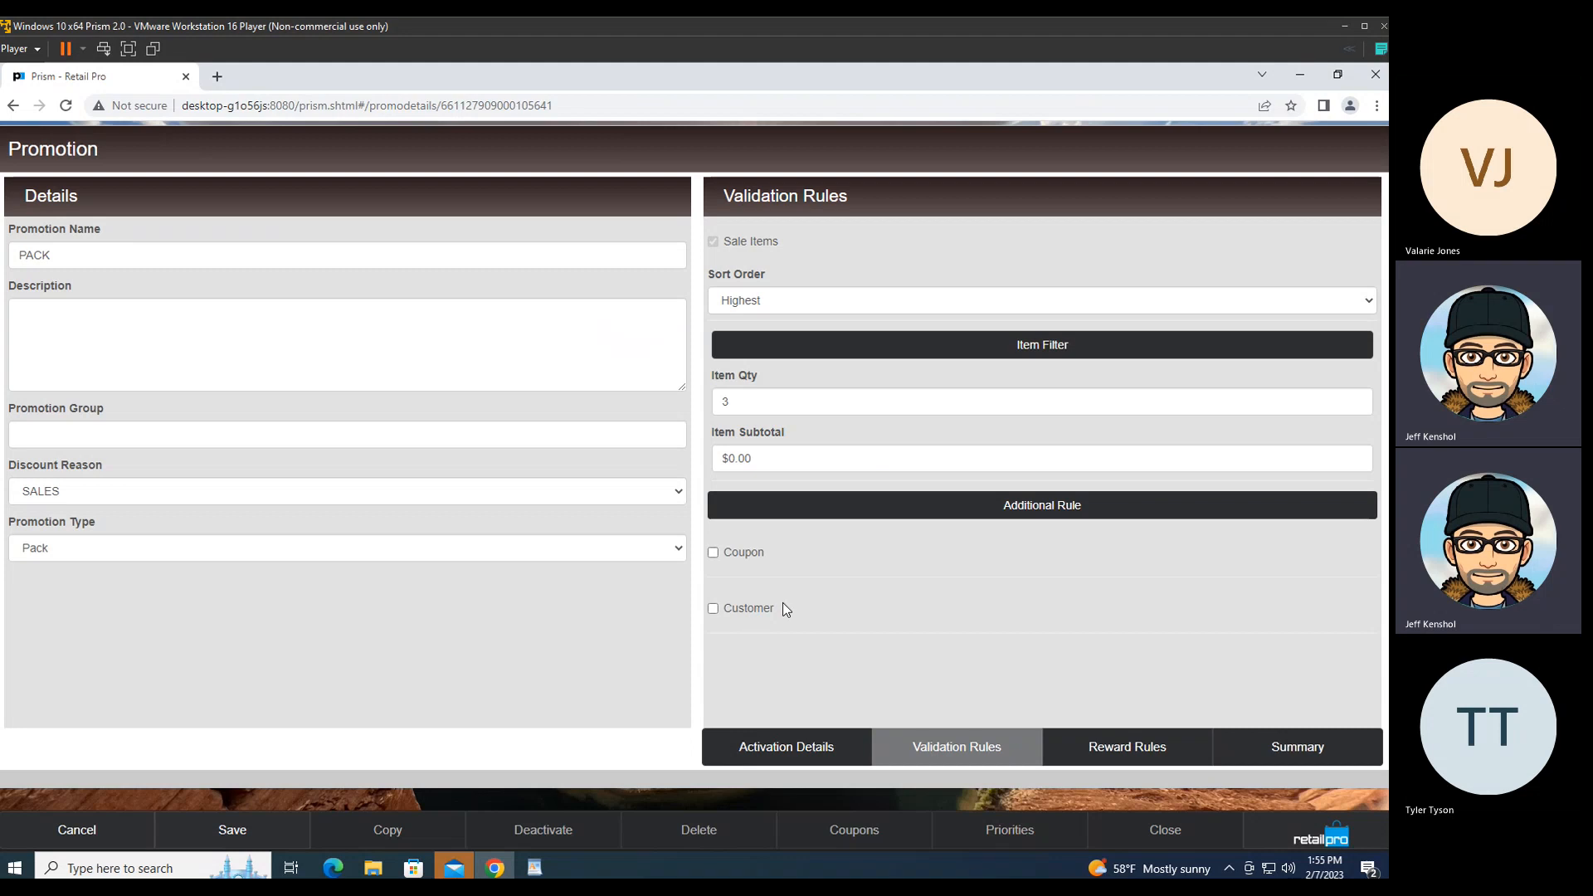
Step: Compare the PACK promotion's pack price in the reward rules with the required item quantity in the validation rules
left_click(1117, 752)
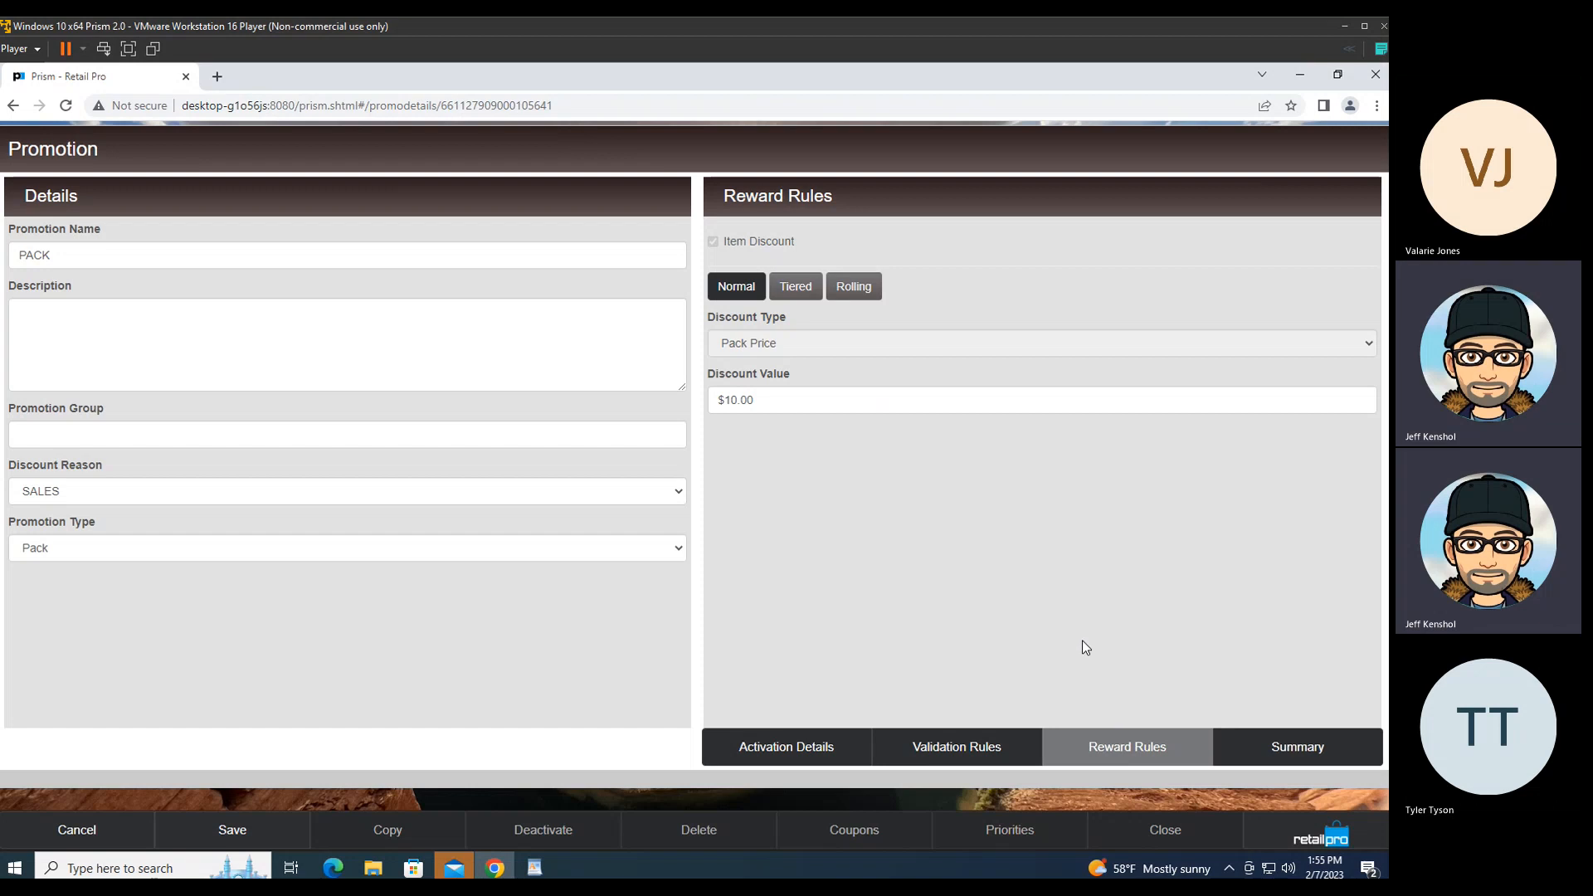
left_click(1005, 757)
left_click_drag(735, 403, 703, 403)
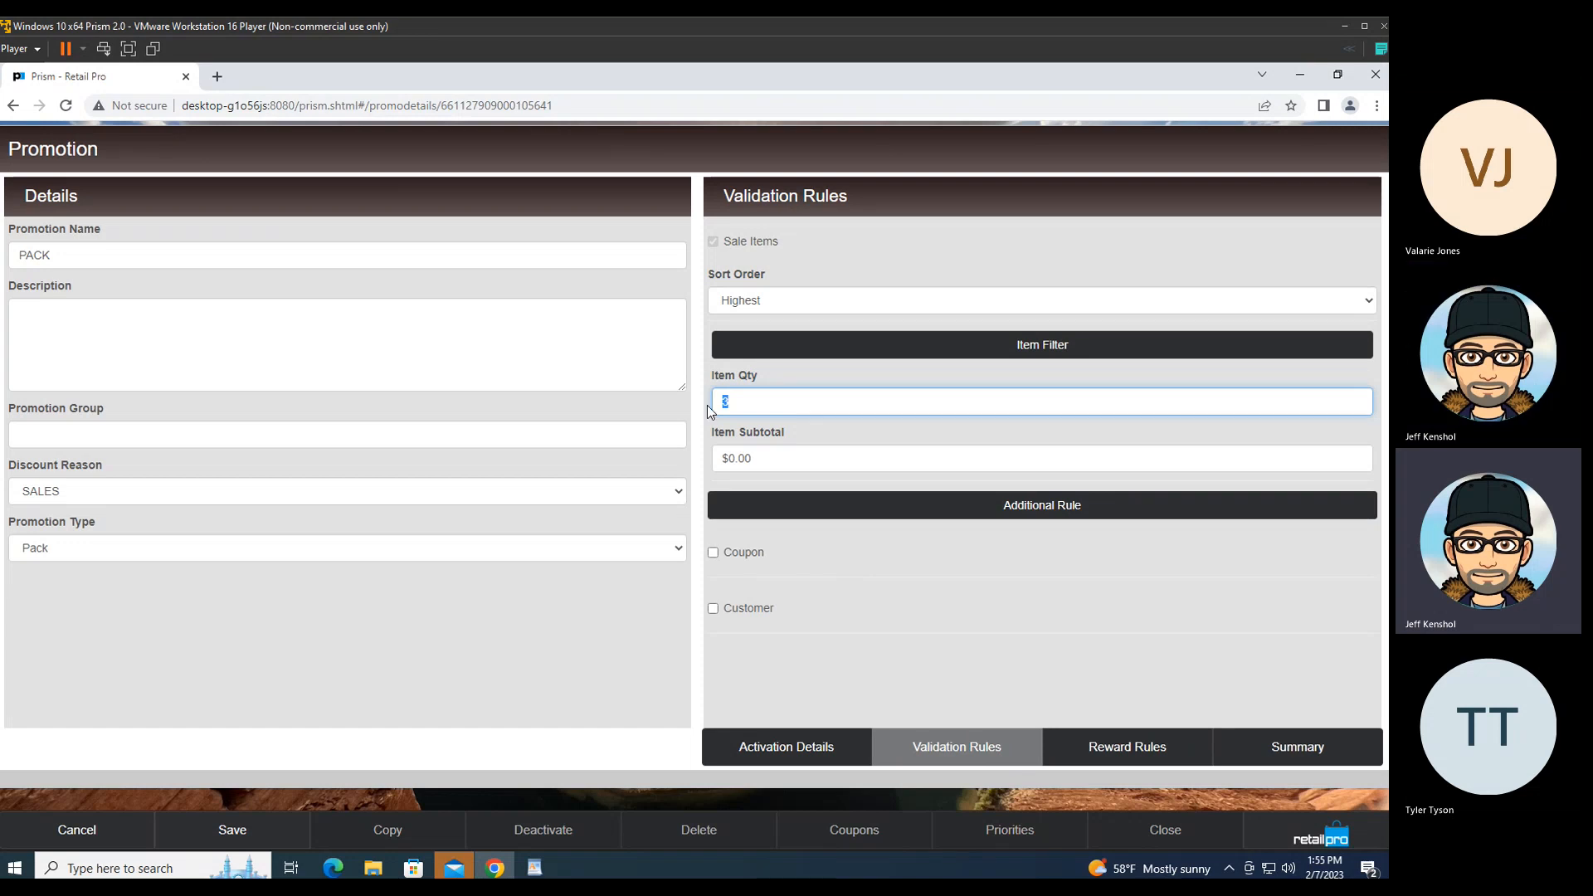
left_click(1107, 749)
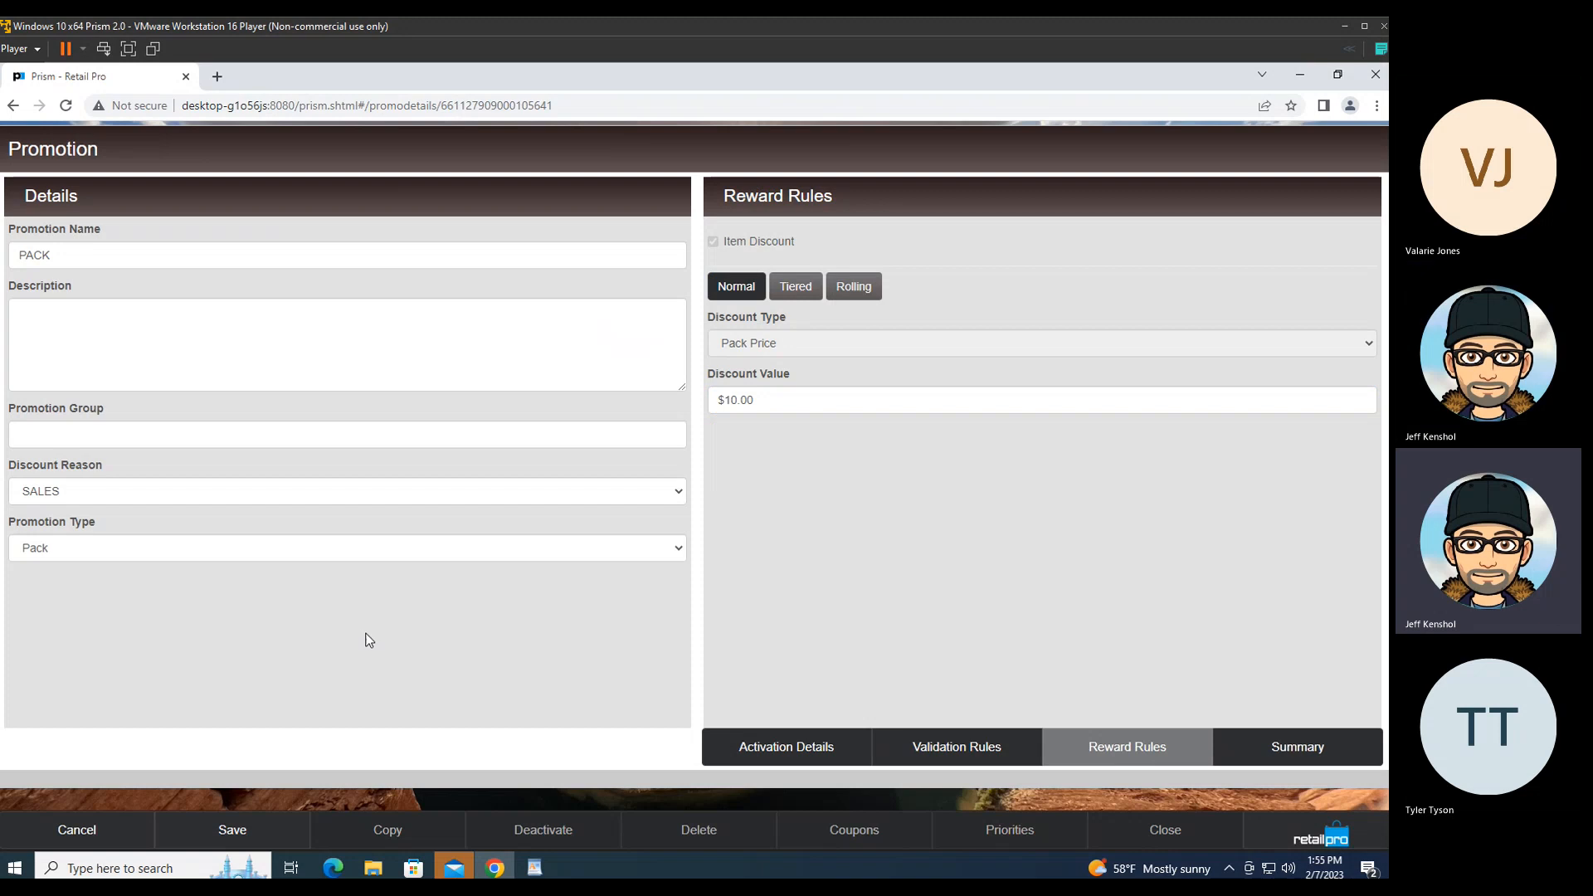
Step: Leave the PACK promotion without saving and start a new receipt at the point of sale
left_click(765, 401)
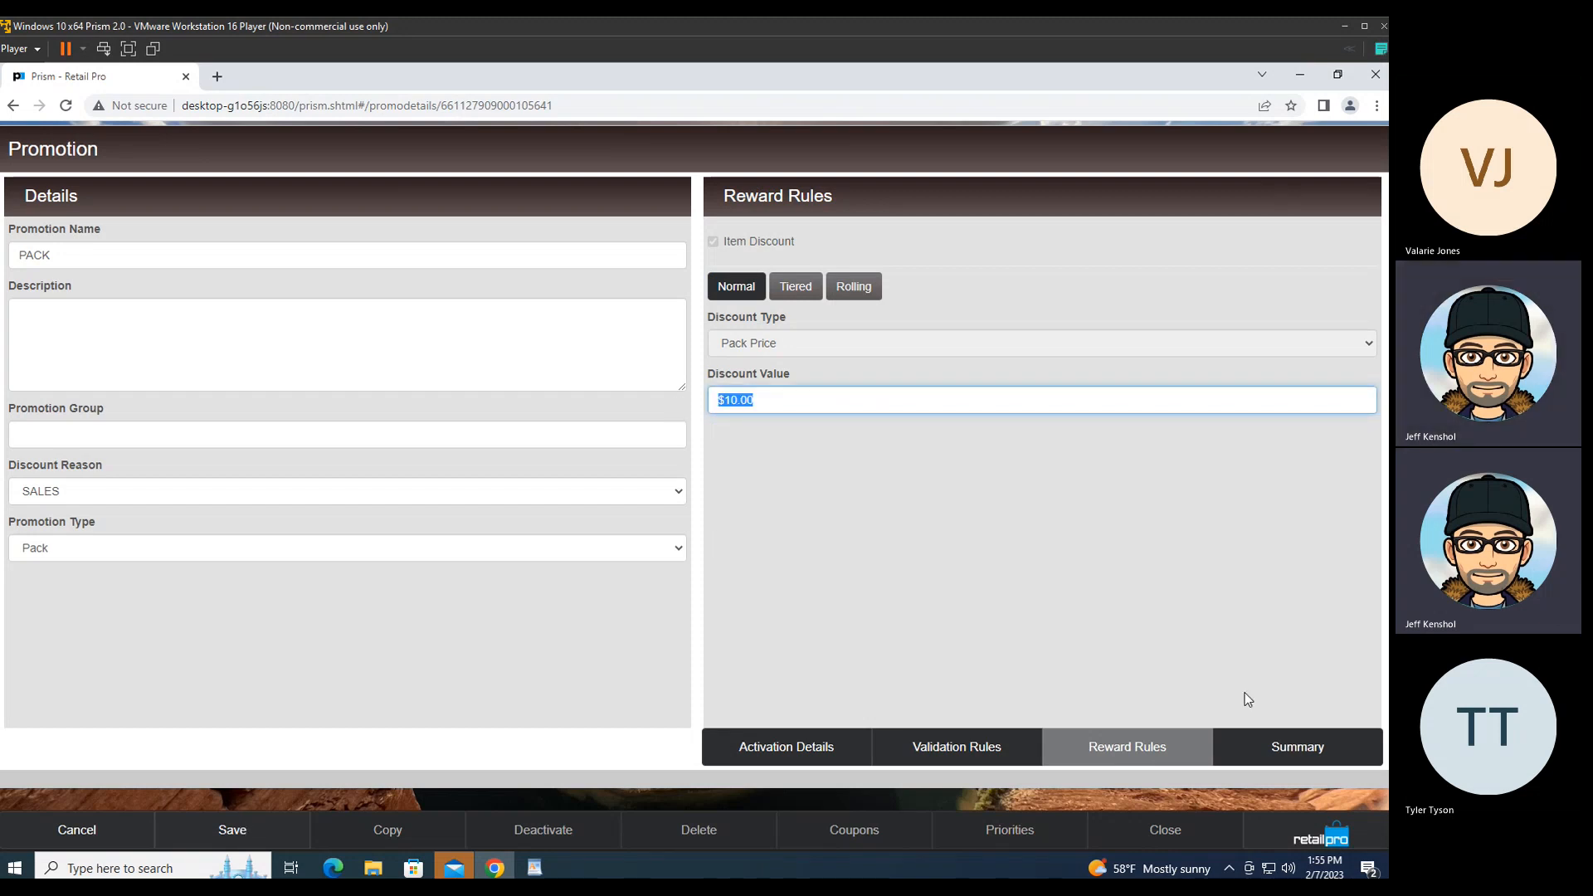
left_click(101, 827)
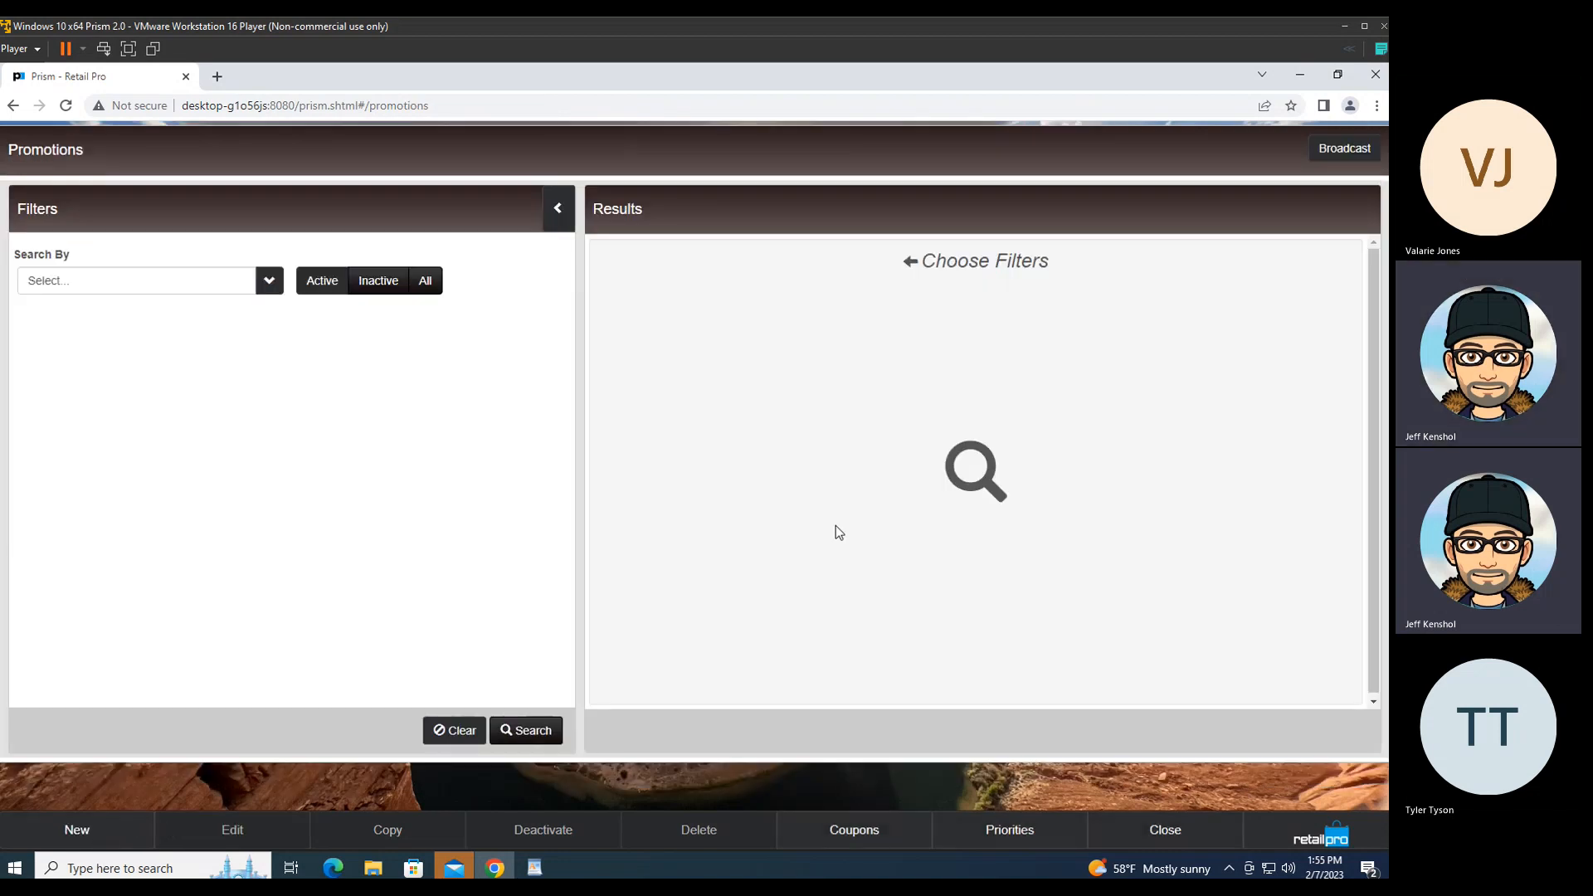
left_click(1317, 834)
left_click(1229, 202)
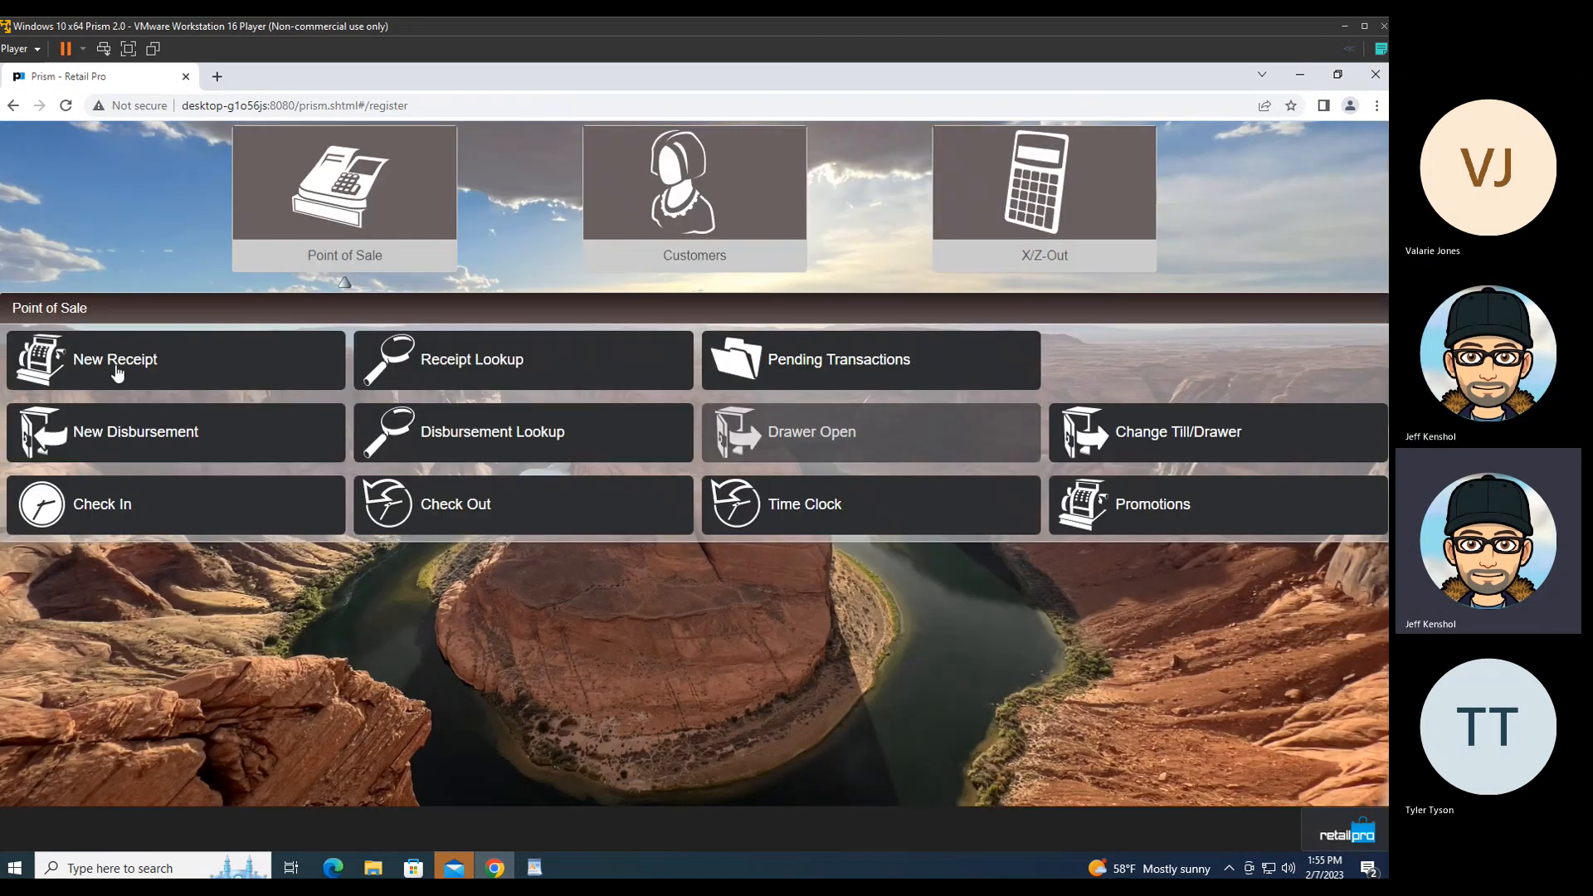
left_click(117, 373)
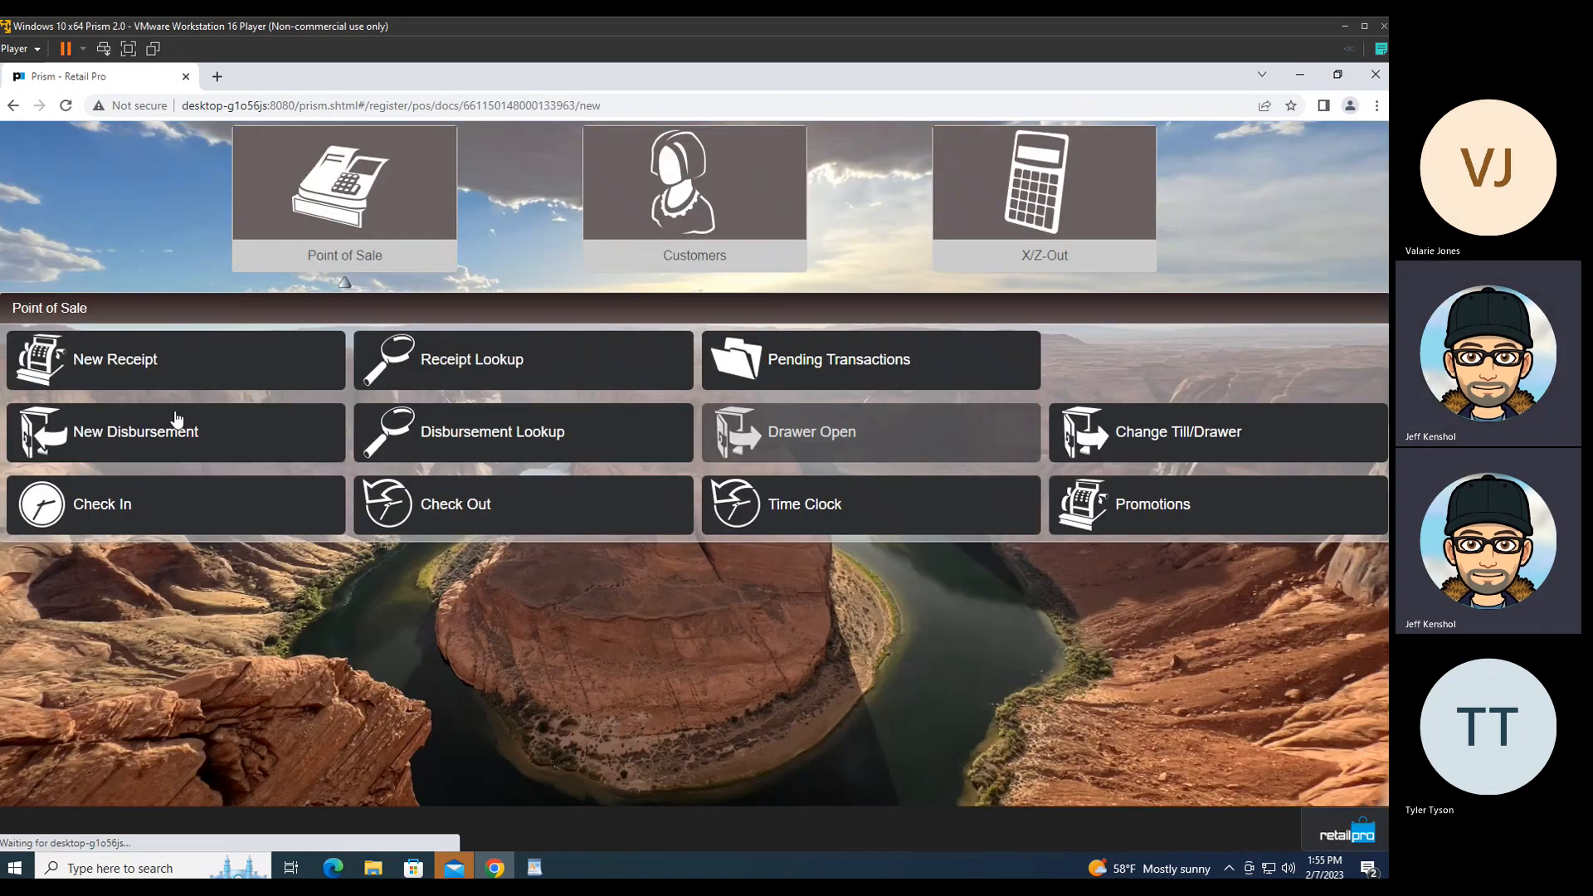
Step: Test the pack price by adding item 000024 to the receipt three times
type("000024")
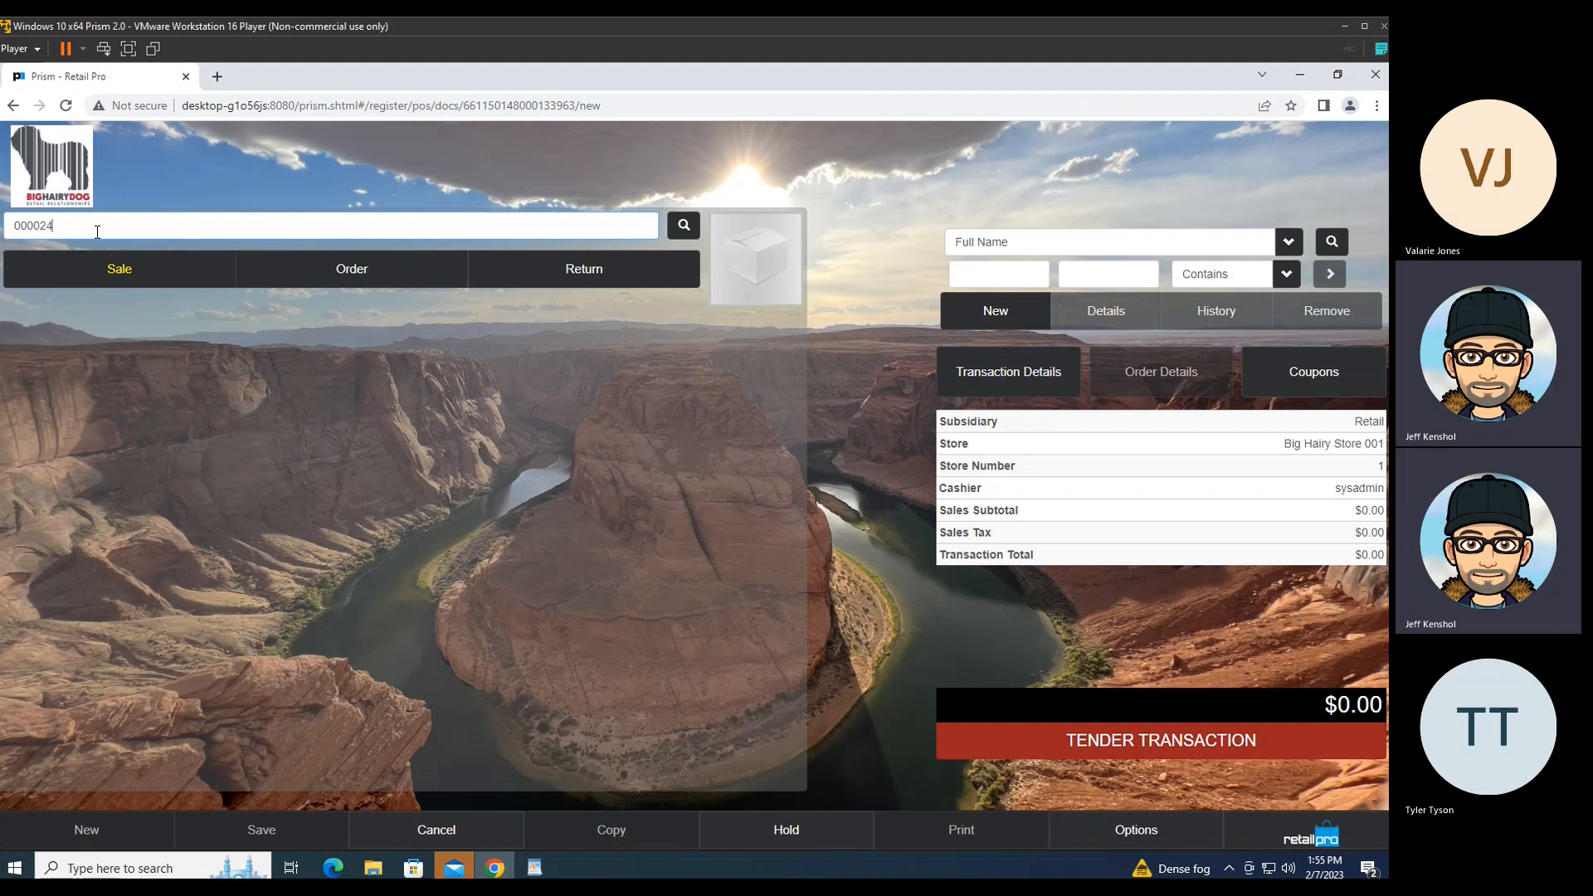
key("Return")
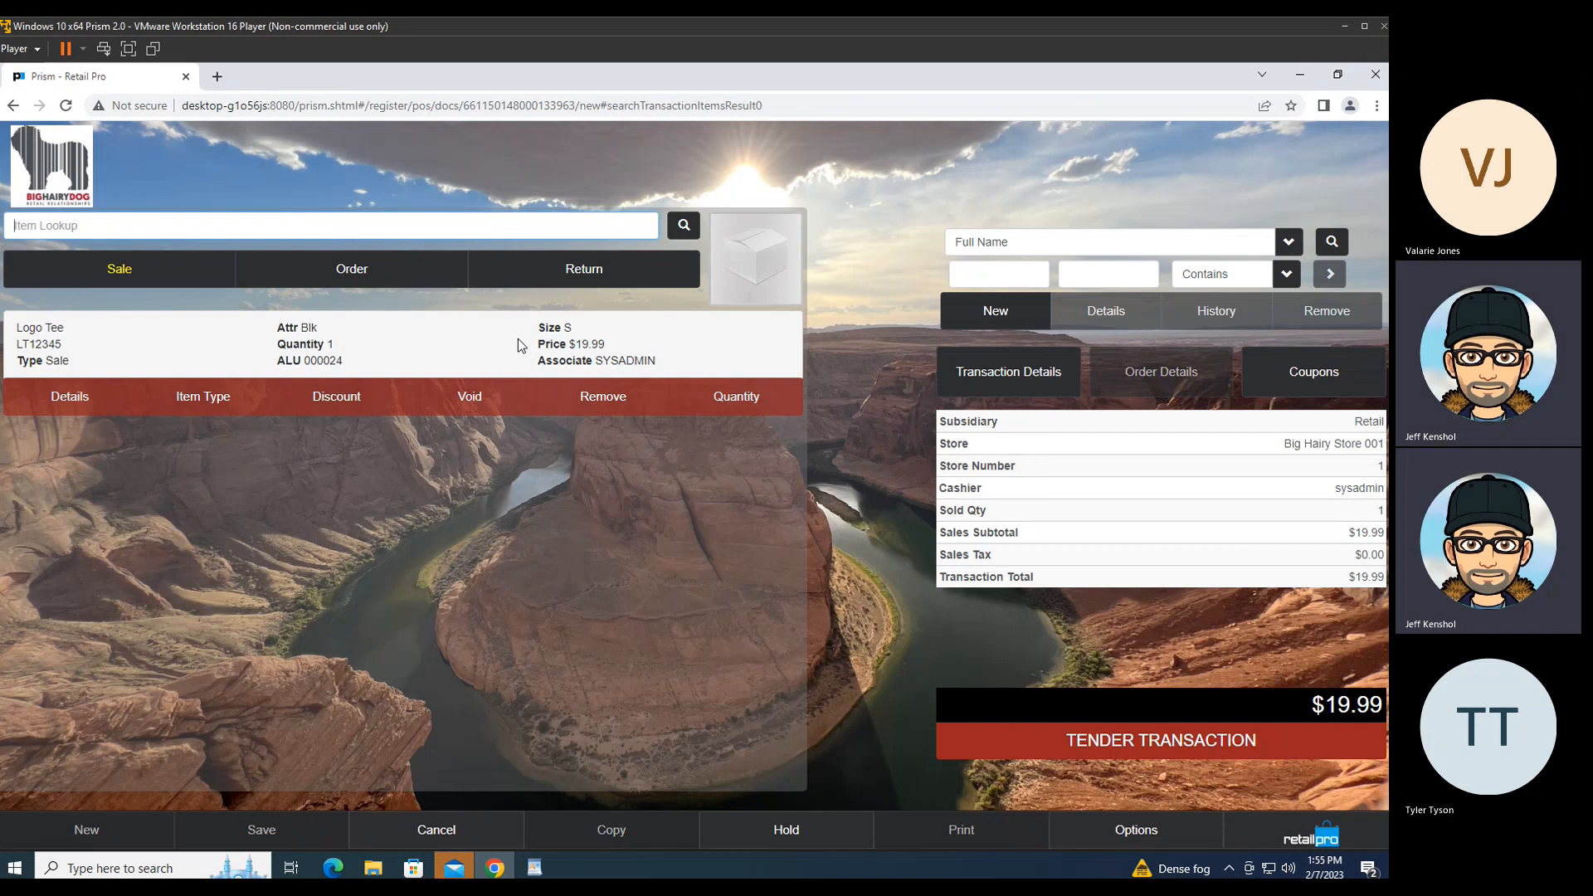
left_click(735, 400)
left_click(734, 399)
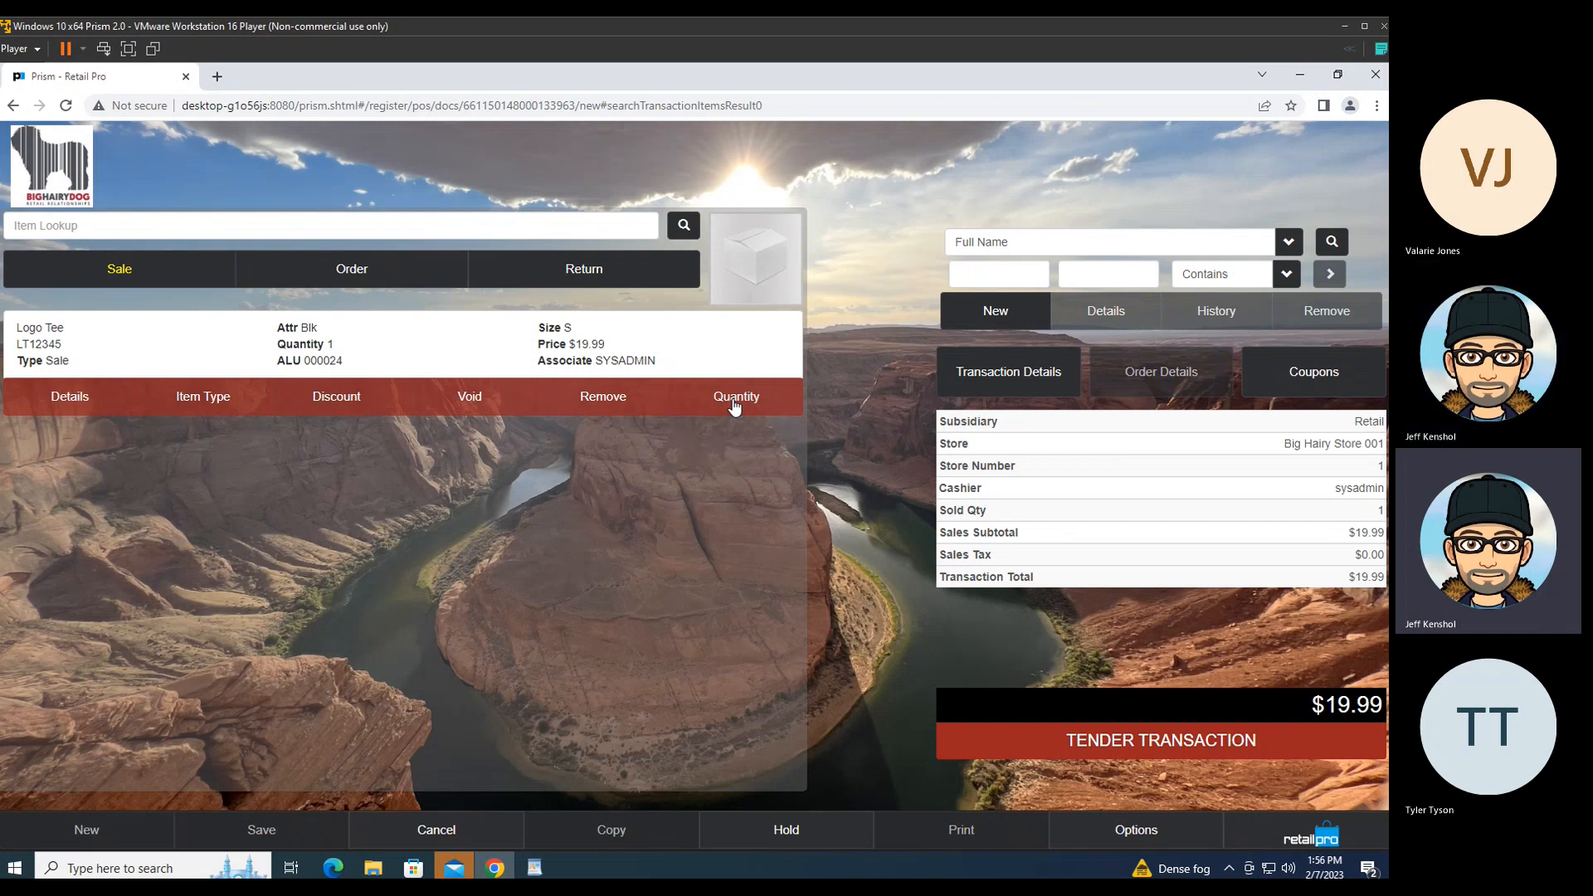
type("000024")
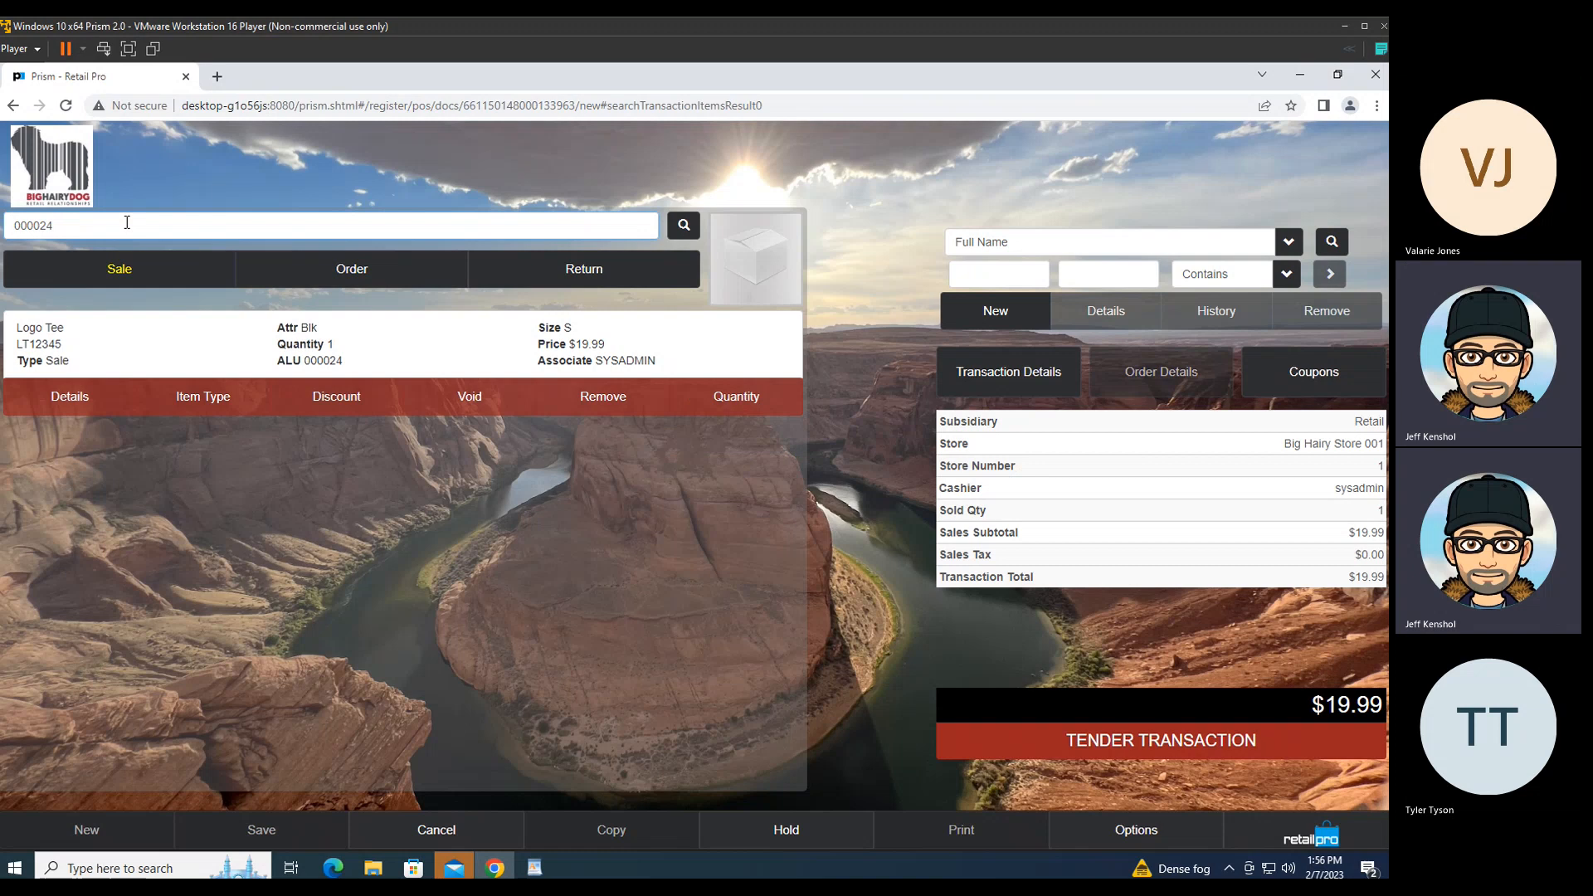
key("Return")
type("000024")
key("Return")
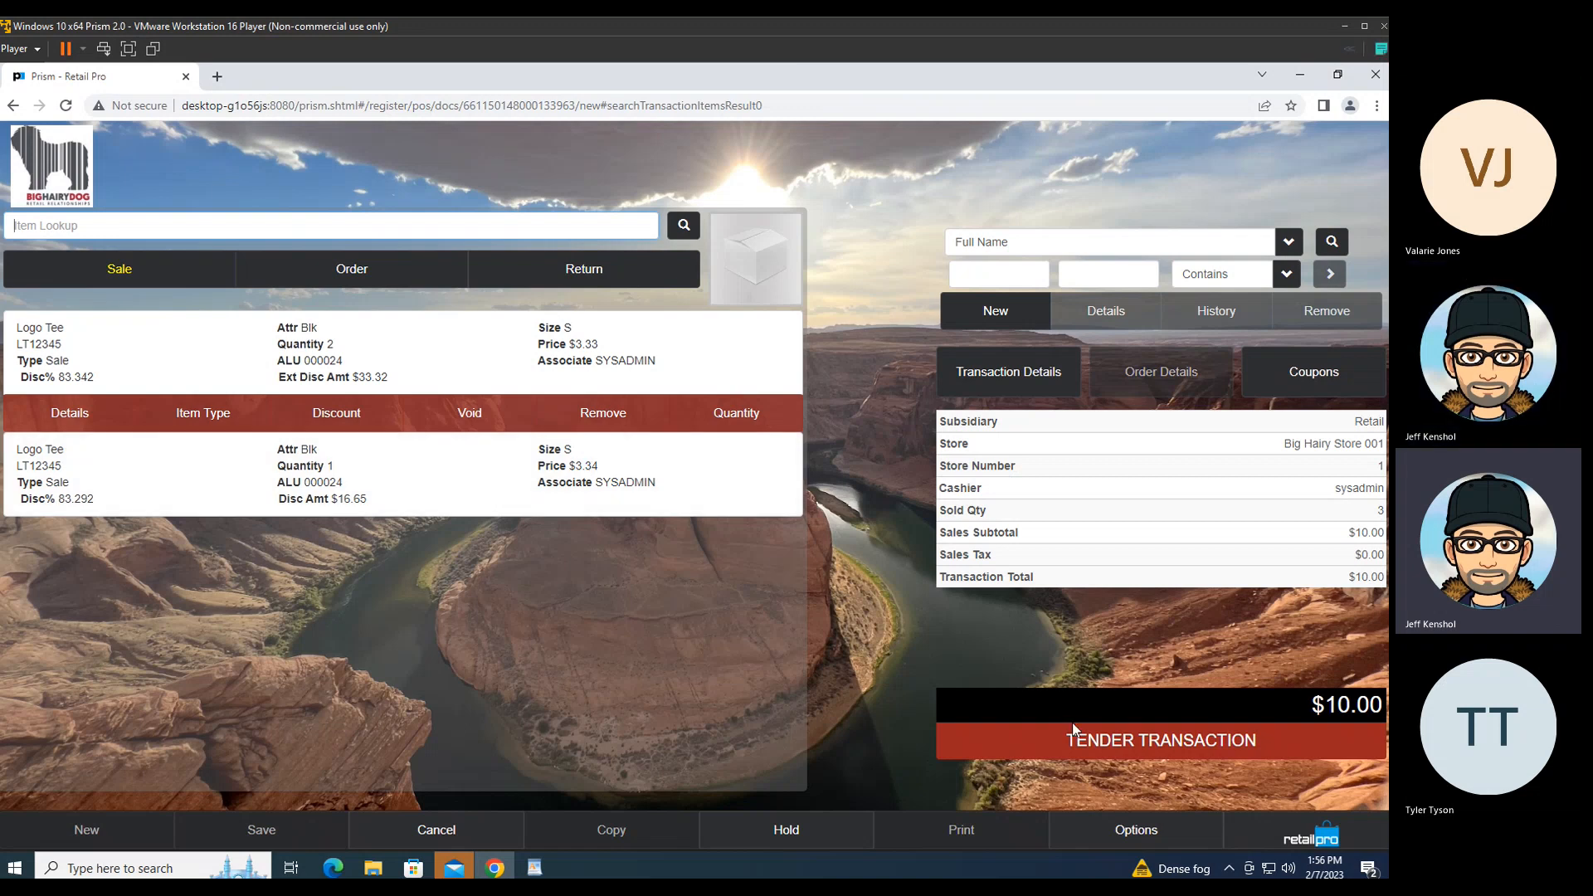
Step: Leave the PACK test receipt for the point of sale, discarding the transaction
left_click(1297, 830)
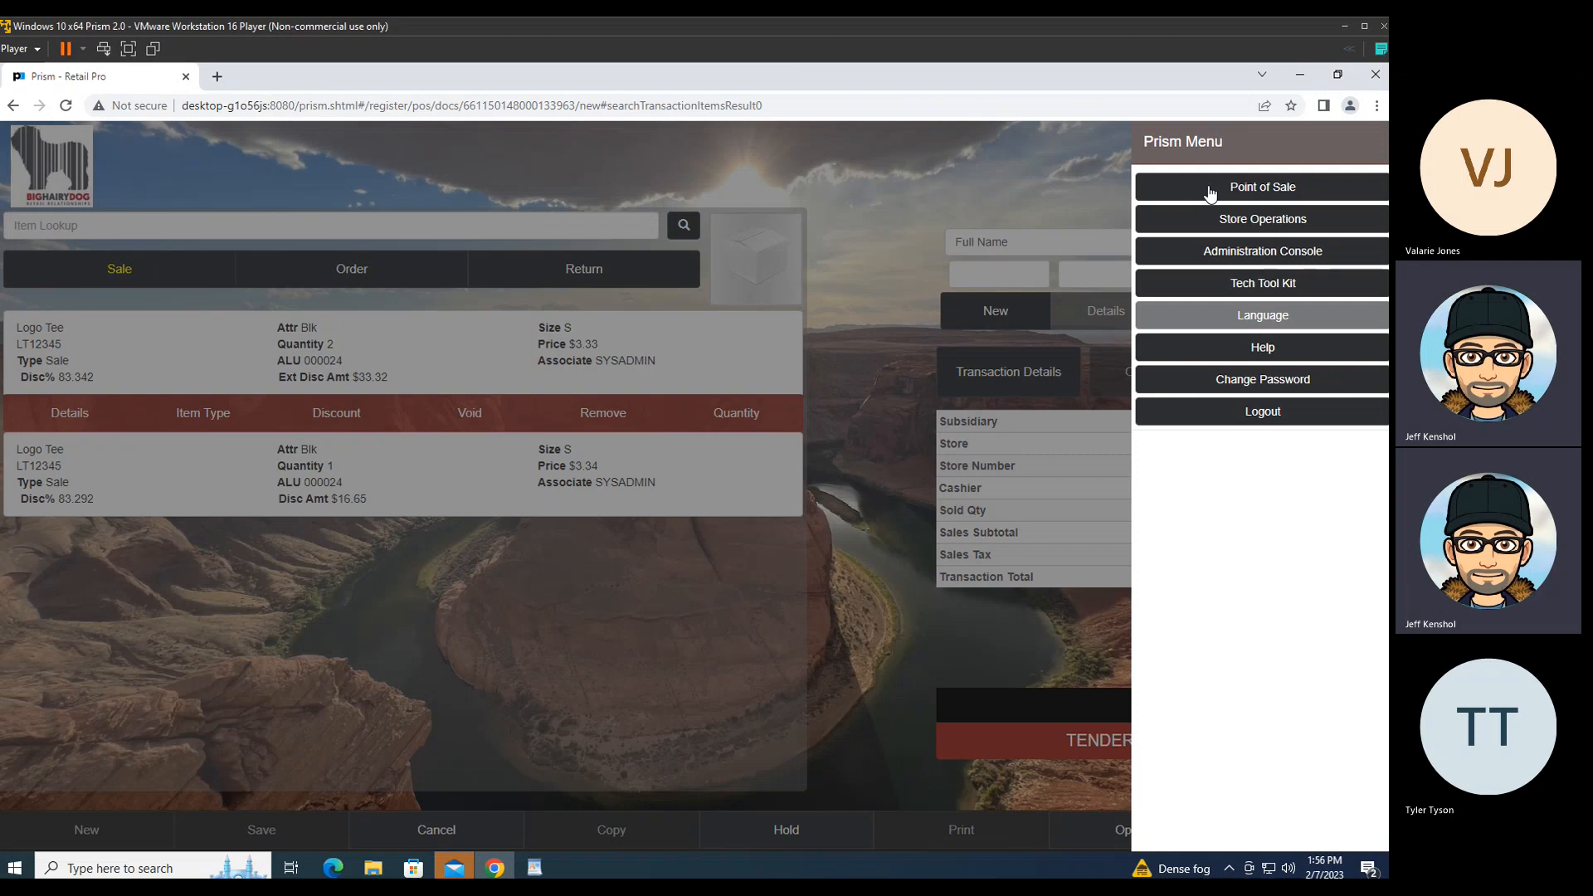
left_click(1225, 190)
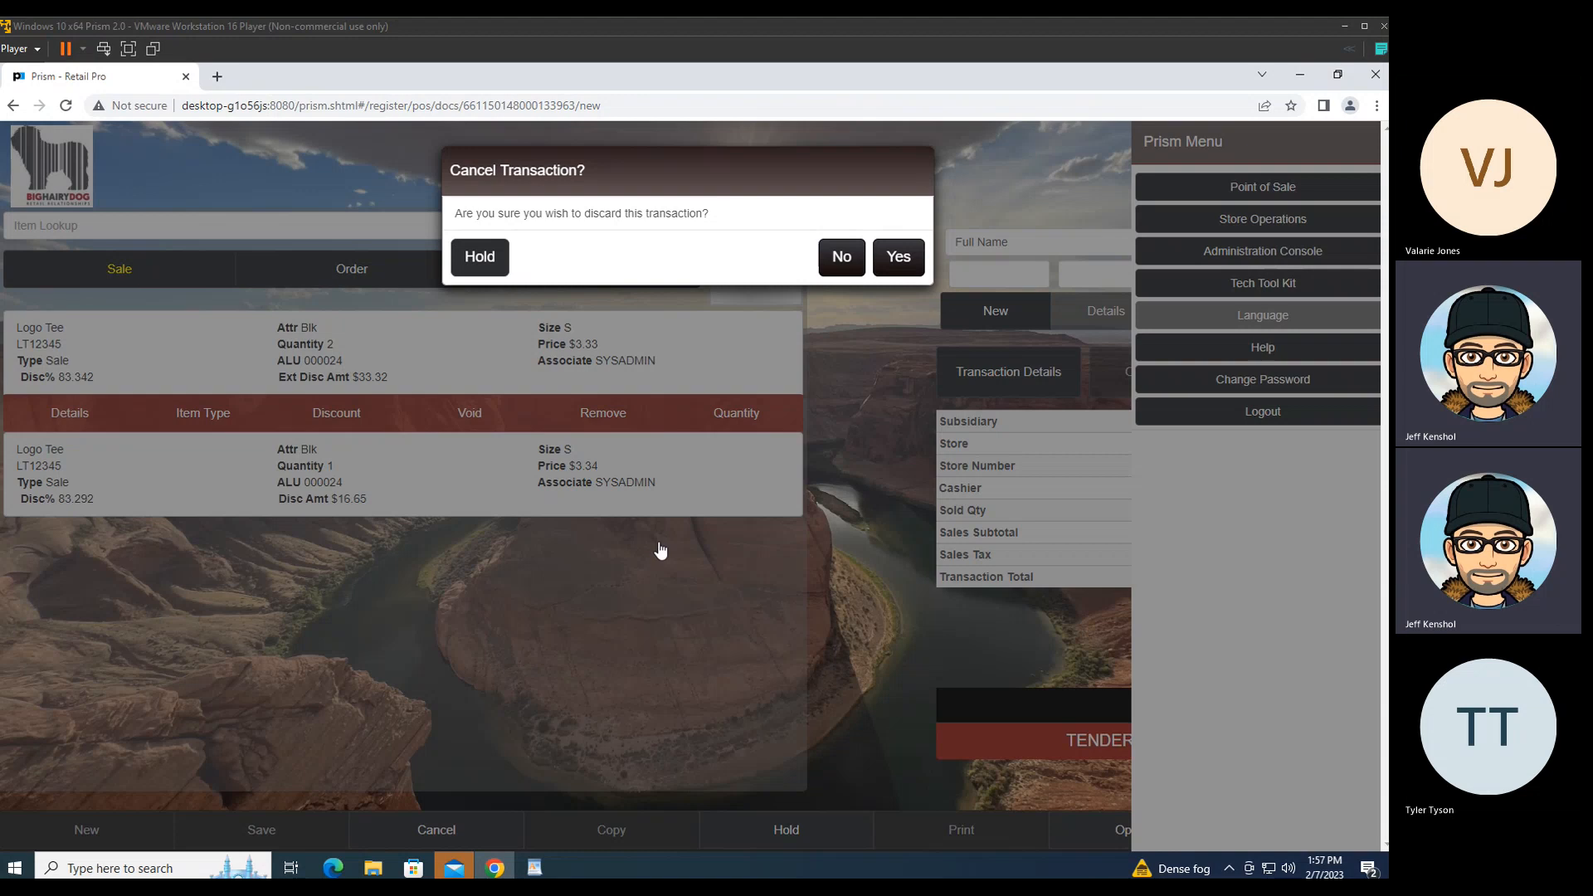
left_click(898, 258)
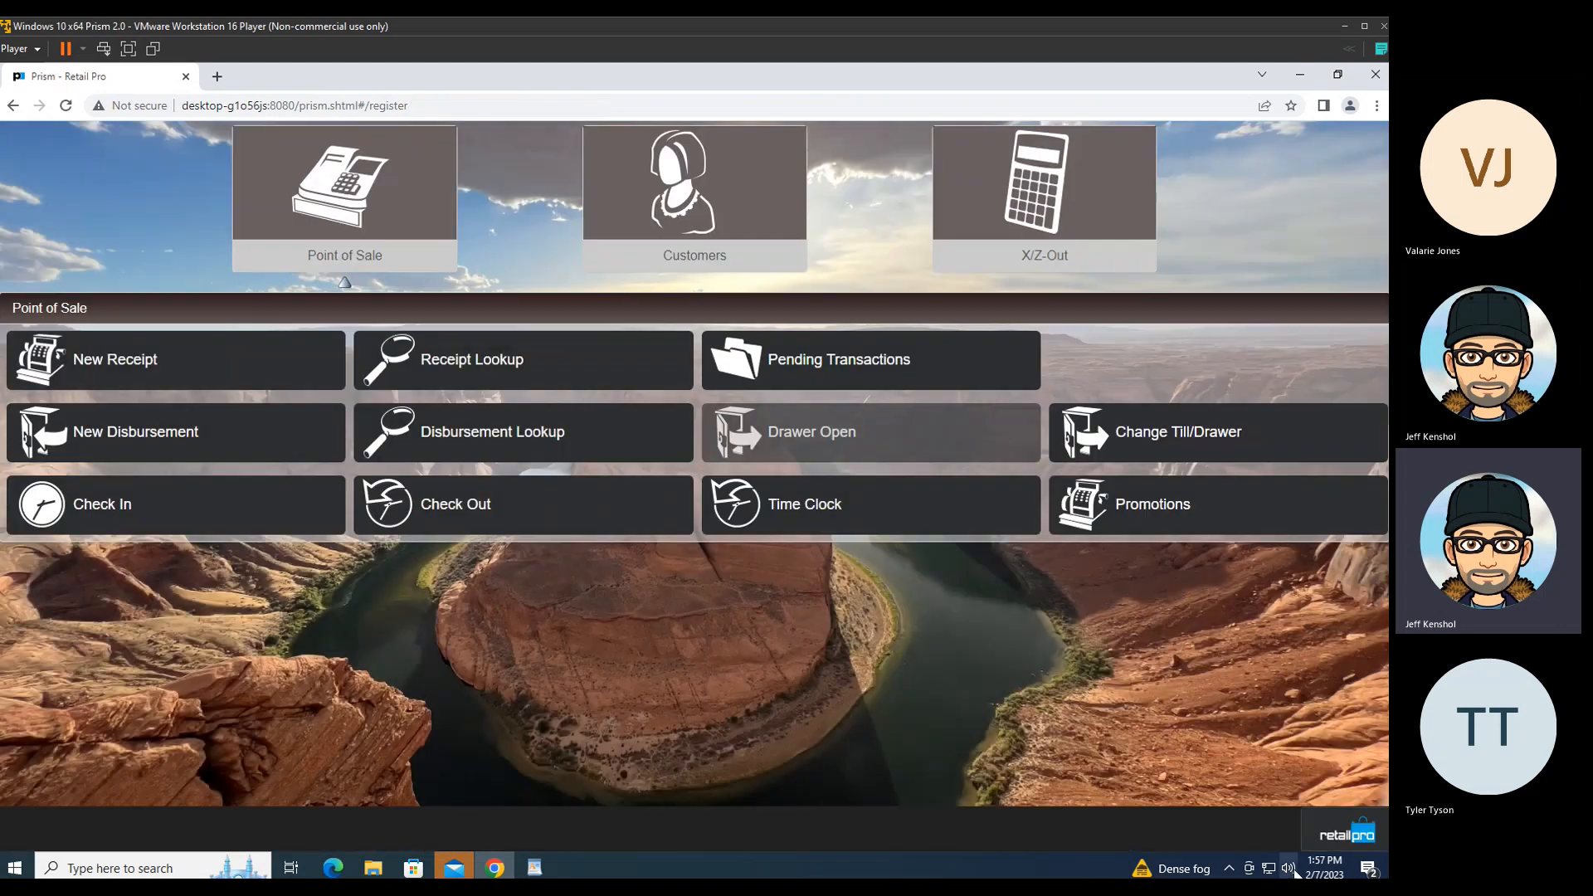
Step: List all promotions and open the BOGO promotion for editing
left_click(1206, 526)
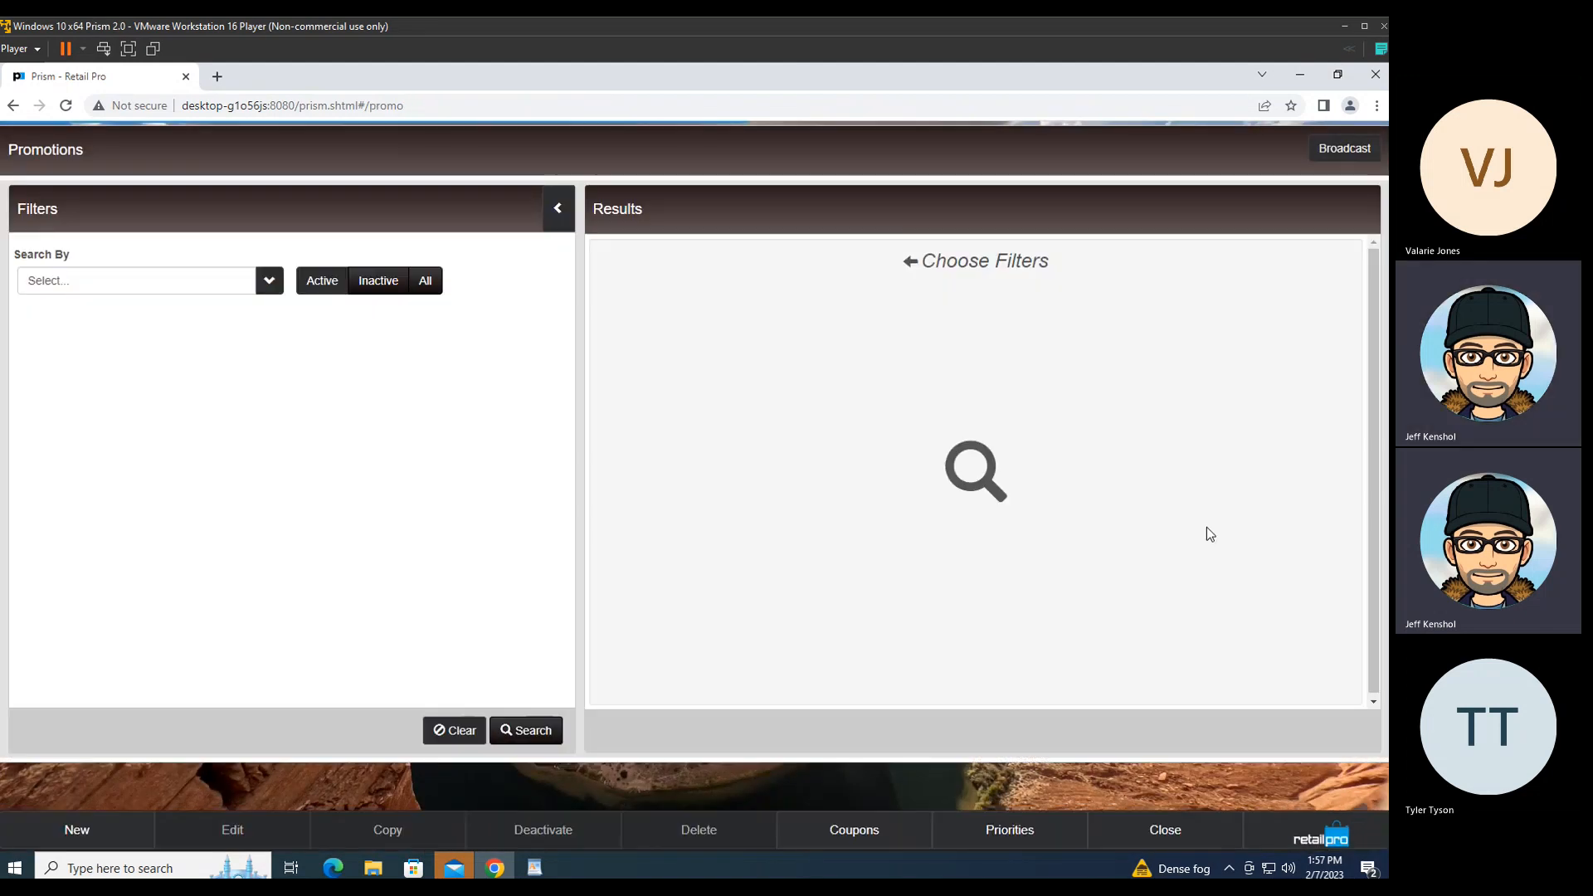
left_click(522, 730)
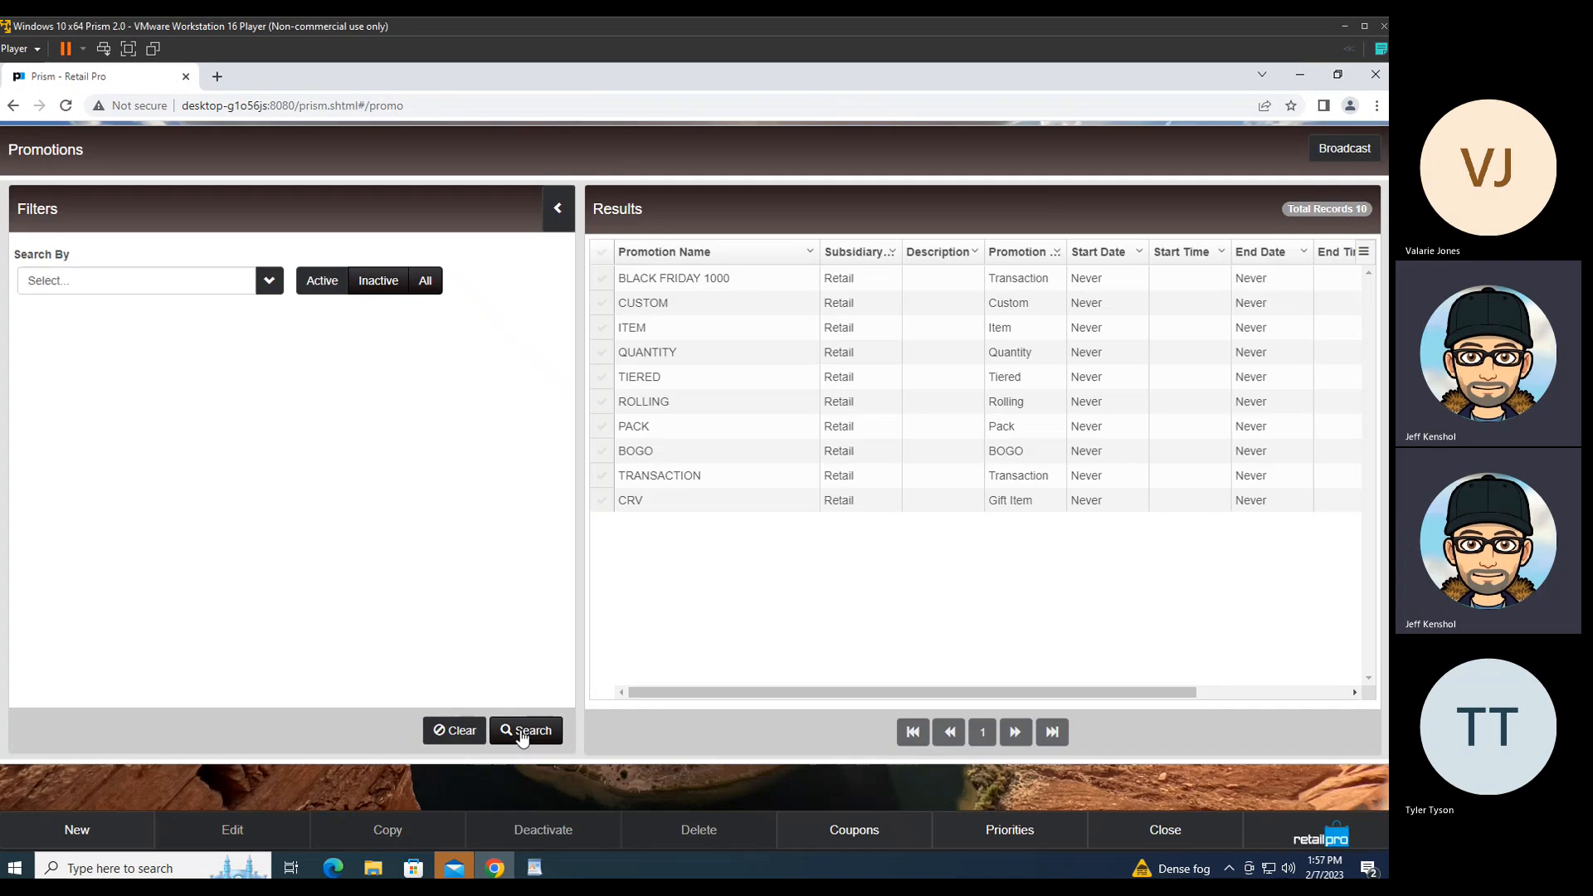
left_click(603, 454)
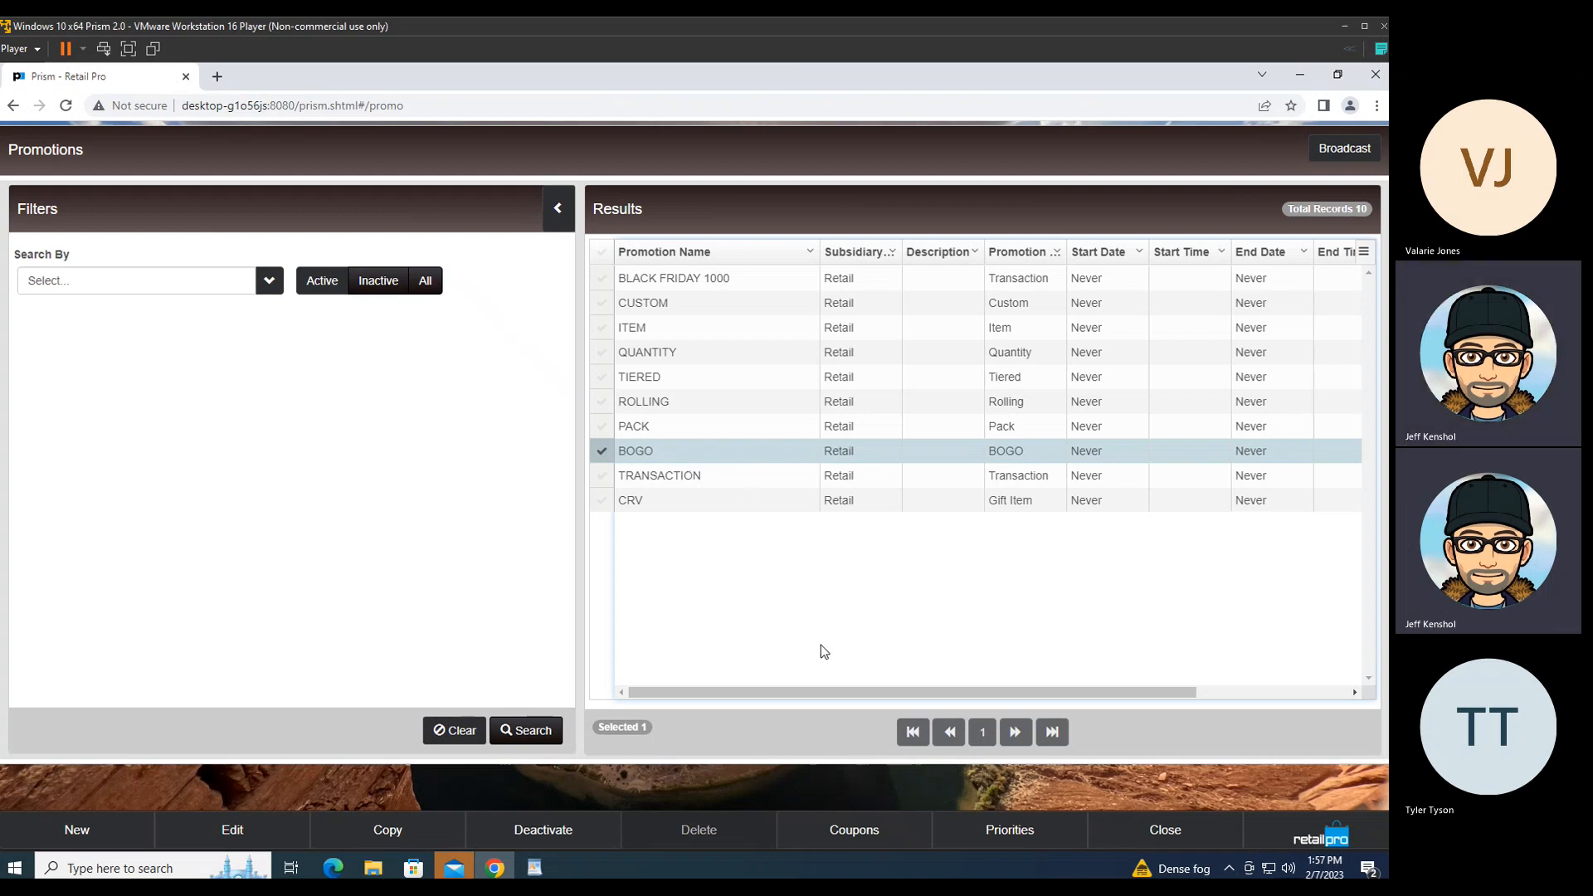
left_click(234, 830)
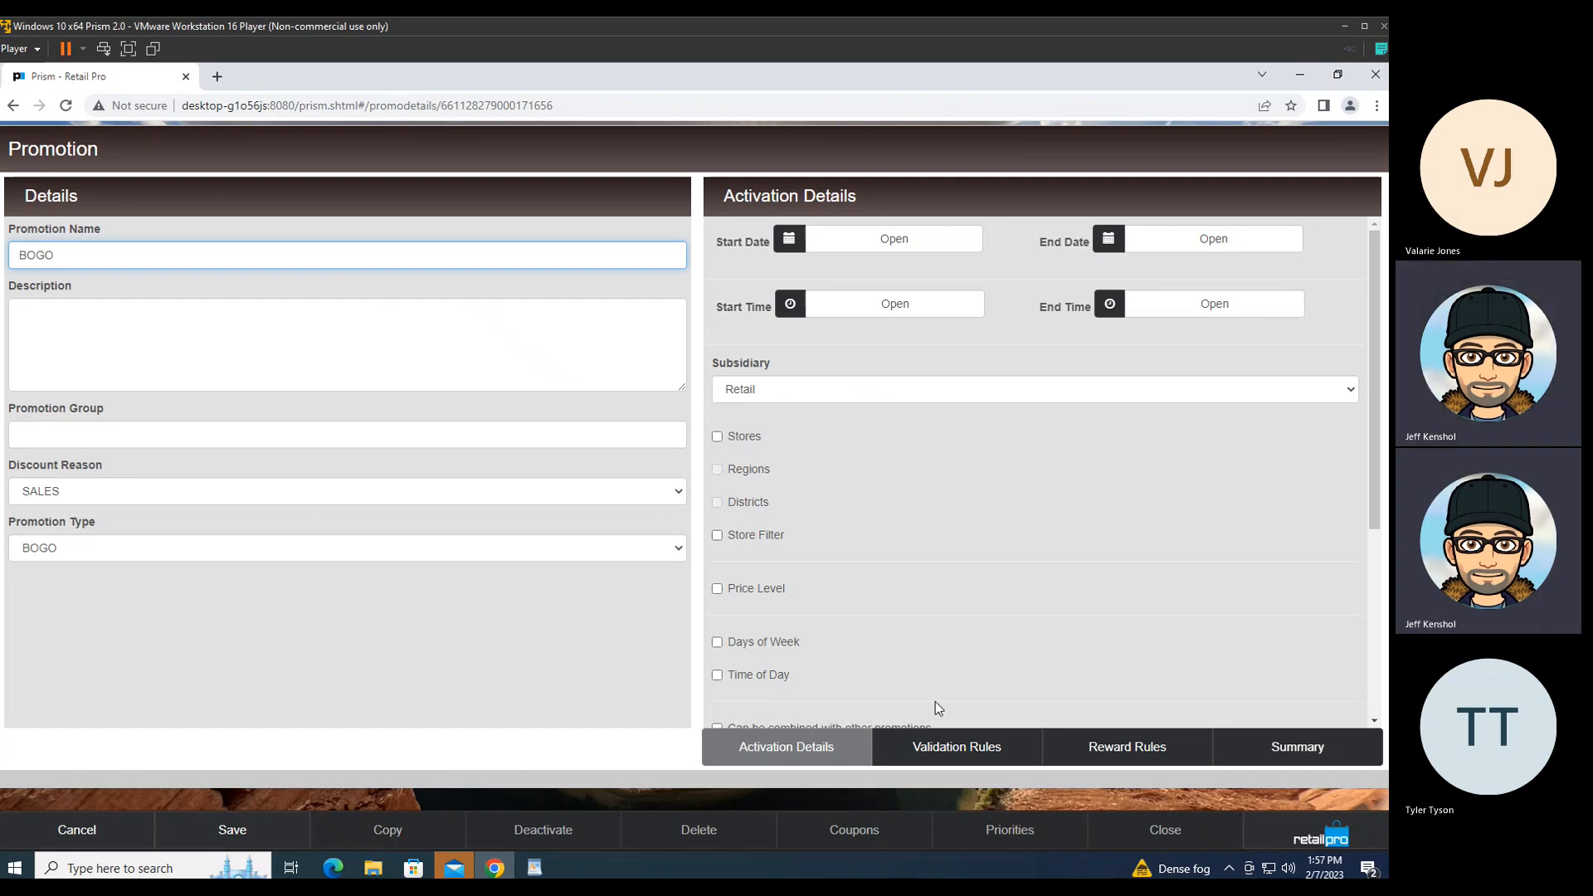
Step: Compare the BOGO promotion's required item quantity in the validation rules with the discounted item quantity in the reward rules
left_click(958, 749)
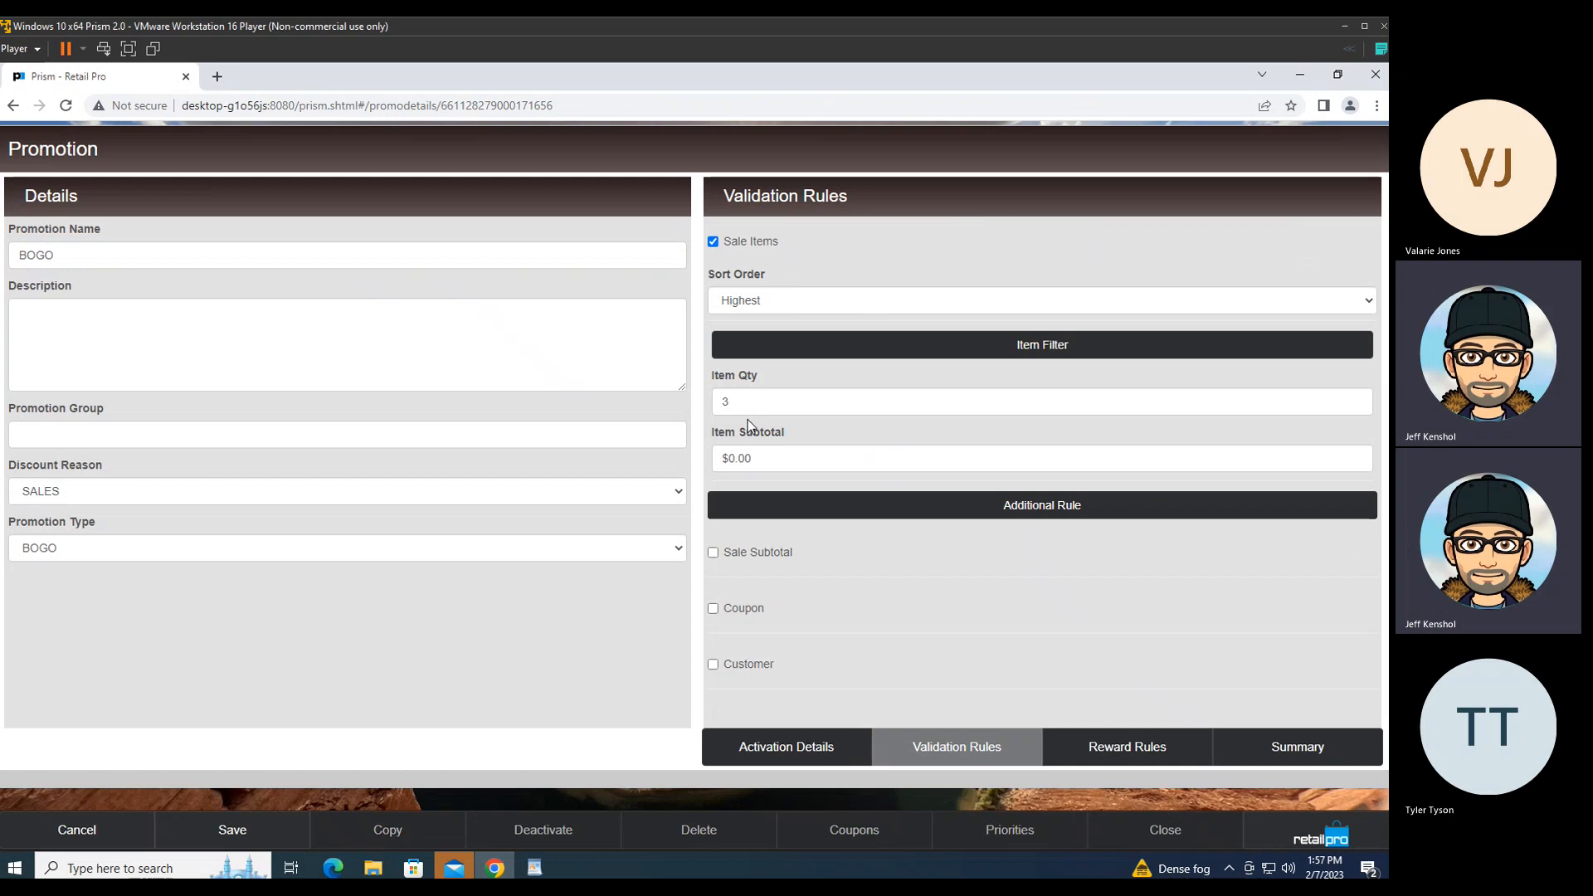
left_click_drag(729, 402, 711, 404)
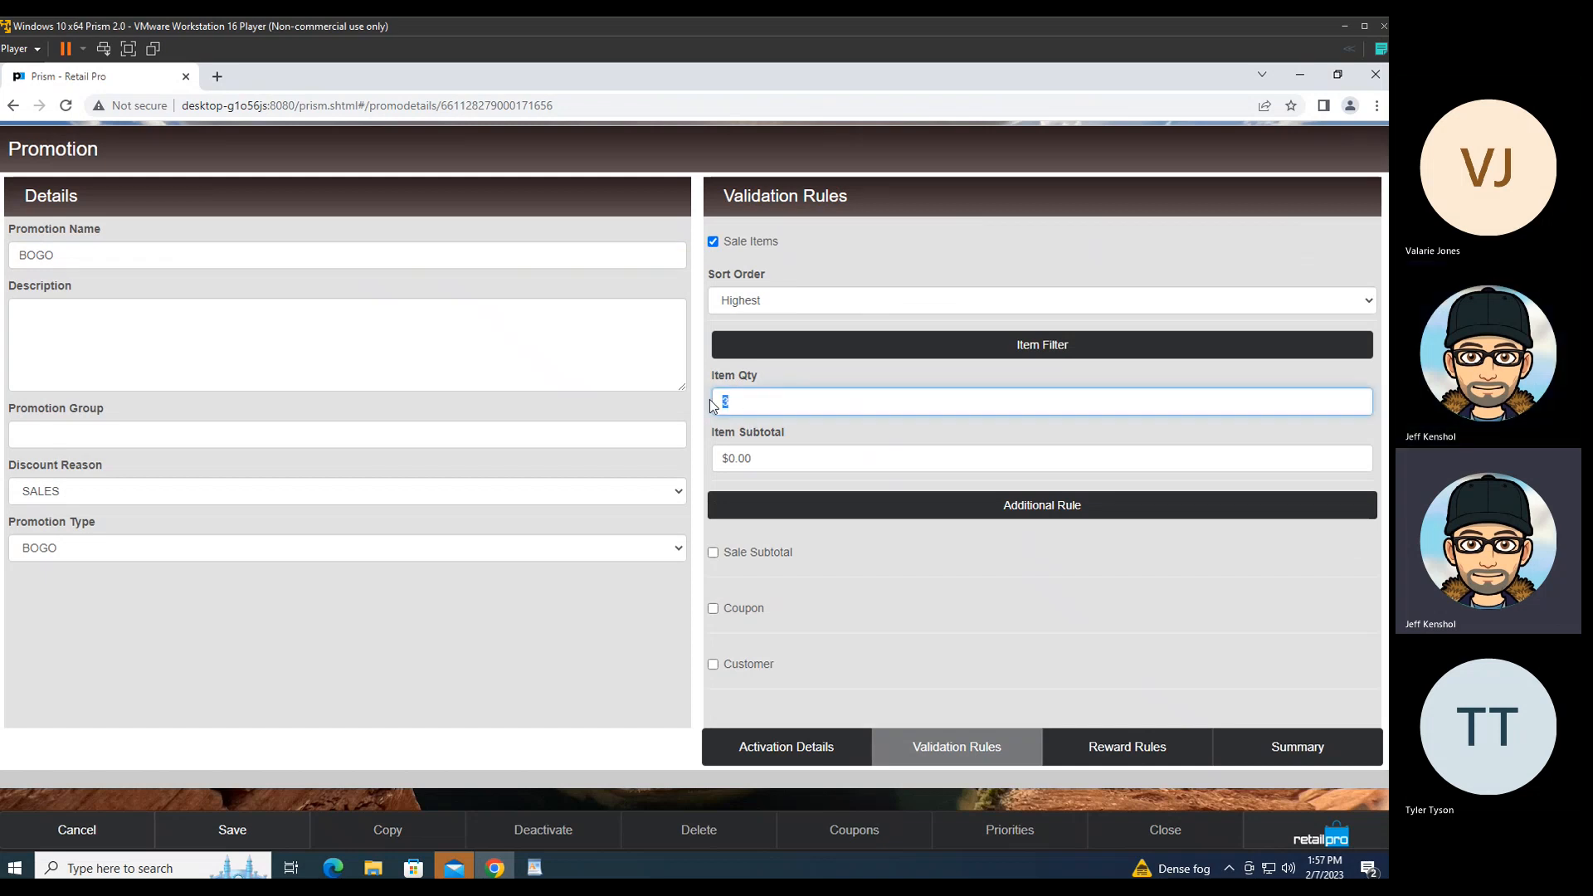
left_click(1118, 745)
left_click_drag(751, 433, 698, 435)
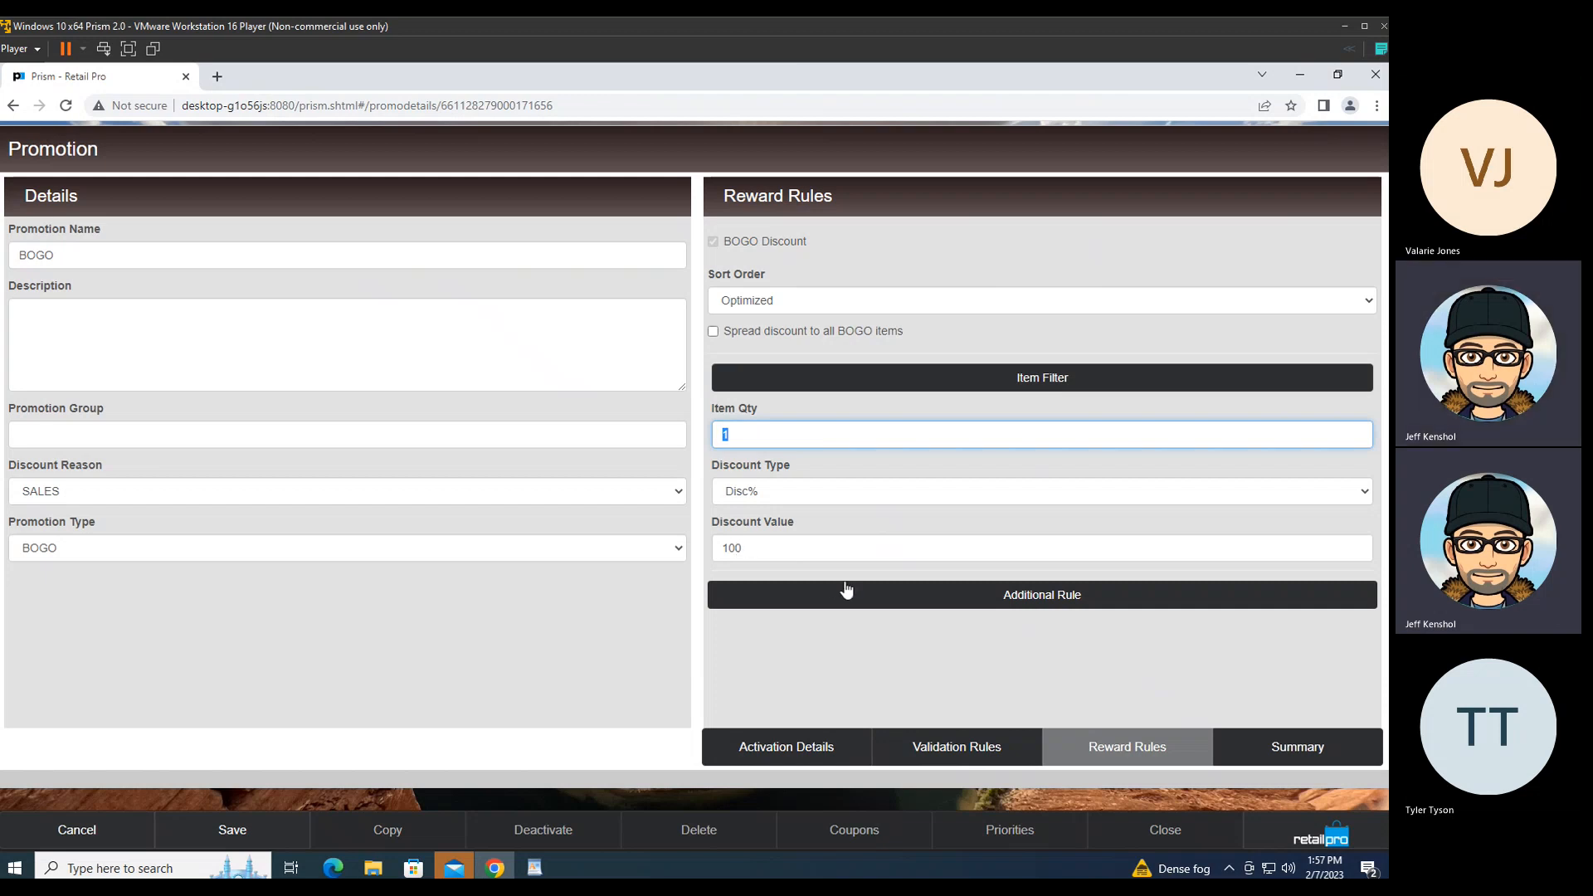
Step: Examine the item filters in the BOGO promotion's reward rules and validation rules, closing each one
left_click(913, 386)
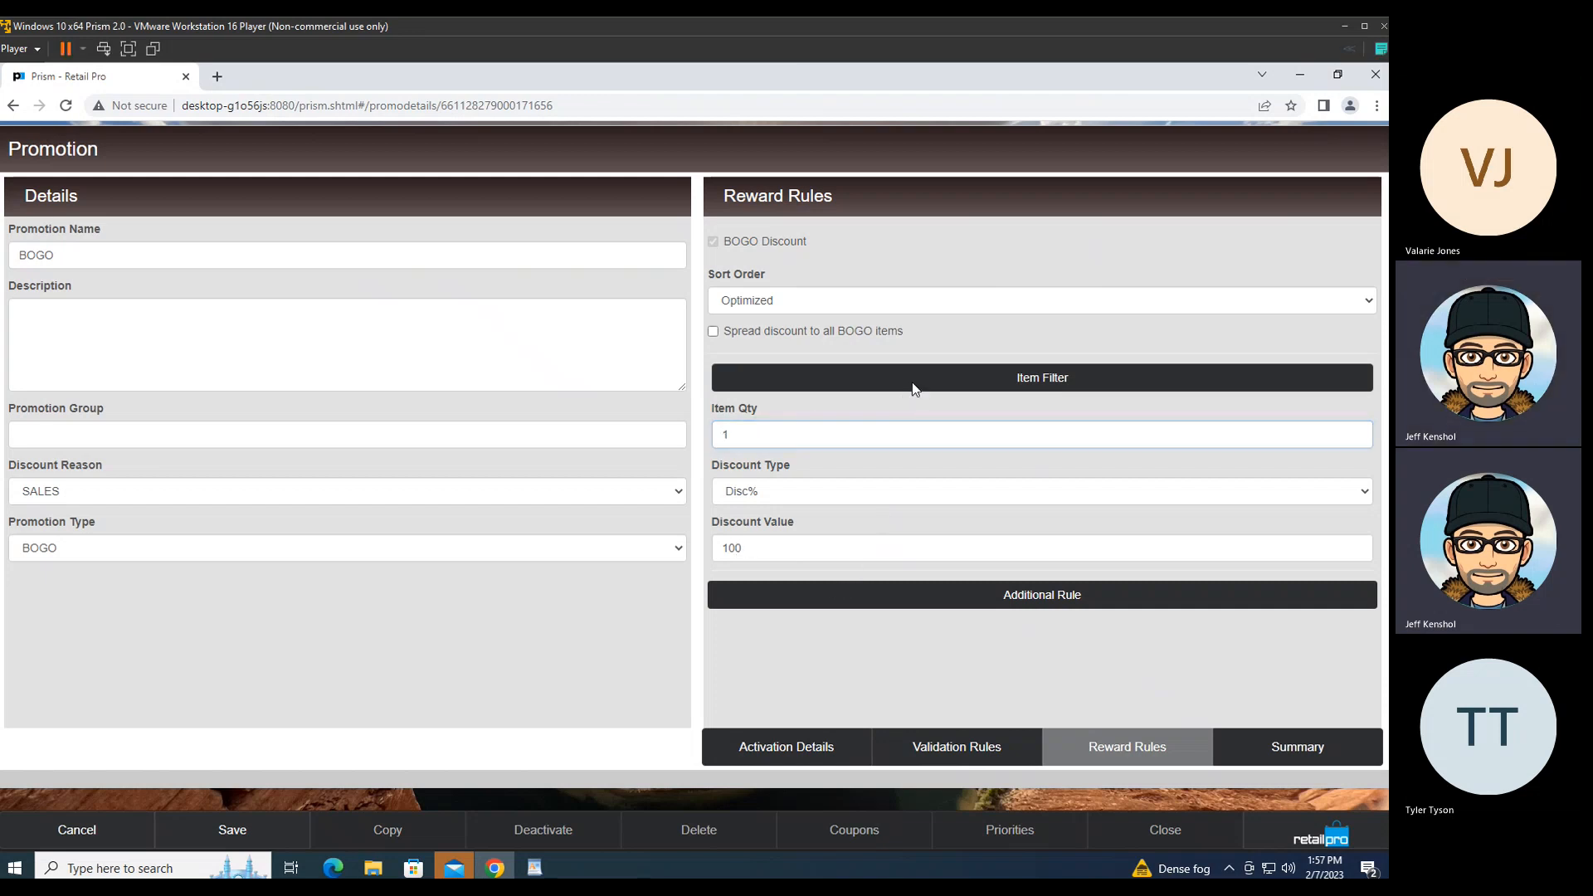
left_click(1327, 602)
left_click(956, 751)
left_click(961, 348)
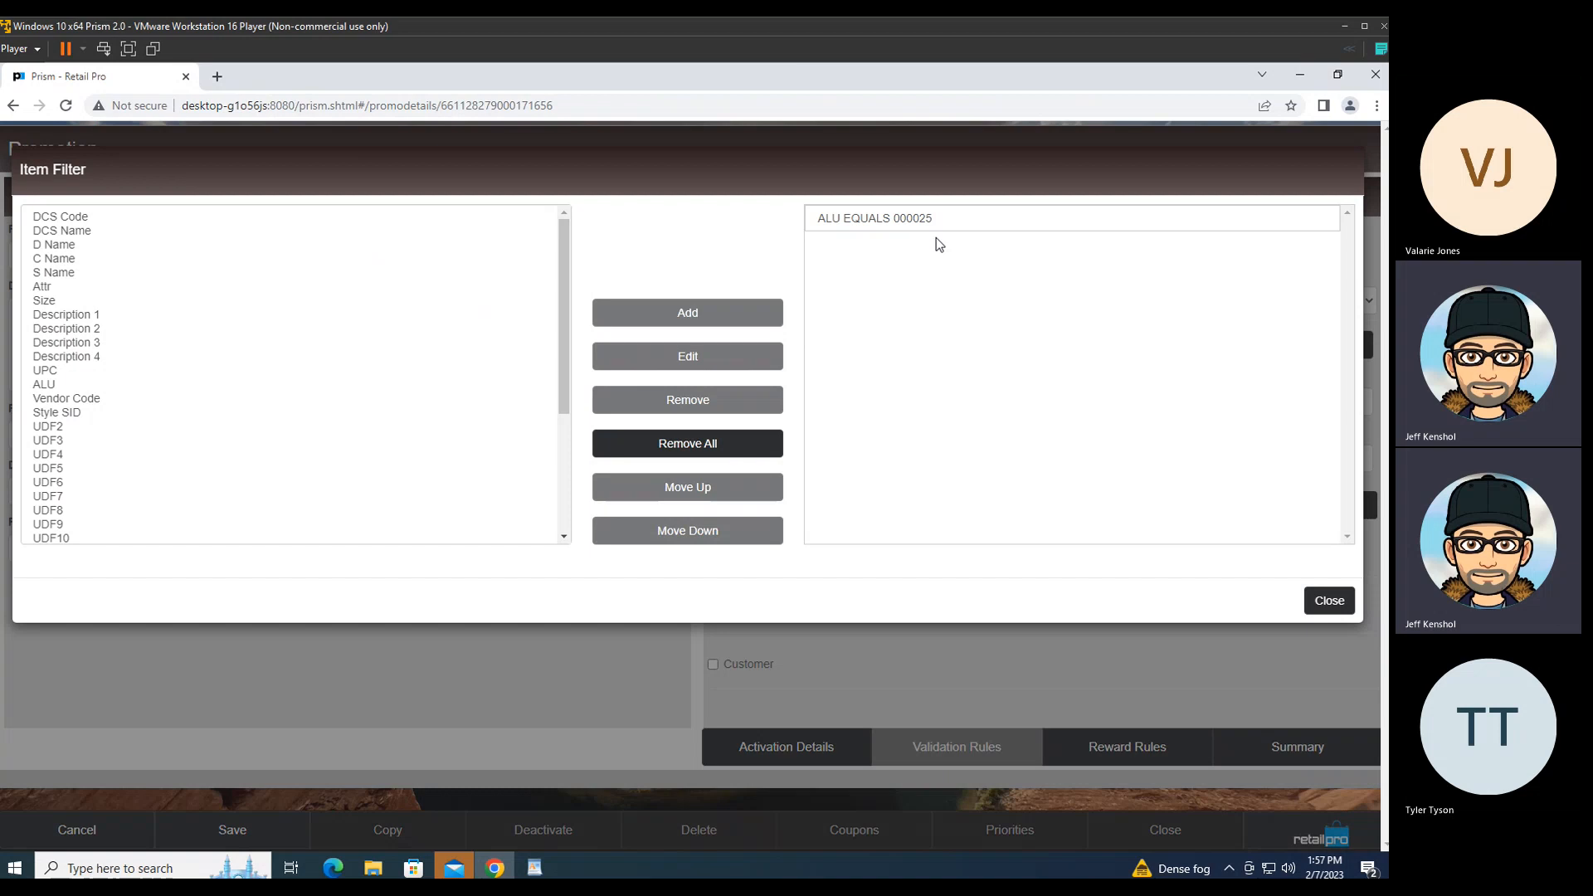
left_click(1322, 606)
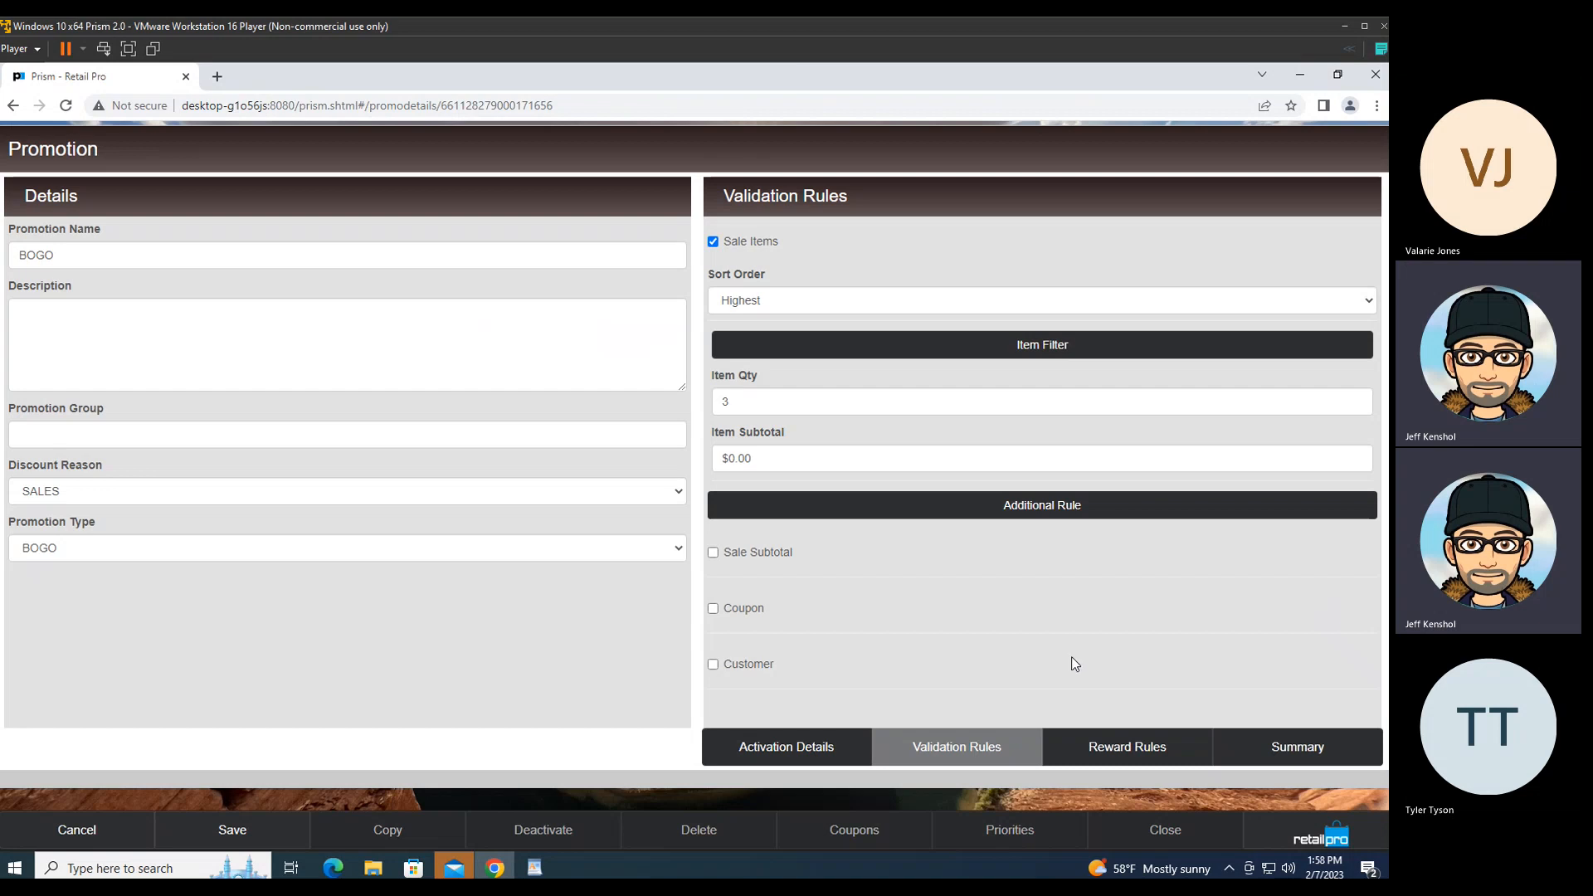
Step: Leave the BOGO promotion without saving and start a new receipt at the point of sale
left_click(116, 834)
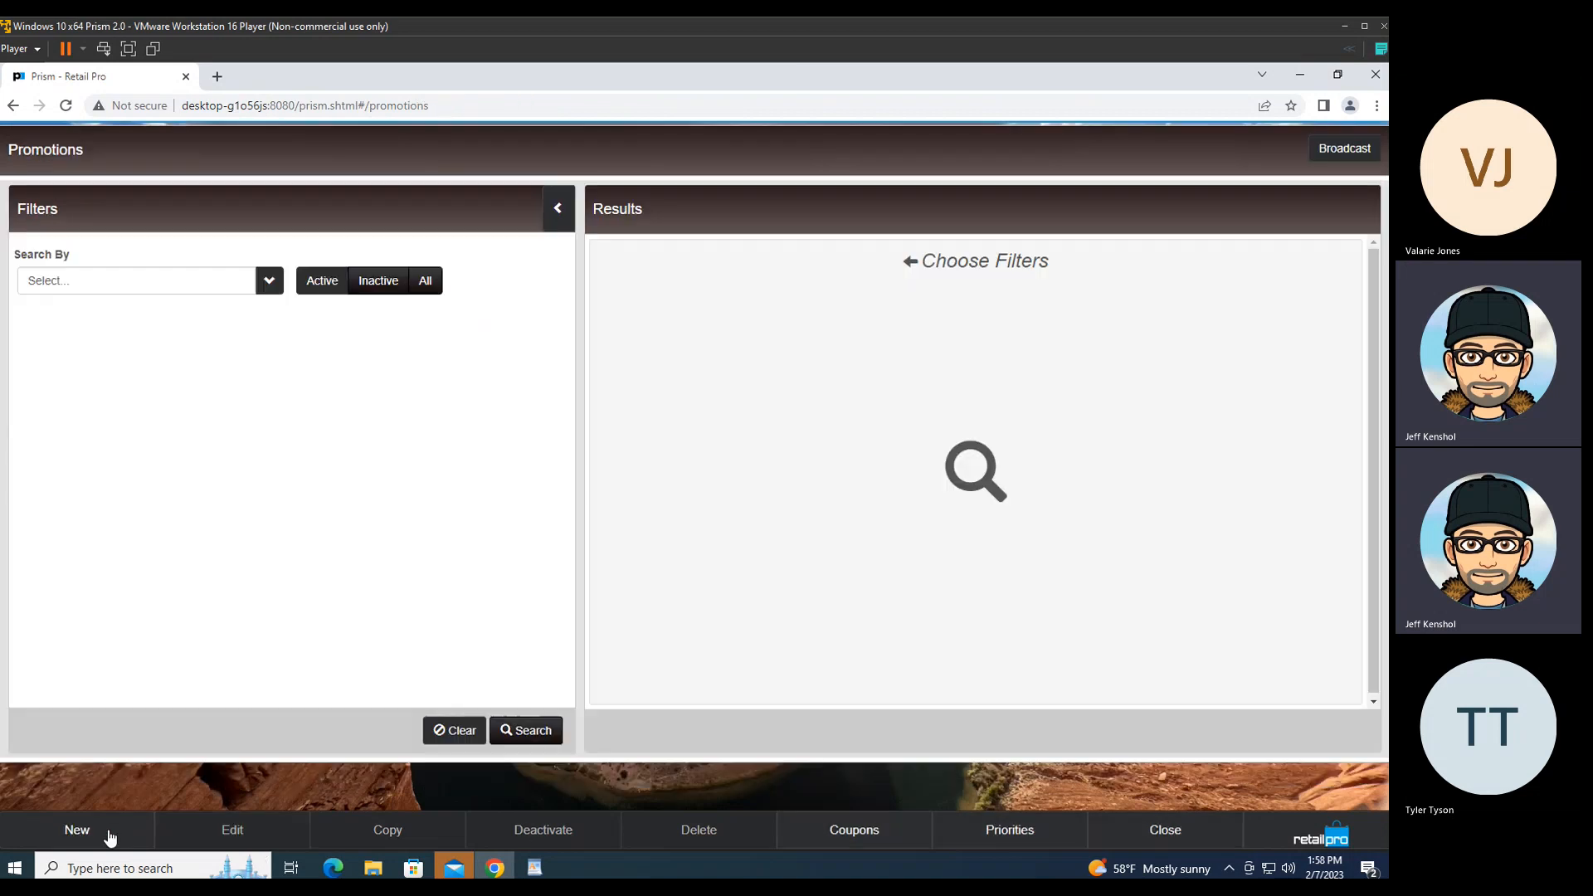
left_click(1320, 836)
left_click(1216, 199)
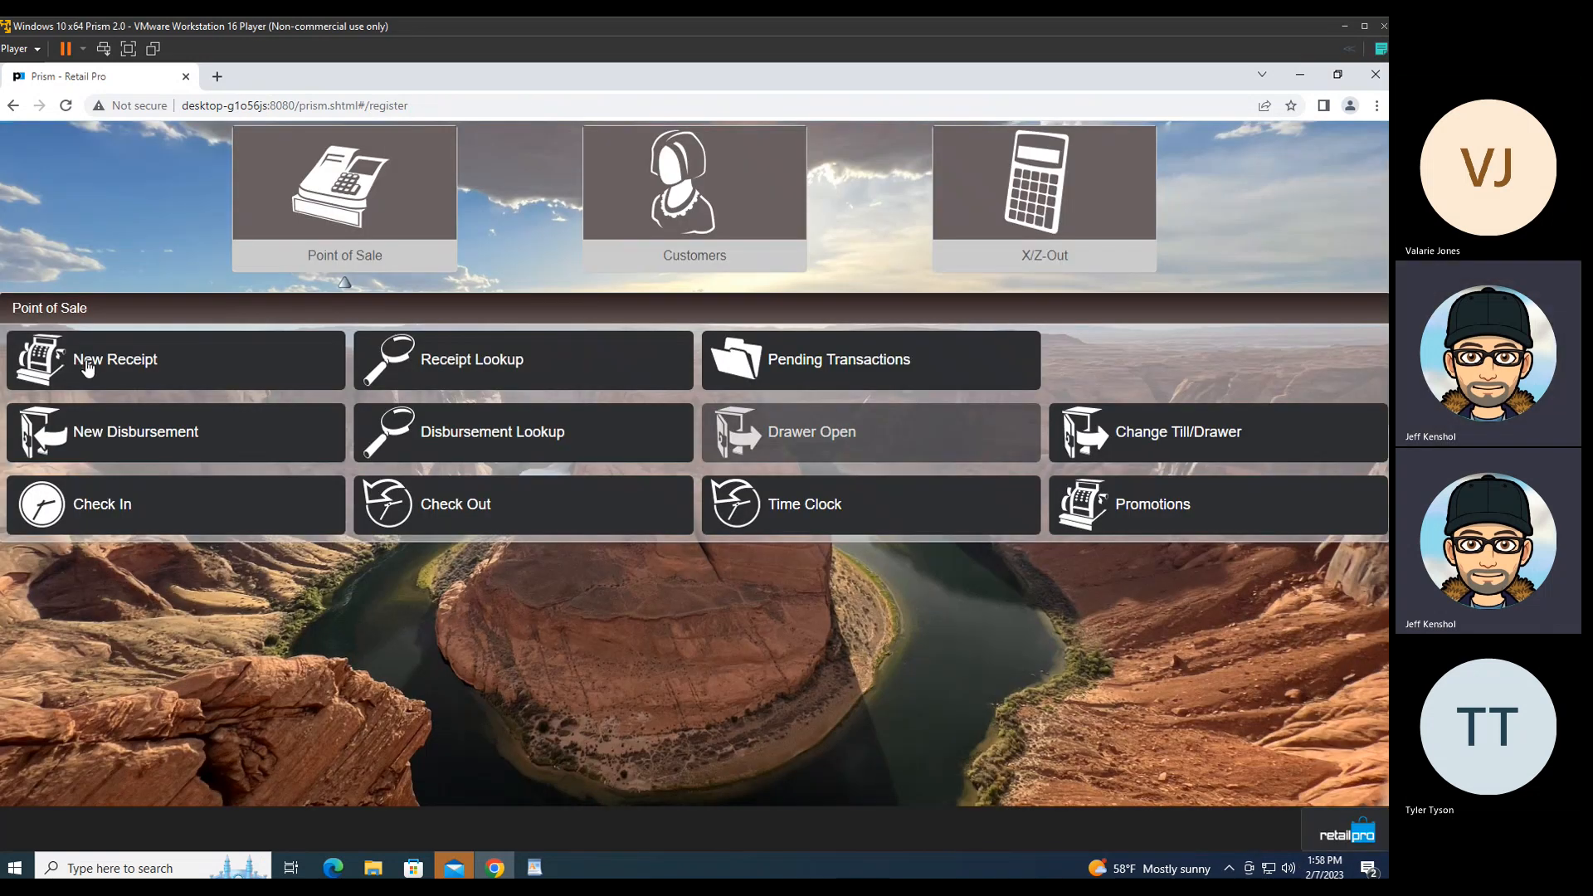
left_click(88, 368)
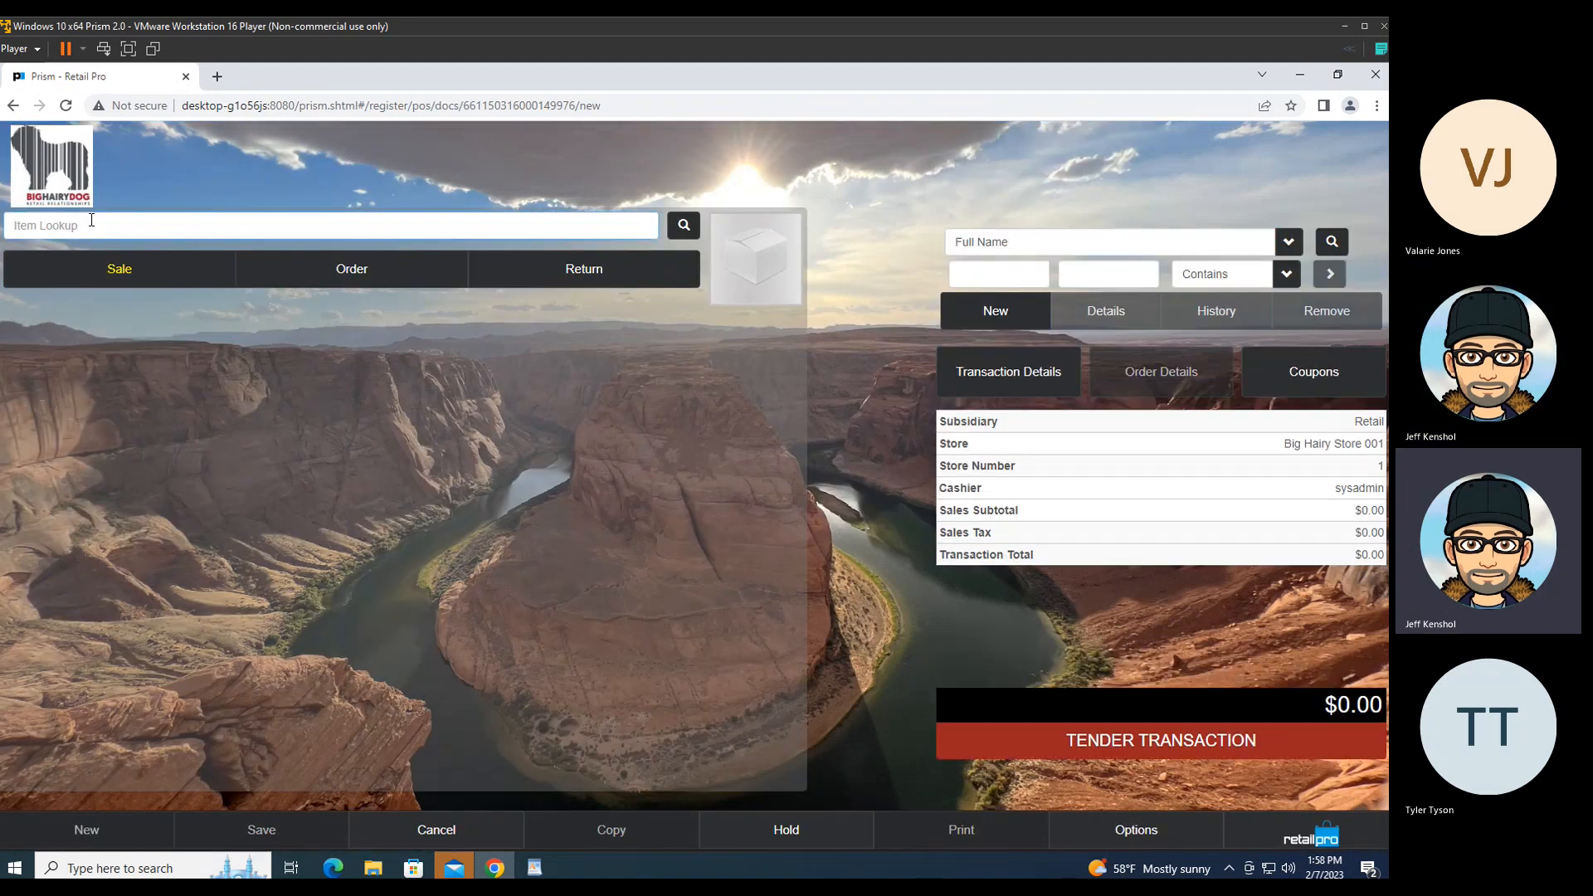
Step: Test the BOGO reward by adding item 000025 to the receipt four times
type("100001")
key("Return")
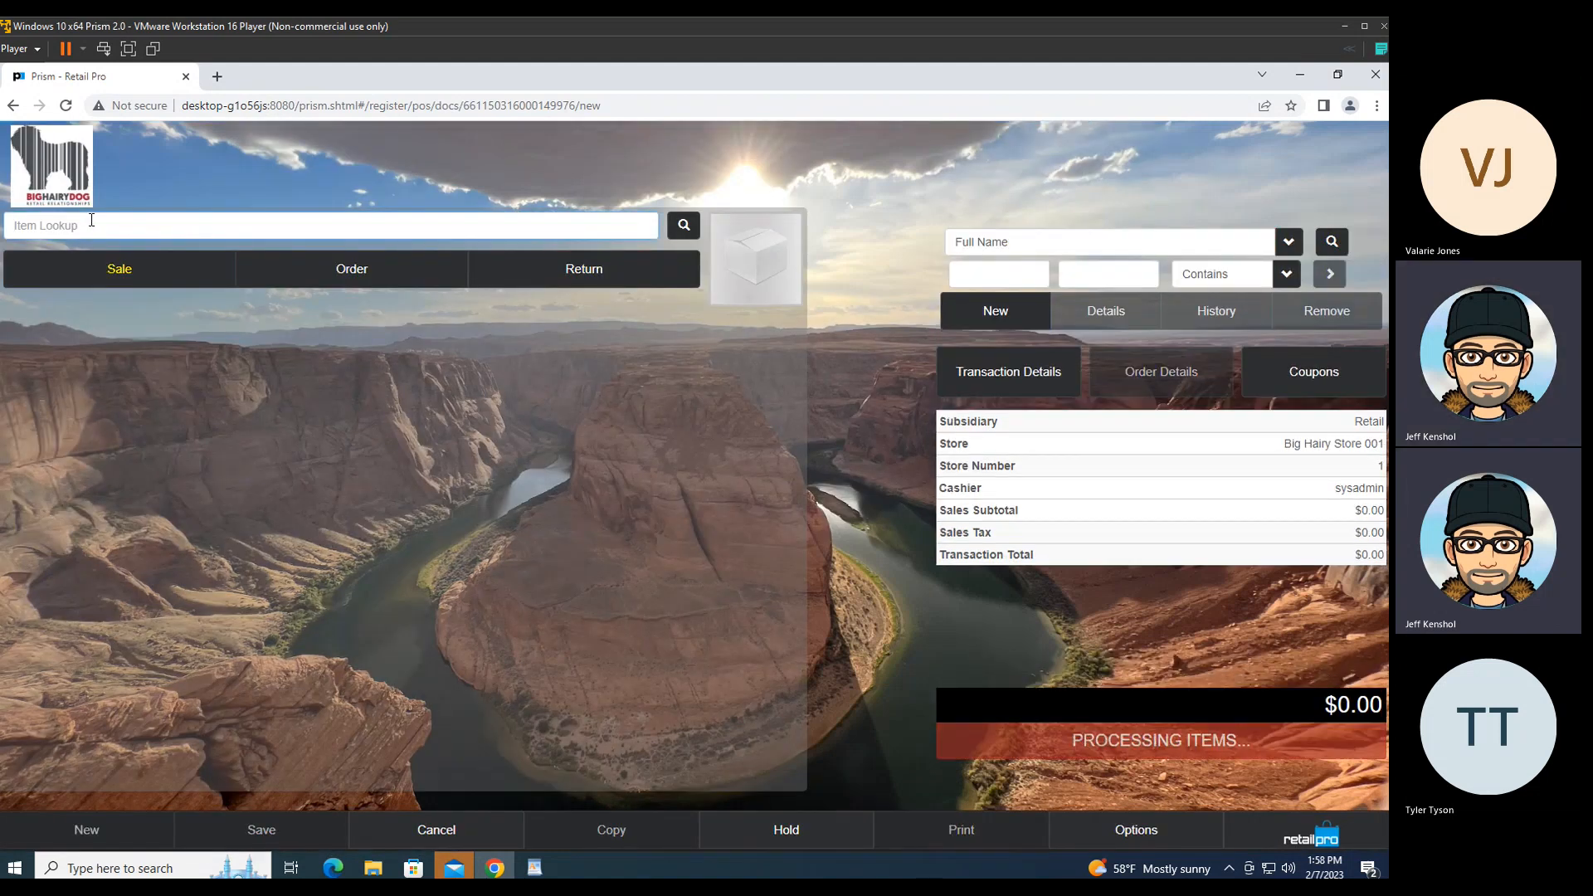
type("000026")
key("Return")
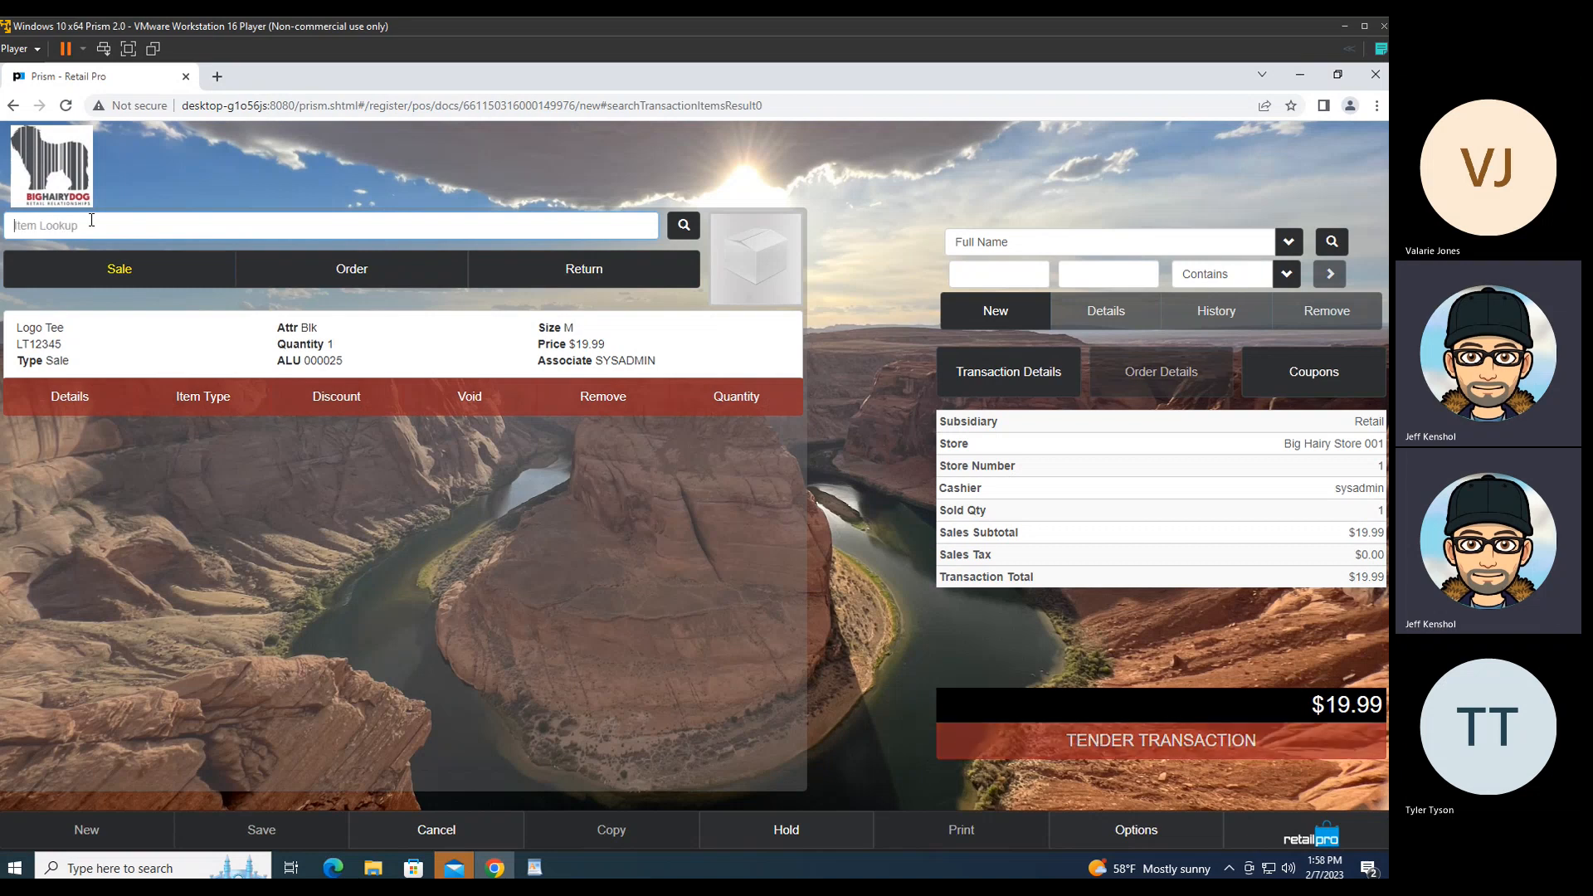
type("000026")
key("Return")
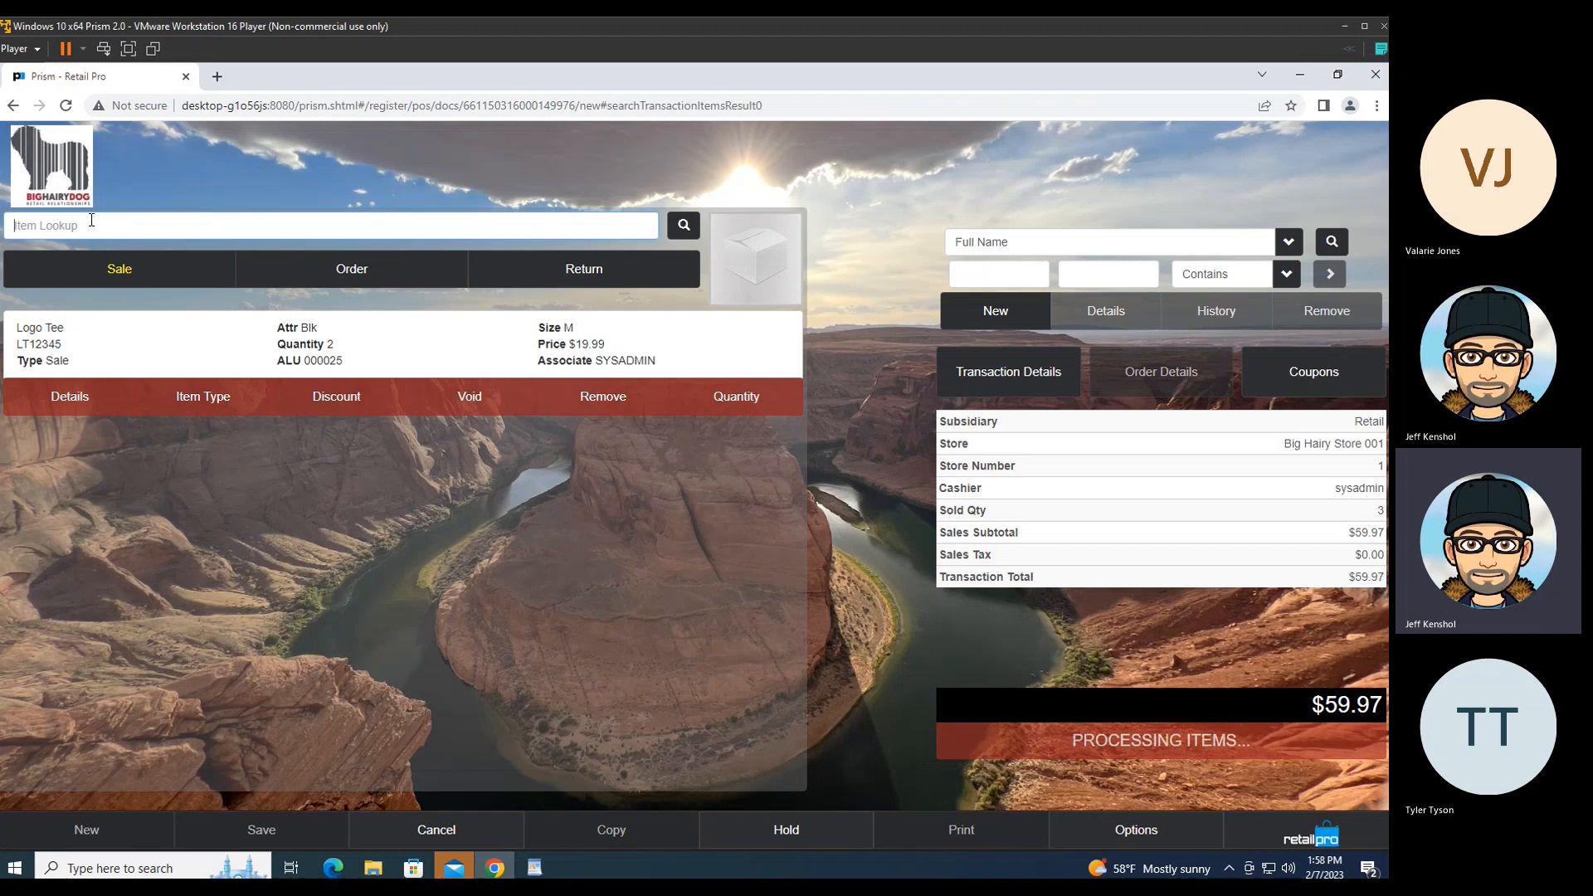
type("000025")
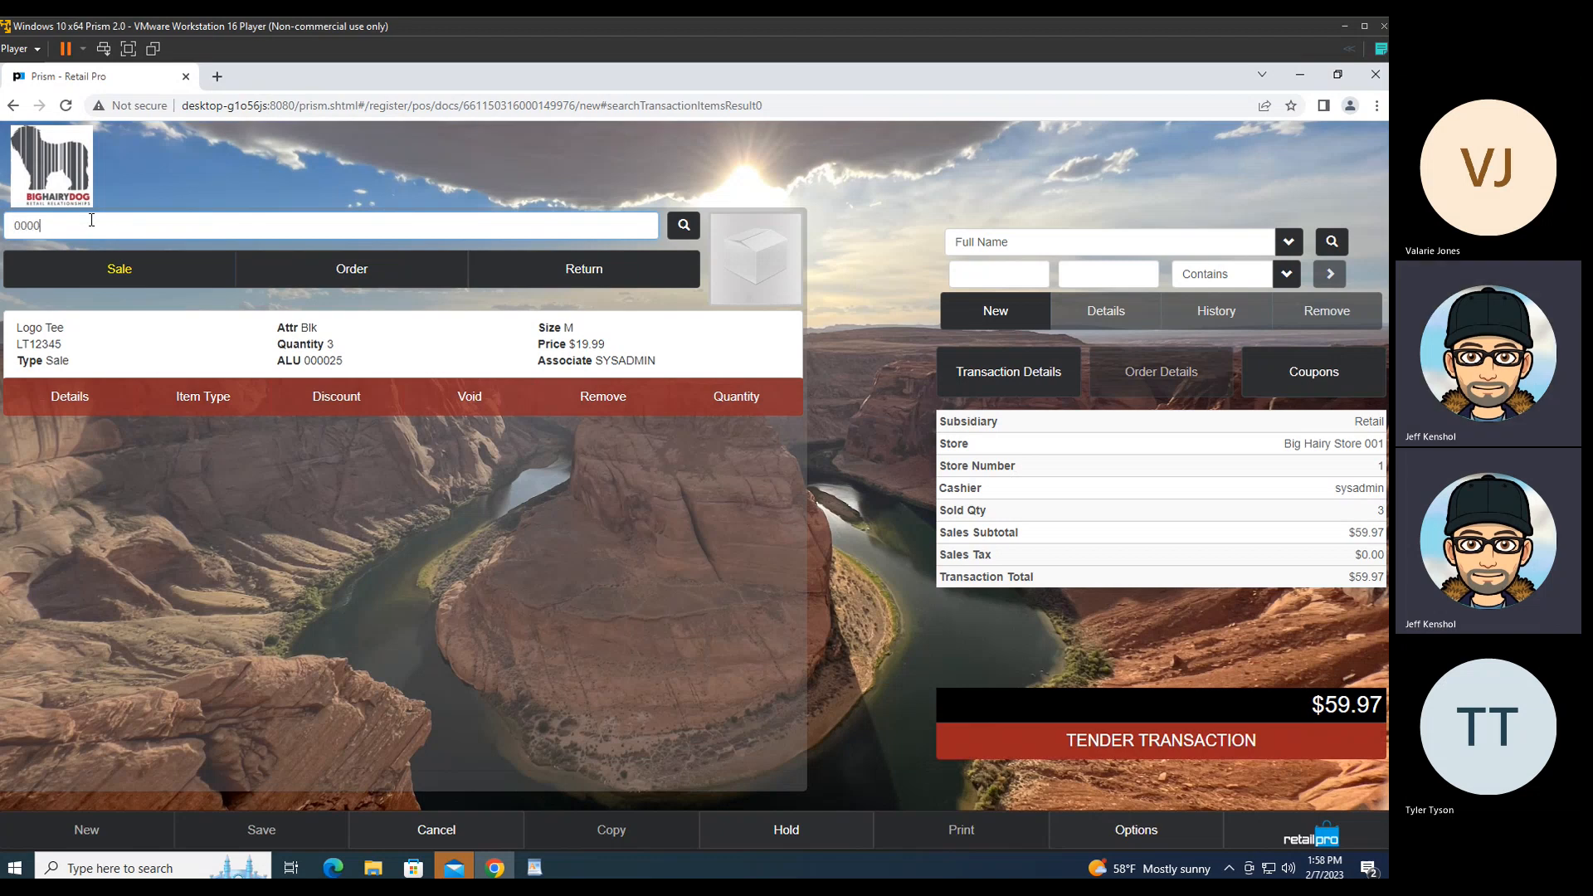
key("Return")
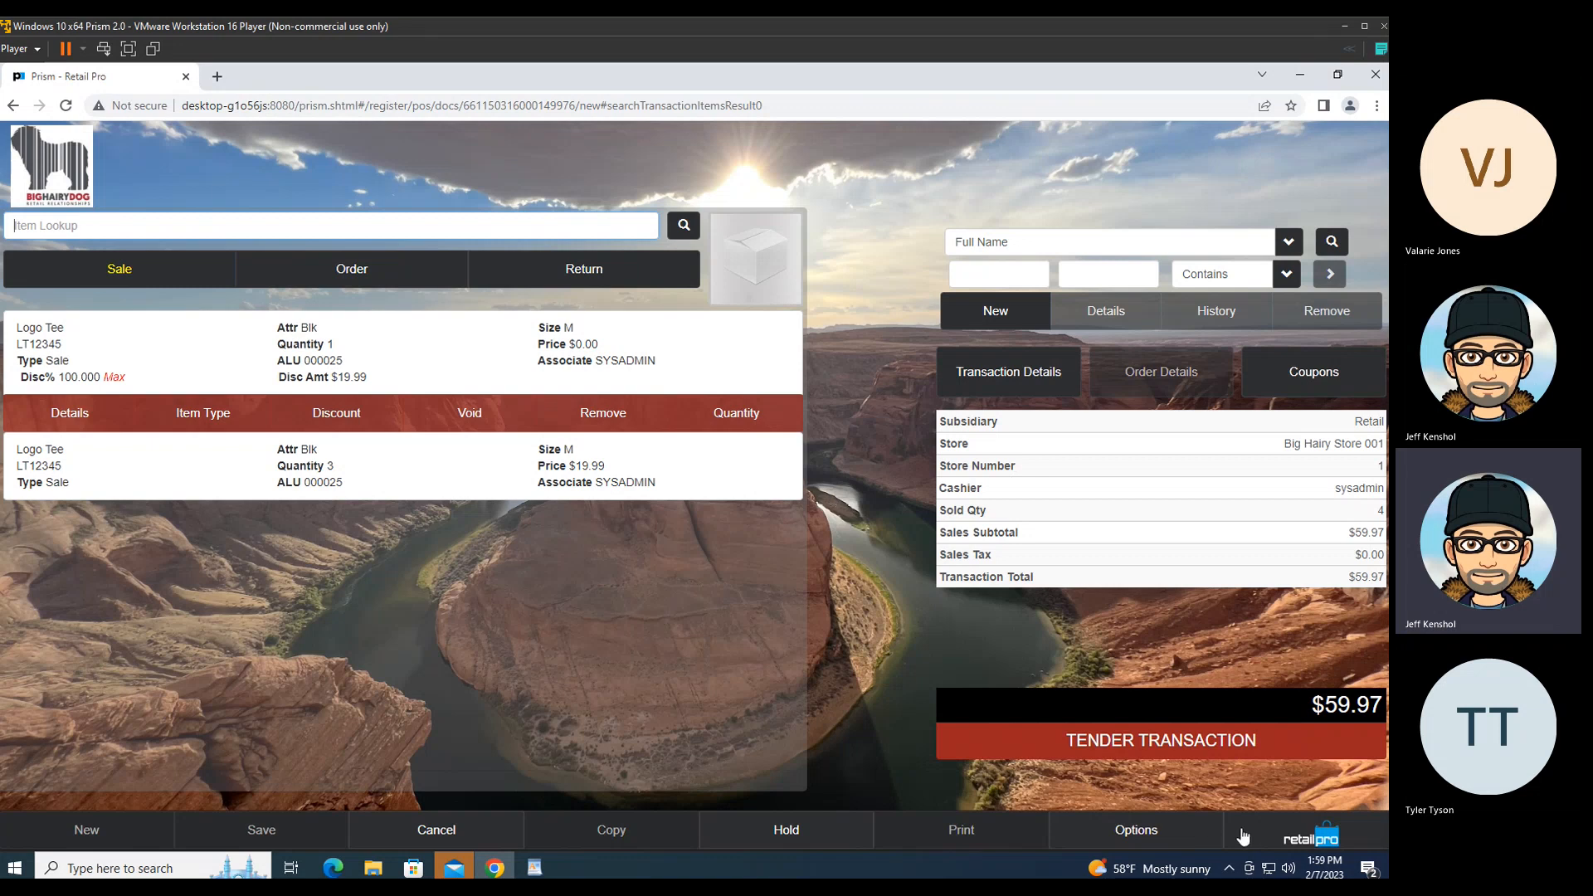
Step: Discard the BOGO test receipt and list all promotions again
left_click(1274, 830)
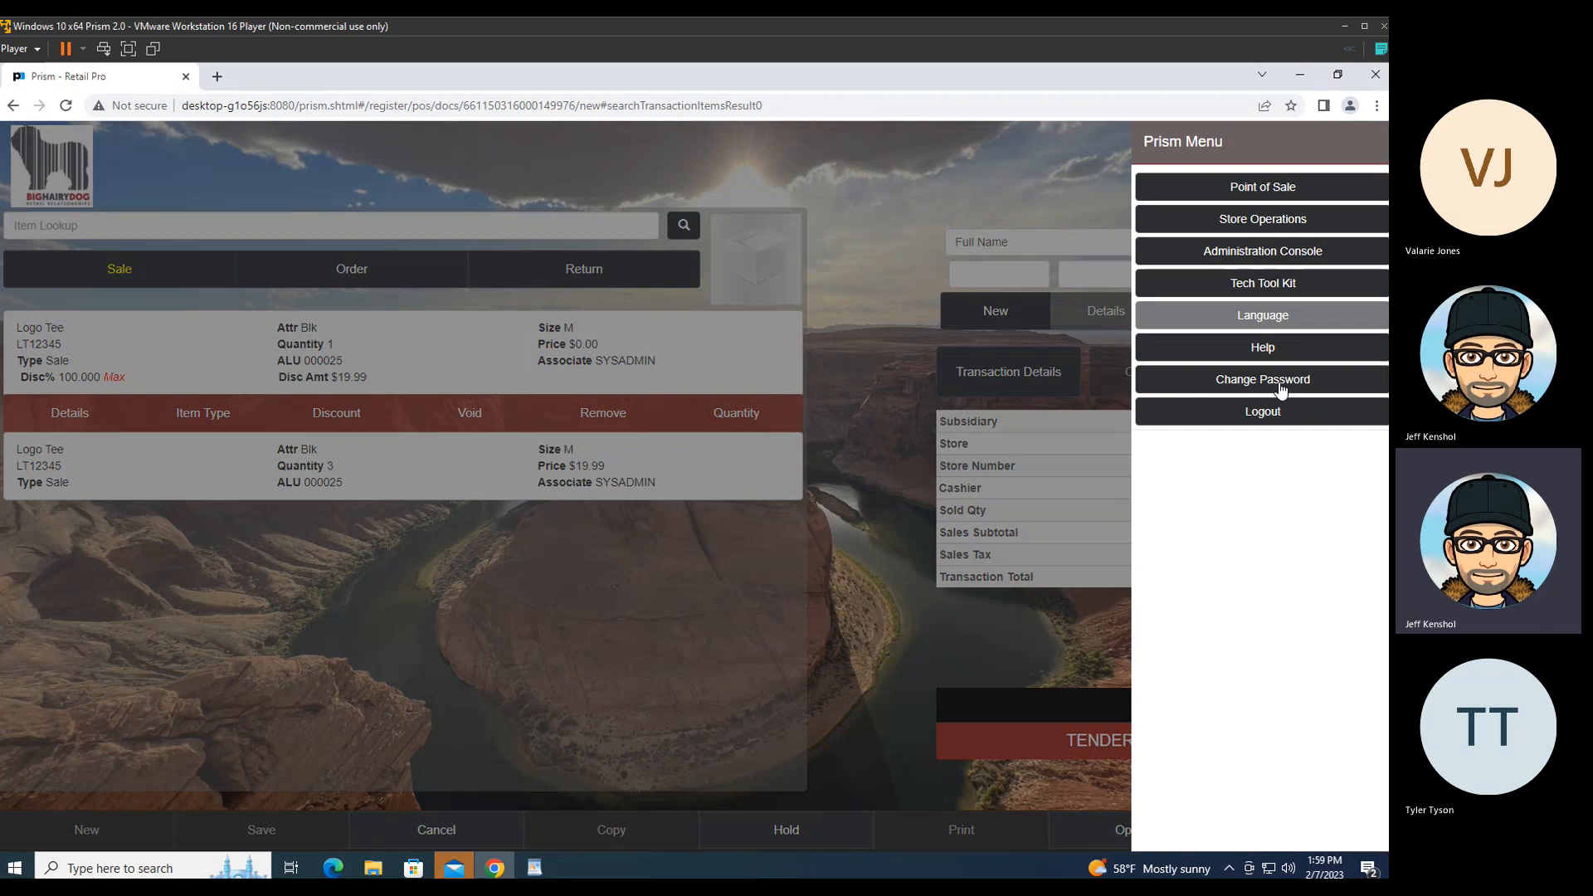
left_click(1239, 193)
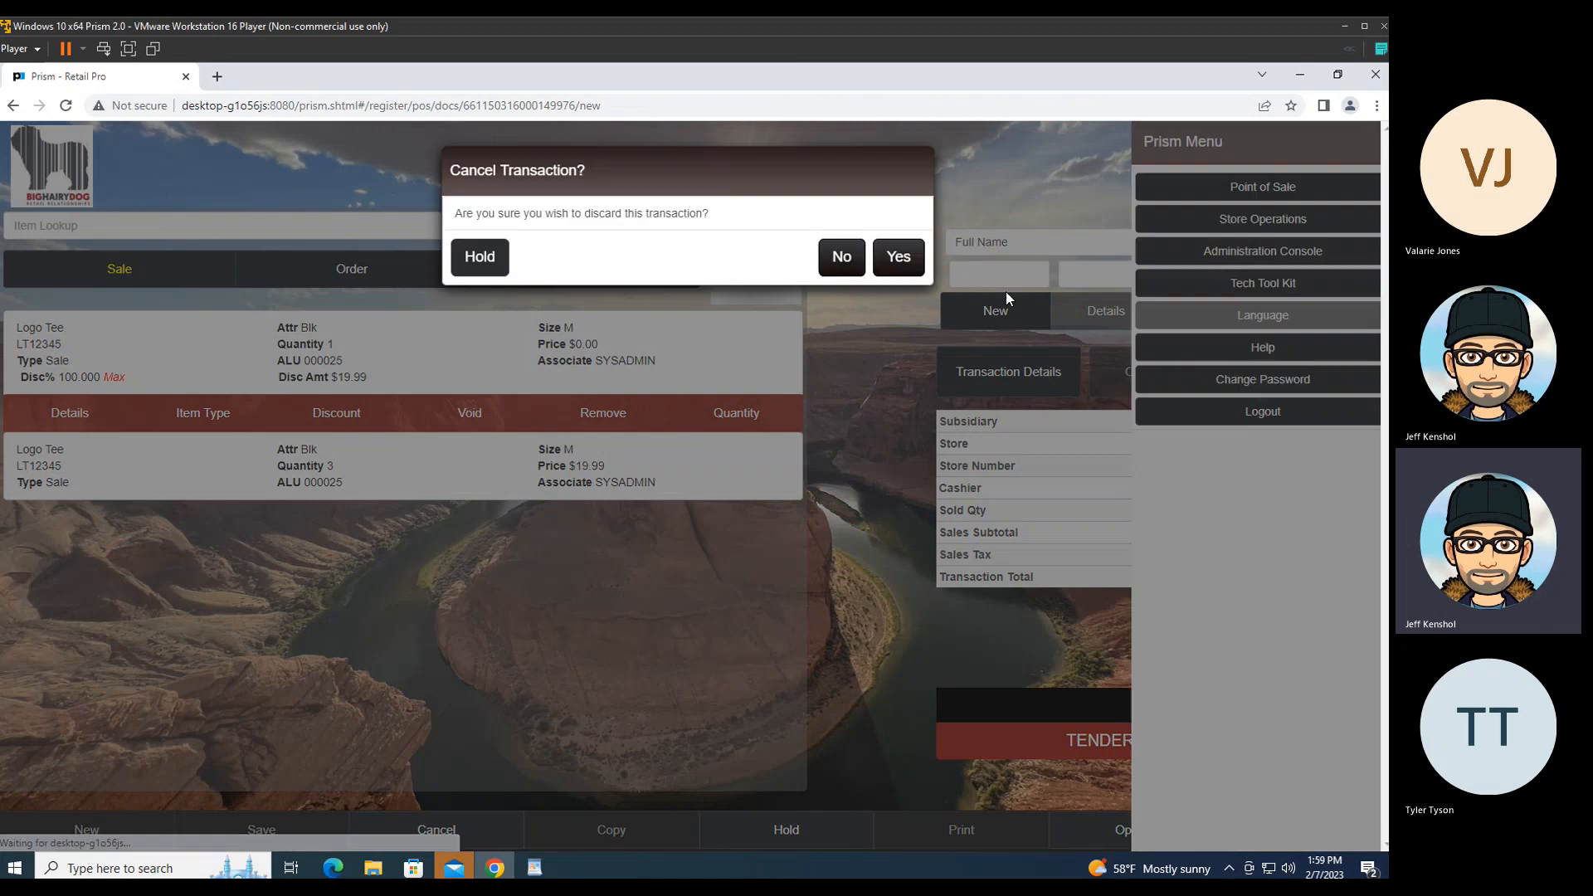
left_click(897, 258)
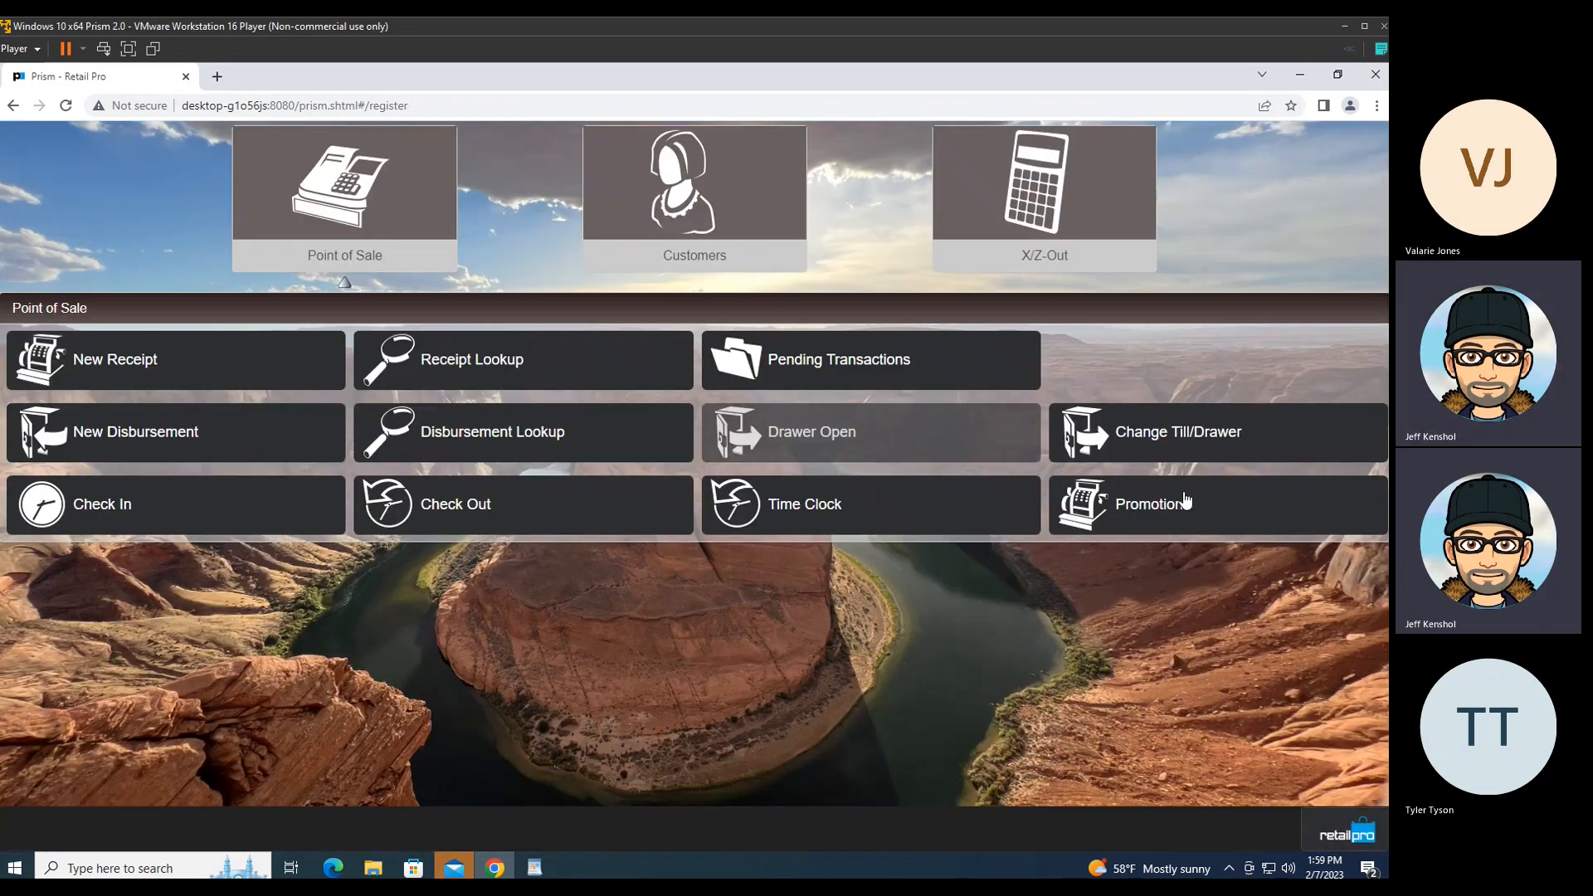
left_click(1182, 501)
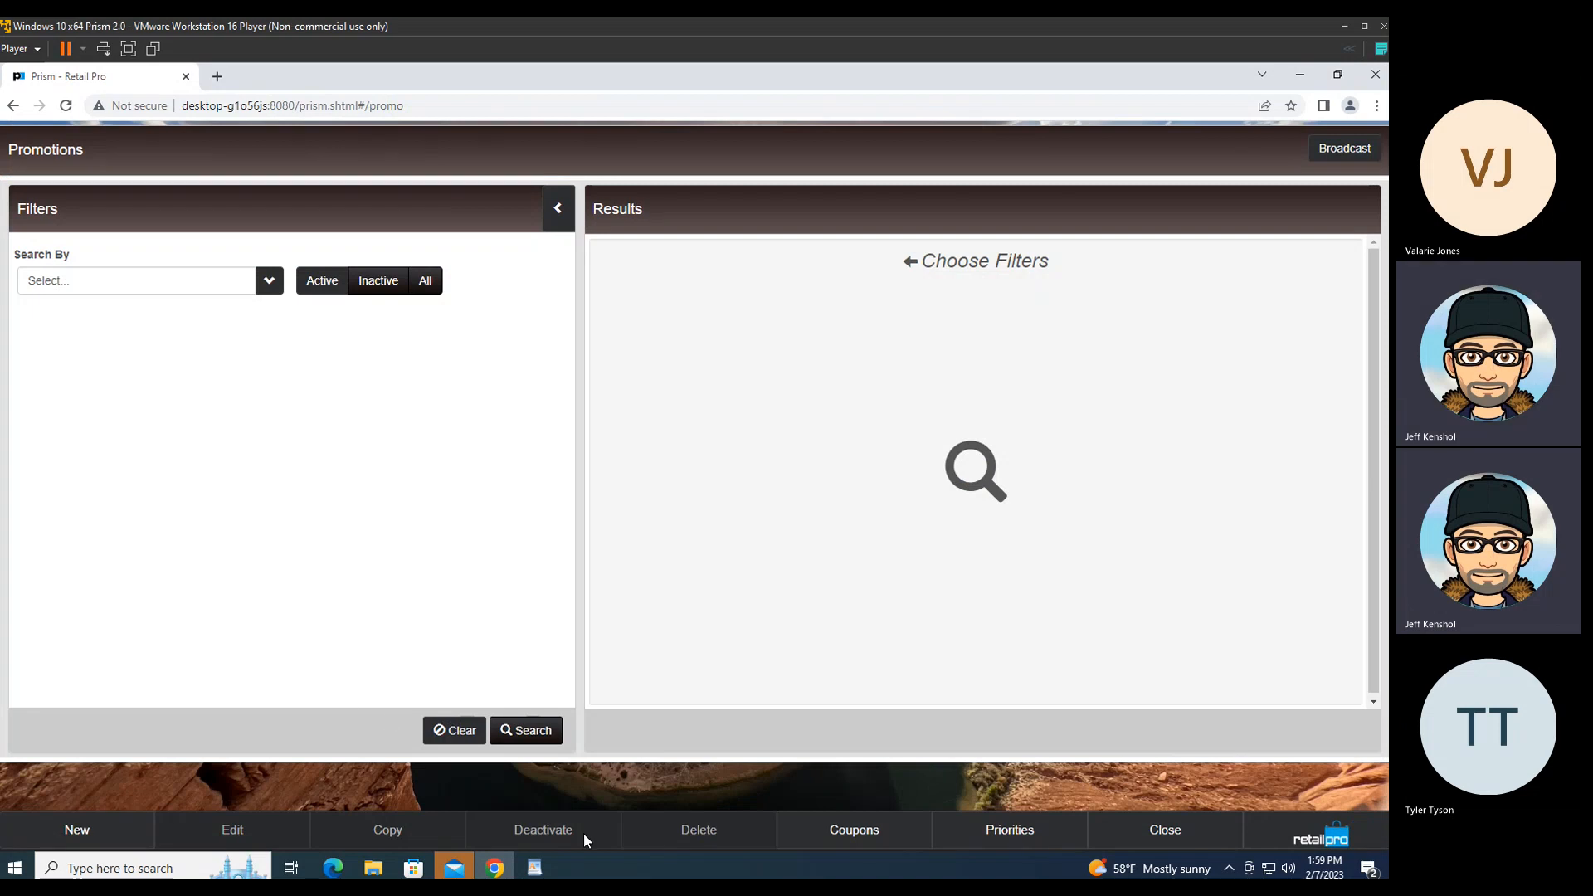
left_click(527, 733)
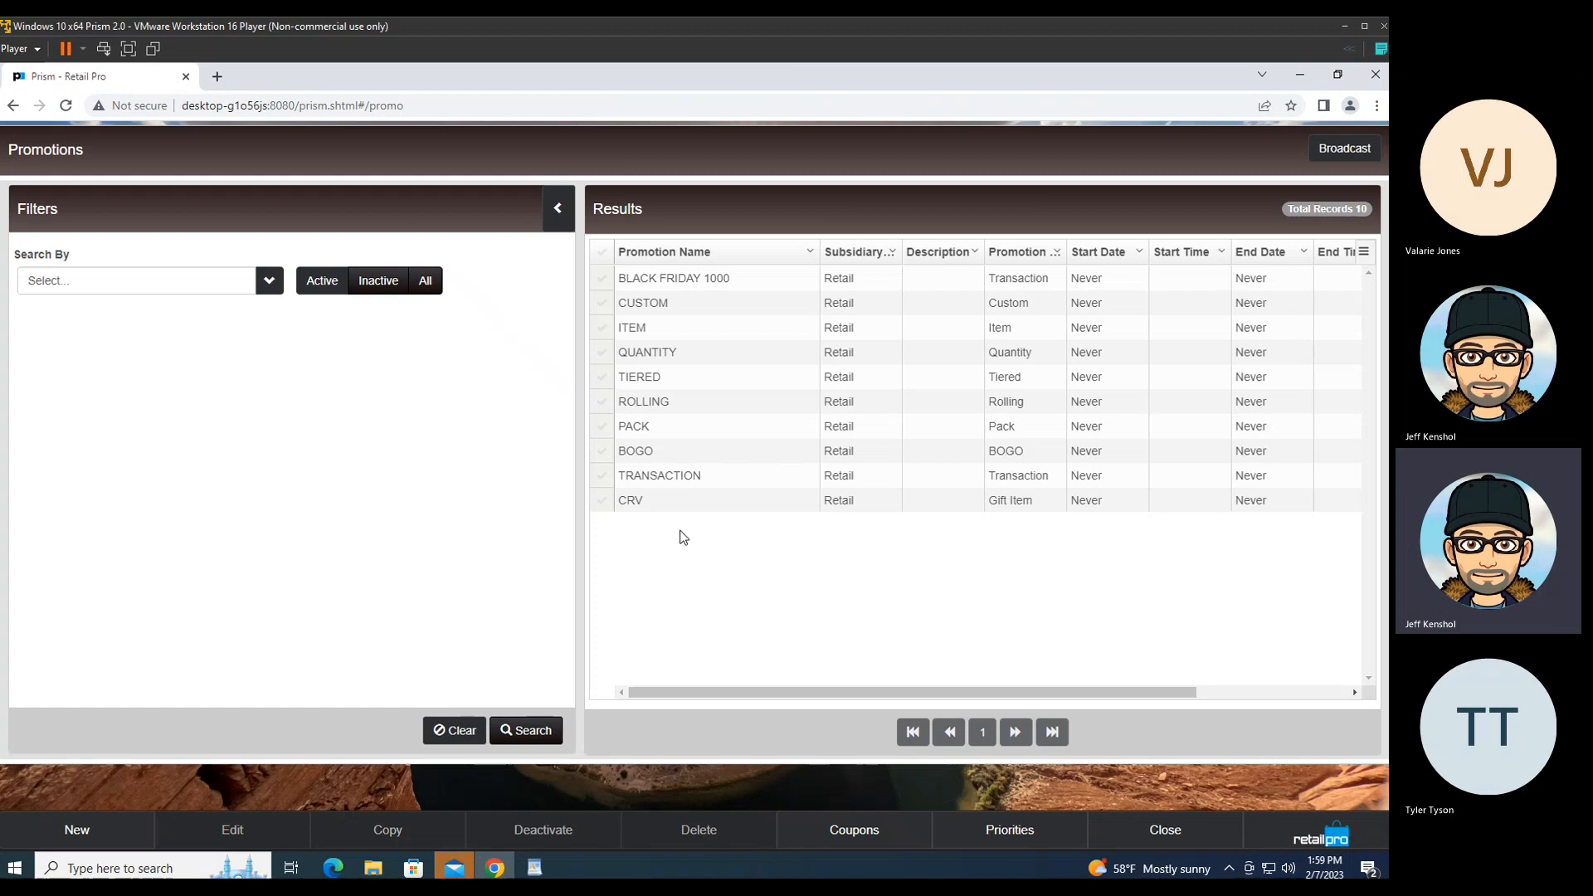
Step: Open the TRANSACTION promotion for editing and review its reward rules and its sale subtotal validation rule
left_click(603, 478)
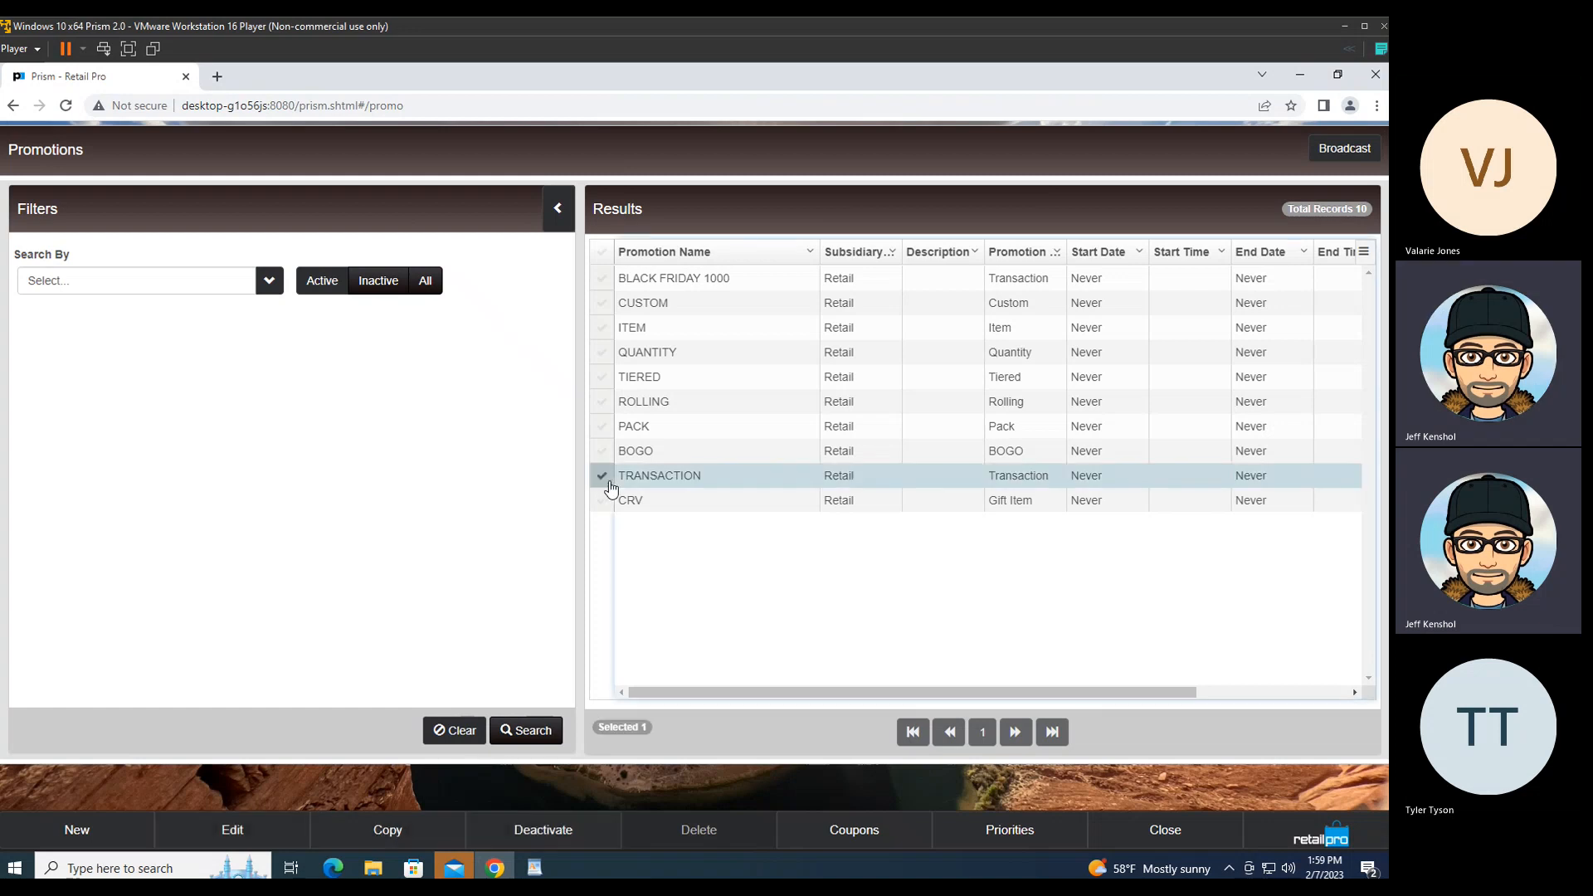
left_click(650, 279)
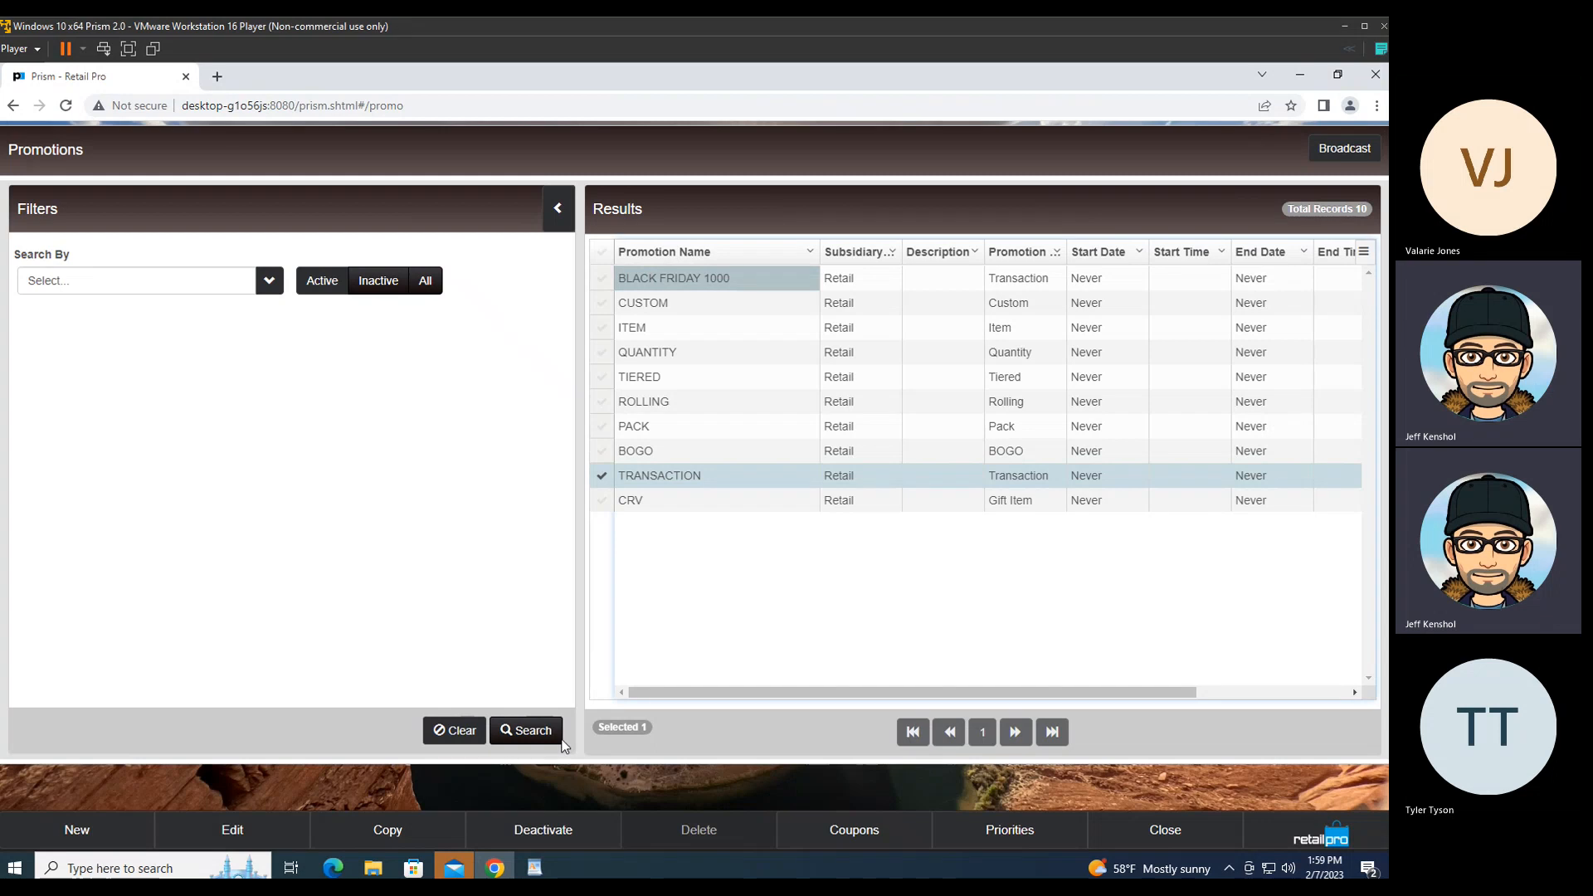
left_click(234, 830)
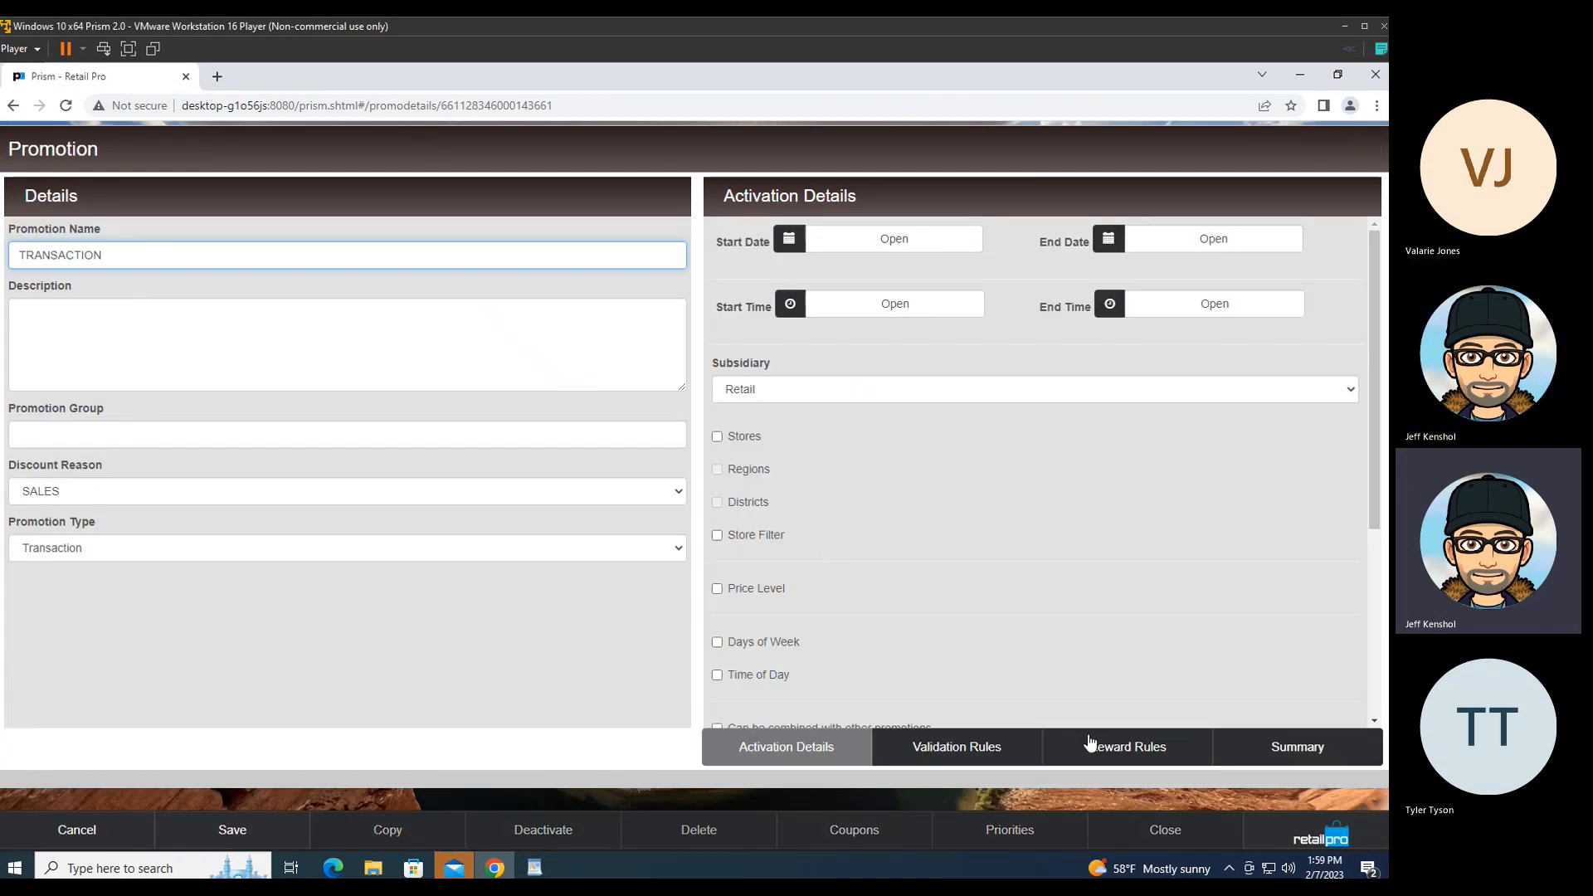
left_click(1100, 748)
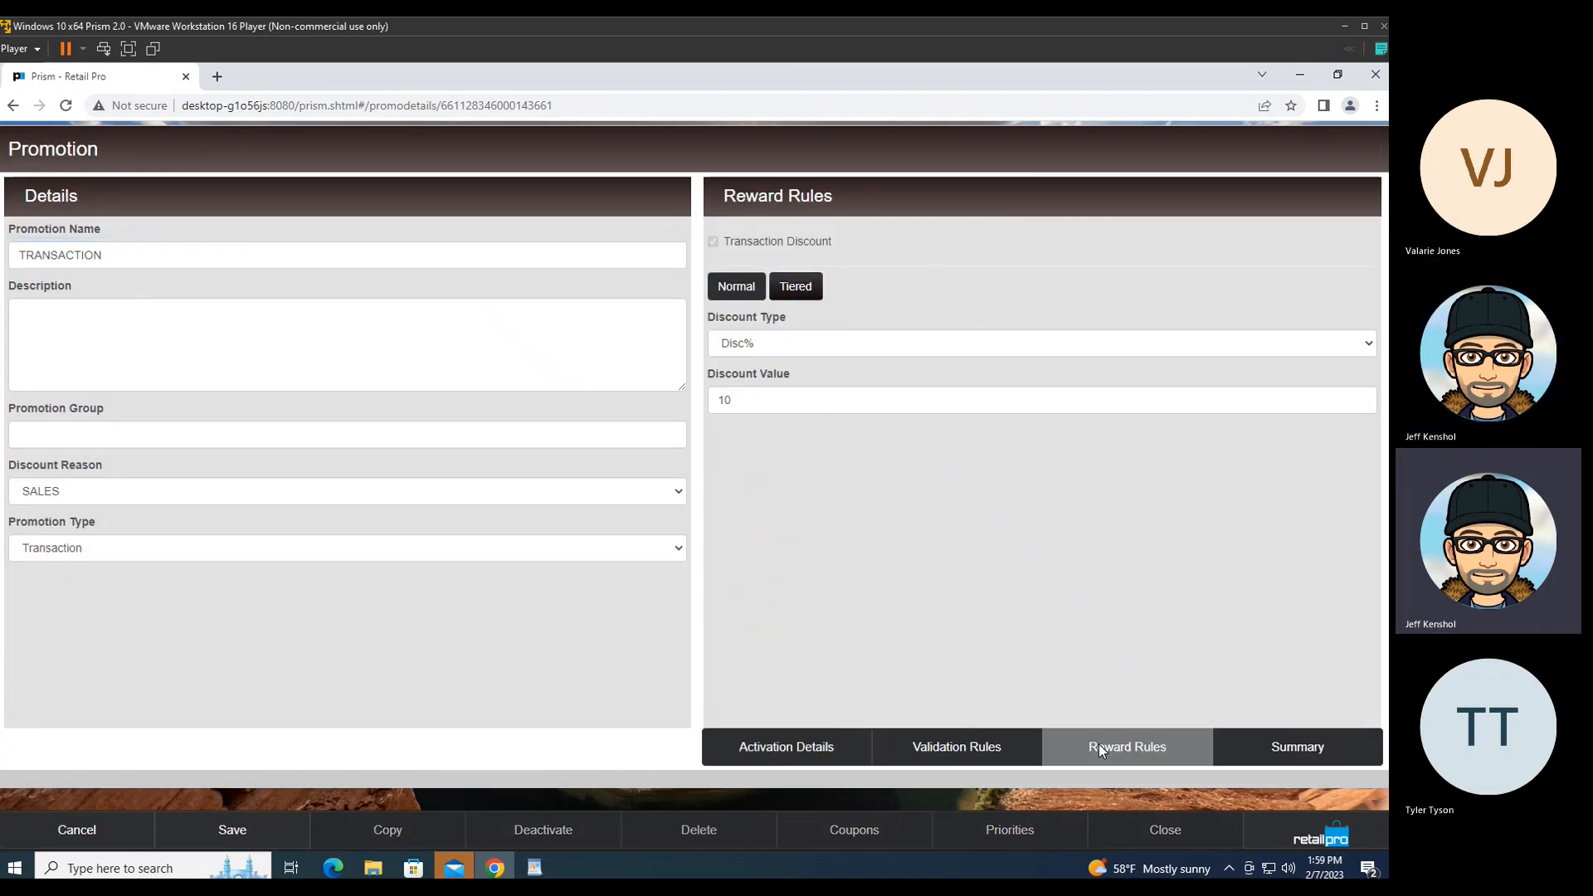
left_click(958, 750)
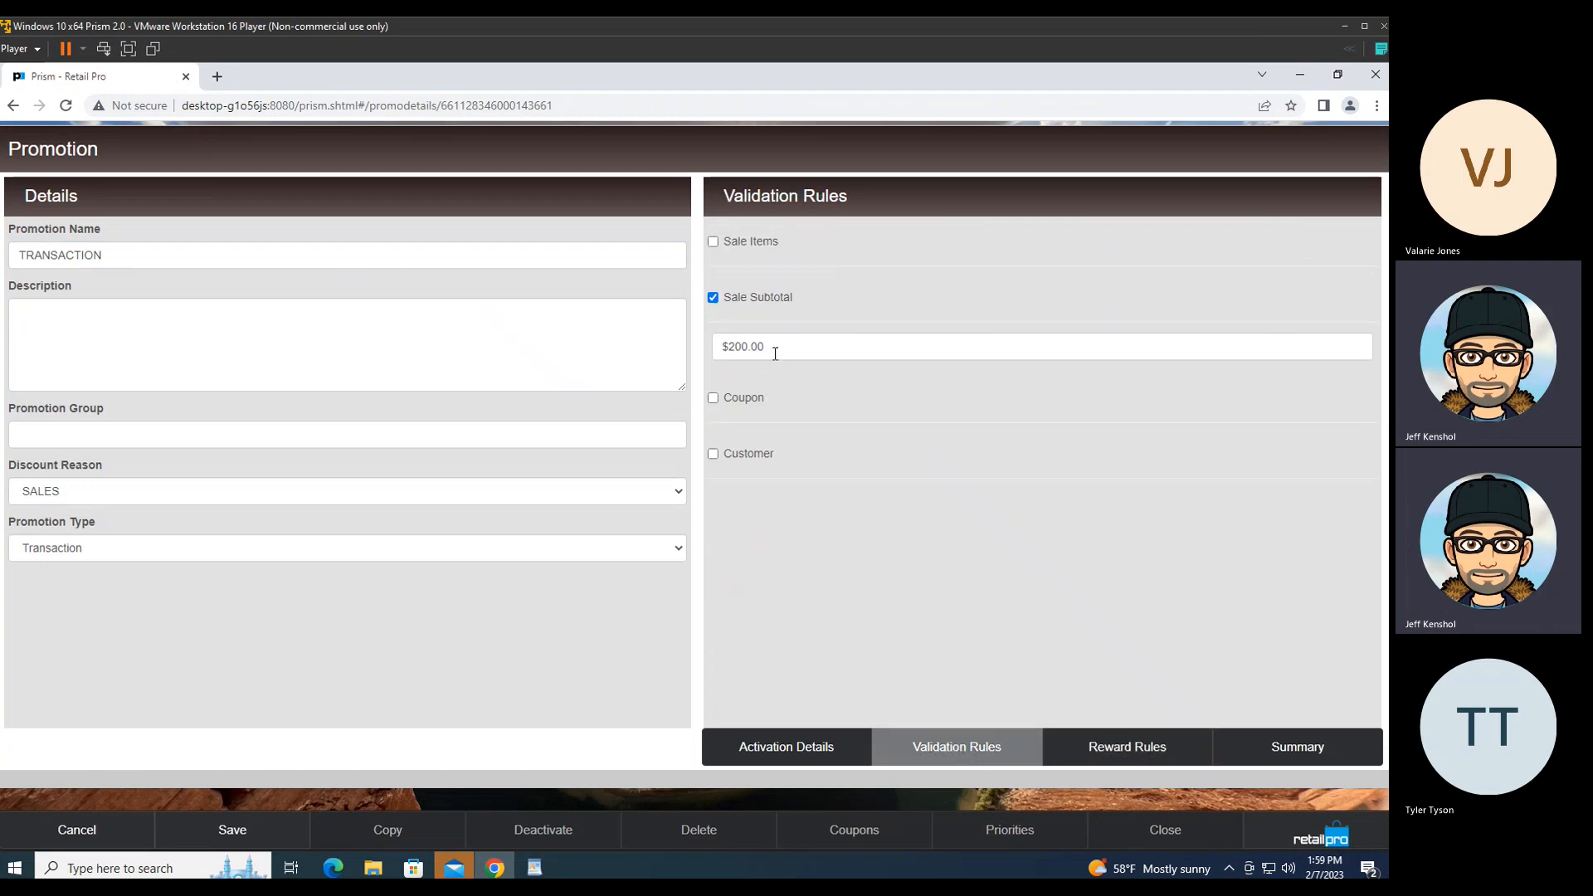
left_click_drag(769, 348, 720, 347)
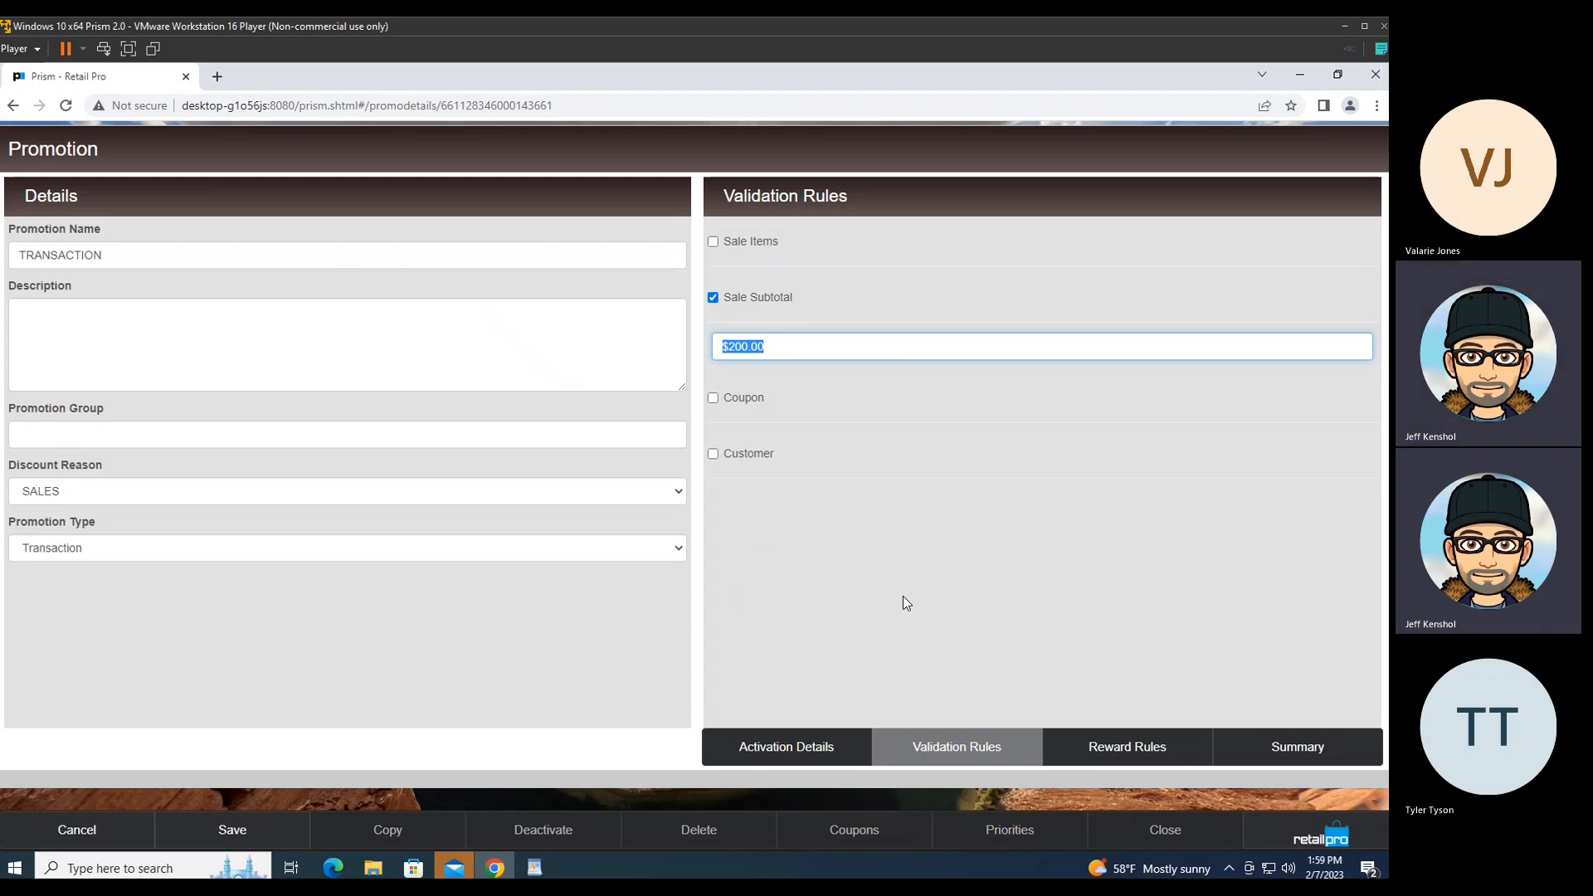
left_click(1108, 738)
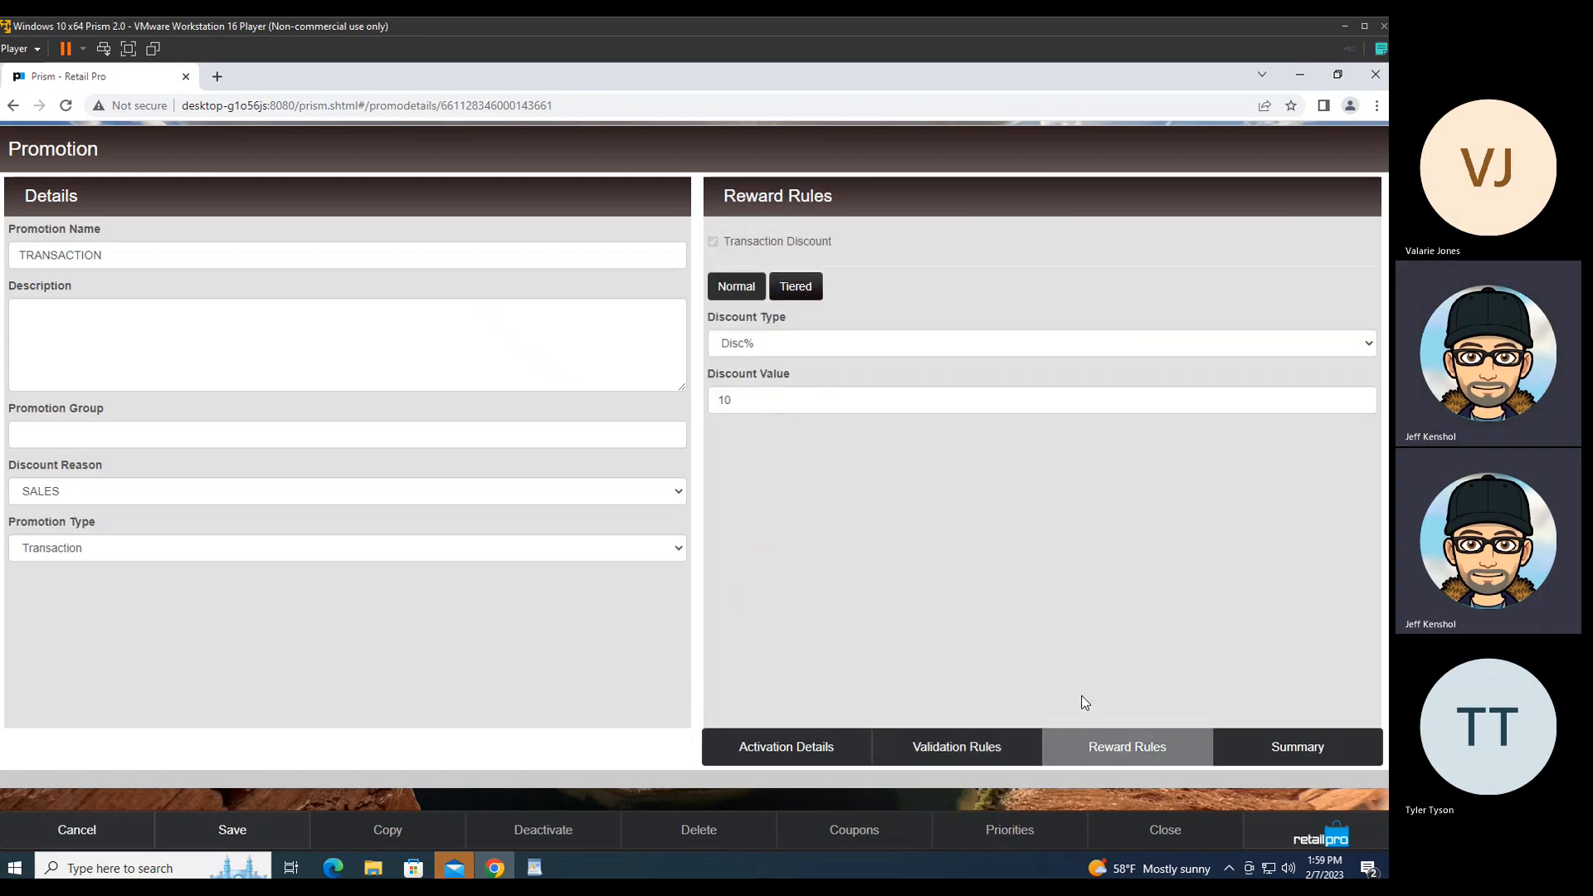
Step: Leave the TRANSACTION promotion without saving, start a new receipt and add item 000026
left_click(1315, 839)
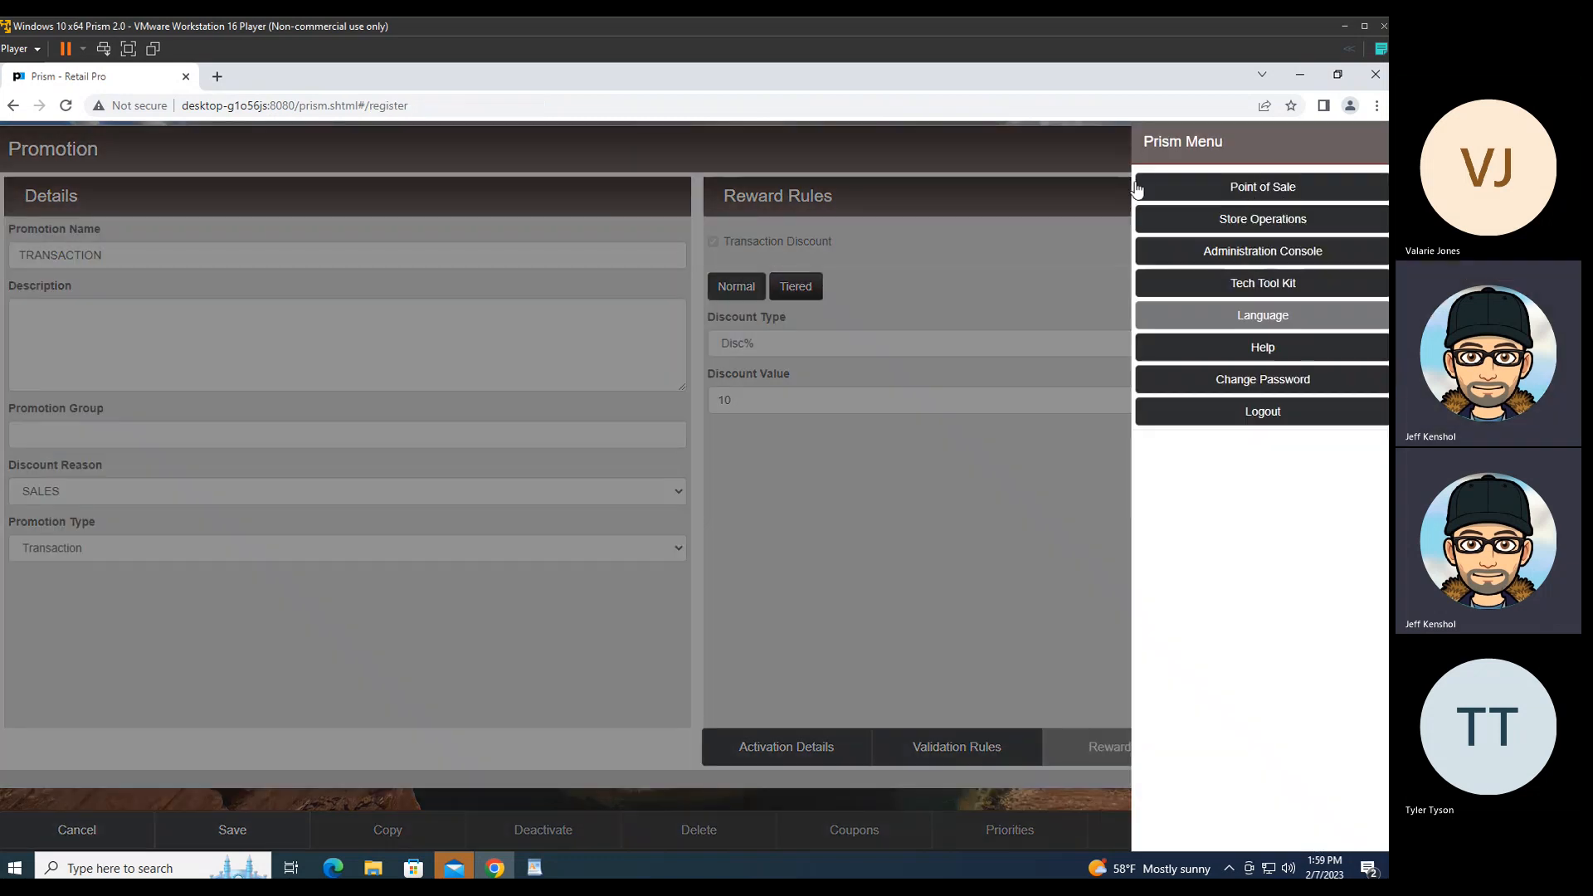
left_click(1136, 189)
left_click(106, 374)
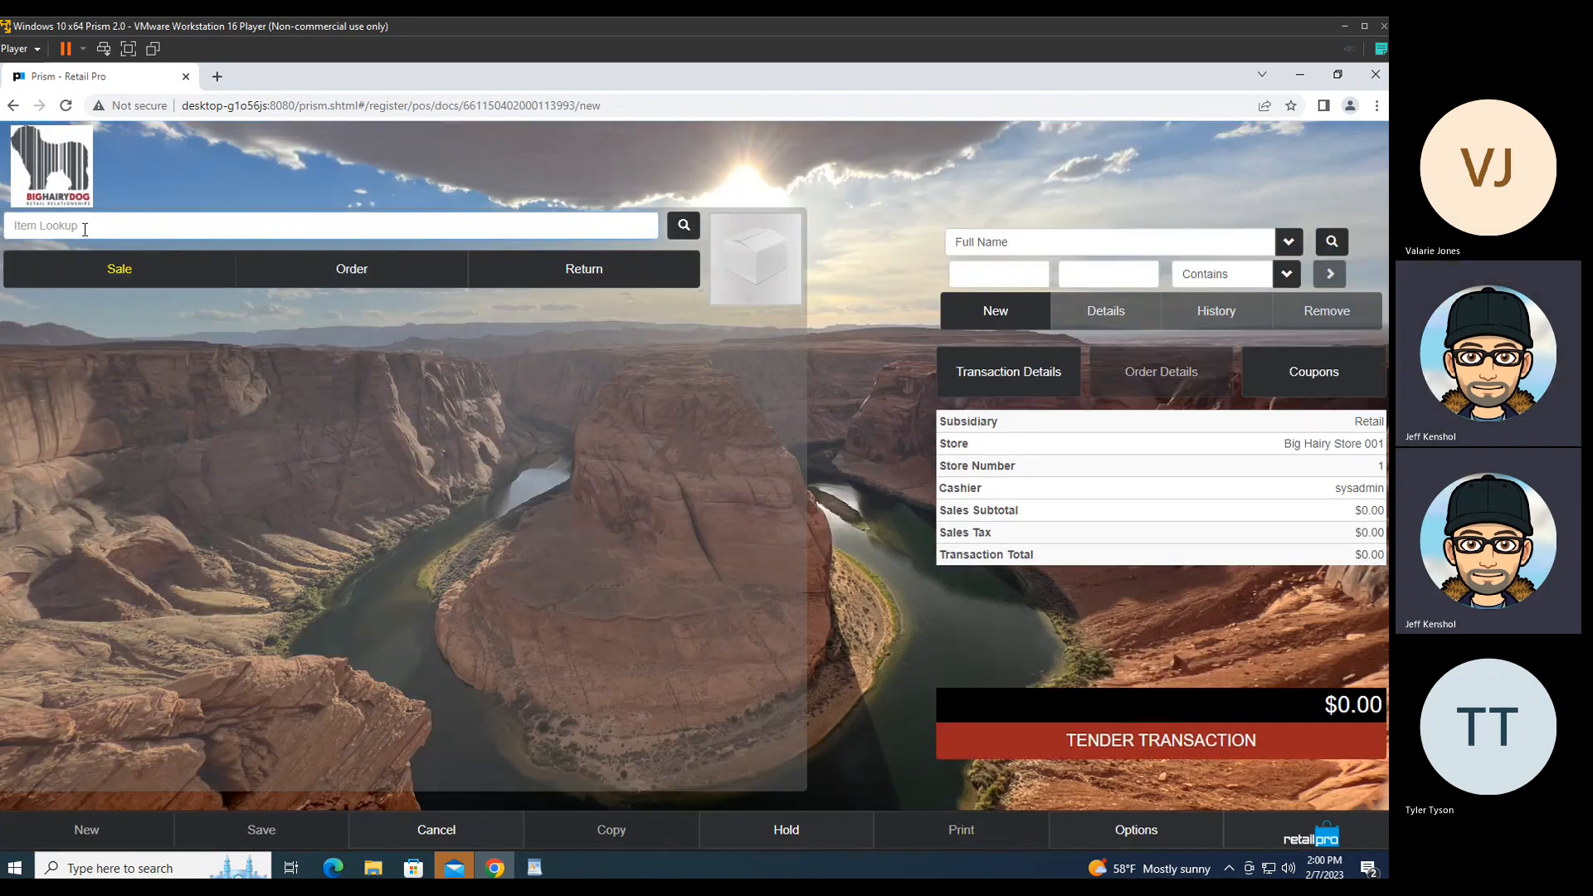
type("000026")
key("Return")
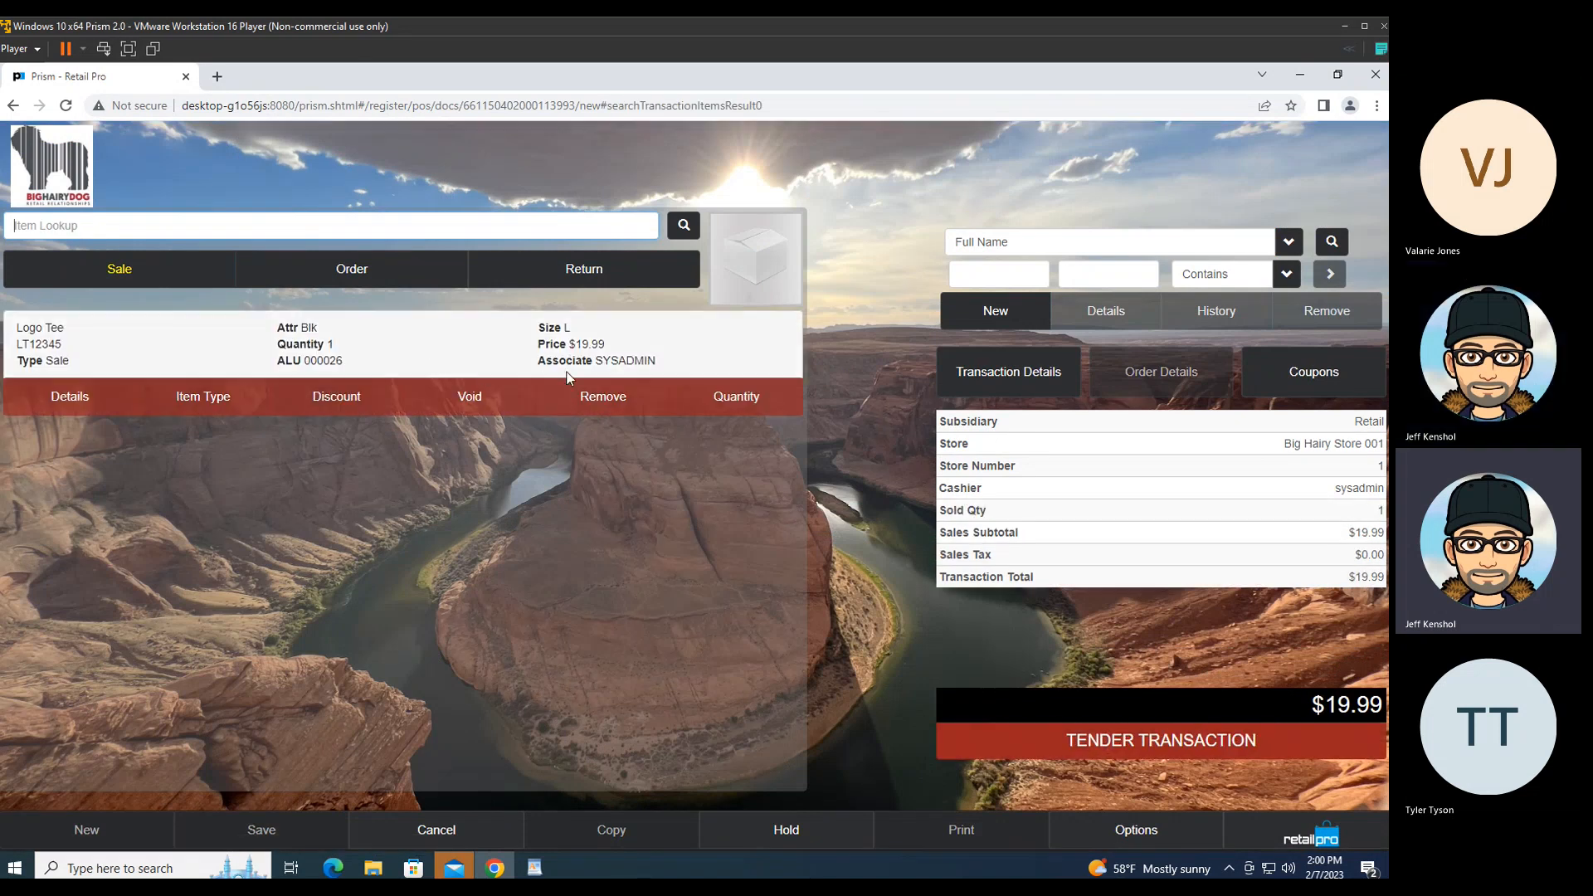
Step: Set the Logo Tee's quantity to 15 and check the sales discount on the receipt
left_click(724, 399)
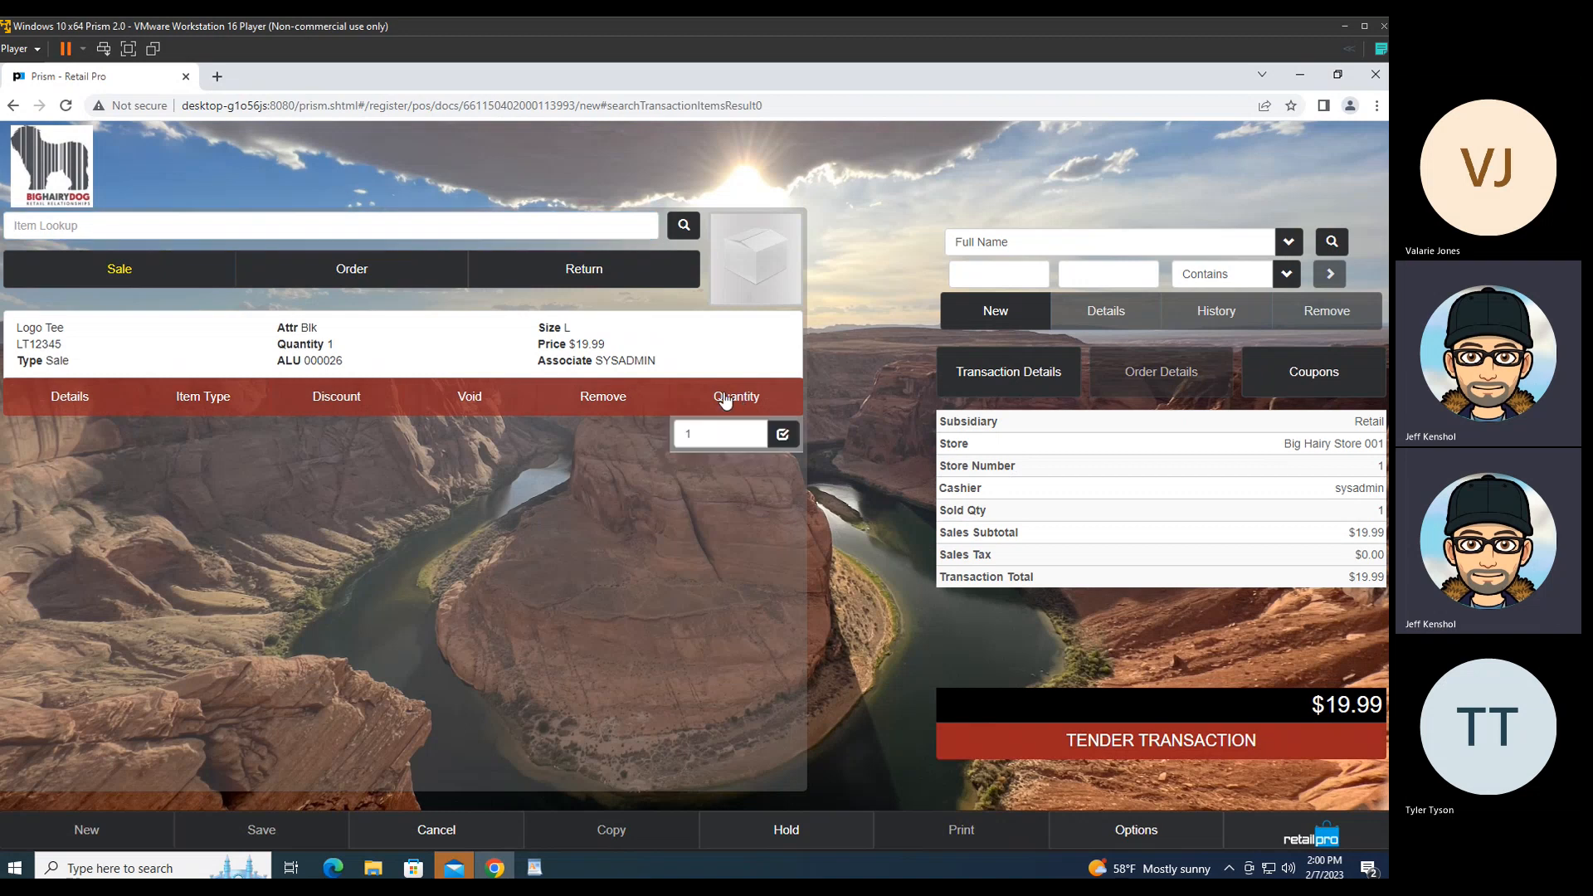
left_click_drag(712, 432, 634, 435)
left_click(634, 435)
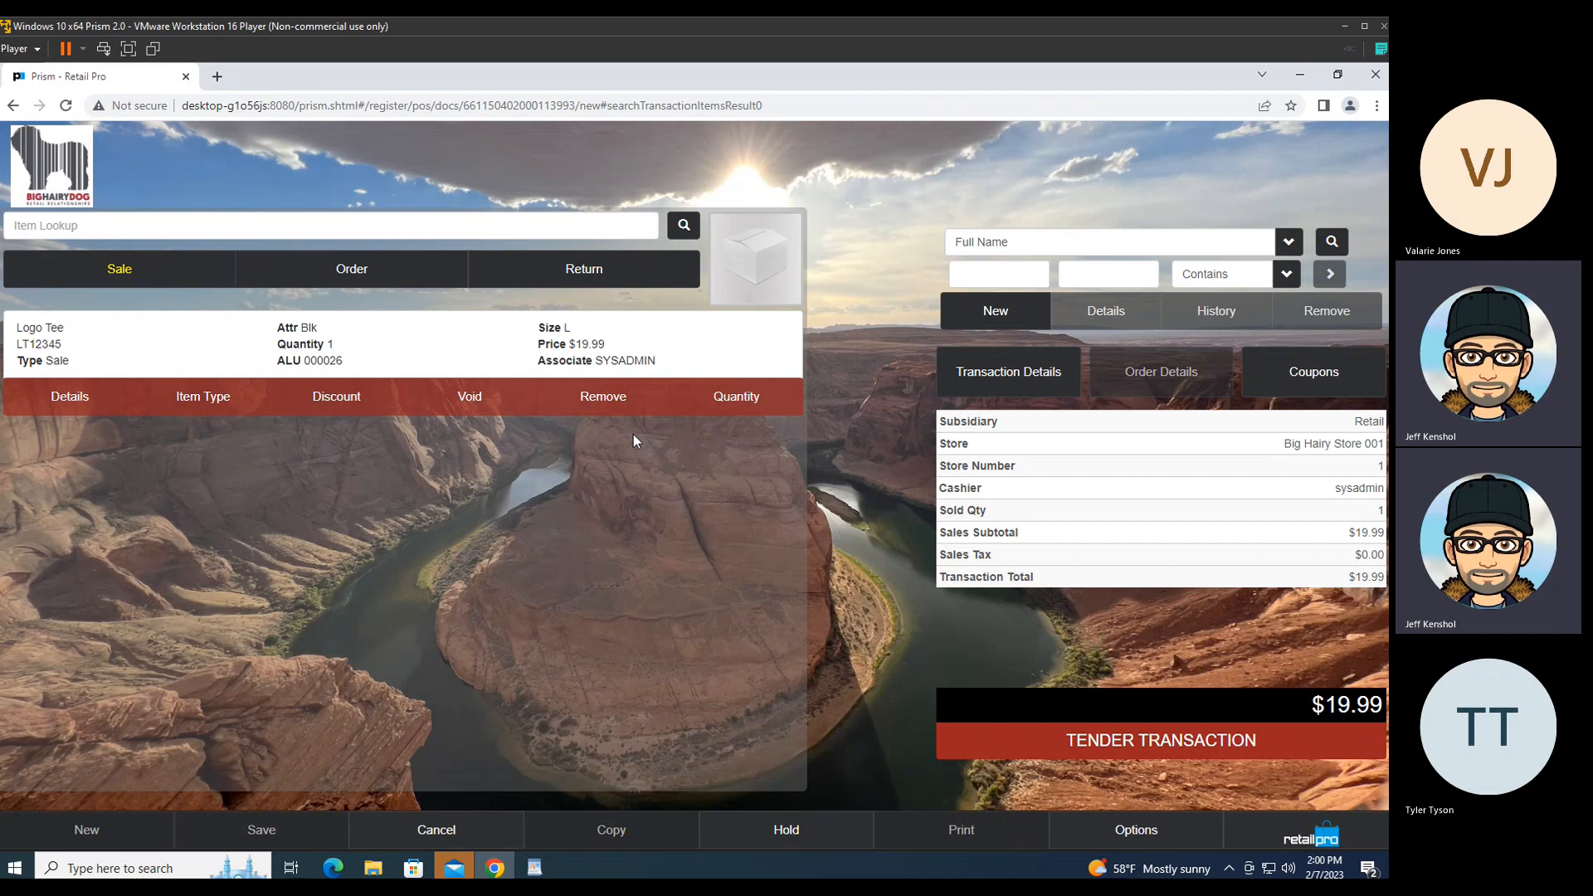
left_click(746, 398)
left_click(706, 440)
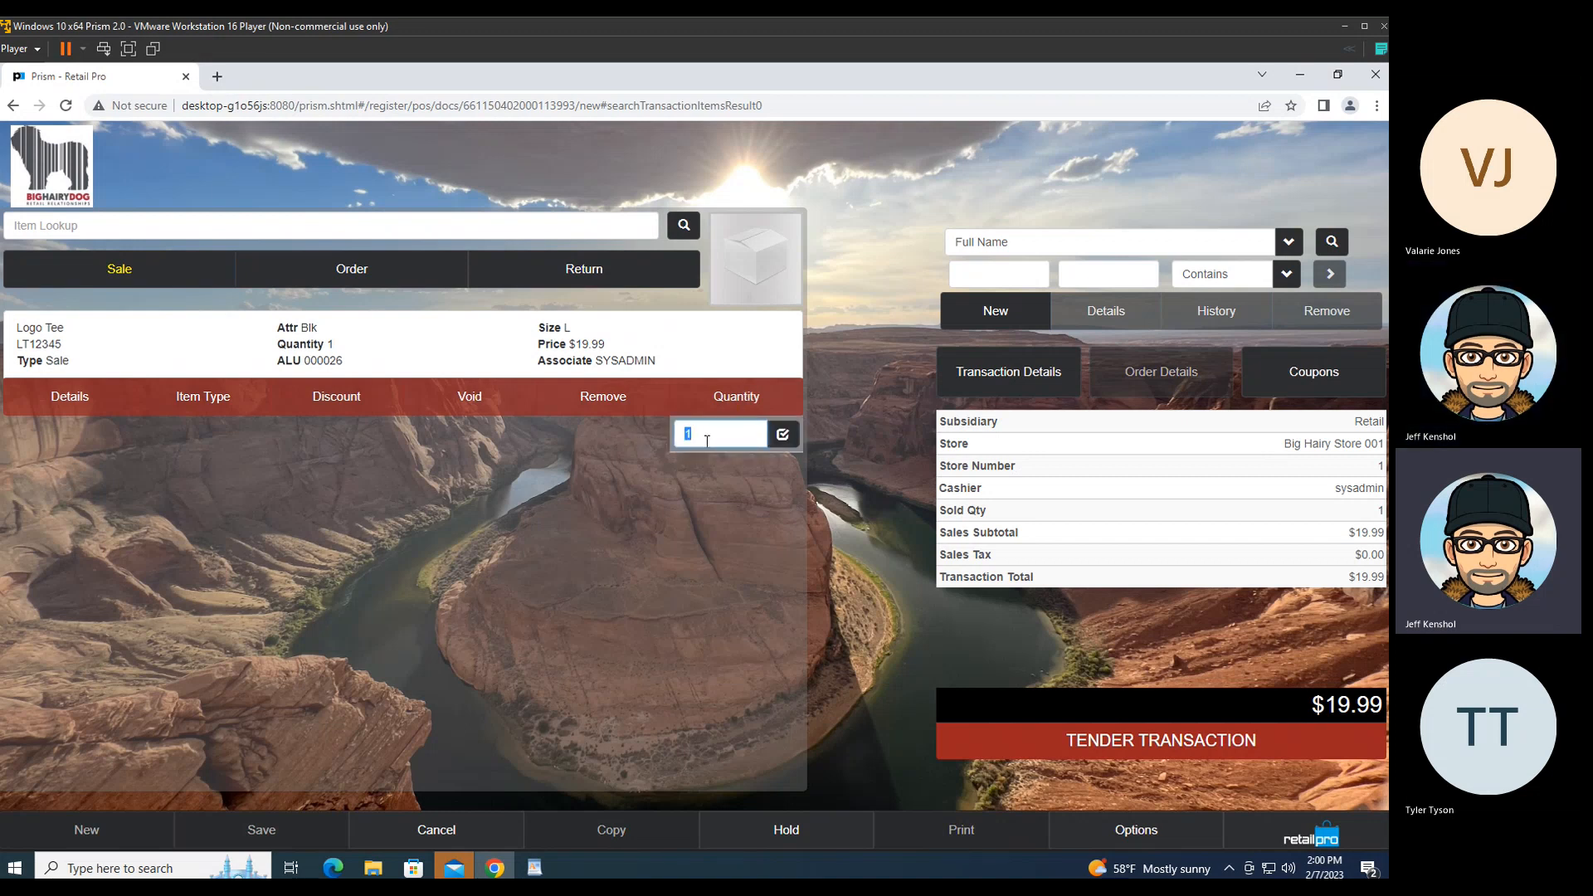
type("5")
key("Home")
type("1")
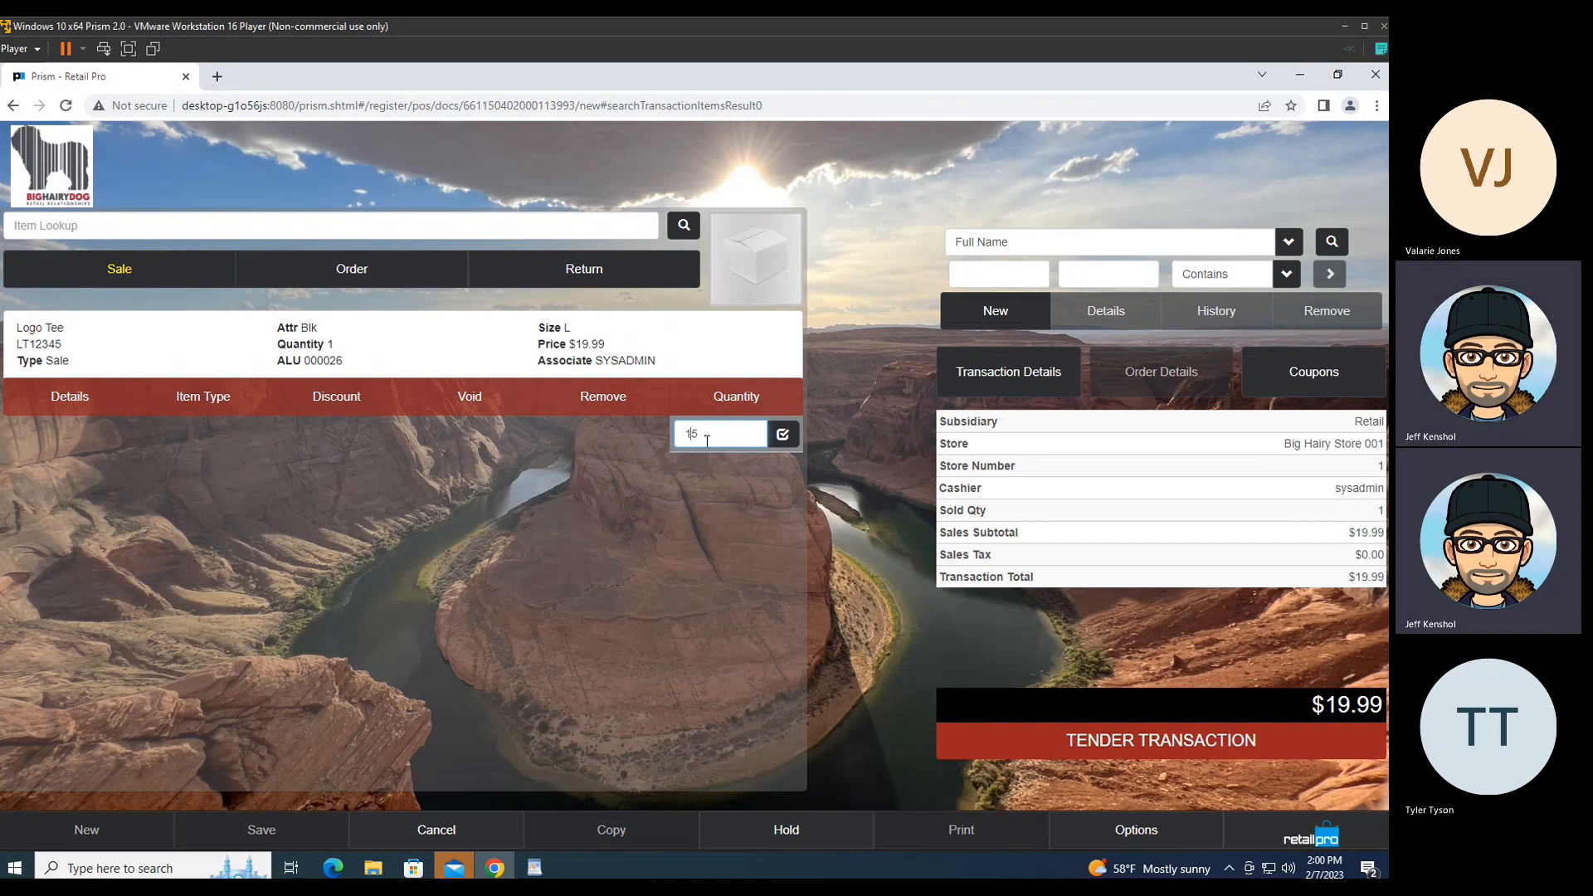
key("Return")
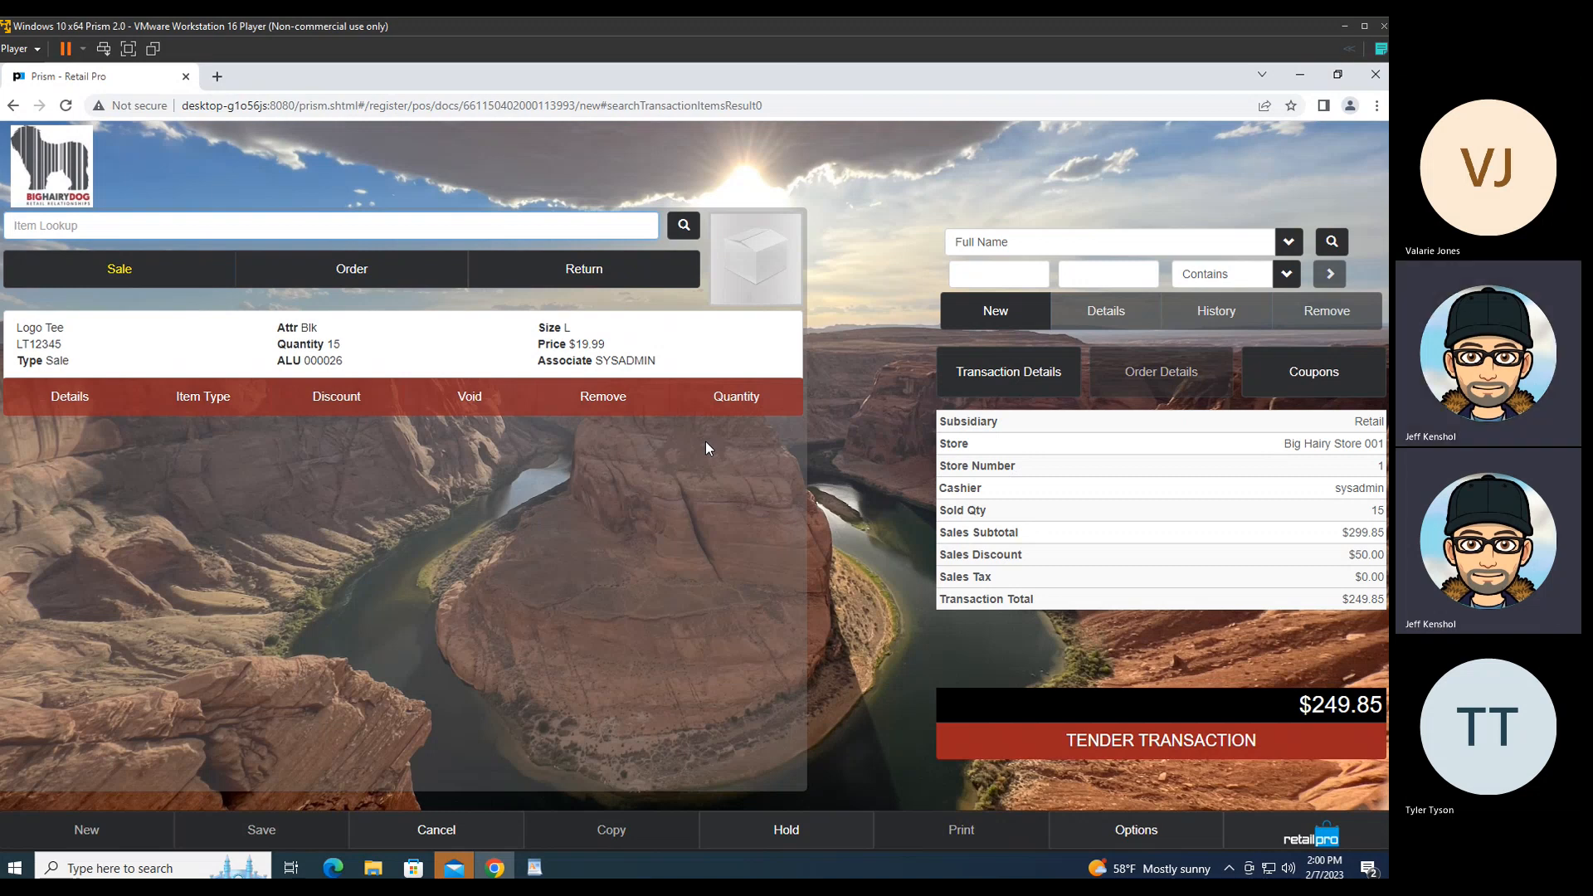
left_click_drag(1347, 554, 1384, 555)
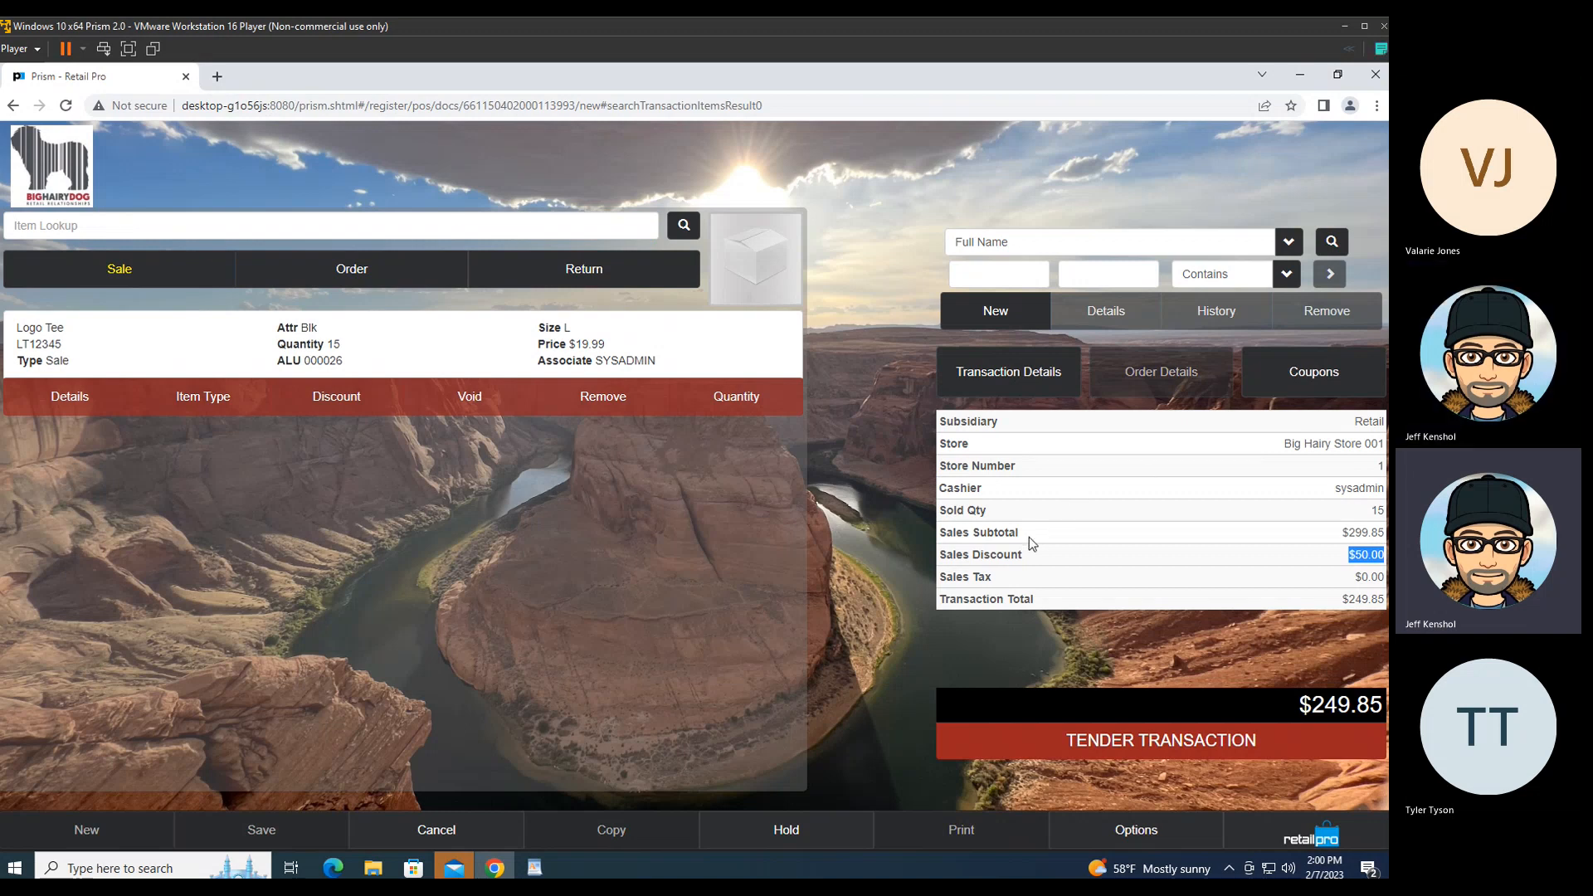
Step: Leave the test receipt, return to the promotions area and list all promotions
left_click(1309, 836)
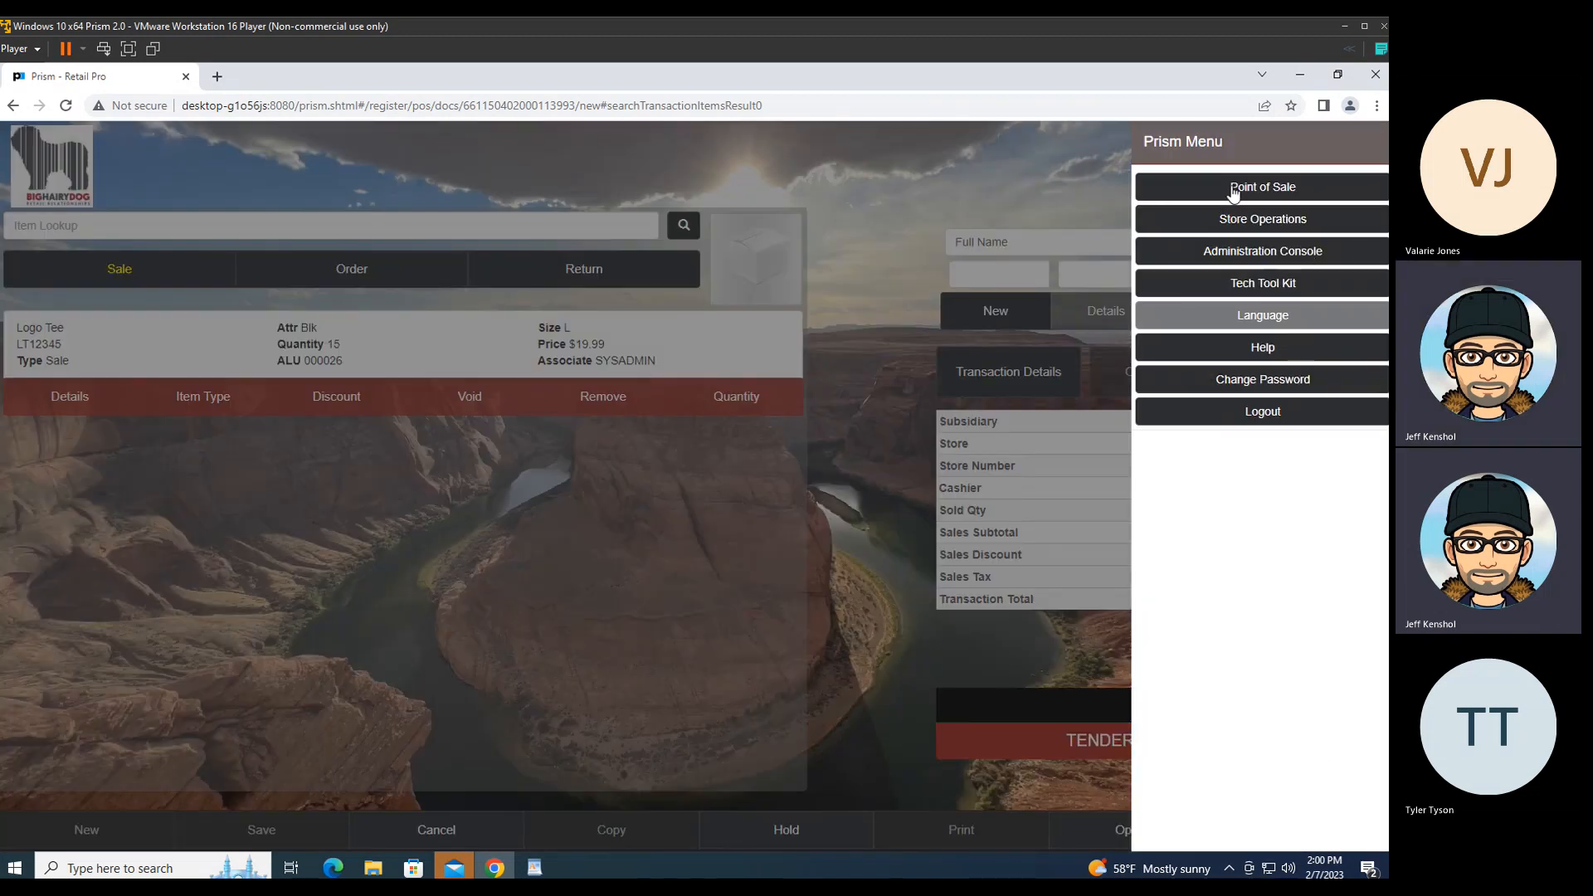
left_click(1233, 193)
left_click(898, 256)
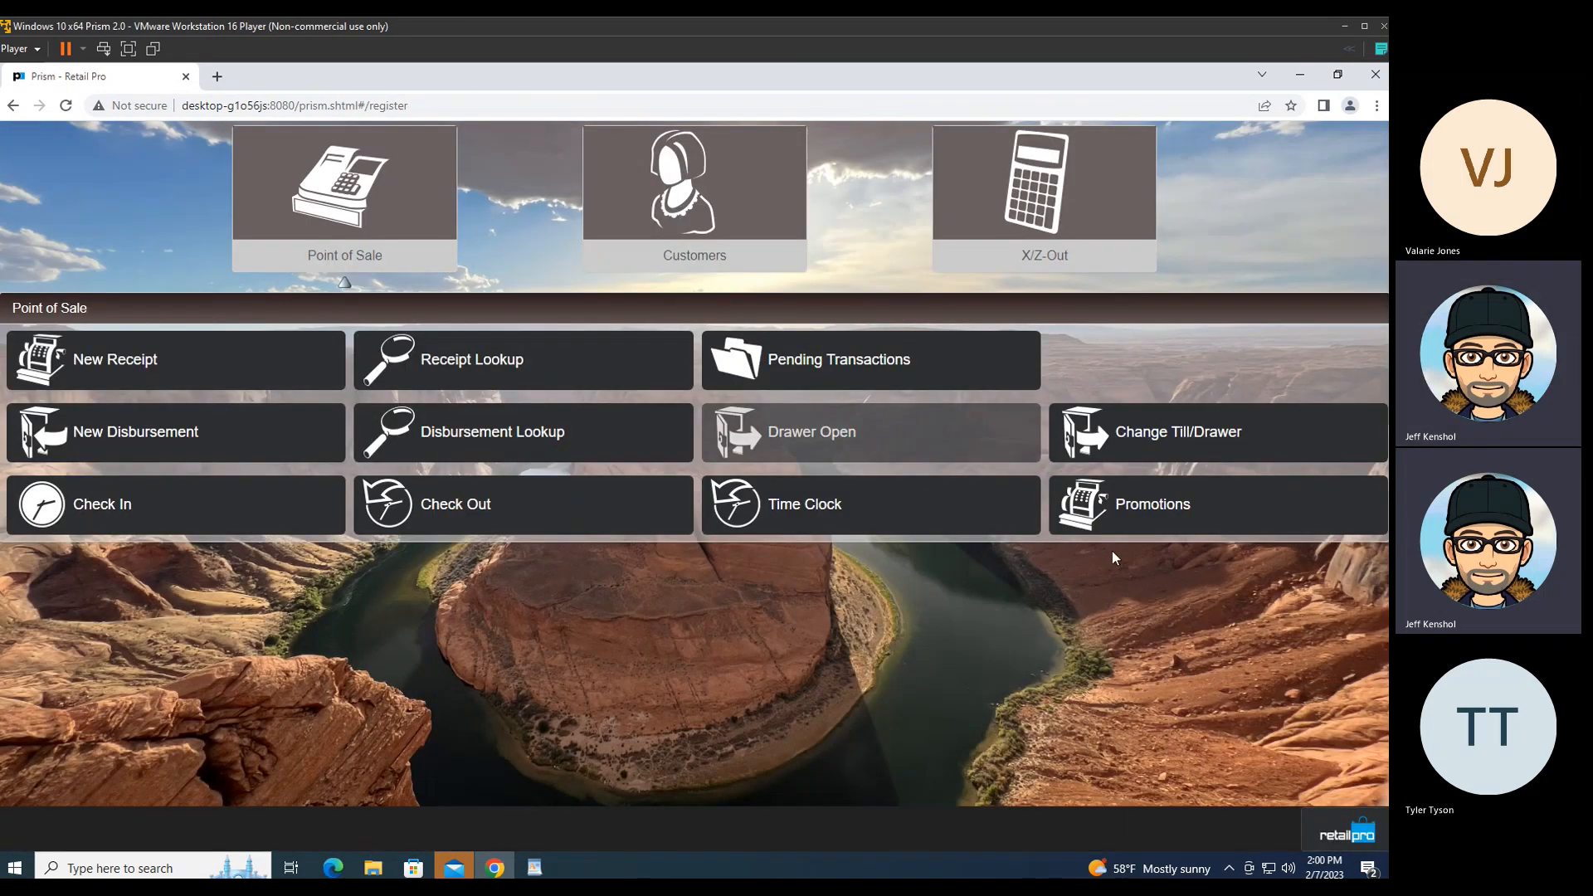
left_click(1152, 528)
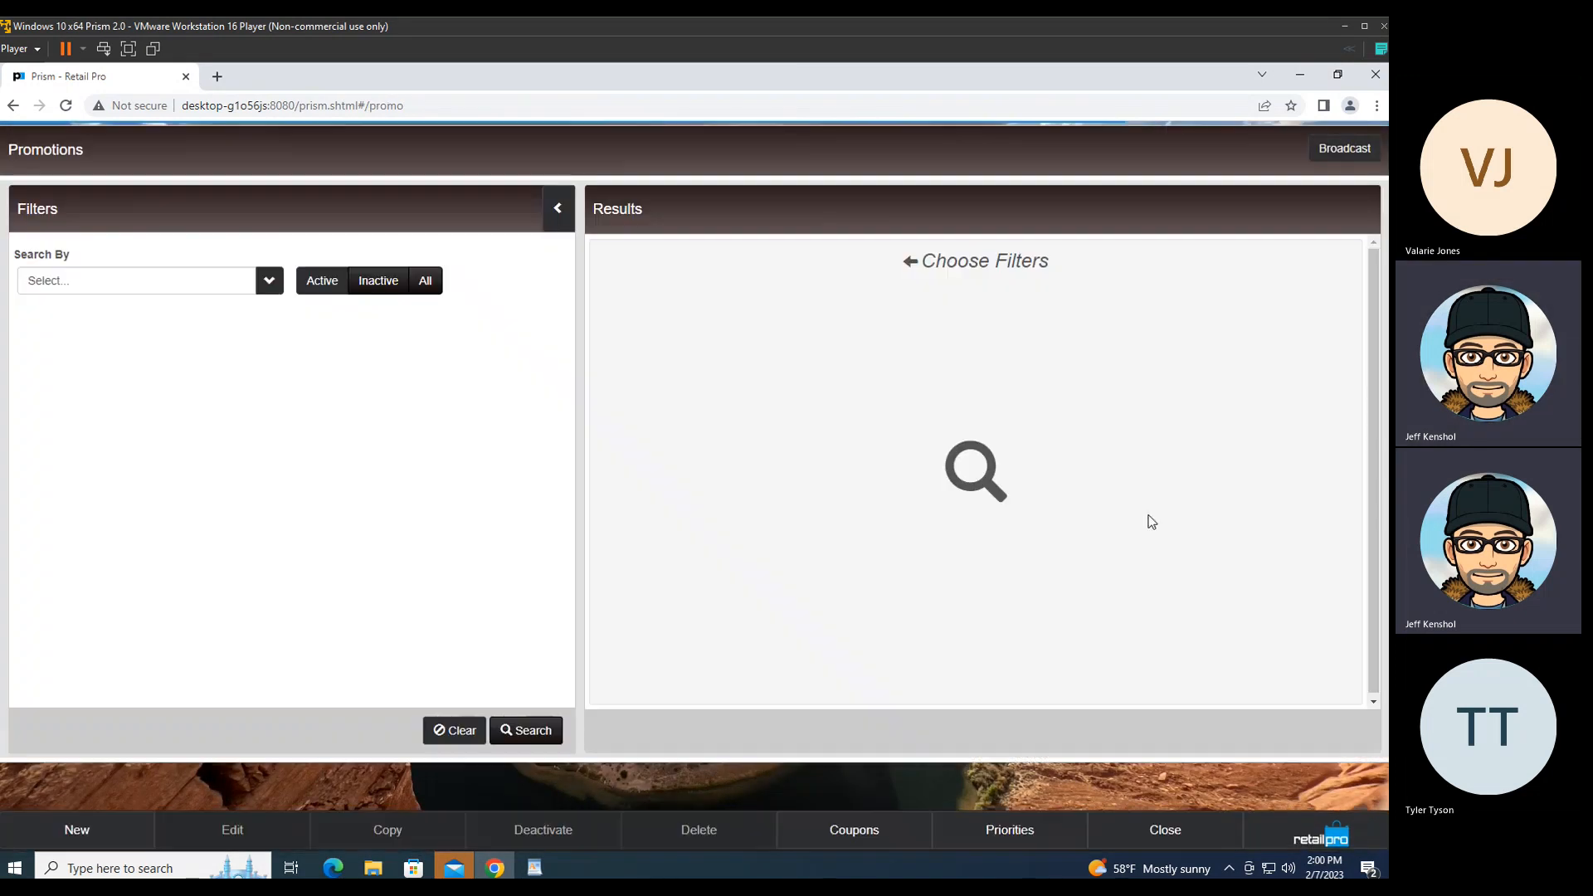
left_click(523, 731)
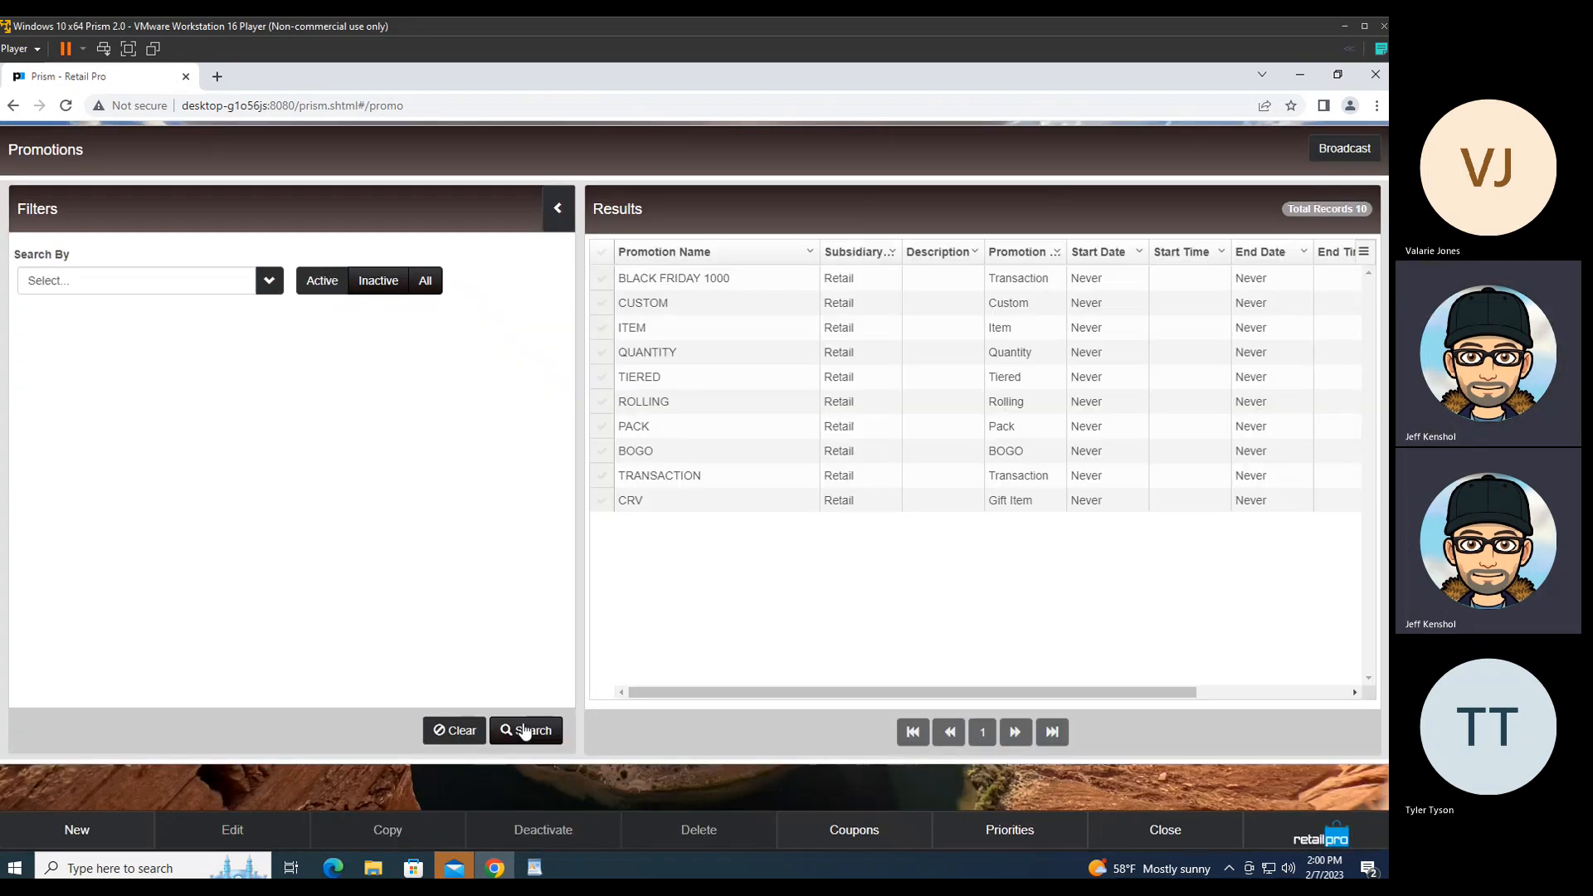
Step: Start a new promotion of type Coupon named C with the SALES discount reason
left_click(82, 828)
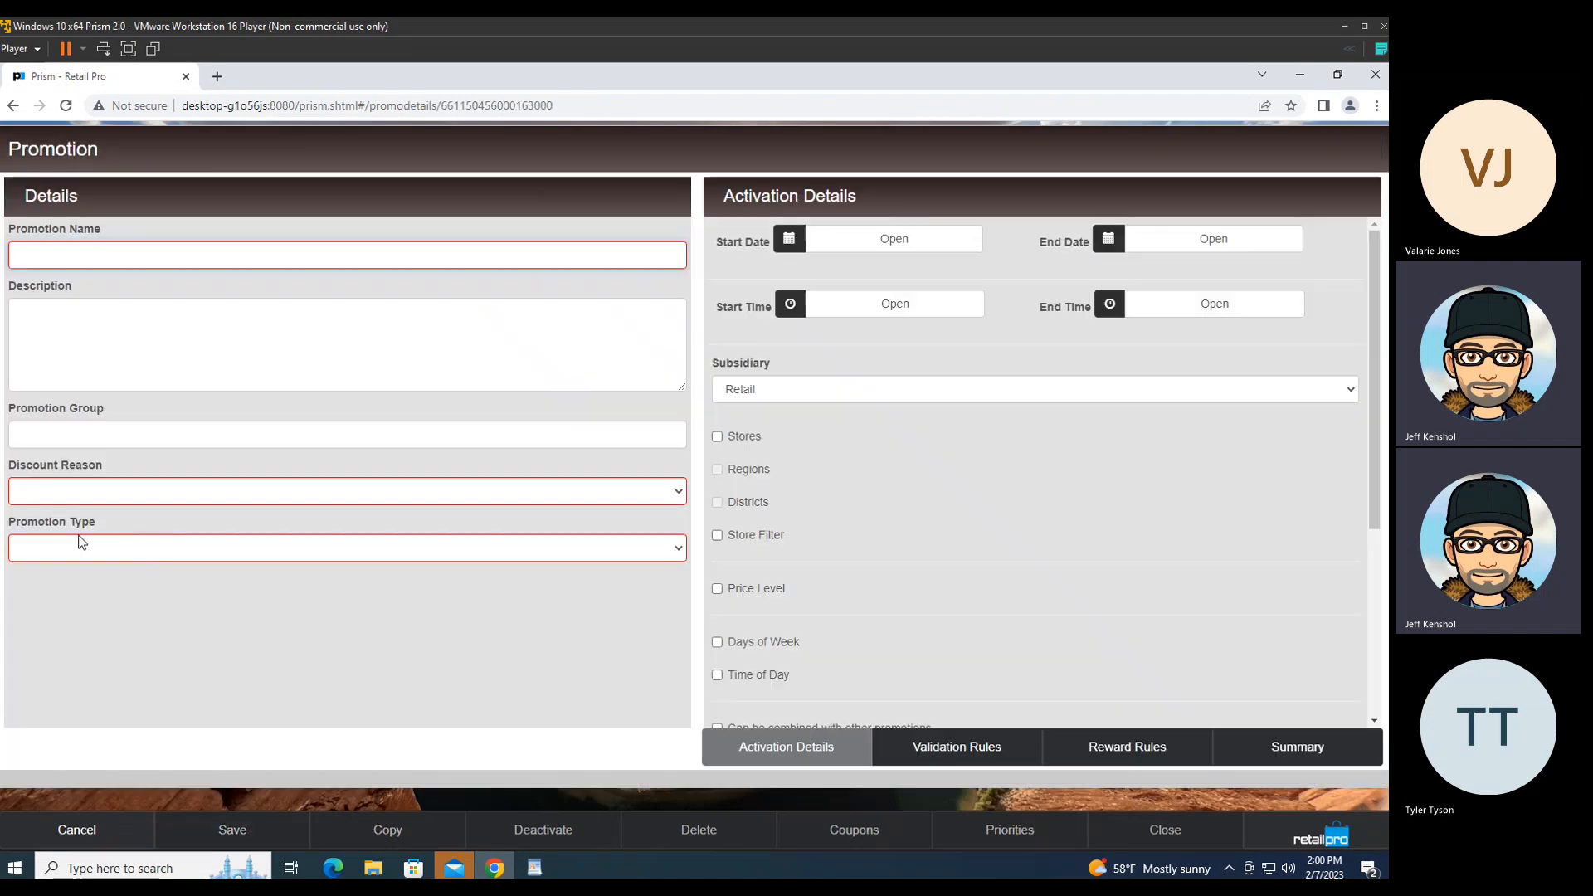
left_click(89, 548)
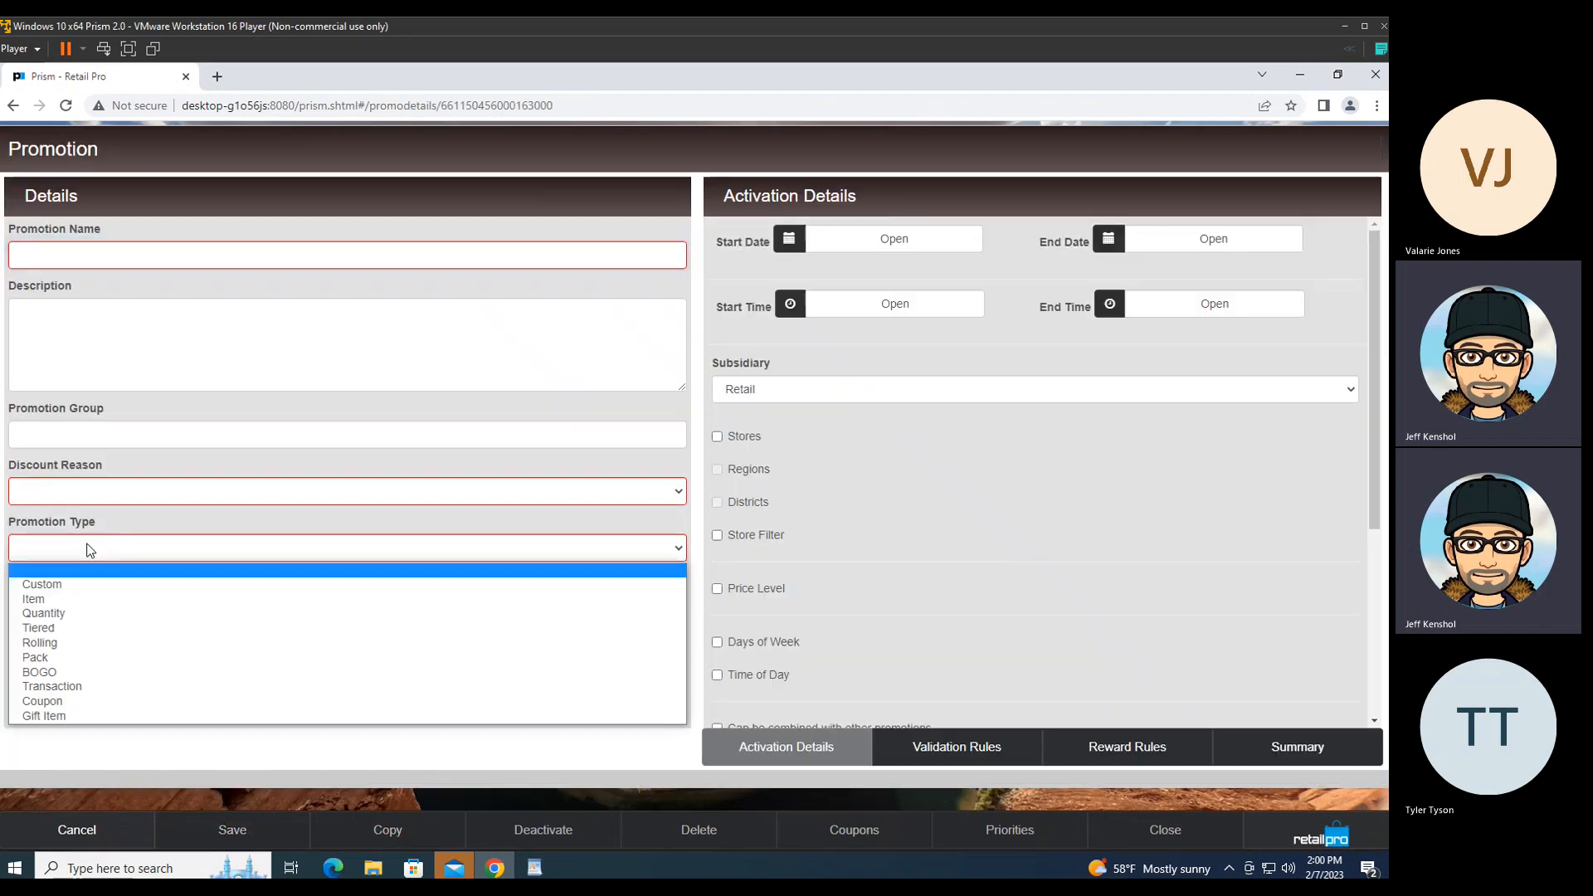
left_click(58, 701)
left_click(80, 253)
type("C")
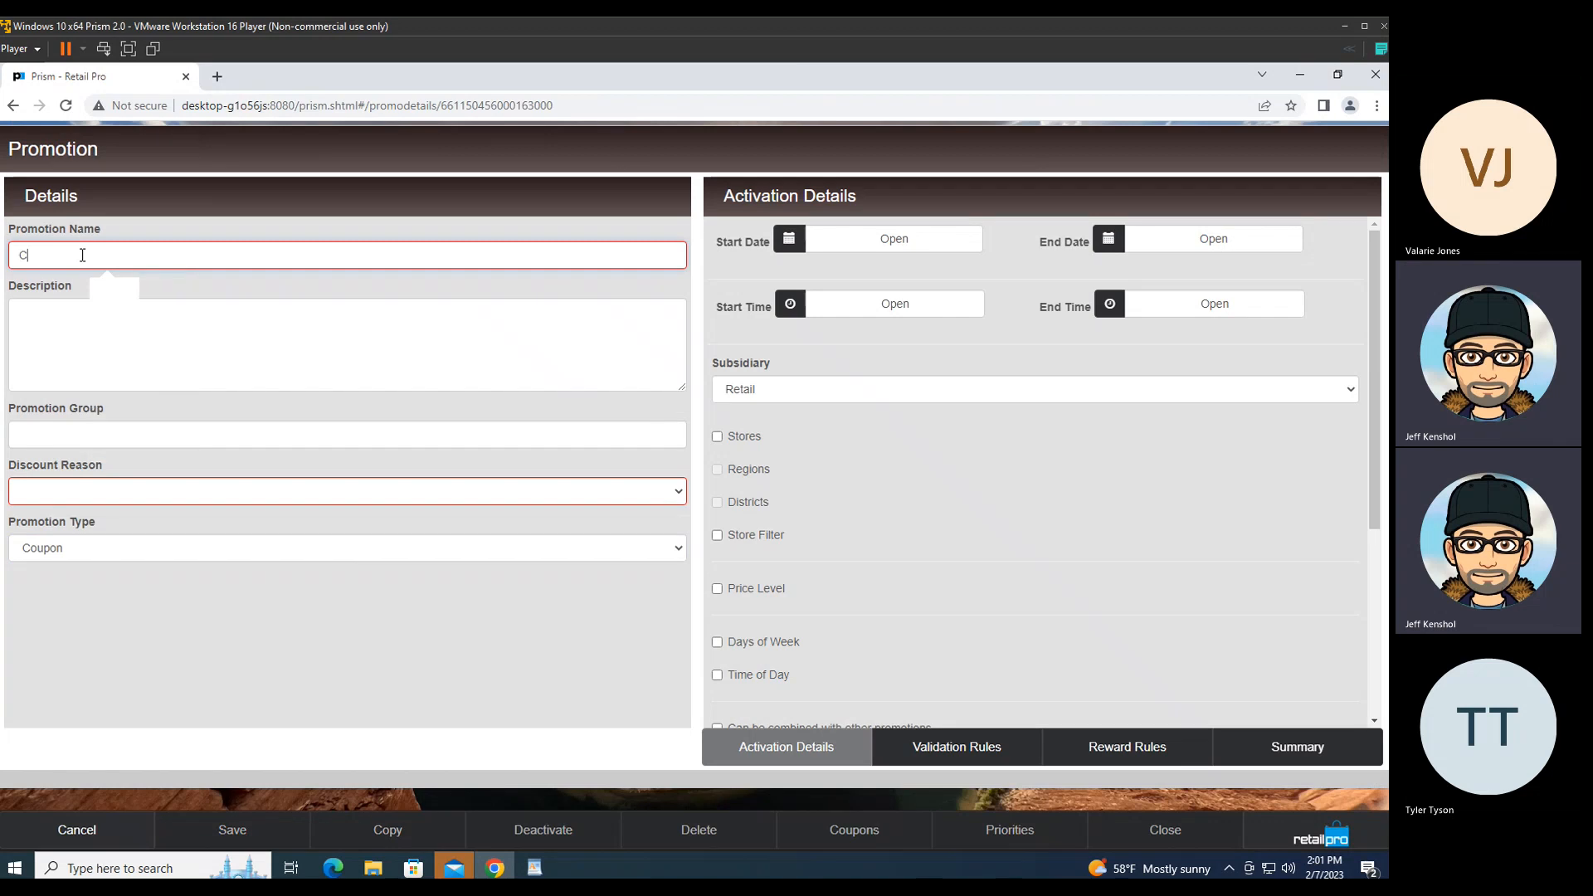
left_click(104, 500)
left_click(93, 522)
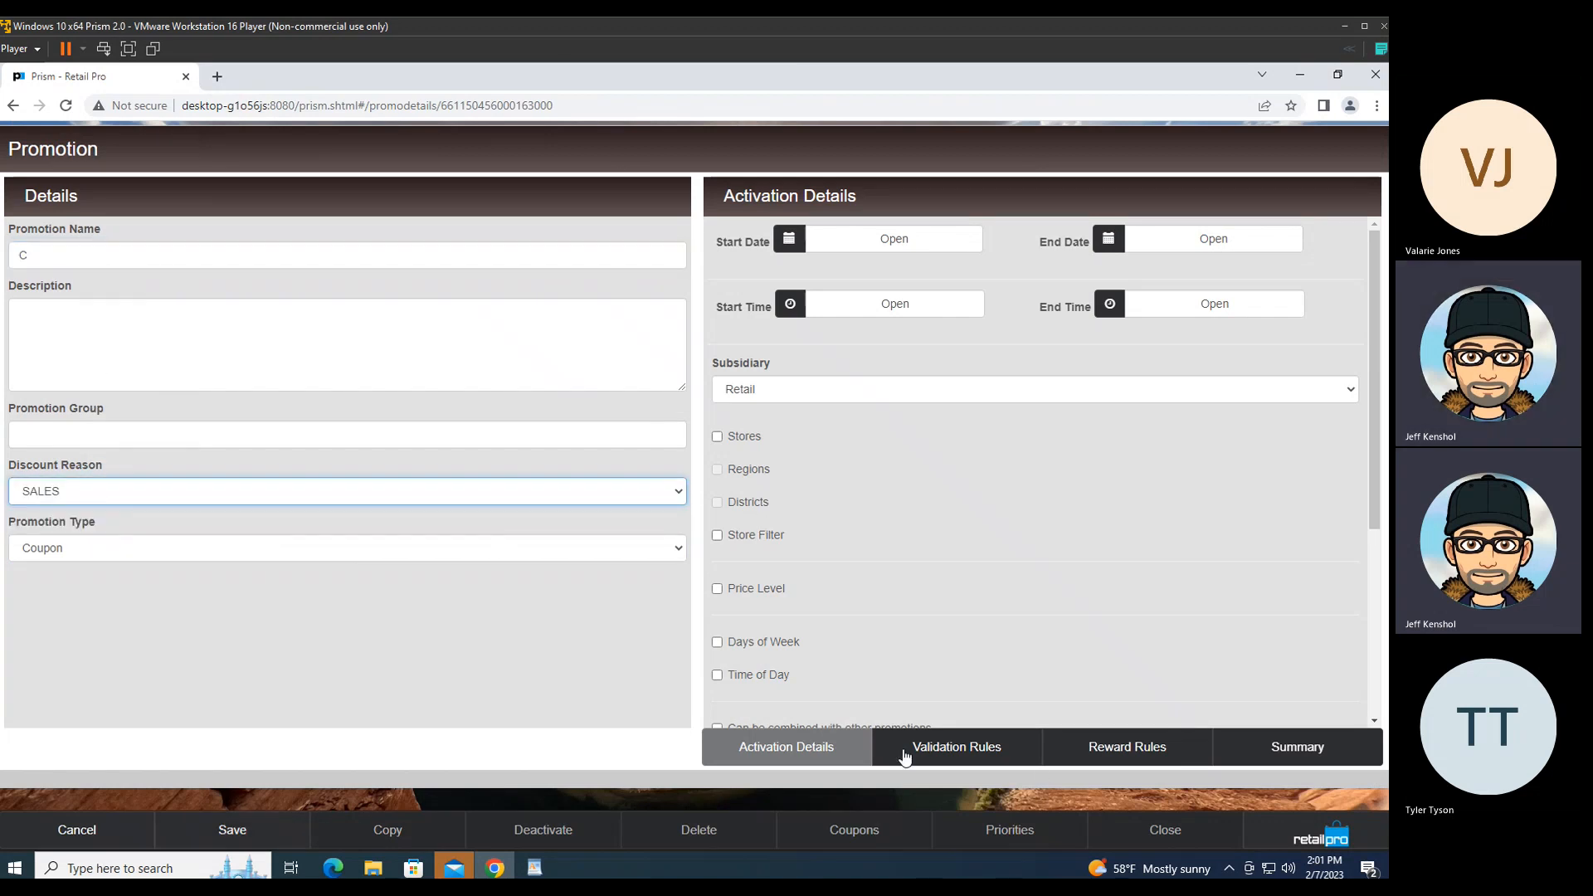
Step: Examine the Sale Subtotal and Sale Items validation options of the coupon promotion, leaving both disabled
left_click(990, 746)
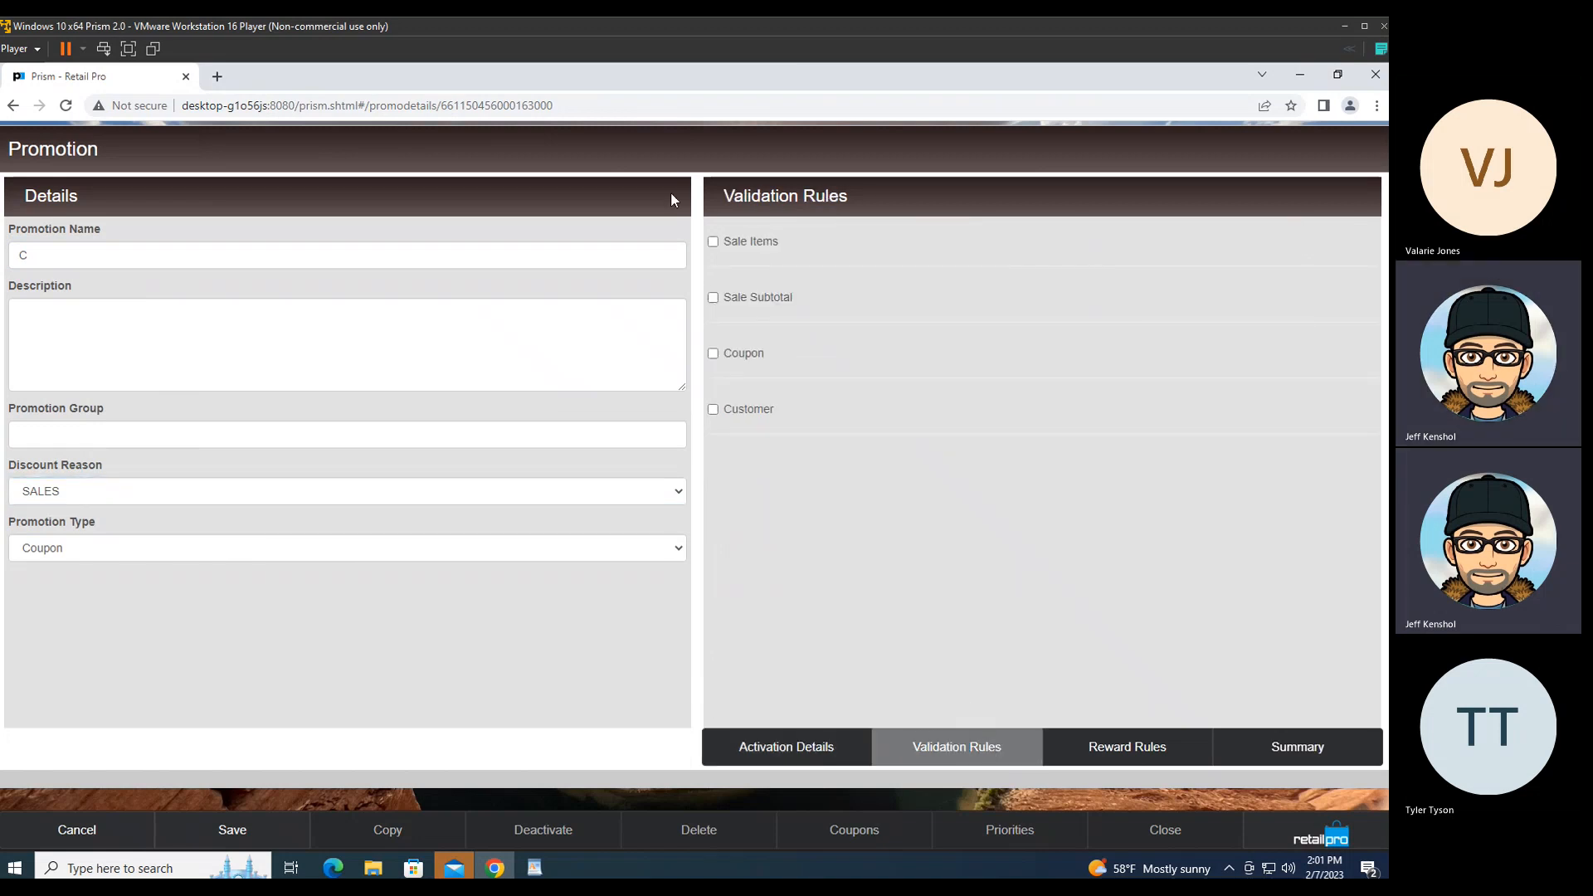
left_click(727, 304)
left_click(727, 304)
left_click(730, 249)
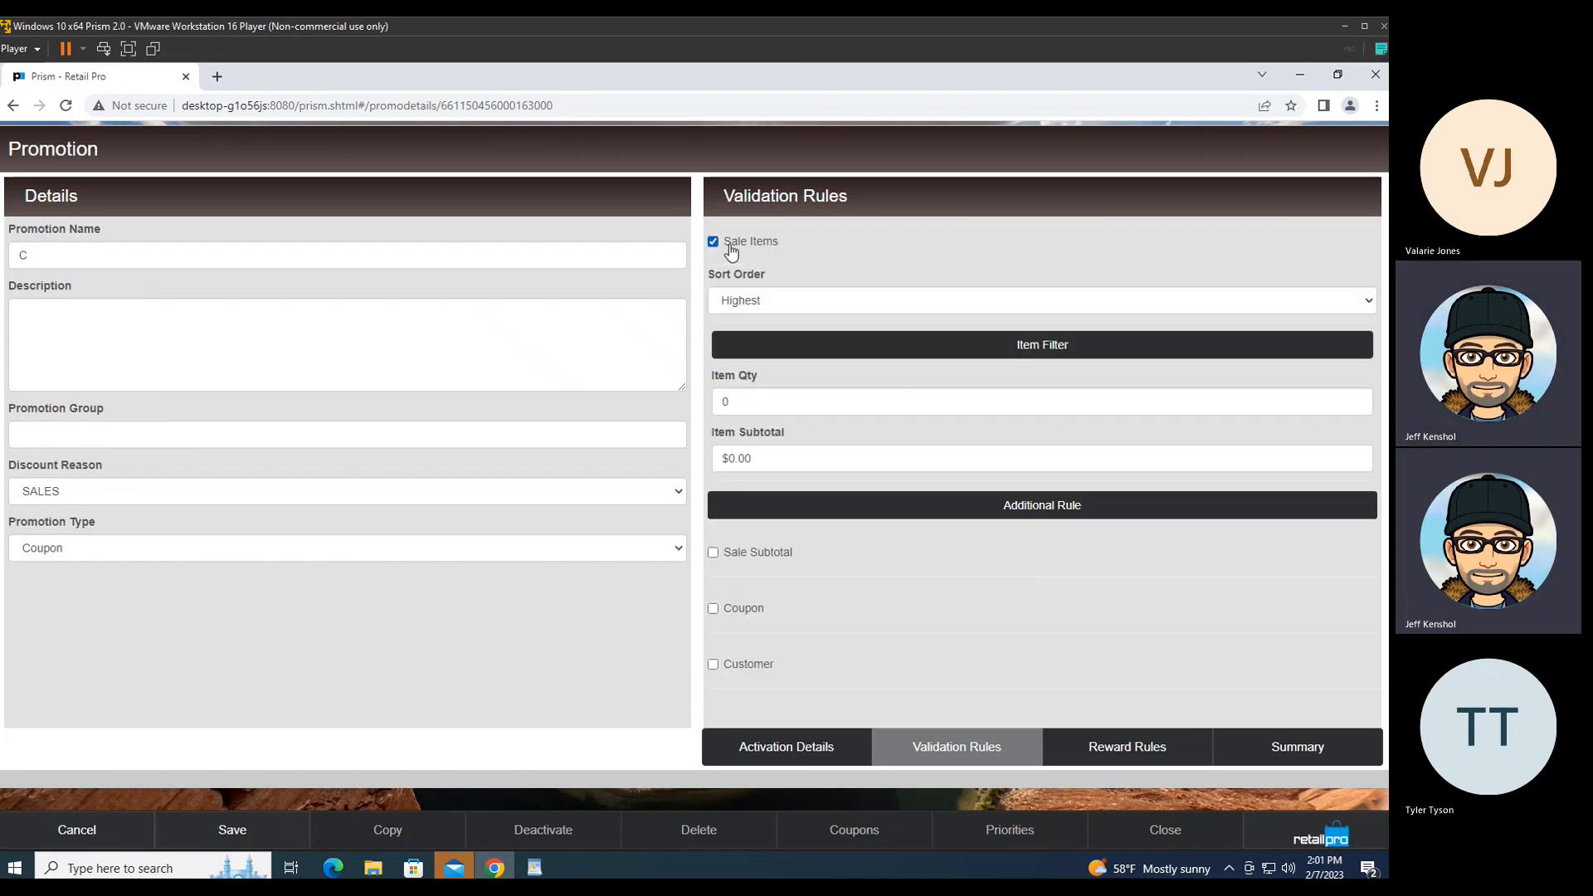
left_click(730, 249)
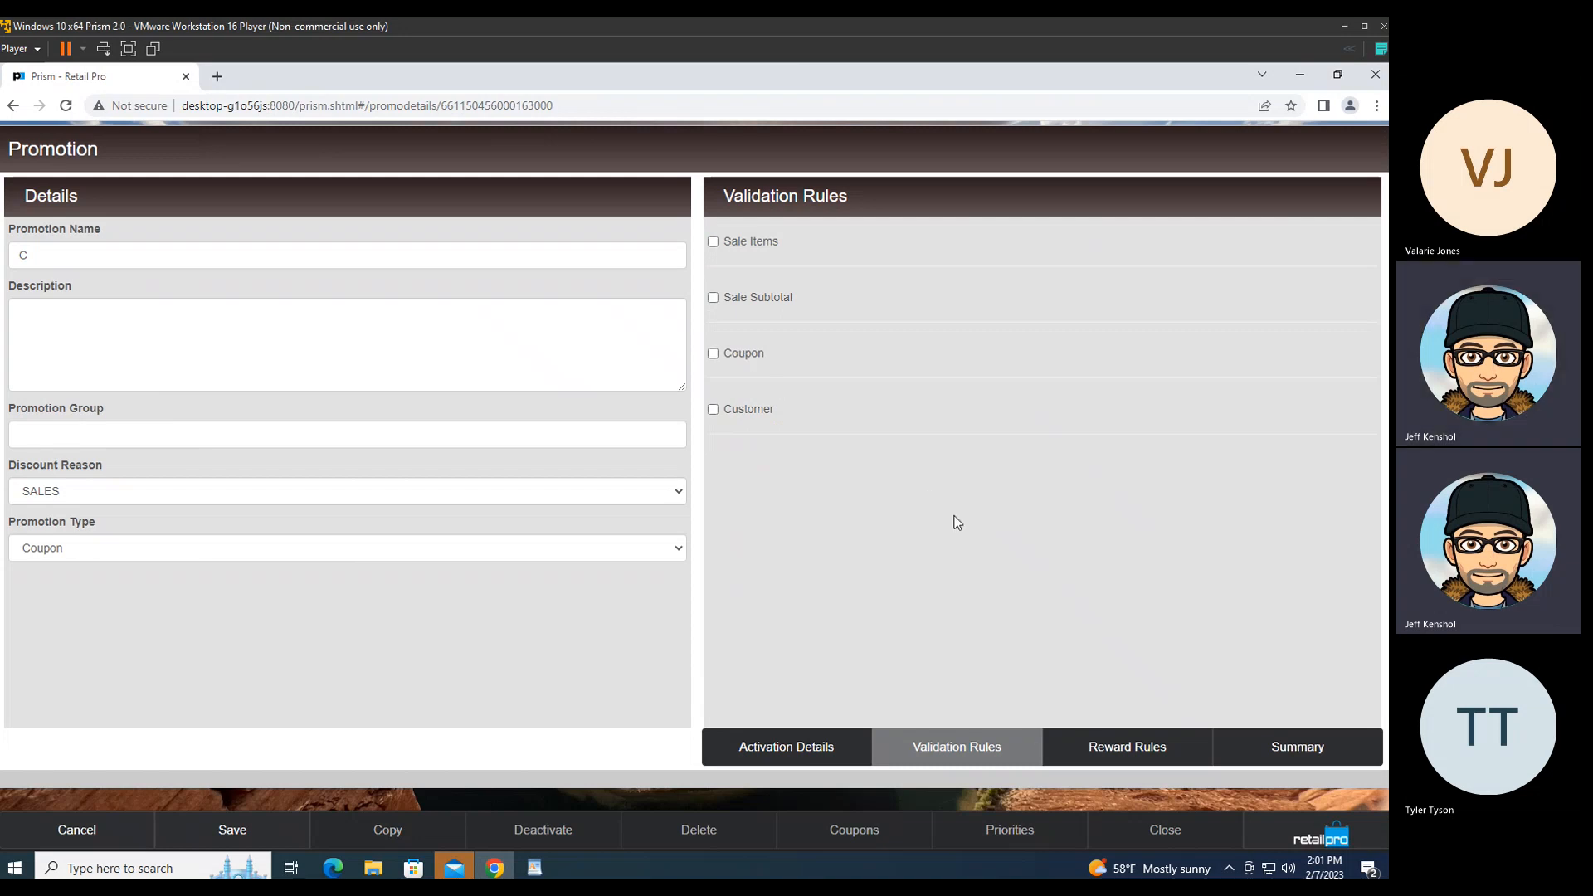
Step: Set the coupon code to 123456 in the coupon promotion's reward rules
left_click(1096, 742)
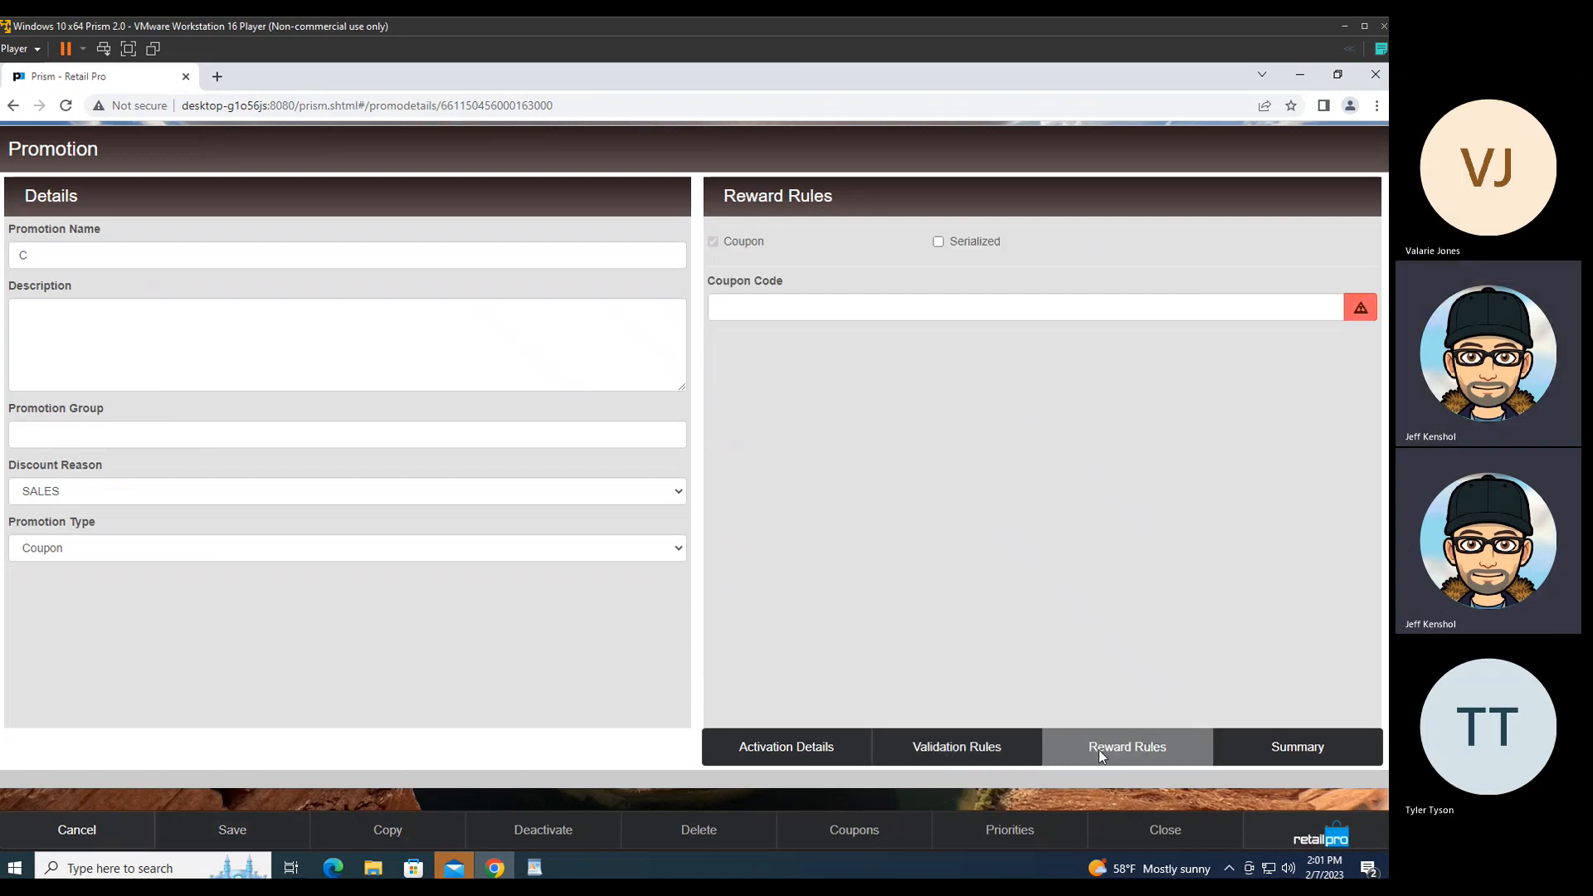
left_click(776, 315)
type("1")
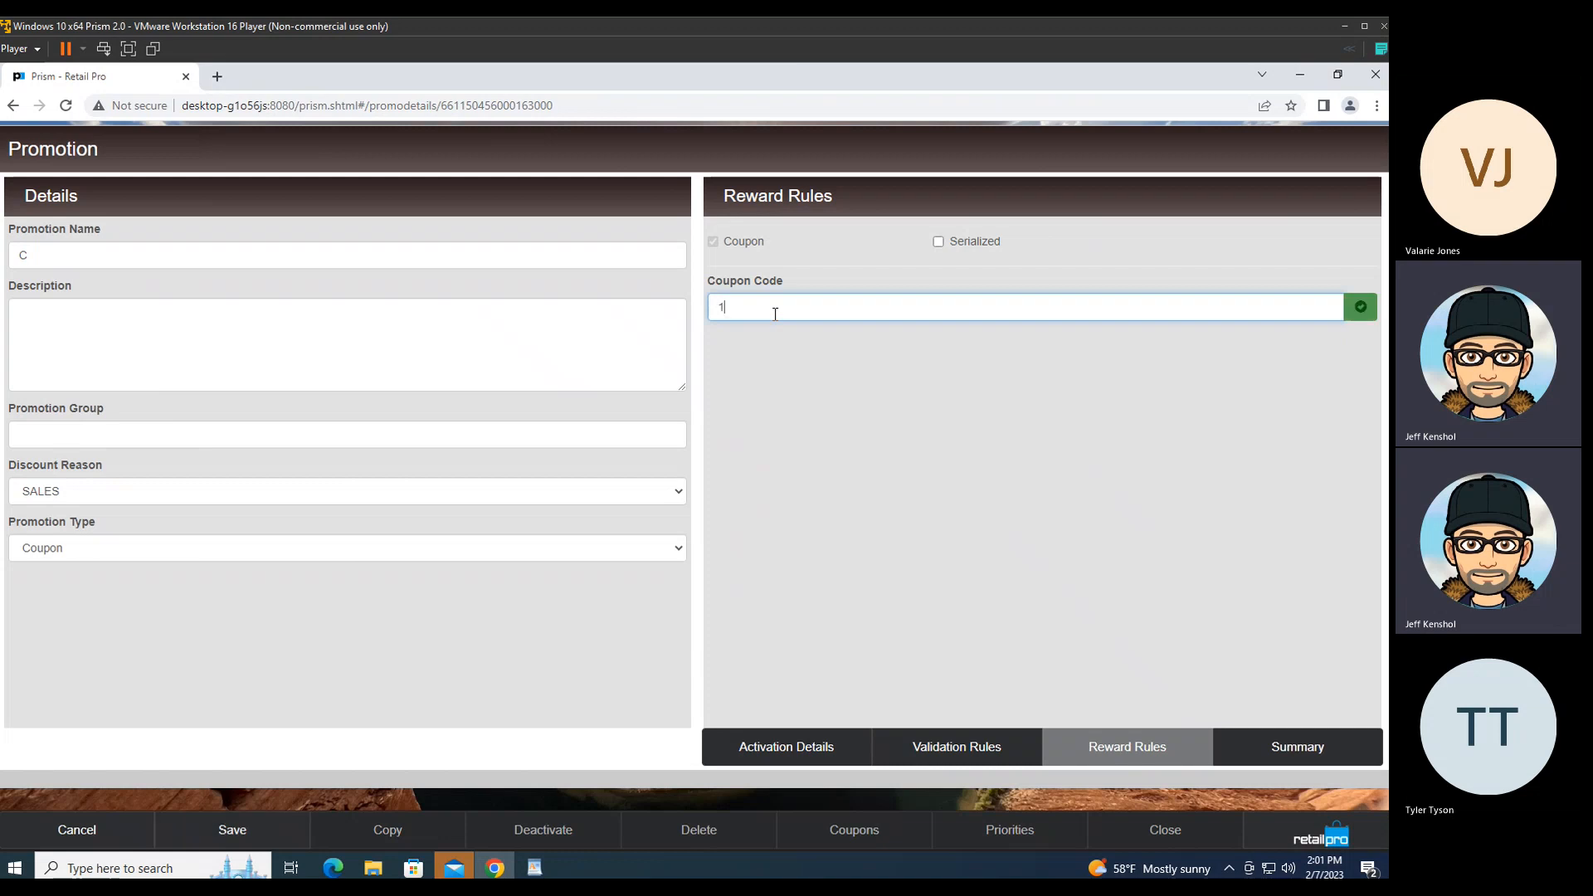
type("23456")
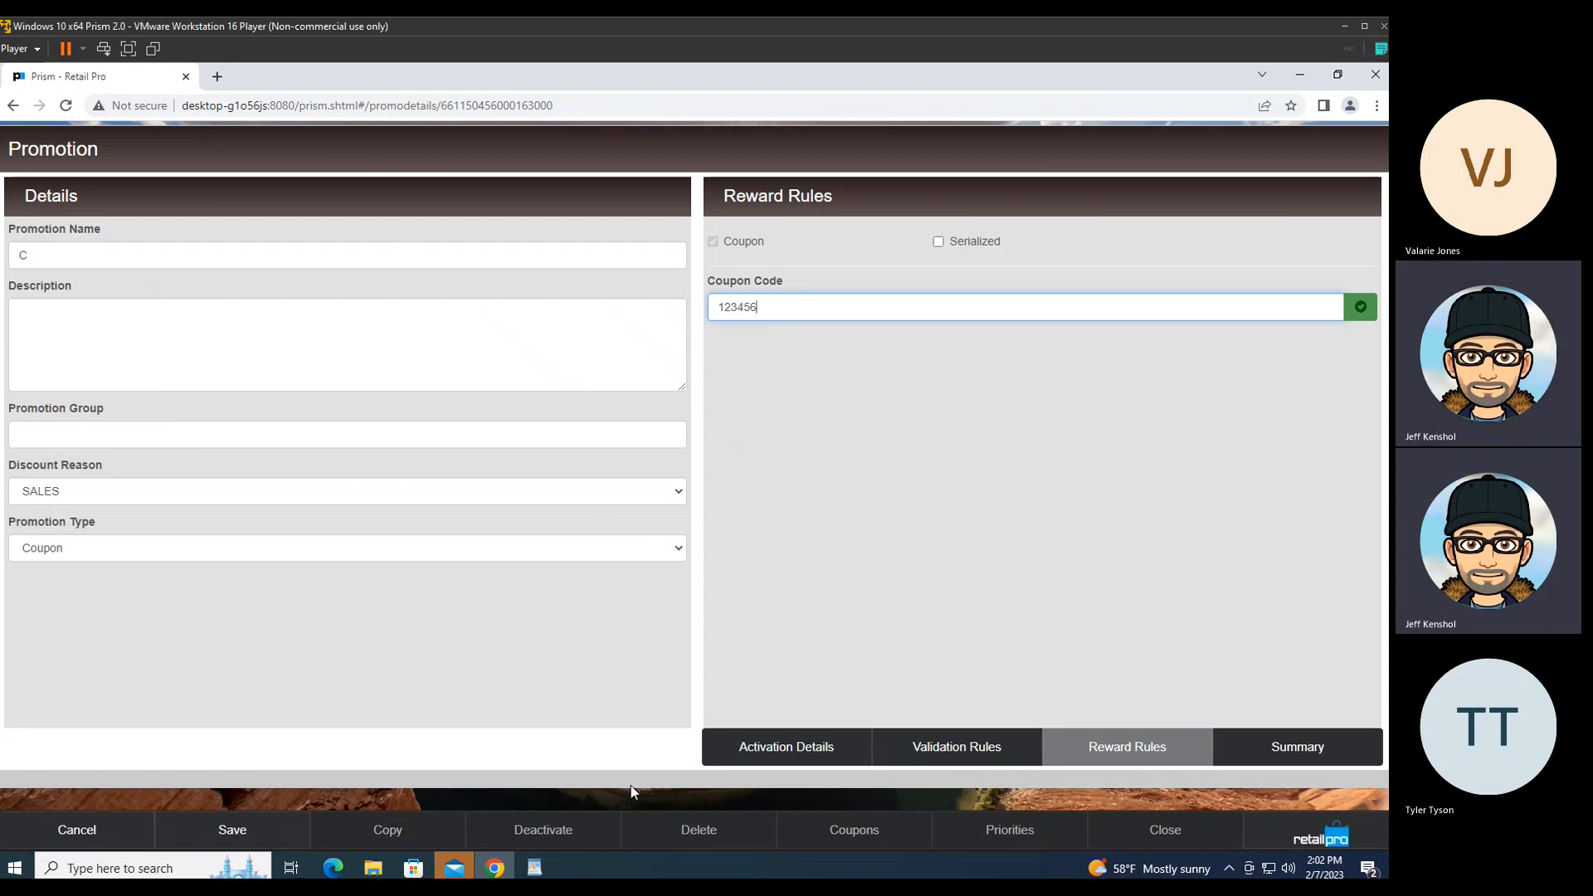
Step: Discard the new coupon promotion and list all promotions again
left_click(77, 827)
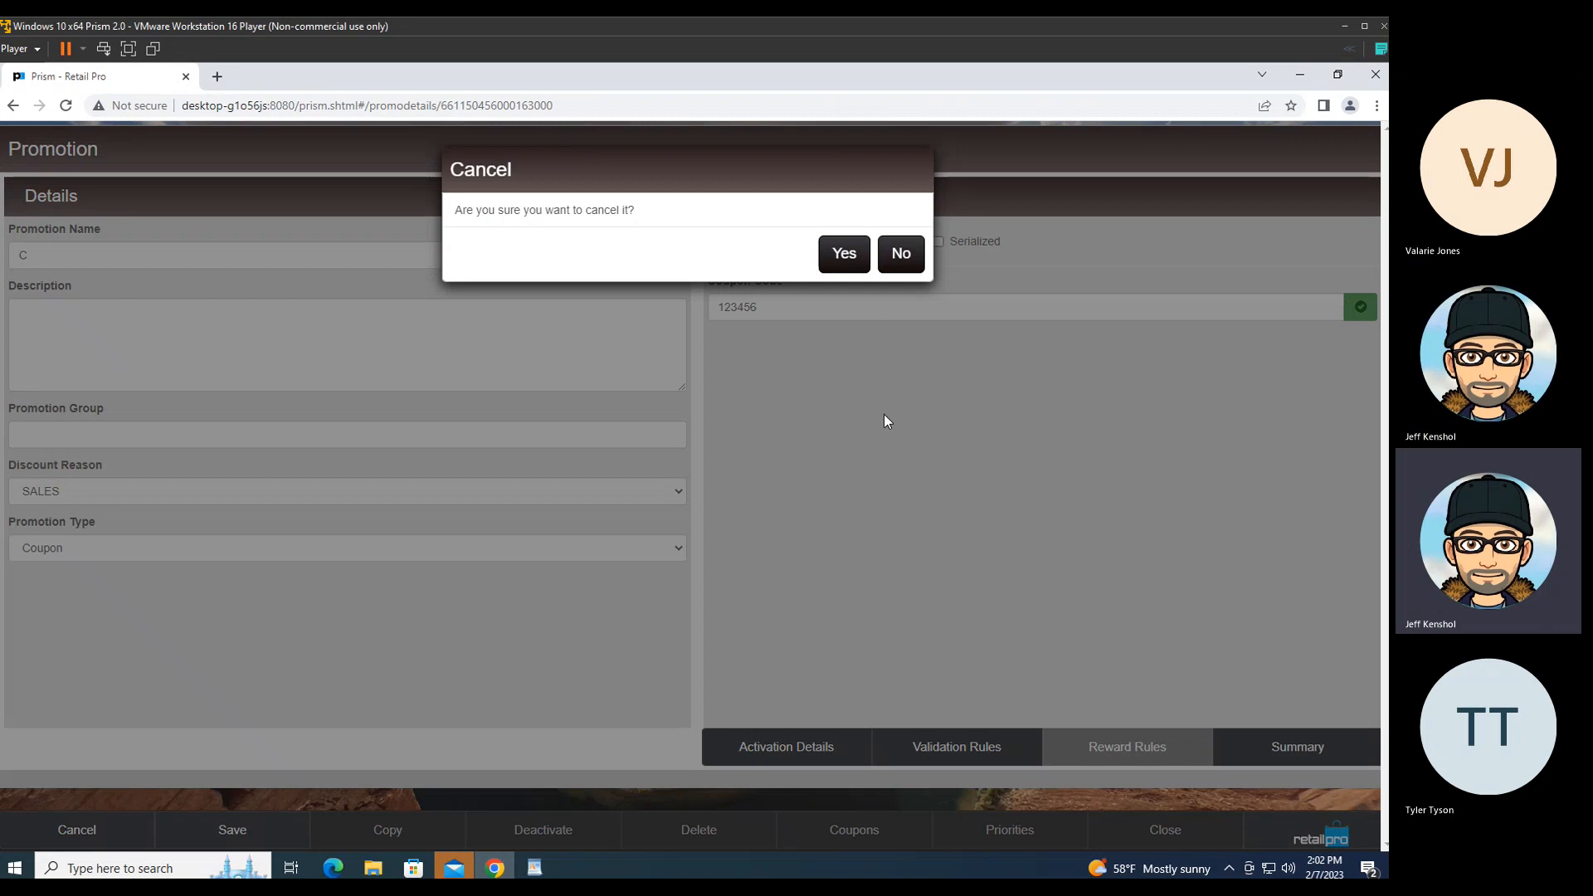
left_click(841, 254)
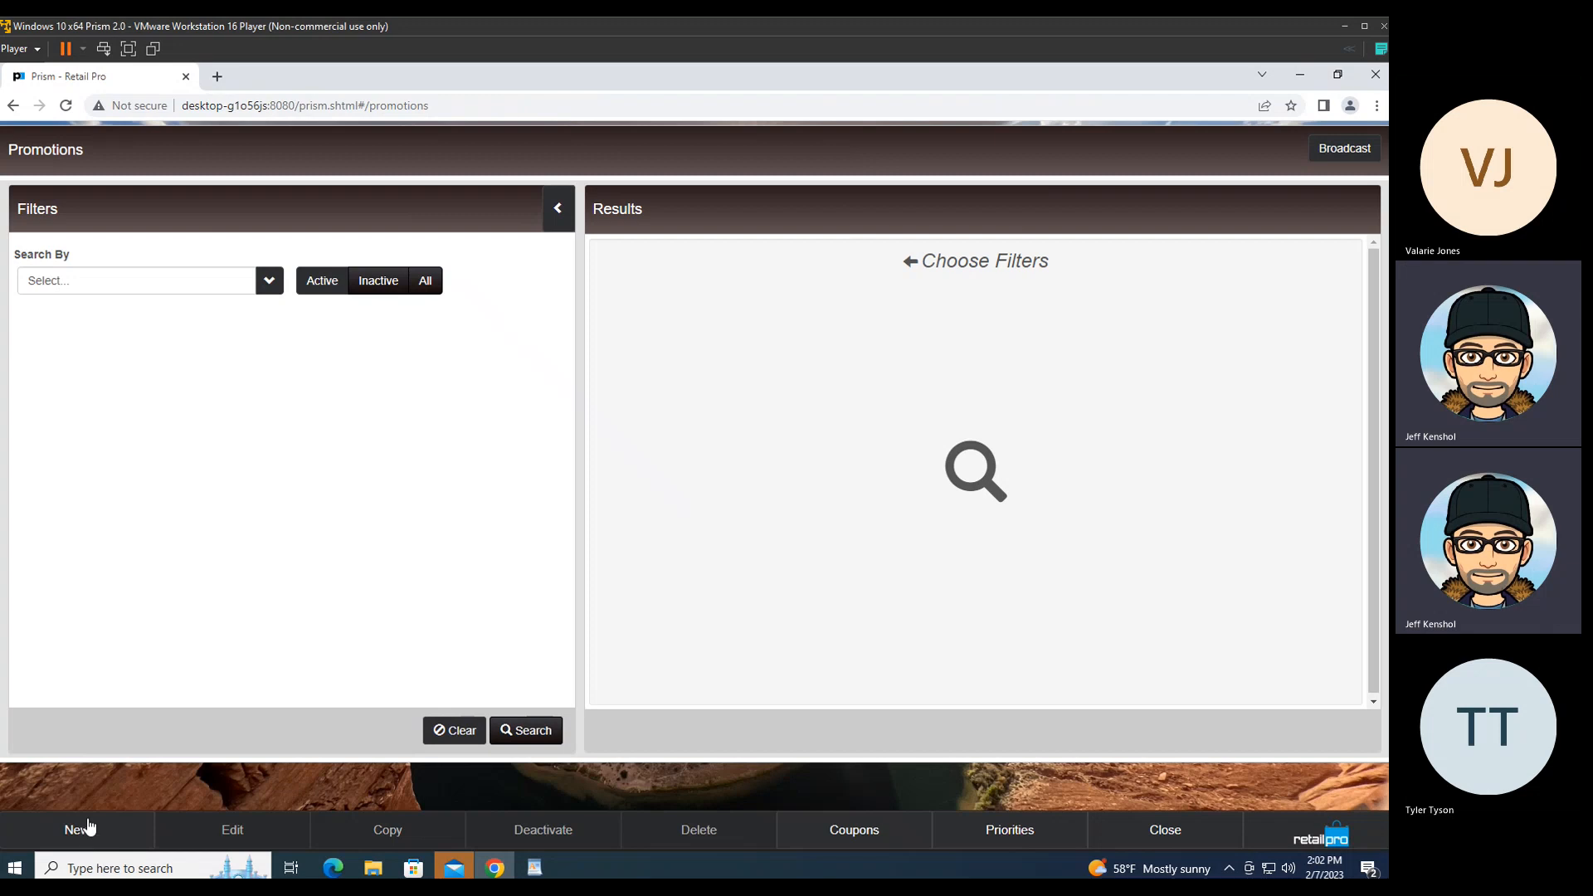
left_click(524, 729)
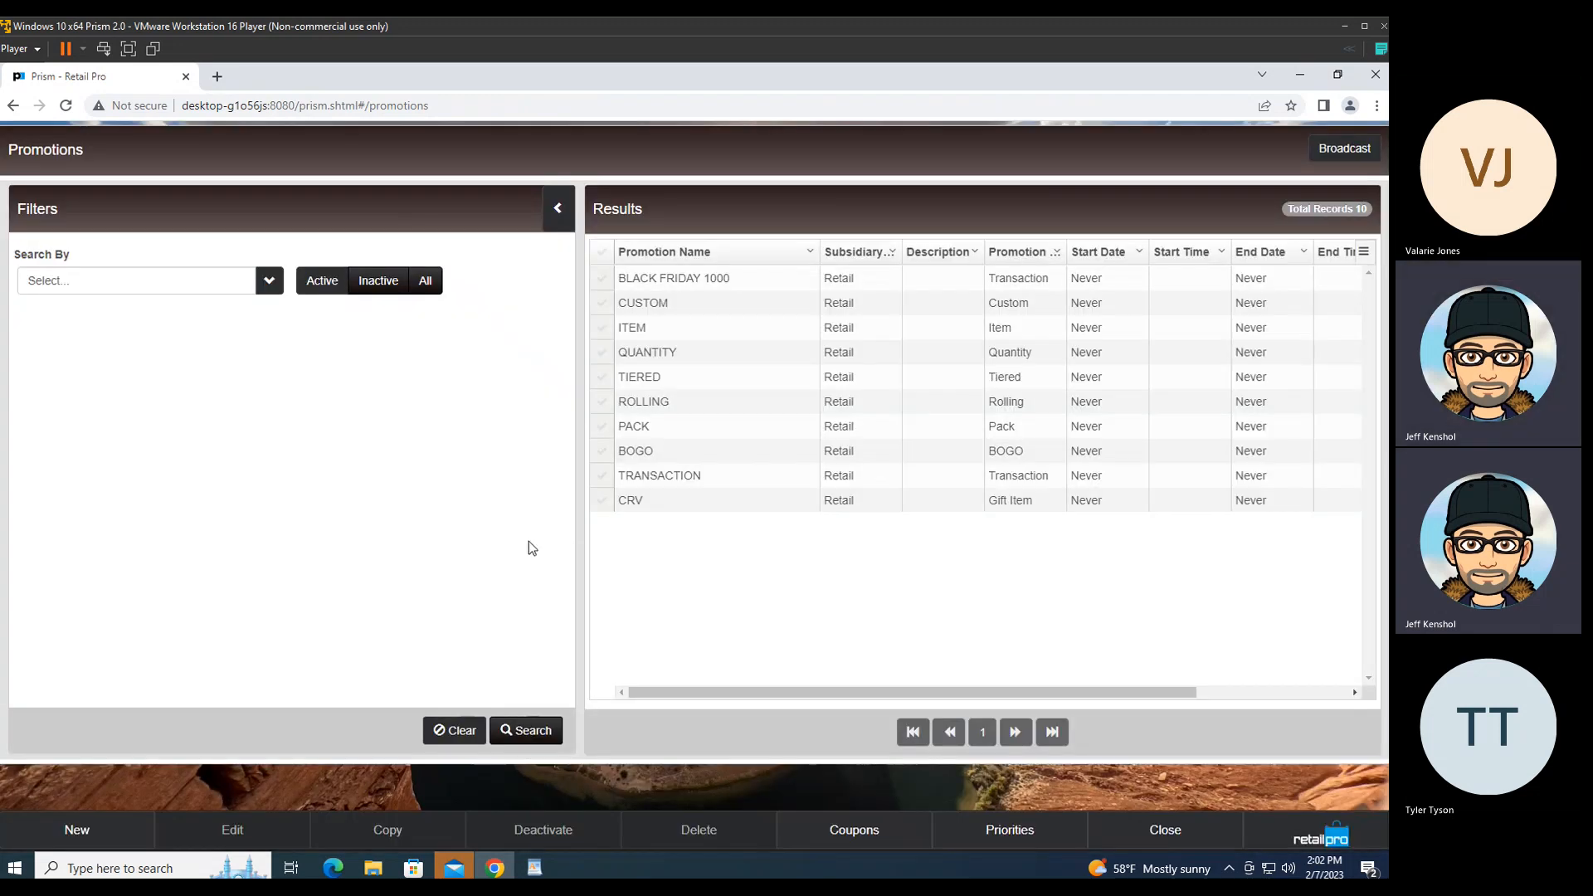
Step: Start a new promotion of type Gift Item and enable its Sale Subtotal validation rule
left_click(90, 844)
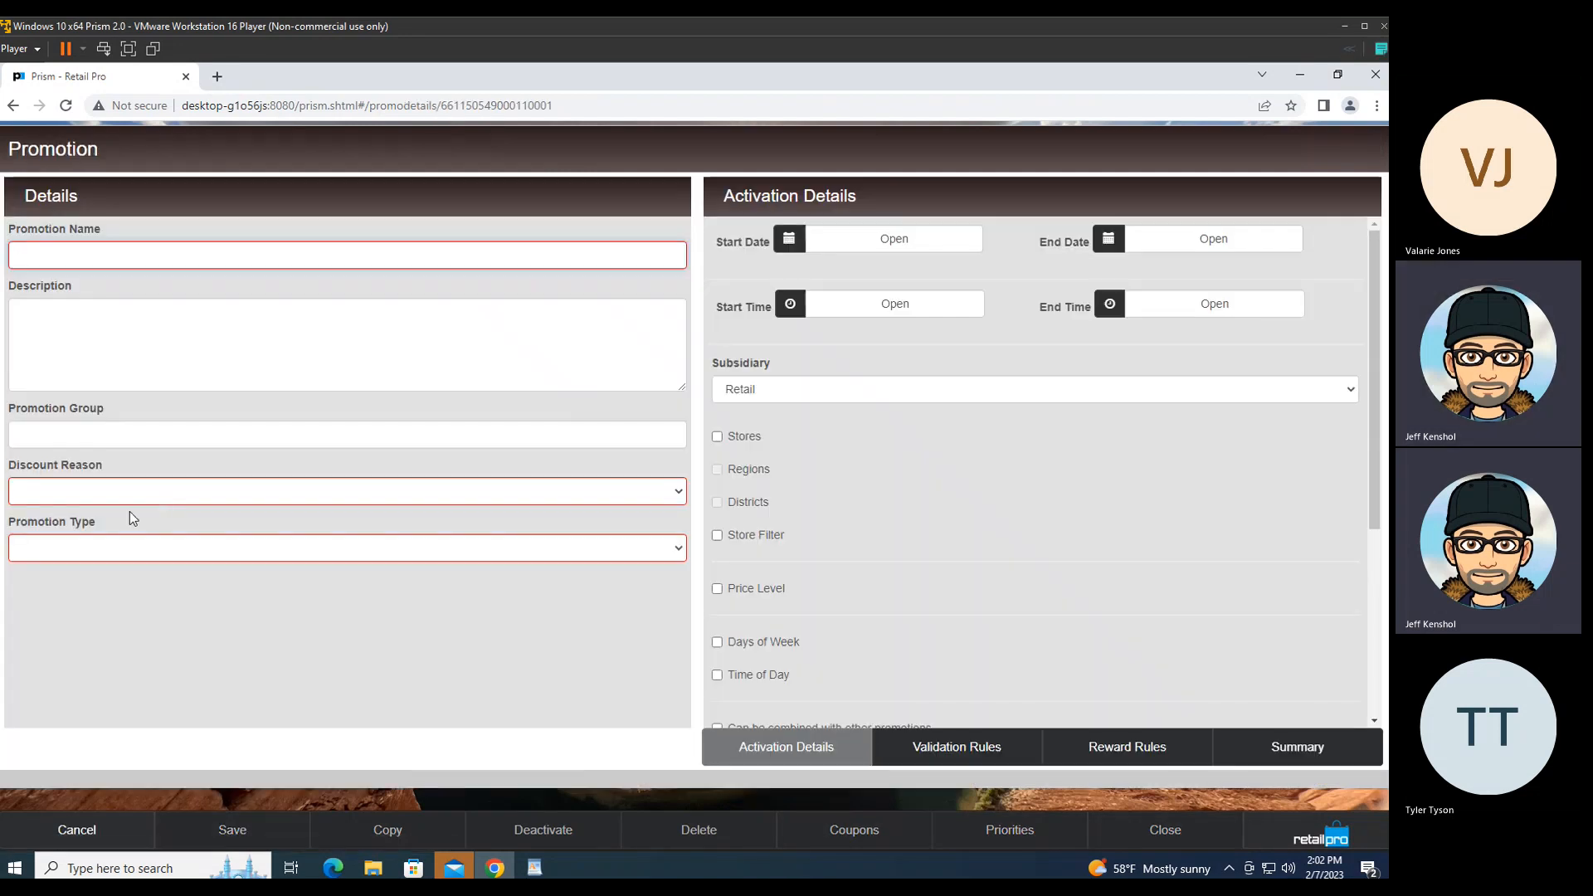
left_click(111, 549)
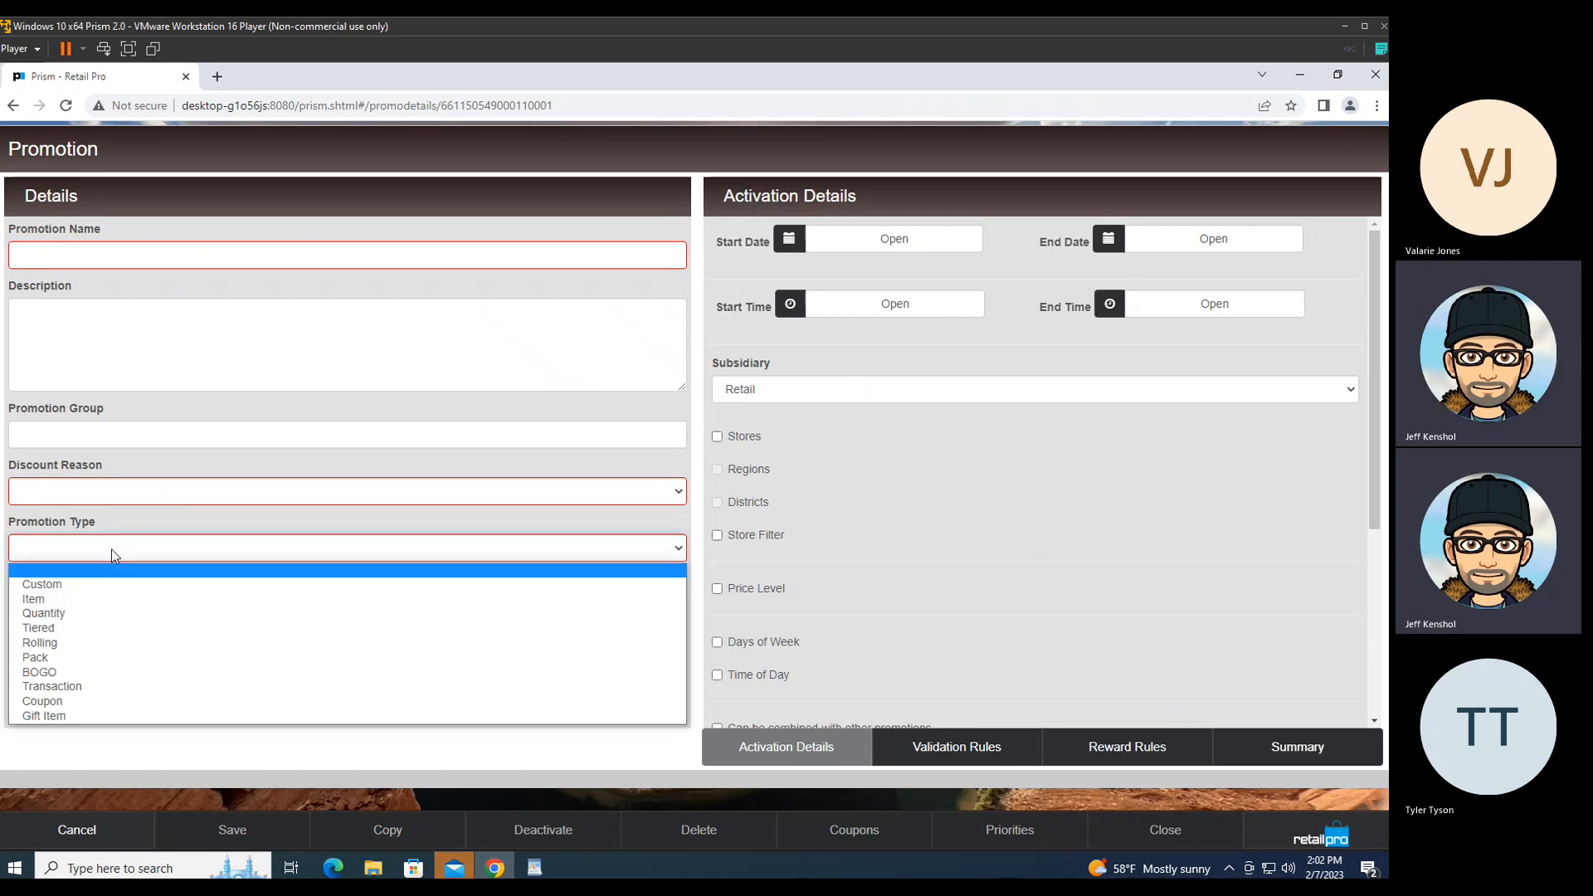
left_click(45, 716)
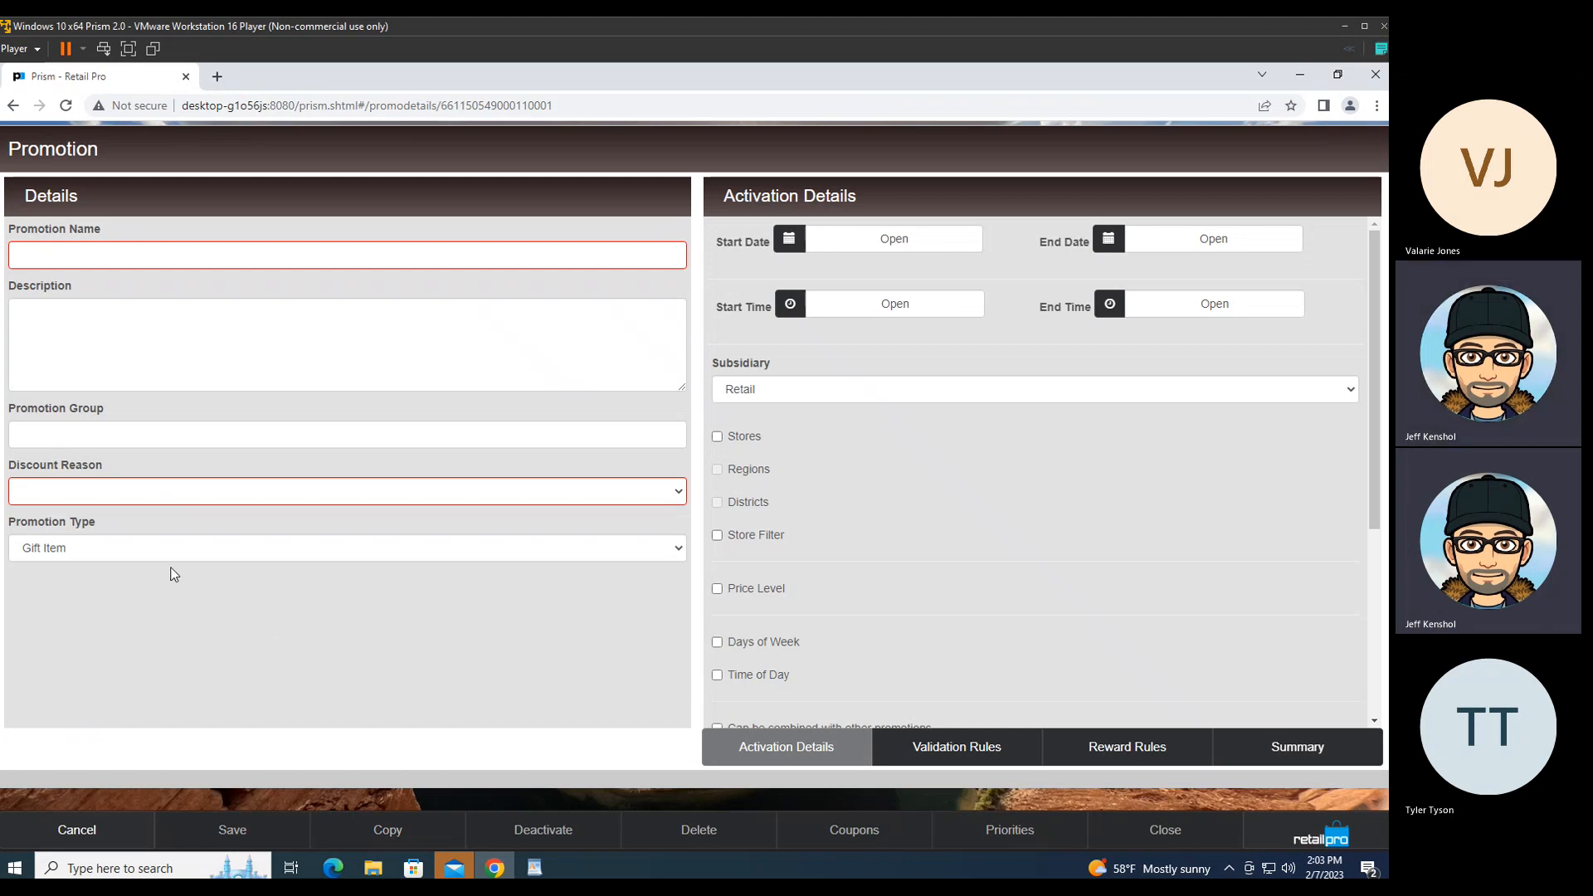
left_click(972, 751)
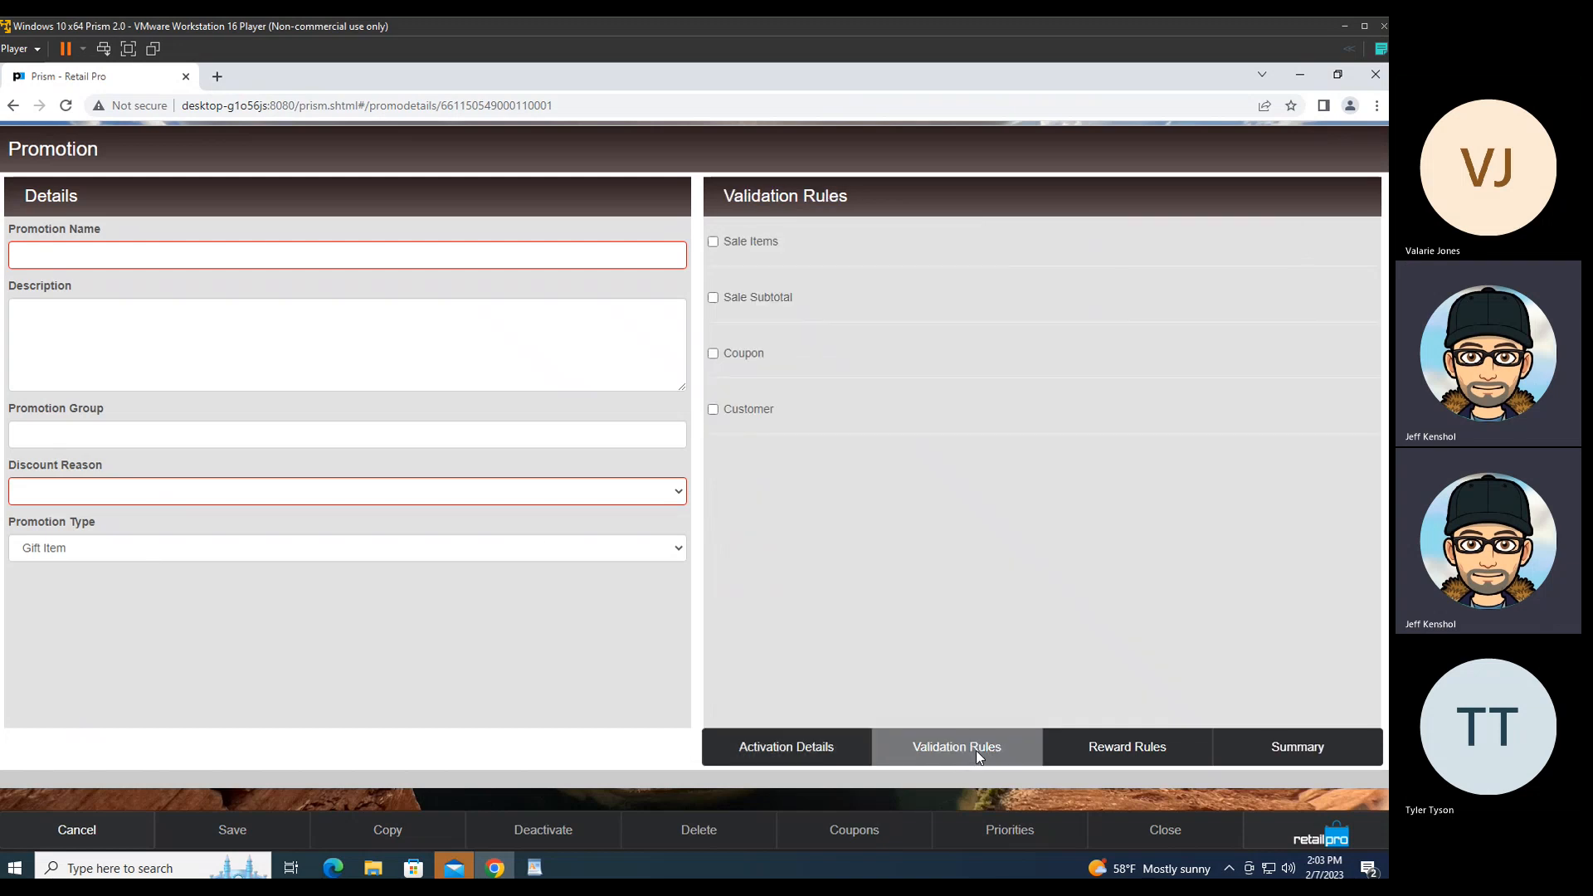
left_click(712, 297)
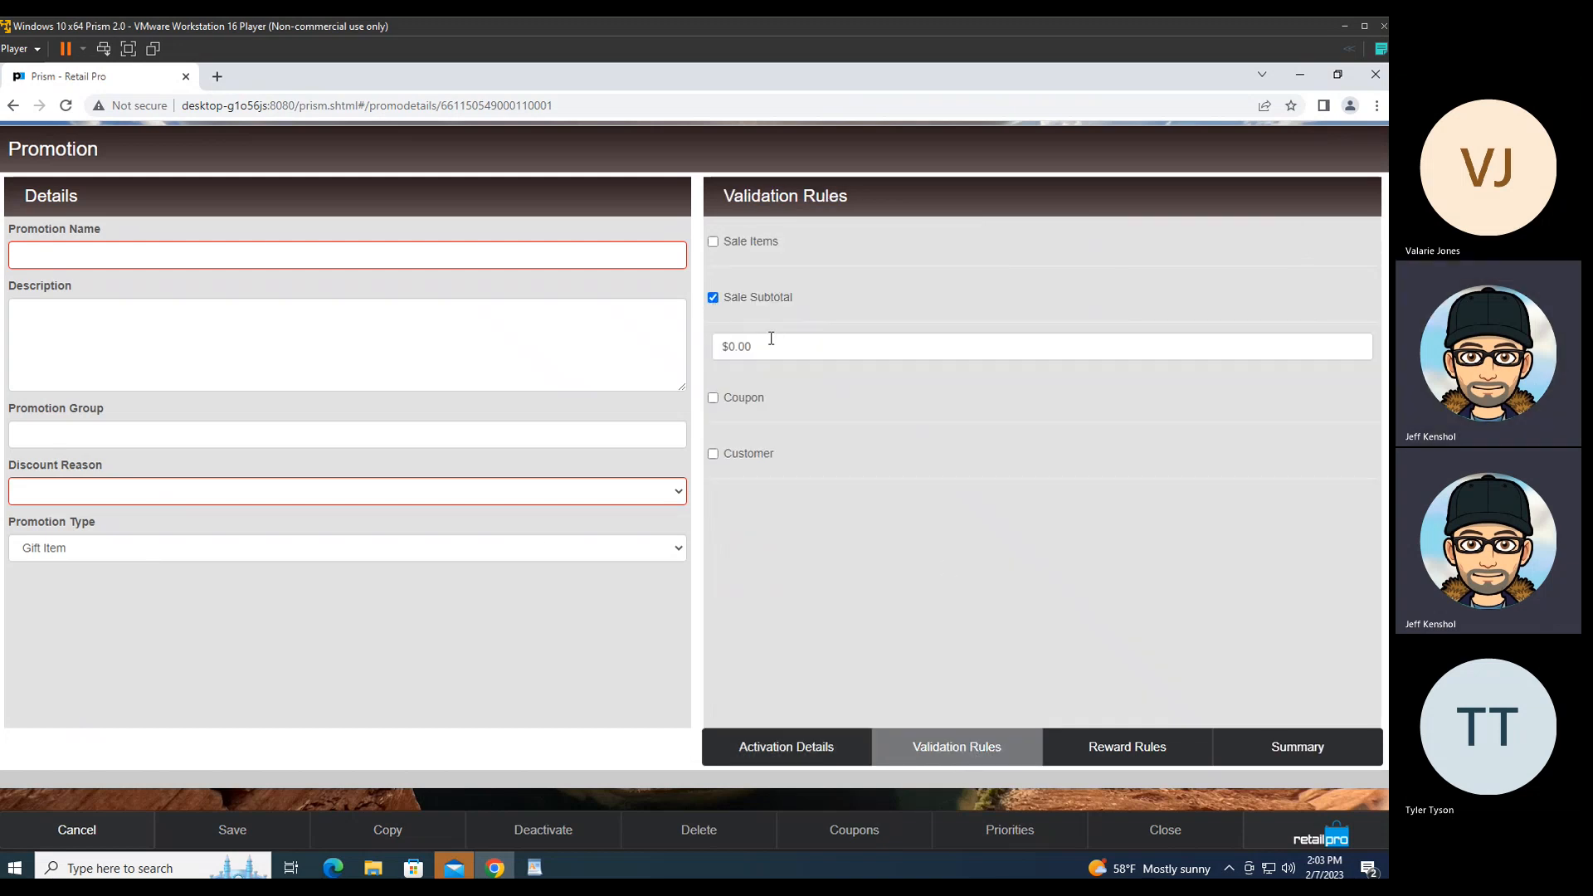
Step: Switch the gift item lookup type in the reward rules to ALU and discard the new promotion
left_click(1128, 750)
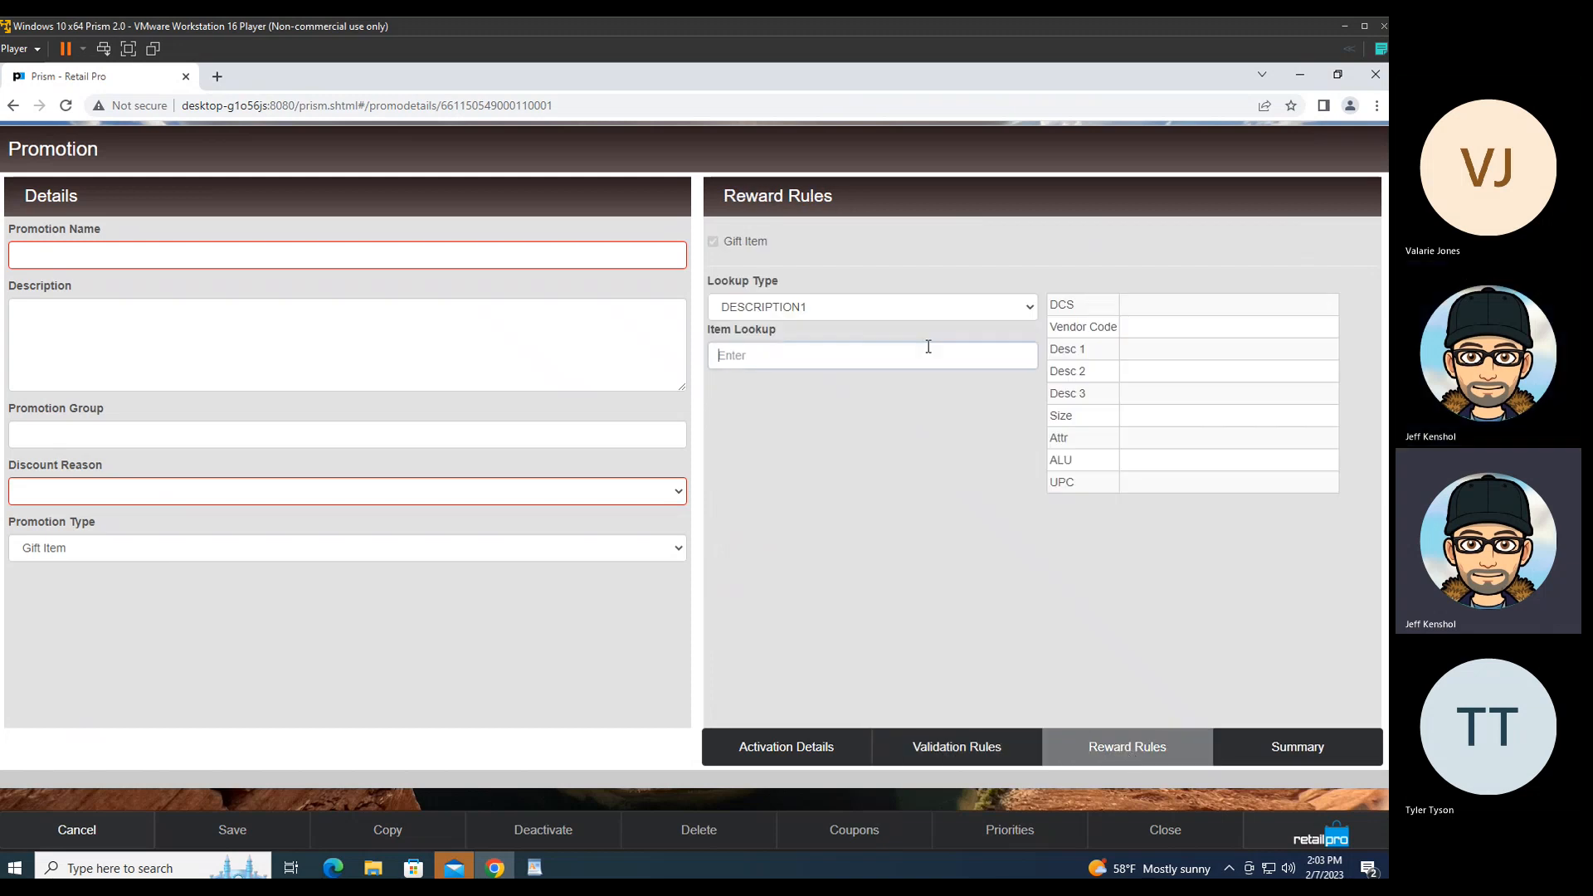
left_click(836, 310)
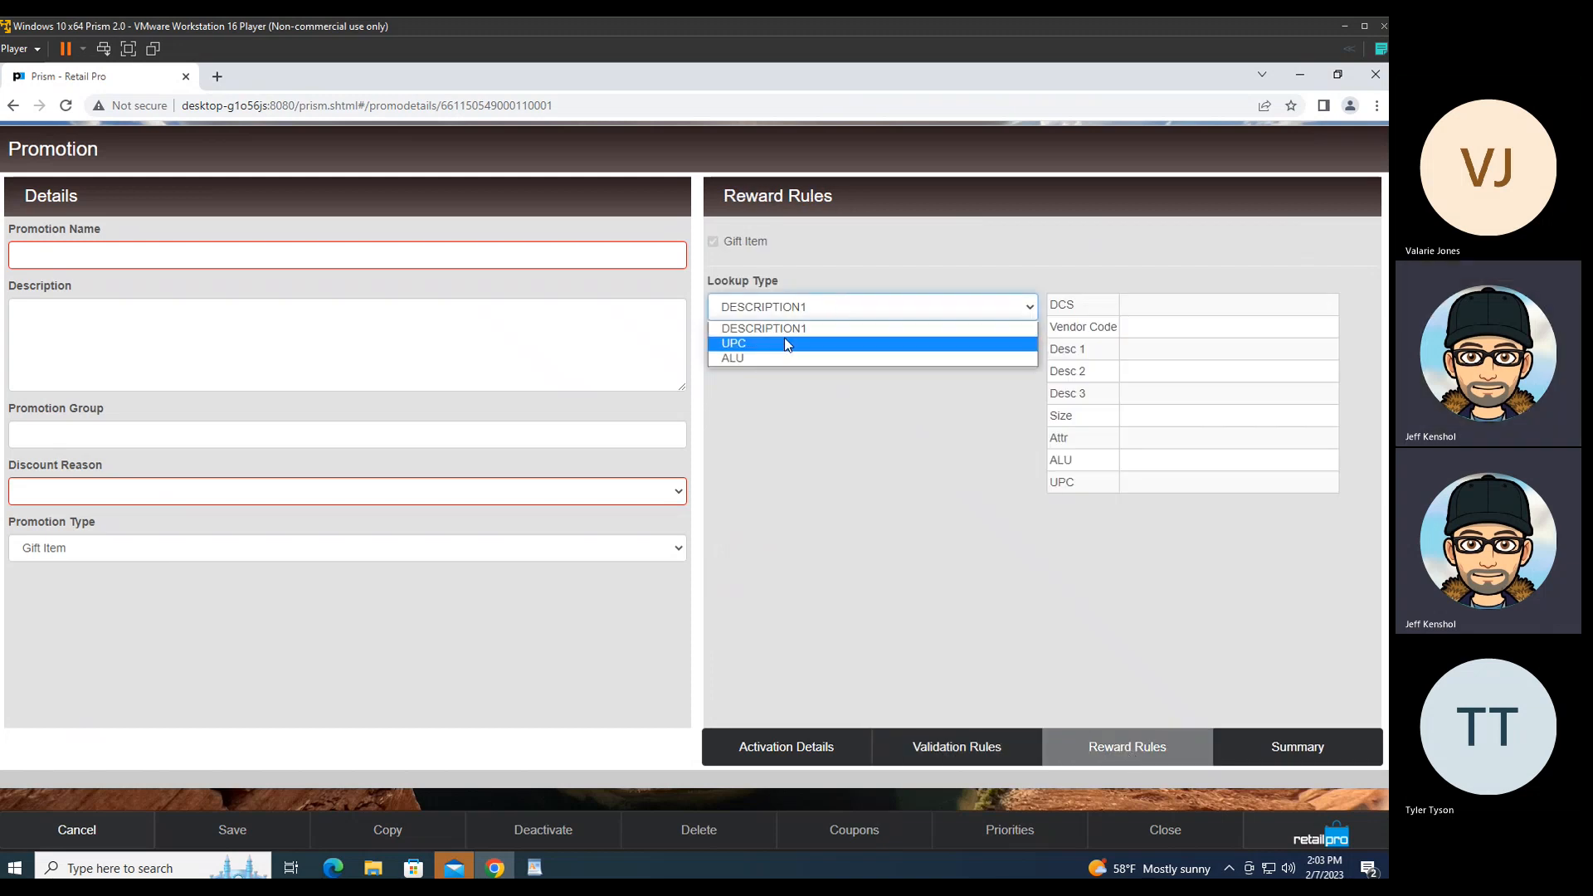
left_click(774, 352)
left_click(775, 354)
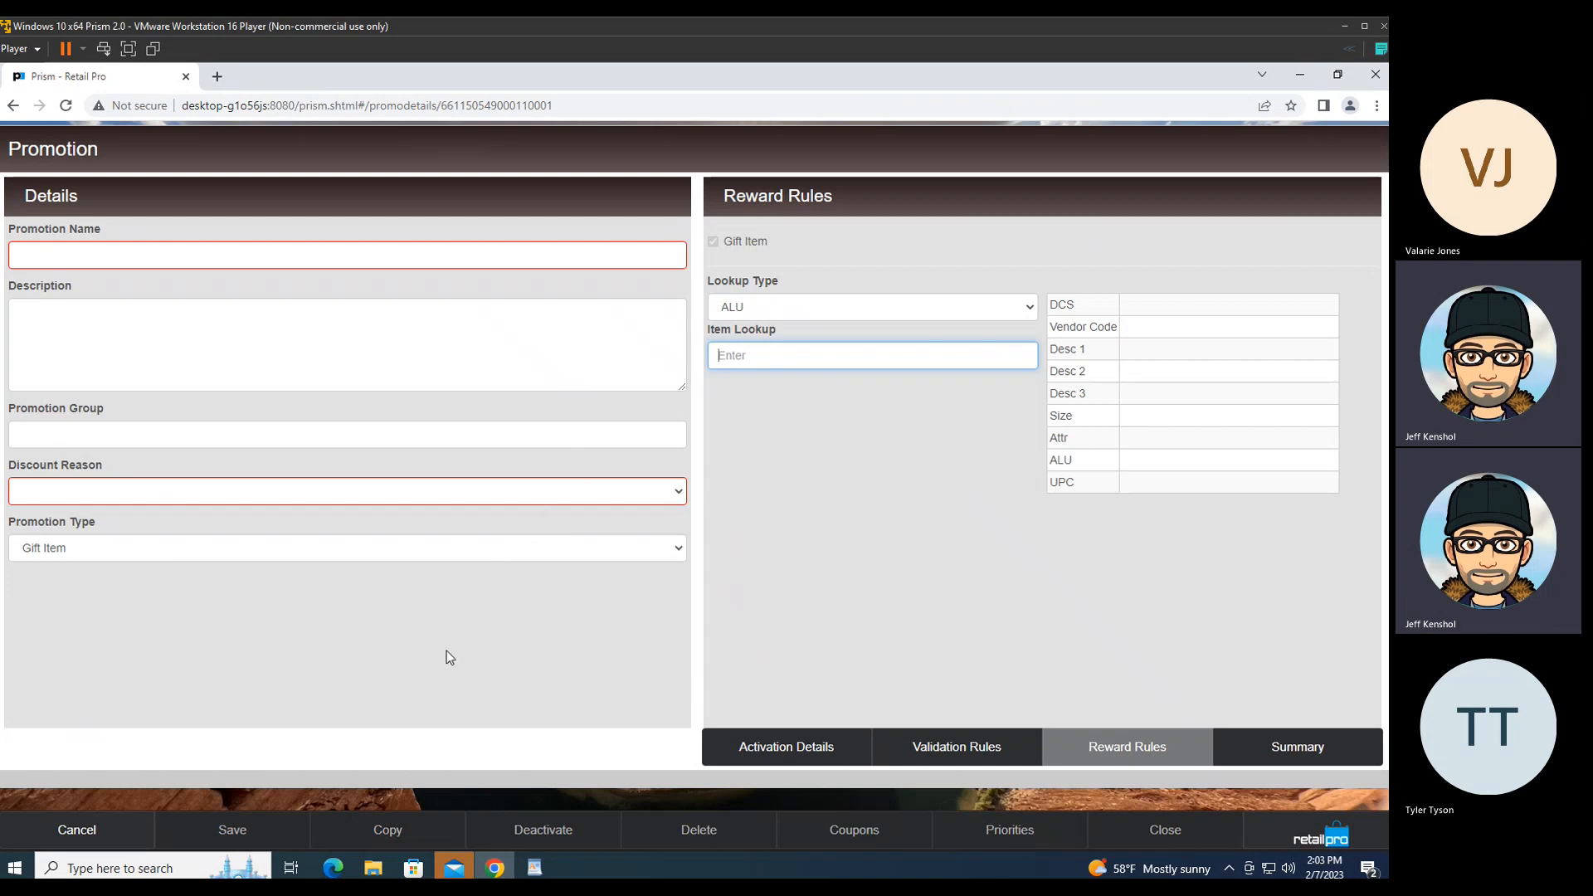
left_click(63, 830)
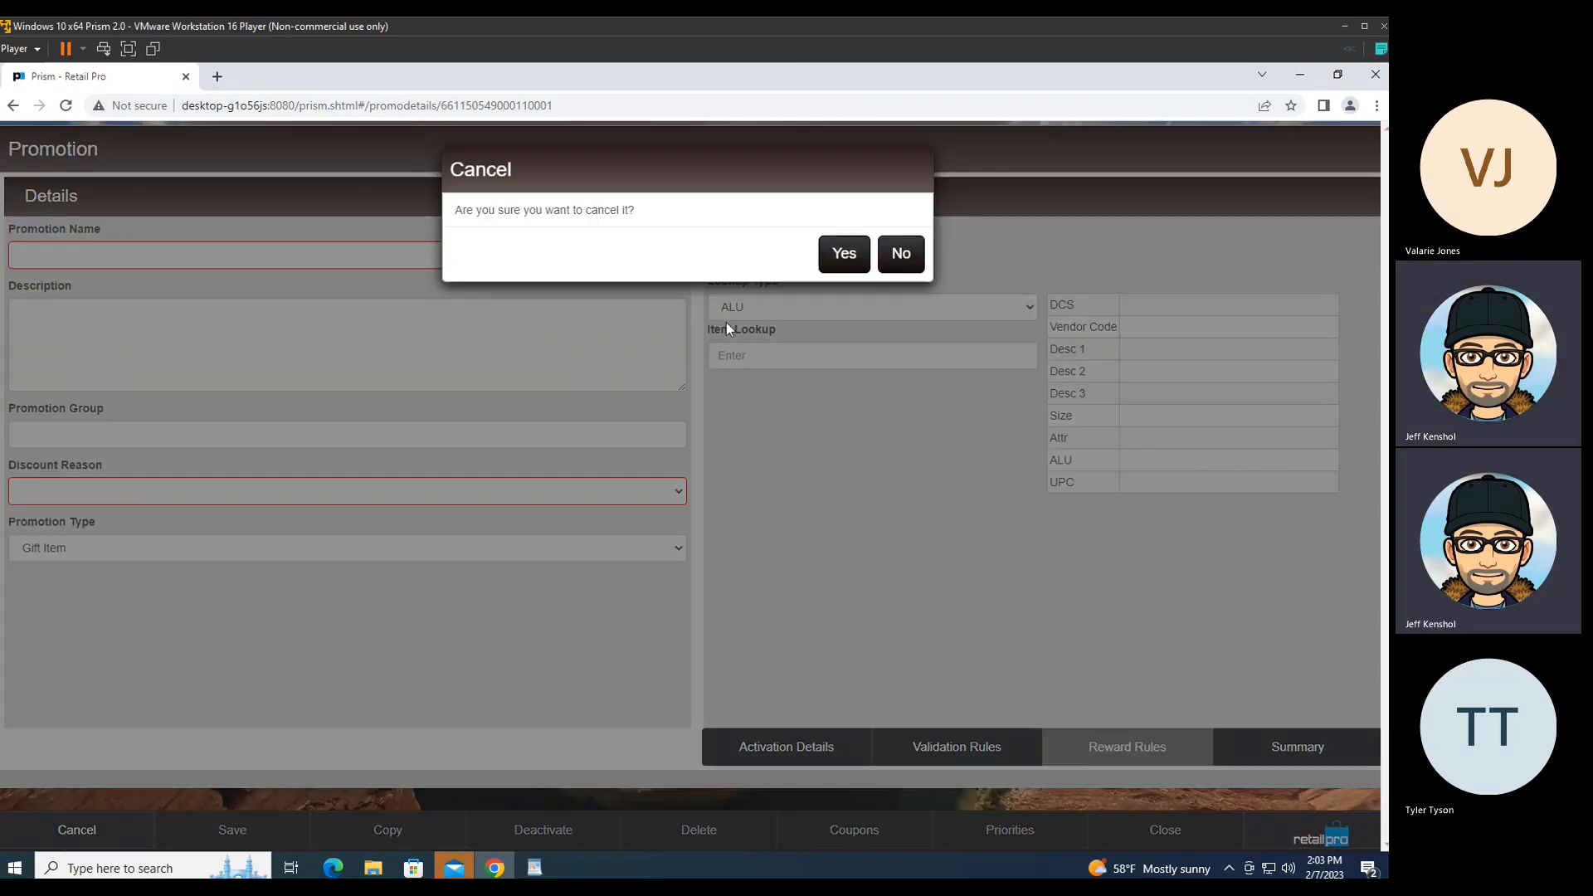
left_click(846, 257)
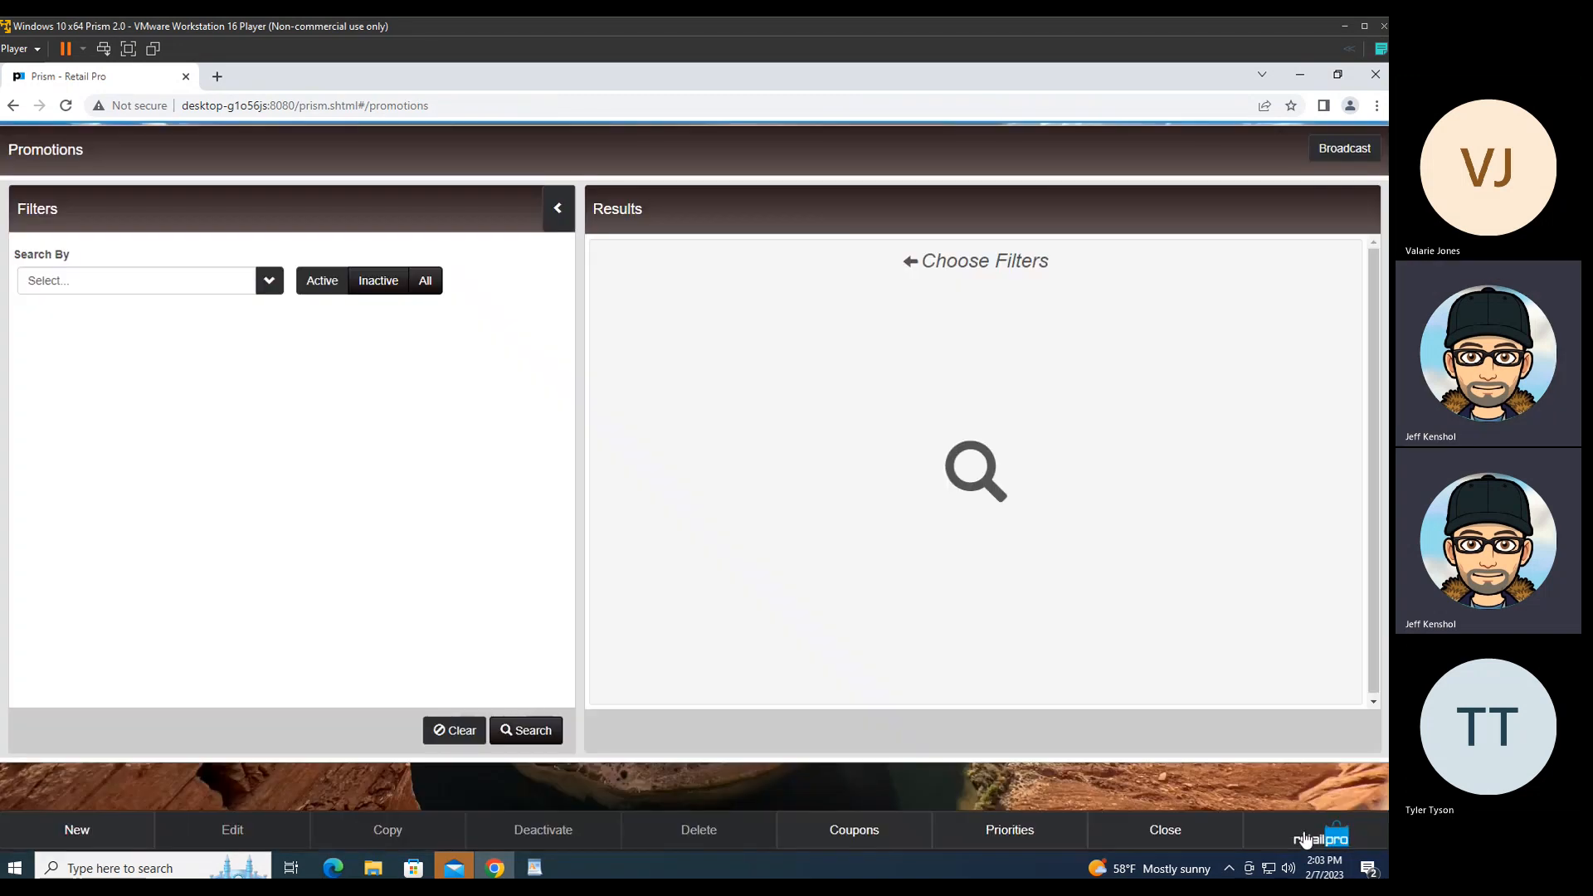
Step: Open the inventory item lookup in the merchandise section of Store Operations
left_click(1306, 832)
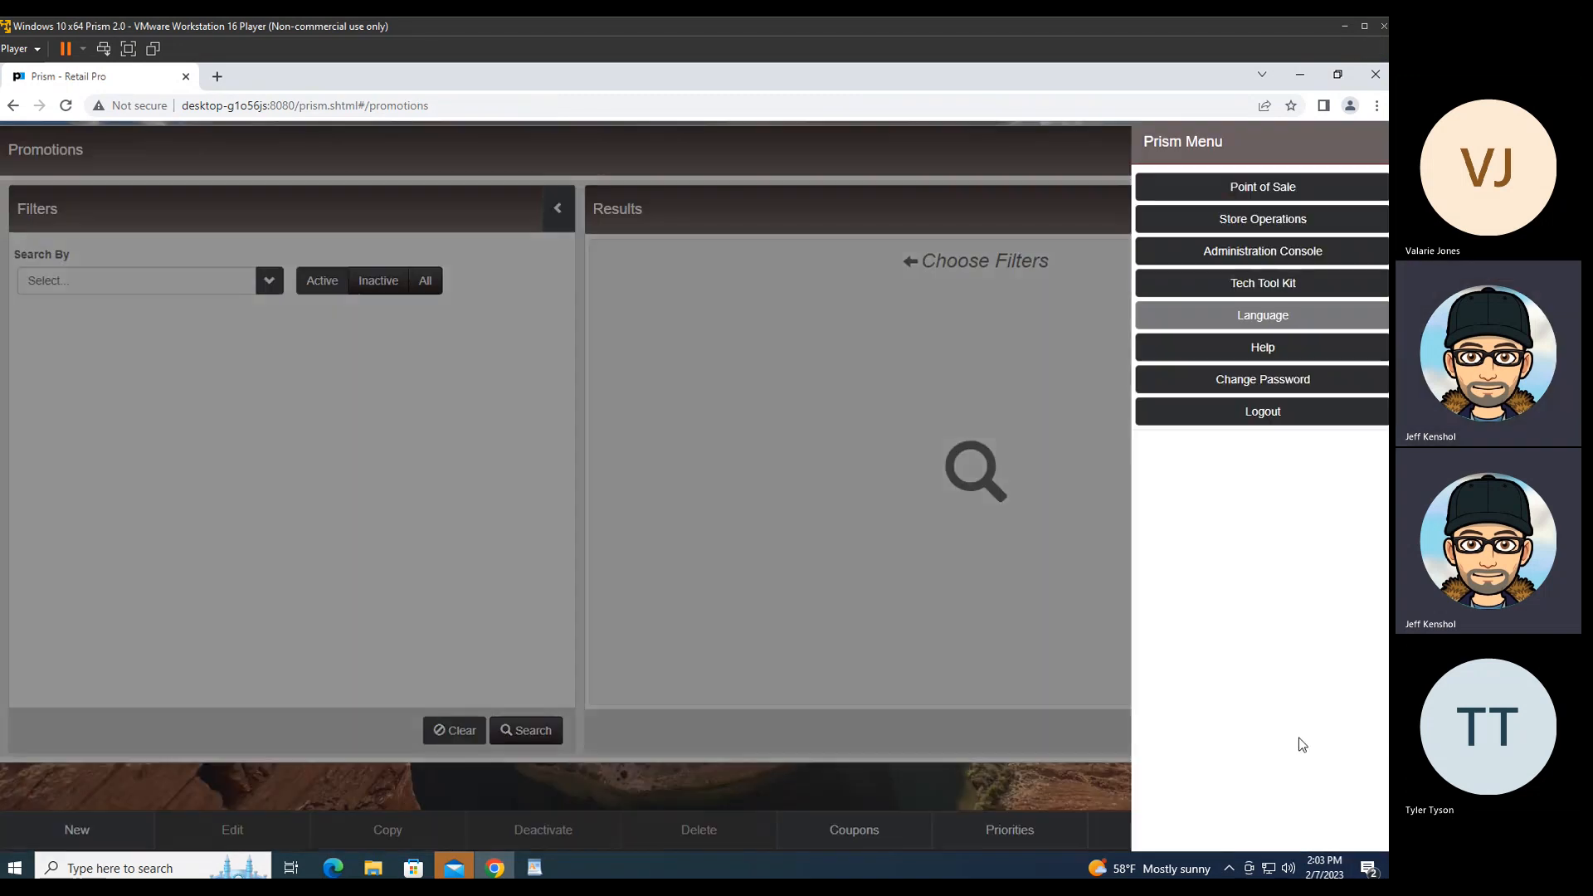
left_click(1229, 221)
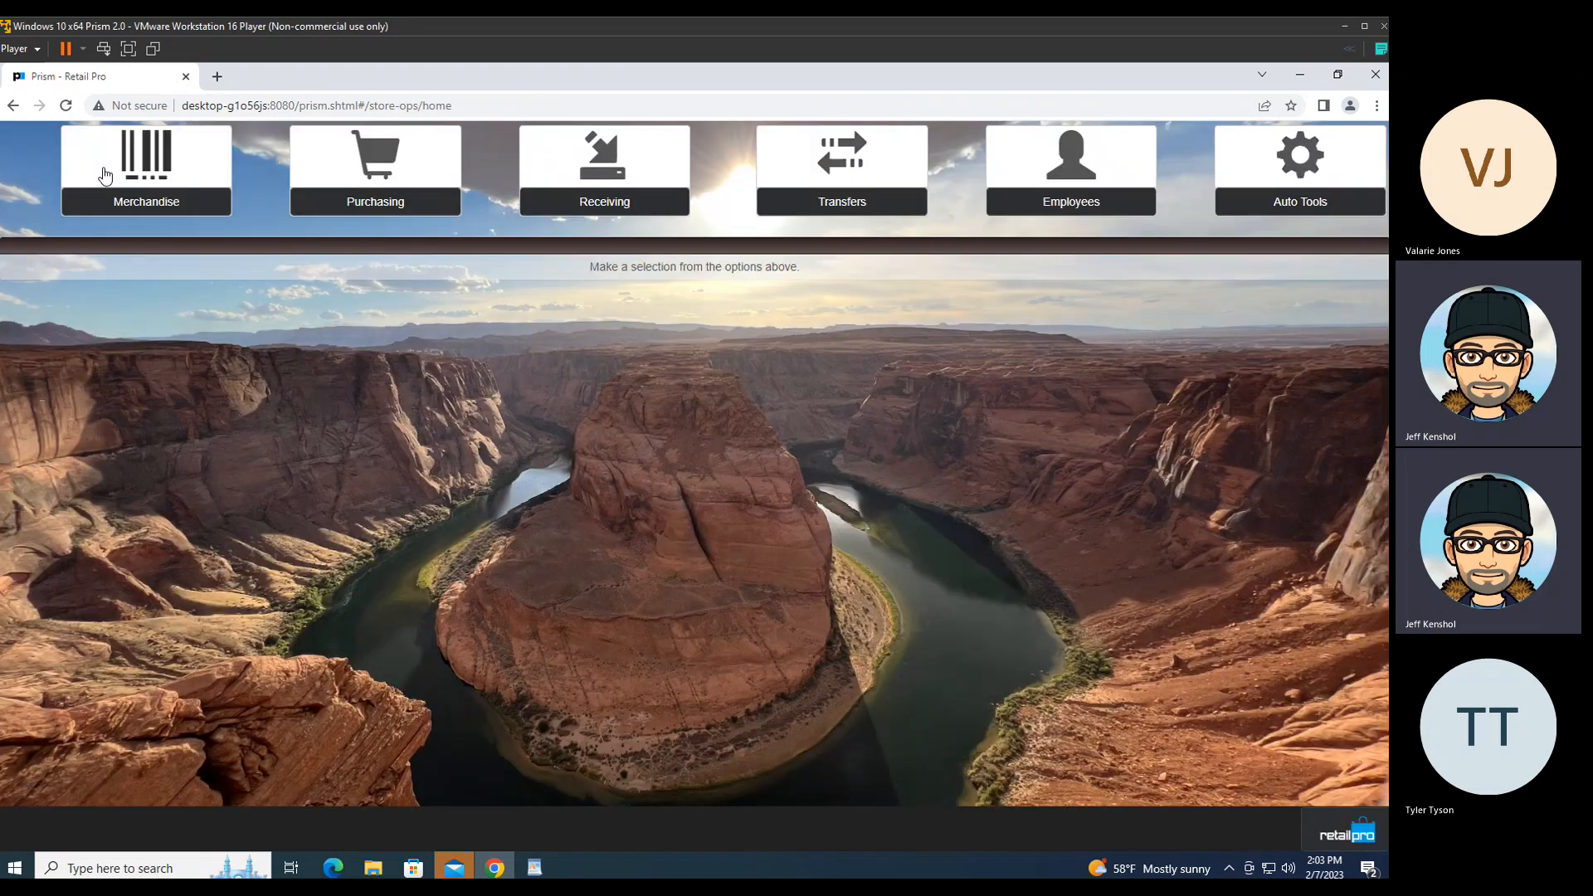
left_click(141, 192)
left_click(196, 327)
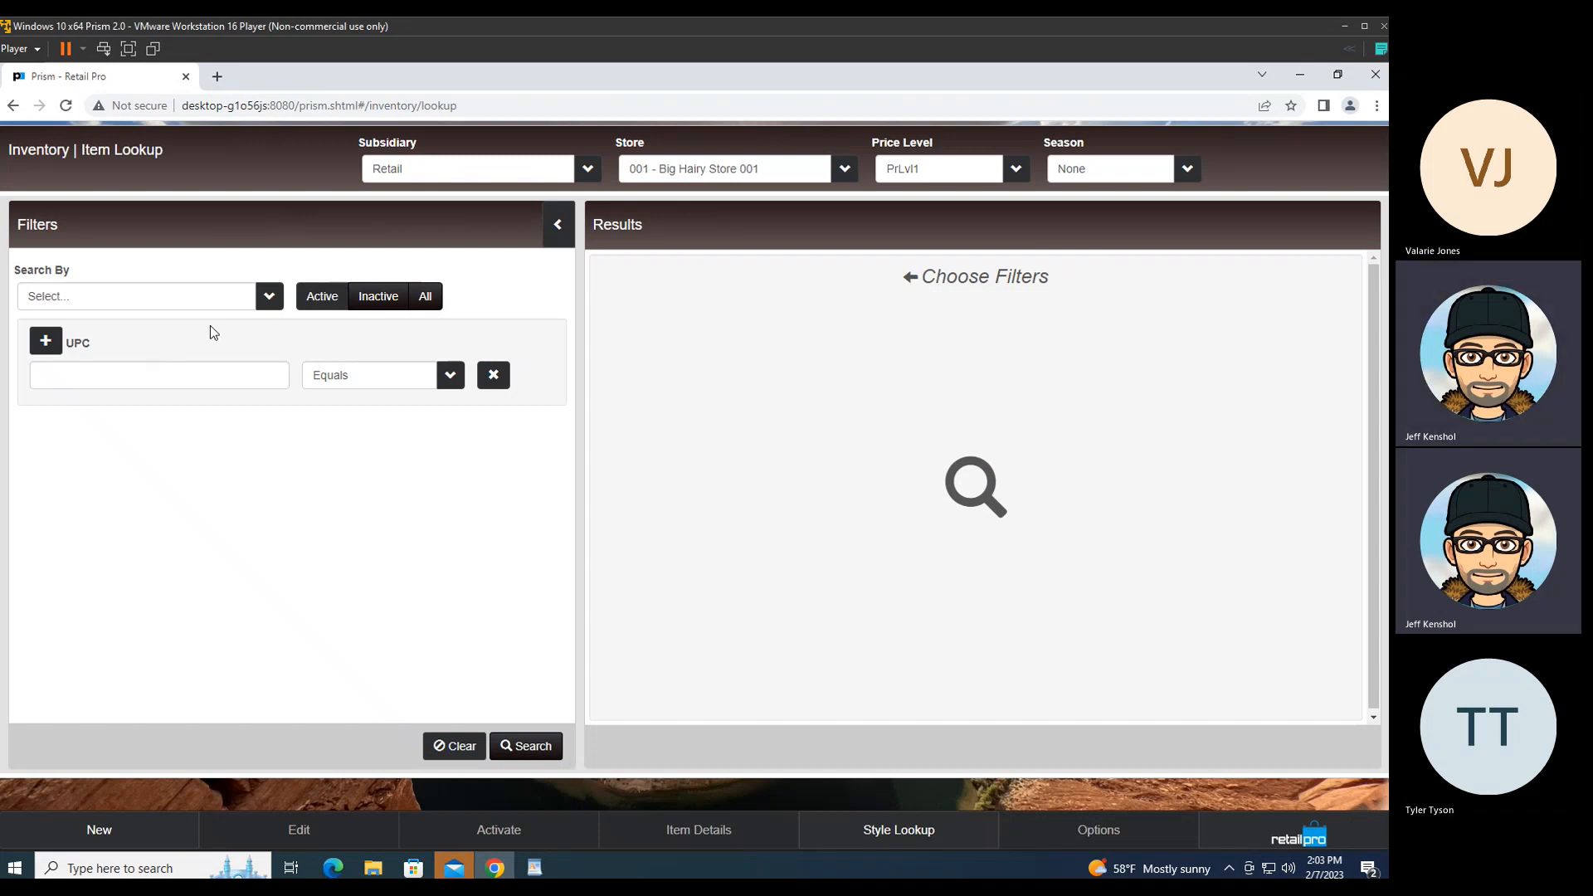
Step: Replace the UPC filter with Desc 1 and search the inventory for items whose Desc 1 equals CRV
left_click(493, 375)
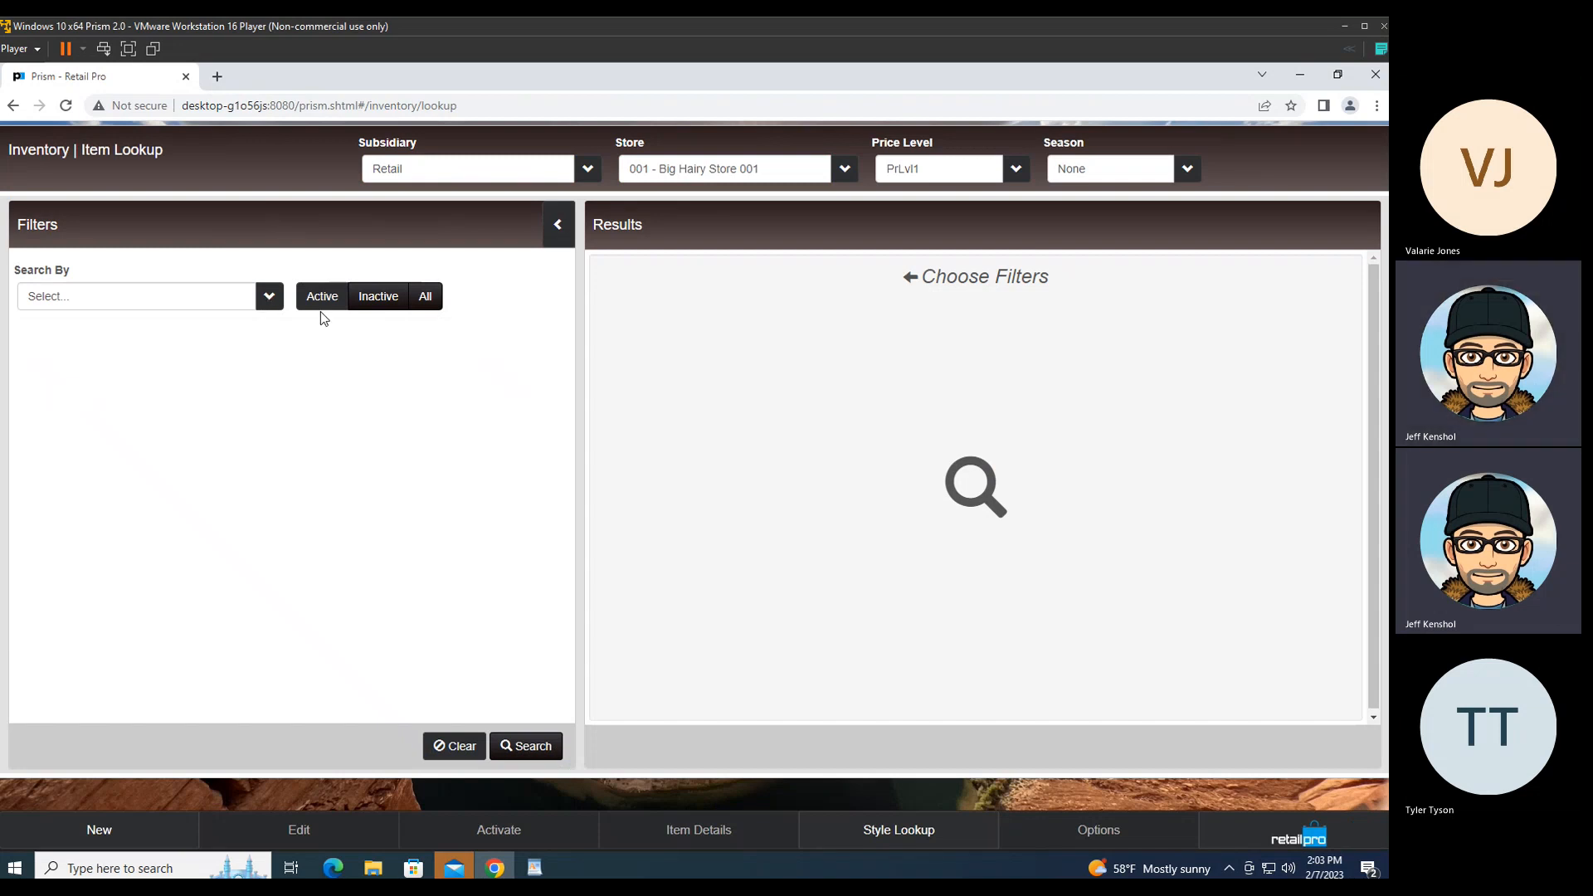
left_click(268, 296)
left_click(164, 456)
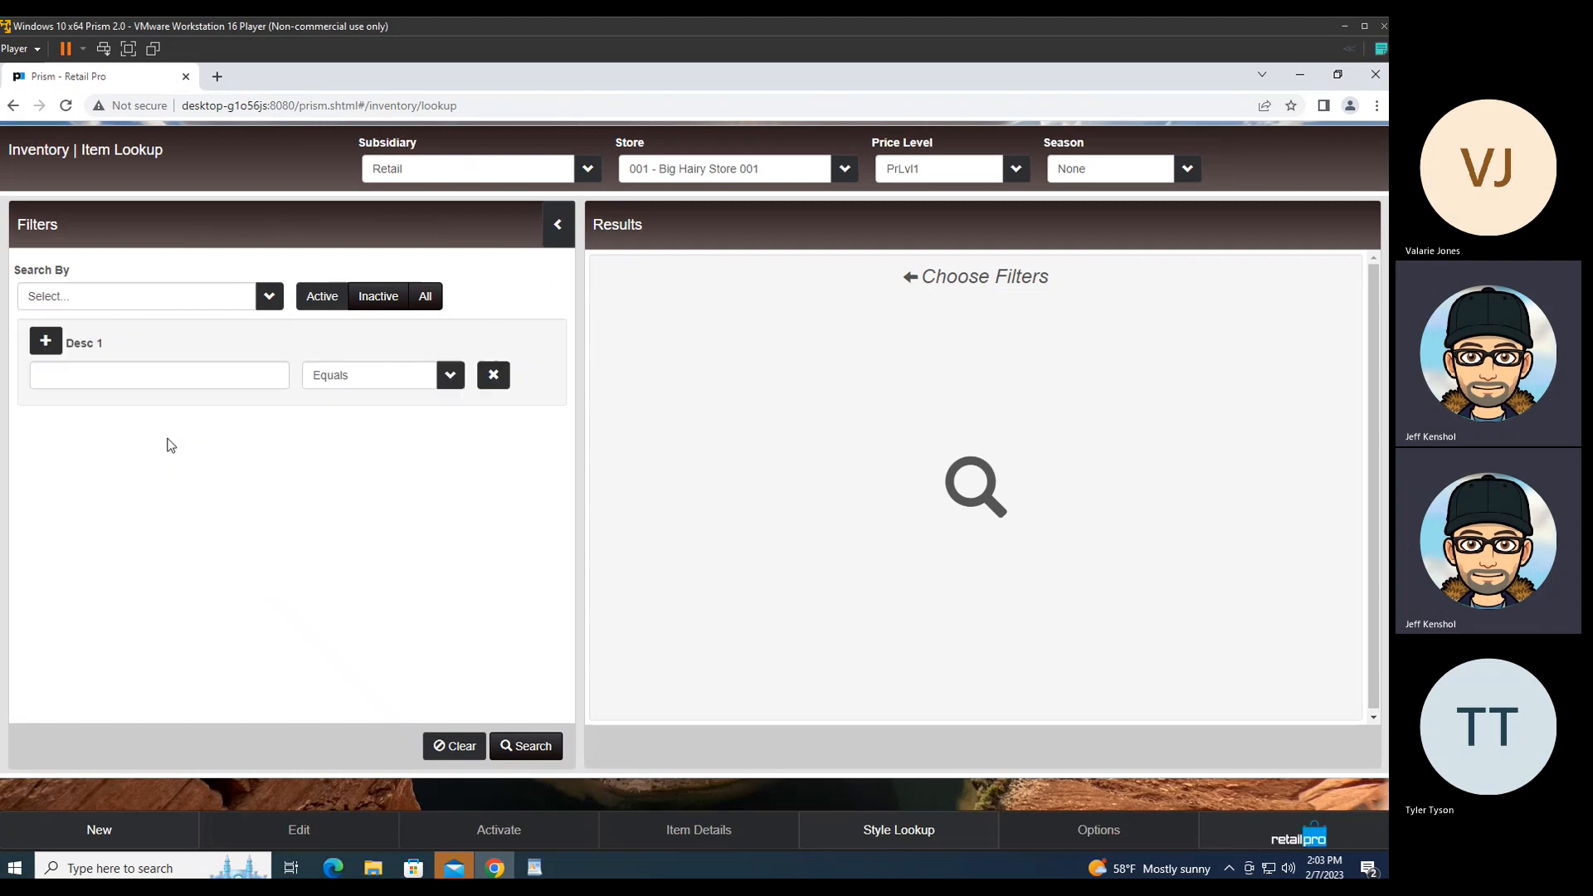
left_click(132, 368)
type("CRV")
key("Return")
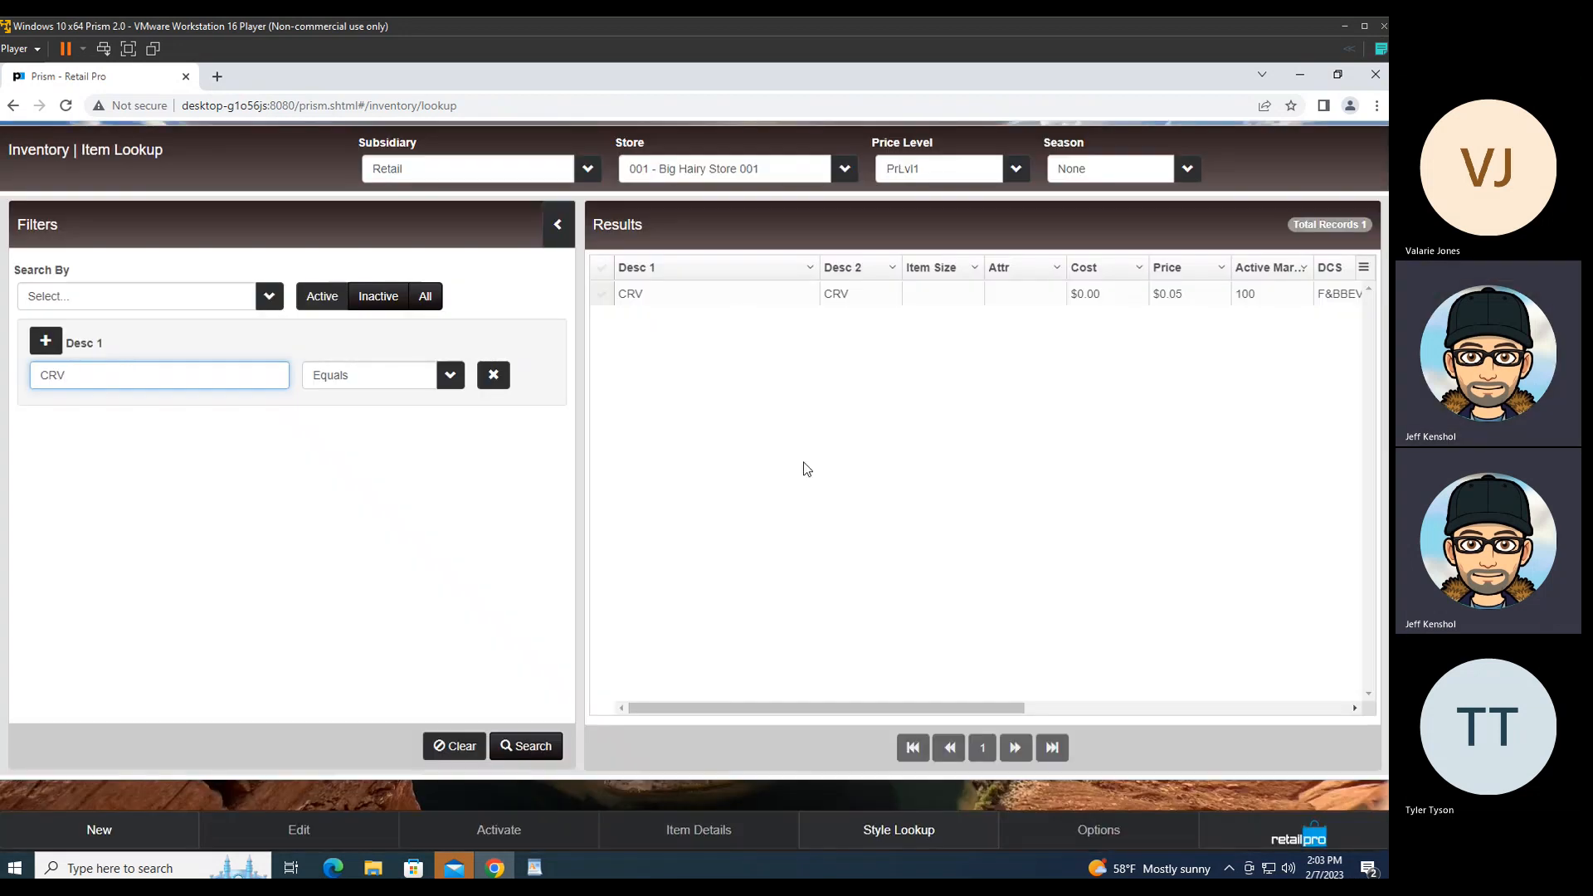
Step: Open the CRV item's details in edit mode and examine its Max Discount % setting
left_click(603, 297)
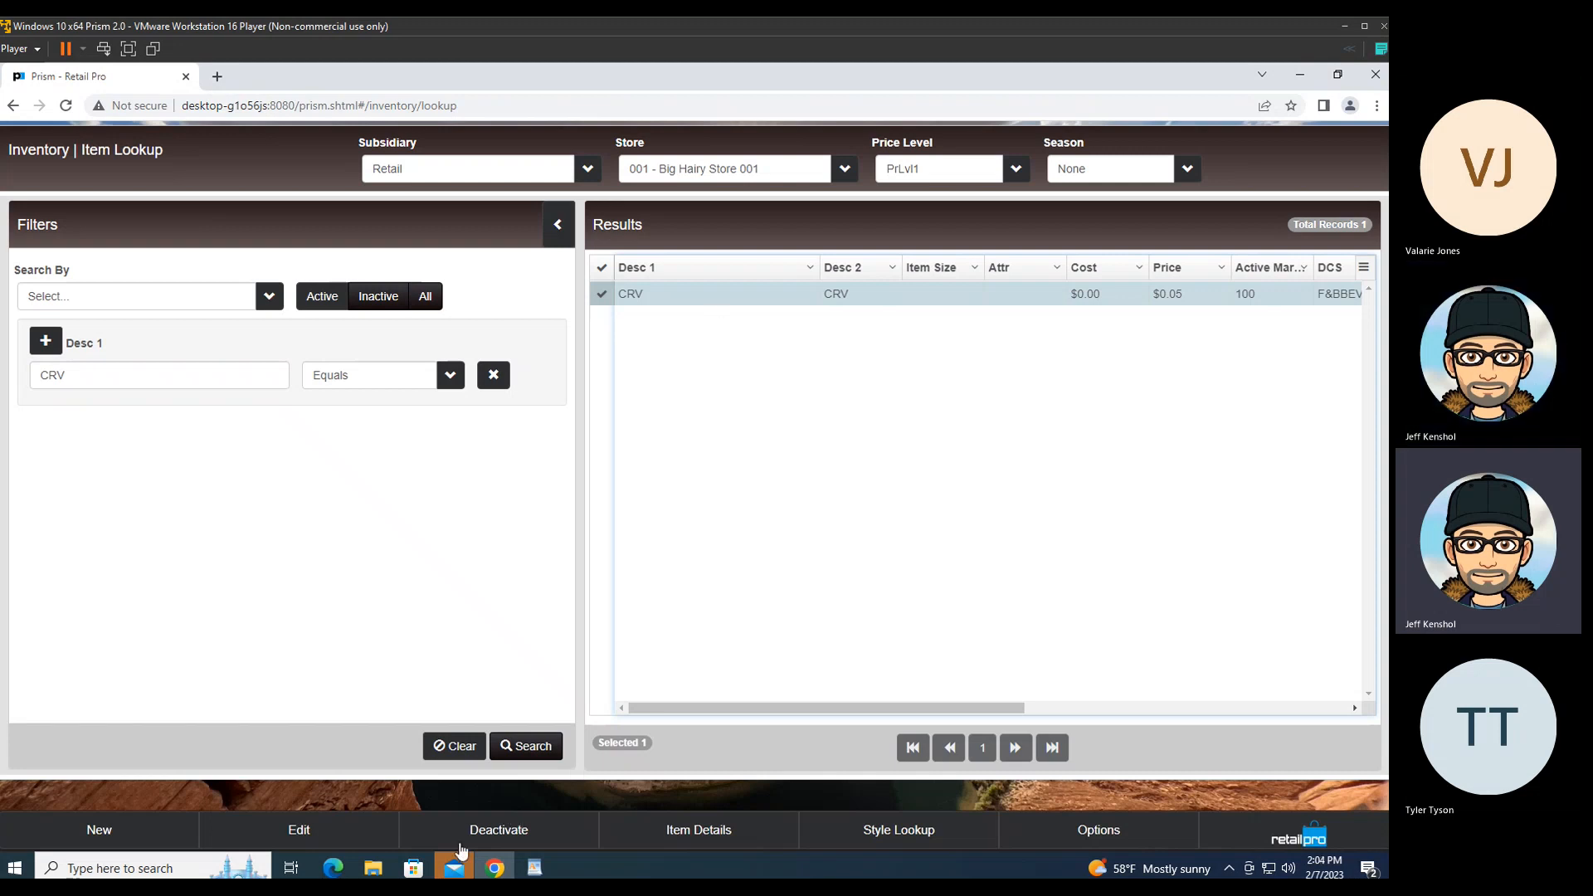
left_click(740, 838)
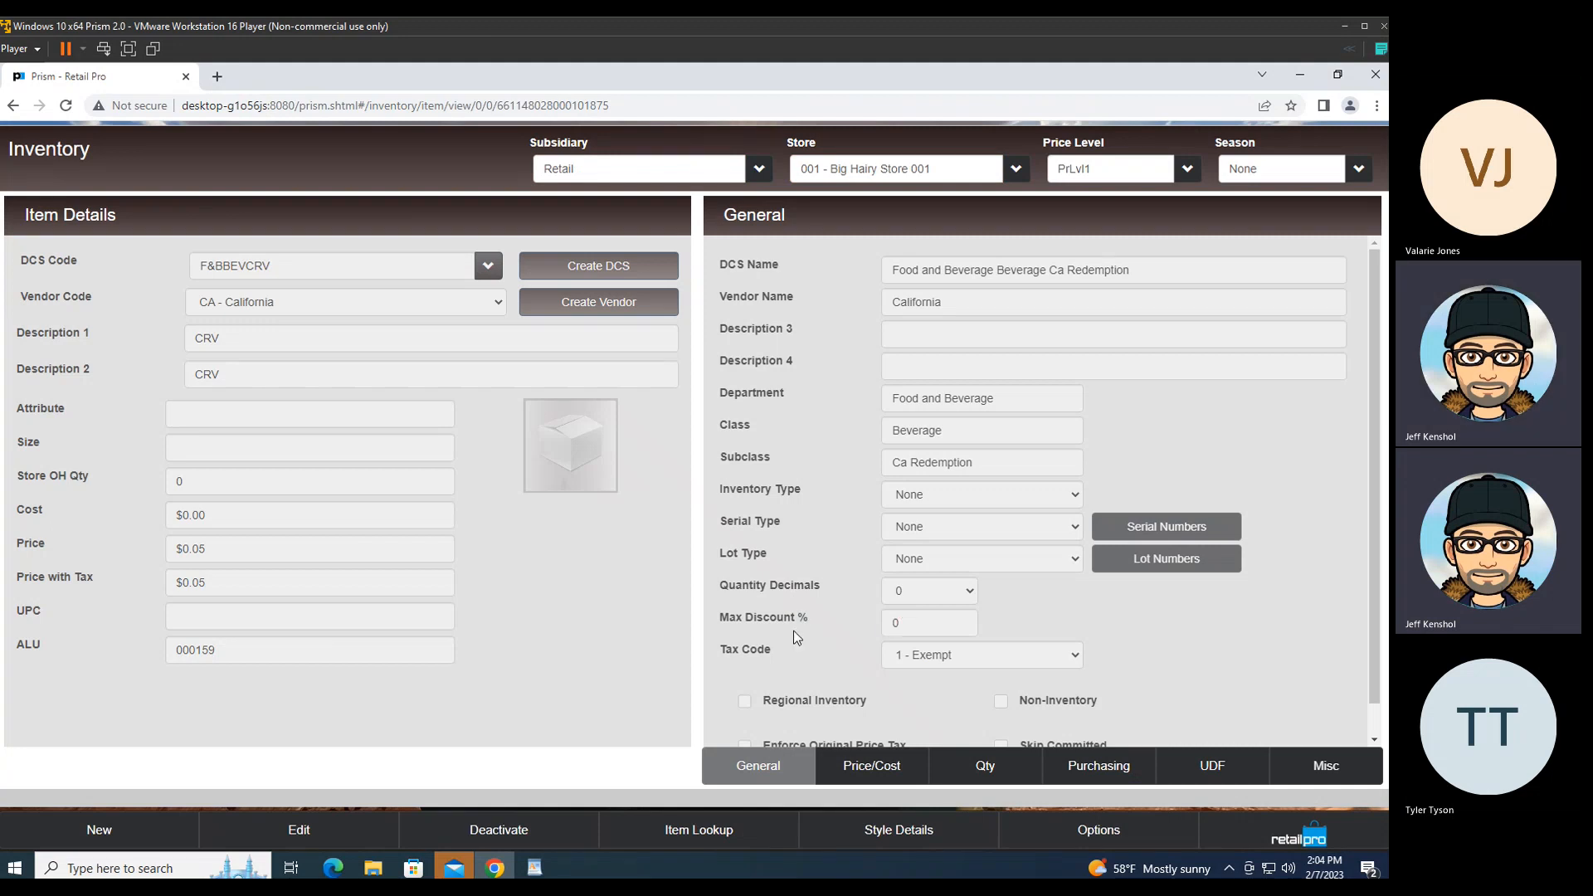
left_click(292, 834)
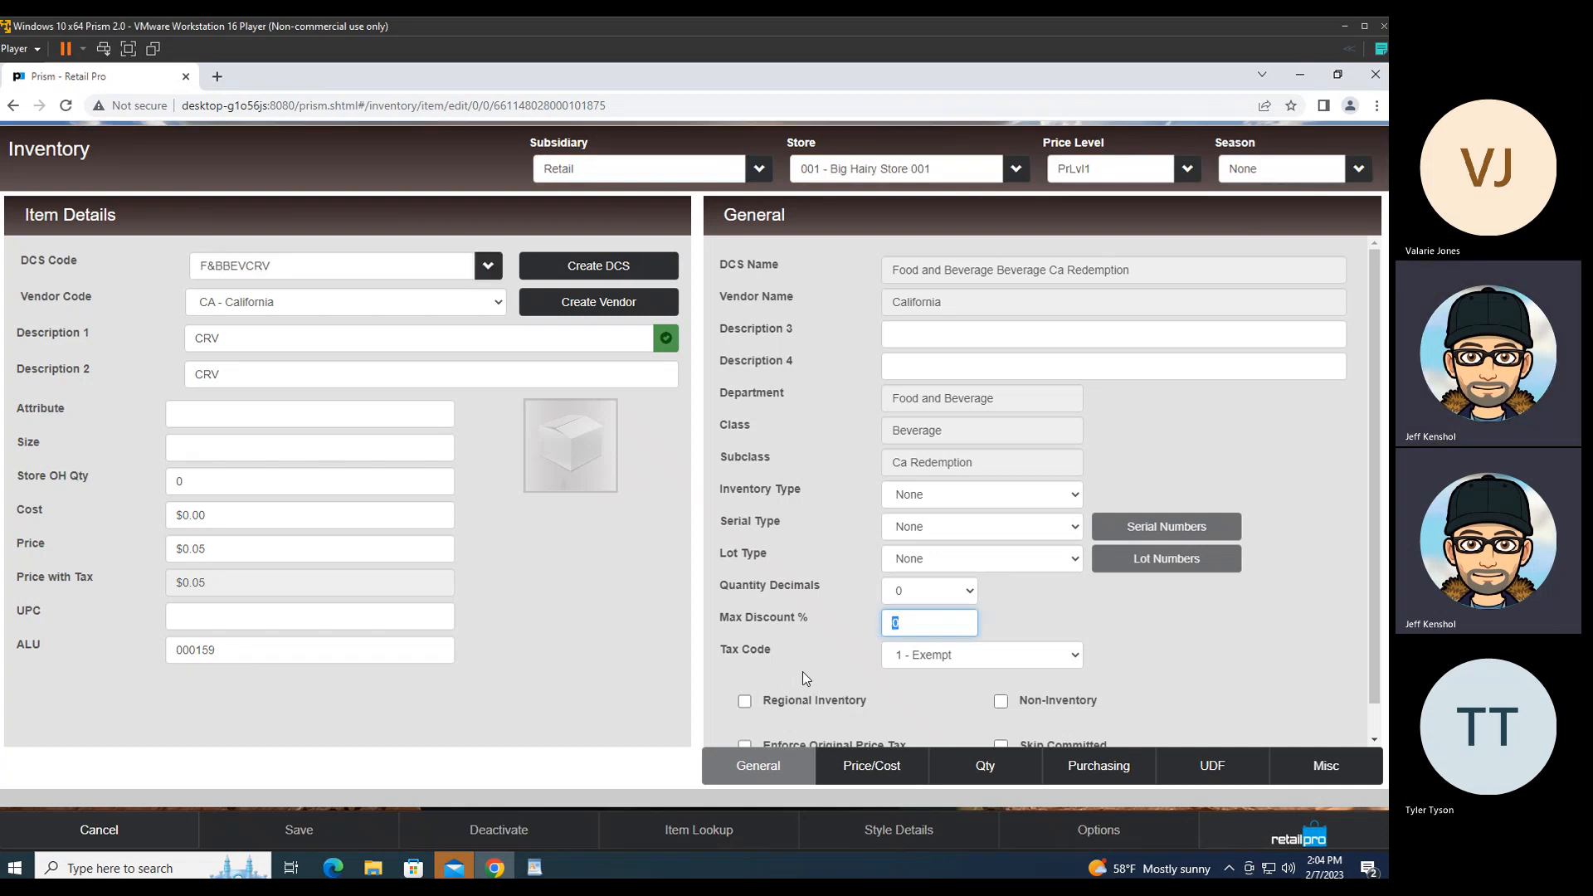
Step: Leave the CRV item without saving and list all promotions from Point of Sale
left_click(1282, 826)
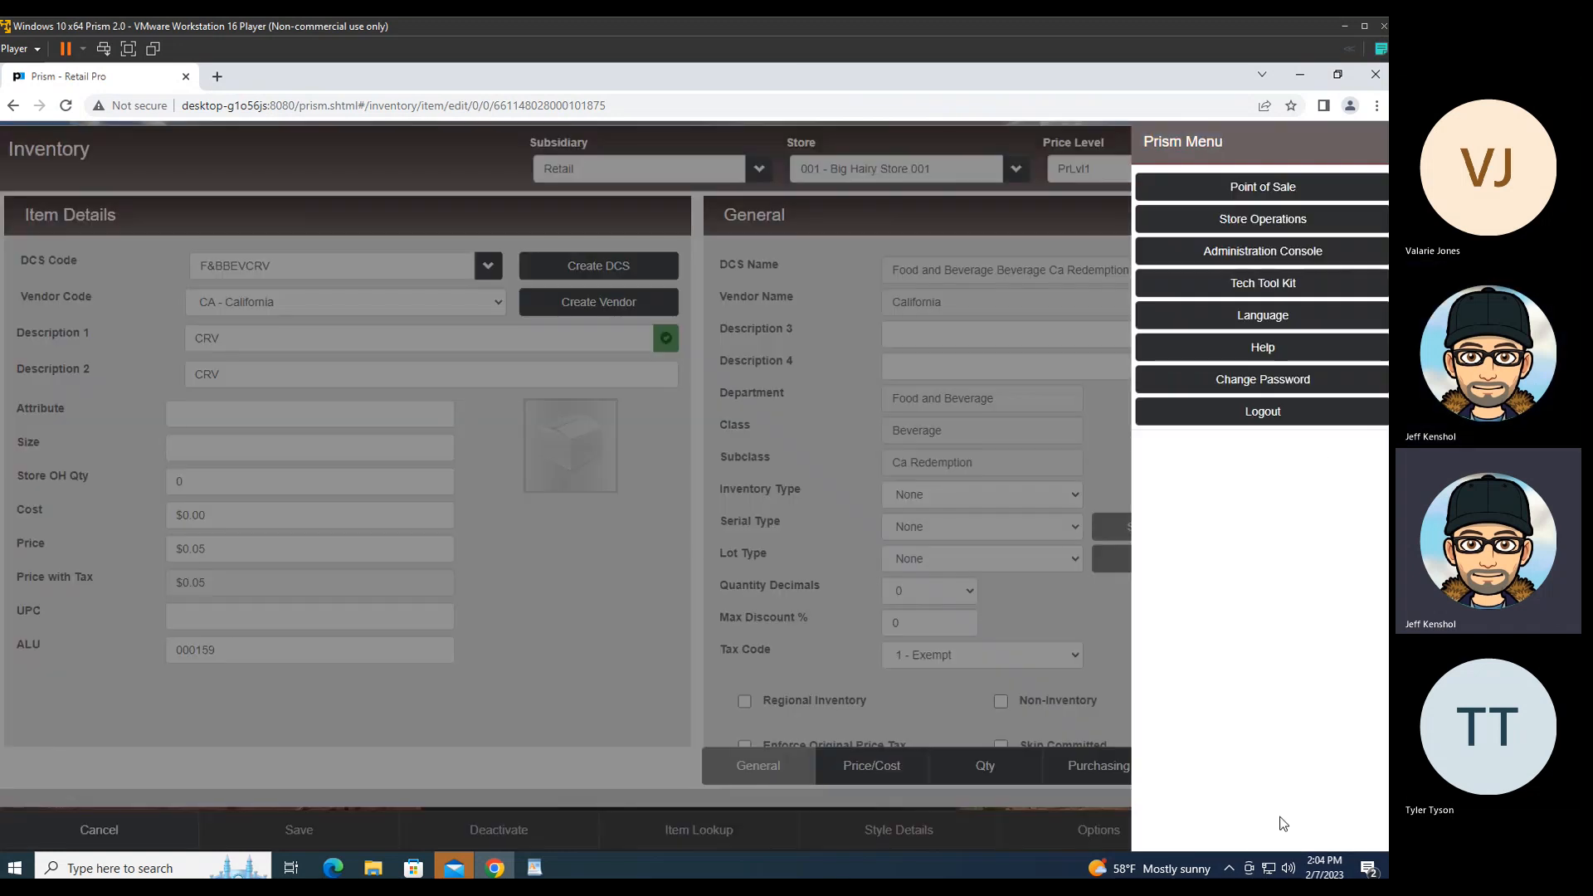
left_click(1260, 192)
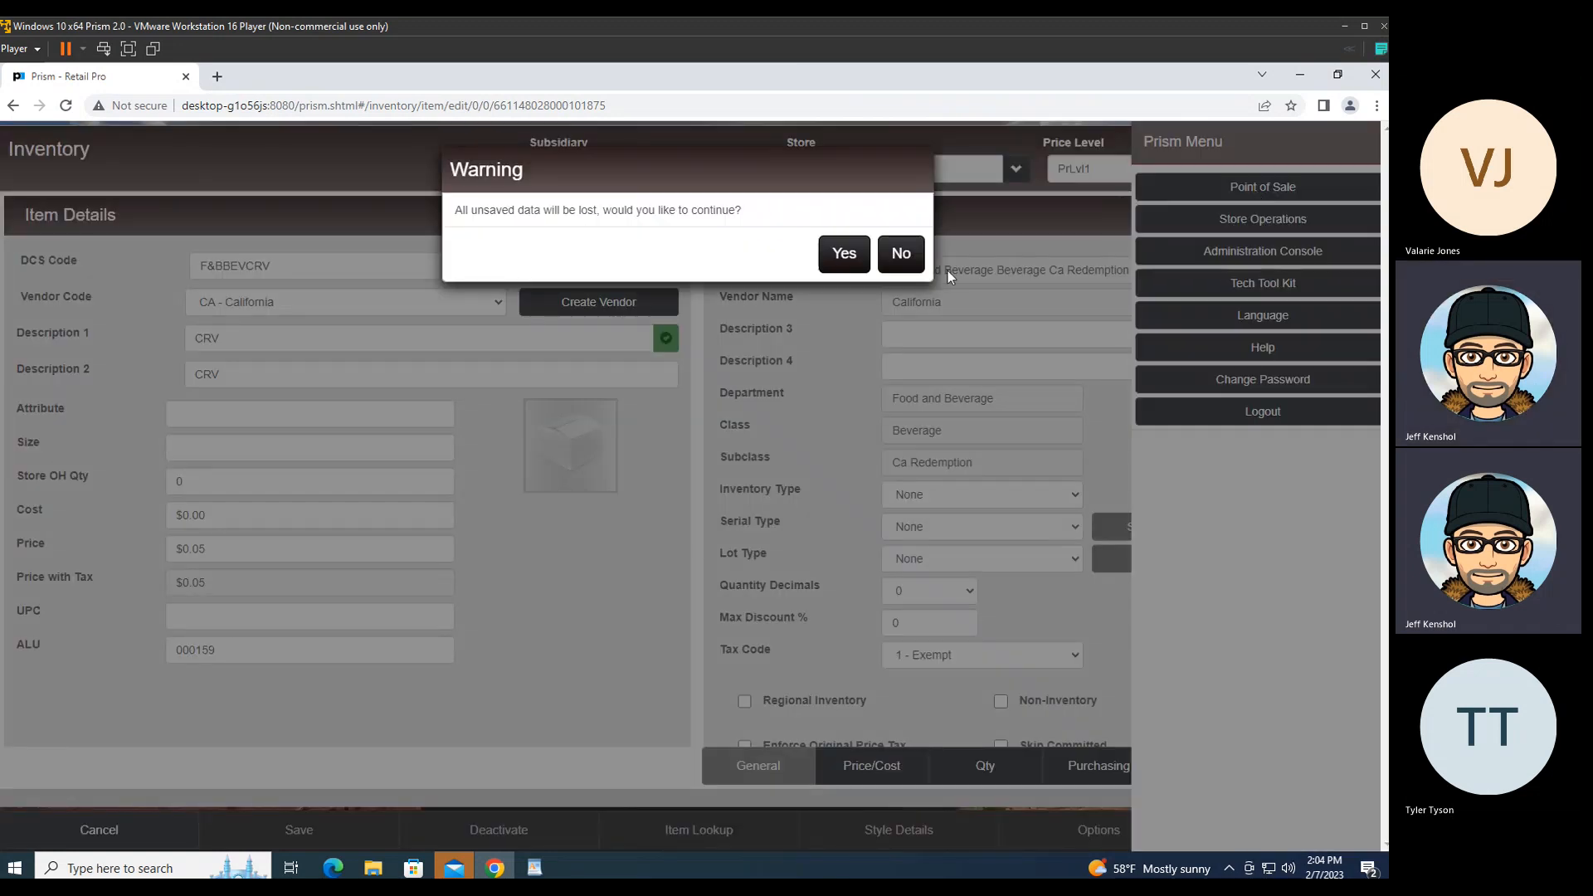
left_click(843, 255)
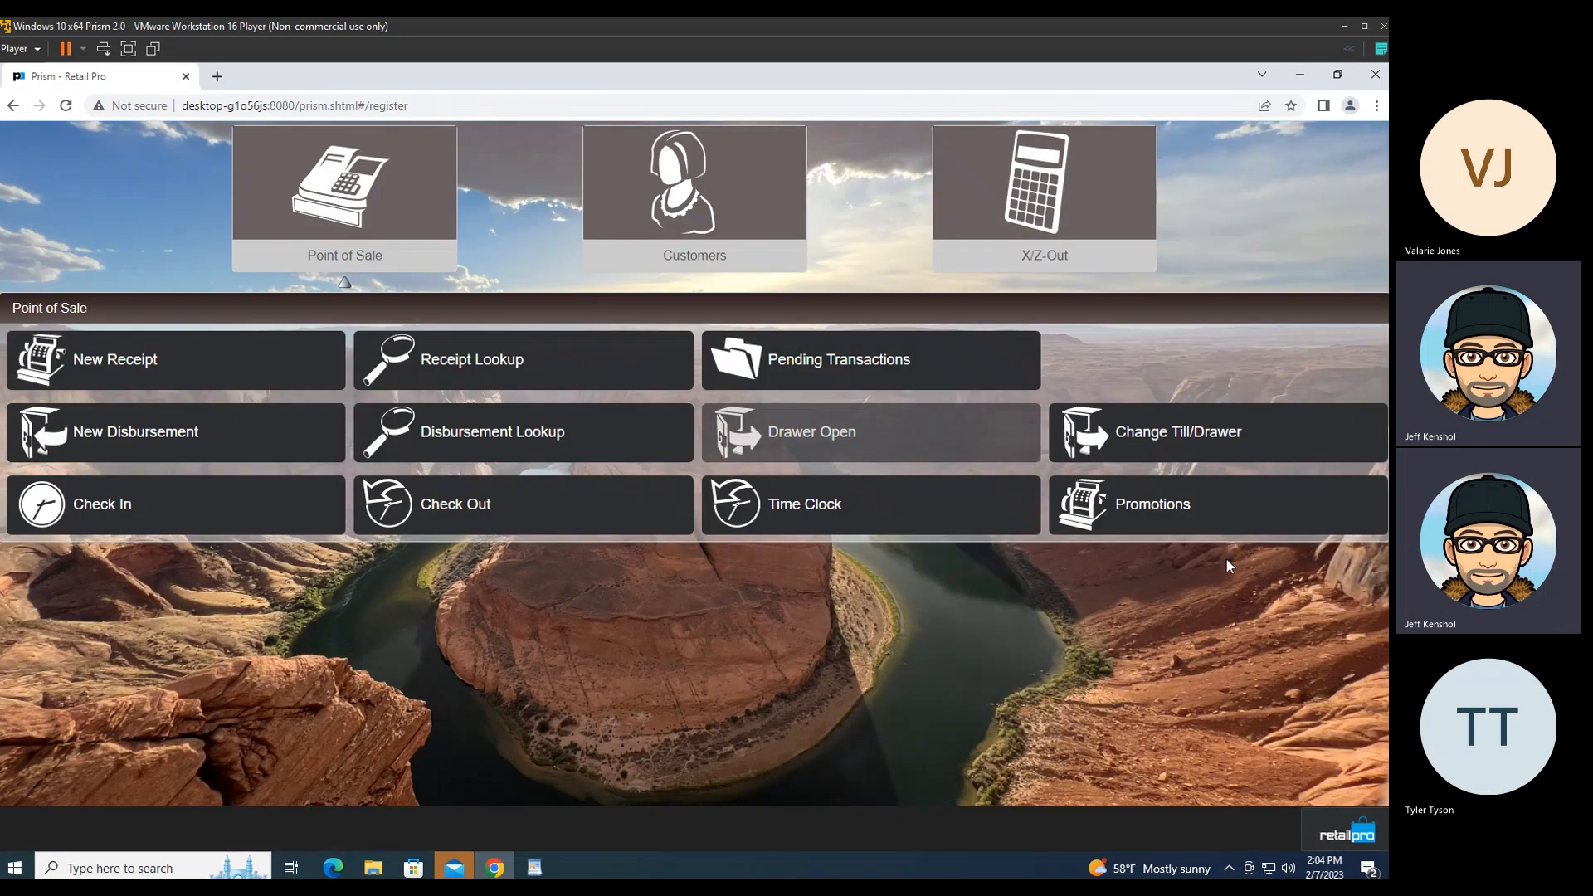
left_click(1177, 523)
left_click(522, 732)
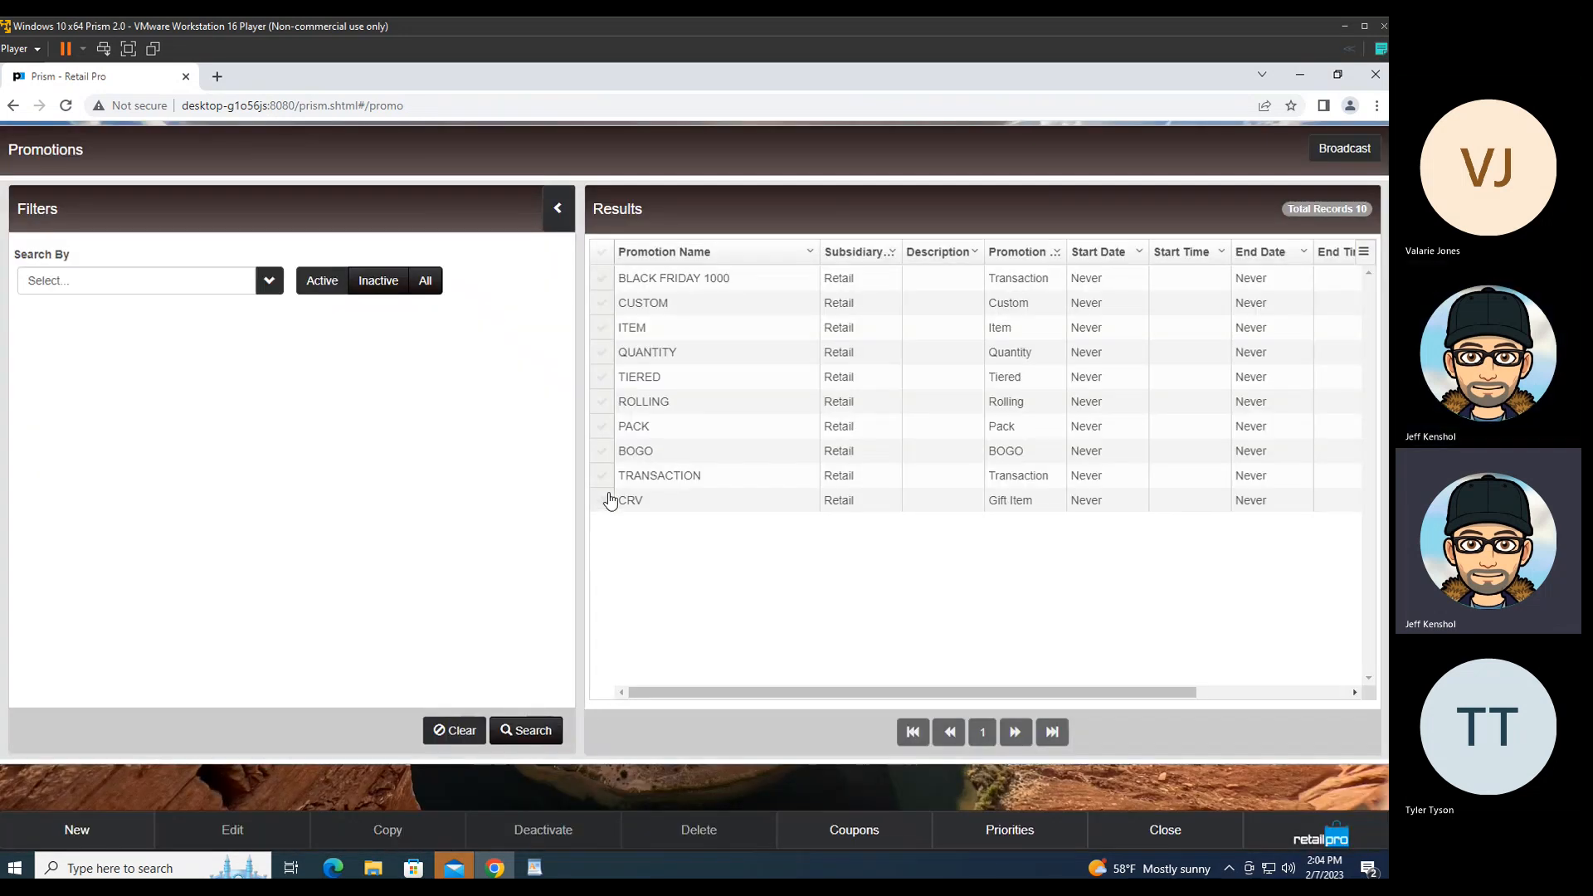
Step: Open the CRV promotion and examine its Sale Items filter and the ALU of the gift item in its reward rules
left_click(603, 500)
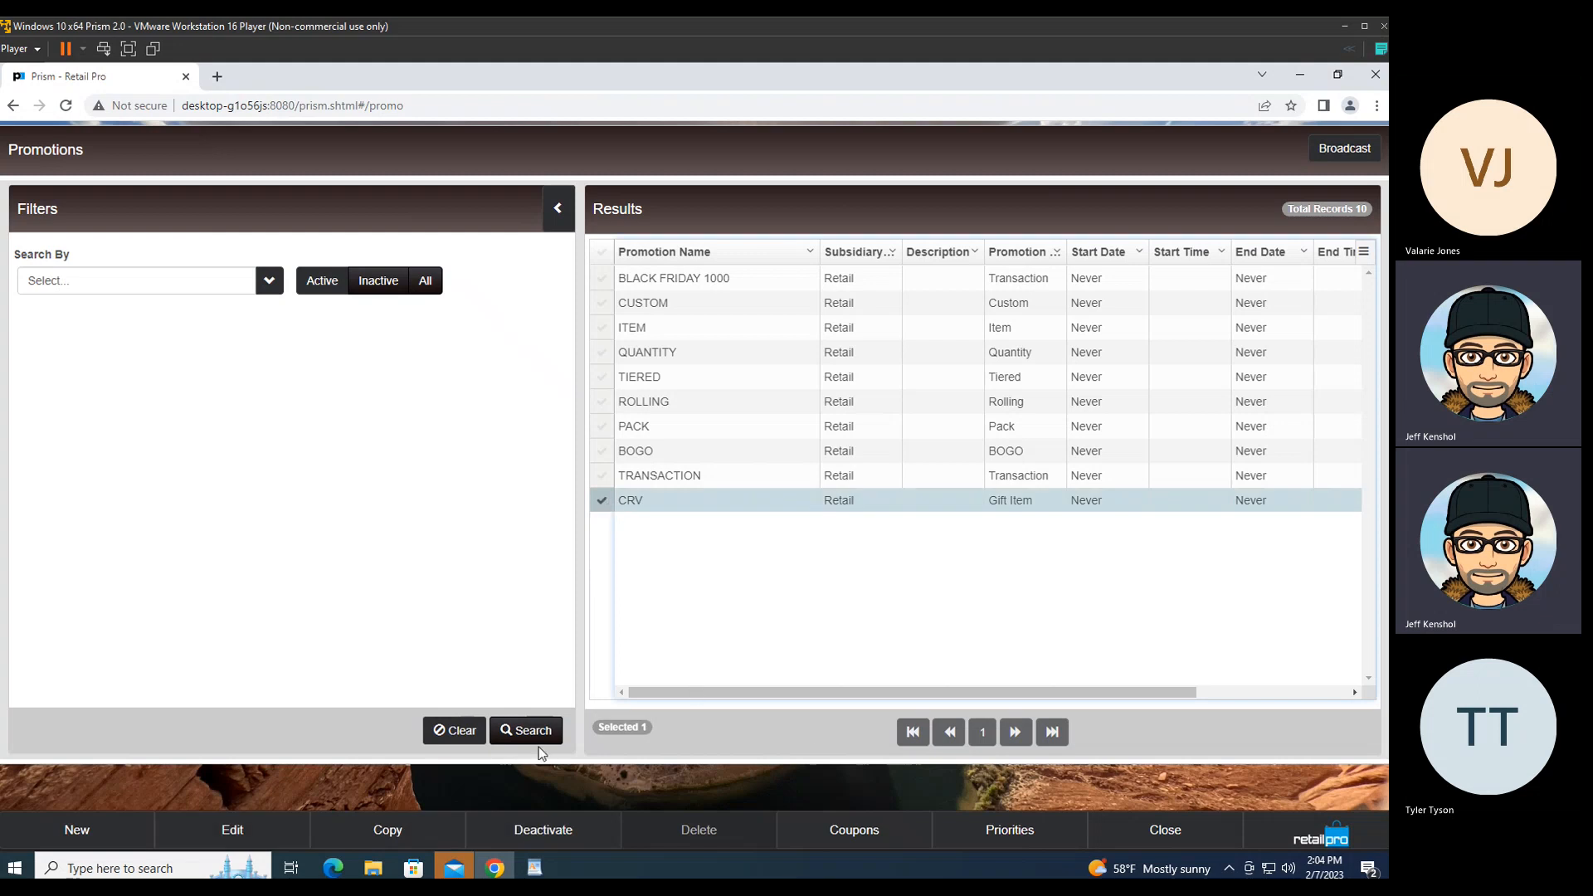
left_click(235, 833)
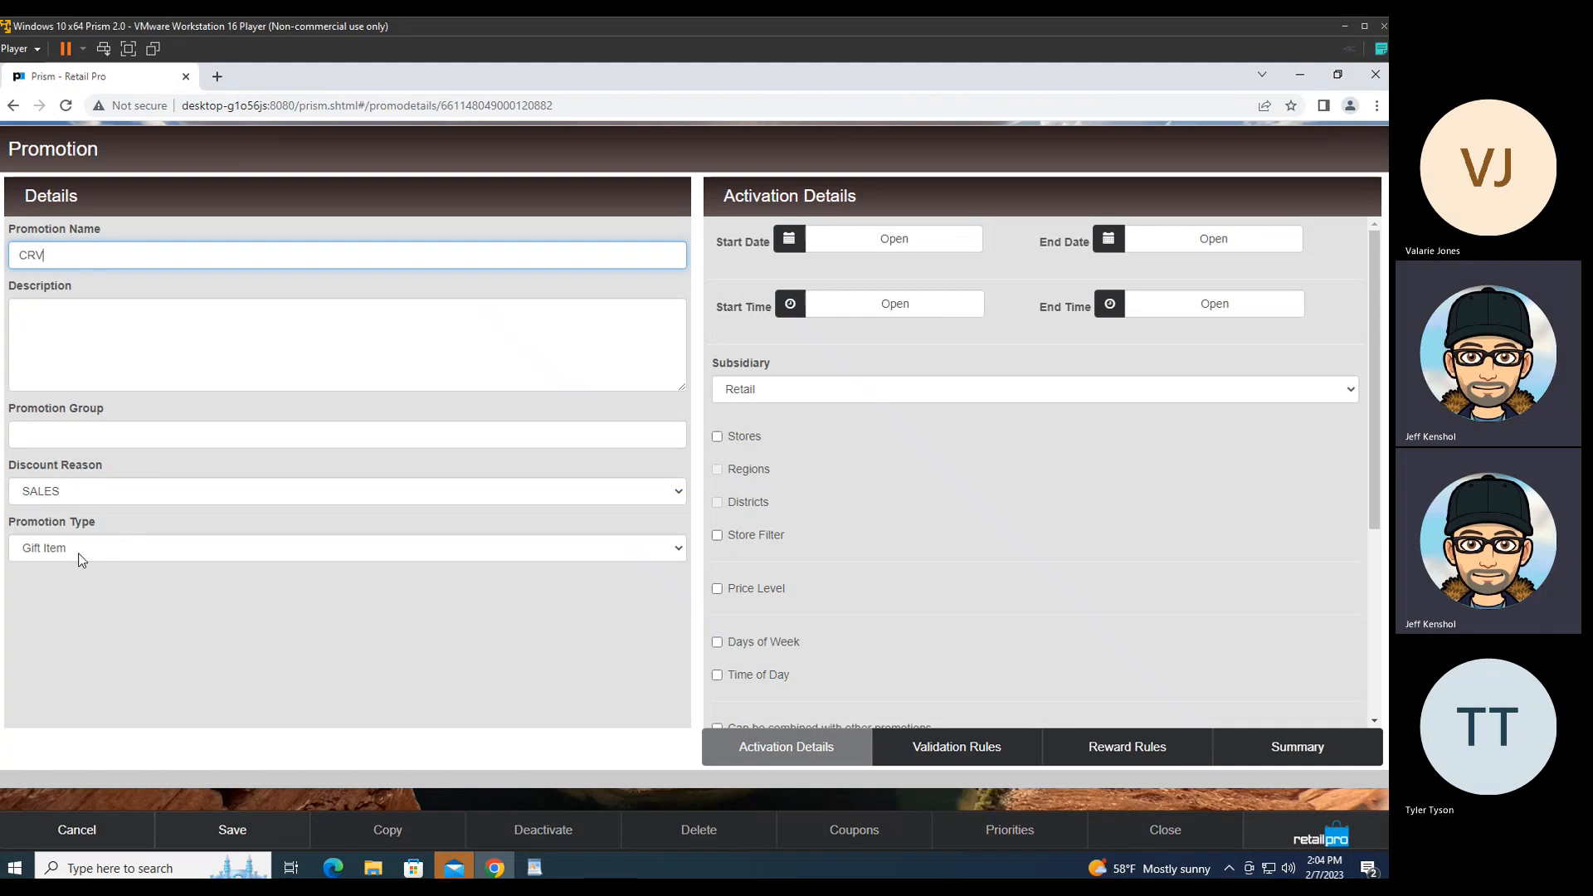
left_click(958, 755)
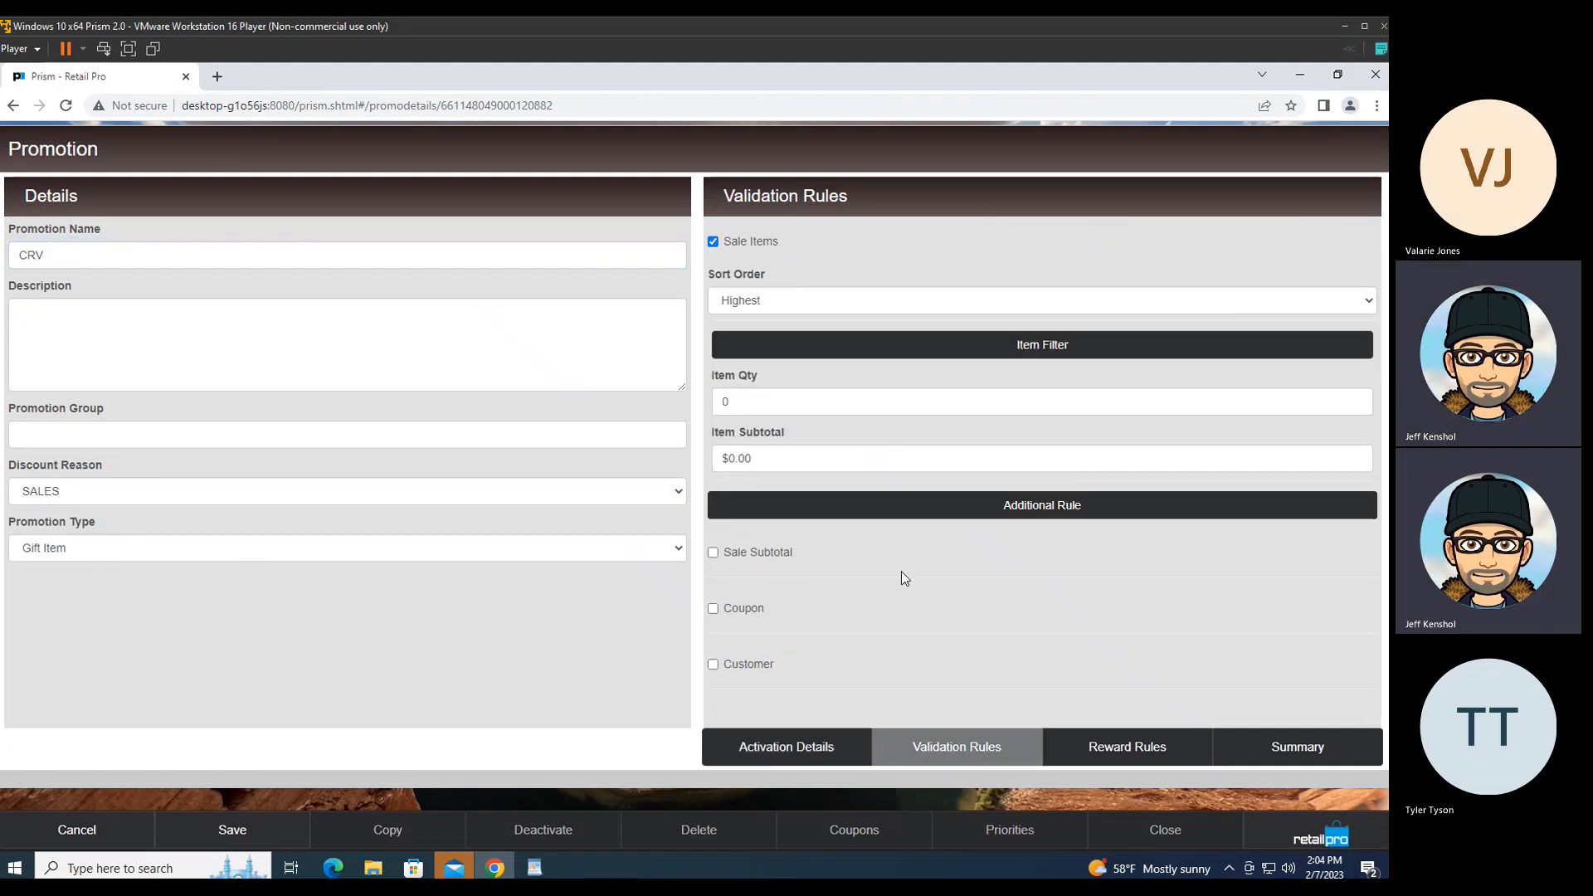
left_click(889, 351)
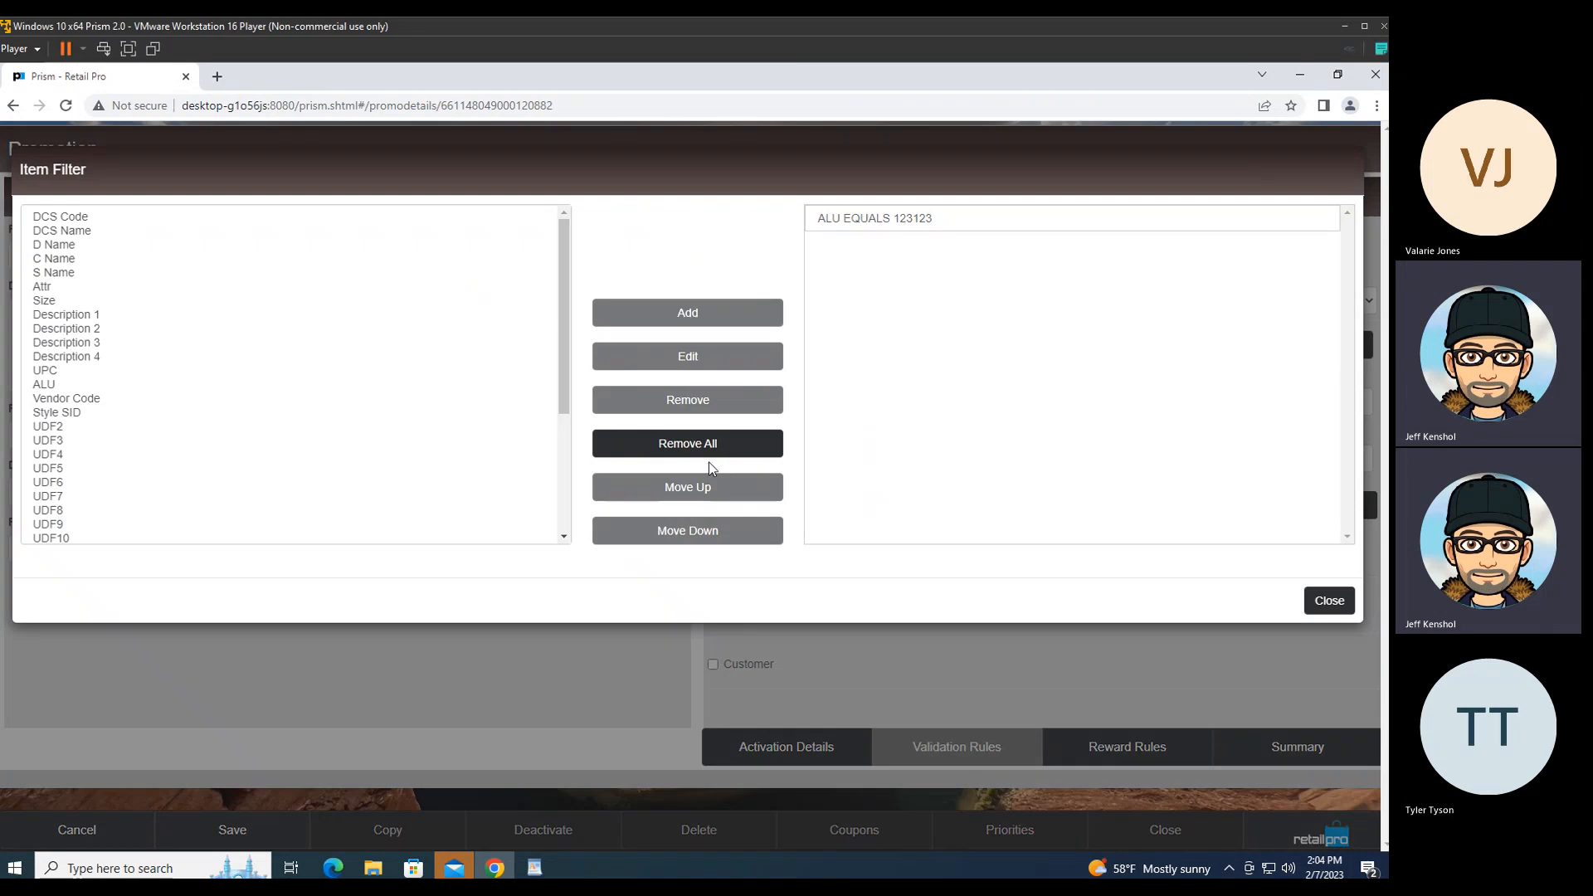
left_click(1328, 601)
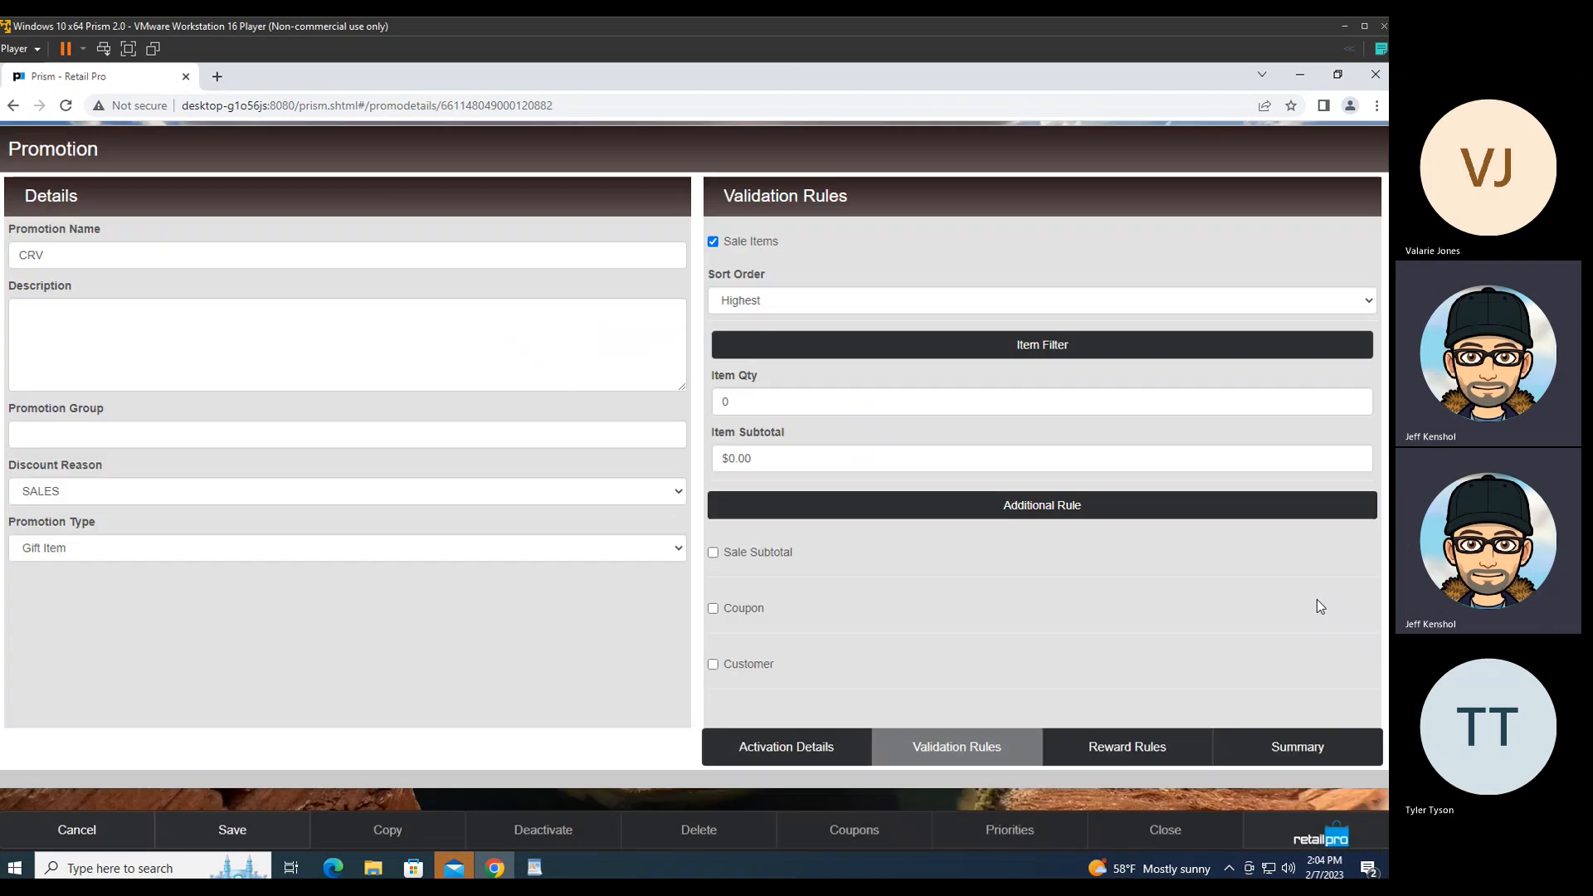
left_click(1085, 745)
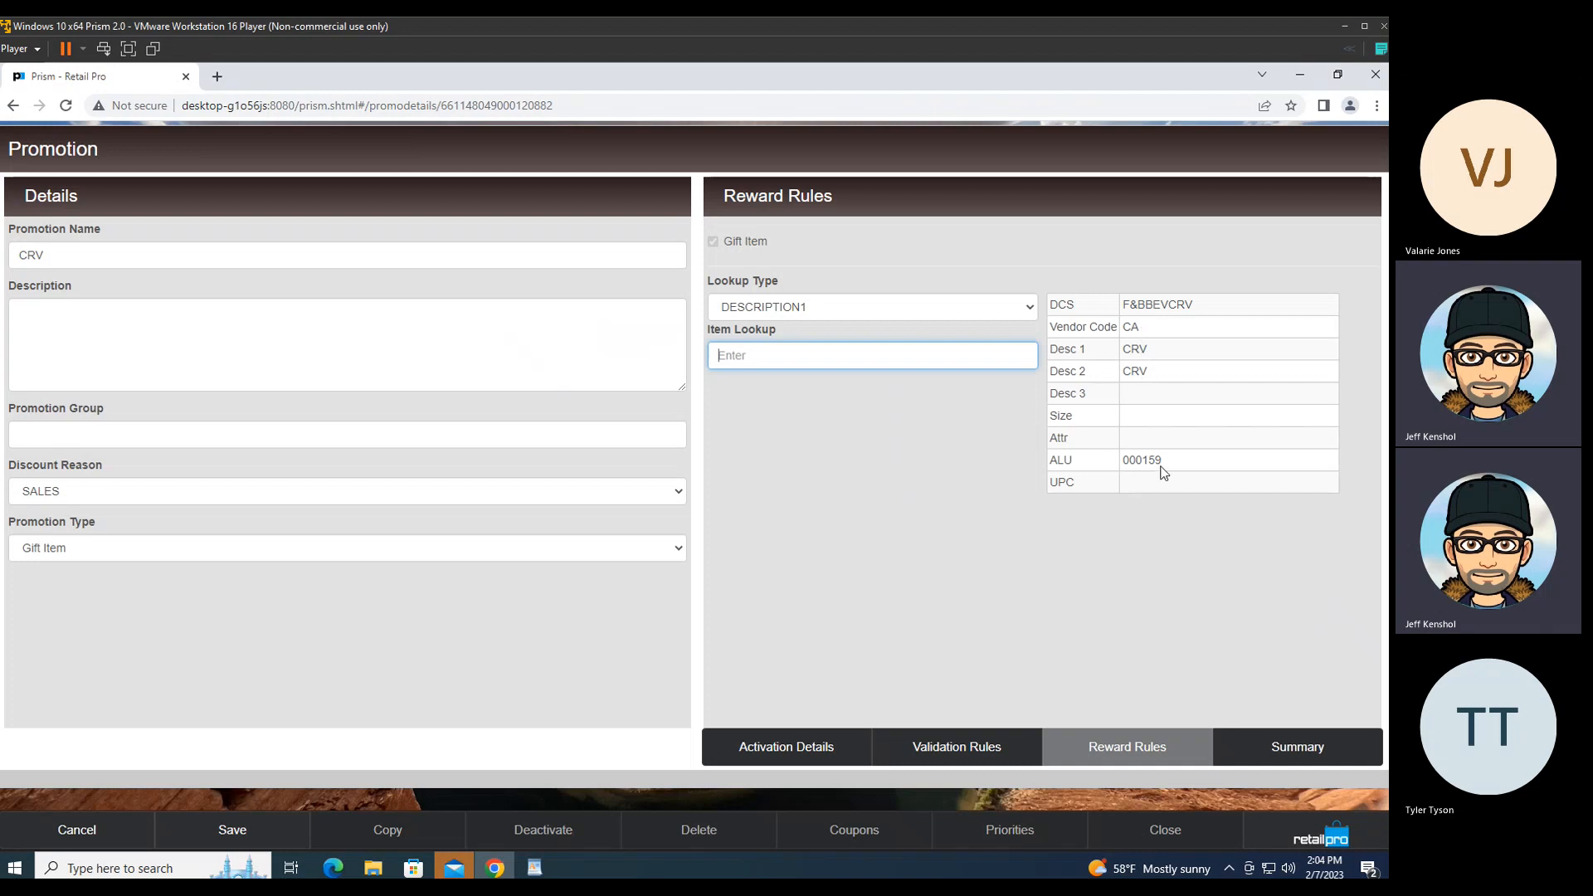
left_click_drag(1163, 461, 1119, 472)
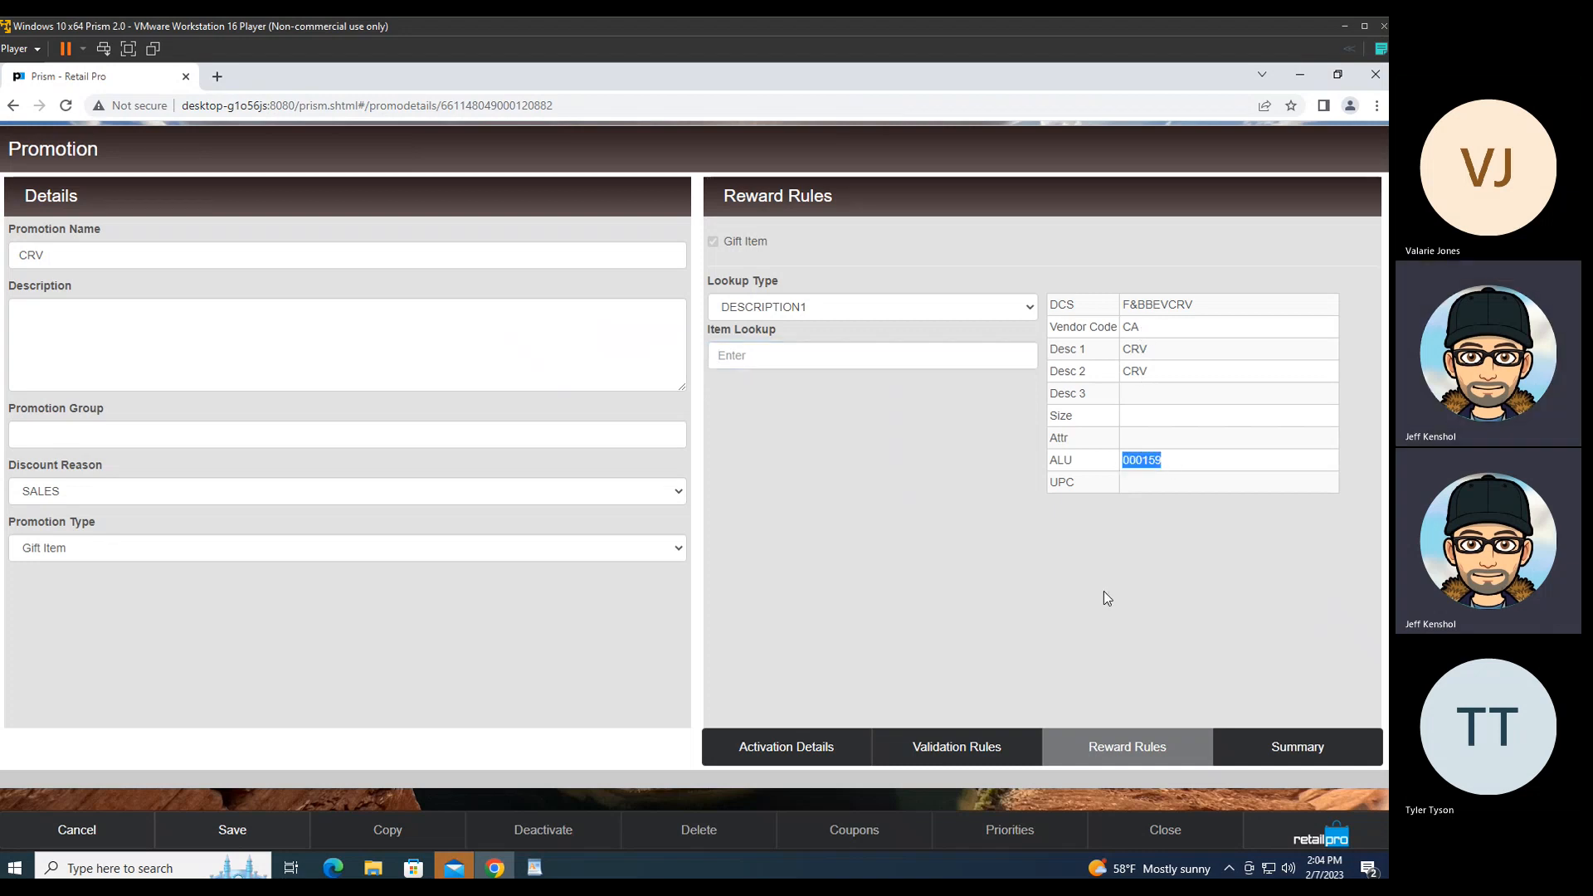
Step: Start a new receipt in Point of Sale and add the item with ALU 123123
left_click(1292, 837)
left_click(1241, 192)
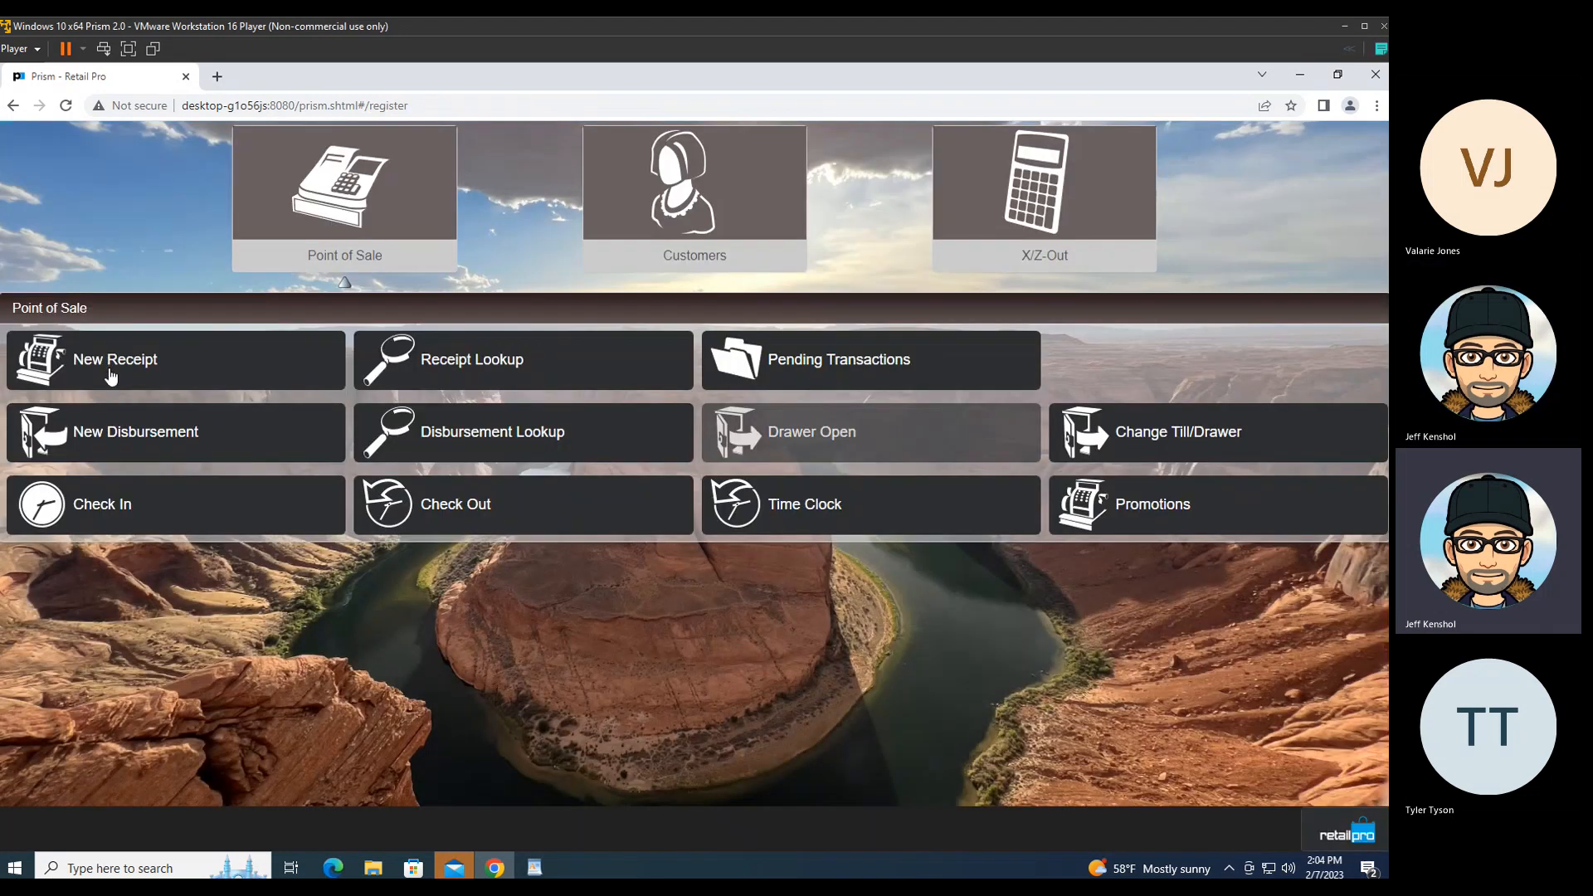
left_click(111, 373)
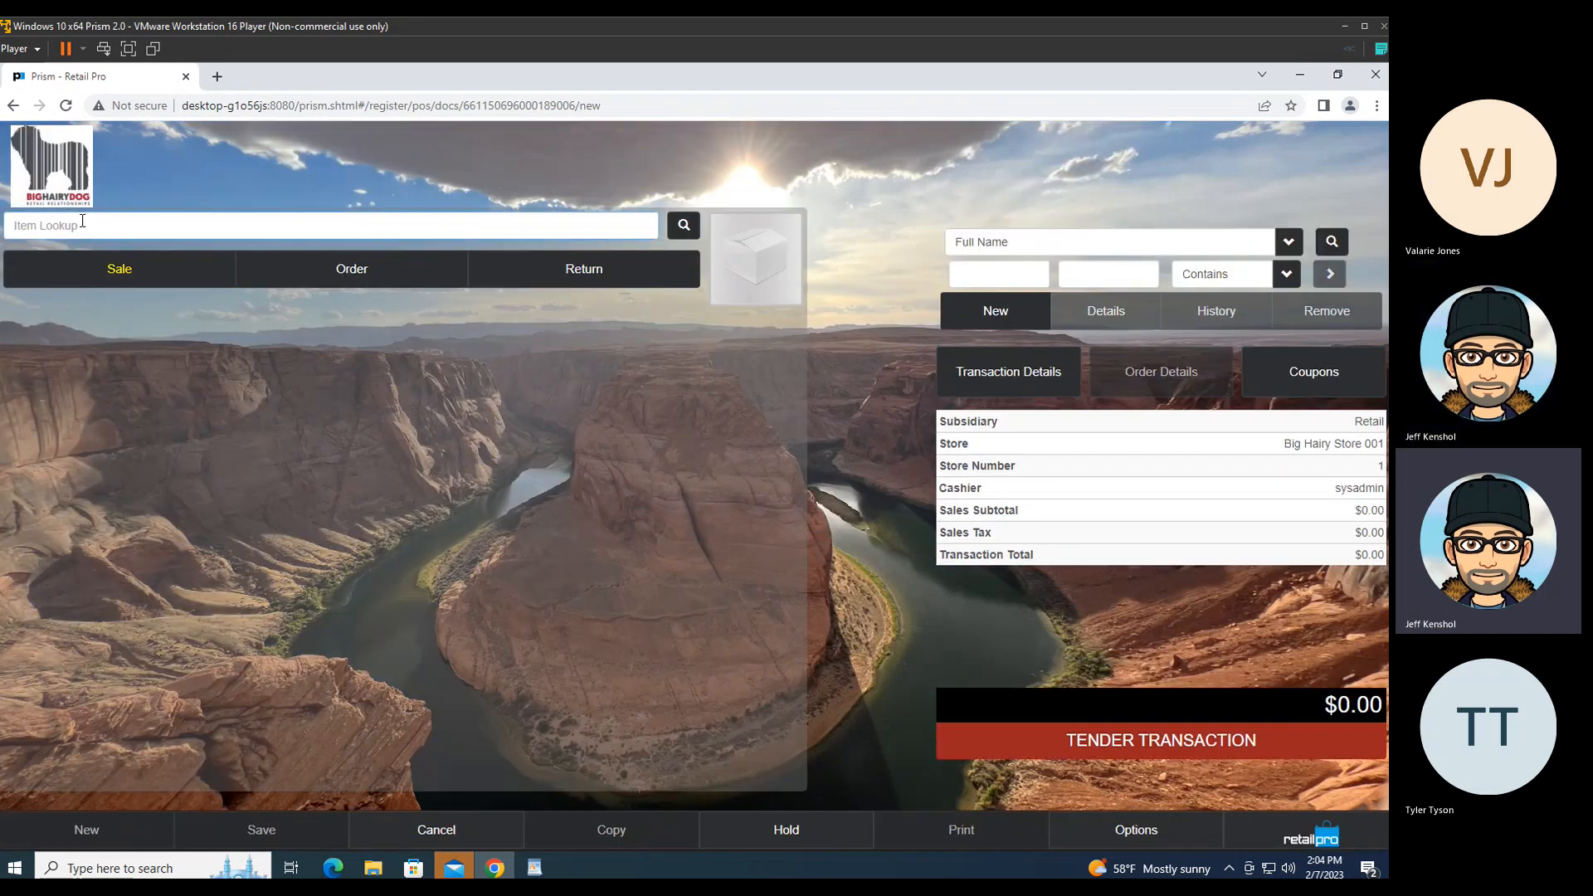
type("123123")
key("Return")
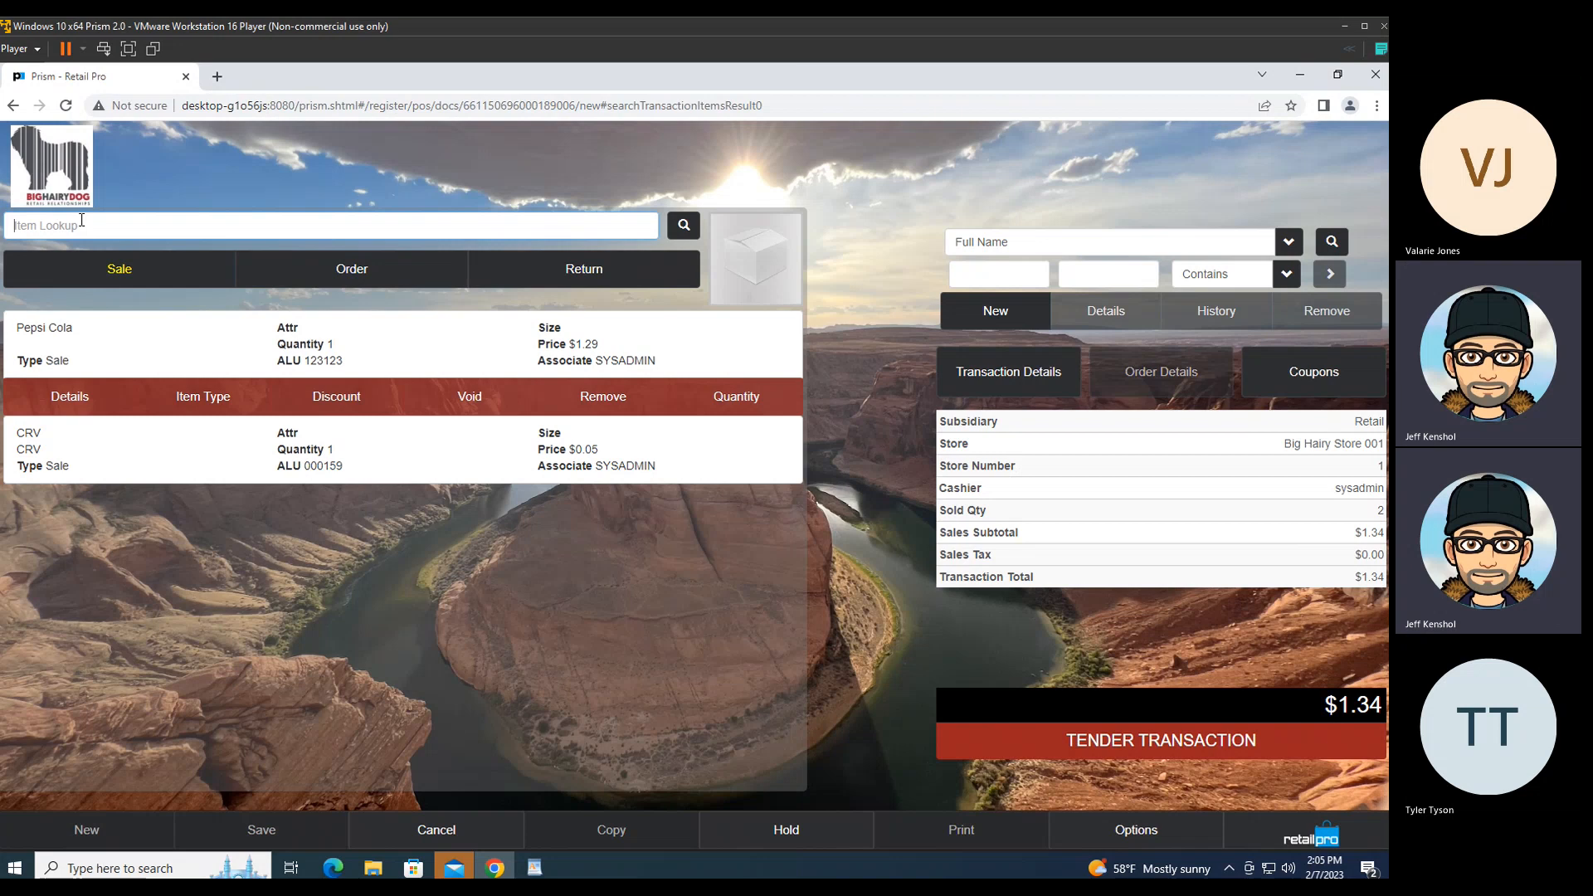
Step: Set the quantity of the Pepsi Cola item on the receipt to 5
left_click(735, 398)
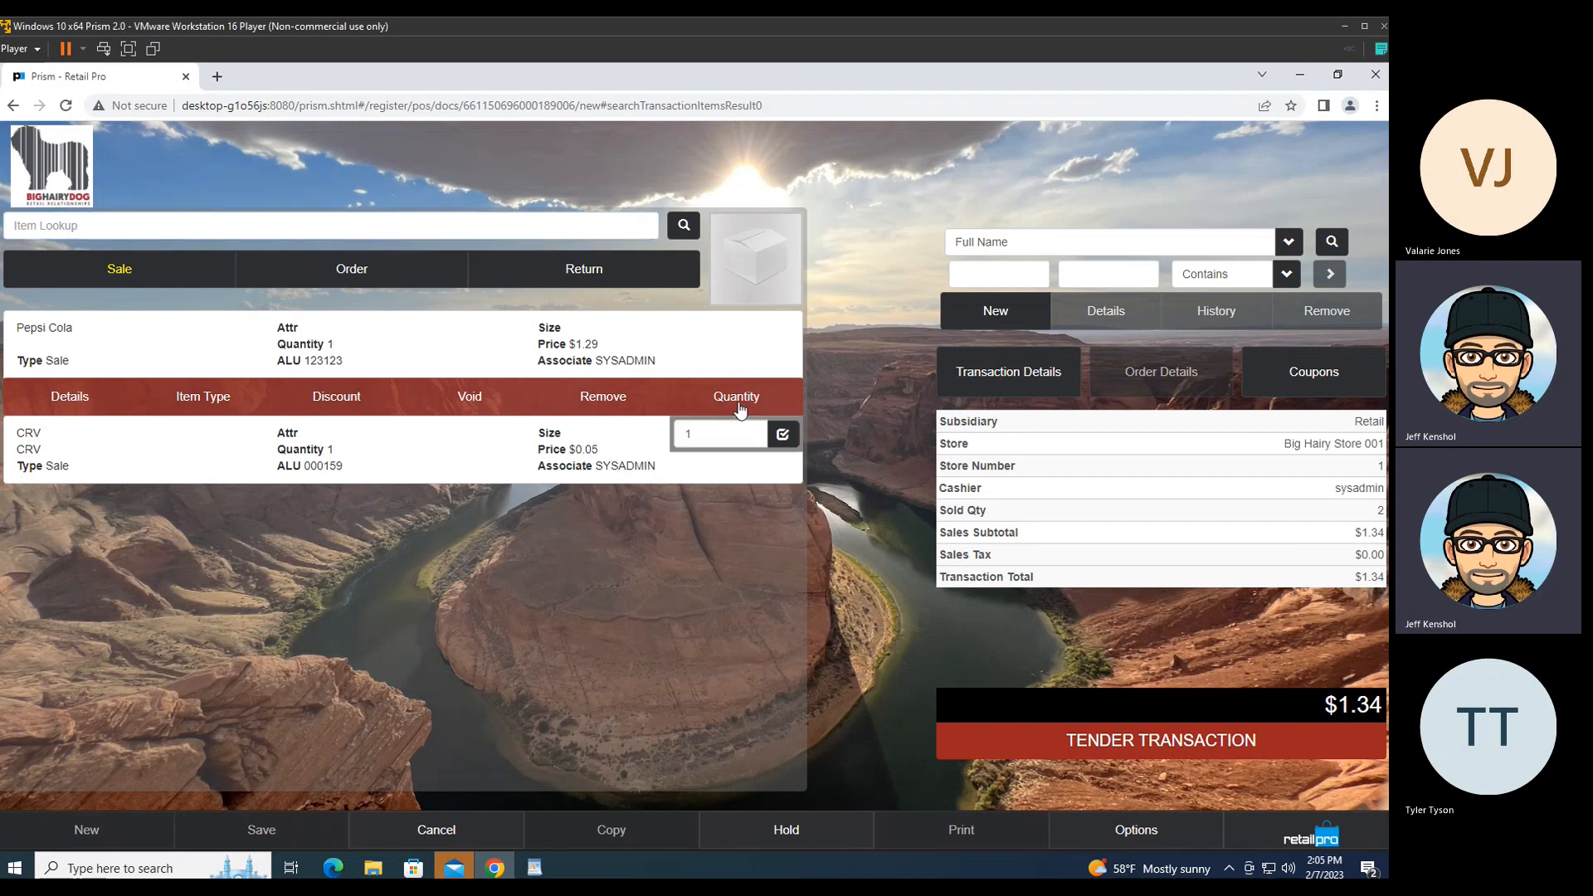
left_click(720, 434)
type("5")
key("Return")
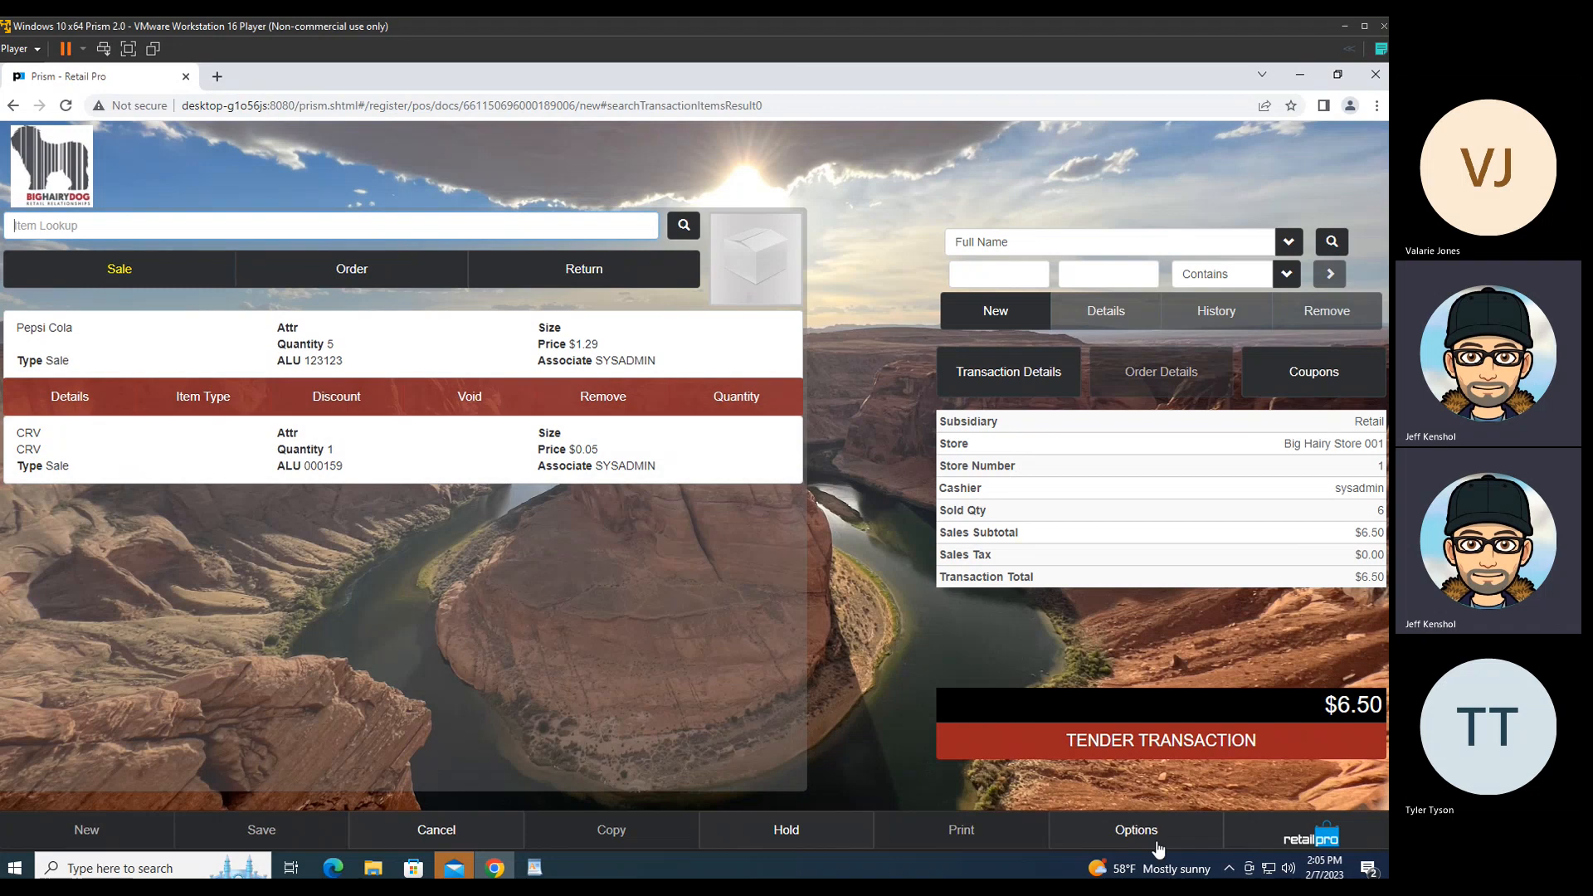
Step: Leave the new receipt and list all promotions from Point of Sale
left_click(1281, 836)
left_click(1223, 189)
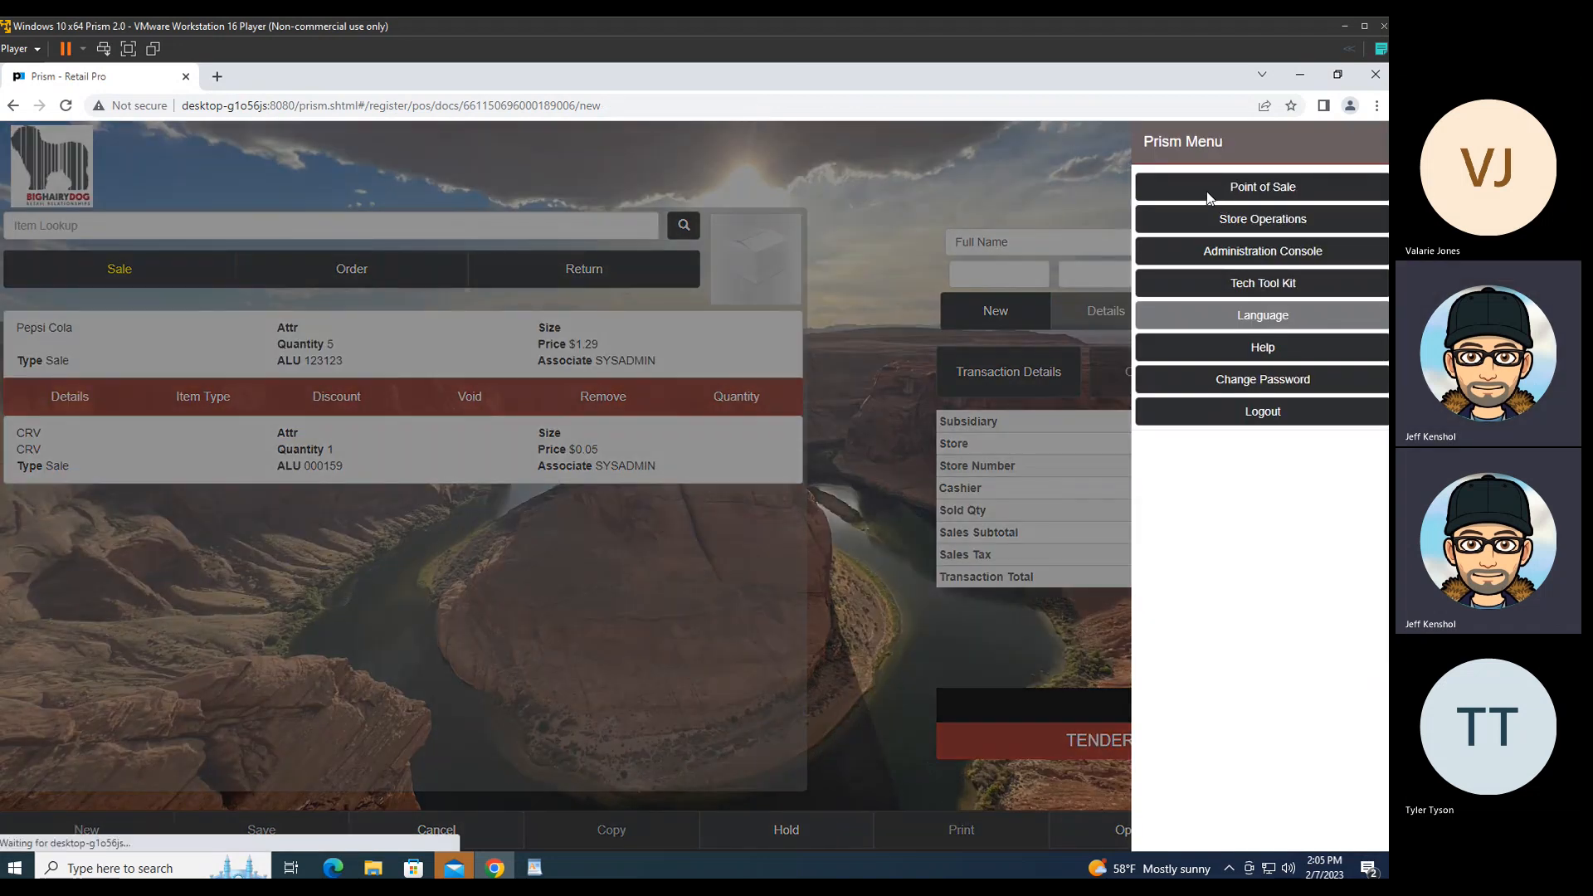
left_click(893, 262)
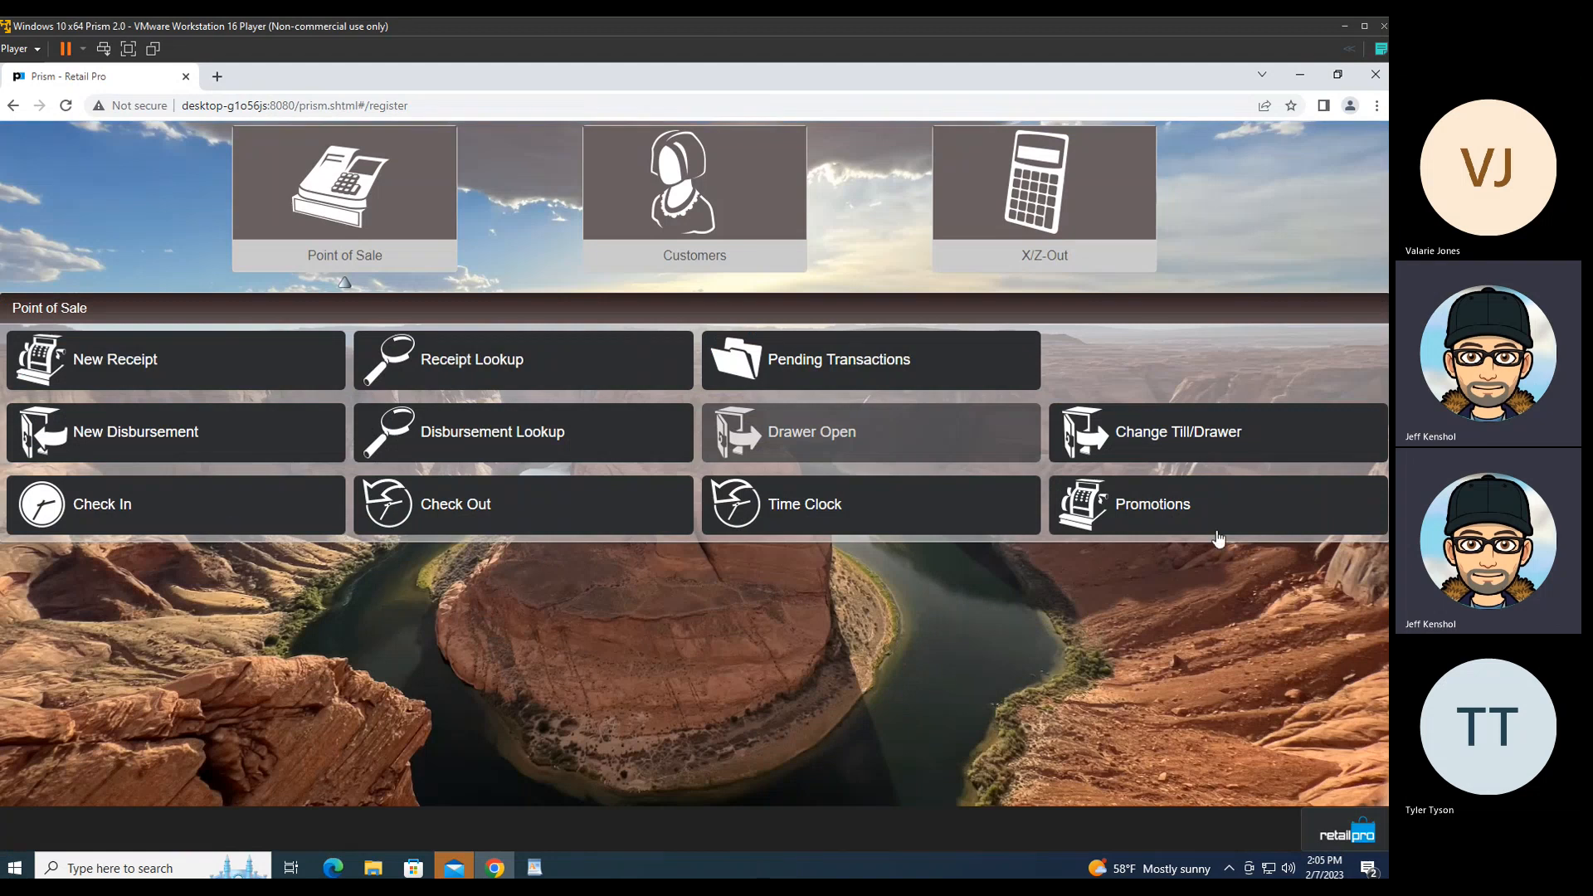
left_click(1218, 539)
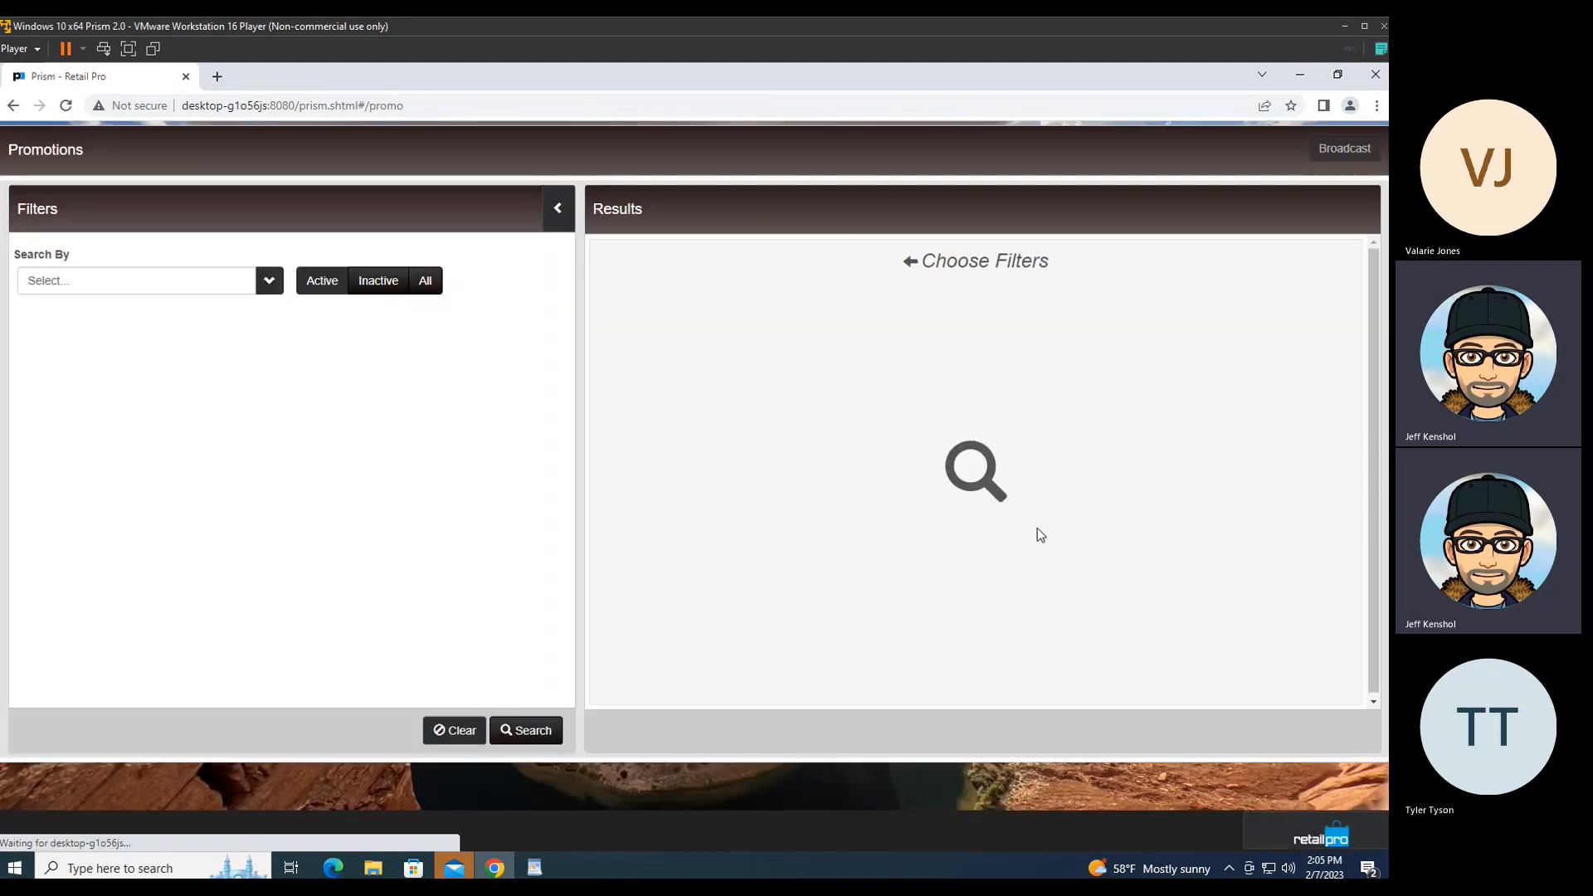
left_click(545, 721)
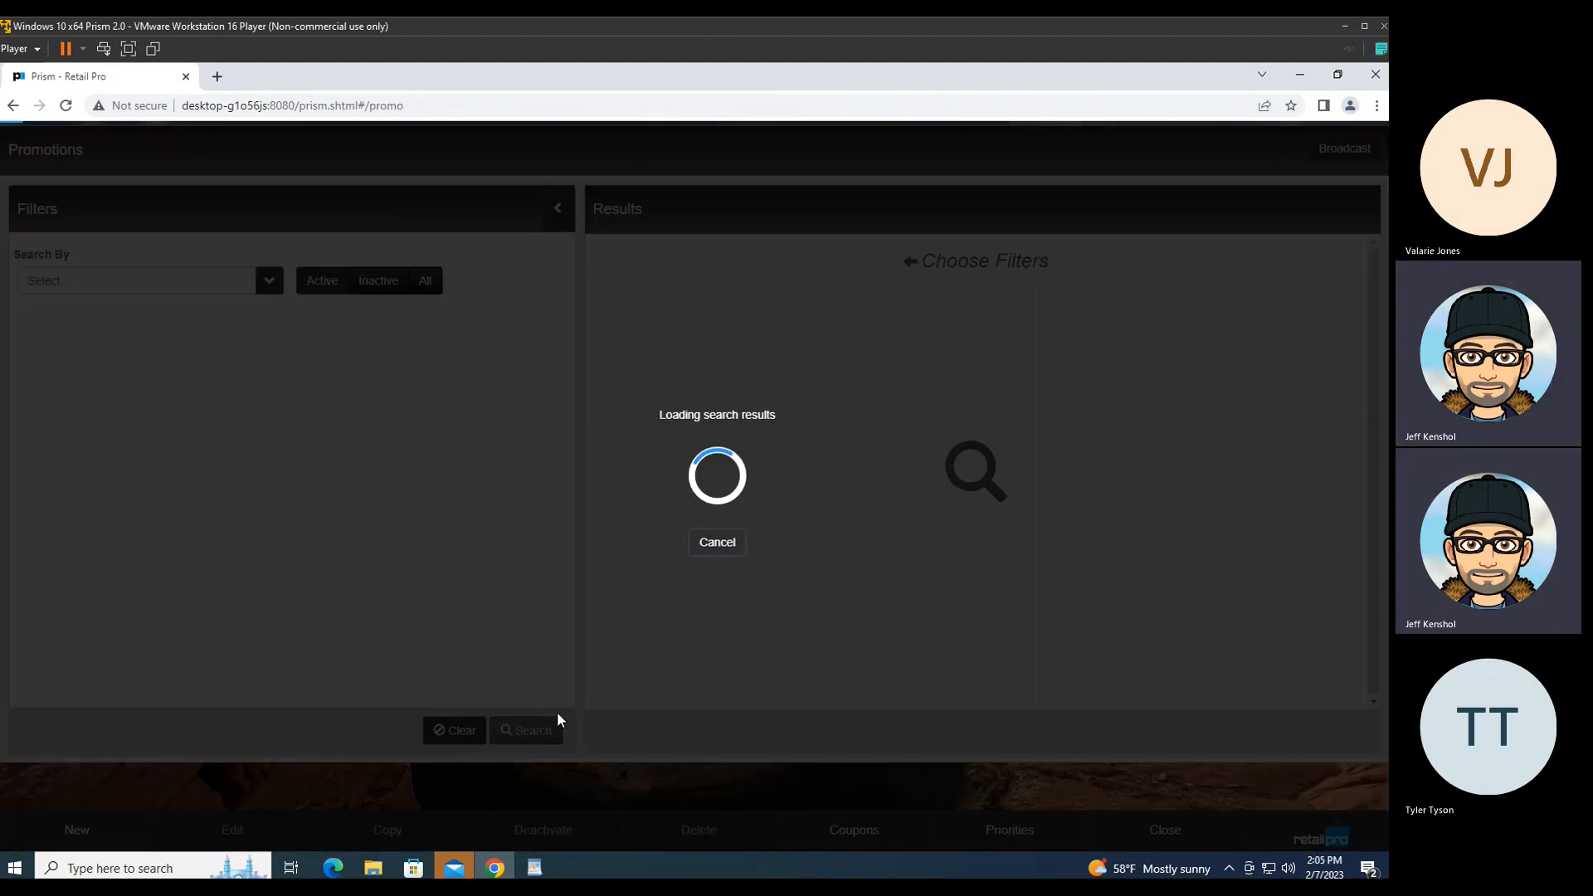
Step: Open the CRV promotion, check its Unlimited apply option and its summary, and leave without saving
left_click(608, 501)
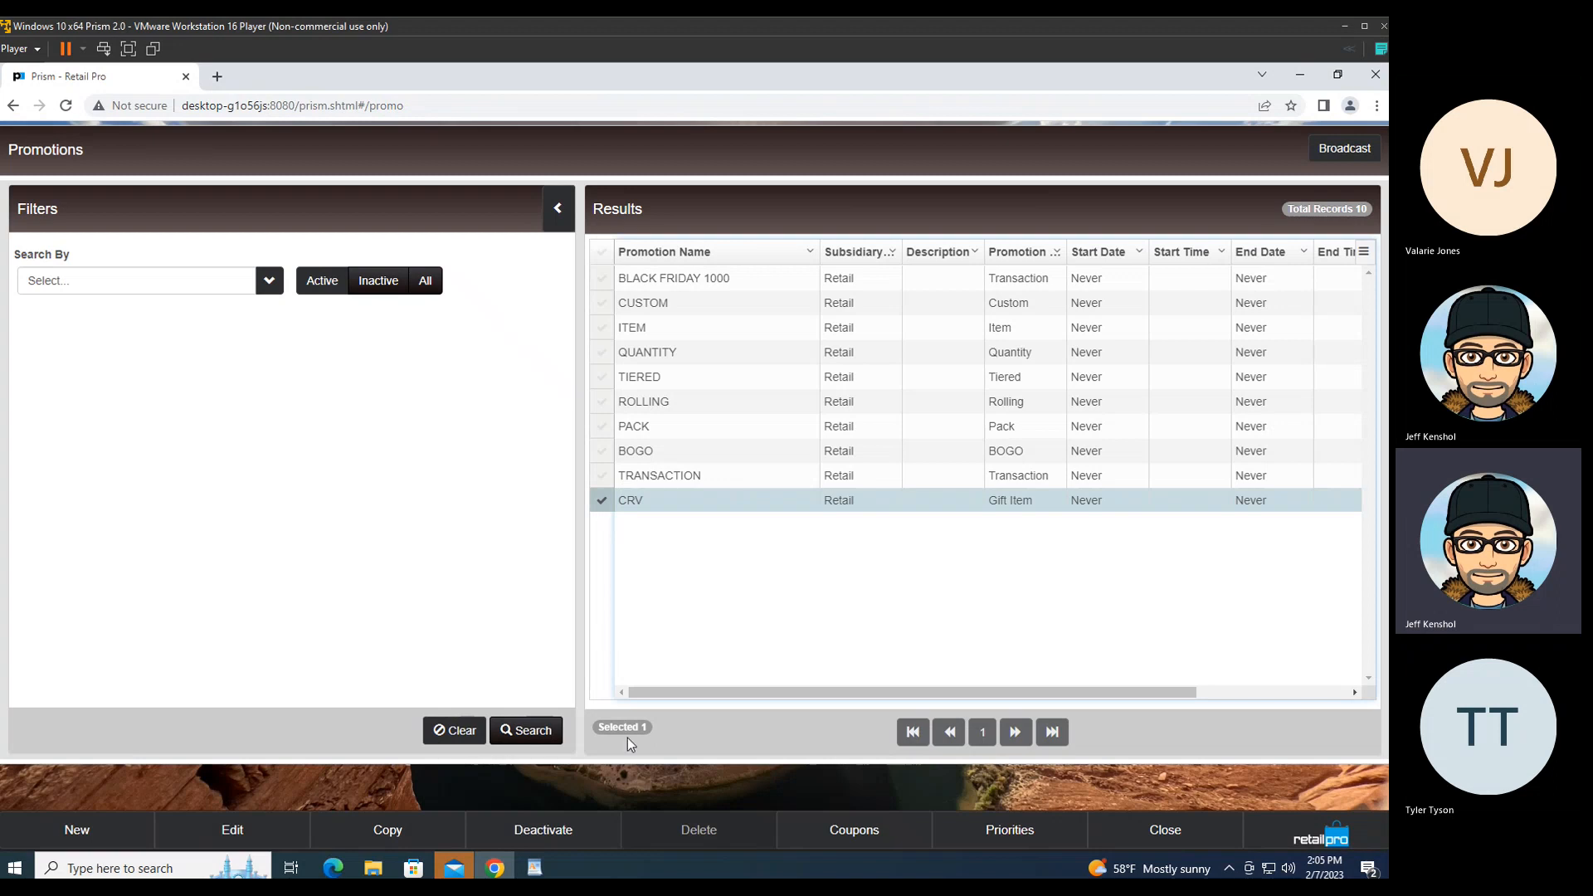
left_click(234, 830)
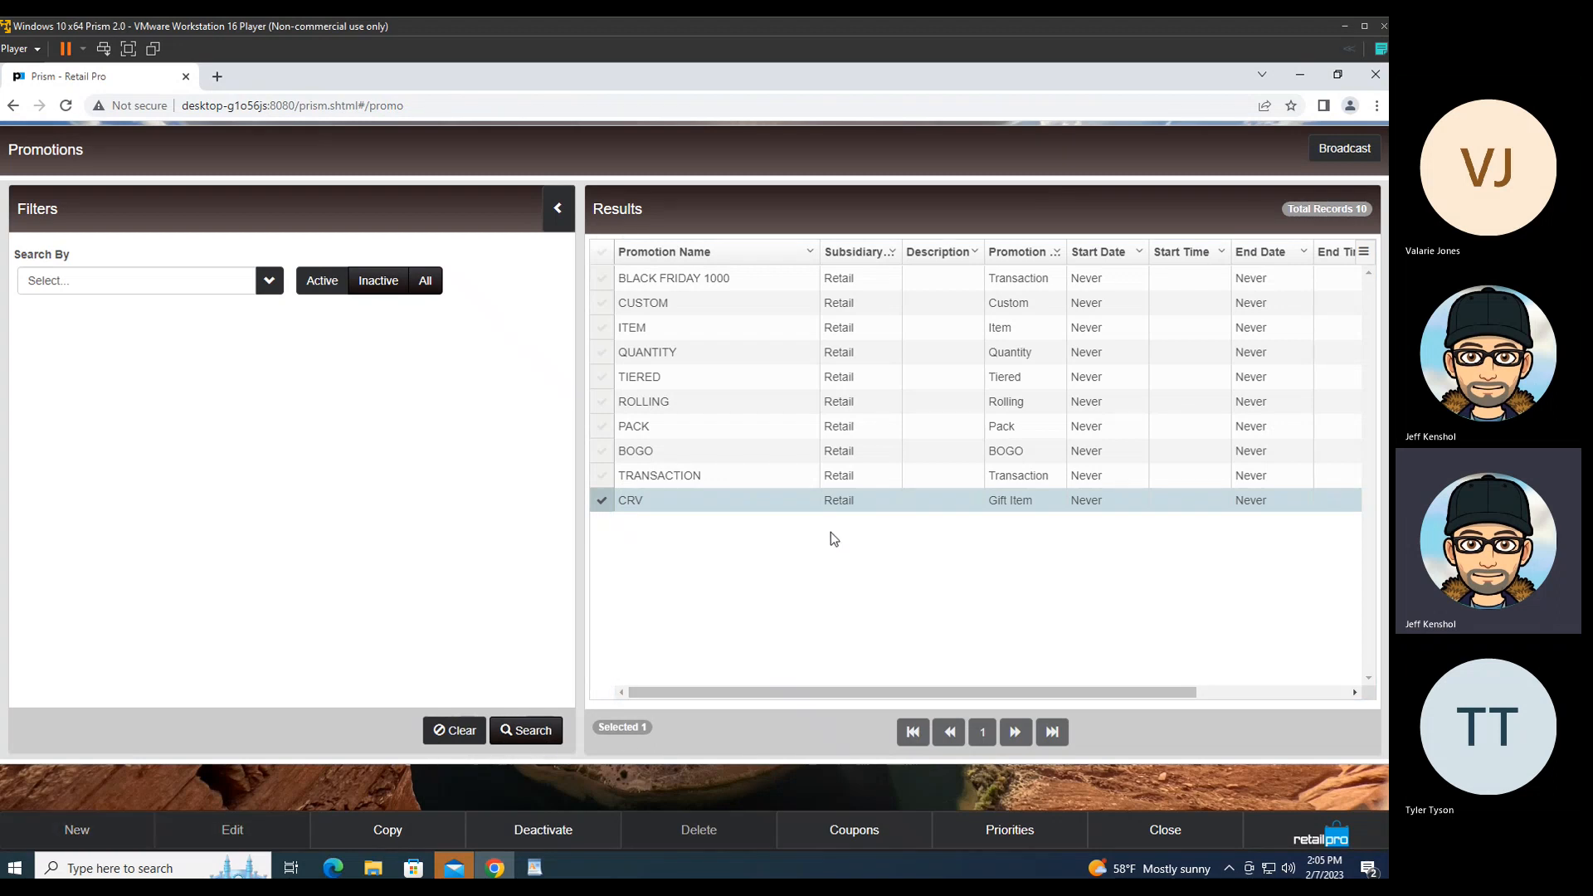
scroll(815, 539, "down", 4)
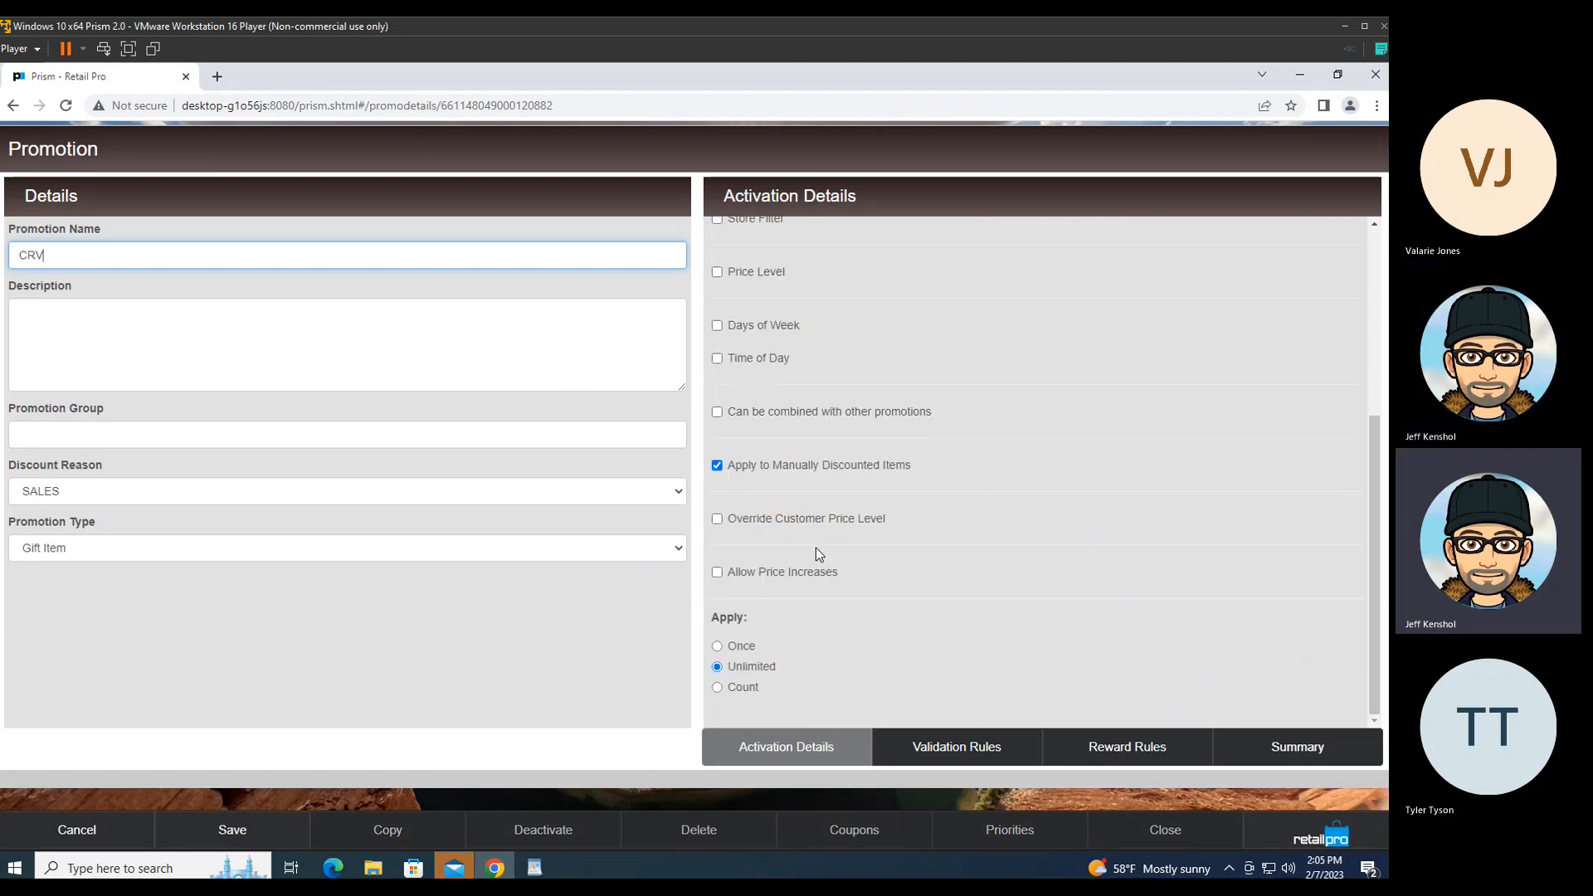
left_click(718, 669)
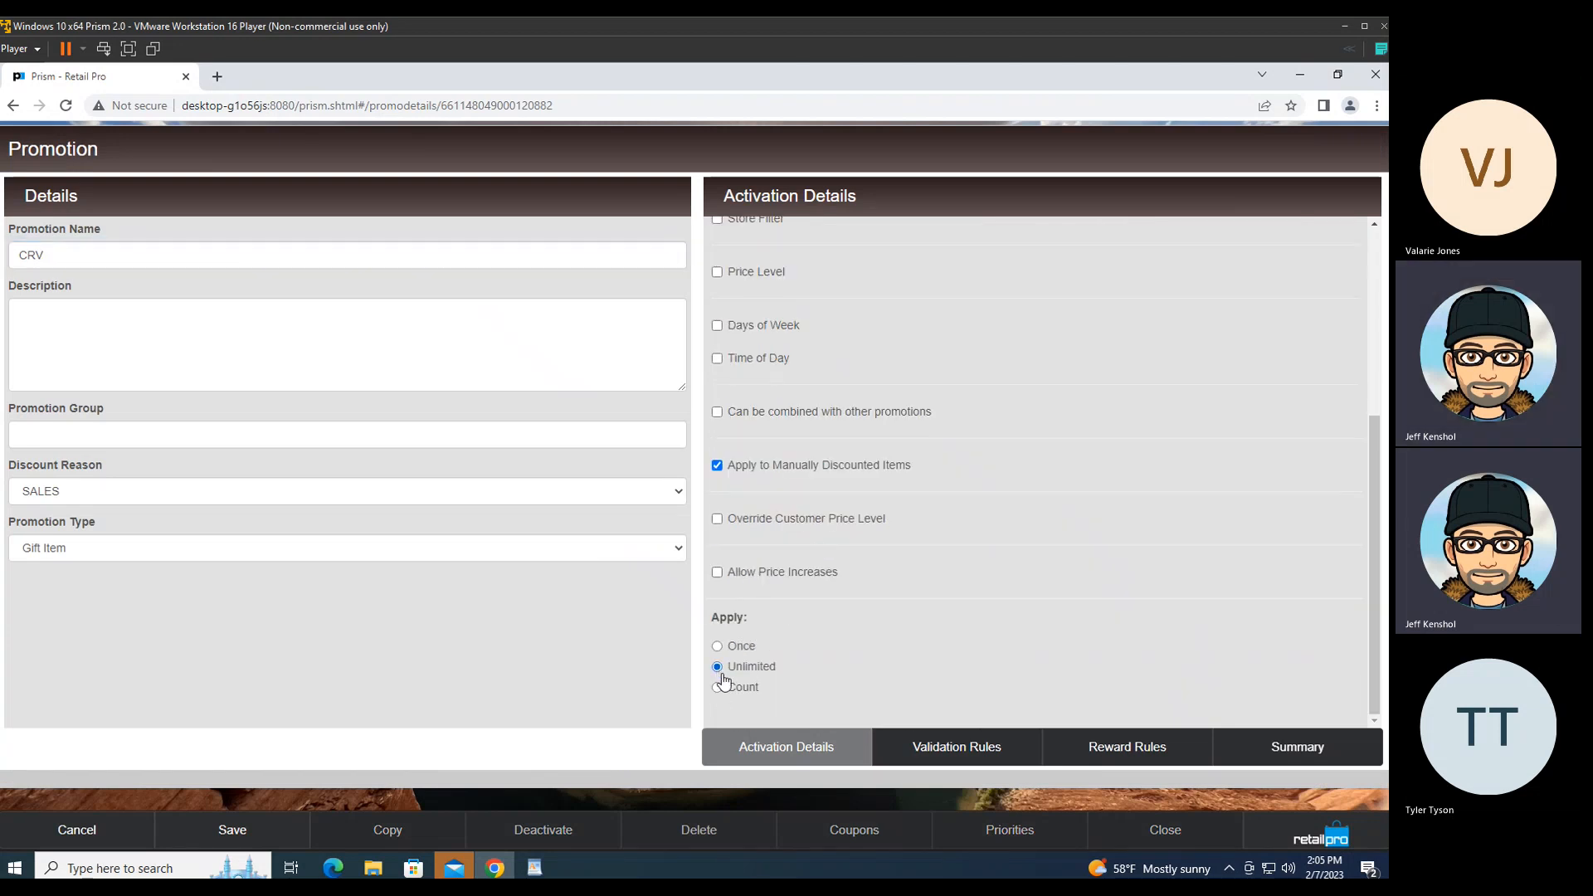
left_click(1240, 759)
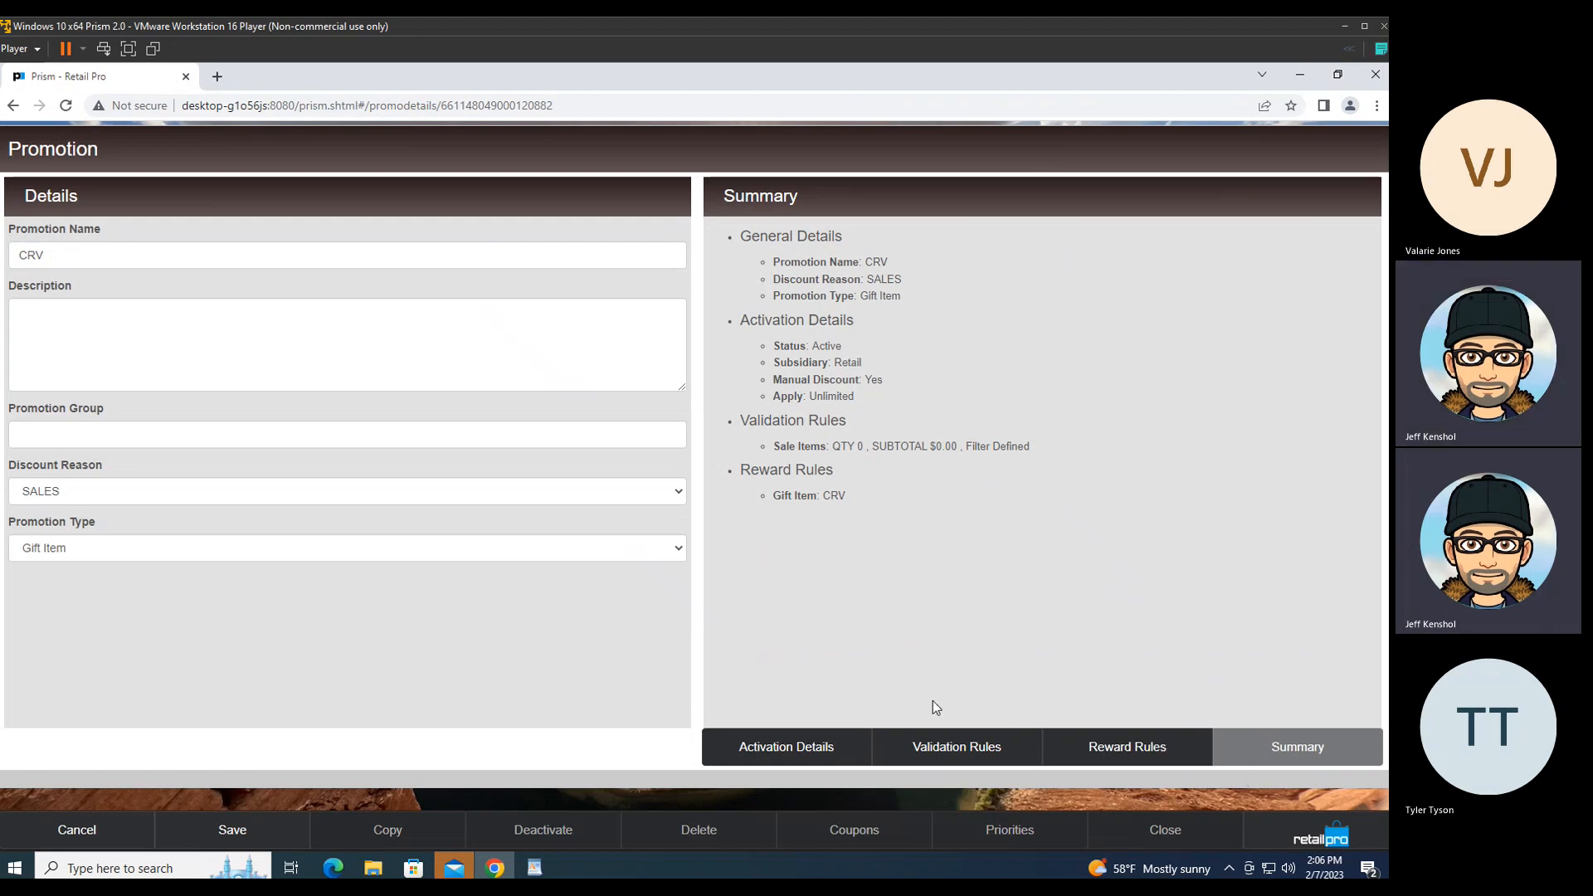
left_click(107, 833)
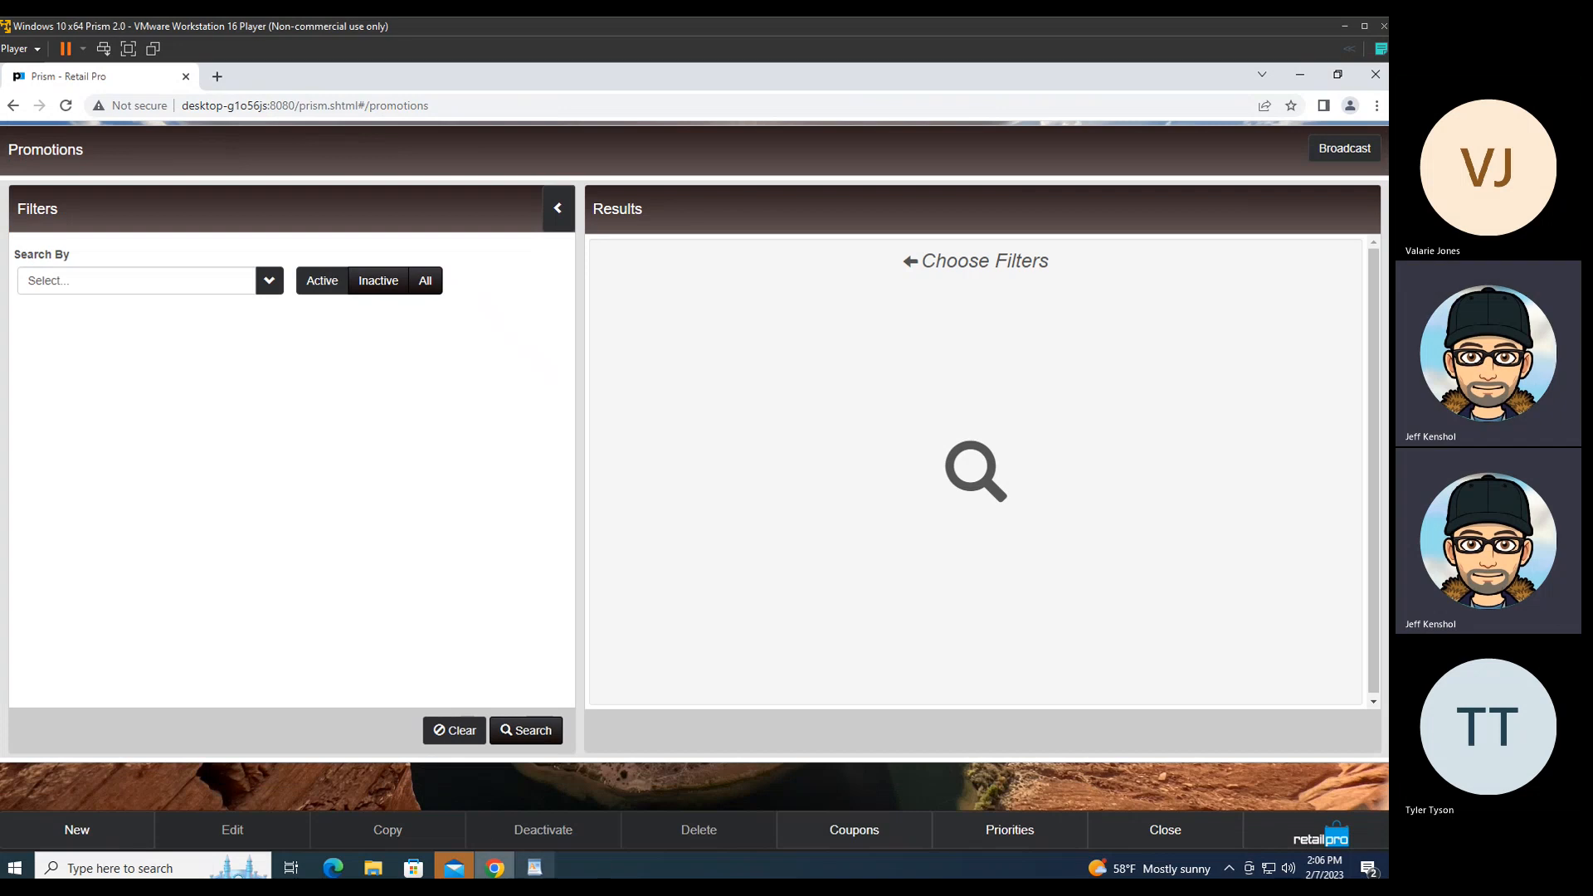
Step: Switch to the WordPad outline, highlight the line "TEST, TEST, TEST" under Promotions, and return to Prism
left_click(535, 869)
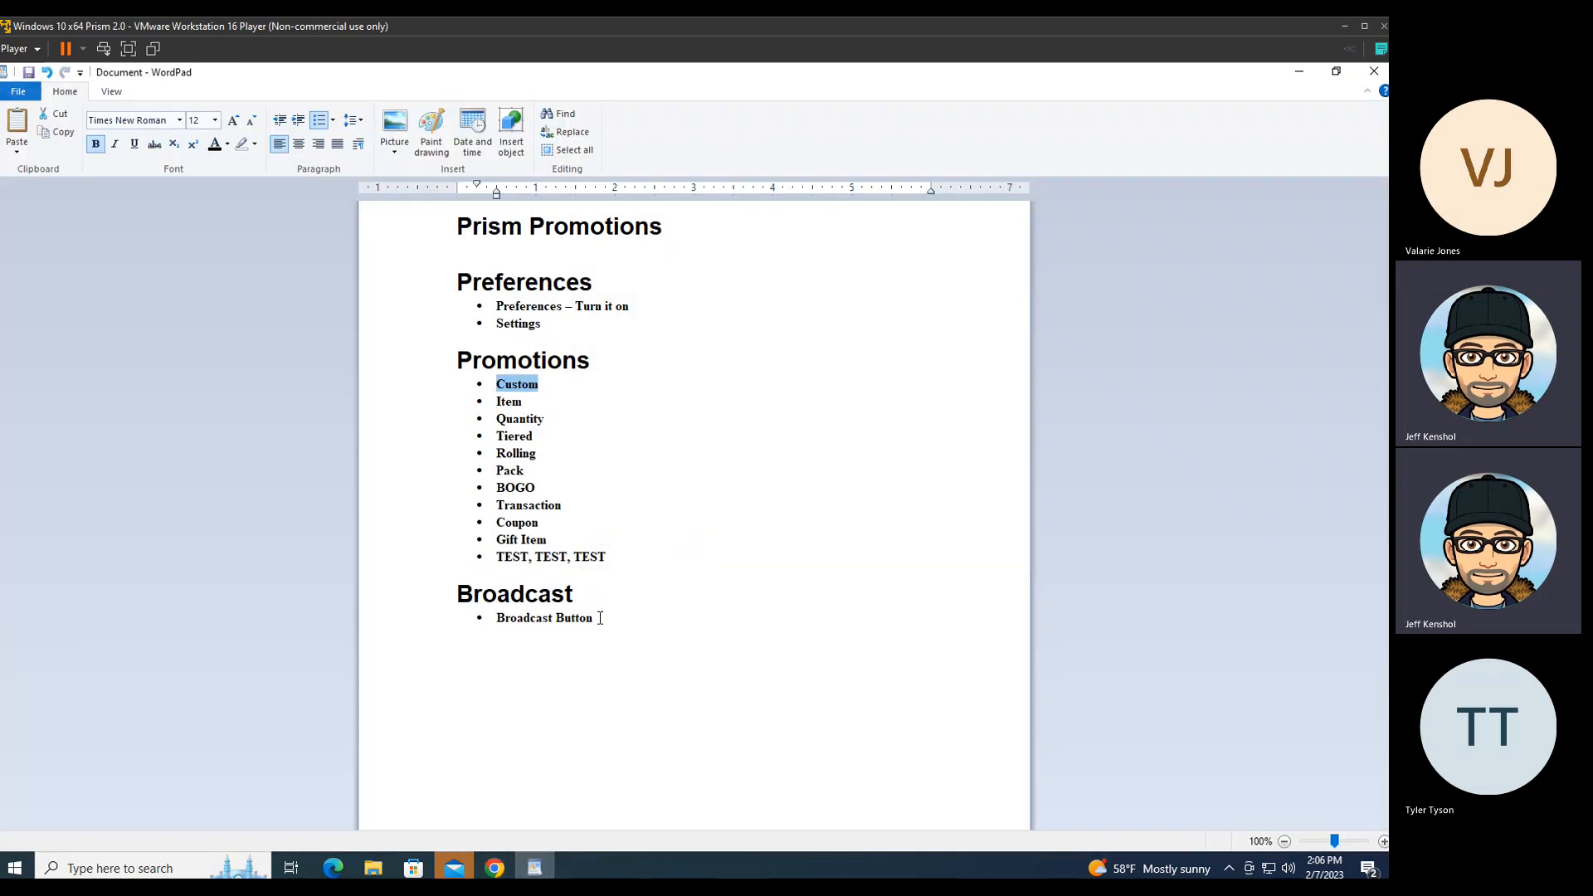
left_click_drag(618, 555, 512, 560)
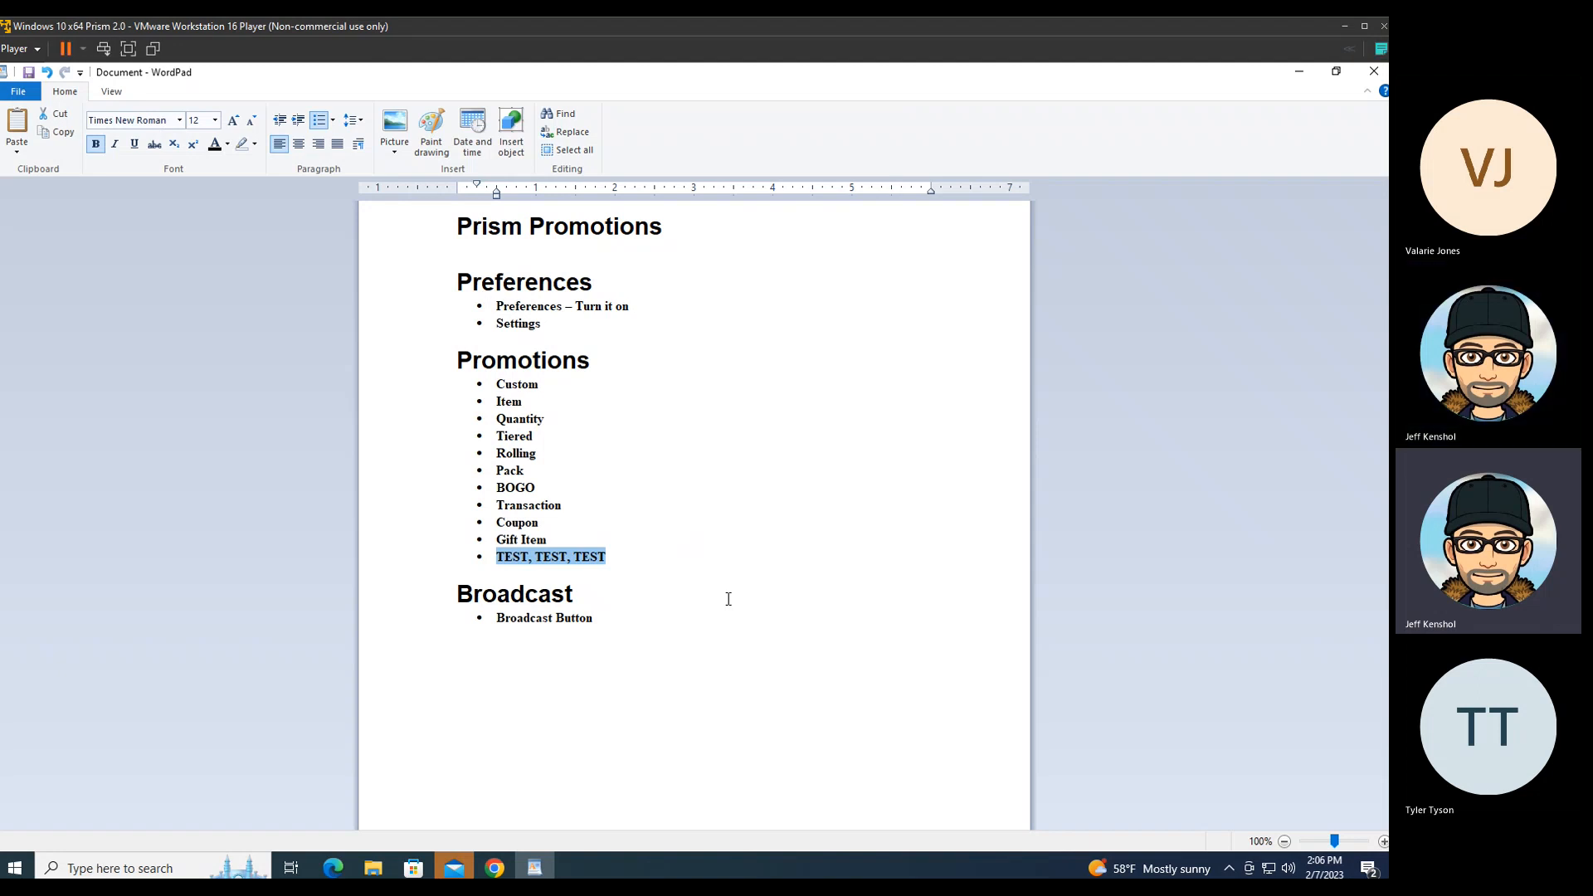
left_click(1301, 72)
Step: List all promotions, select BLACK FRIDAY 1000, and start broadcasting it
left_click(522, 735)
left_click(610, 282)
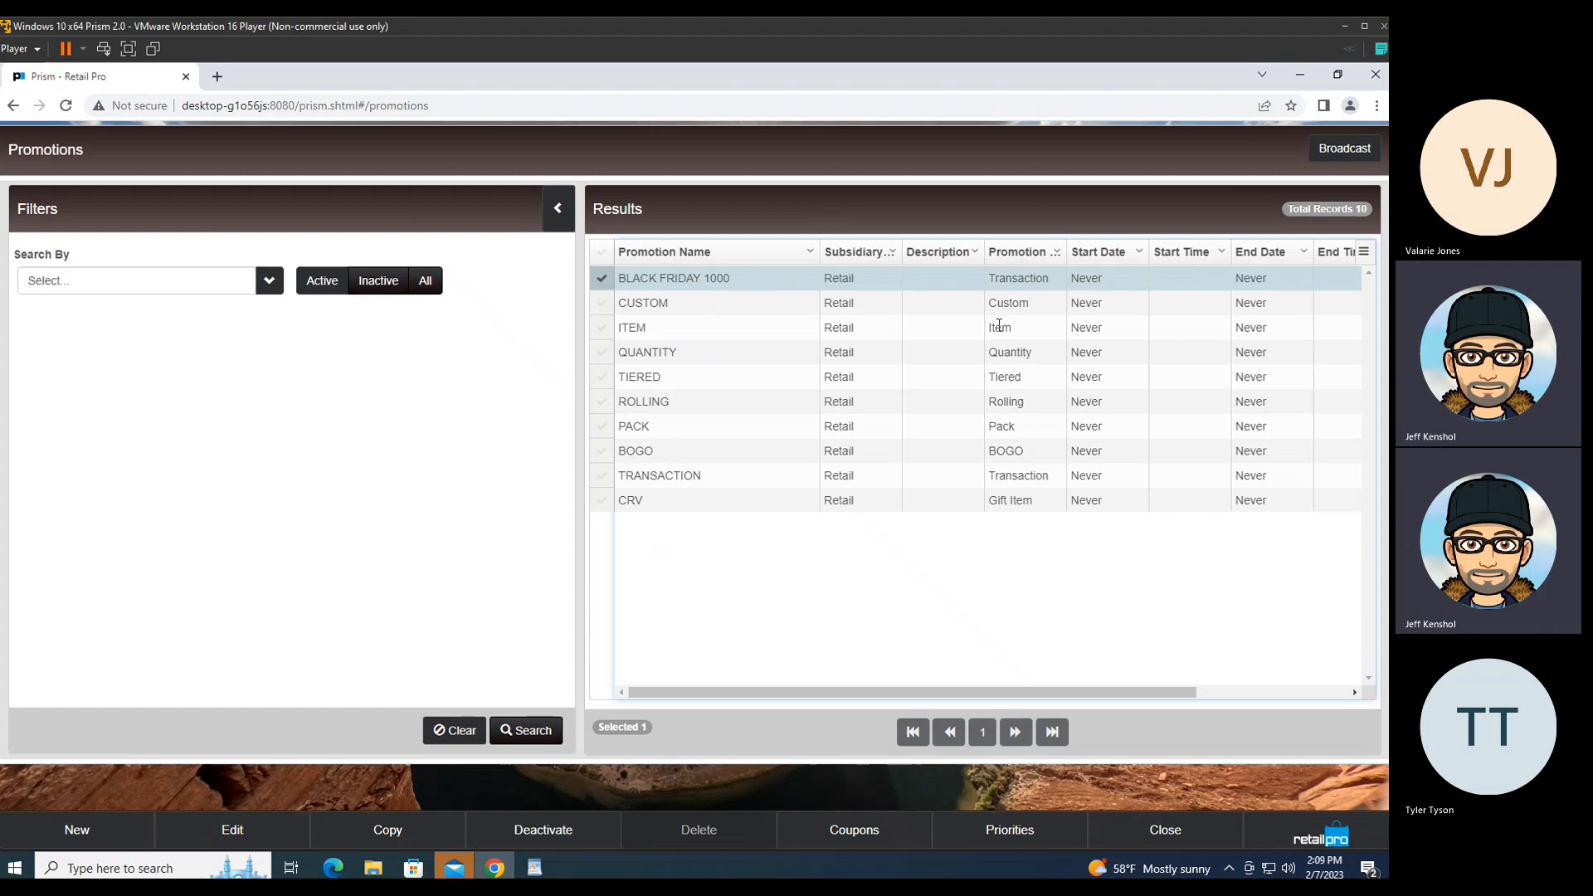
left_click(1330, 155)
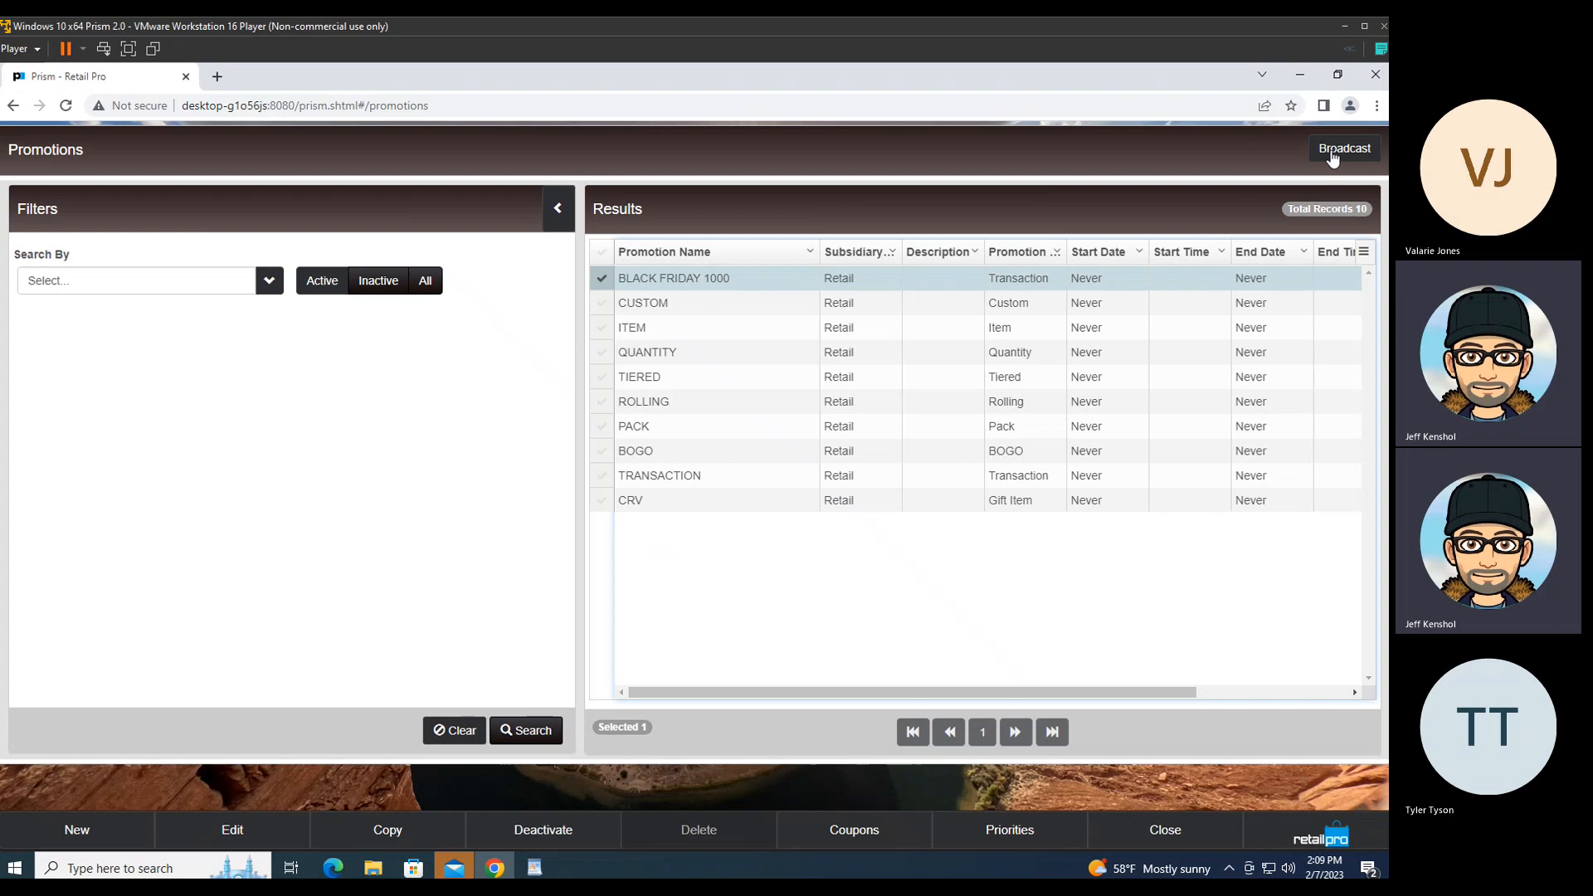